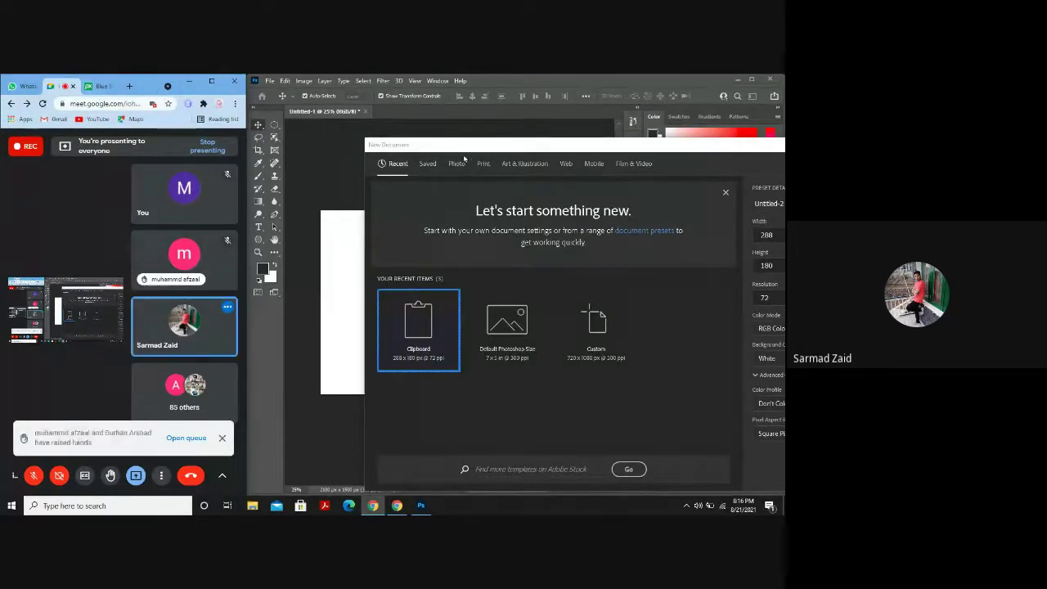
Create a new document from the Art & Illustration Poster preset, 18 x 24 in at 300 ppi.
left_click_drag(463, 158, 387, 127)
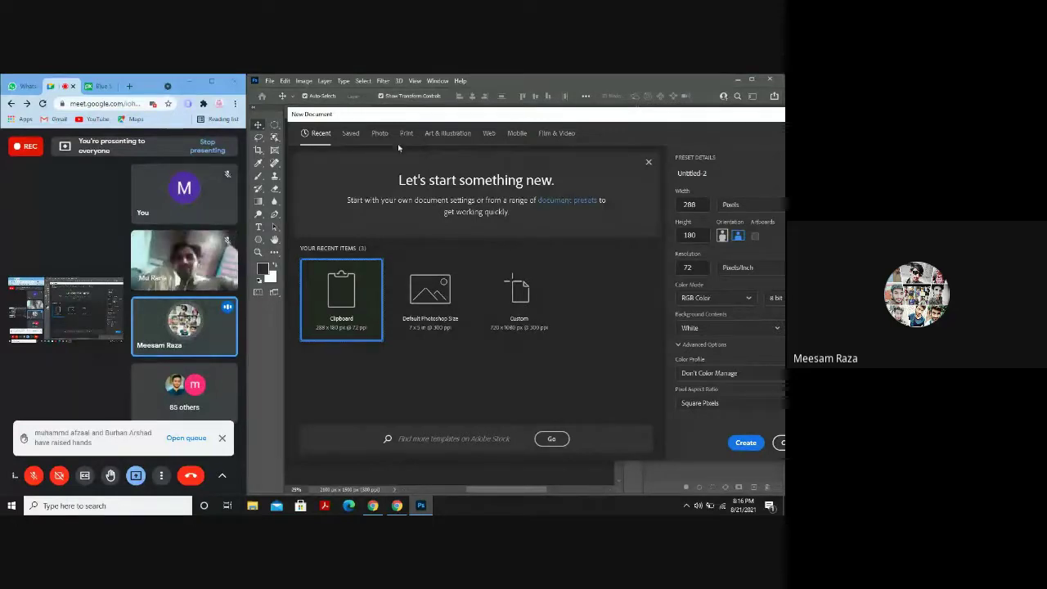
left_click(352, 135)
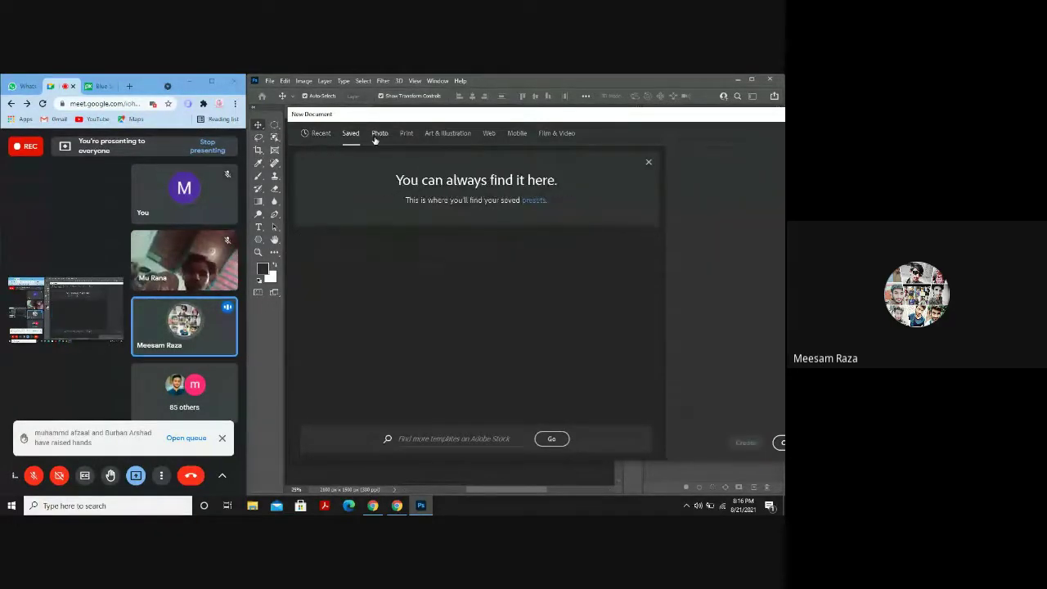
left_click(378, 136)
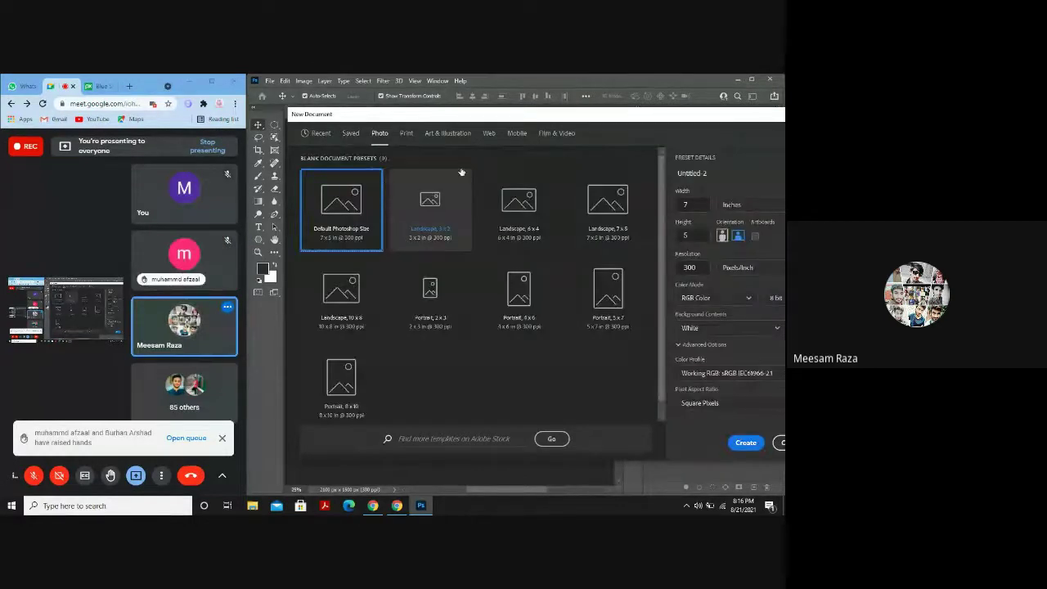
left_click(450, 136)
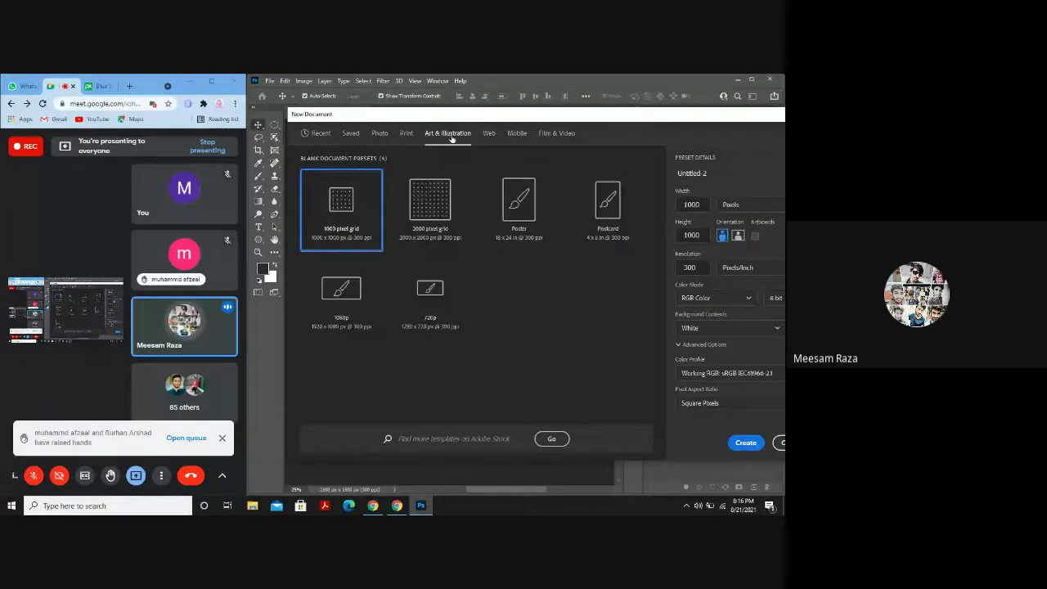
left_click(512, 196)
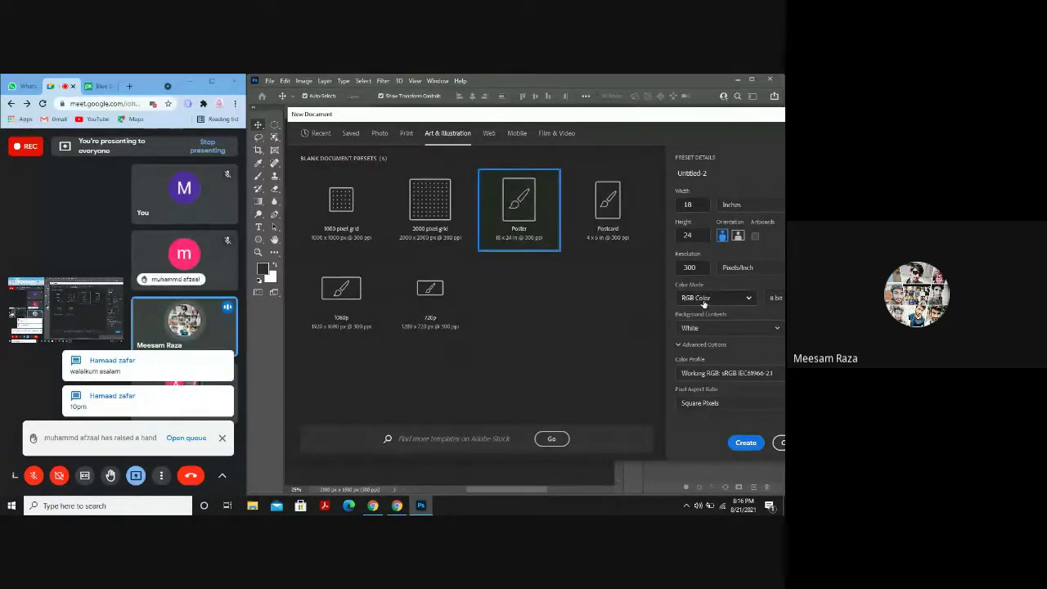
left_click(745, 443)
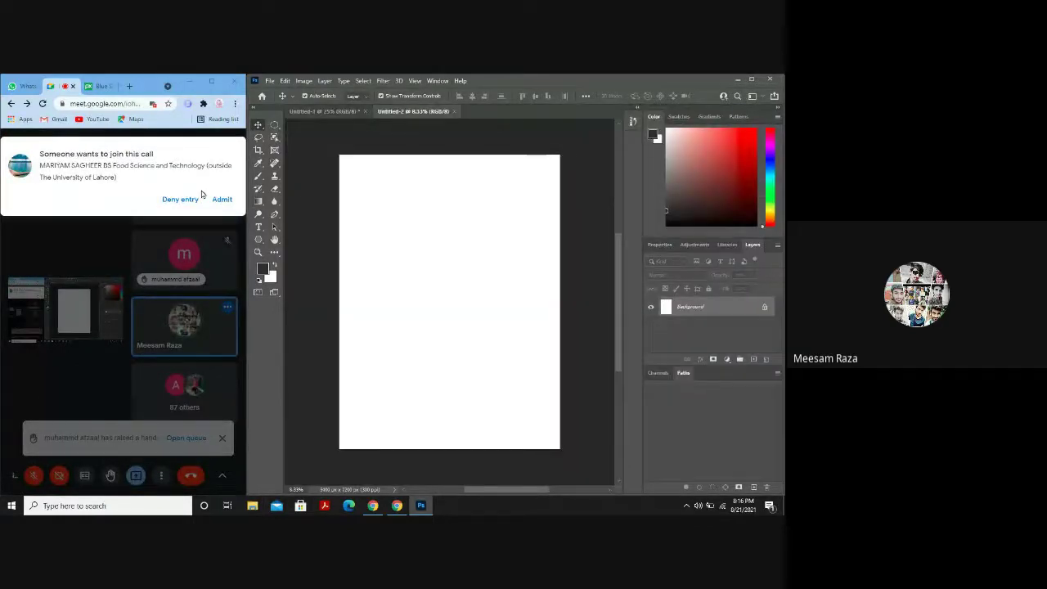
Admit the waiting participant to the video call.
left_click(222, 199)
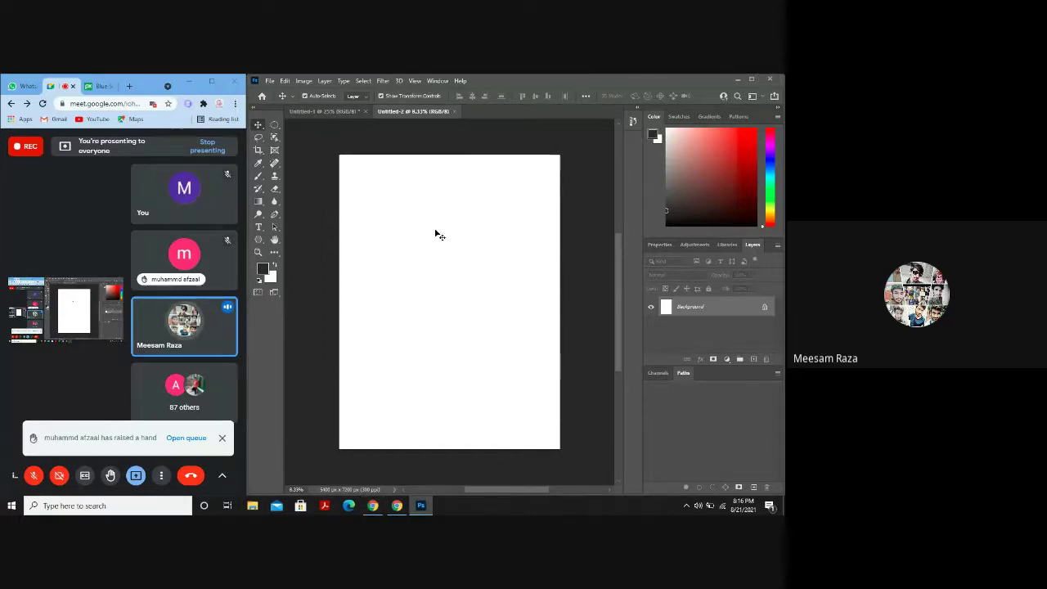
Switch to the Pixabay page in the browser, search for "shouting man" photos and look through the results.
left_click(98, 87)
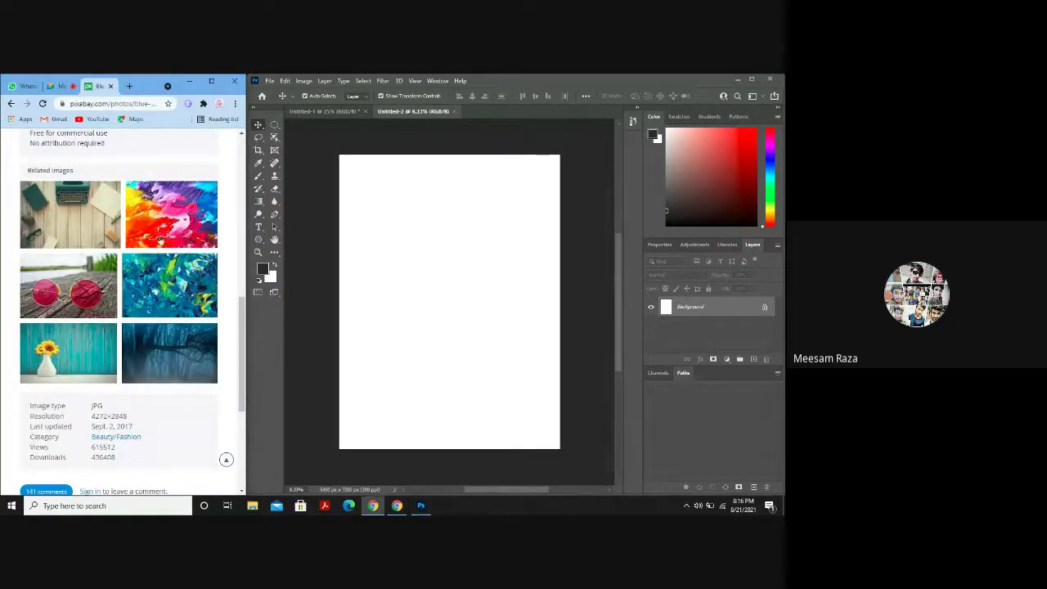
scroll(161, 237, "up", 10)
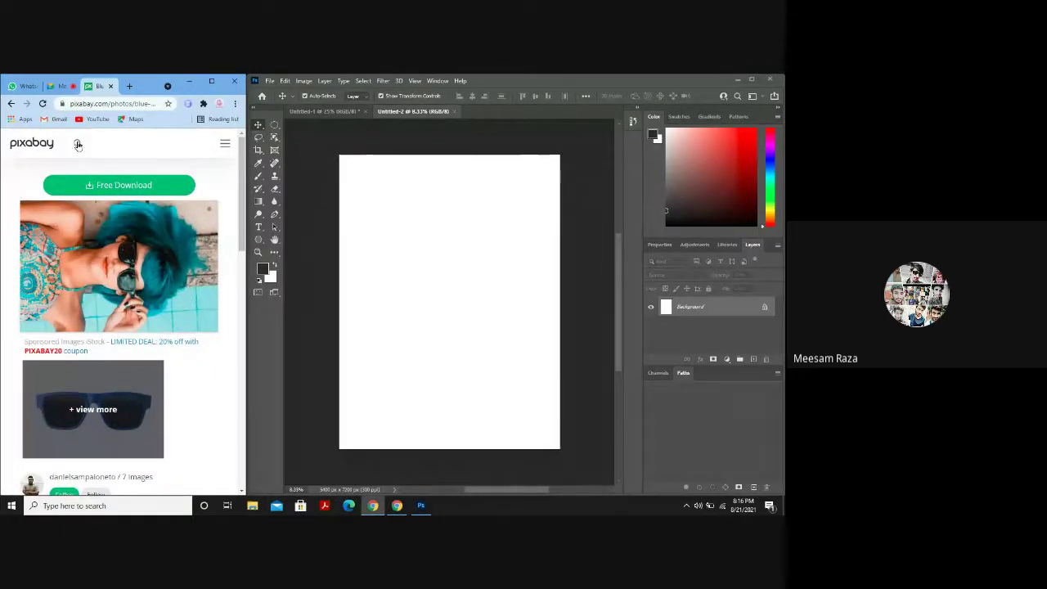
left_click(78, 144)
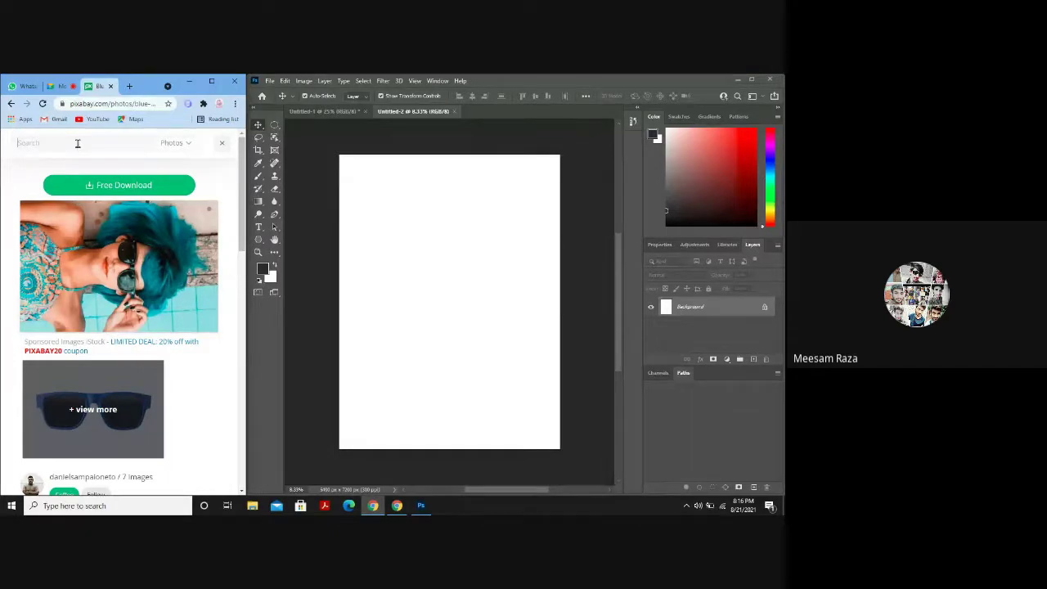
type("shout")
key("BackSpace")
key("BackSpace")
key("Return")
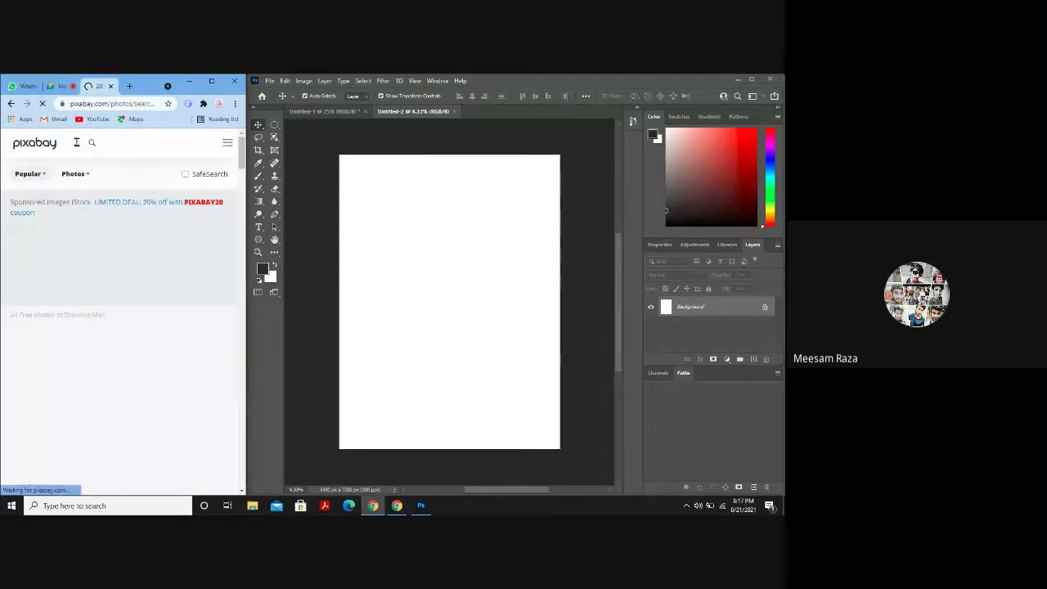
scroll(101, 308, "down", 10)
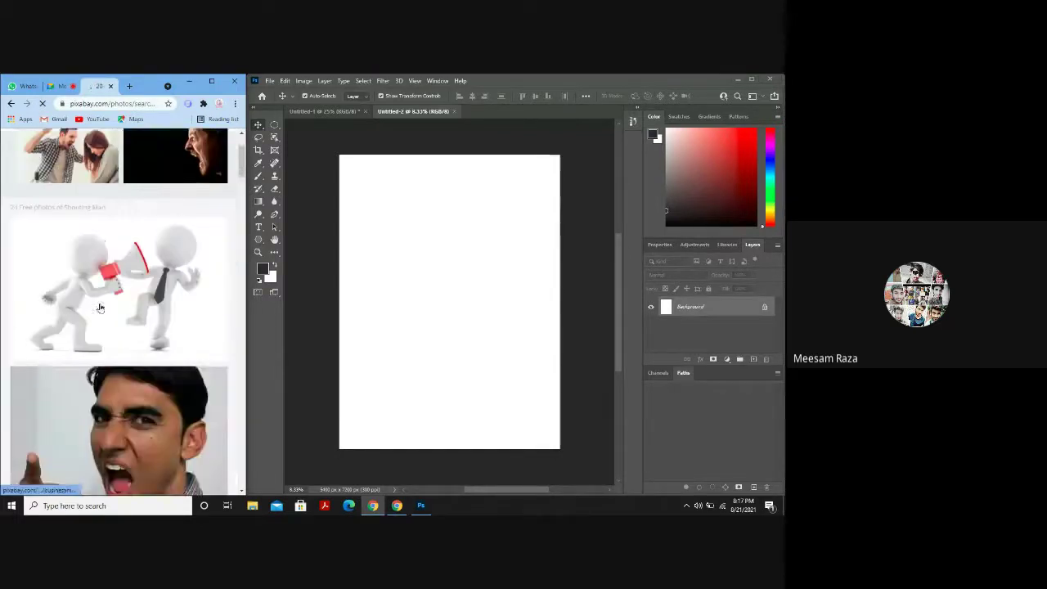
scroll(101, 309, "down", 8)
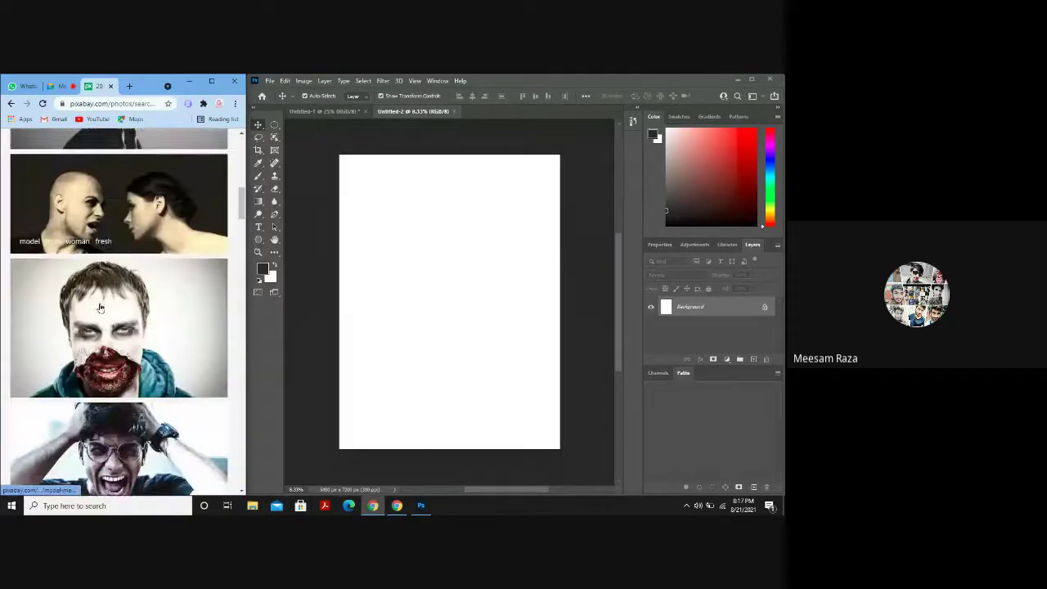
scroll(101, 308, "down", 10)
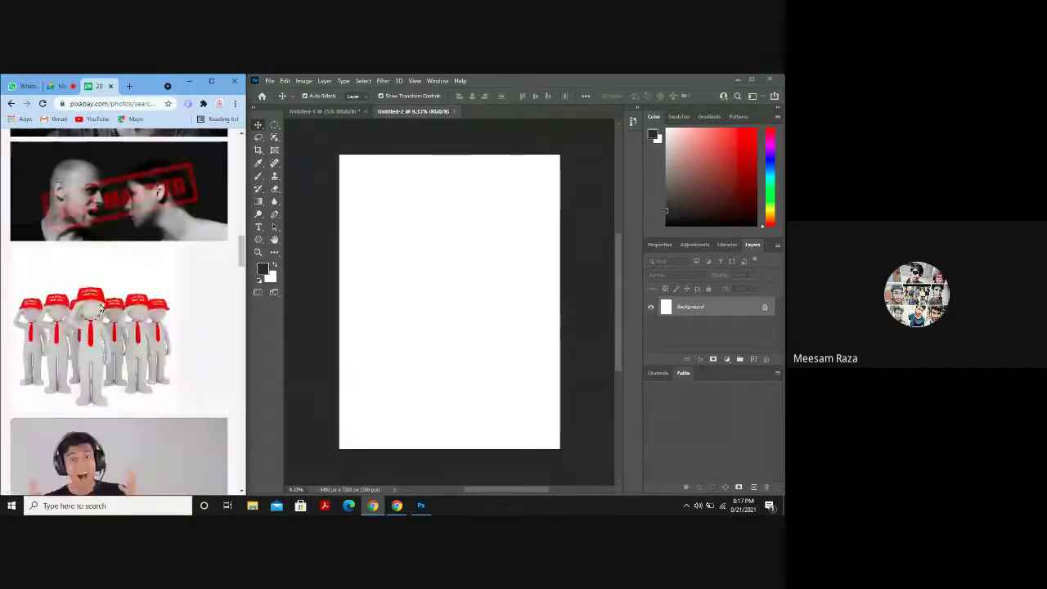
scroll(100, 309, "down", 10)
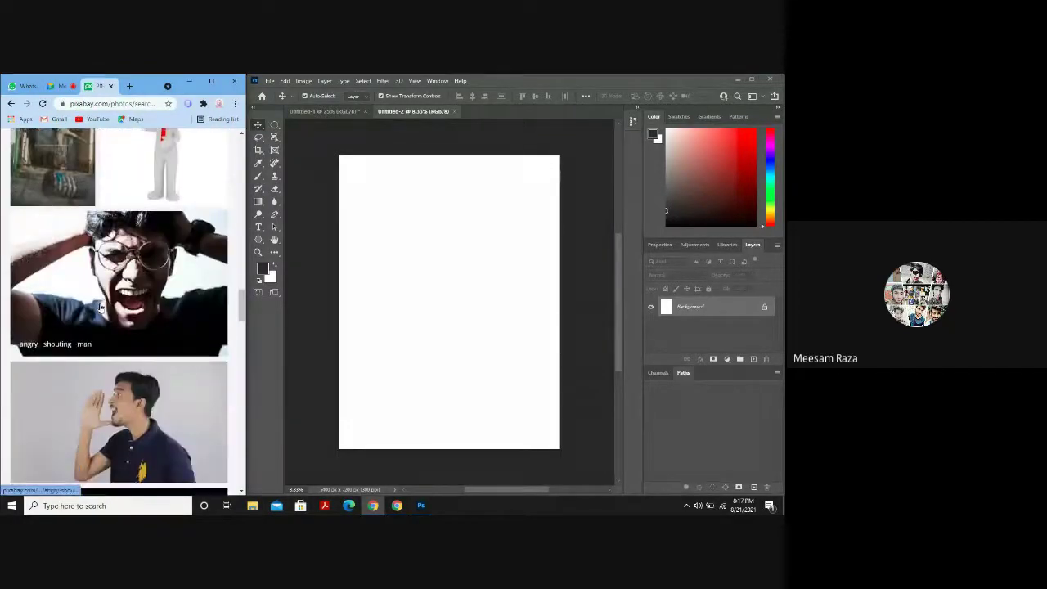
scroll(100, 309, "up", 15)
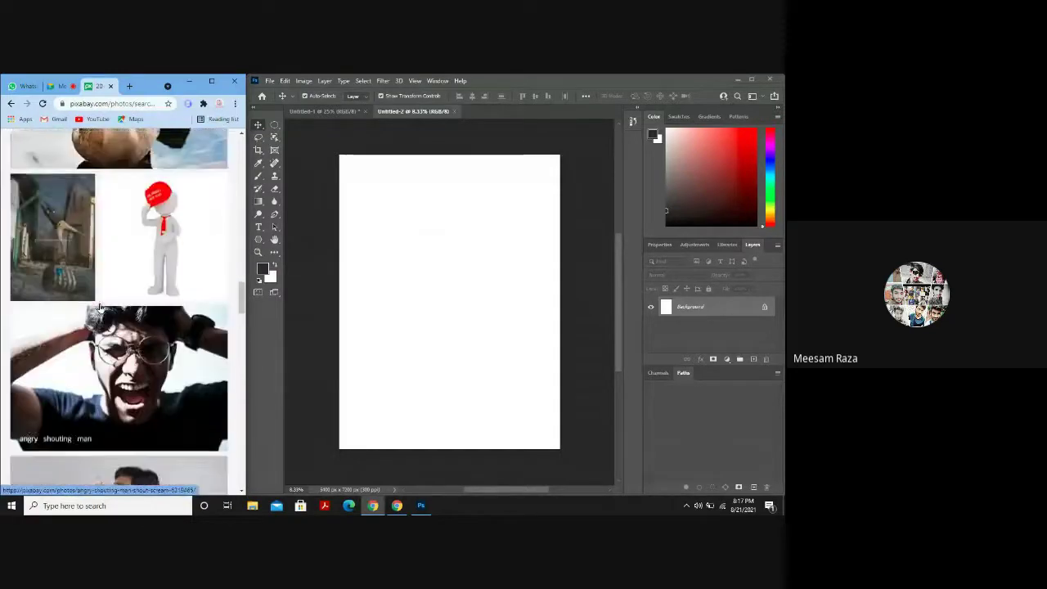
Search Pixabay for "girl" and open the photo of the dark-haired woman resting her chin on her hand.
scroll(113, 162, "up", 10)
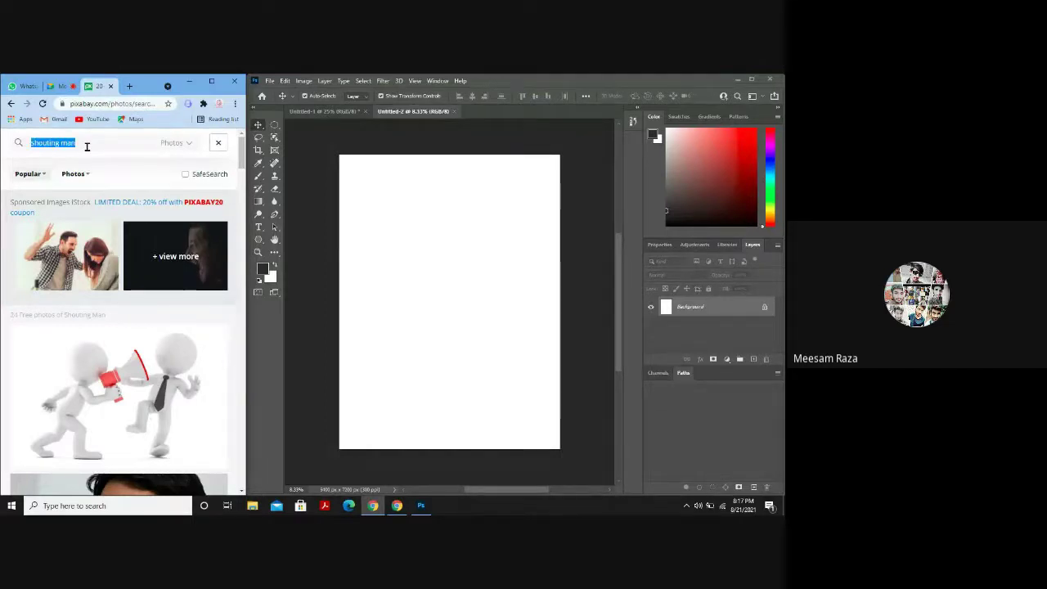
type("girl")
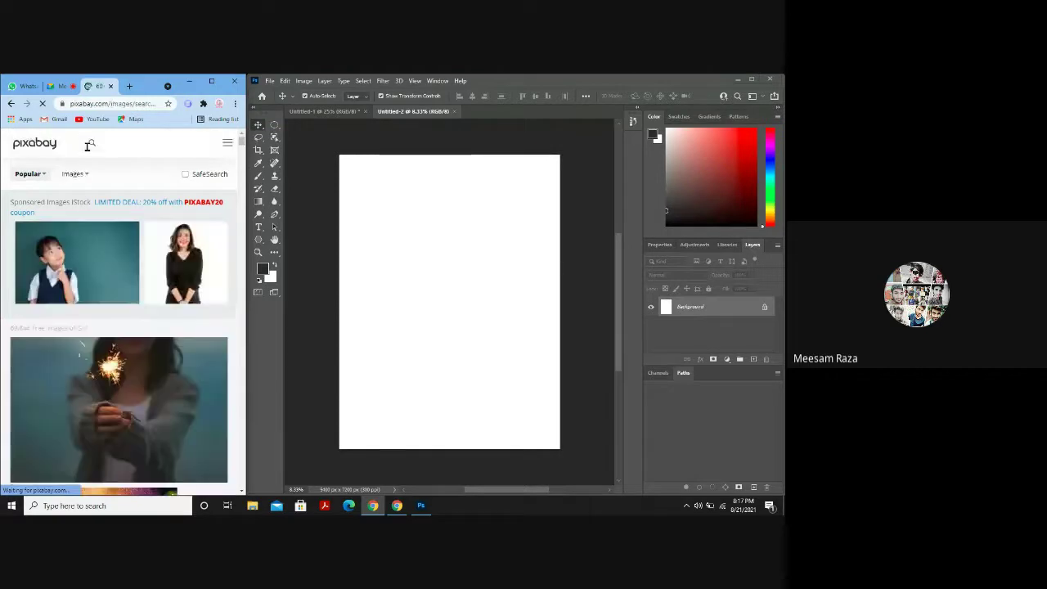
scroll(89, 296, "down", 10)
scroll(88, 297, "down", 10)
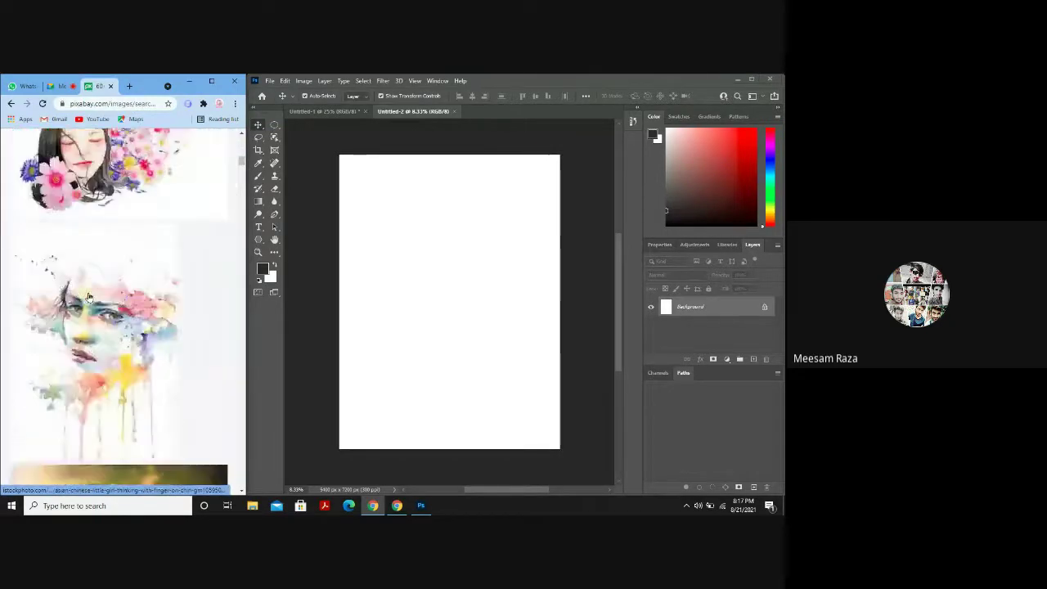
scroll(88, 296, "down", 8)
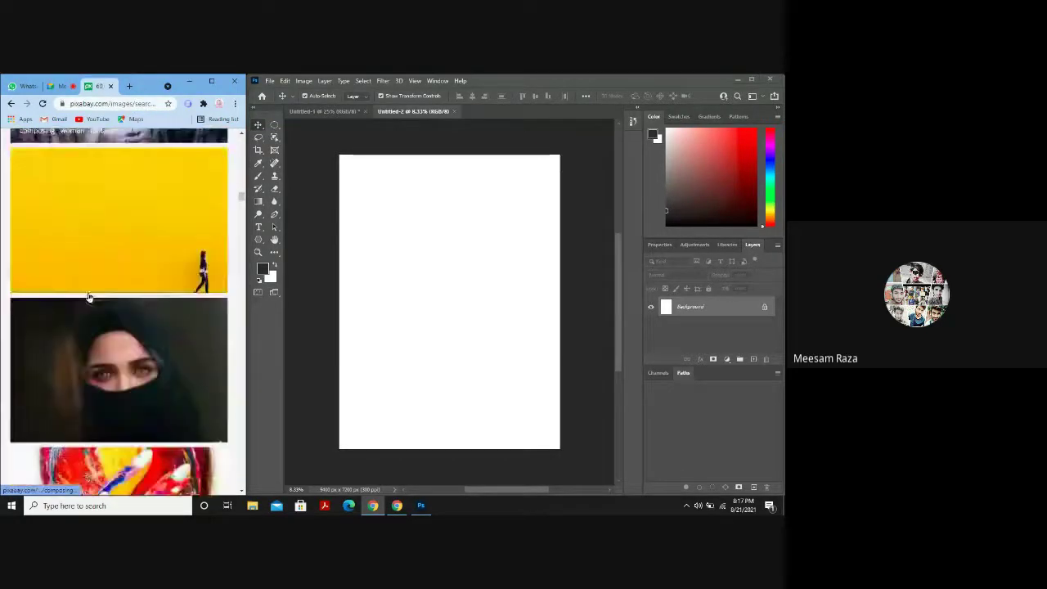
scroll(89, 295, "down", 3)
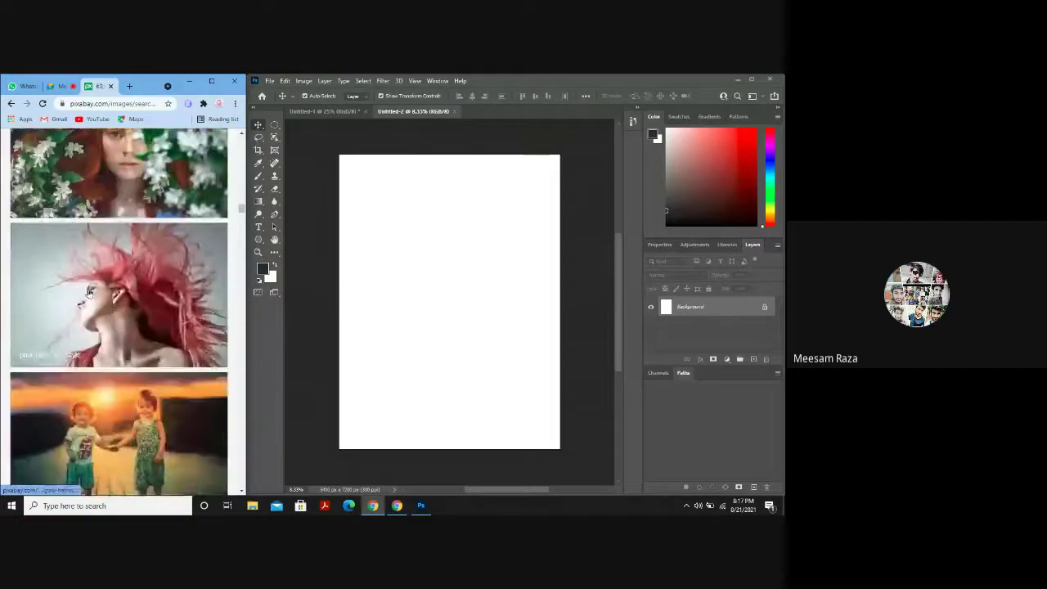
scroll(88, 294, "up", 3)
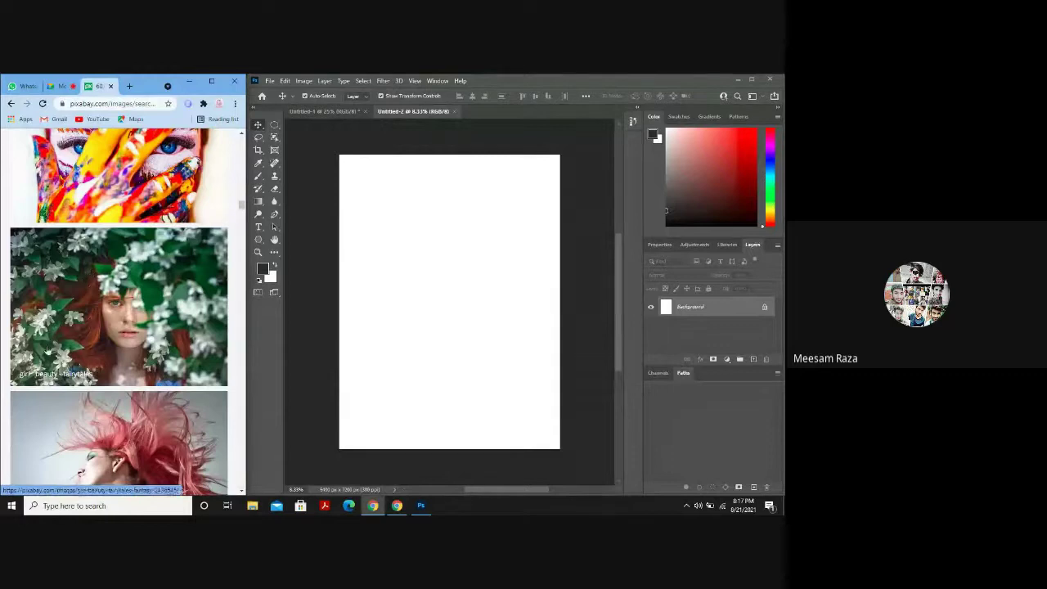
scroll(43, 331, "down", 7)
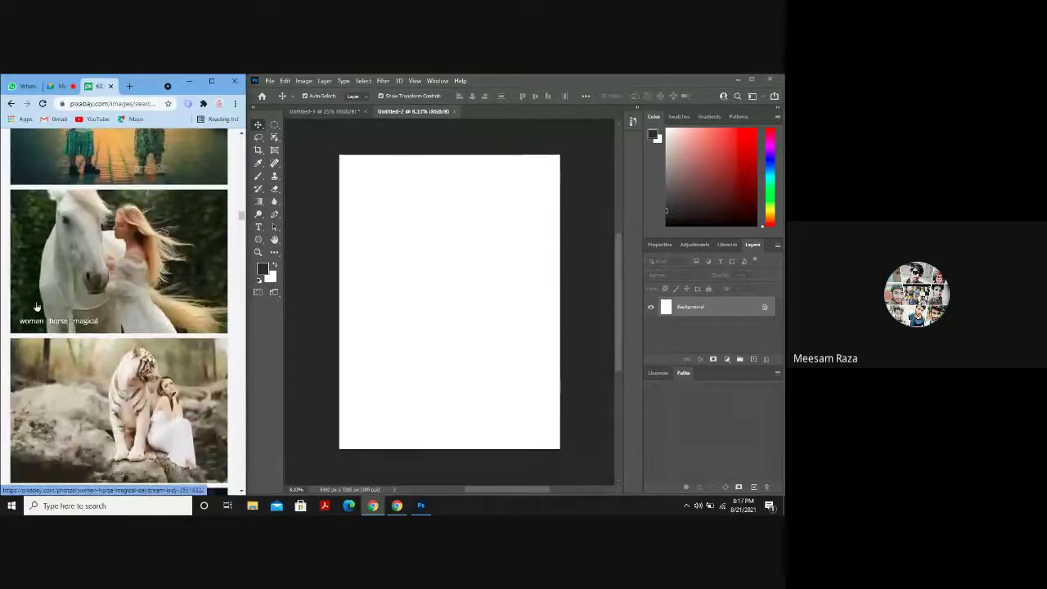
scroll(36, 306, "up", 5)
scroll(95, 391, "down", 5)
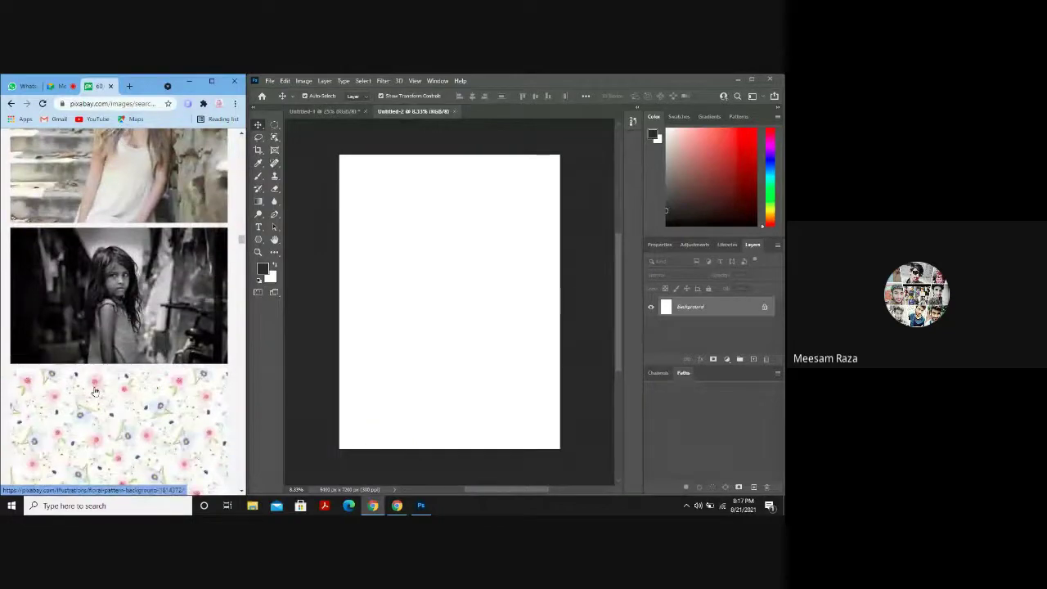
scroll(94, 391, "down", 6)
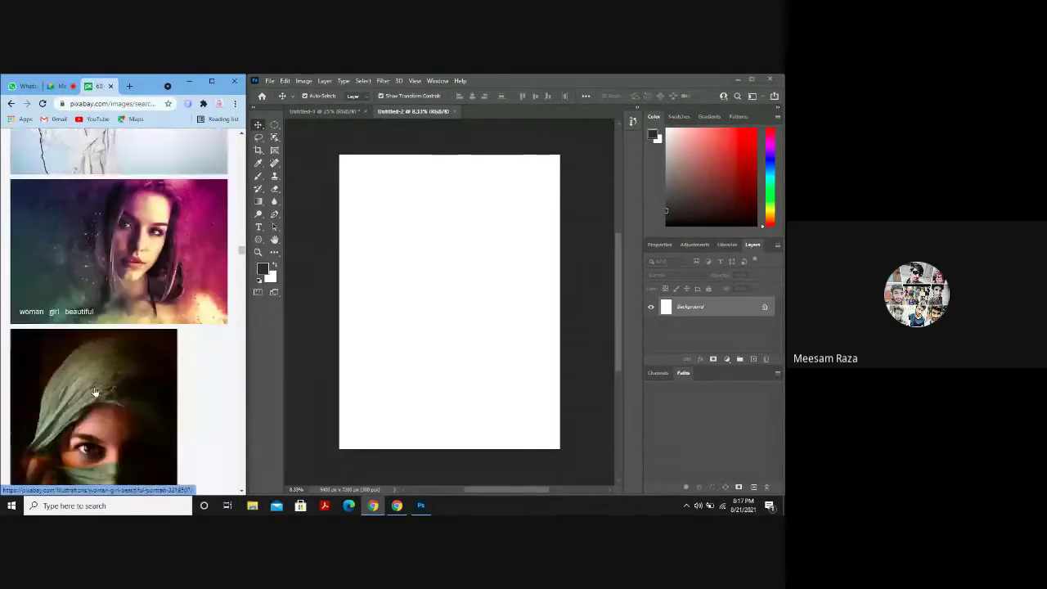
scroll(94, 391, "down", 8)
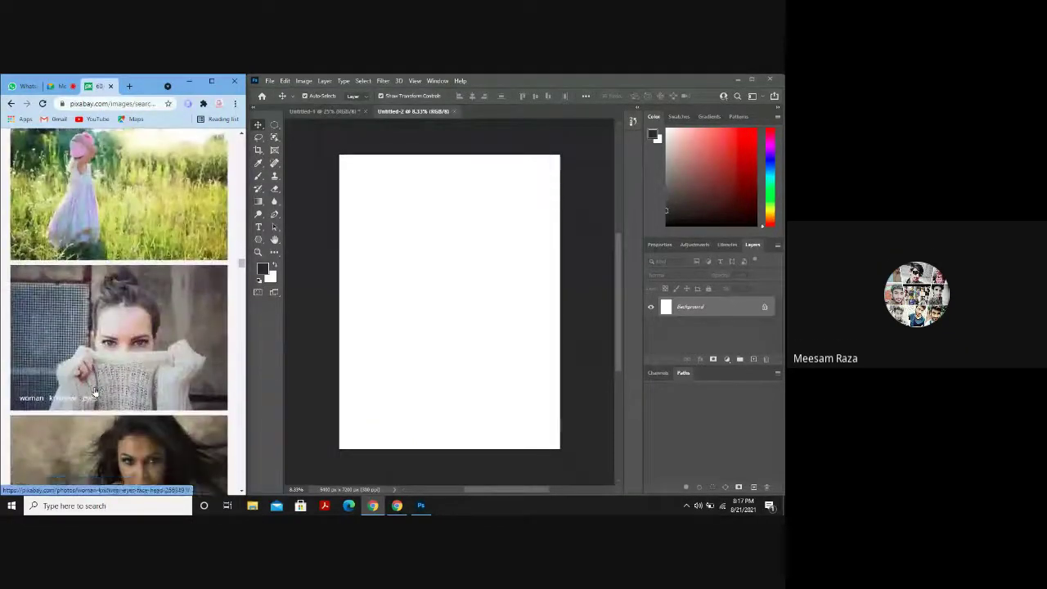
scroll(94, 391, "down", 4)
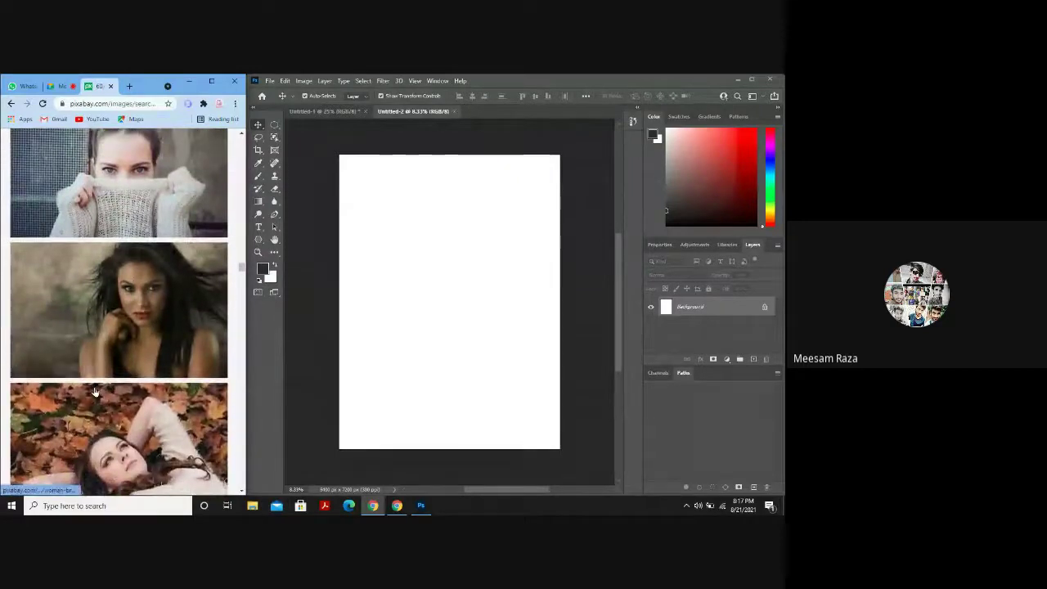
left_click(117, 325)
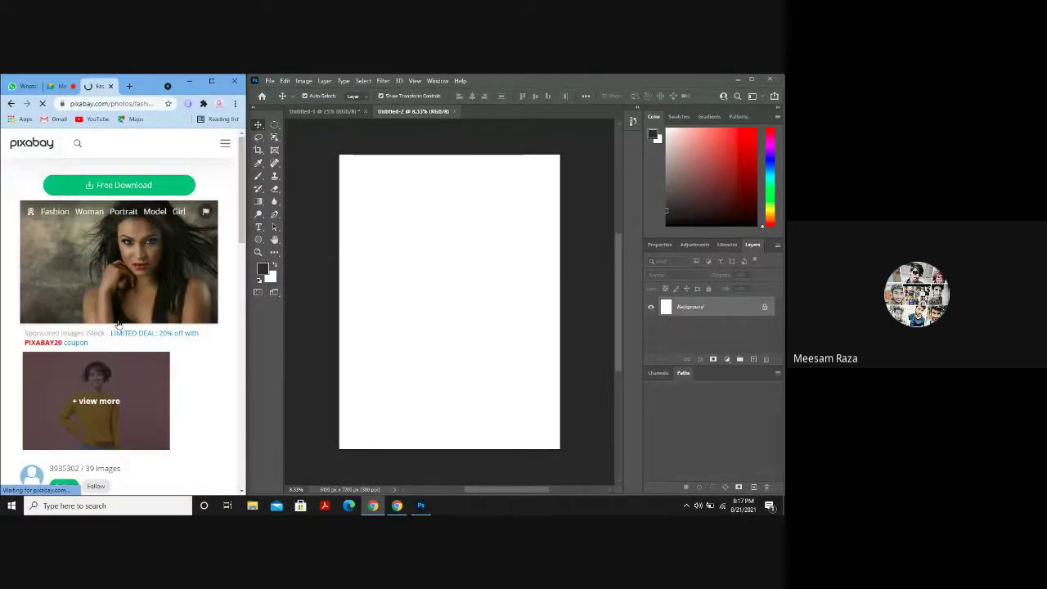
Copy the woman's portrait from Pixabay and paste it into the blank poster document in Photoshop.
right_click(103, 263)
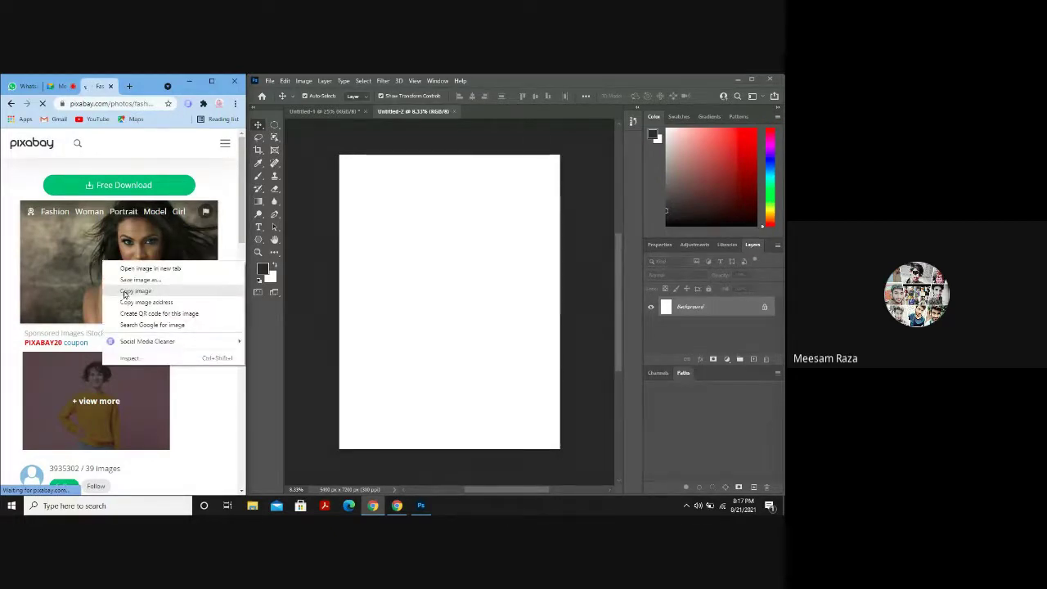
left_click(124, 292)
left_click(438, 247)
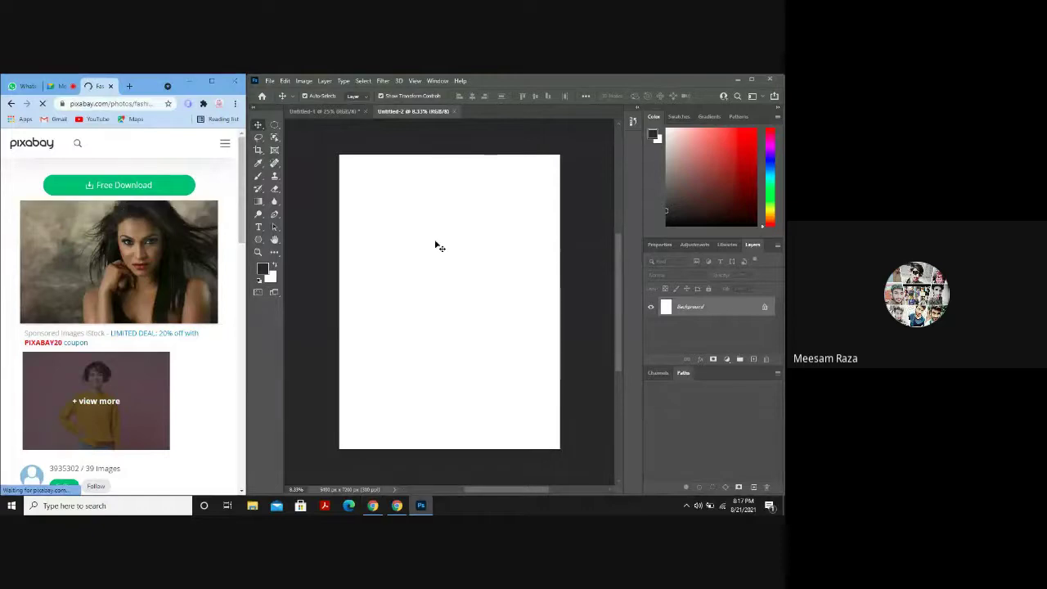
key("ctrl+v")
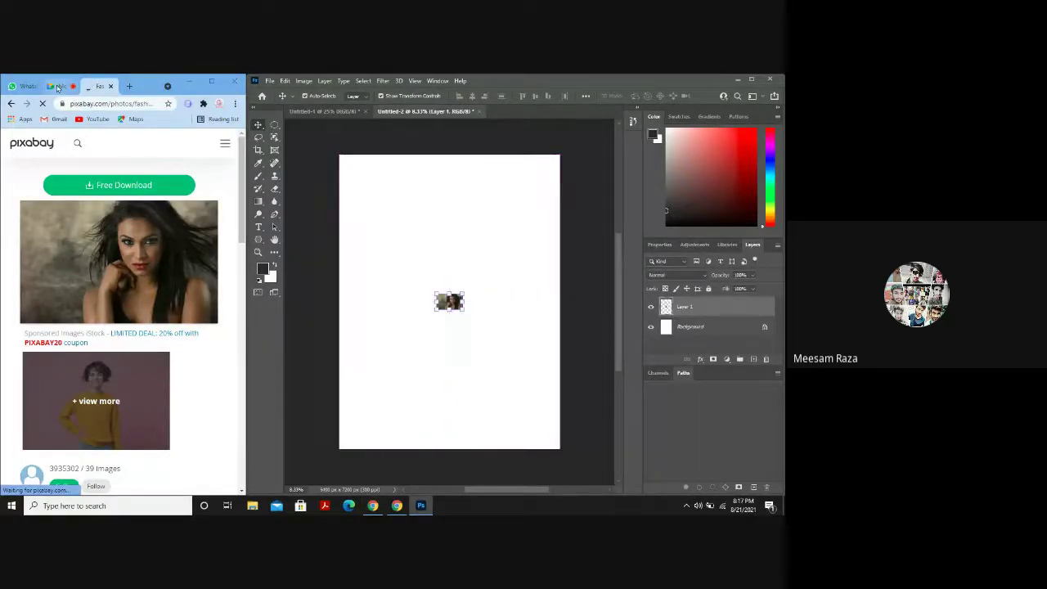
Return the browser to the Google Meet call.
left_click(217, 189)
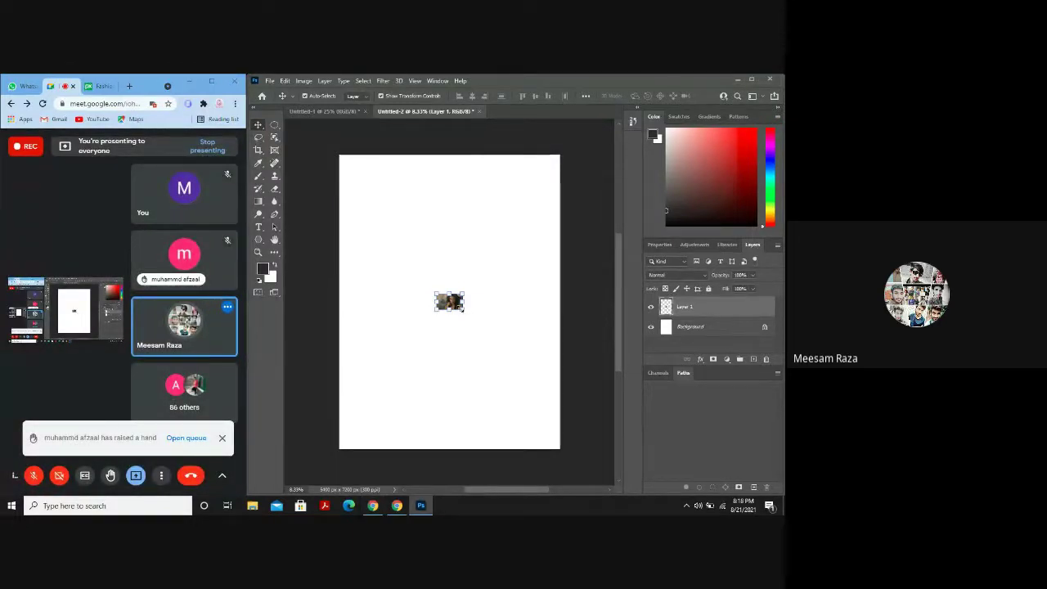
Scale the pasted portrait up until it covers the whole poster, and apply the transformation.
left_click_drag(463, 307, 565, 374)
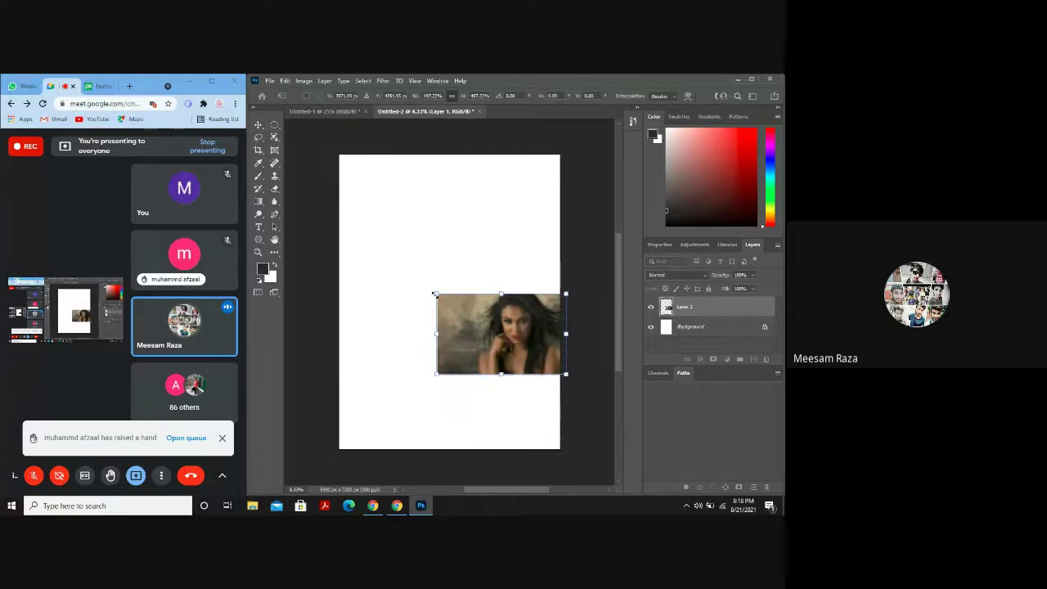
left_click_drag(434, 295, 334, 218)
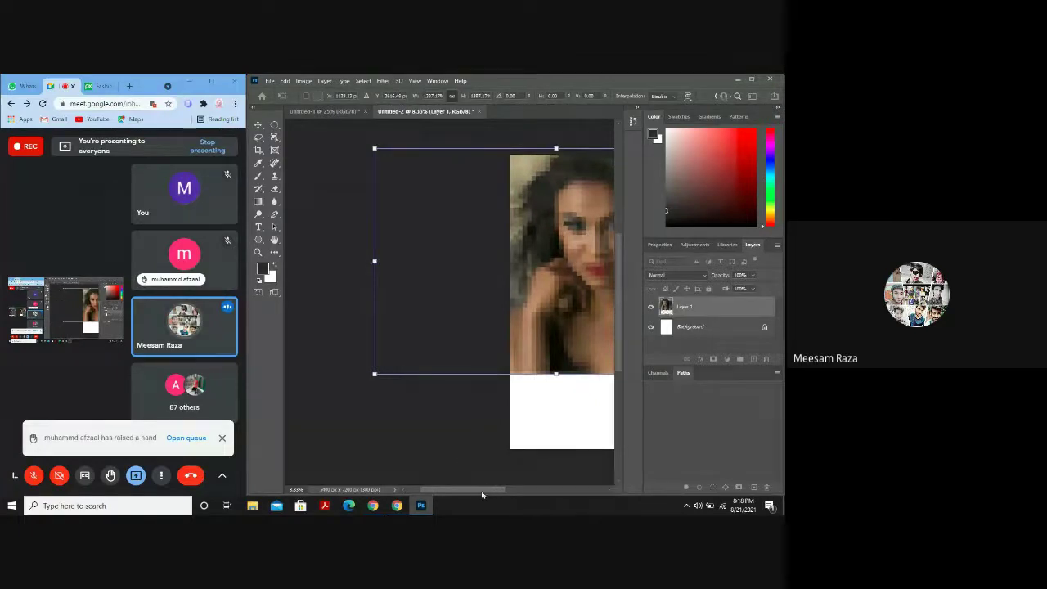
left_click_drag(482, 494, 533, 494)
left_click_drag(535, 374, 576, 440)
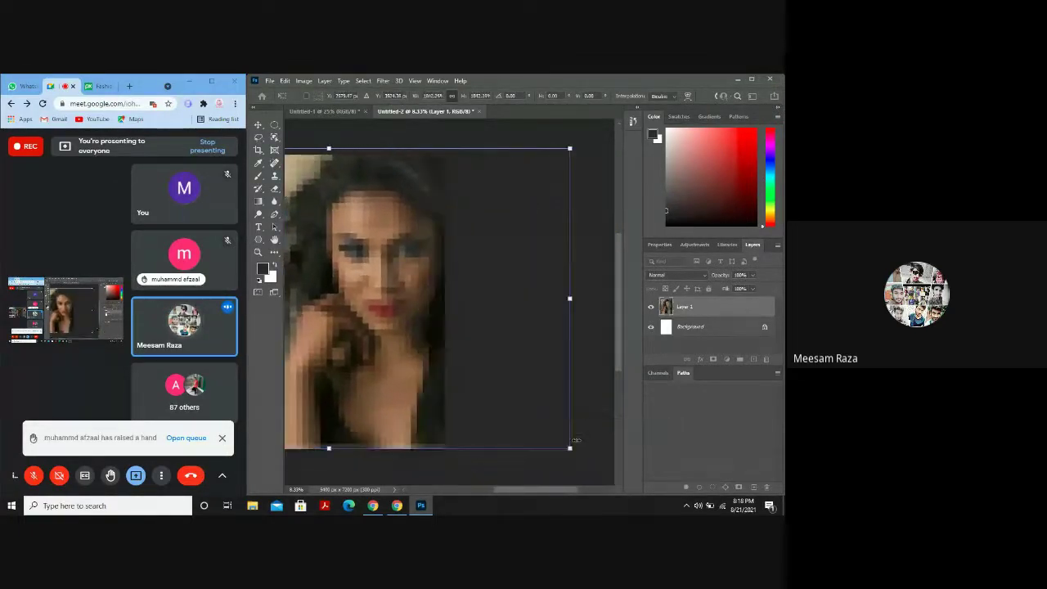
key("Return")
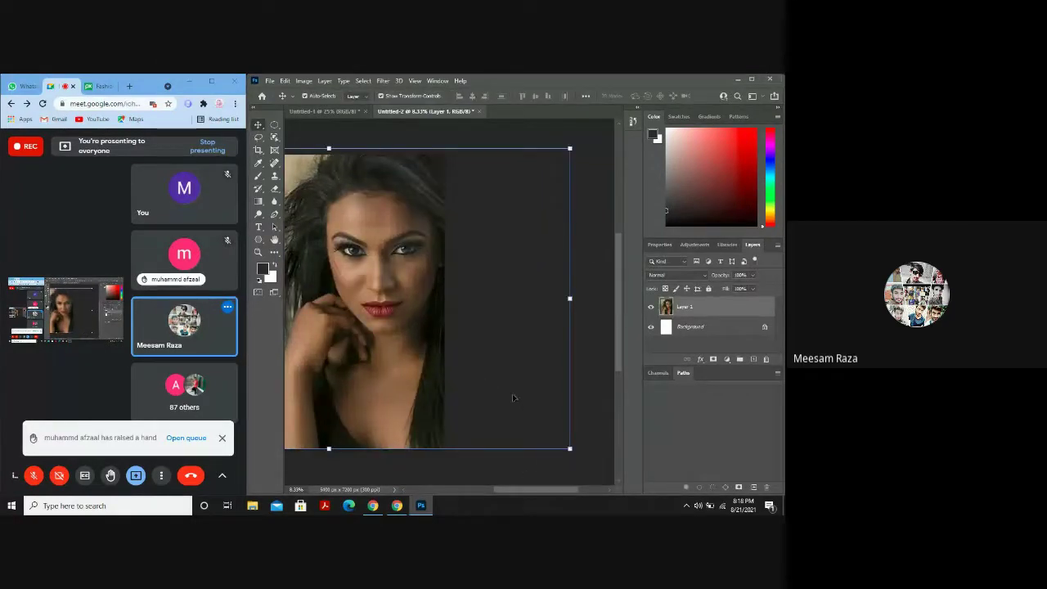
left_click(595, 397)
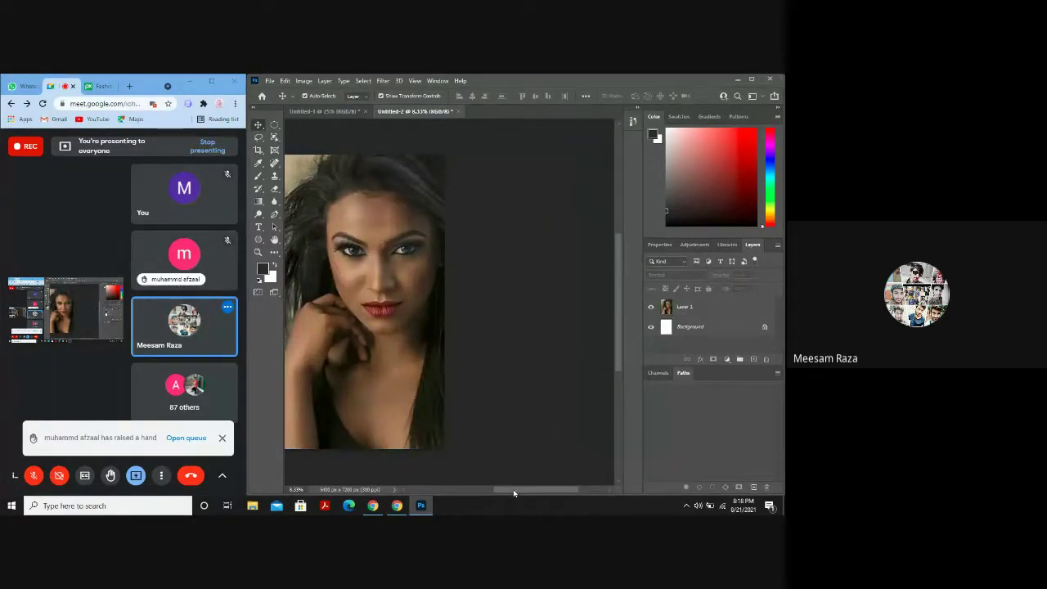
left_click_drag(514, 493, 486, 495)
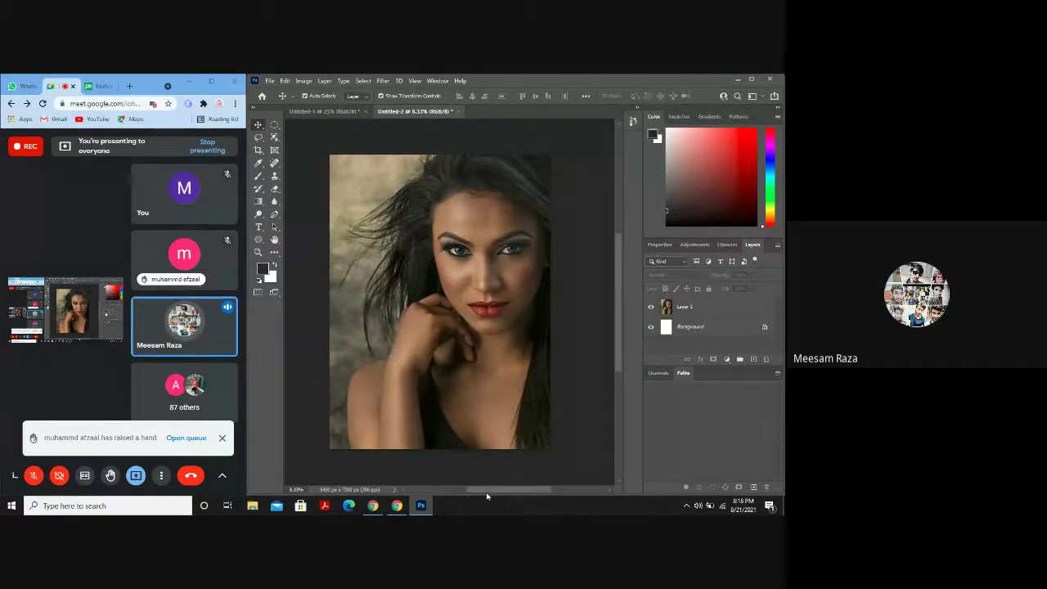
Switch to the Pixabay page in the browser, search for tree photos and open the blue lake photo with snowy mountains.
mouse_move(404, 509)
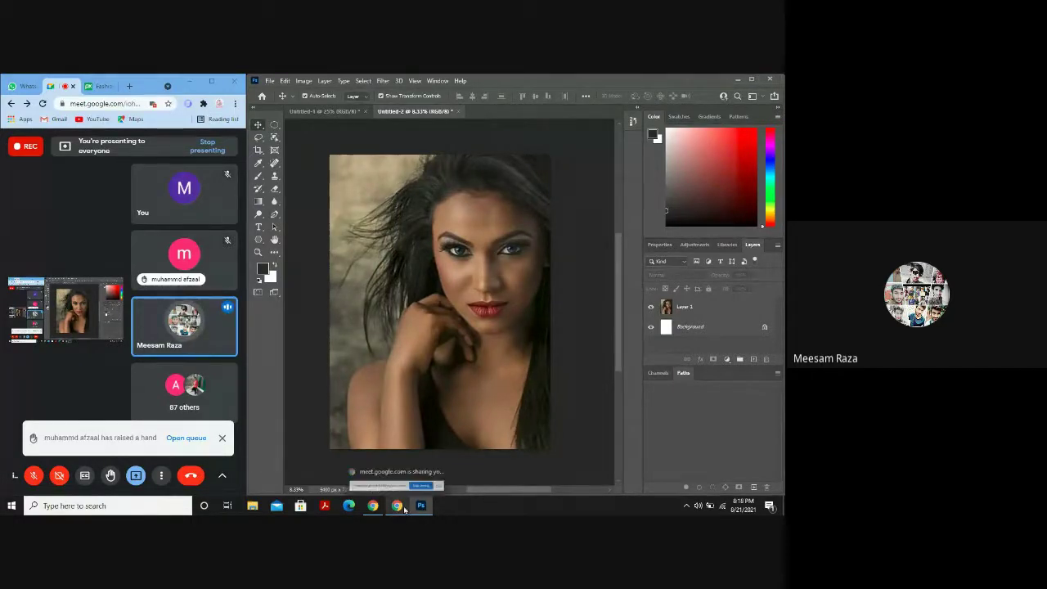
left_click(101, 88)
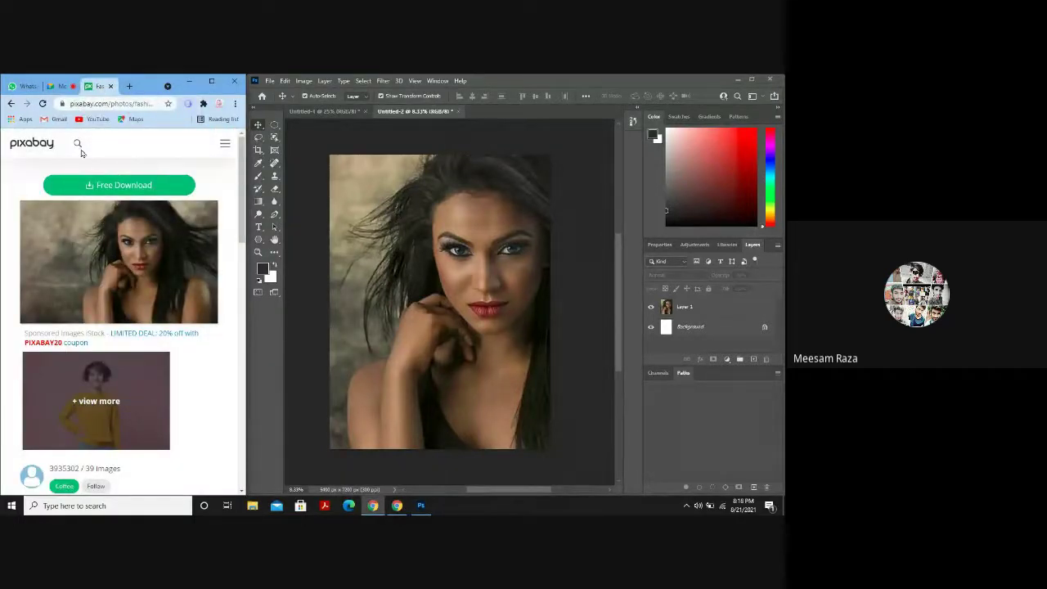
left_click(78, 145)
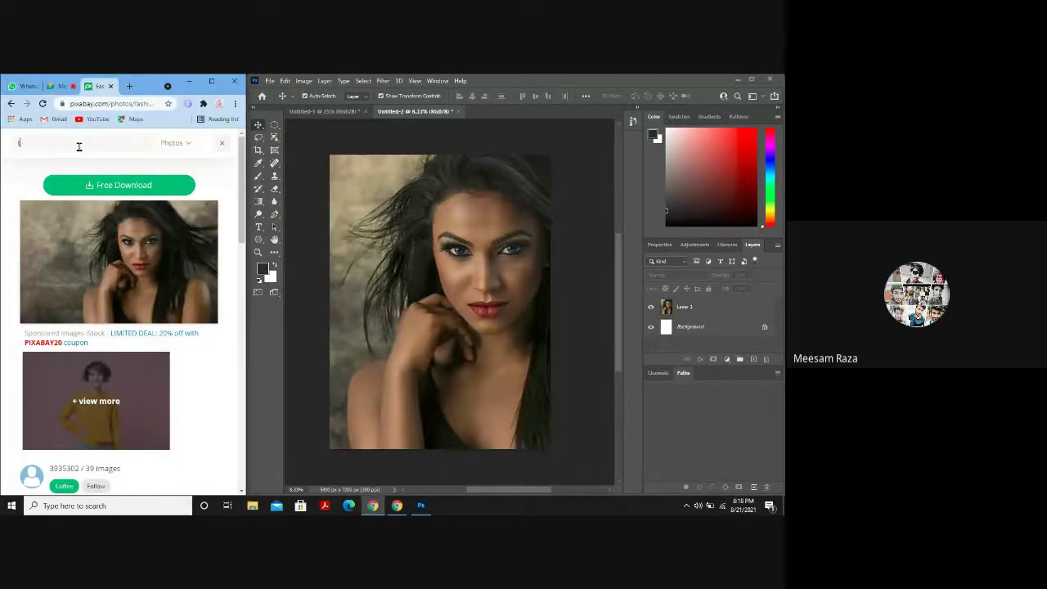
key("Return")
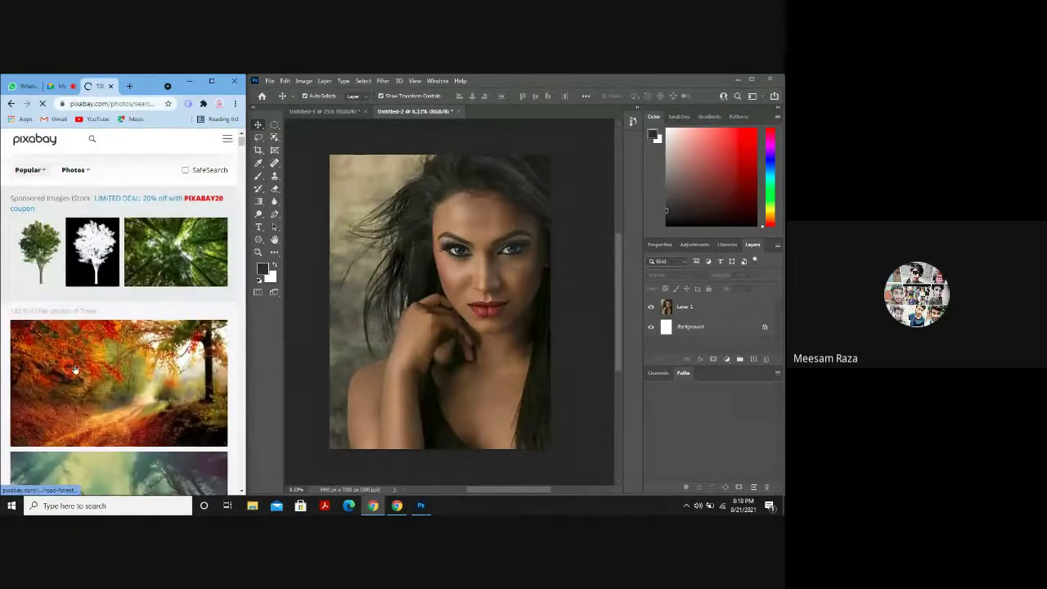
scroll(82, 354, "down", 10)
scroll(74, 371, "down", 10)
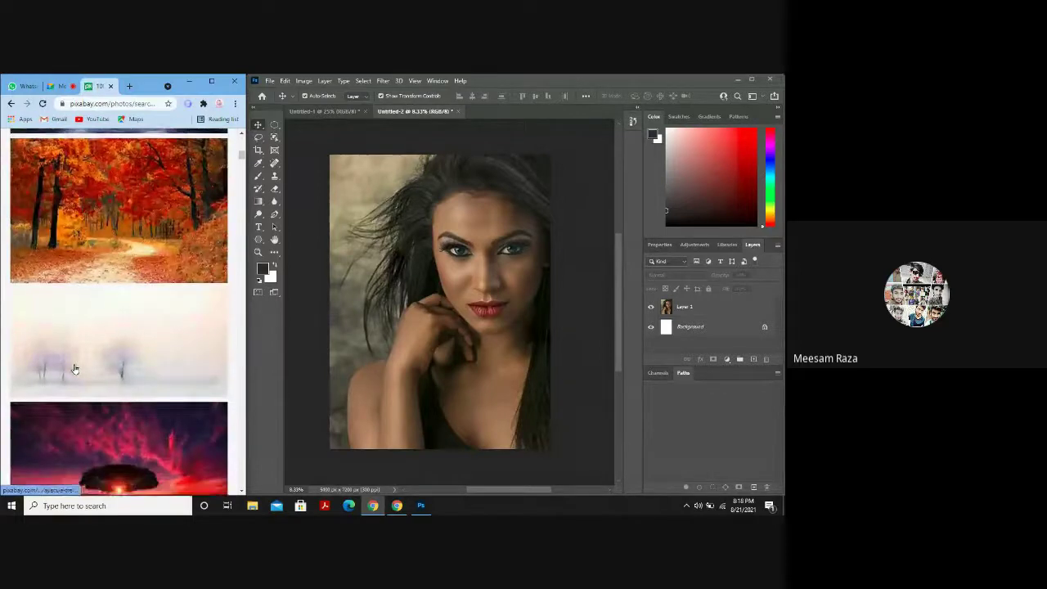
scroll(74, 371, "down", 10)
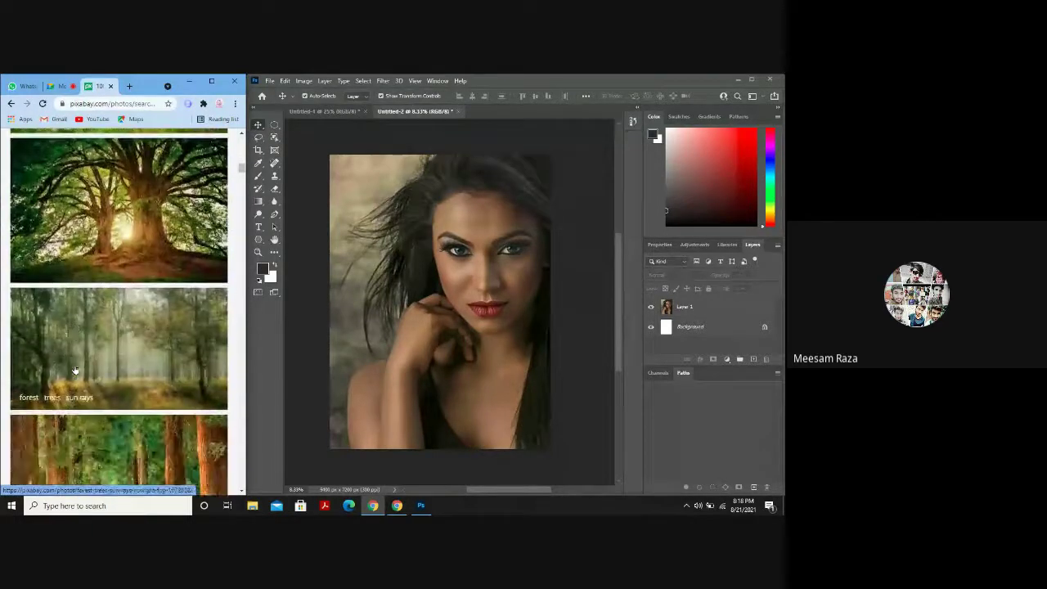
scroll(74, 371, "down", 10)
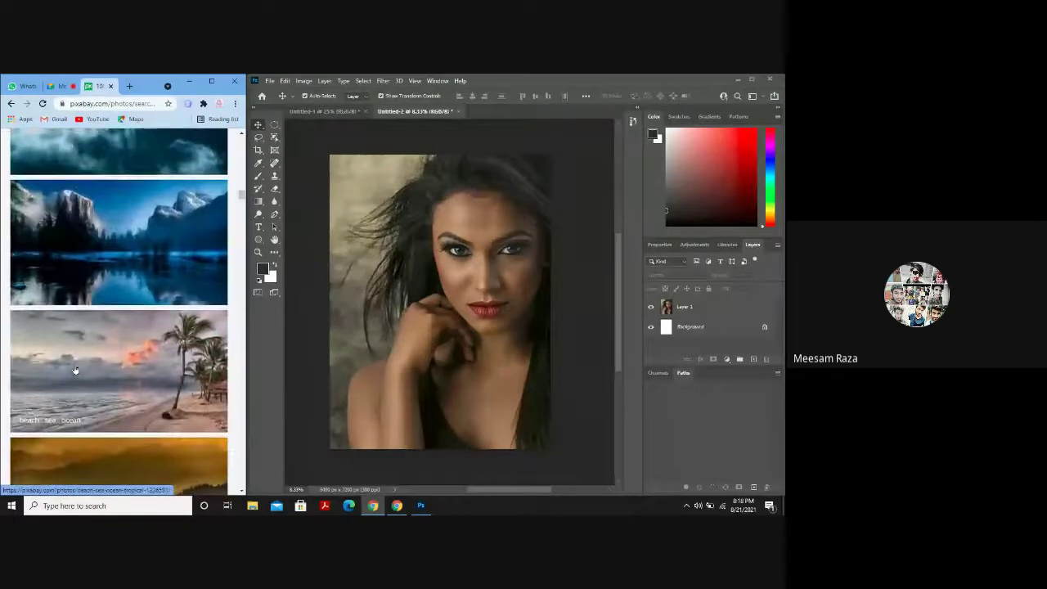
left_click(119, 259)
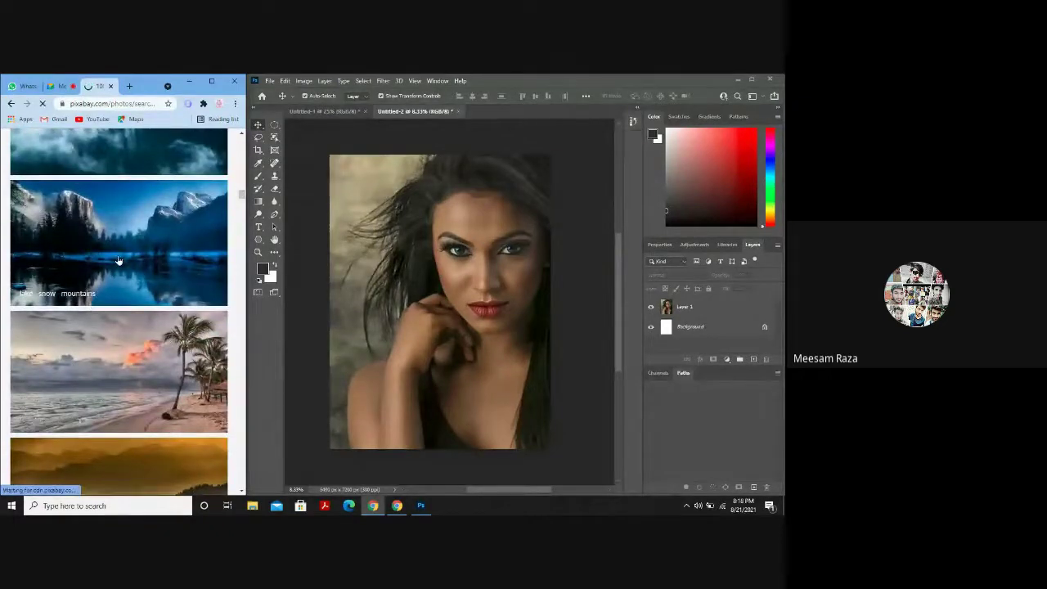
Copy the lake photo from Pixabay and paste it into the poster document in Photoshop.
right_click(102, 290)
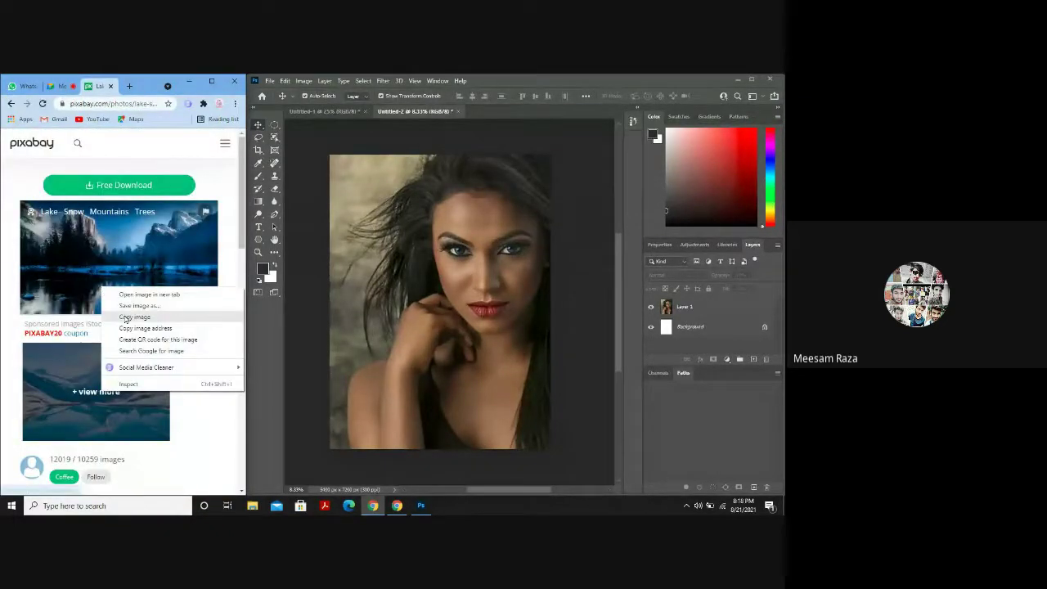
left_click(125, 319)
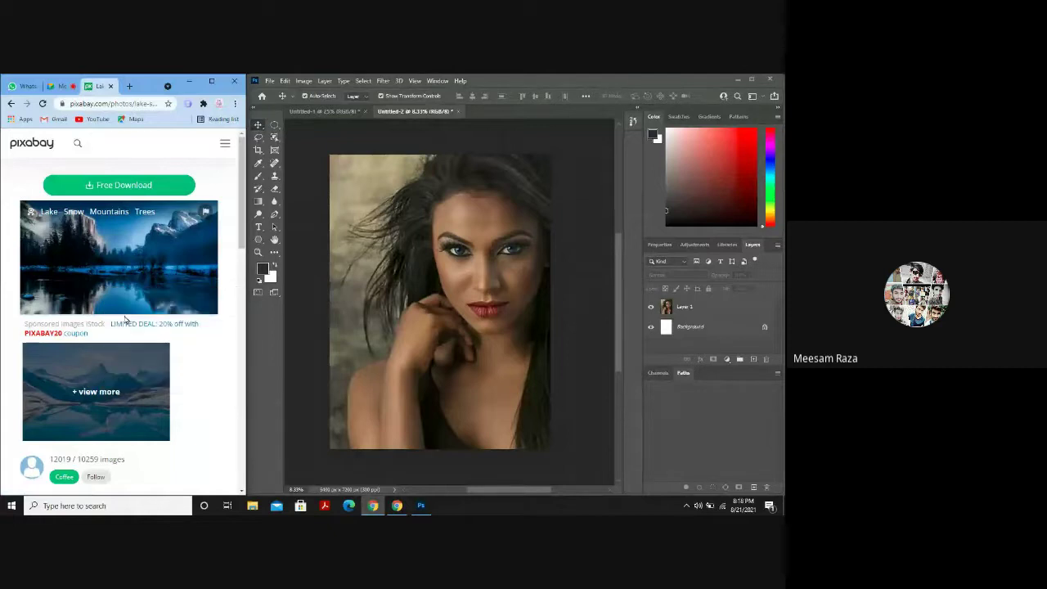
left_click(402, 291)
key("ctrl+v")
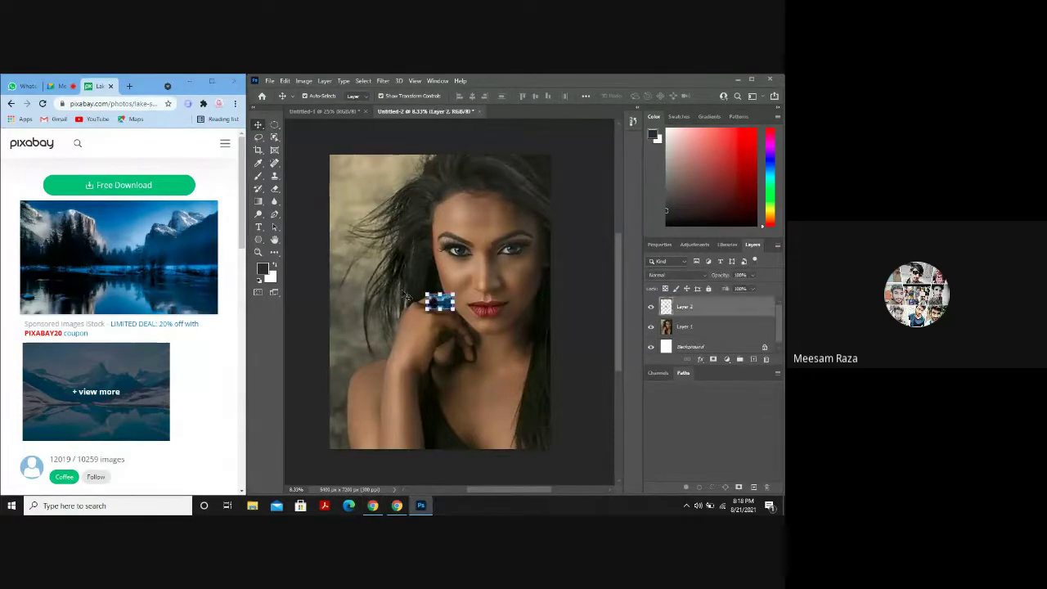
Scale the pasted lake photo up until it covers the whole poster, and apply the transformation.
left_click_drag(455, 313, 551, 367)
left_click_drag(424, 292, 311, 196)
left_click_drag(424, 280, 380, 218)
left_click_drag(504, 302, 561, 334)
left_click_drag(425, 303, 378, 281)
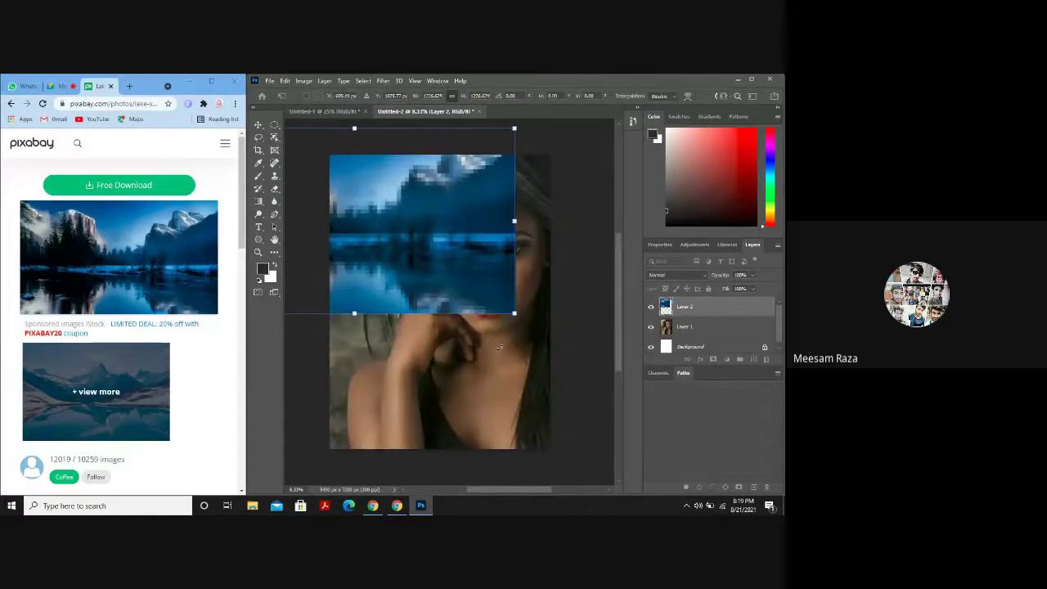
left_click_drag(515, 315, 667, 393)
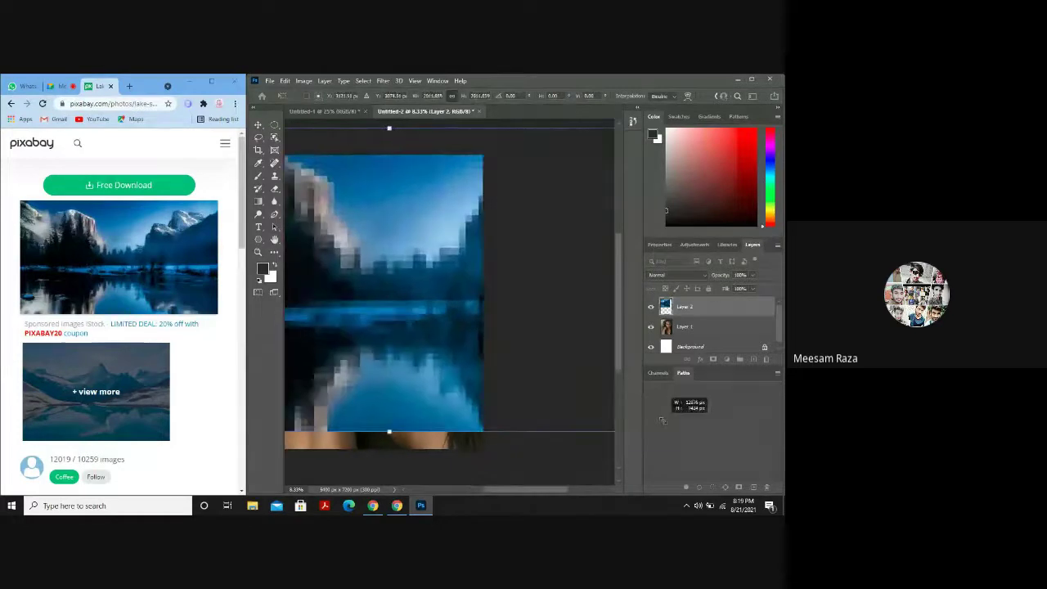
left_click_drag(578, 491, 503, 490)
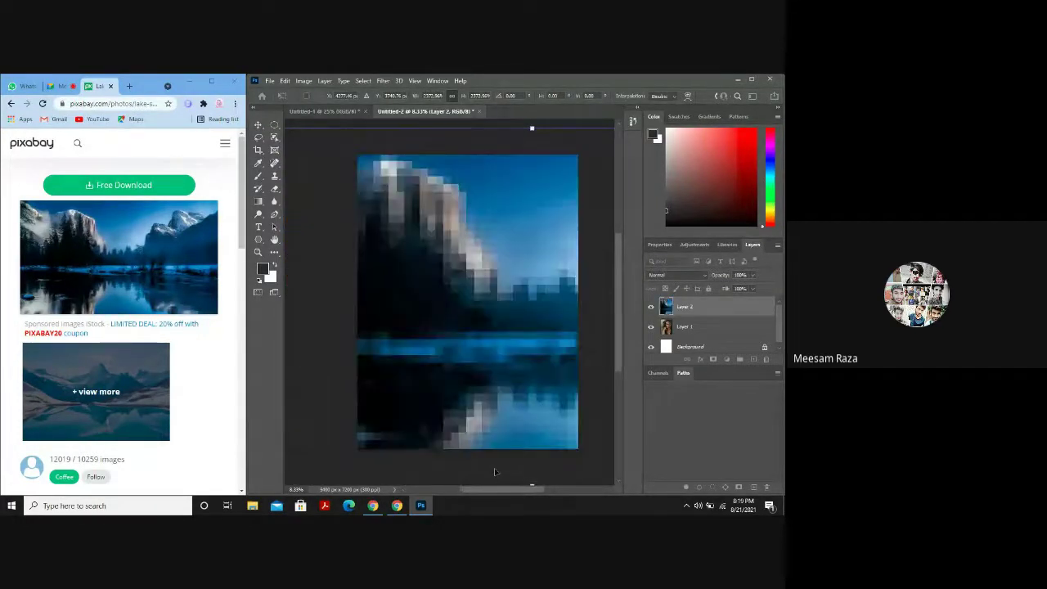
key("Return")
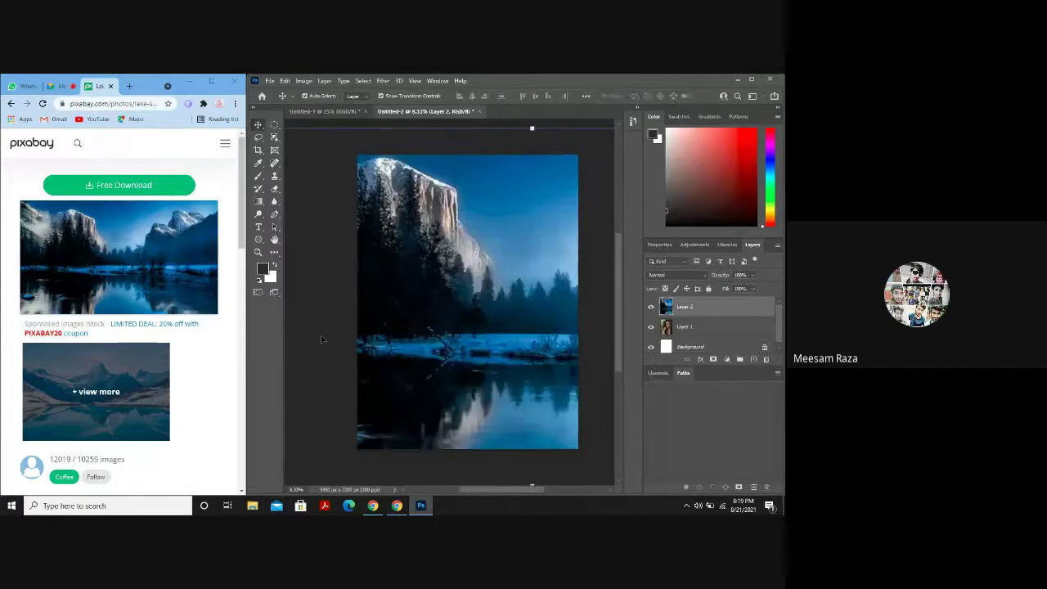
Try the portrait layer above the lake layer as a clipping mask, and restore the original layer order.
left_click(703, 327)
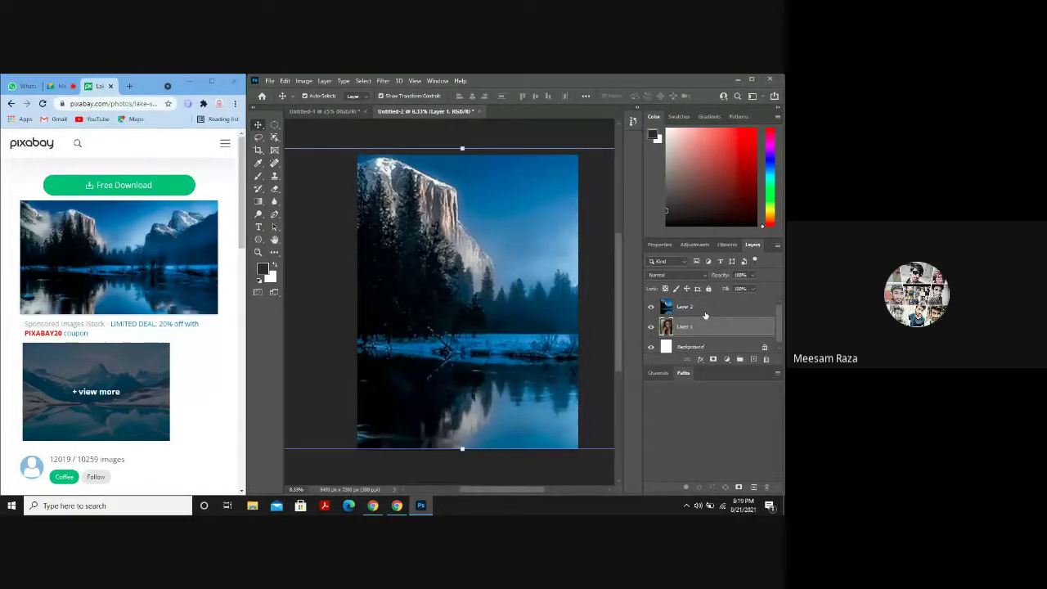
left_click_drag(692, 327, 691, 314)
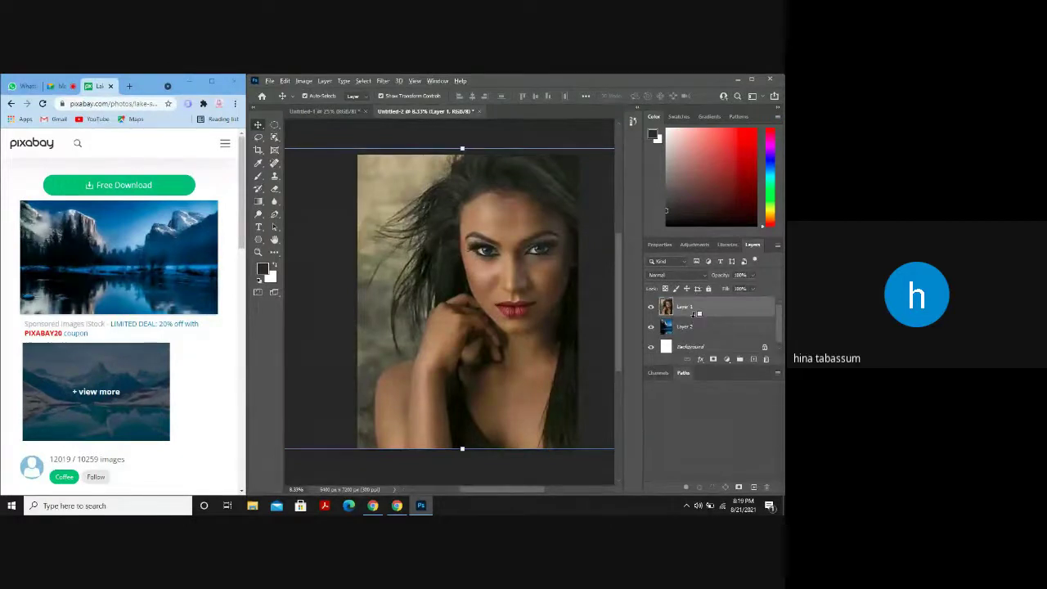
left_click(694, 314, "alt")
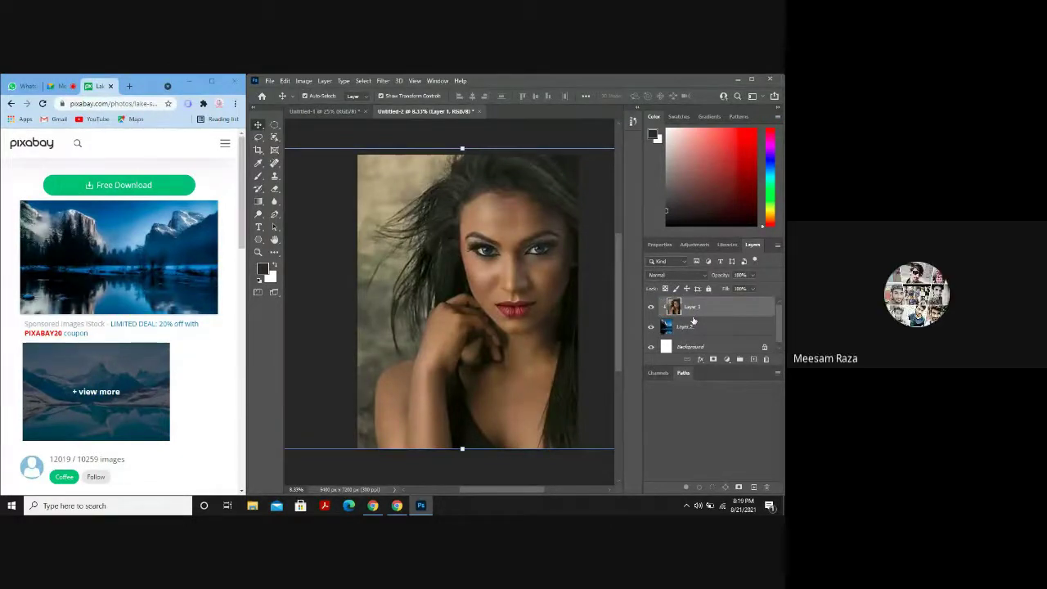
left_click_drag(693, 321, 693, 321)
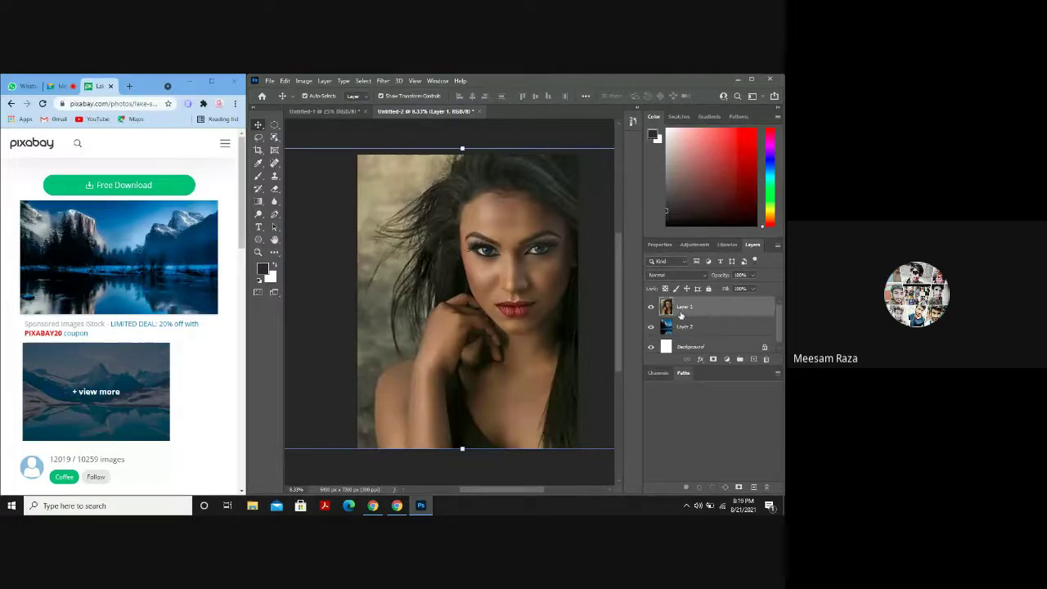
left_click_drag(681, 328, 681, 307)
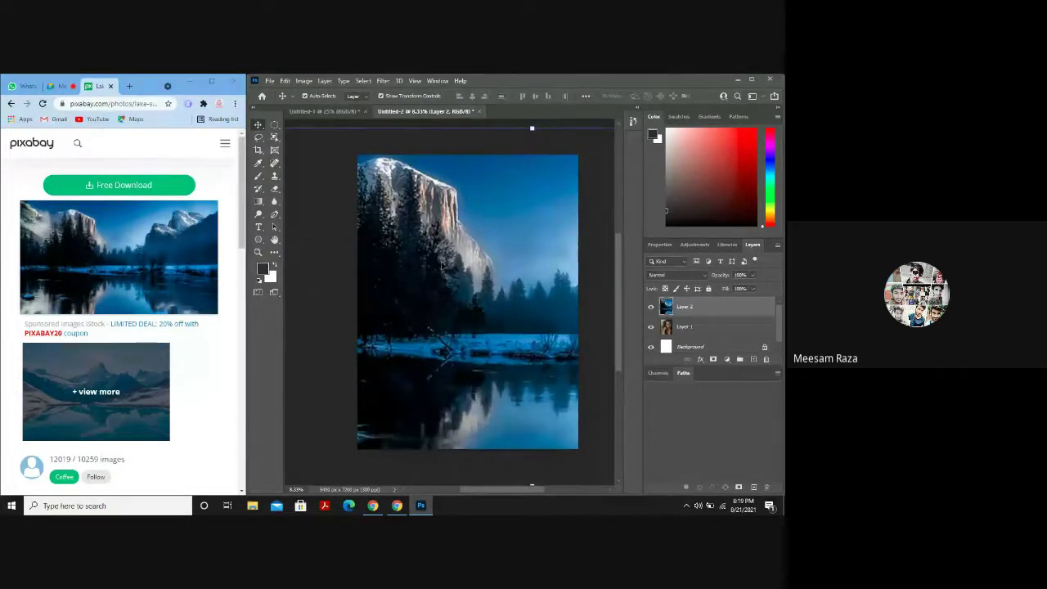
Return the browser to the Google Meet call and admit everyone waiting to join.
left_click(64, 86)
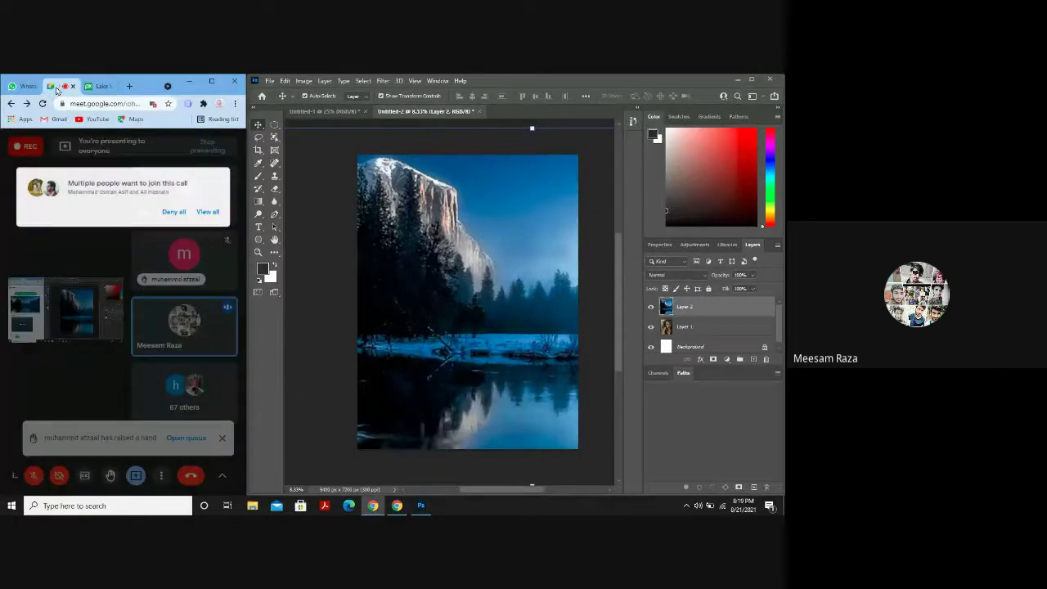
left_click(217, 185)
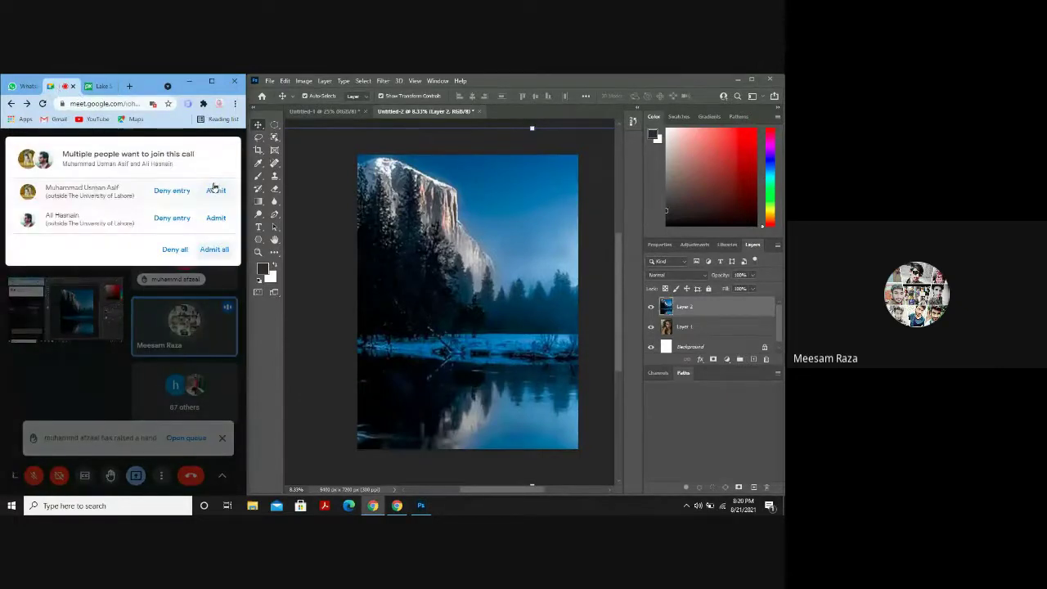
left_click(207, 252)
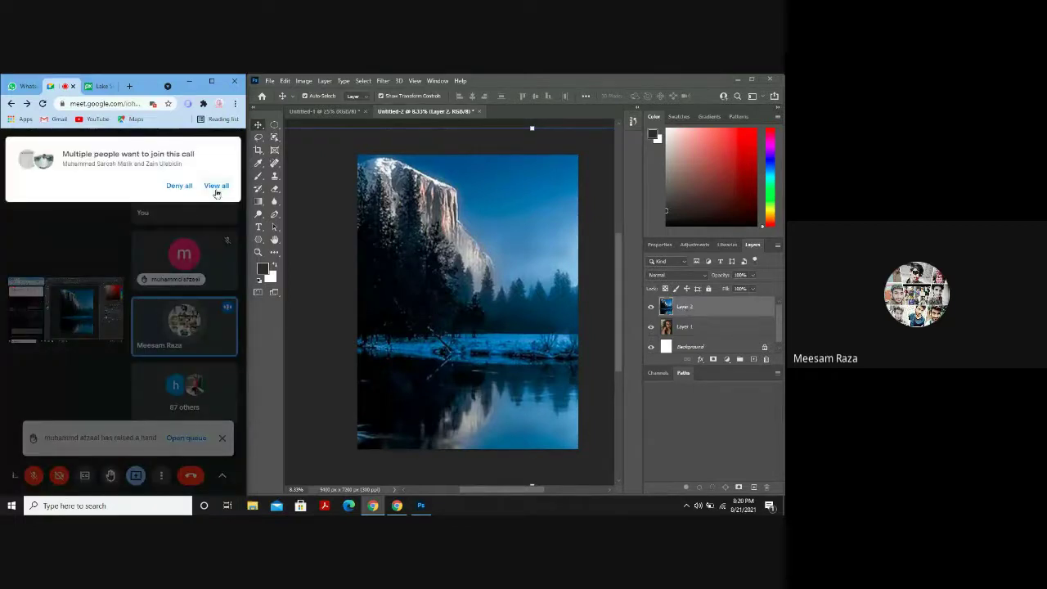
left_click(216, 186)
left_click(215, 246)
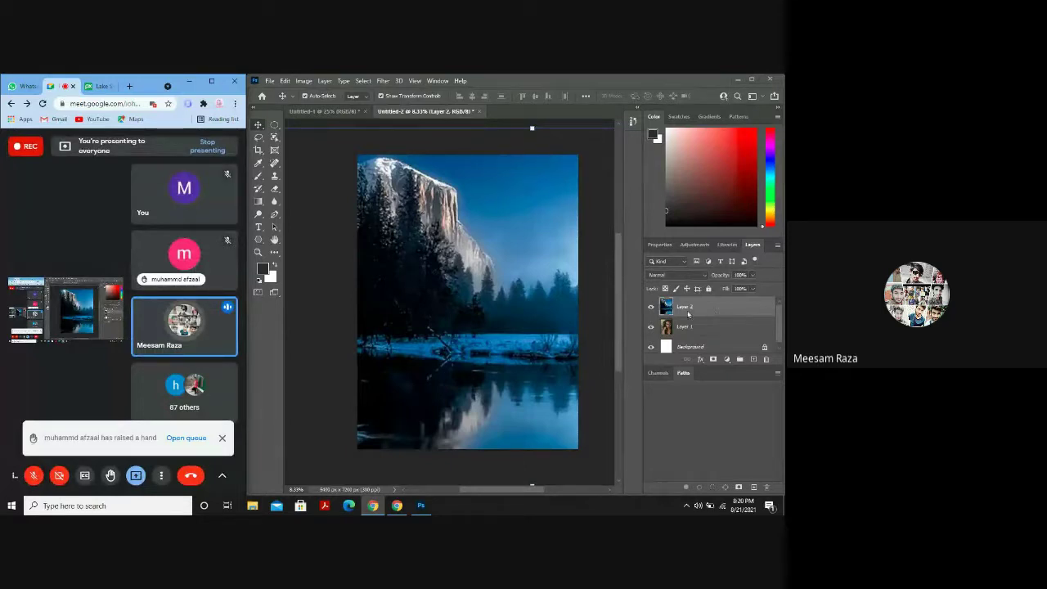
Create a clipping mask so the lake layer is clipped to the portrait layer below it.
left_click_drag(686, 320, 703, 314)
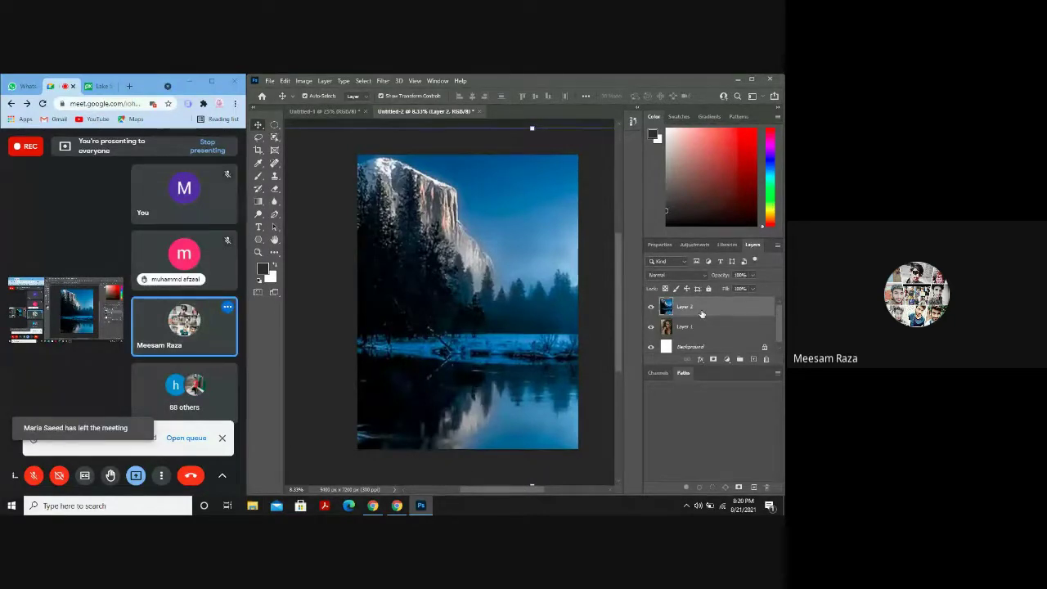
left_click_drag(702, 316, 664, 318)
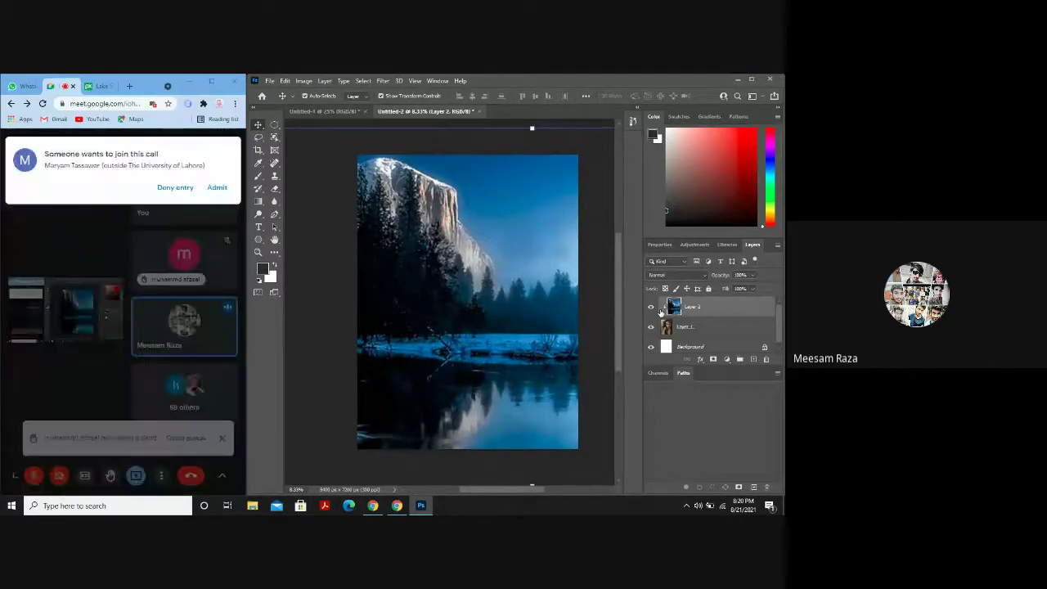
Admit the two further people who ask to join the Google Meet call.
left_click(218, 188)
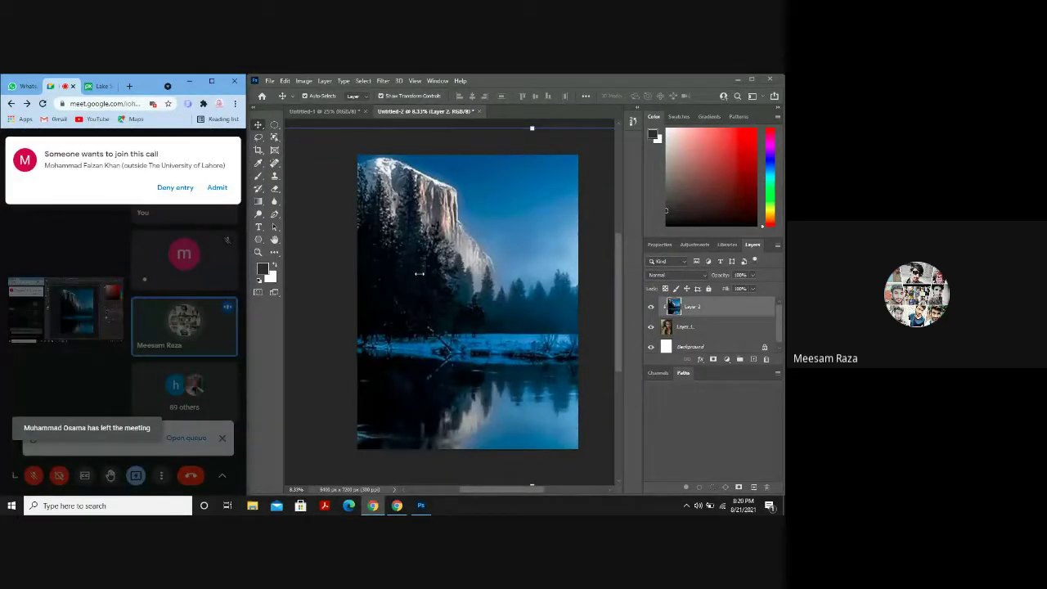
left_click(218, 189)
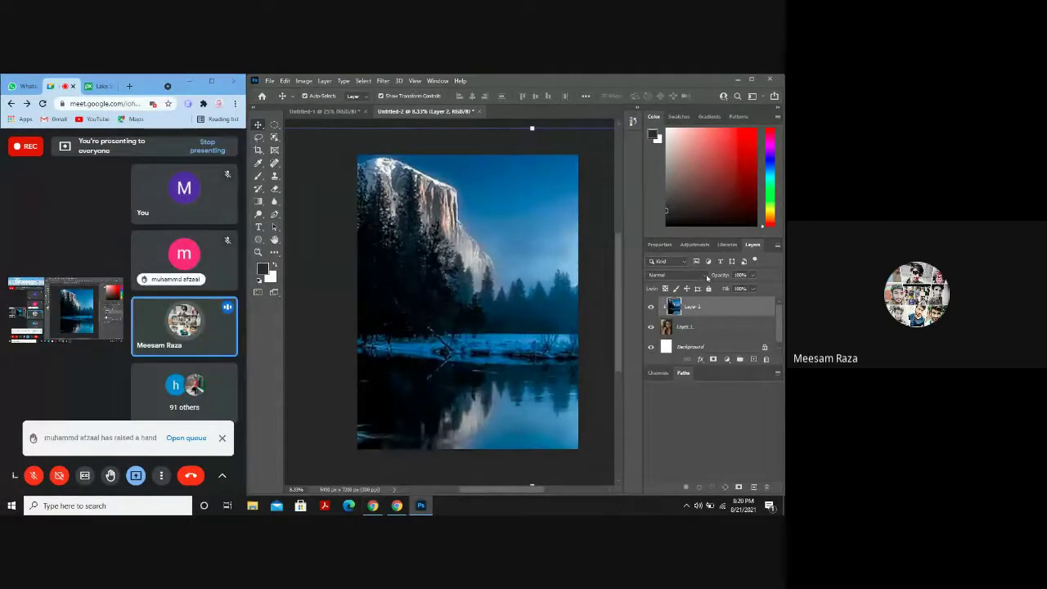
Preview the blend modes from Darken through Color in sequence on the clipped lake layer.
left_click(707, 277)
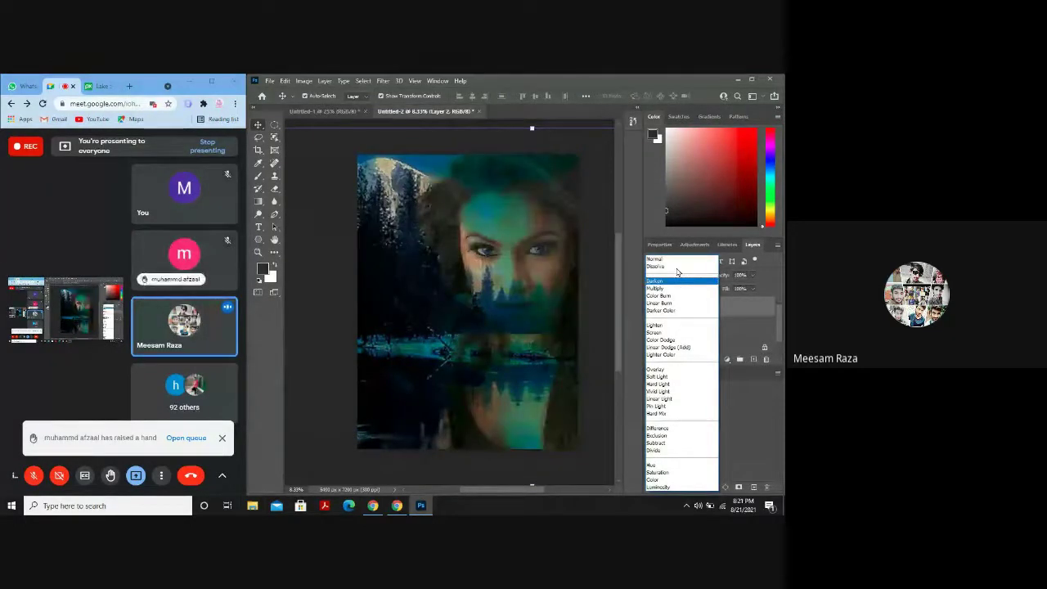
key("Down")
key("Down")
key("Down")
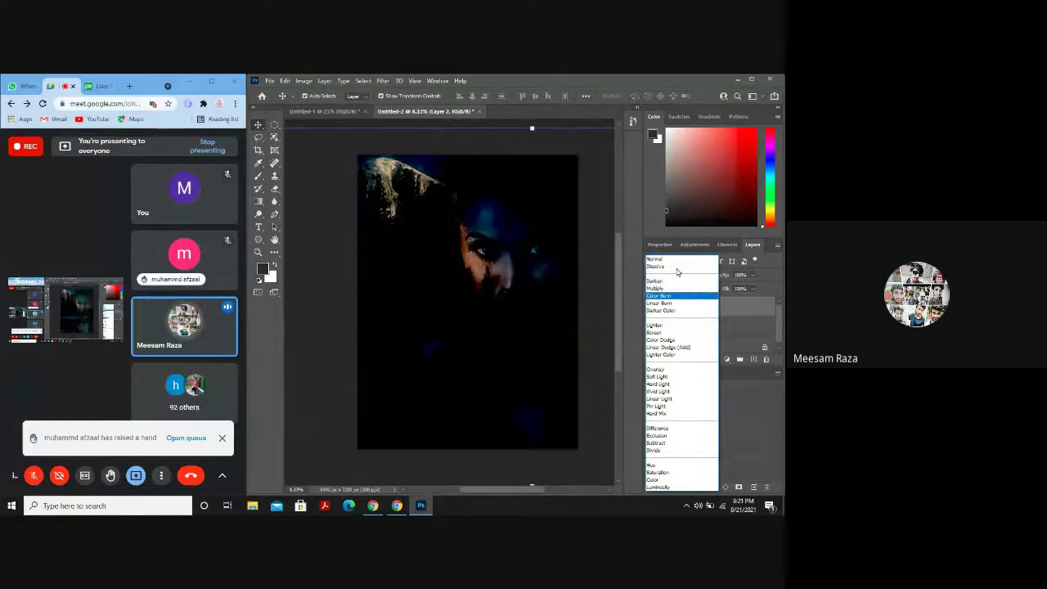
key("Down")
key("Down")
key("Down")
key("Down")
key("Down")
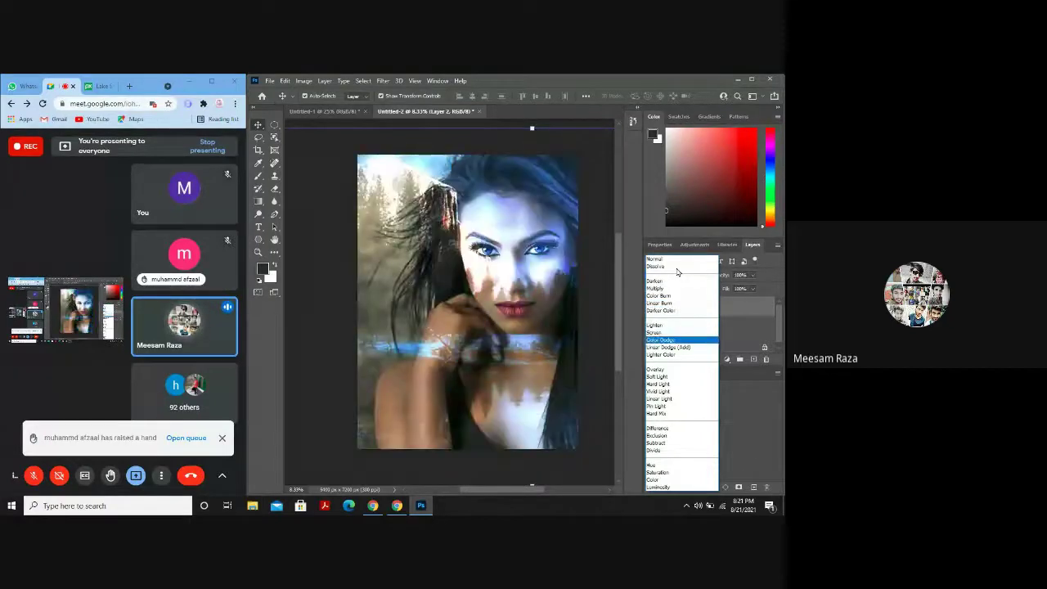
key("Down")
key("Down")
key("Down")
key("Down")
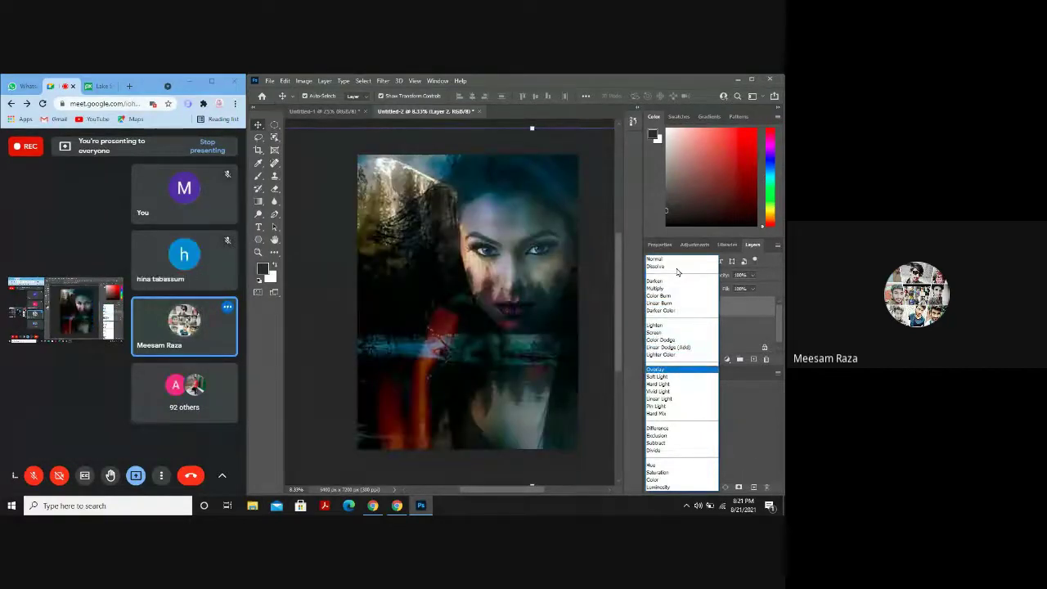
key("Down")
key("Down")
key("Down")
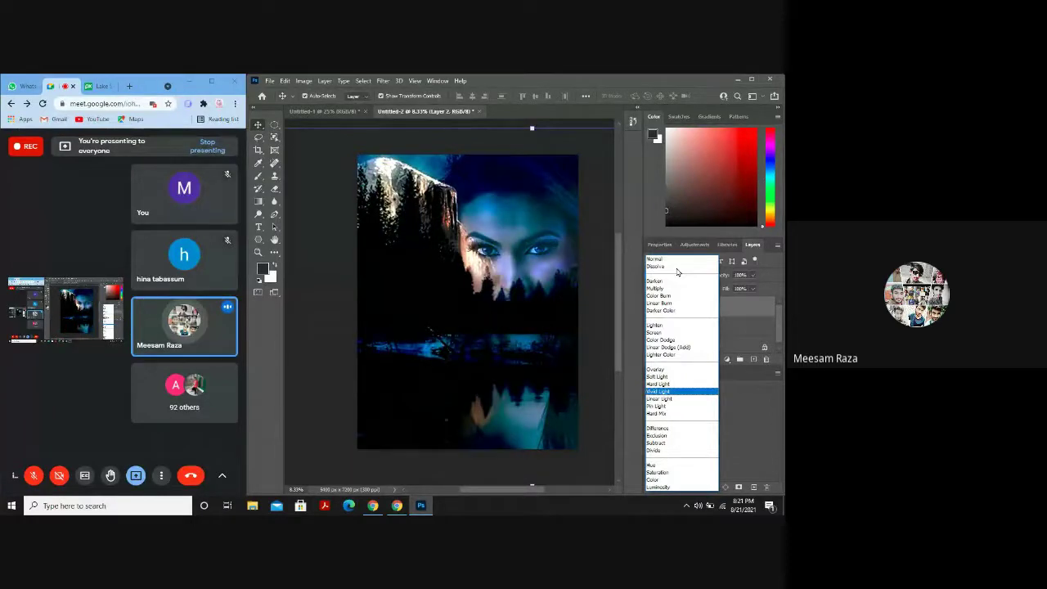
key("Down")
key("Down")
key("Down")
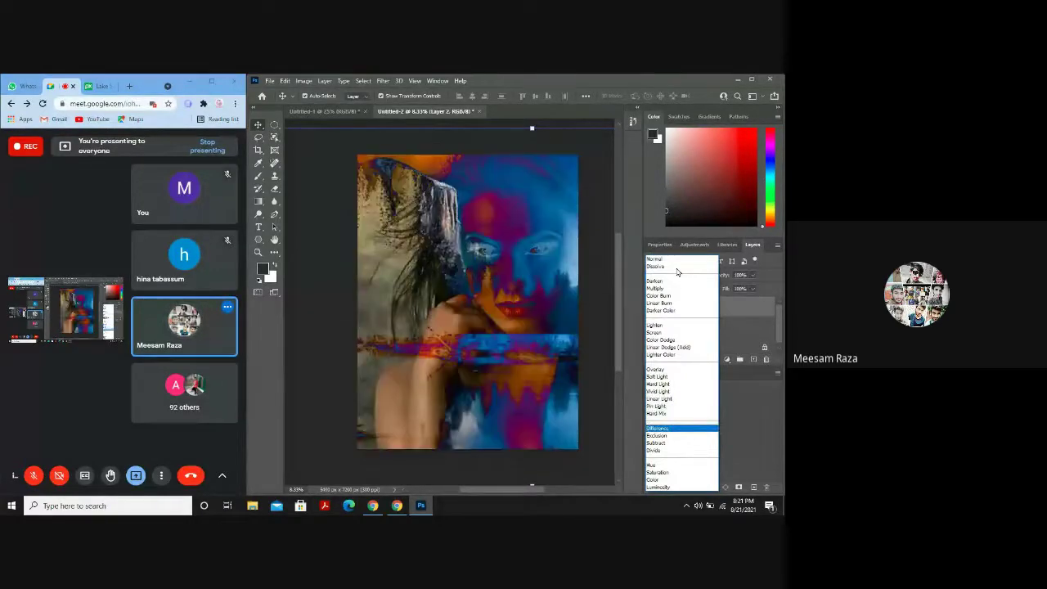
key("Down")
key("Down")
key("Down")
key("Down")
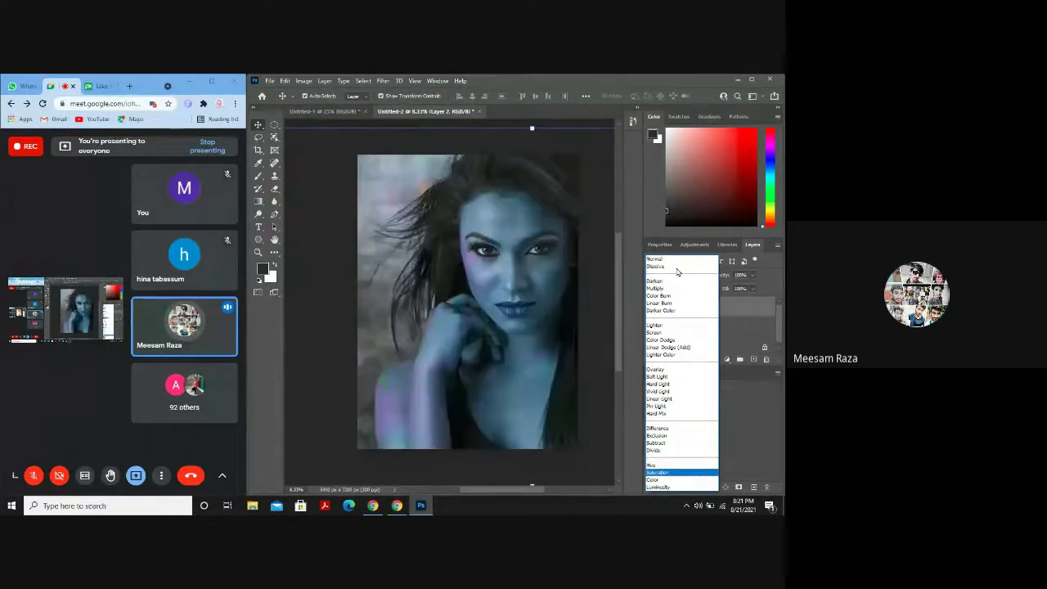
key("Down")
key("Up")
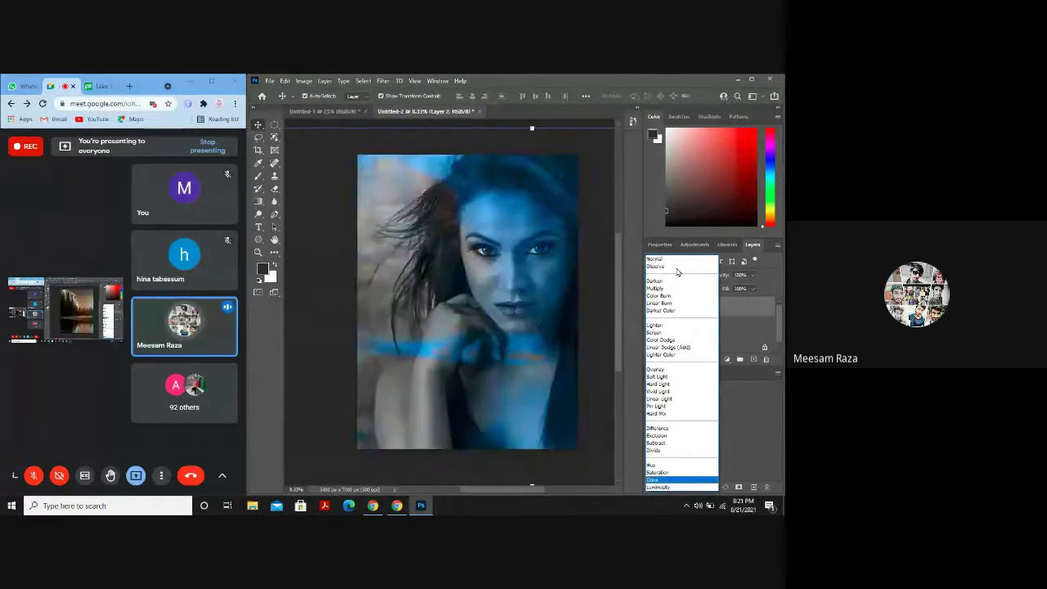
Preview the blend modes in reverse order up to Dissolve, and set the clipped lake layer to Multiply.
key("Up")
key("Up")
key("Up")
key("Up")
key("Down")
key("Down")
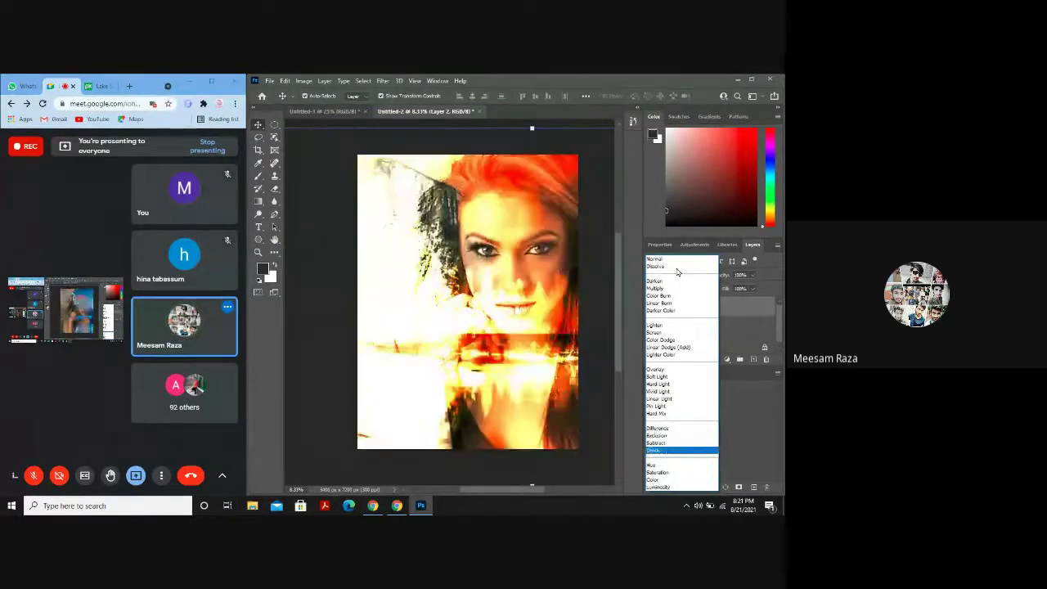
key("Up")
key("Up")
key("Up")
key("Up")
key("Up")
key("Up")
key("Up")
key("Up")
key("Up")
key("Up")
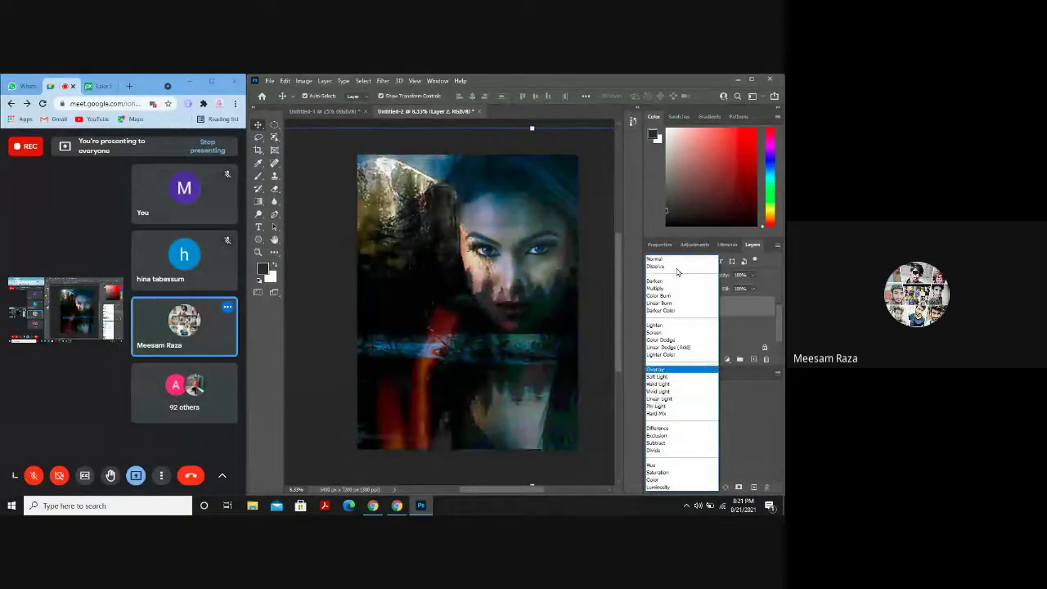
key("Up")
key("Up")
key("Up")
key("Up")
key("Up")
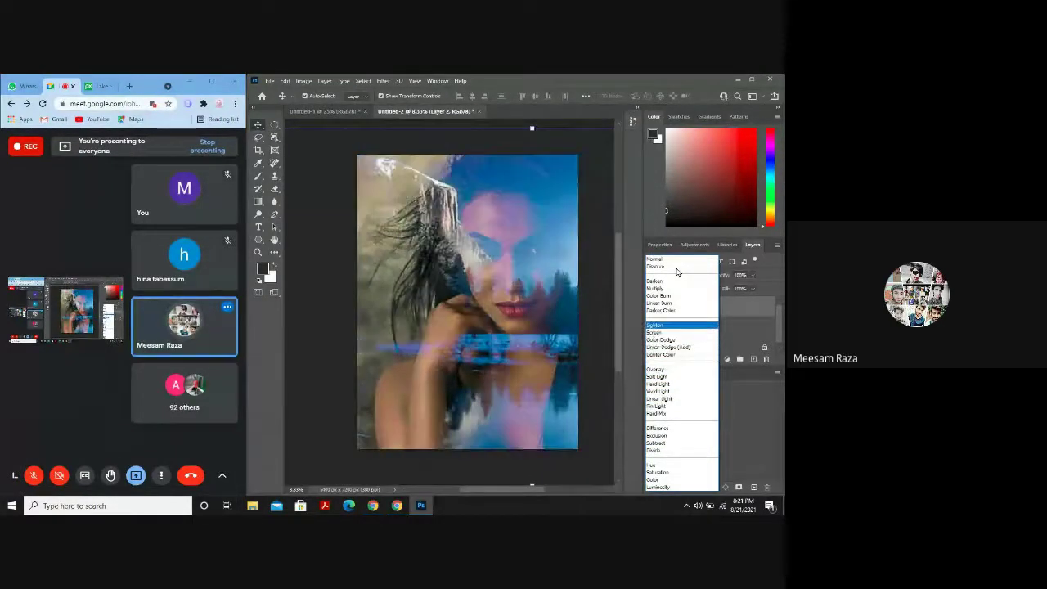
key("Up")
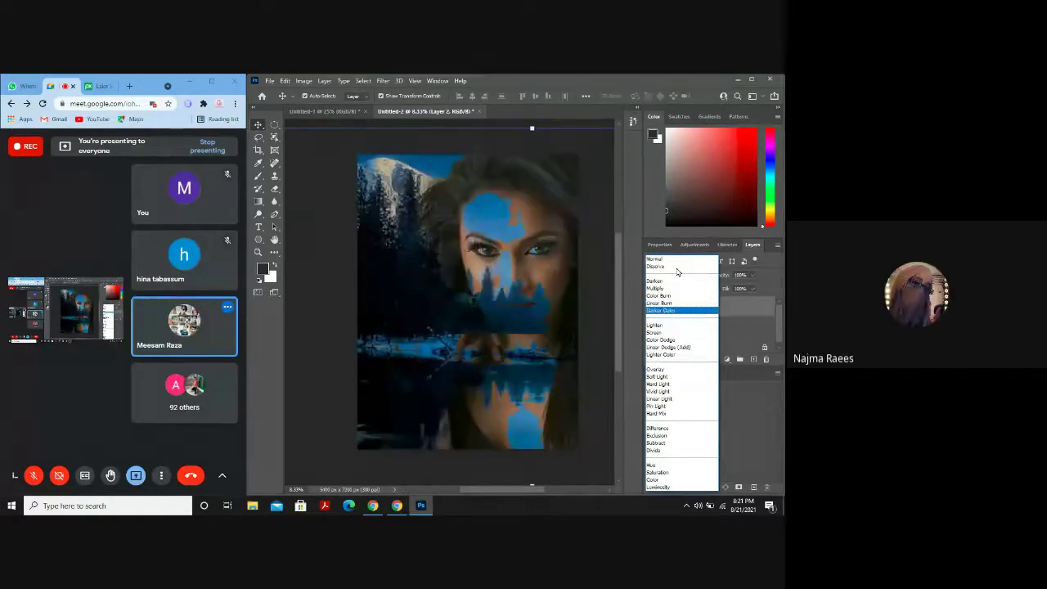
key("Up")
key("Up")
key("Up")
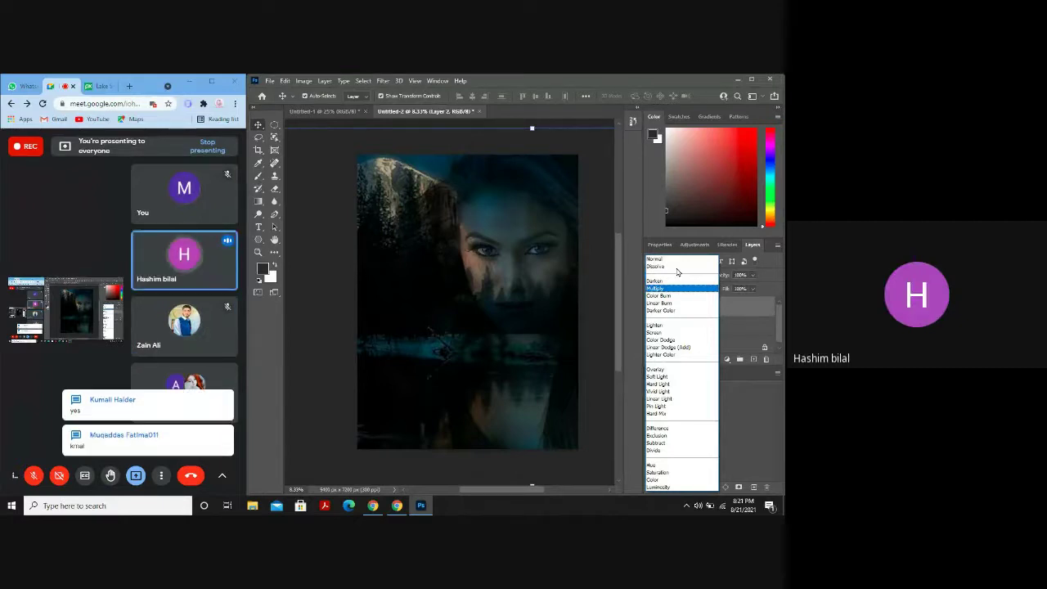
key("Up")
key("Up")
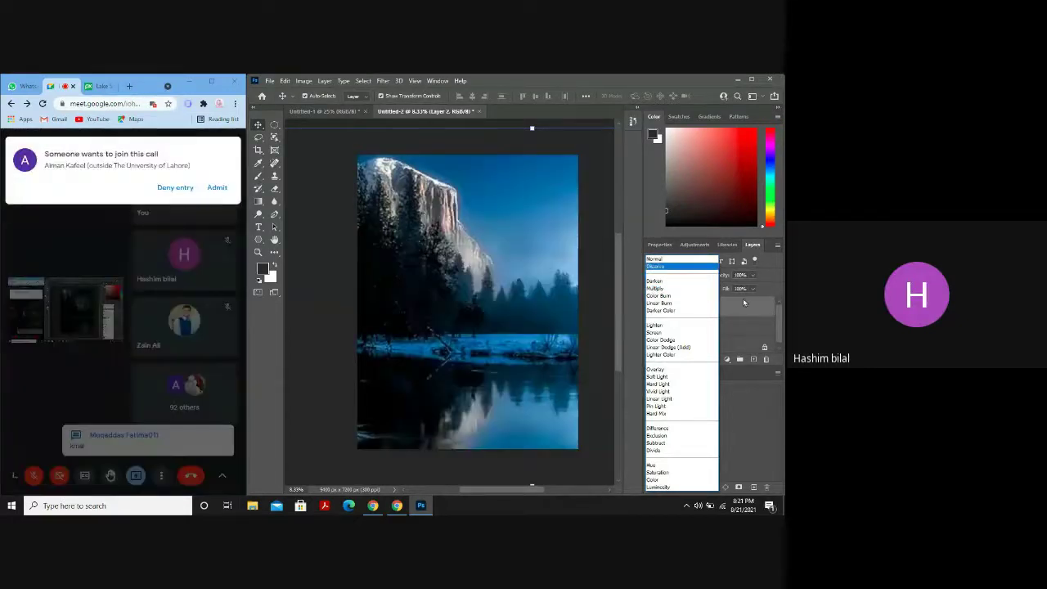
key("Down")
key("Down")
key("Return")
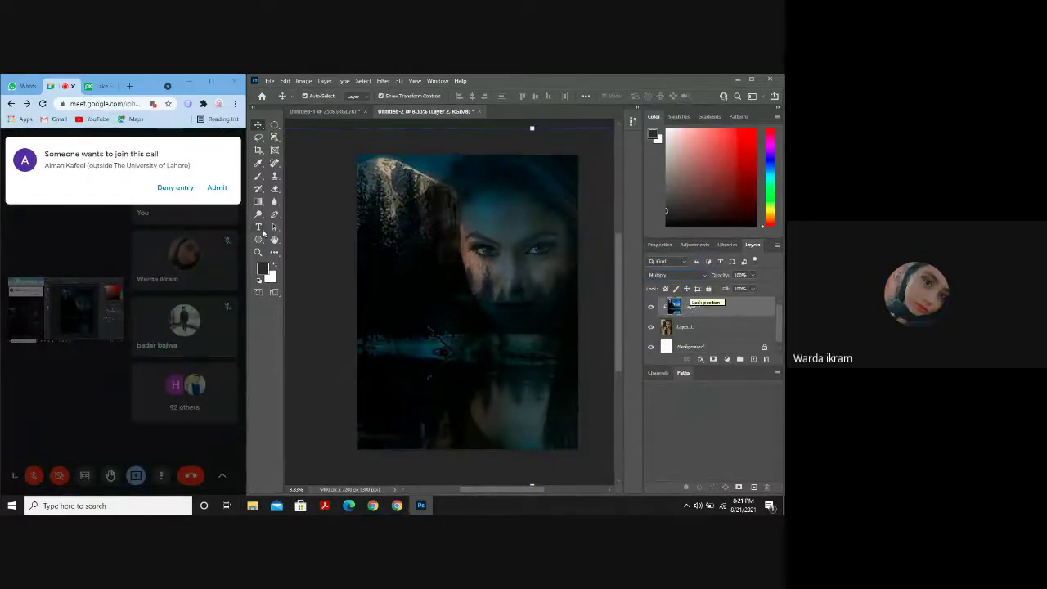
Admit the person asking to join the Google Meet call.
left_click(221, 189)
left_click(221, 189)
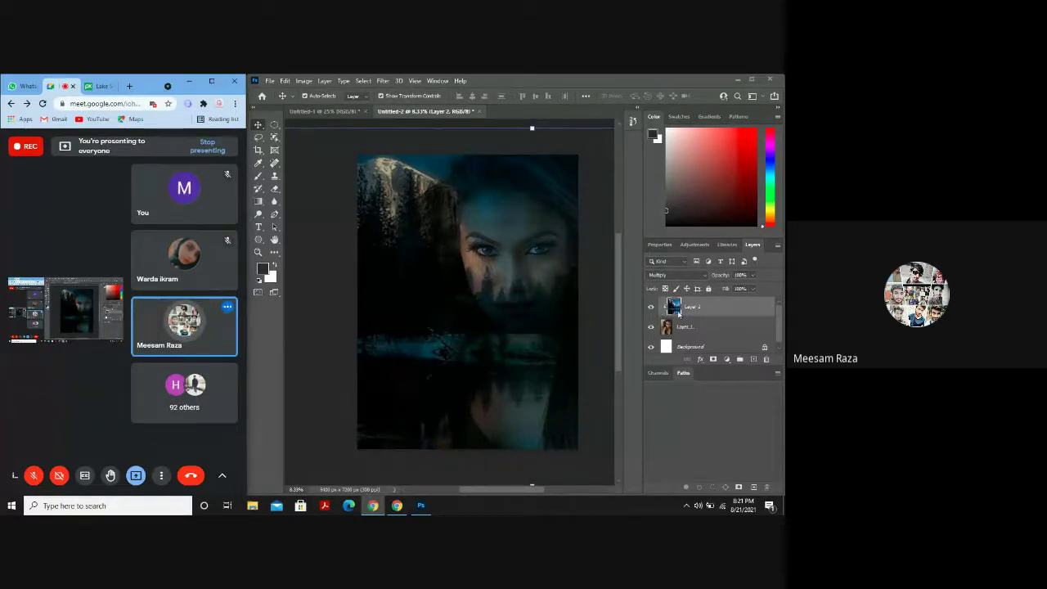
Release the lake layer's clipping mask and reset its blend mode to Normal.
key("shift+alt+n")
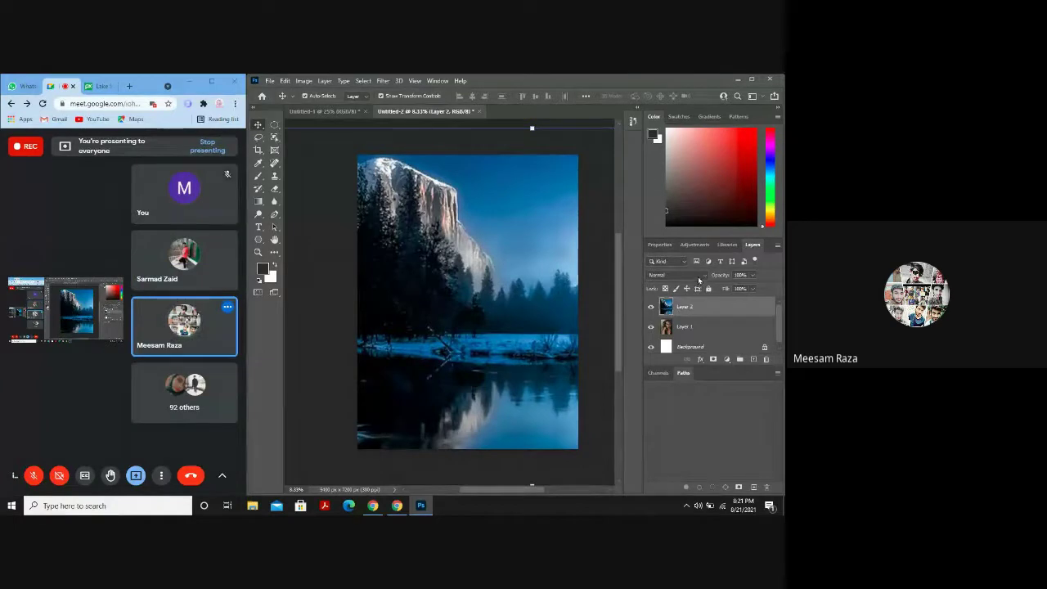
Preview the Screen blend mode on the unclipped lake layer, and admit the two people asking to join the Google Meet call.
left_click(699, 280)
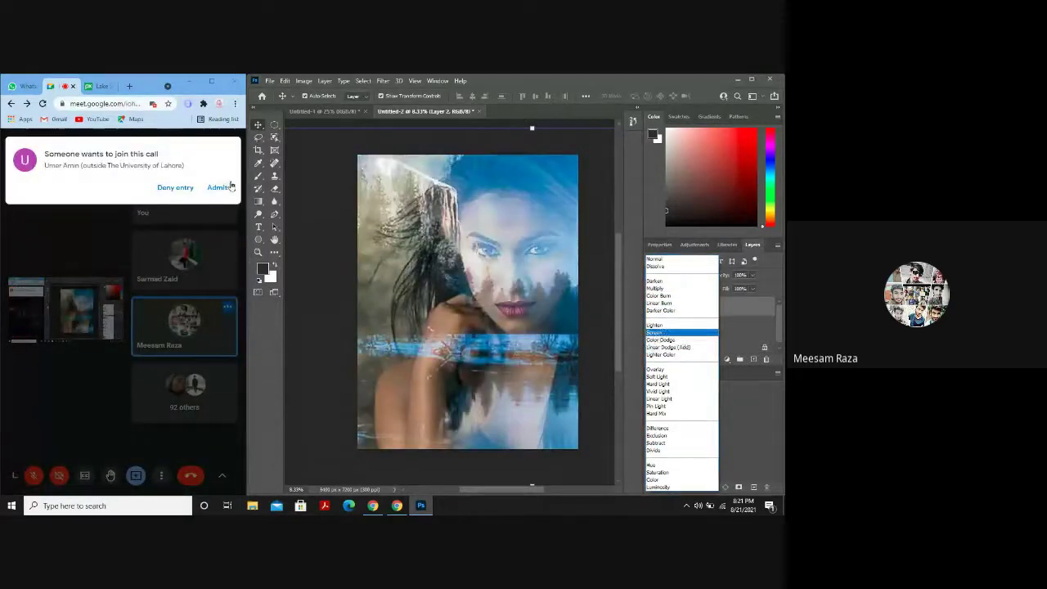
left_click(219, 187)
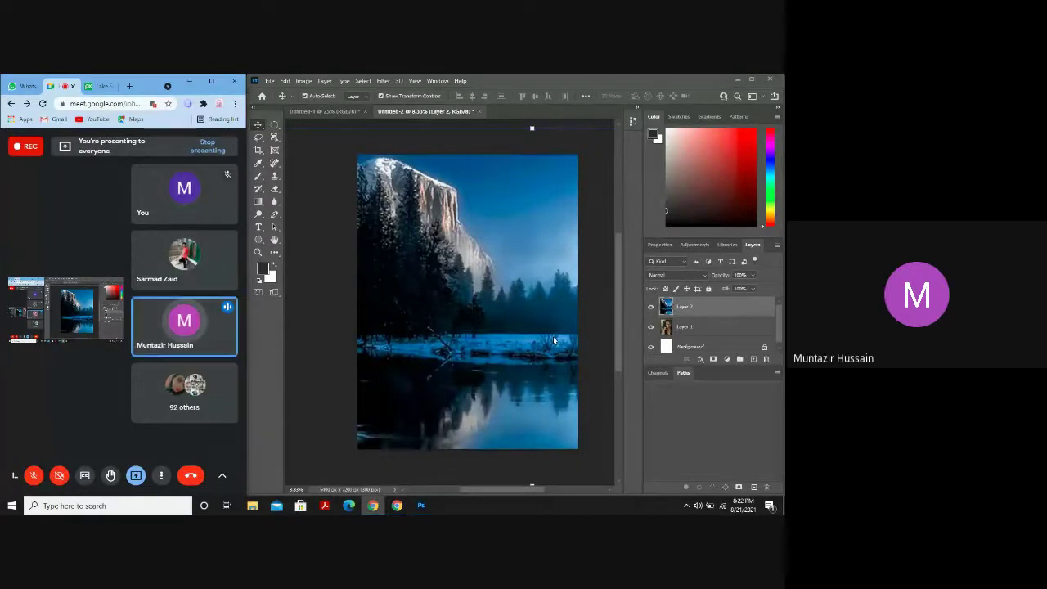
left_click(316, 321)
left_click(686, 310)
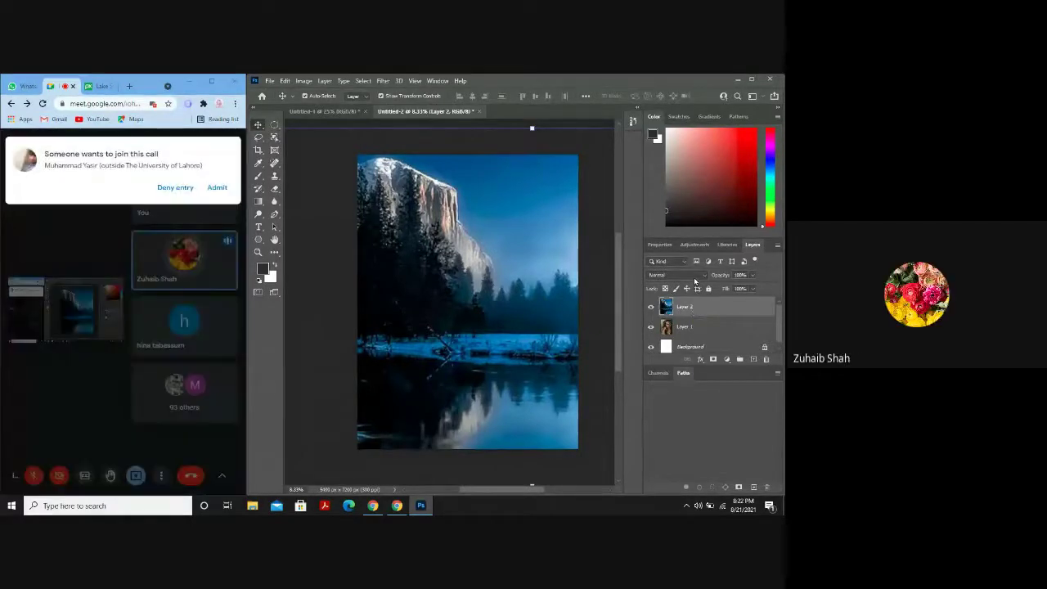
left_click(228, 192)
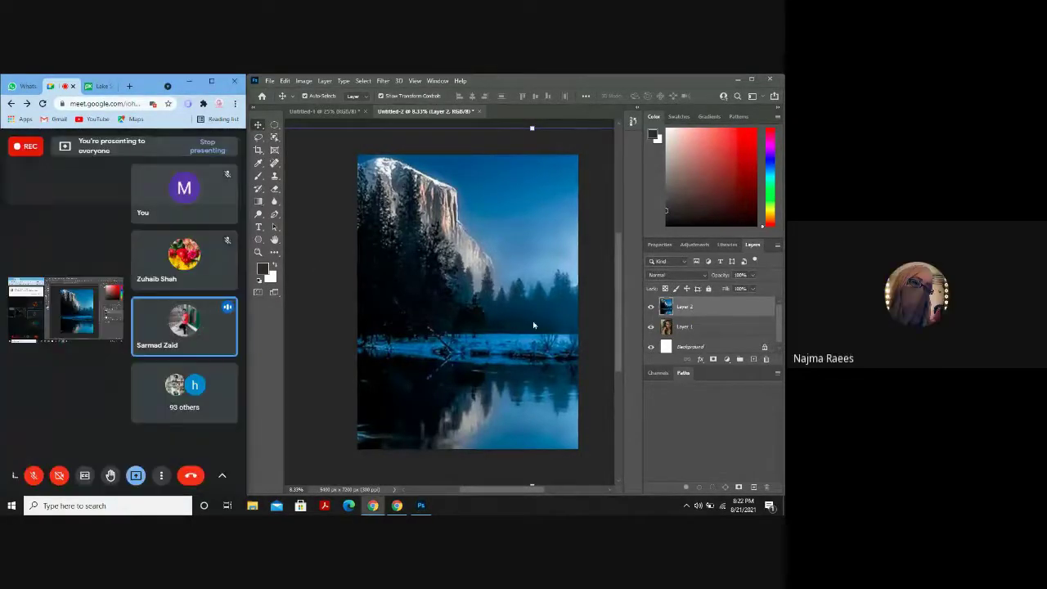
Preview blend modes such as Subtract on the lake layer without applying any, and admit the people waiting to join the call.
left_click(705, 278)
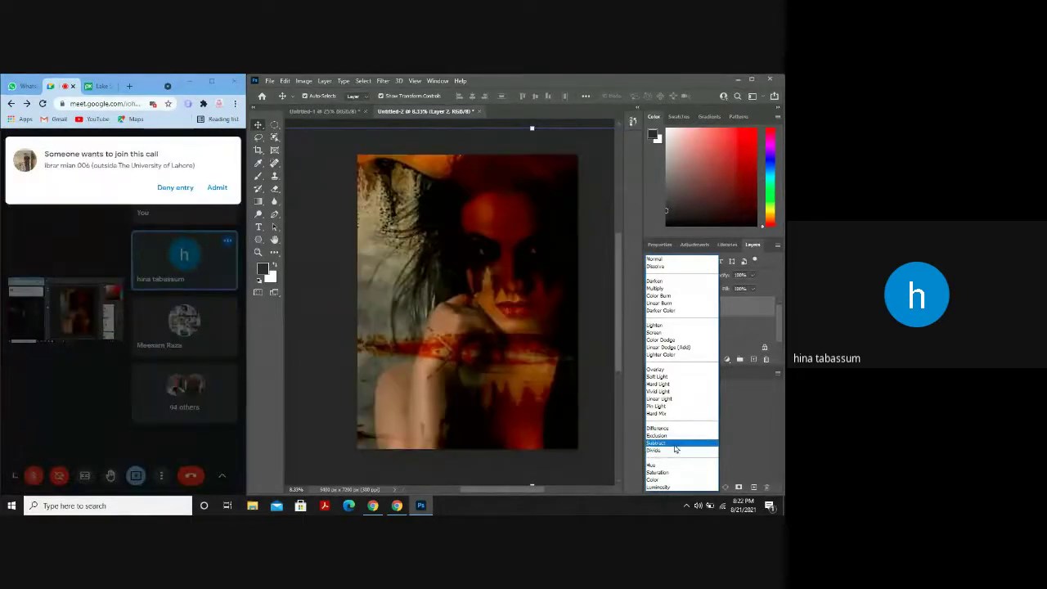
key("Escape")
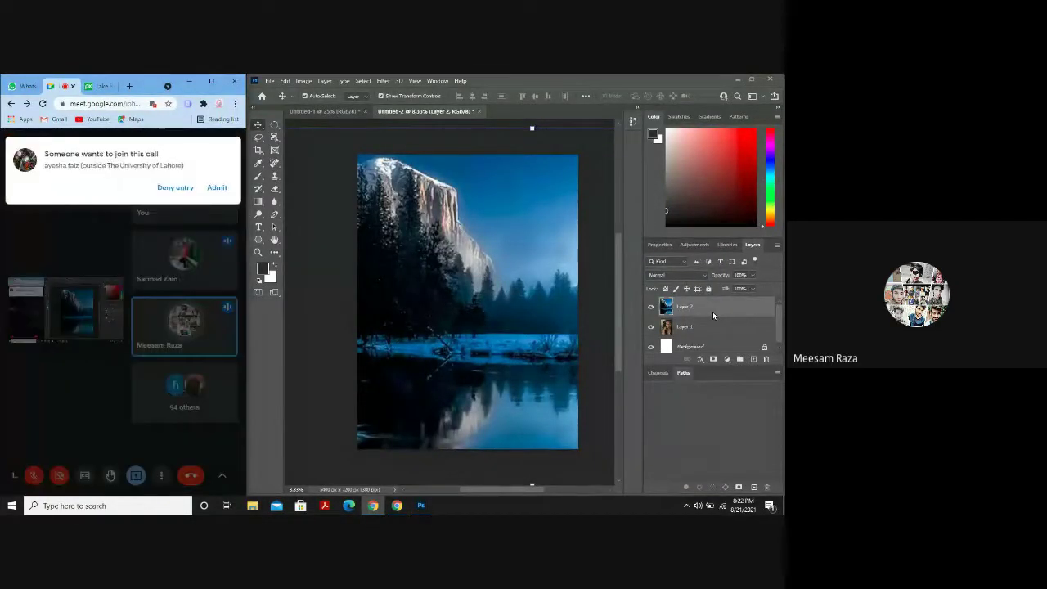
left_click(218, 187)
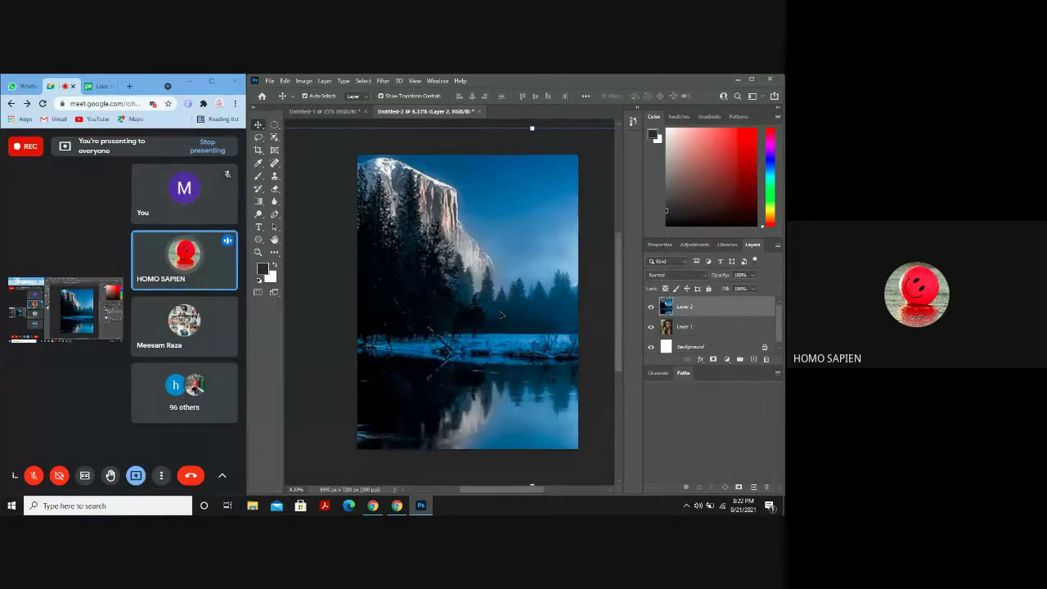
Move the lake layer below the portrait layer, and admit the next person asking to join the Google Meet call.
left_click_drag(680, 322, 684, 335)
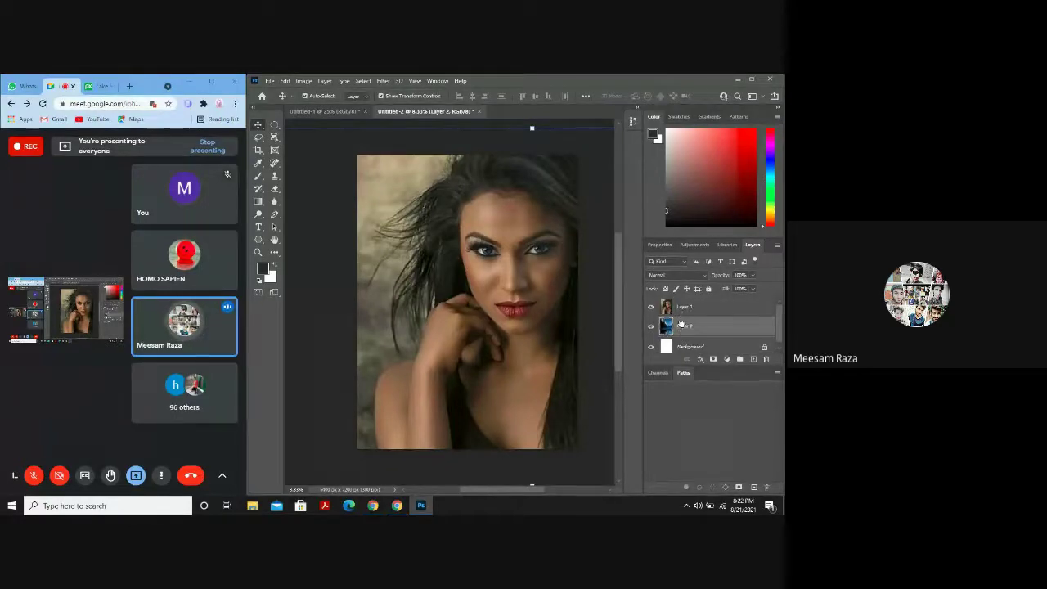
double_click(684, 325)
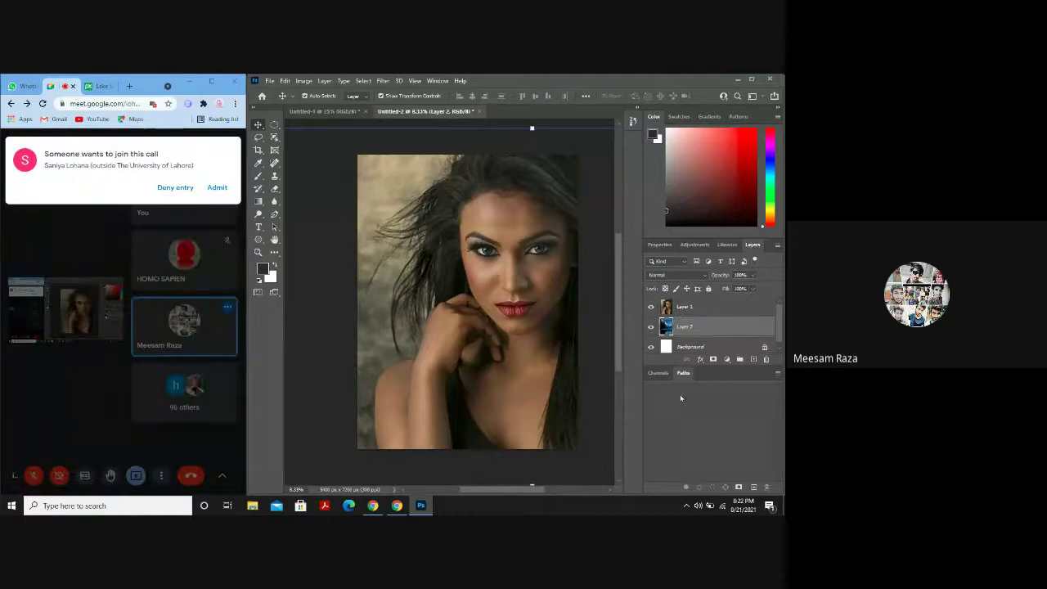
left_click(214, 187)
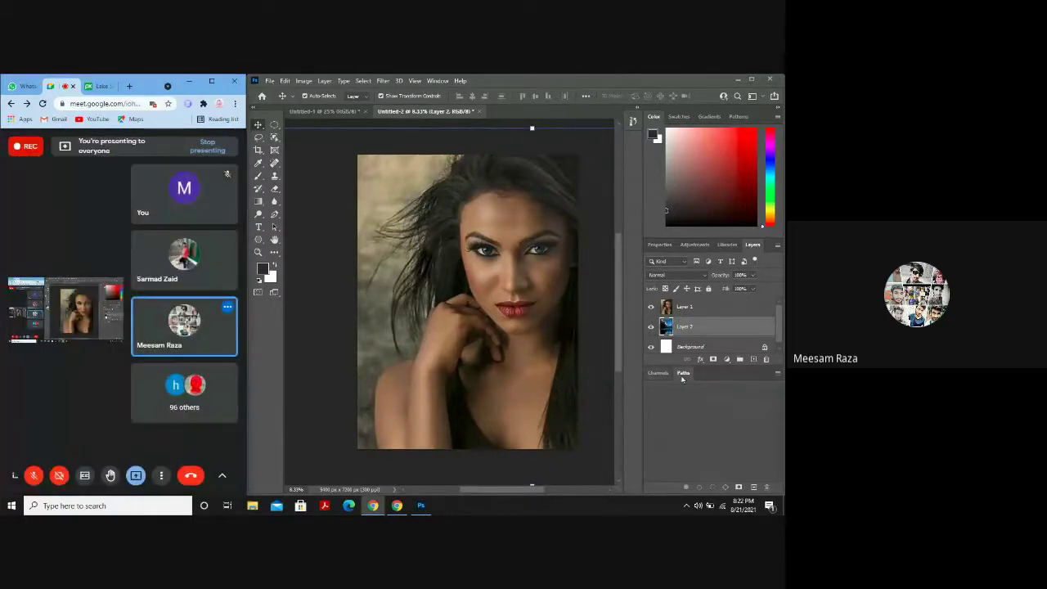
left_click(596, 334)
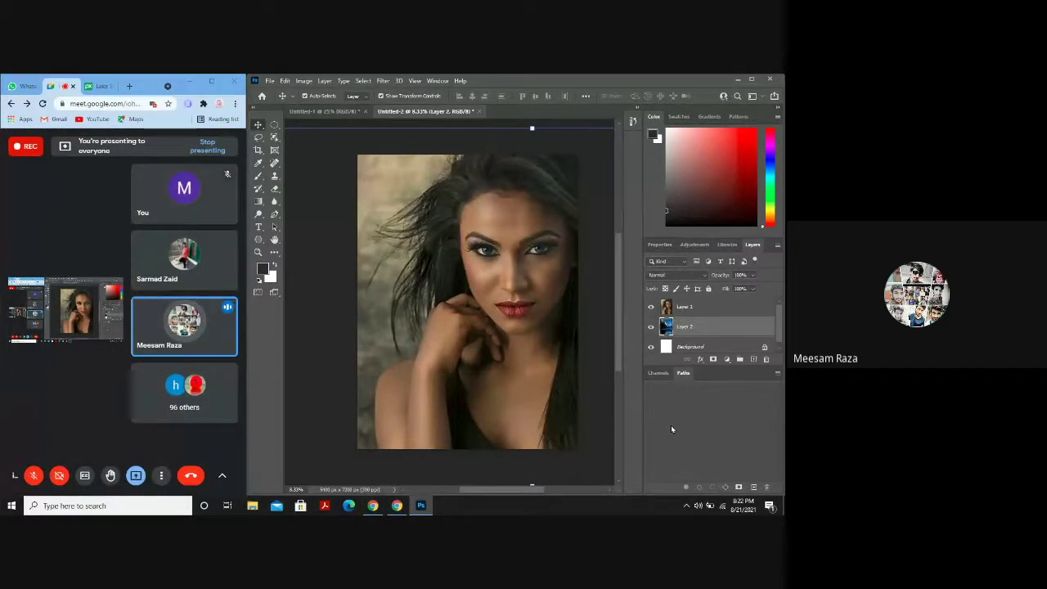
Create a 12-sided polygon shape of 100 × 100 px above the portrait layer, in the hair beside the woman's face.
left_click(434, 322)
key("ctrl+t")
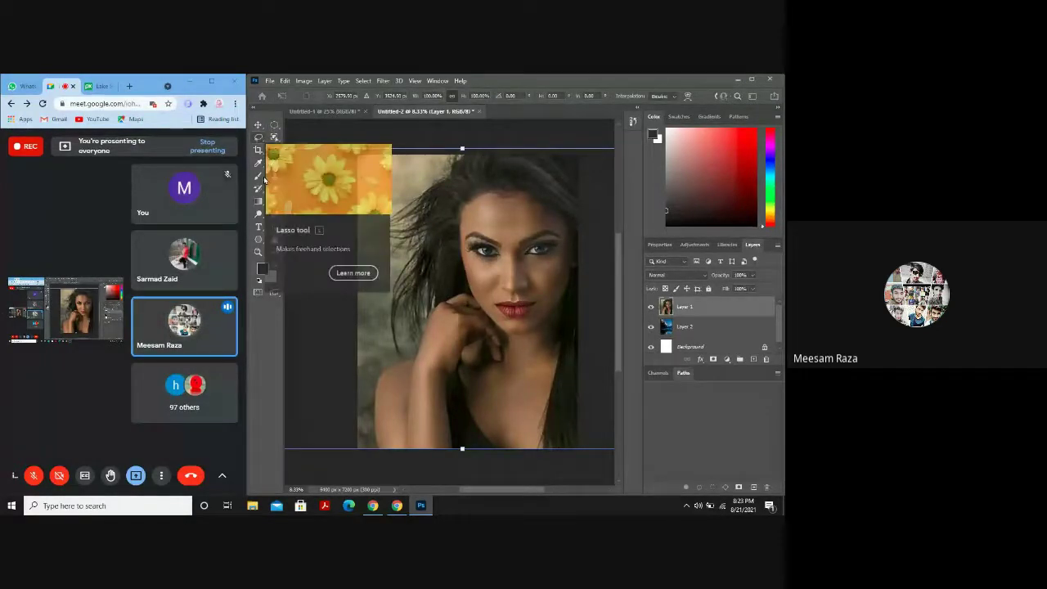
left_click(260, 241)
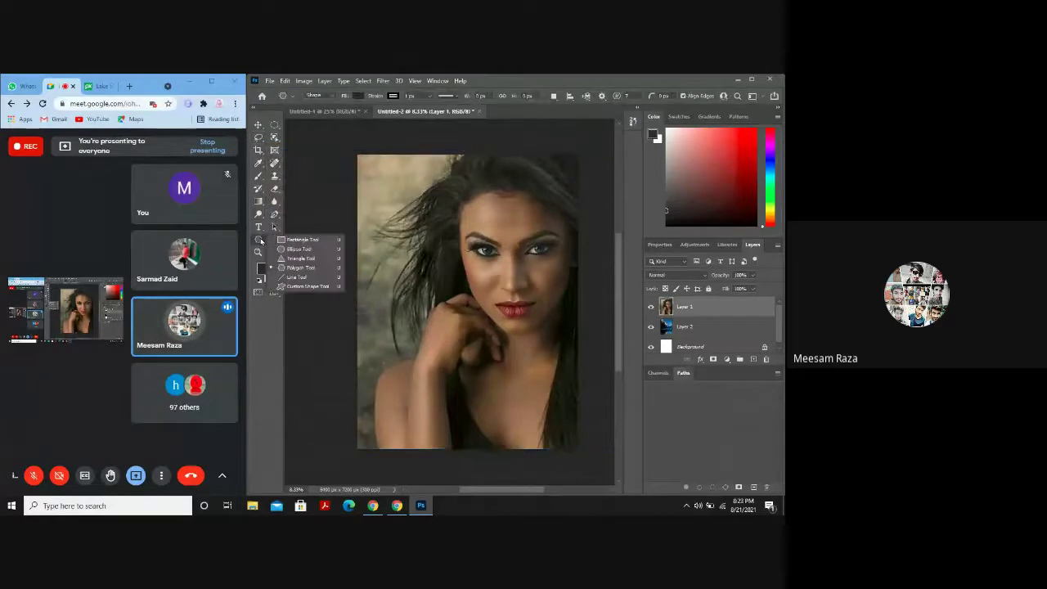
left_click(306, 269)
left_click(438, 270)
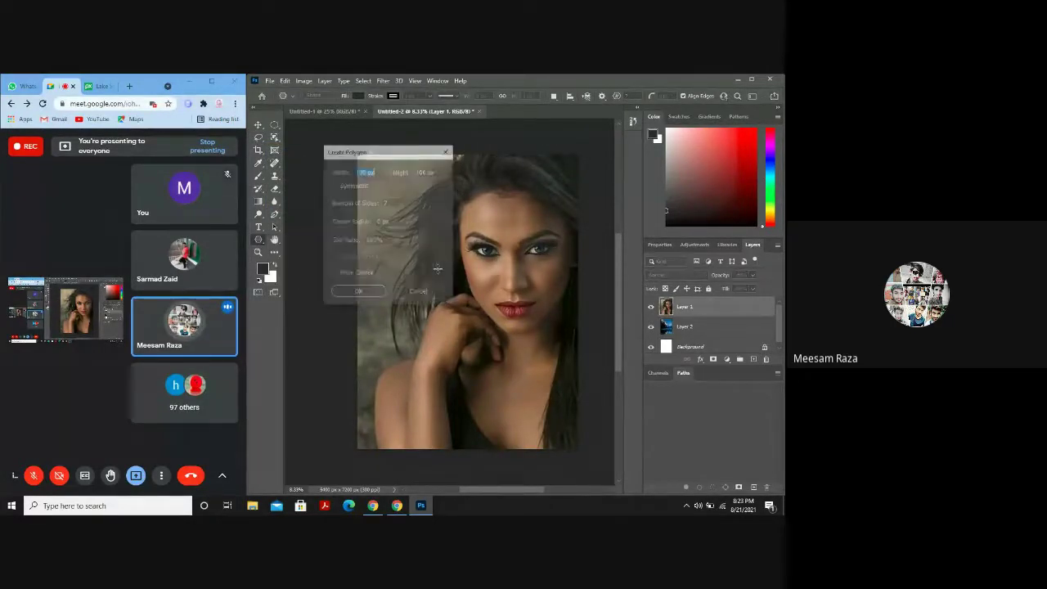
left_click(385, 202)
type("1")
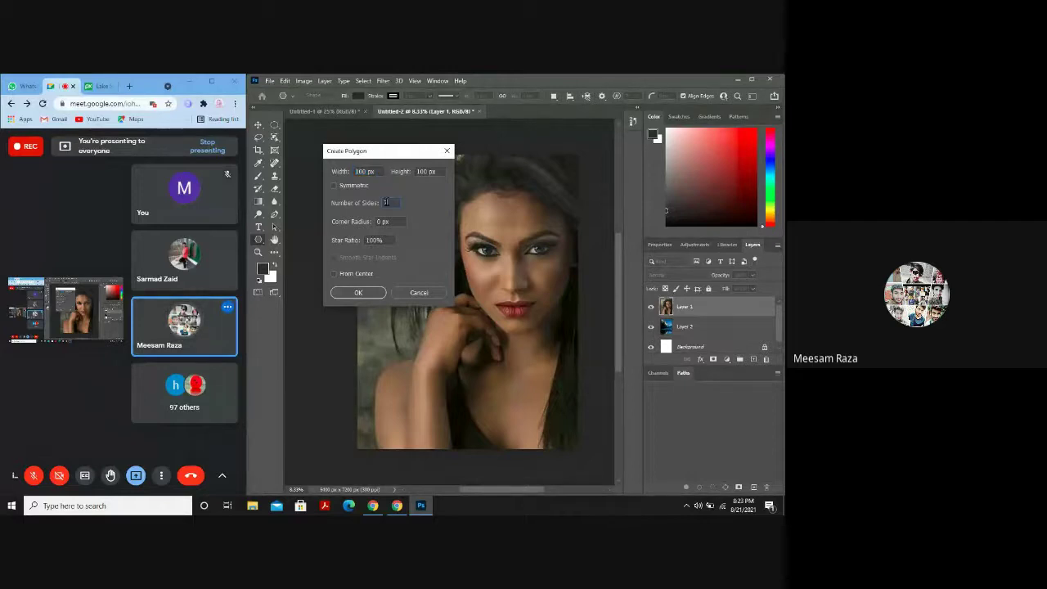
type("2")
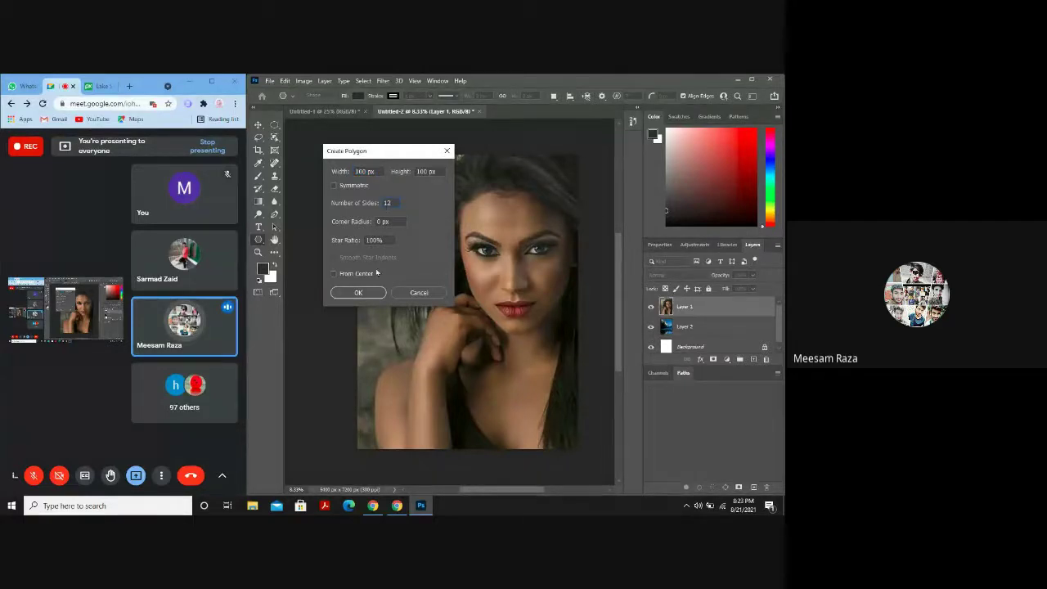
left_click(358, 293)
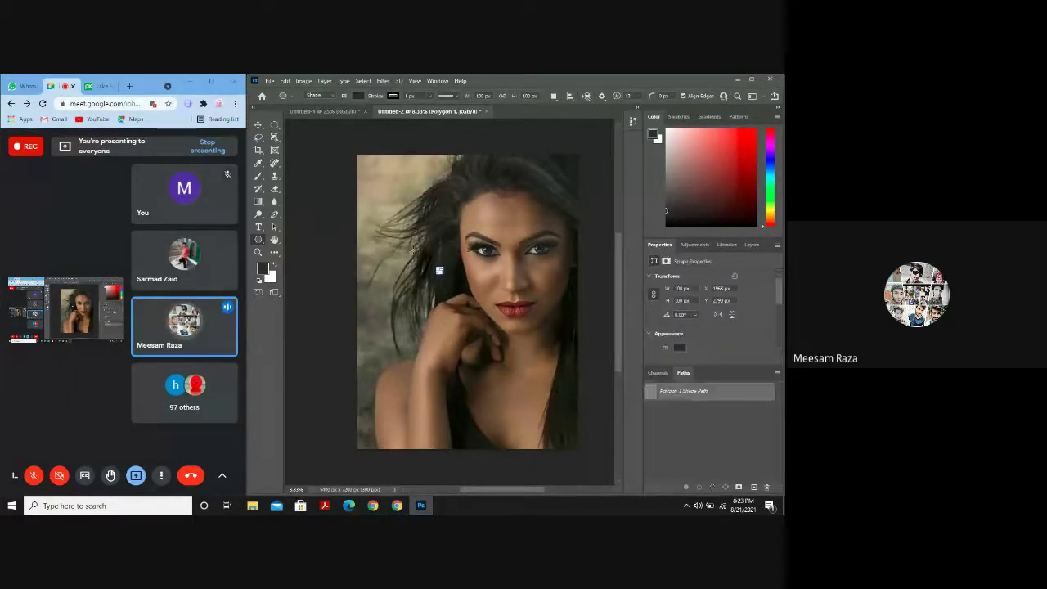
Try a larger freehand polygon over the woman's chin and chest, and undo it.
left_click_drag(489, 328, 537, 368)
key("ctrl+z")
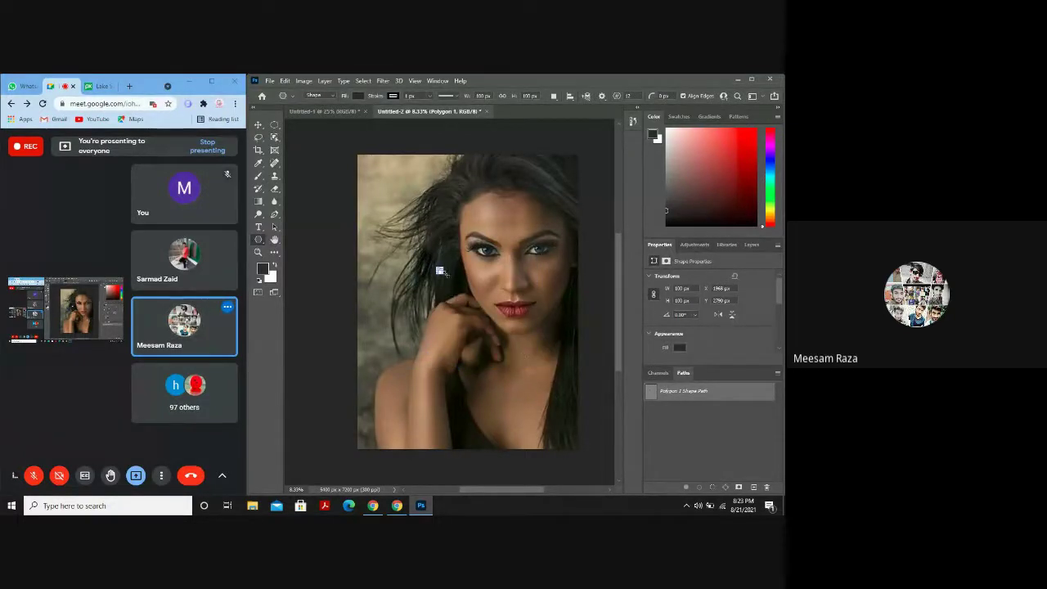
Enlarge the polygon to about 3286 × 3286 px and move it over the woman's face and the hair beside it.
left_click_drag(437, 281, 571, 403)
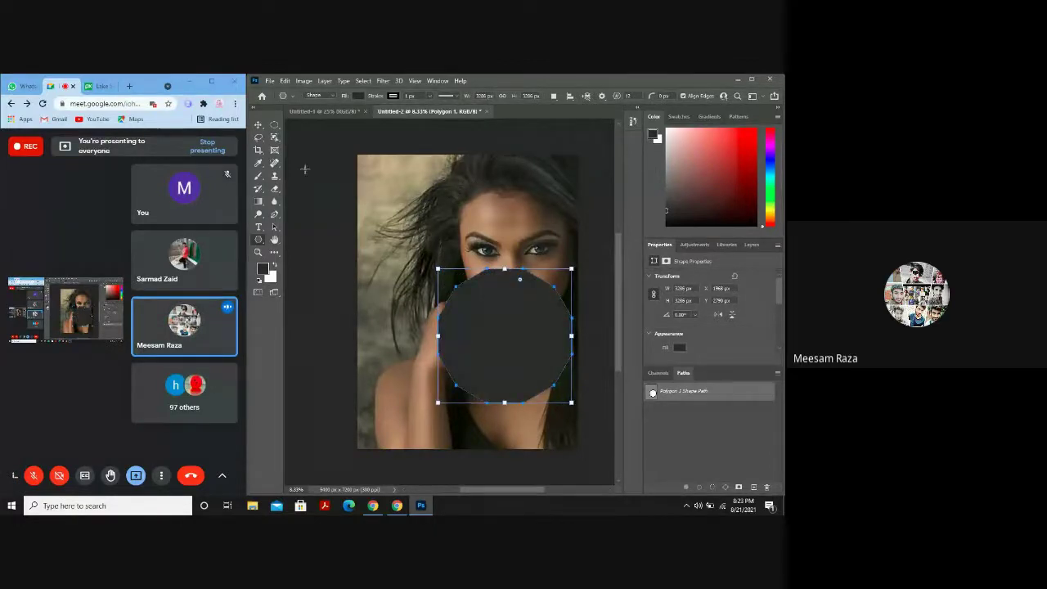
left_click(258, 127)
left_click_drag(477, 324, 443, 252)
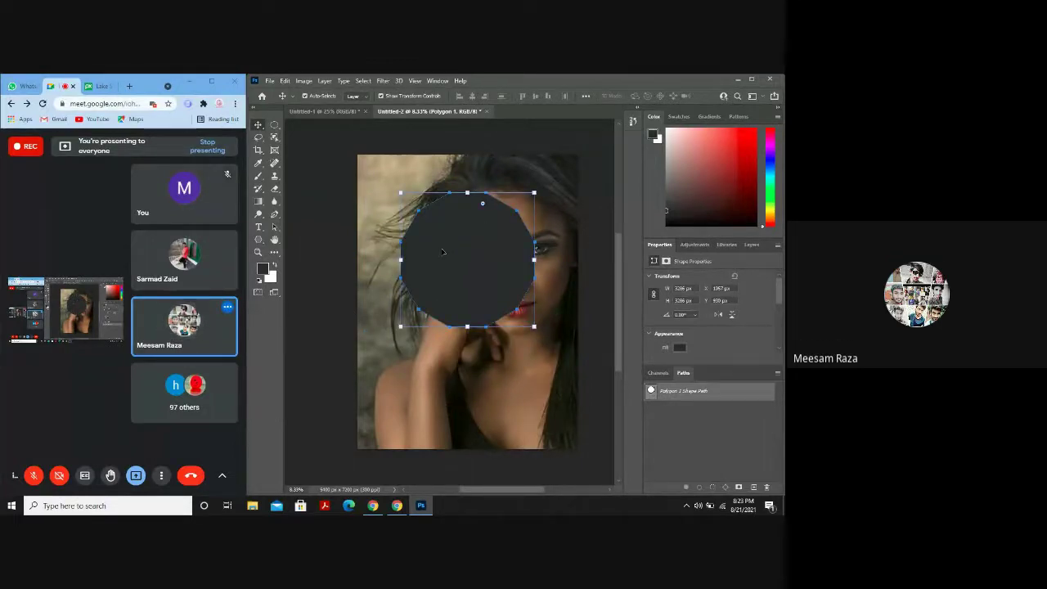
Try clipping the polygon layer to the portrait layer below it, and release the clipping mask.
left_click(752, 245)
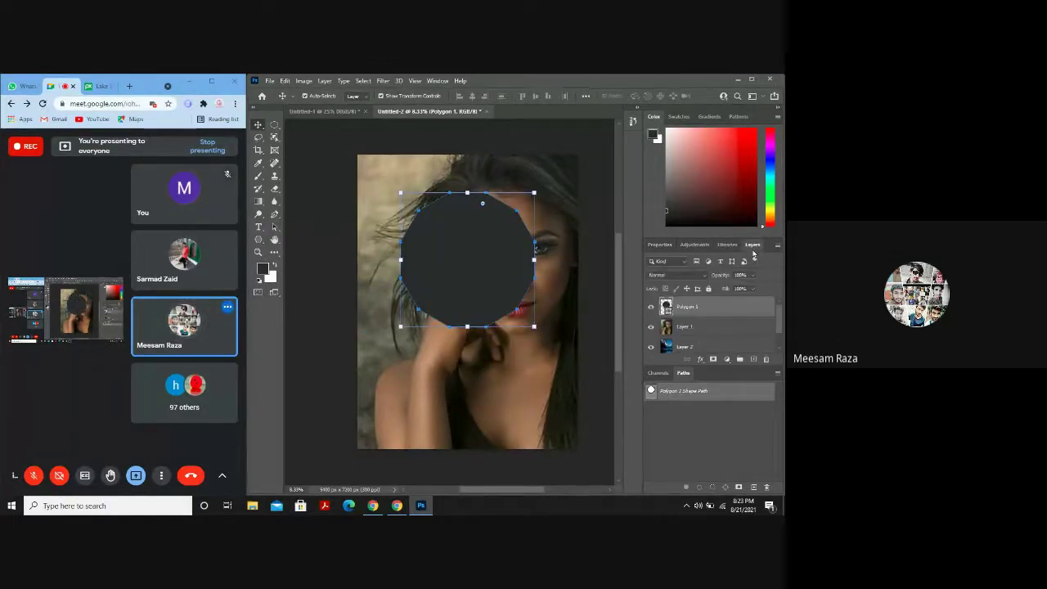
left_click(716, 316, "alt")
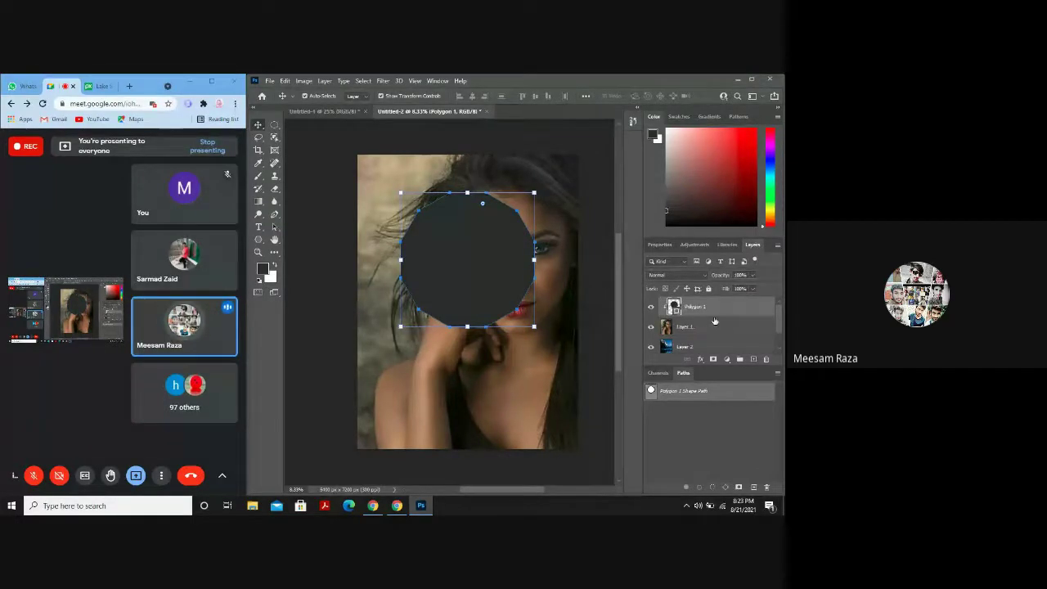
left_click(714, 316, "alt")
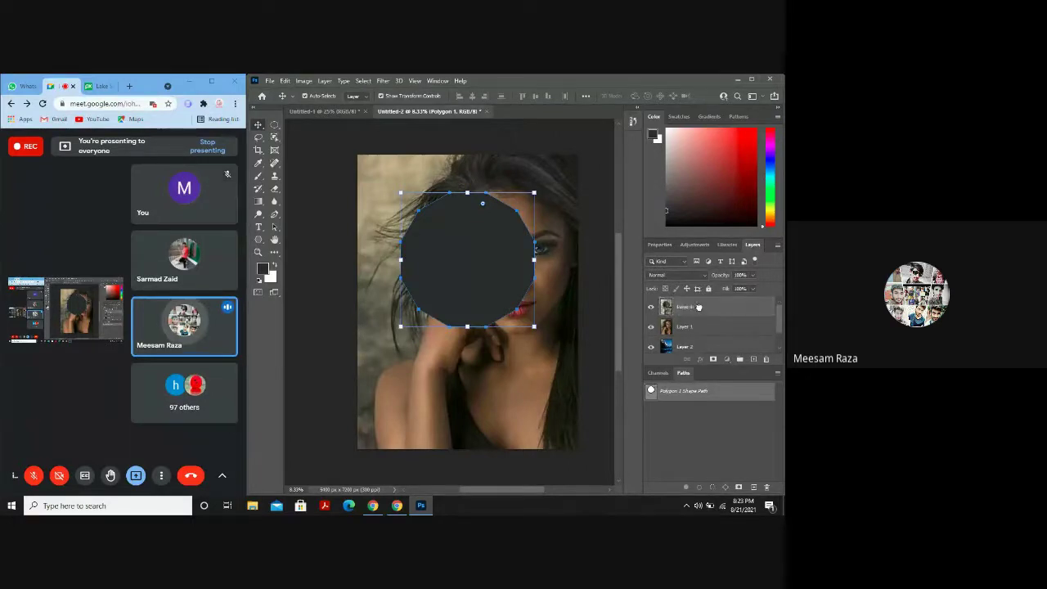
Move the portrait layer above the polygon layer and clip it to the polygon.
left_click(702, 327)
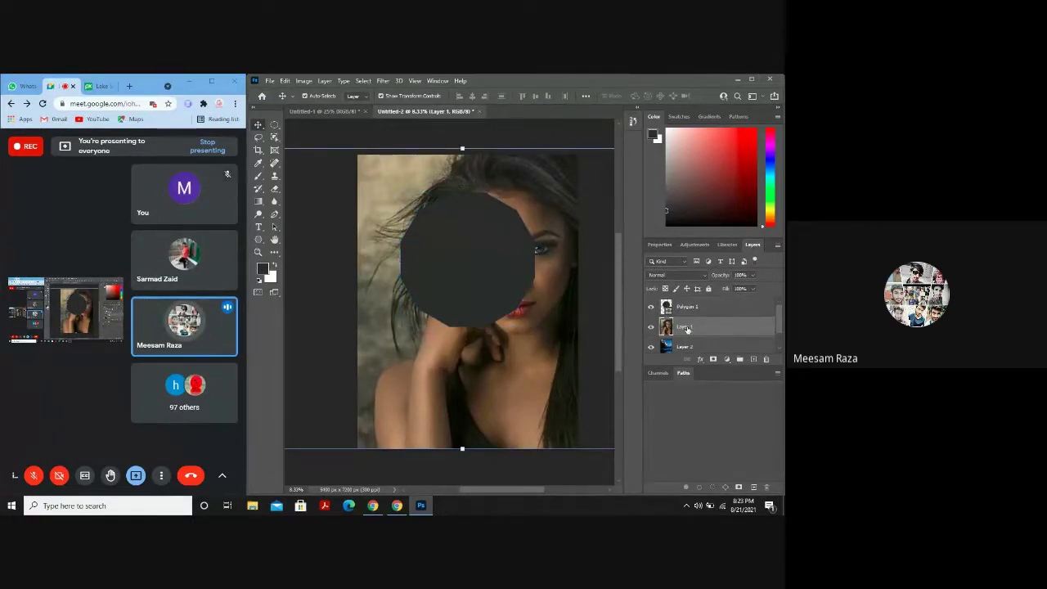
left_click_drag(687, 328, 693, 304)
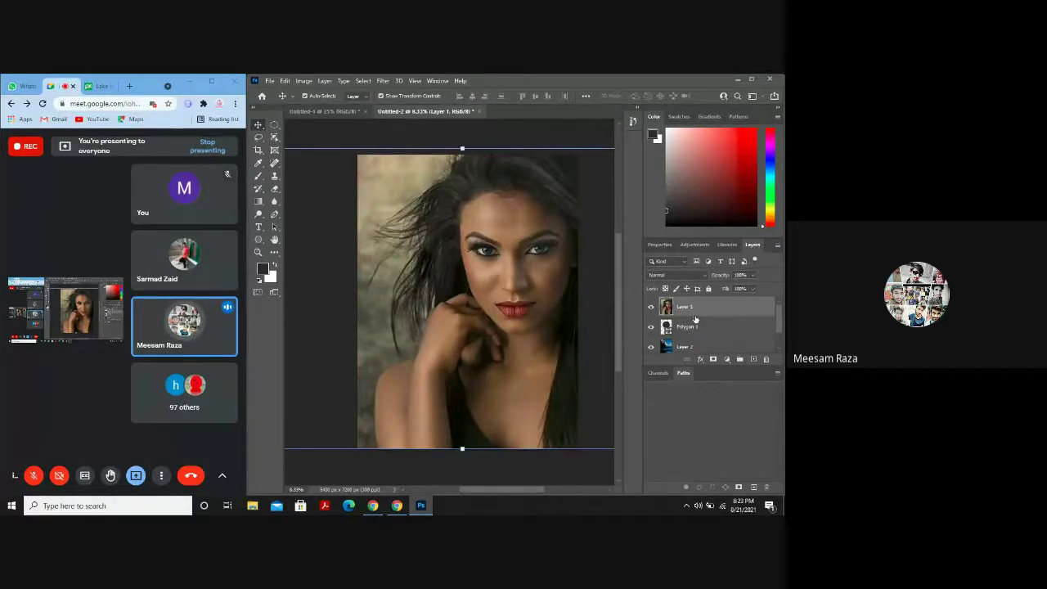
left_click_drag(696, 319, 701, 314)
left_click(699, 314, "alt")
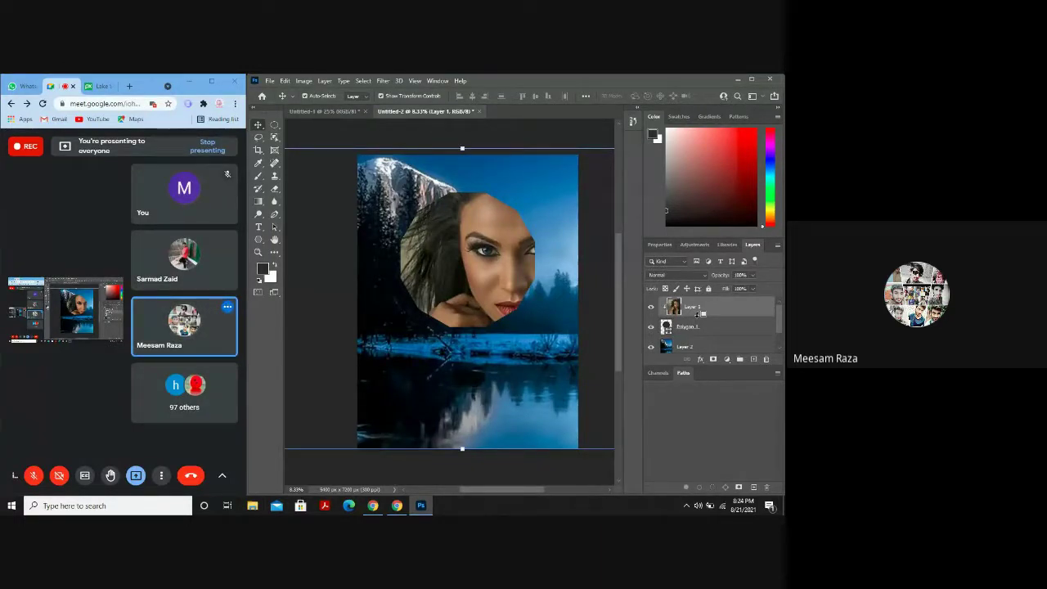
Undo the portrait's clipping, its layer reordering and the polygon's move, and delete the polygon.
key("ctrl+alt+g")
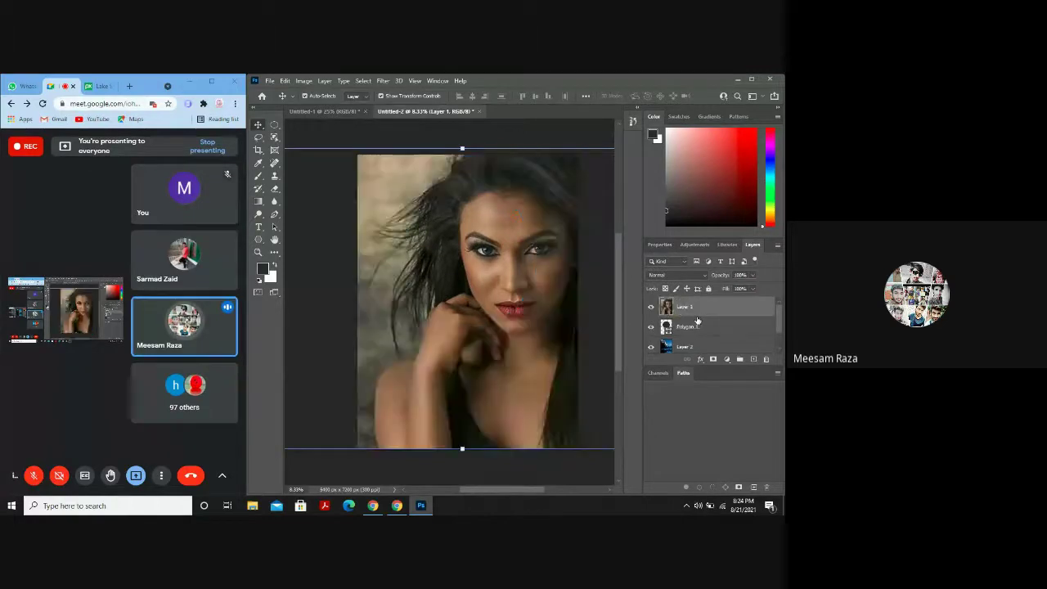
key("ctrl+bracketleft")
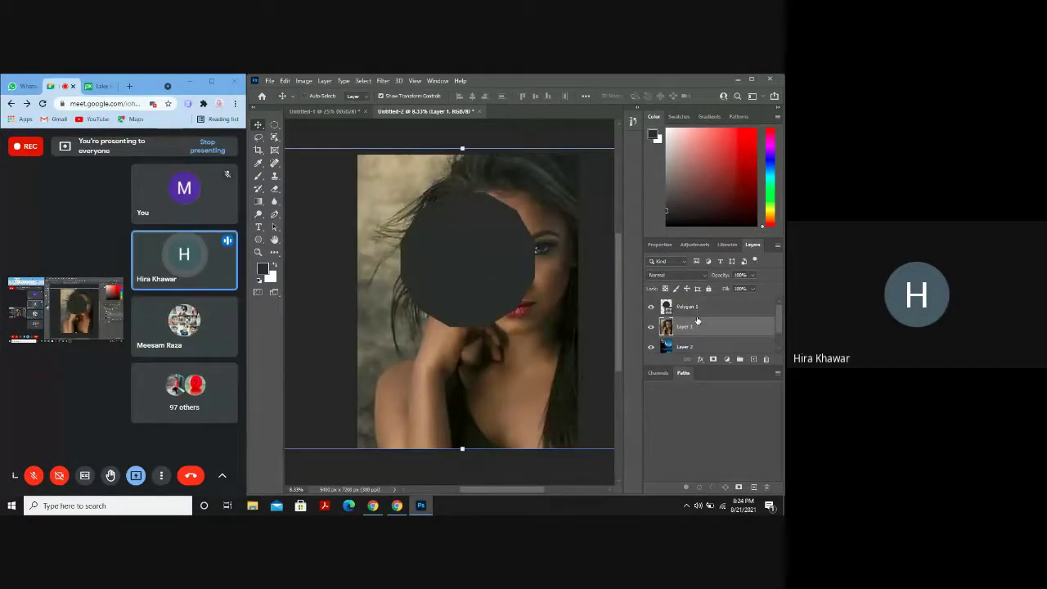
key("ctrl+z")
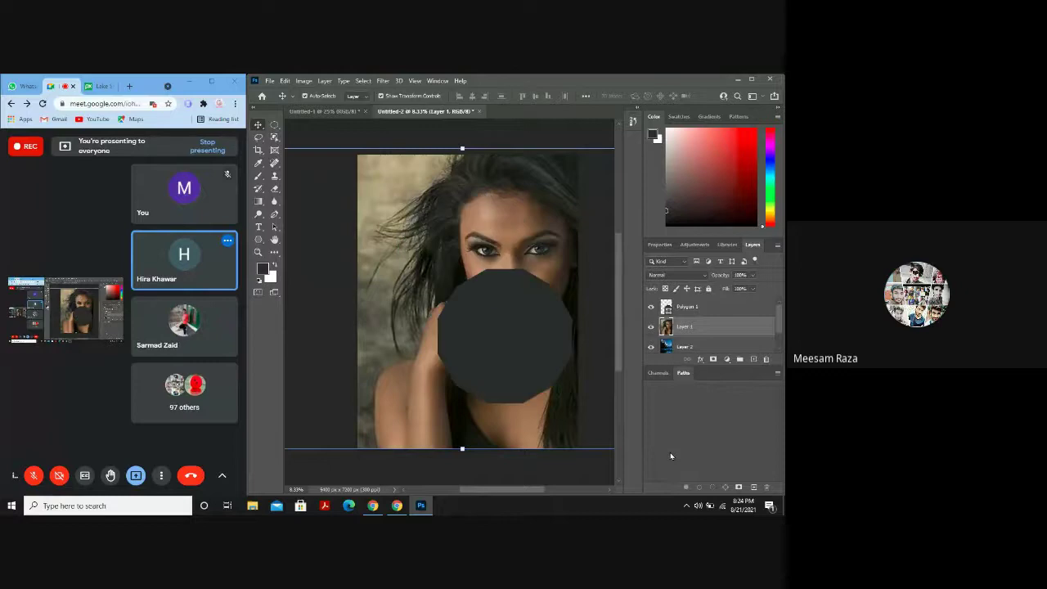
left_click(513, 370)
key("Delete")
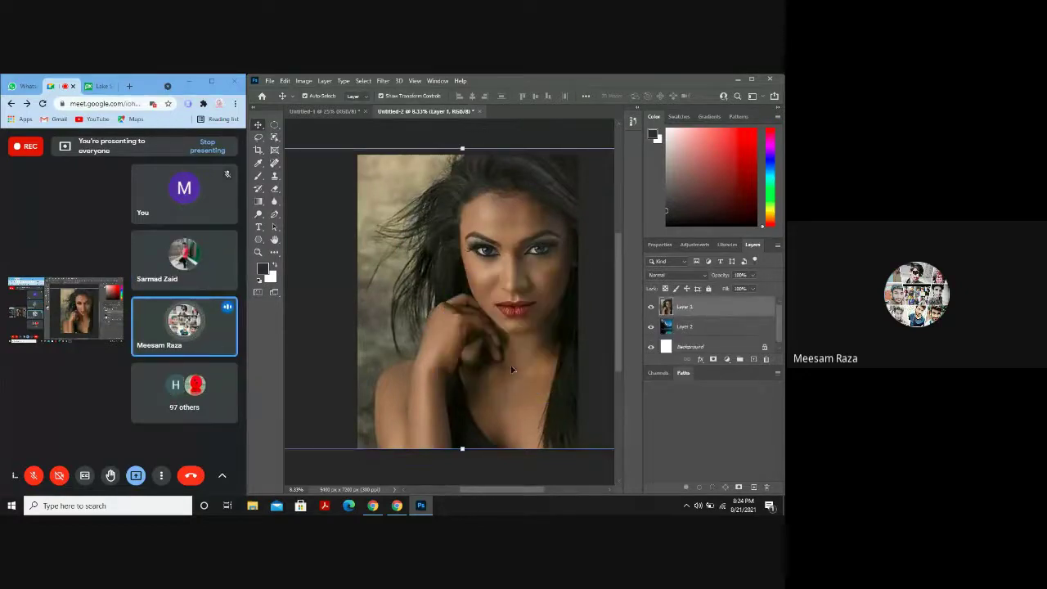
Draw a triangle shape about 3440 × 4430 px over the woman's face and chest, above the portrait layer.
left_click(259, 240)
right_click(260, 241)
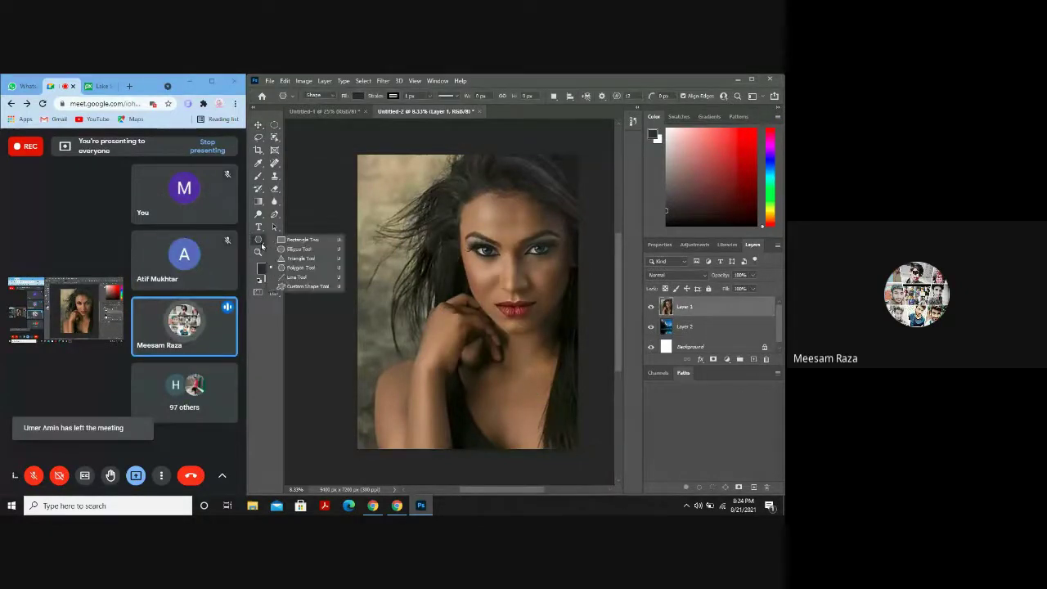
left_click(294, 260)
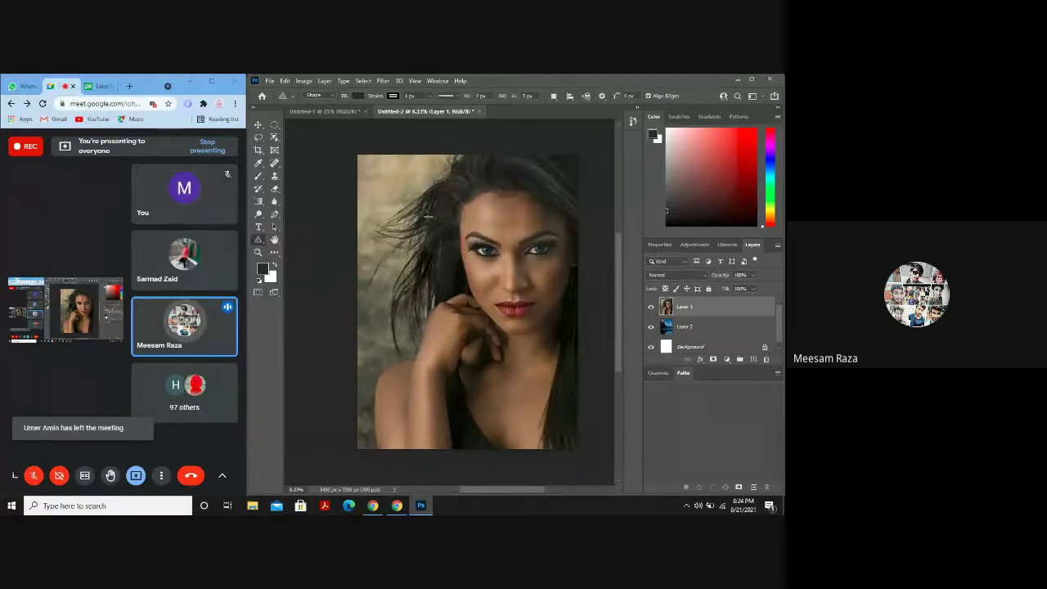
left_click_drag(454, 218, 568, 398)
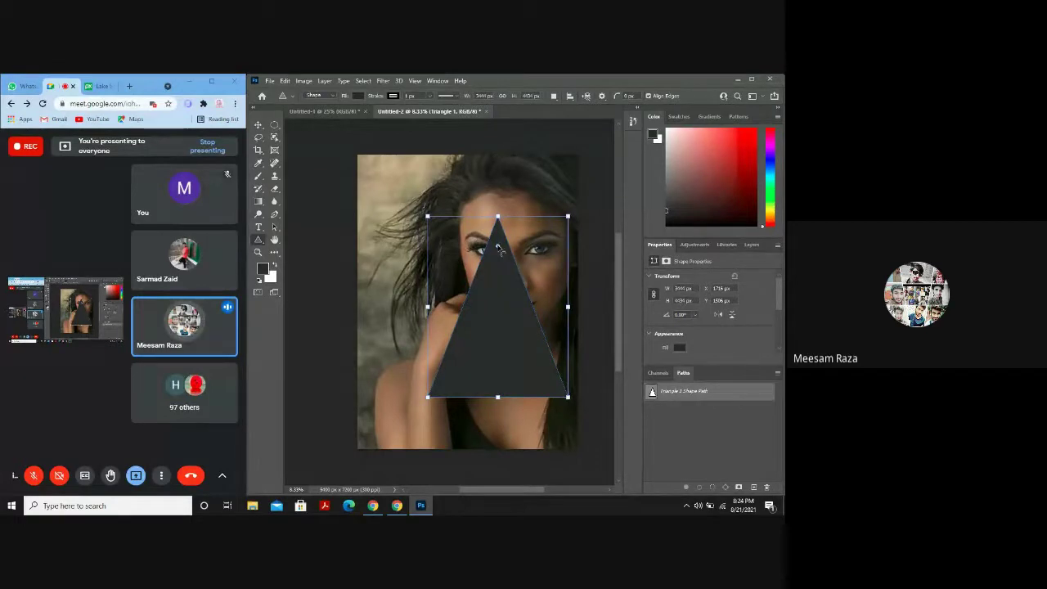
Round the triangle's corners and move the shape up over the woman's face and hair.
left_click_drag(497, 247, 497, 278)
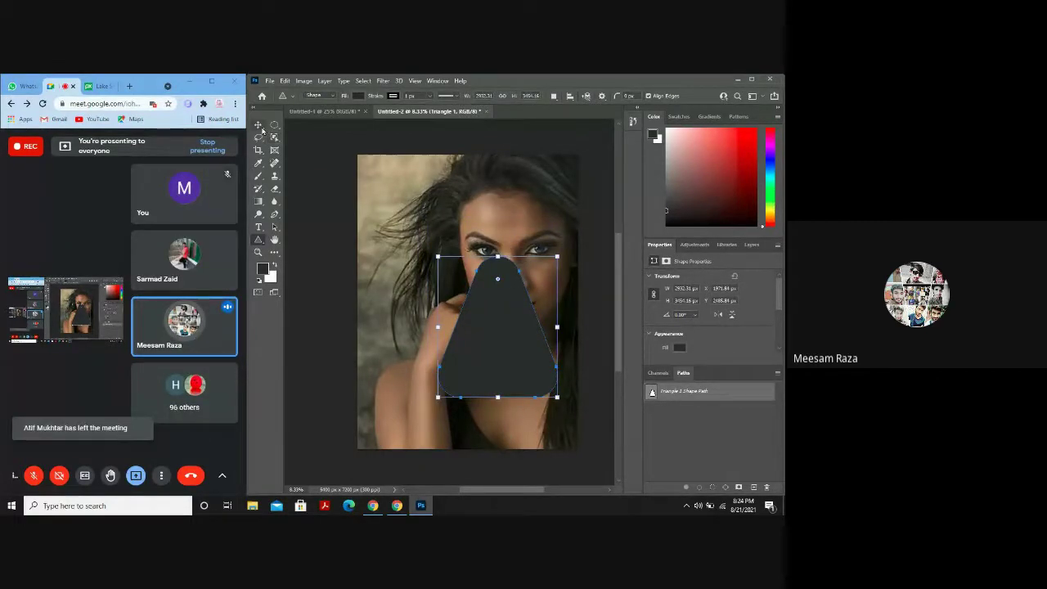
left_click(259, 125)
left_click_drag(489, 356, 470, 292)
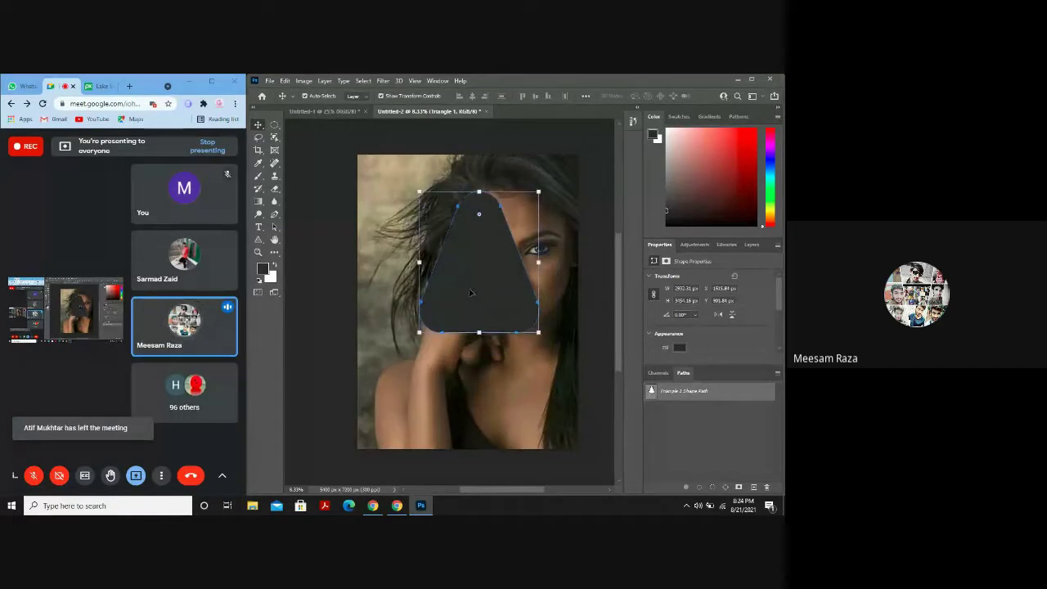
Move the portrait layer above the rounded triangle layer and clip it to that shape.
left_click(752, 245)
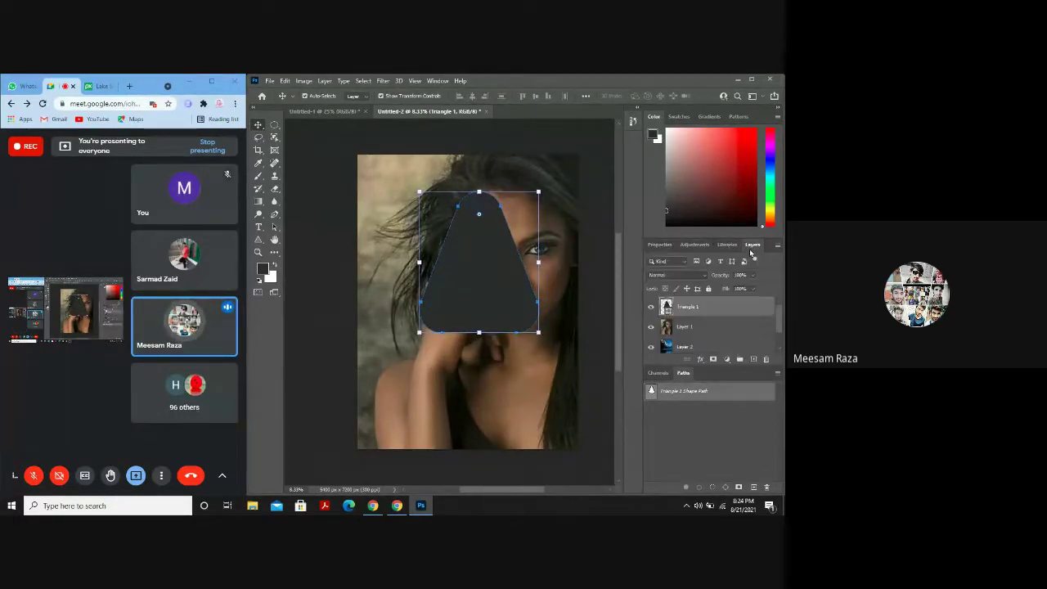
left_click(686, 328)
left_click_drag(688, 331, 688, 301)
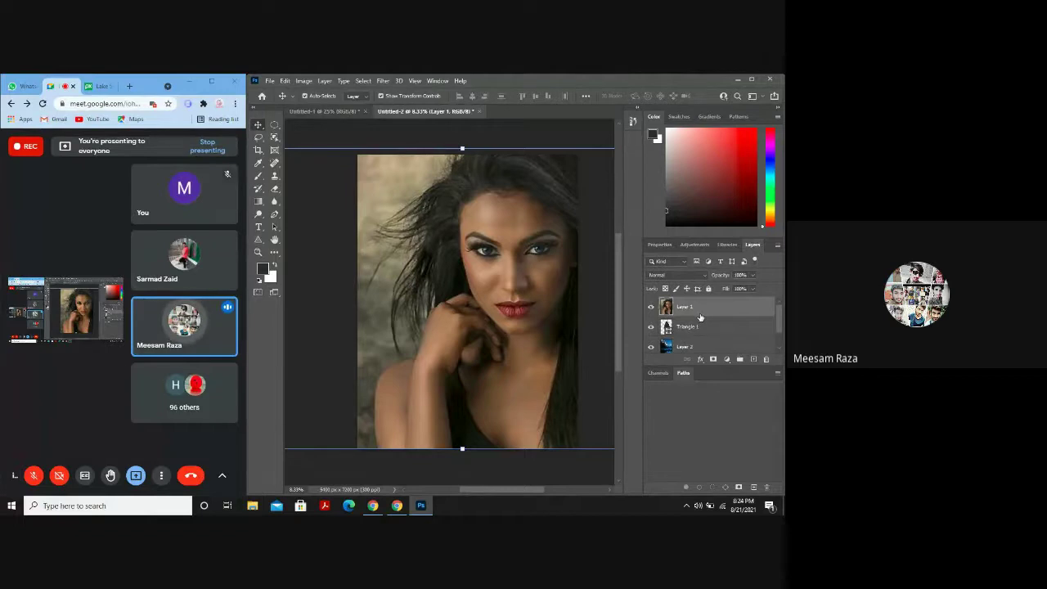
left_click_drag(700, 317, 704, 314)
left_click(707, 315, "alt")
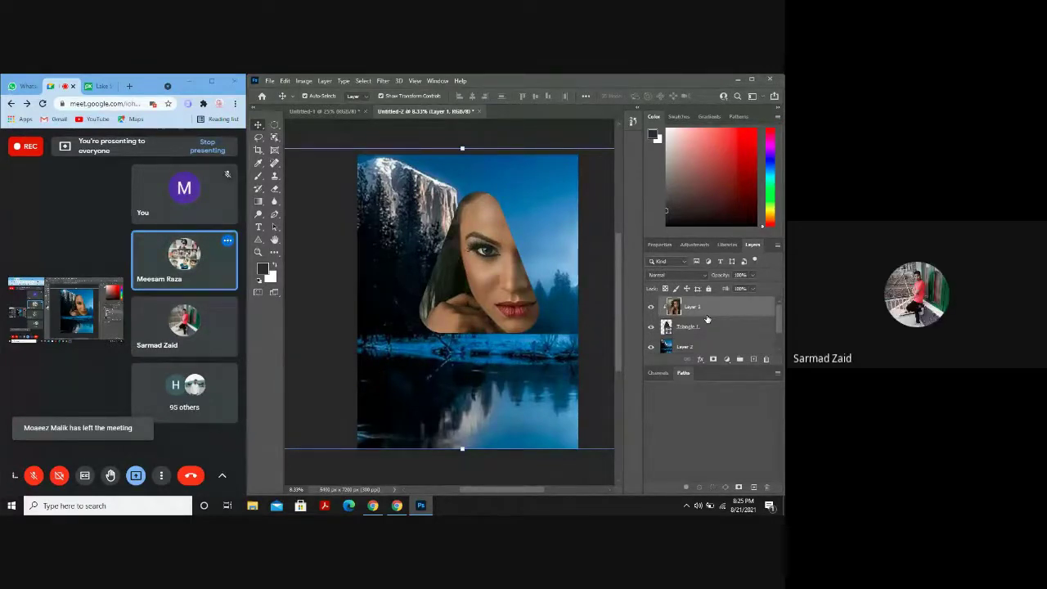
Release the portrait's clipping mask and undo the layer reordering and the triangle's move and corner rounding.
left_click(707, 318, "alt")
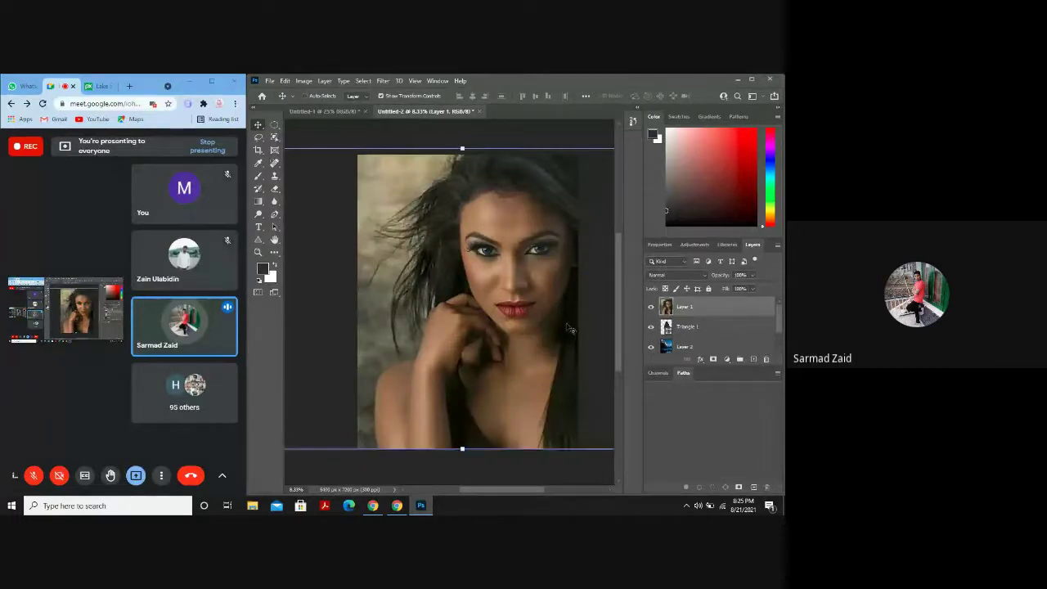
key("ctrl+bracketleft")
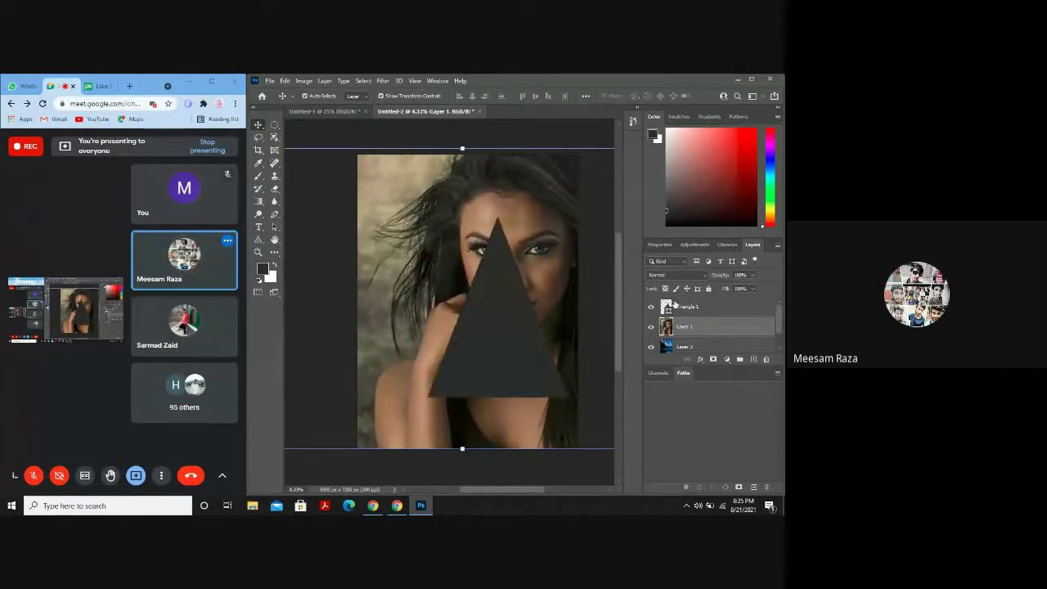
Move the sharp-cornered triangle slightly up over the woman's face, place the portrait layer above it and clip the portrait to it.
left_click(502, 293)
left_click_drag(502, 294, 492, 275)
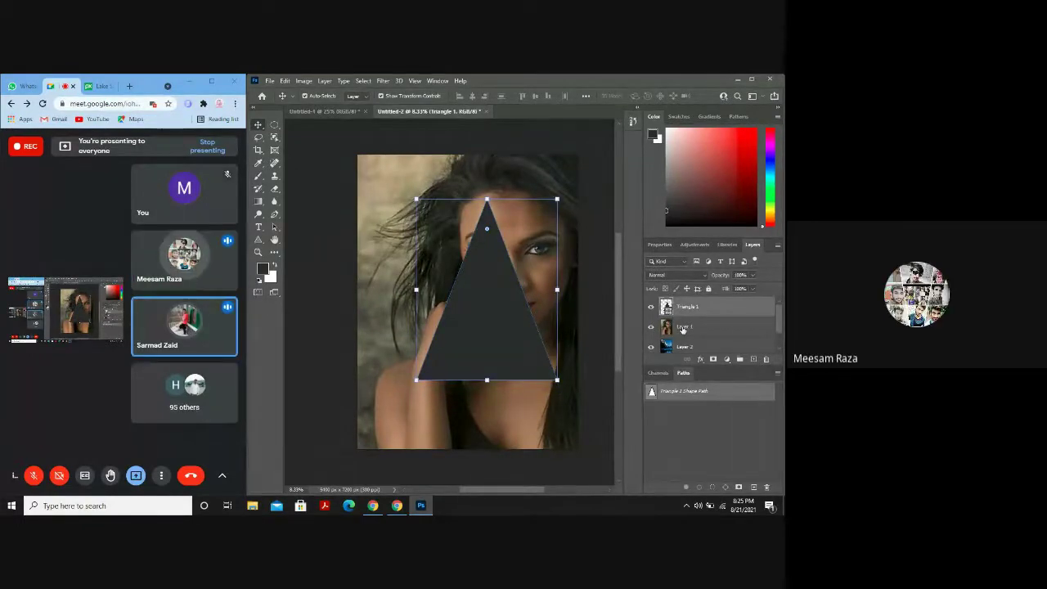
left_click_drag(684, 329, 681, 303)
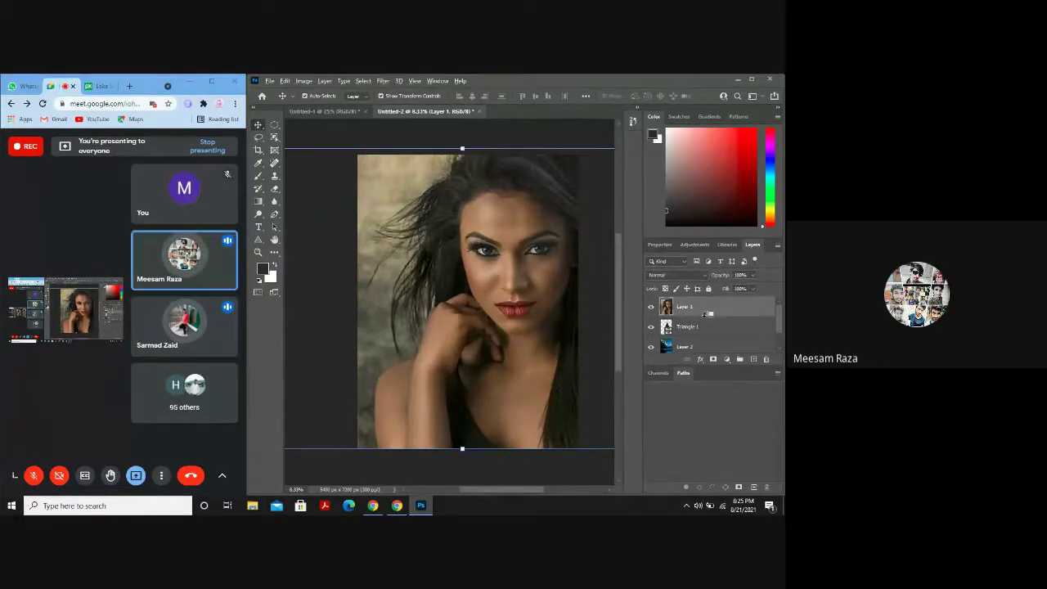
left_click(704, 316, "alt")
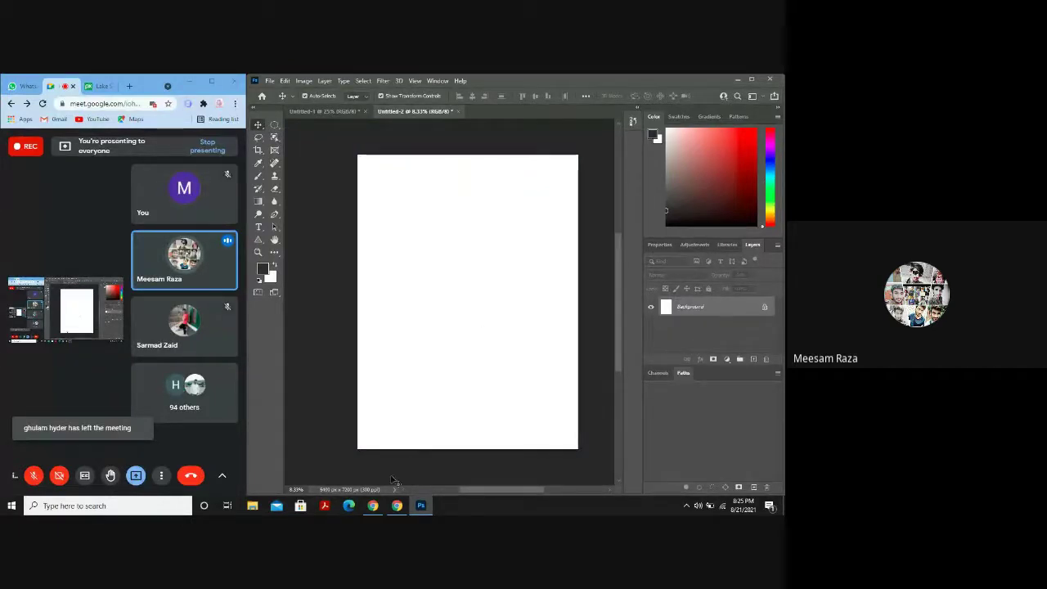
Switch to the Pixabay page in the browser and search the web for "banana png" from there.
left_click(98, 88)
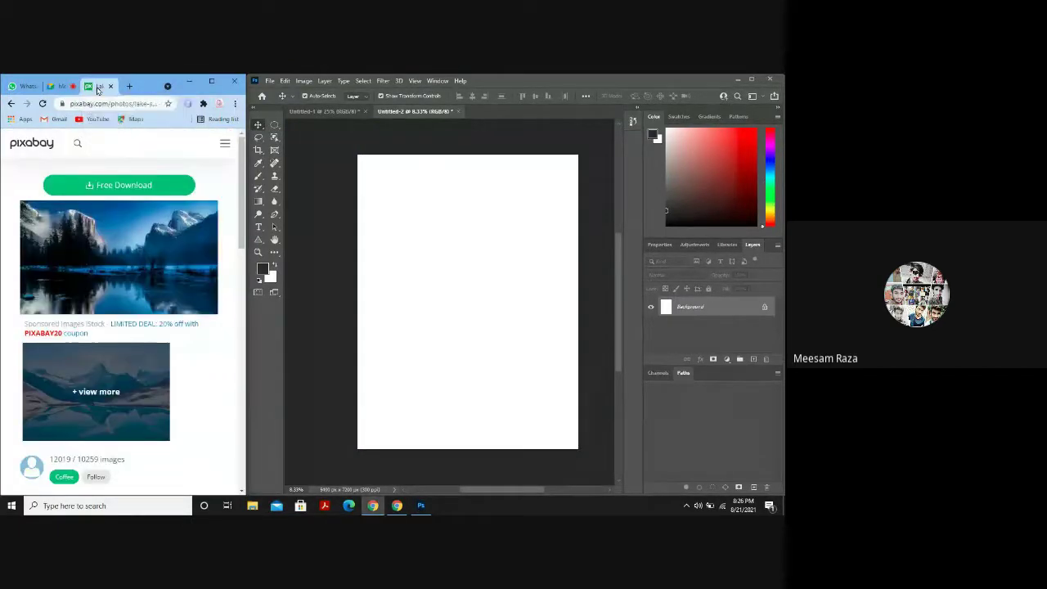
left_click(98, 104)
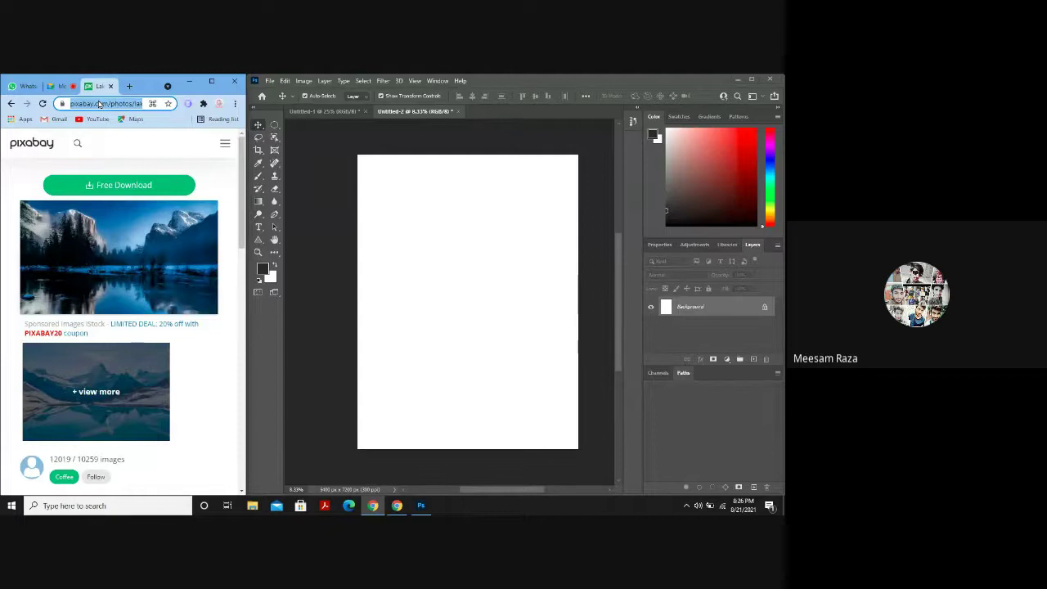
type("bana")
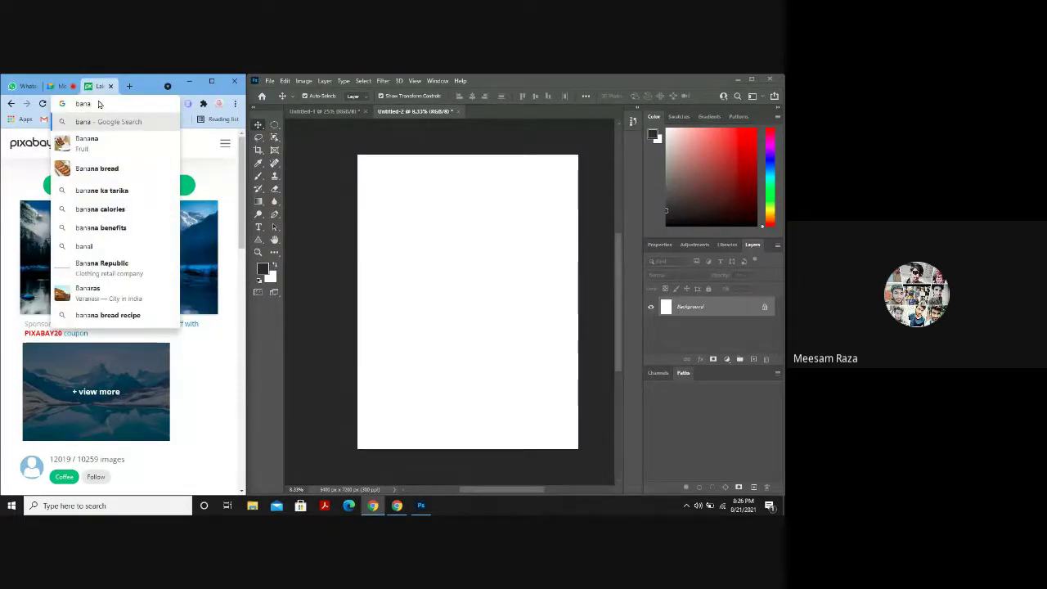
key("BackSpace")
key("BackSpace")
type("a")
key("BackSpace")
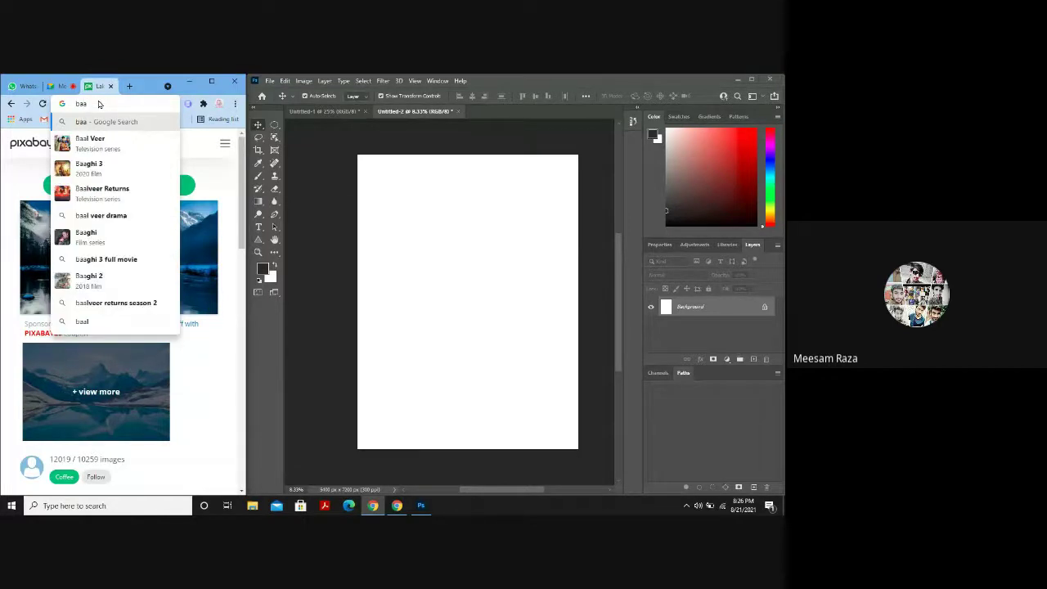
type("nana")
type("png")
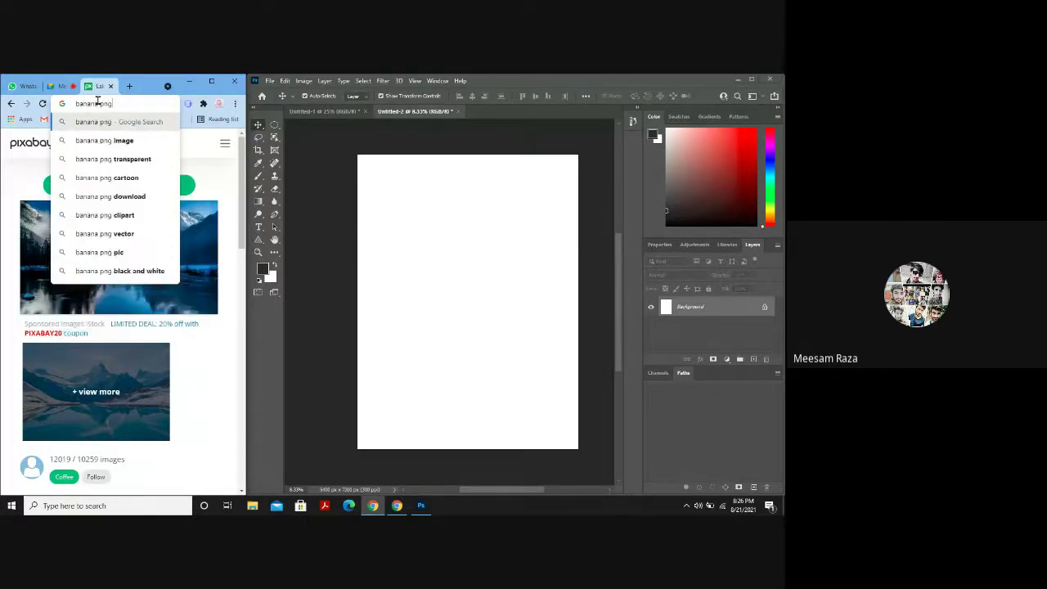
key("Return")
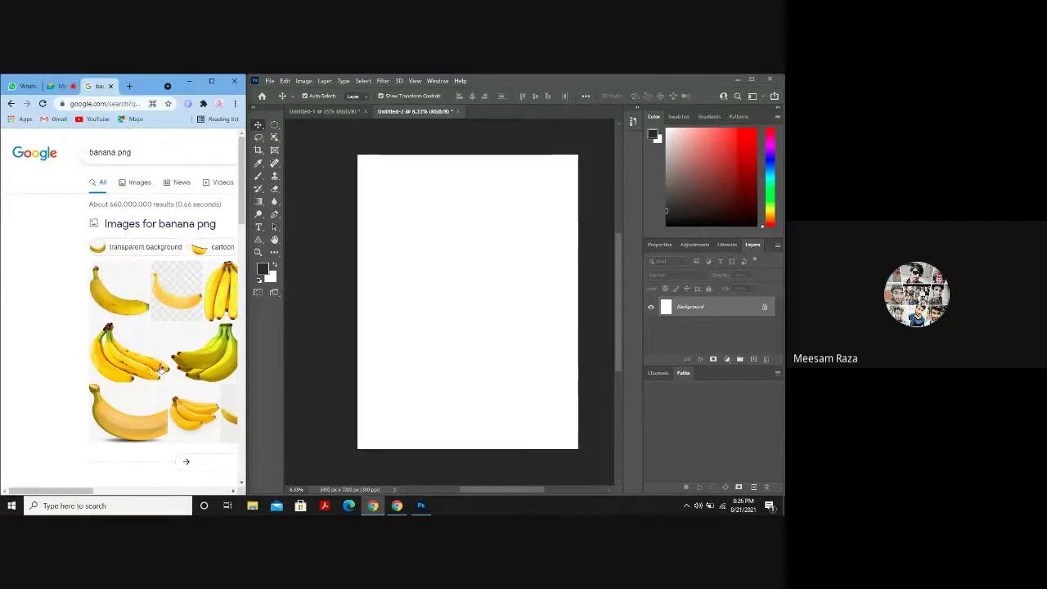
Try to download a banana image from the Pngtree search result and return to the search results.
scroll(161, 369, "down", 1)
scroll(162, 369, "down", 4)
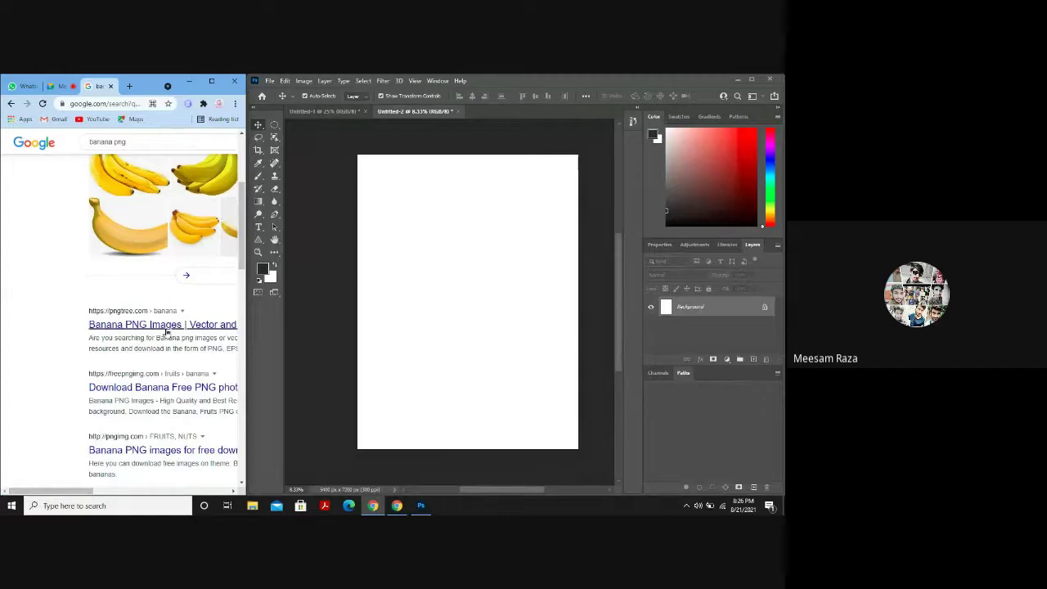
left_click(166, 328)
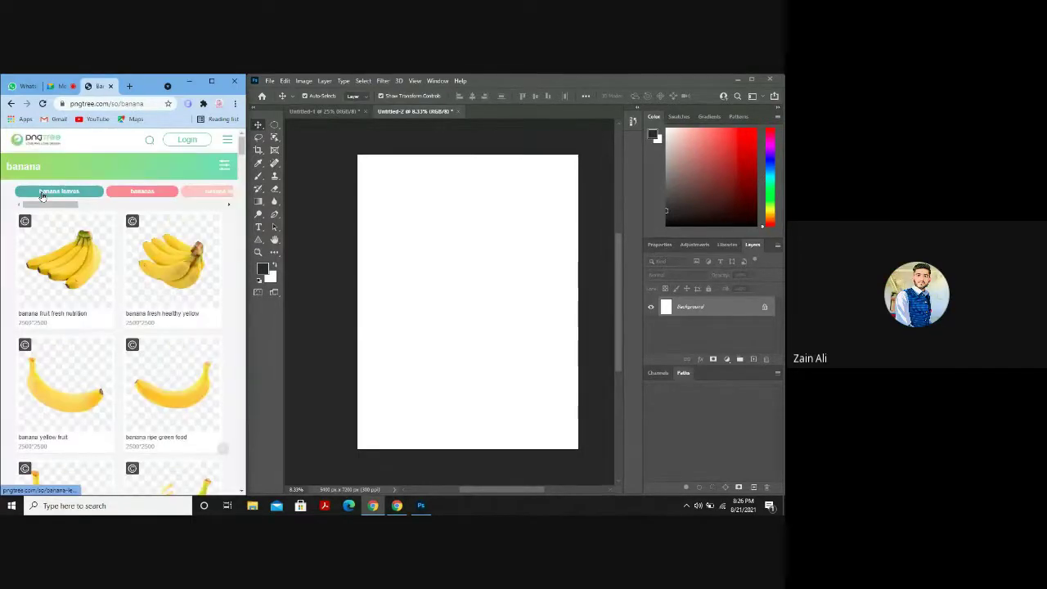
mouse_move(55, 250)
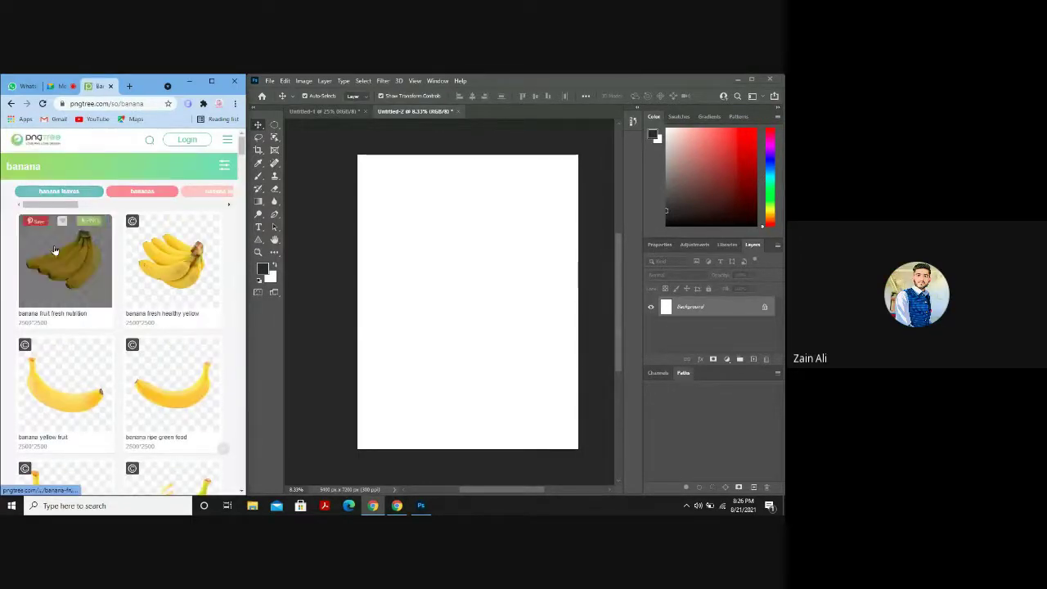
left_click(92, 272)
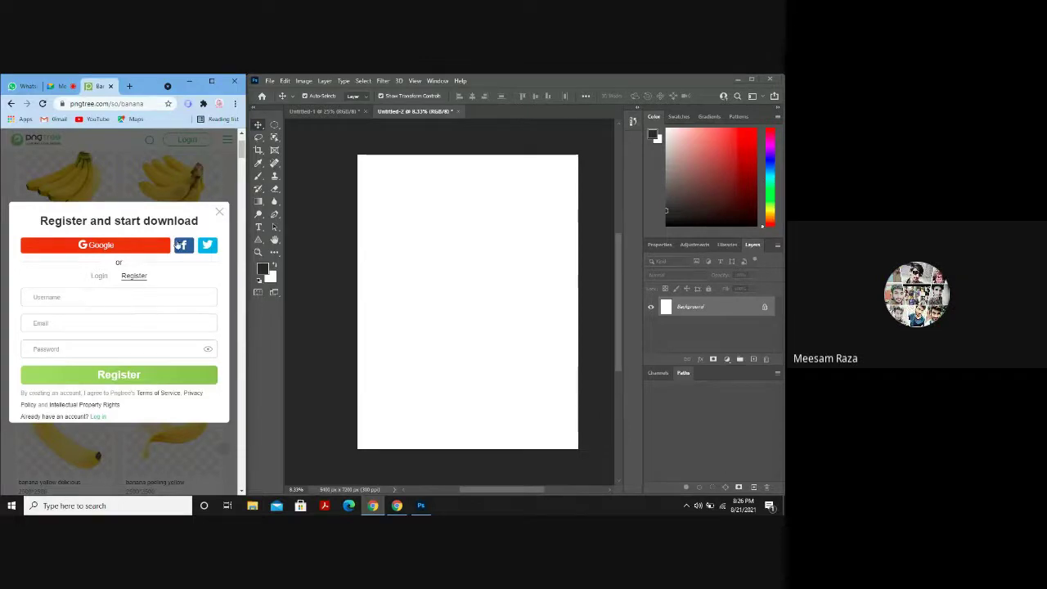
left_click(218, 212)
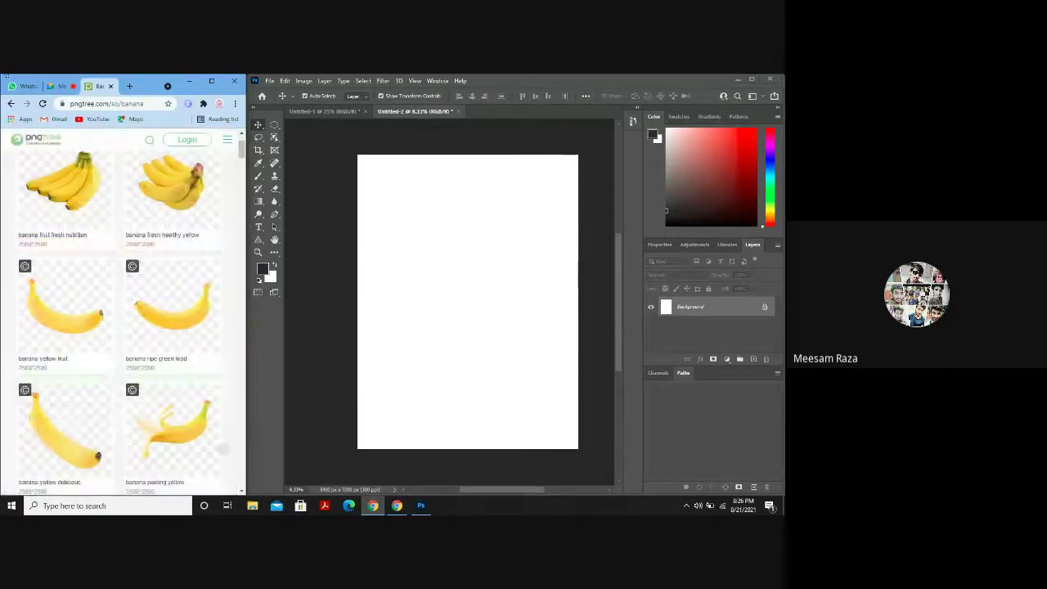
left_click(10, 105)
Open the freepngimg.com banana search result and go to its single banana image, closing the ad.
scroll(87, 277, "down", 3)
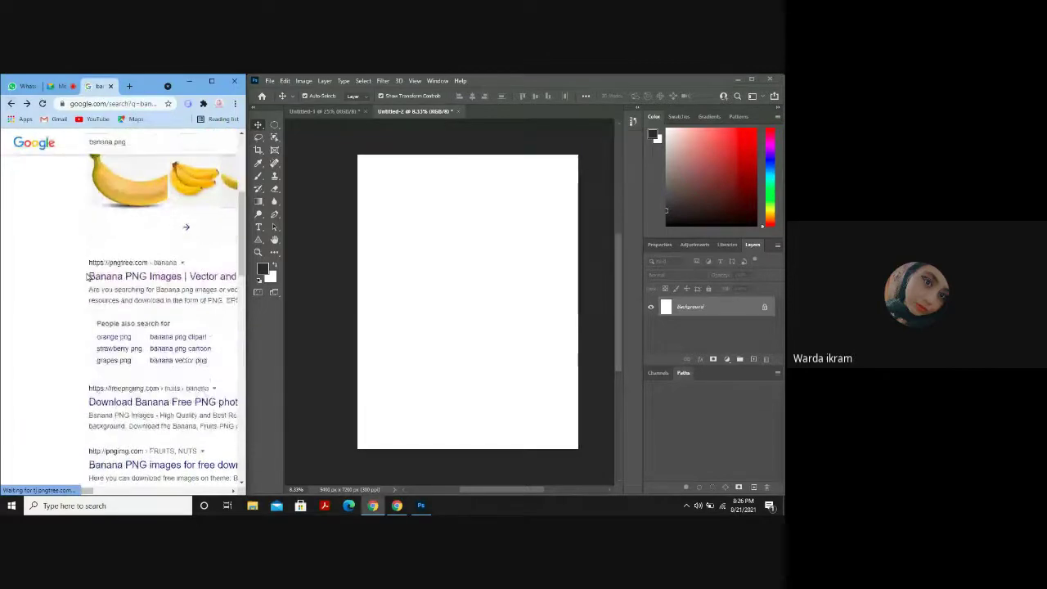
scroll(126, 308, "down", 2)
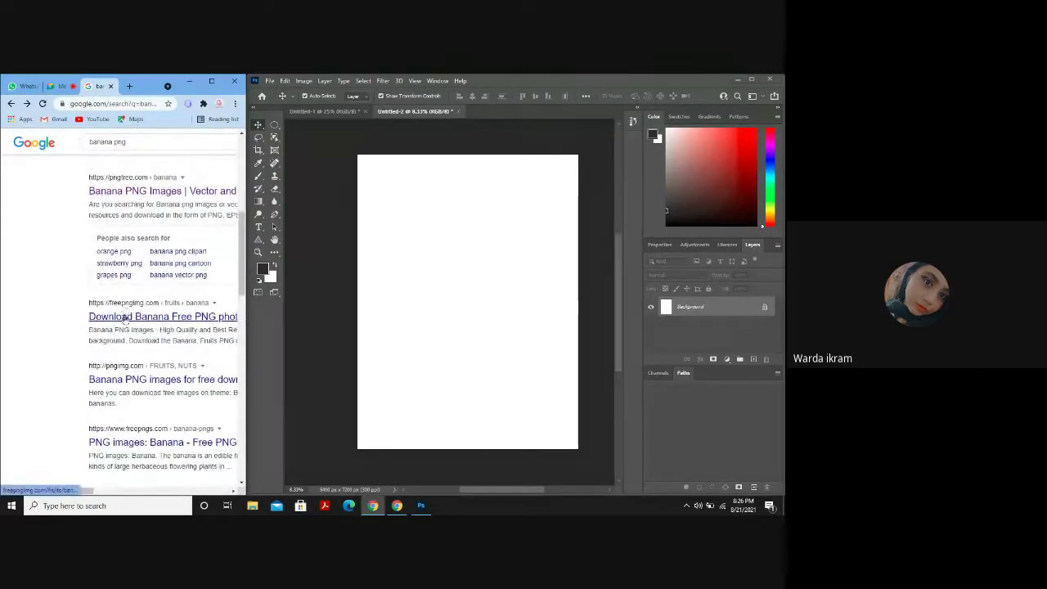
left_click(125, 318)
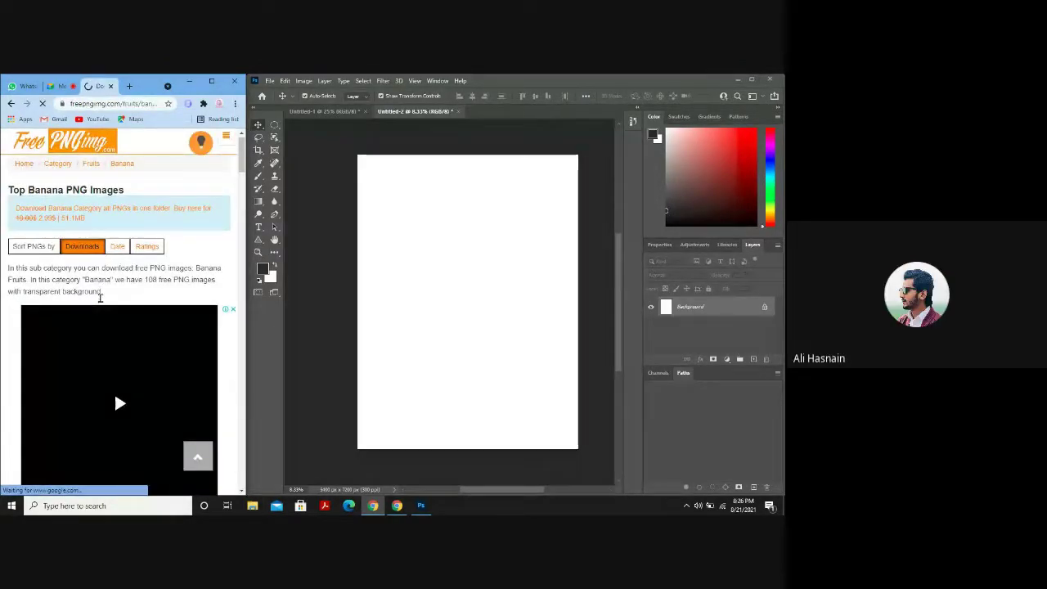
scroll(100, 298, "down", 4)
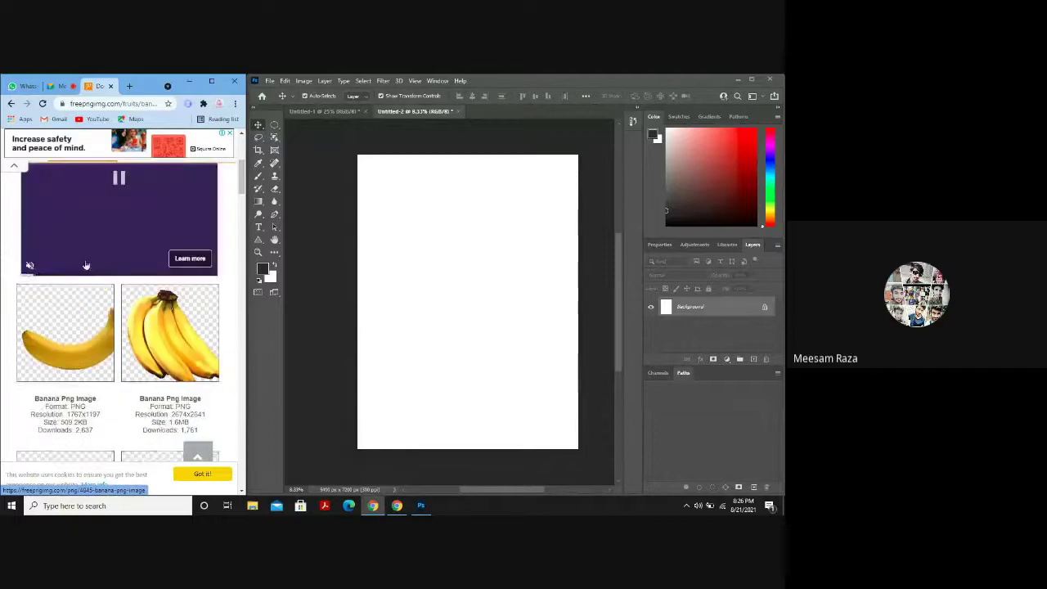
left_click(84, 316)
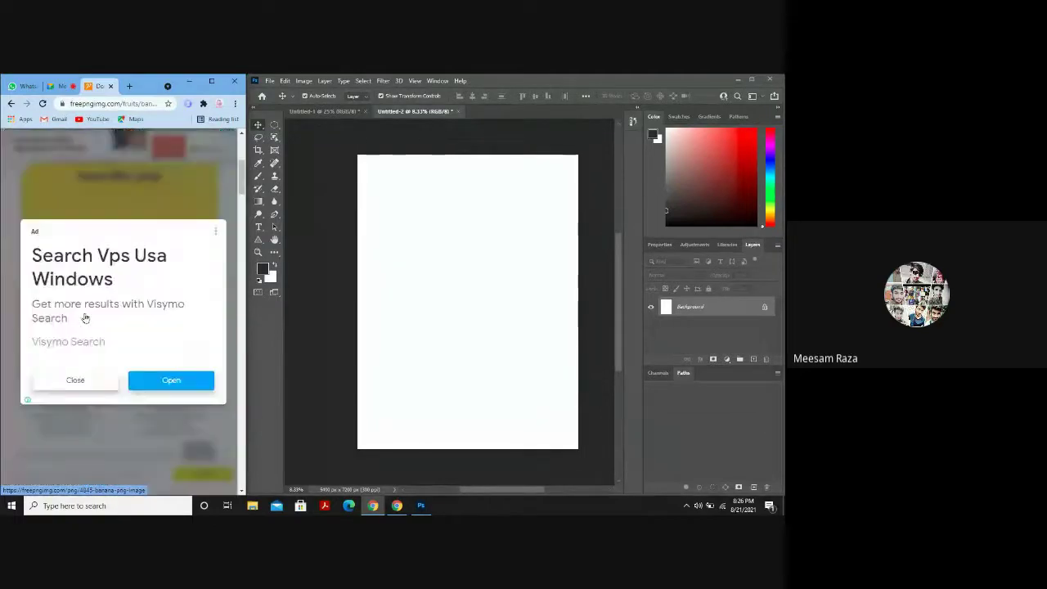
left_click(94, 388)
Download the single banana image as a free PNG.
scroll(99, 360, "down", 3)
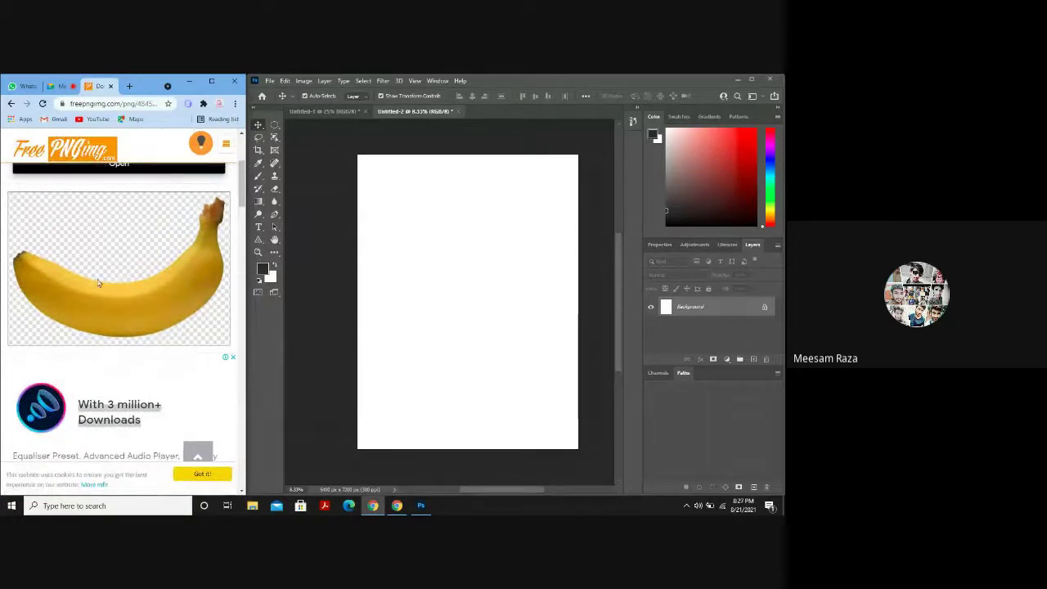
scroll(98, 283, "down", 4)
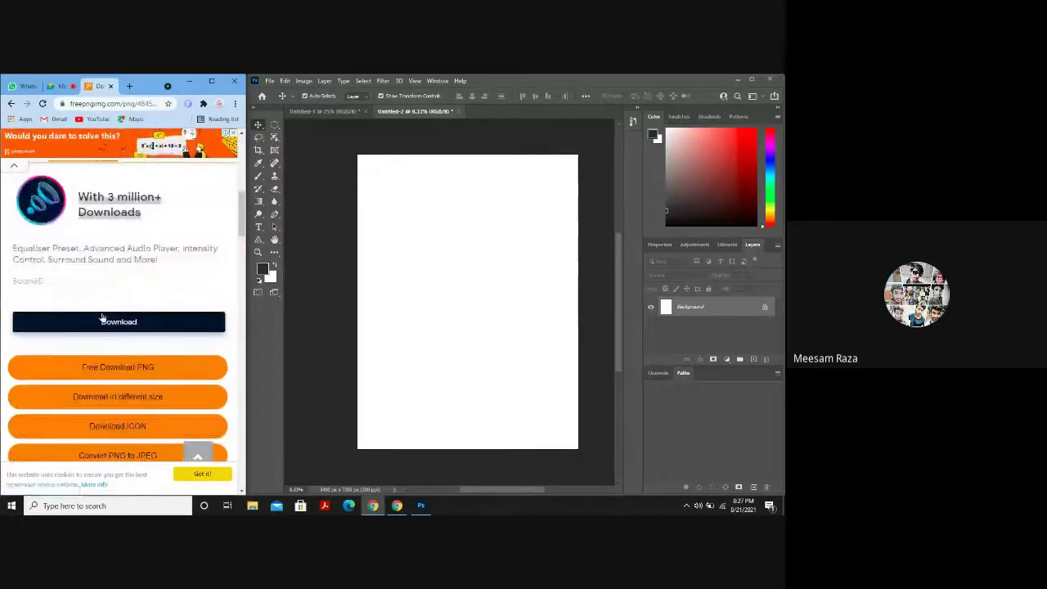
scroll(106, 328, "down", 1)
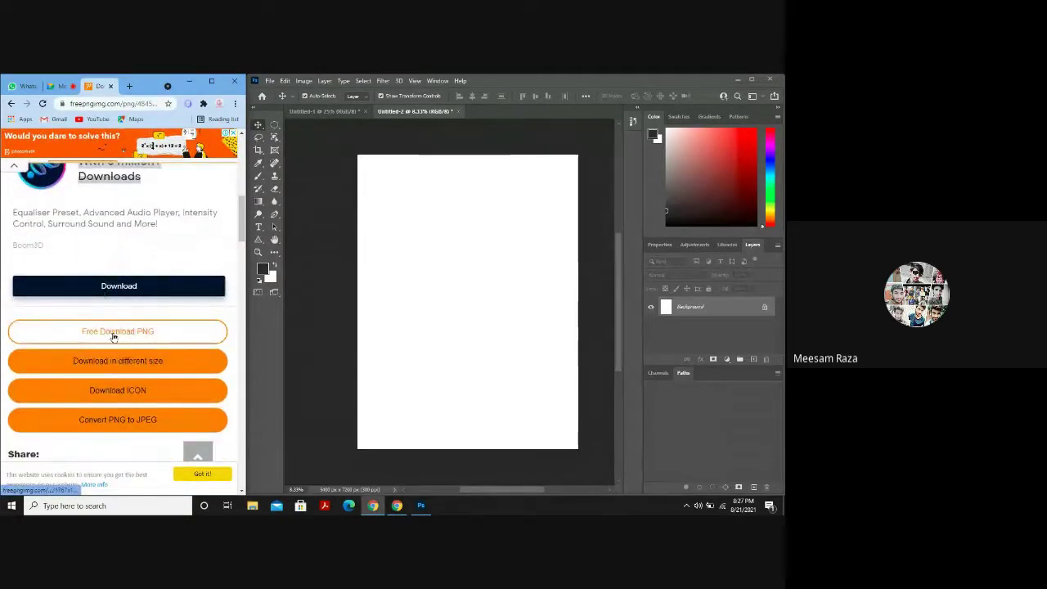
left_click(114, 336)
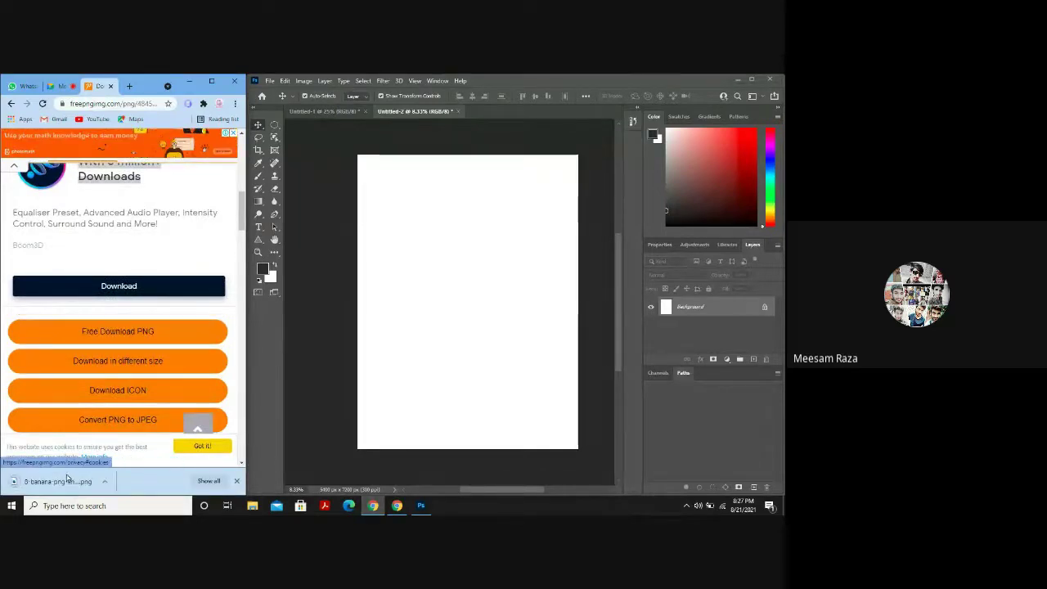
Place the downloaded banana PNG in the blank Photoshop document and rotate it about 82° counterclockwise, then deselect it.
left_click_drag(68, 479, 440, 288)
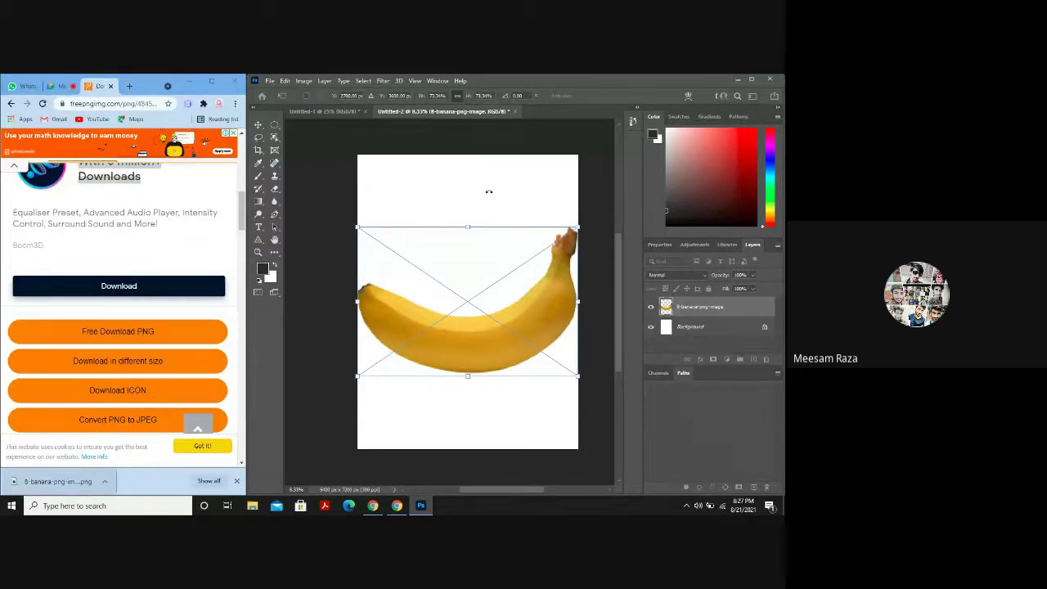
key("Return")
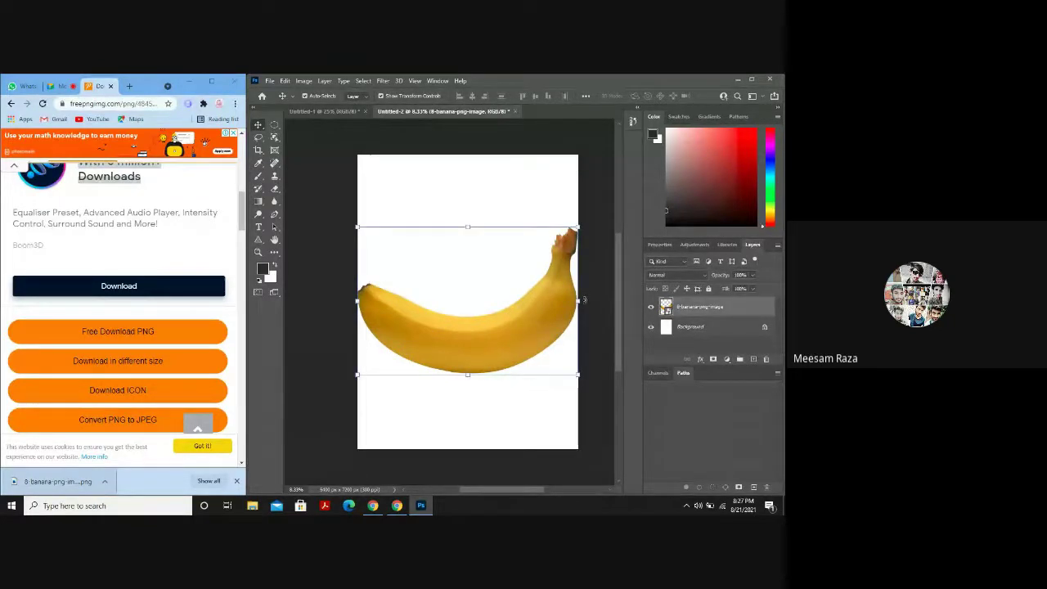
left_click_drag(586, 298, 475, 181)
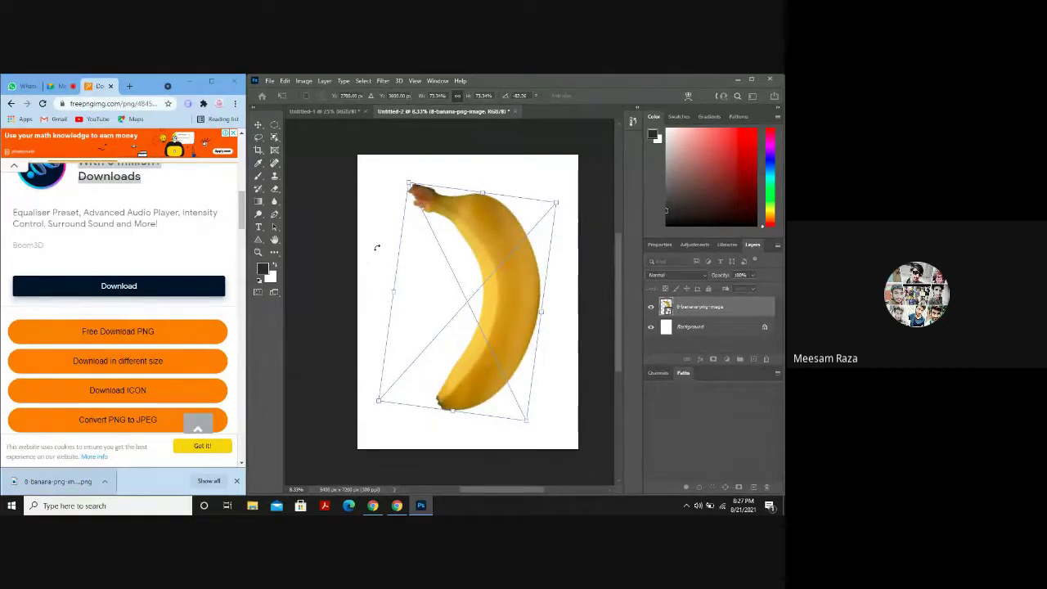
key("Return")
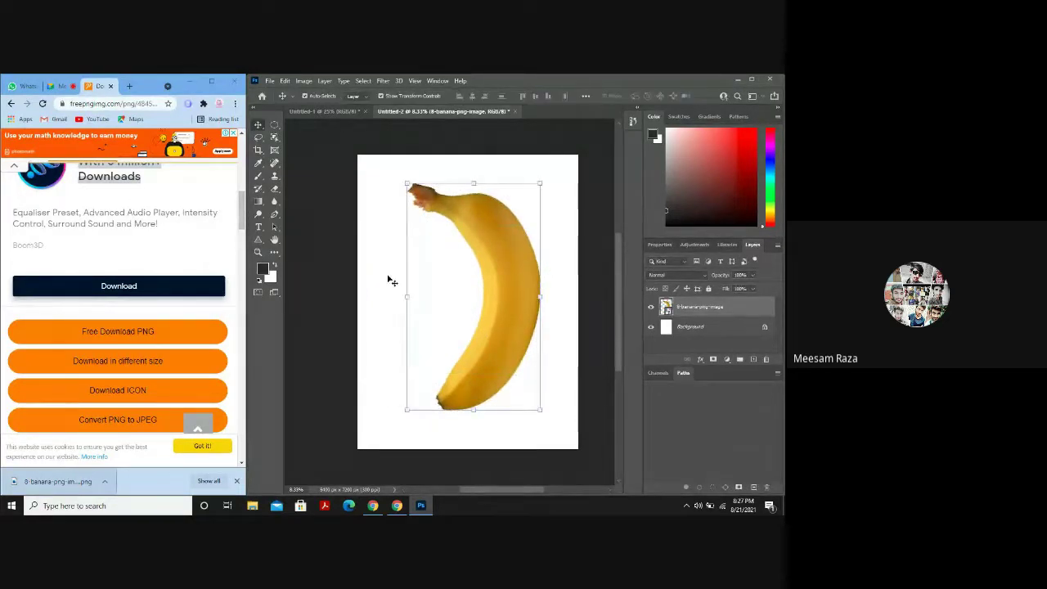
left_click(388, 280)
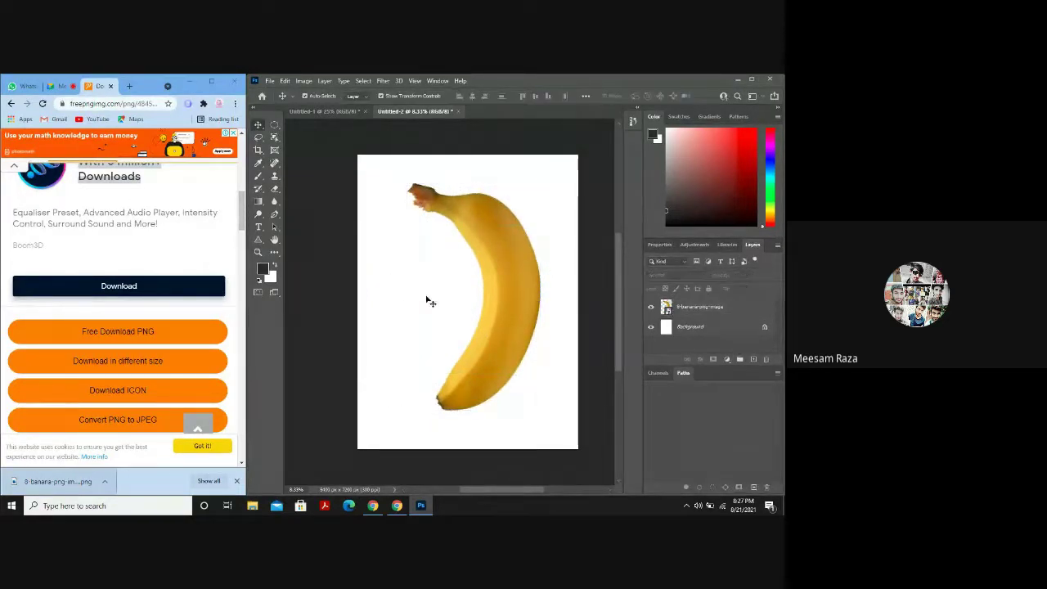
Open the contents of the banana smart object and return to the Untitled-2 document.
double_click(666, 307)
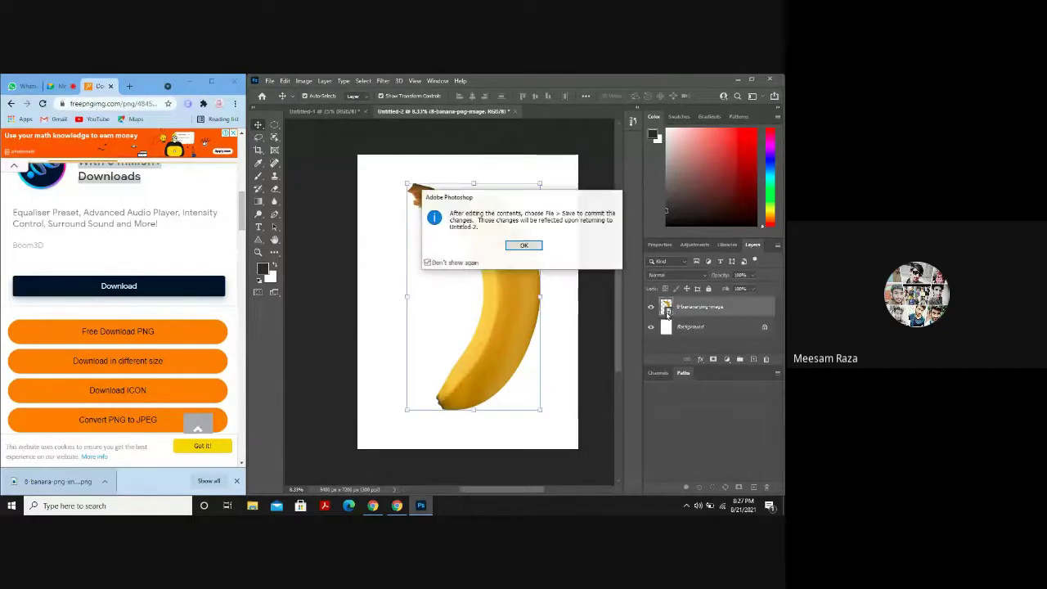
left_click(523, 245)
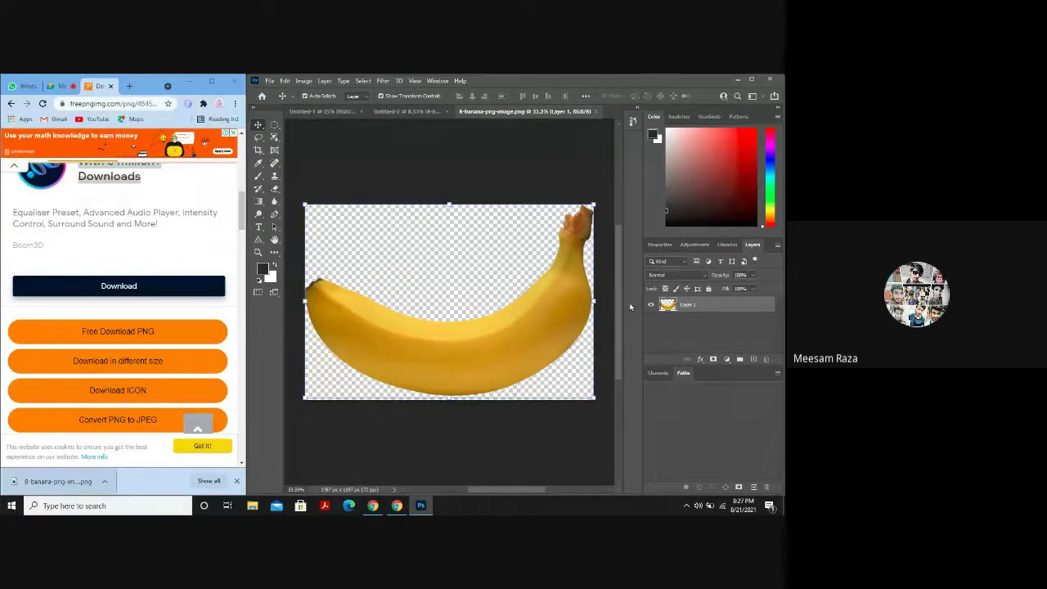
left_click(405, 111)
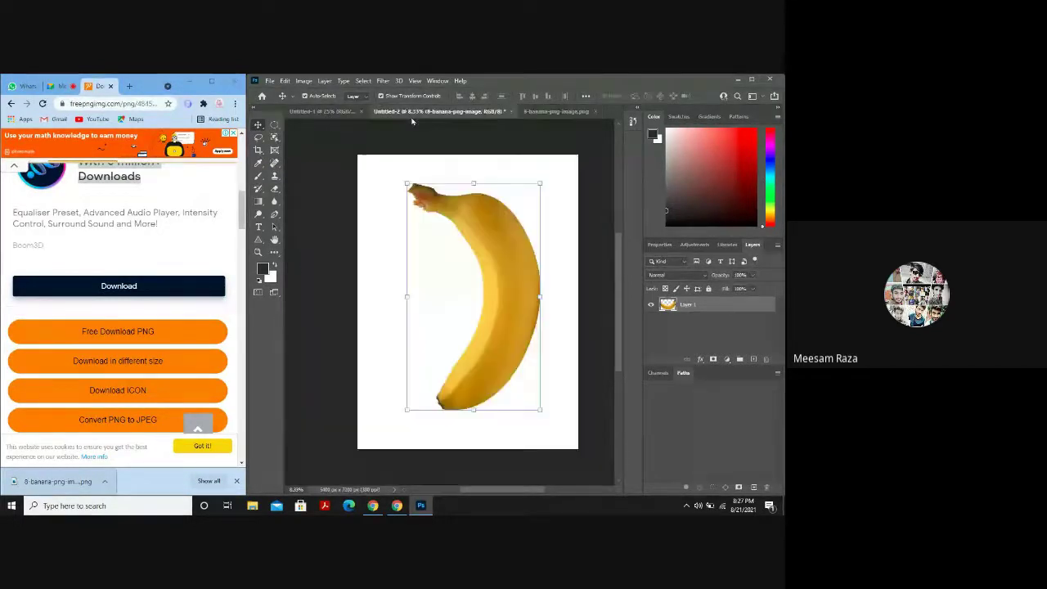
left_click(313, 112)
left_click(387, 112)
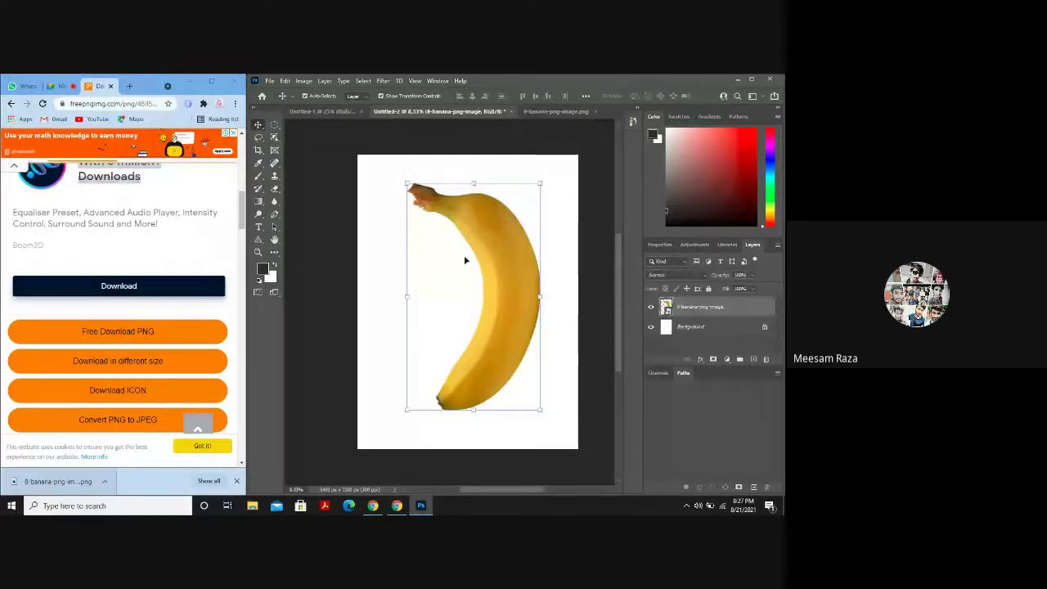
Switch to the browser, open Pixabay and search its images for "fruites".
left_click(82, 103)
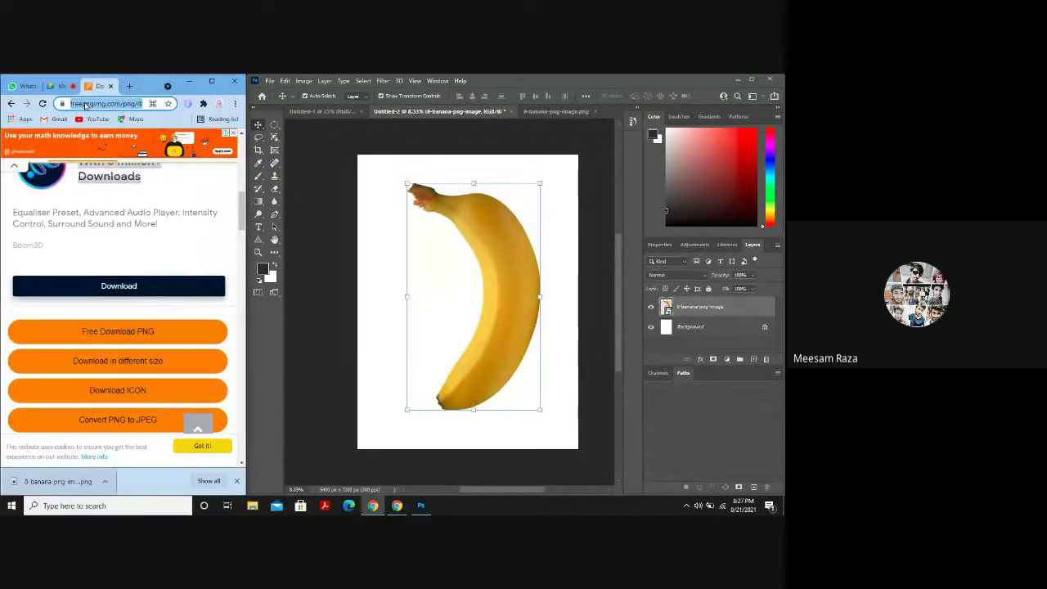
type("pi")
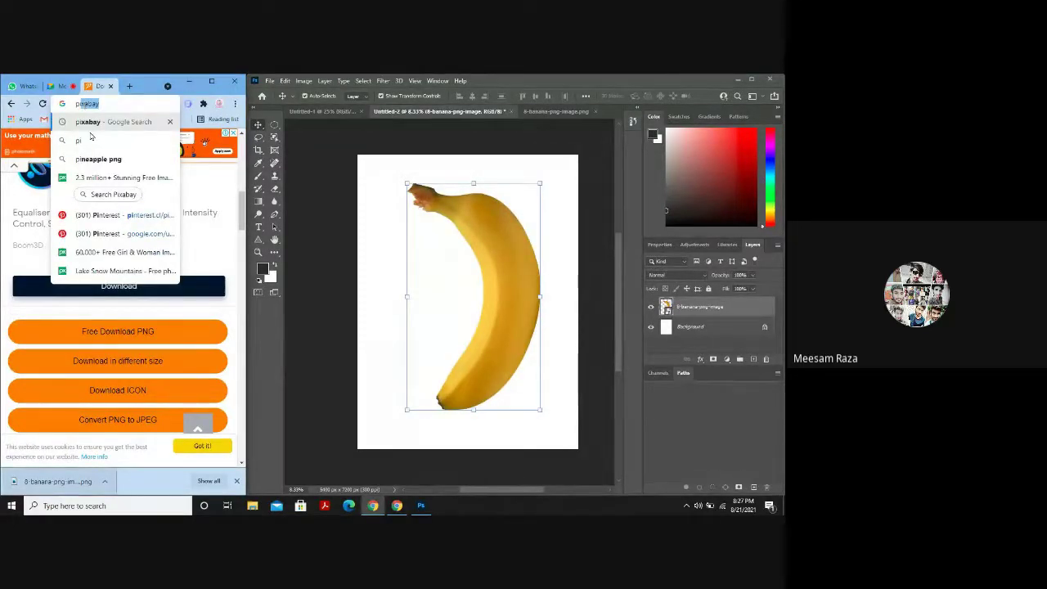
key("Return")
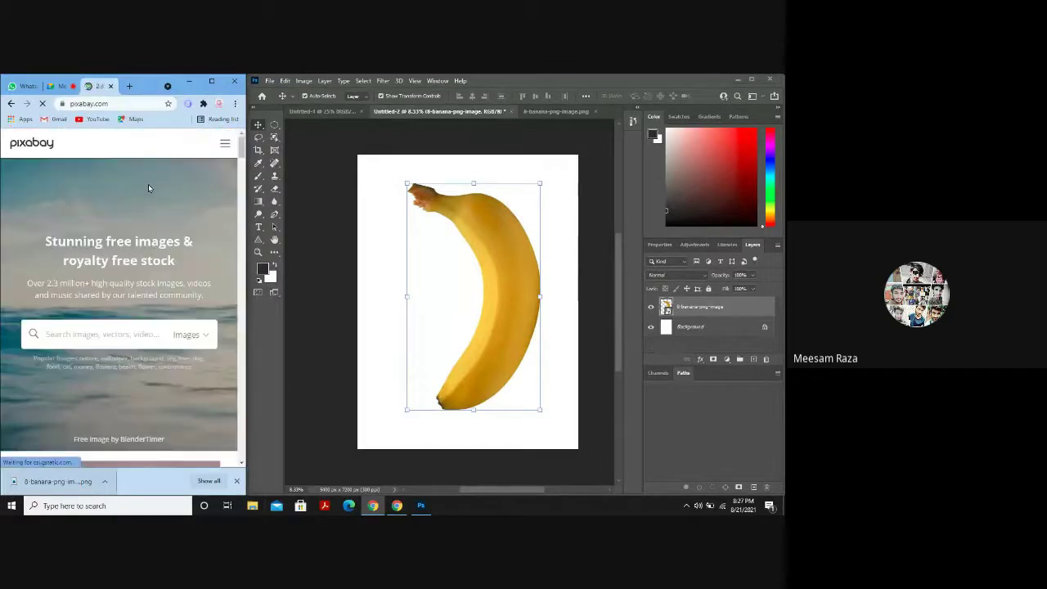
left_click(95, 336)
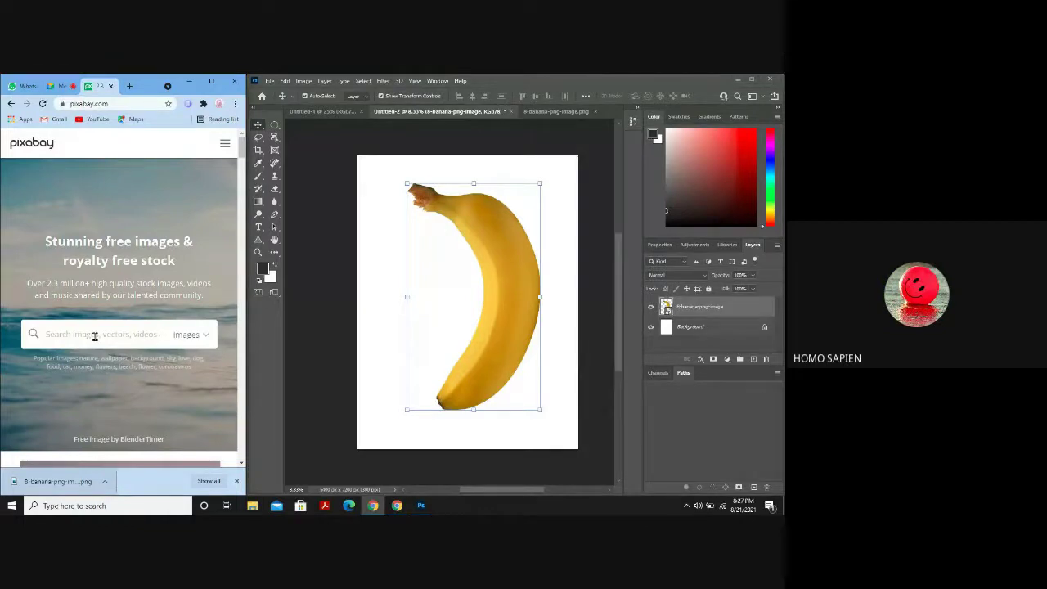
type("f")
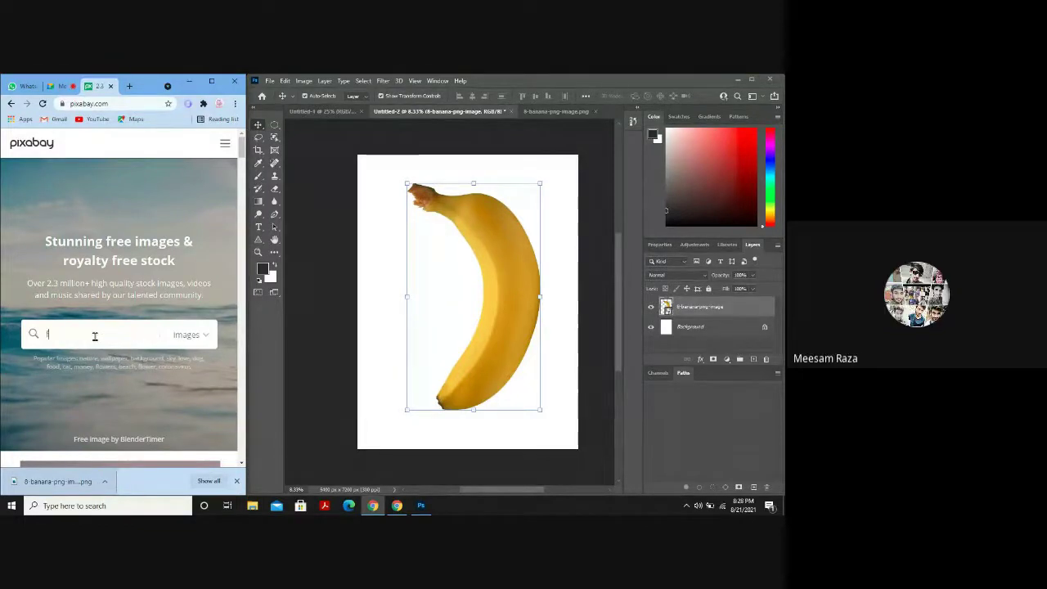
type("ruites")
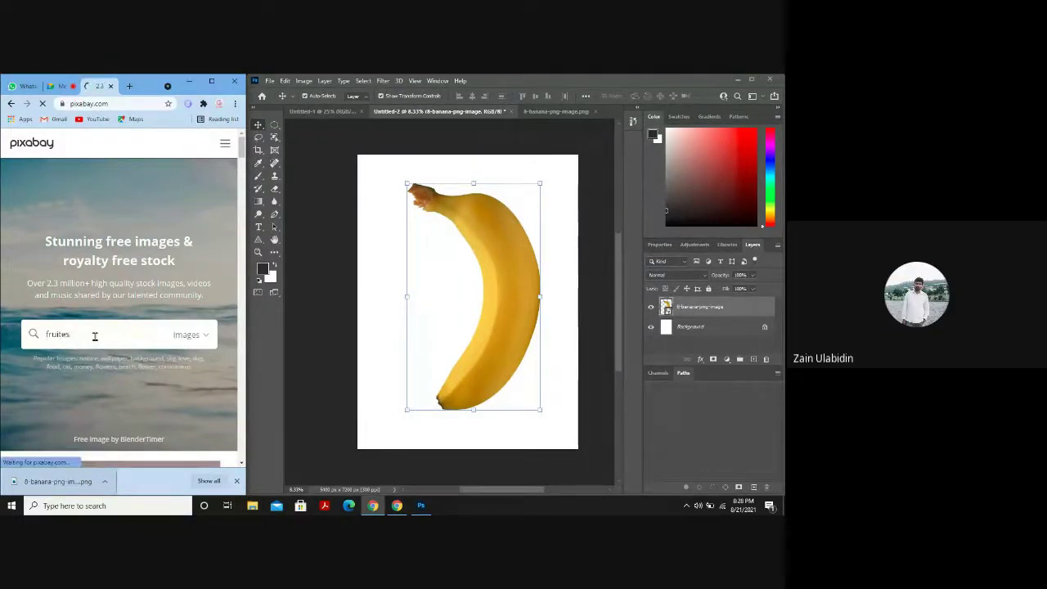
key("Return")
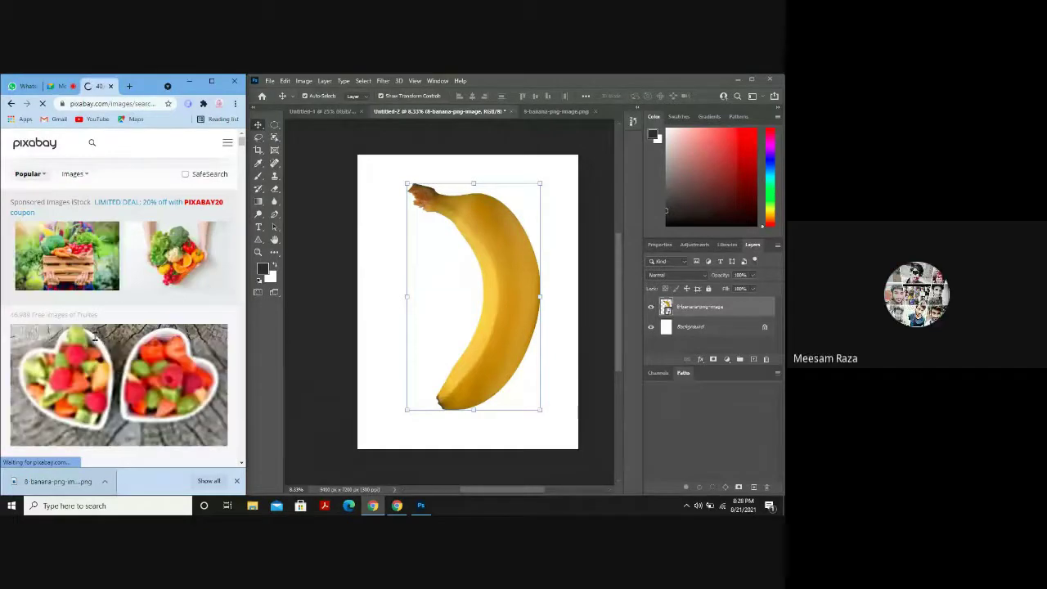
Browse the Pixabay fruit results for a suitable photo and open the close-up of a strawberry.
scroll(95, 337, "down", 3)
scroll(95, 337, "down", 5)
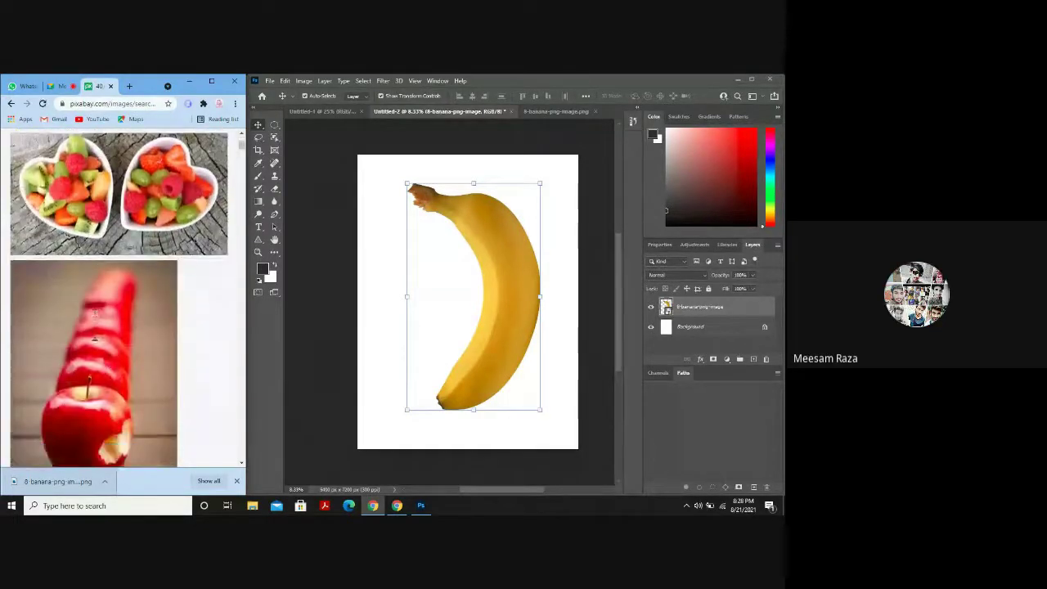
scroll(95, 336, "down", 8)
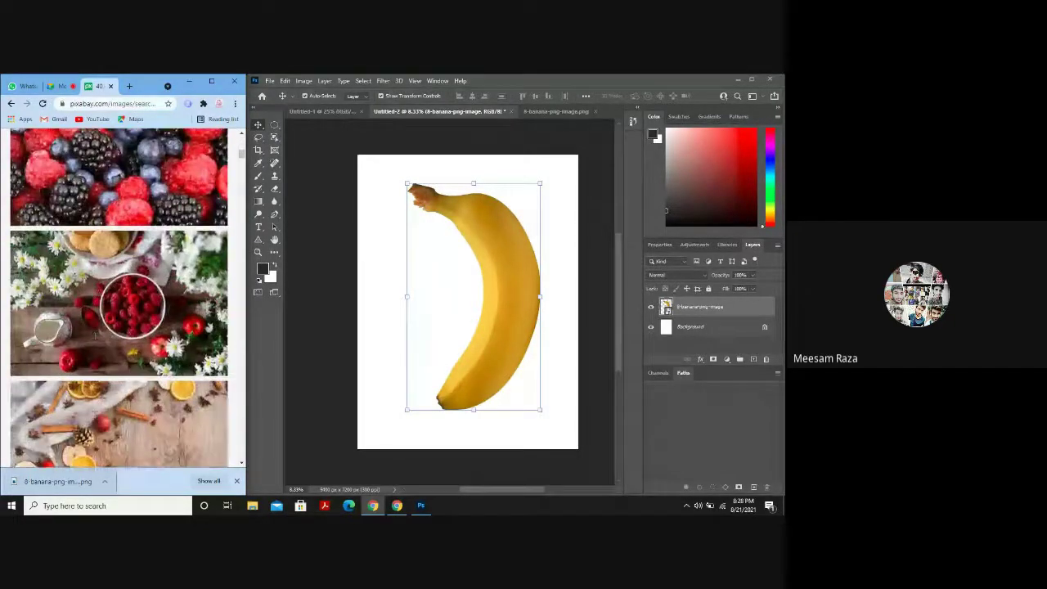
scroll(95, 337, "down", 2)
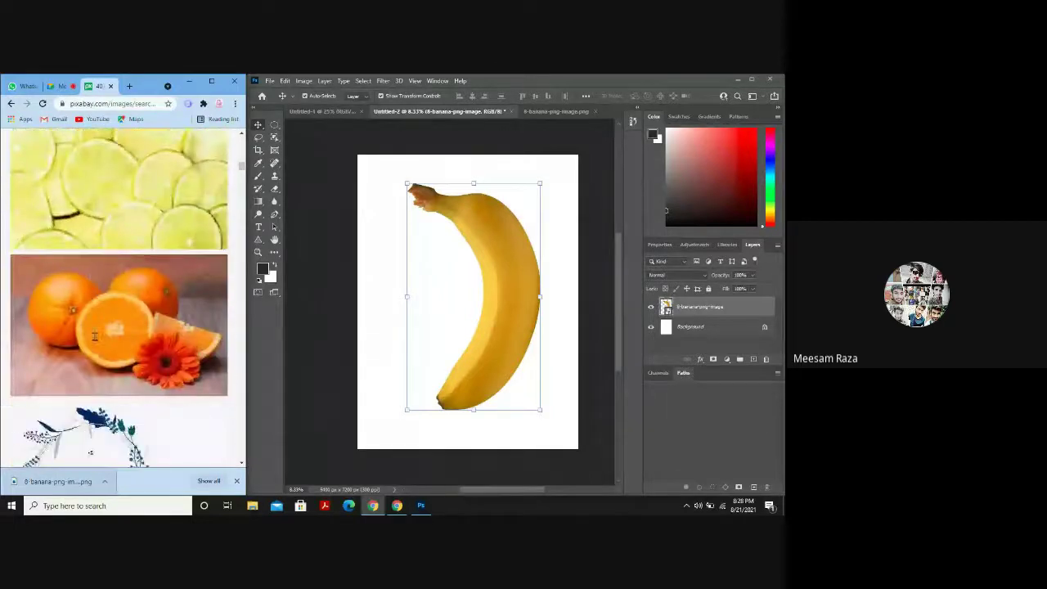
scroll(95, 337, "down", 6)
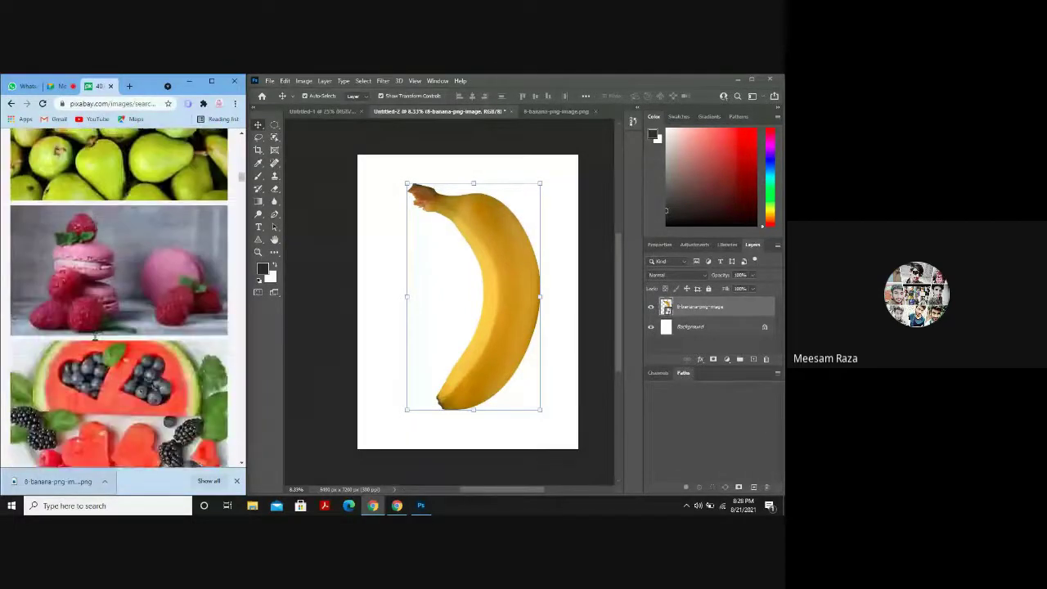
scroll(95, 337, "down", 12)
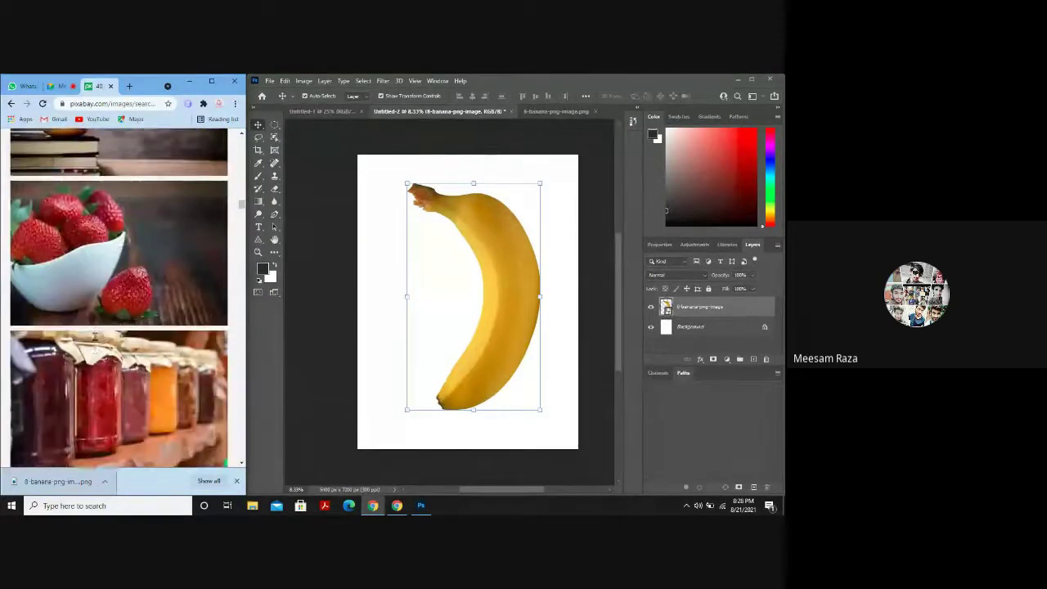
scroll(94, 336, "down", 7)
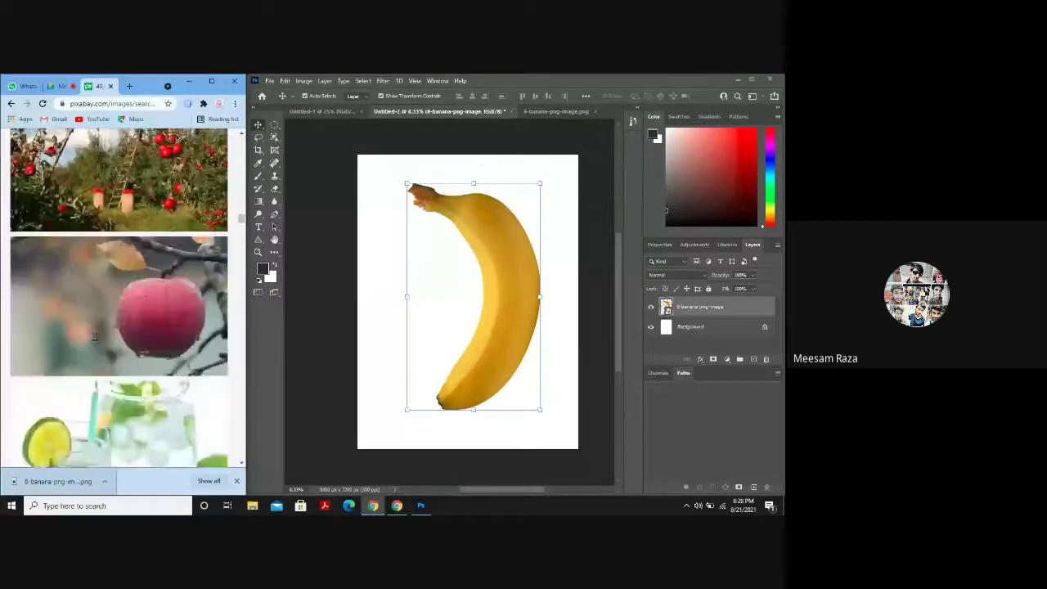
scroll(95, 337, "down", 15)
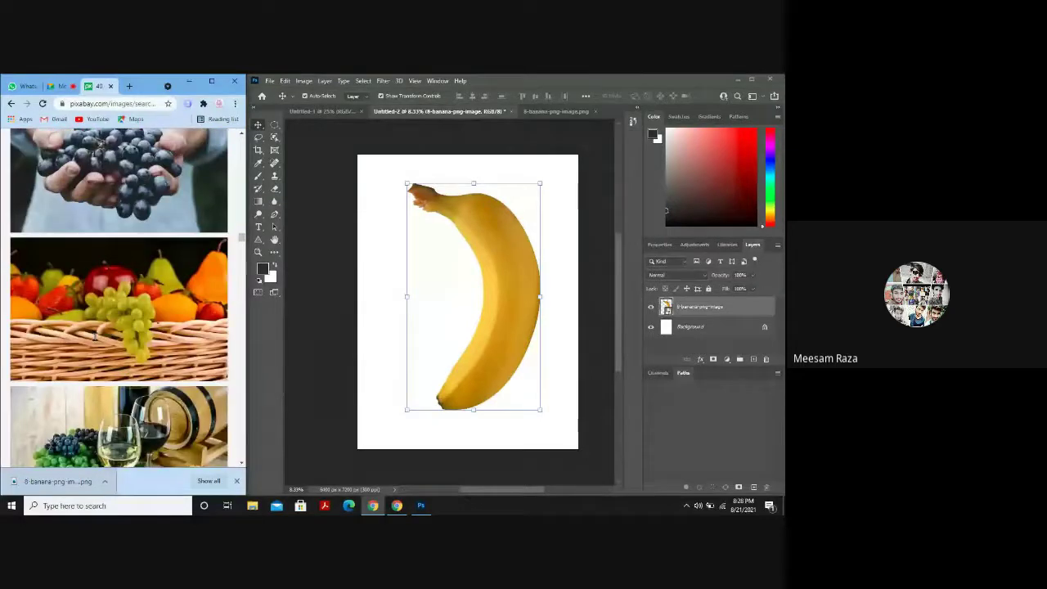
scroll(117, 322, "down", 15)
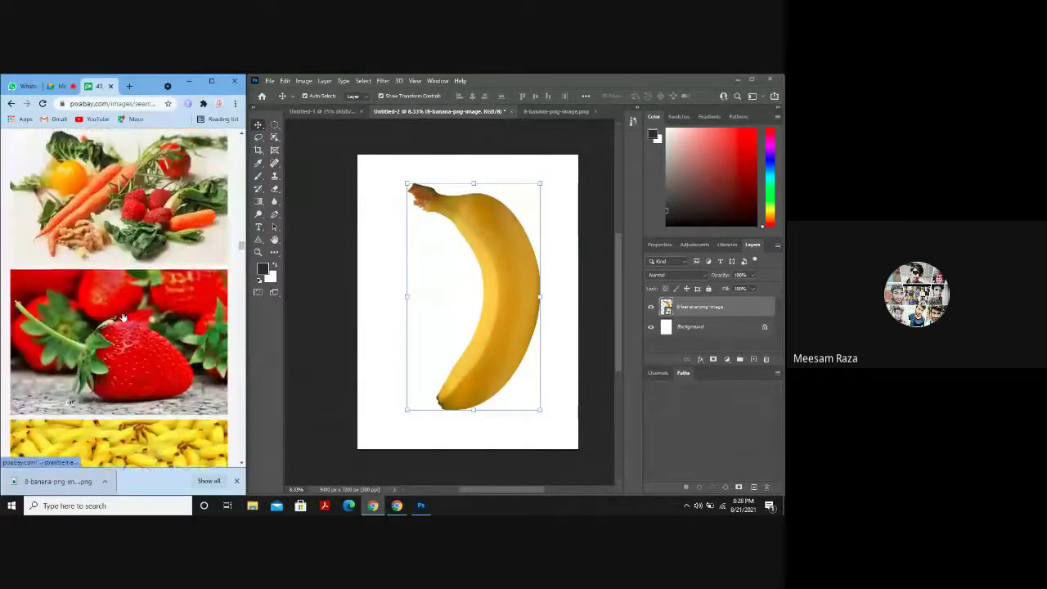
scroll(123, 316, "up", 3)
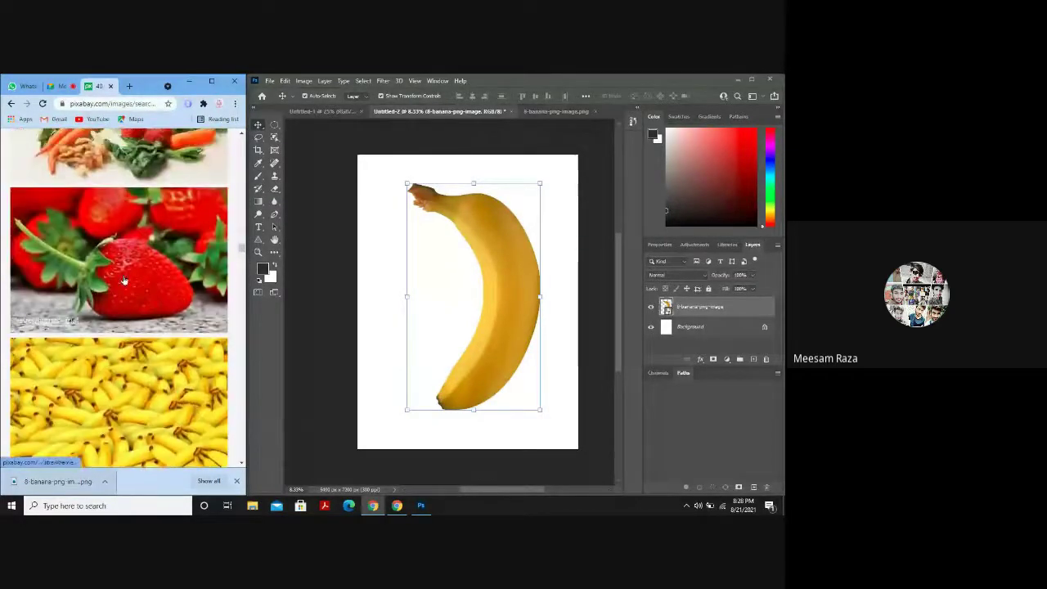
left_click(123, 278)
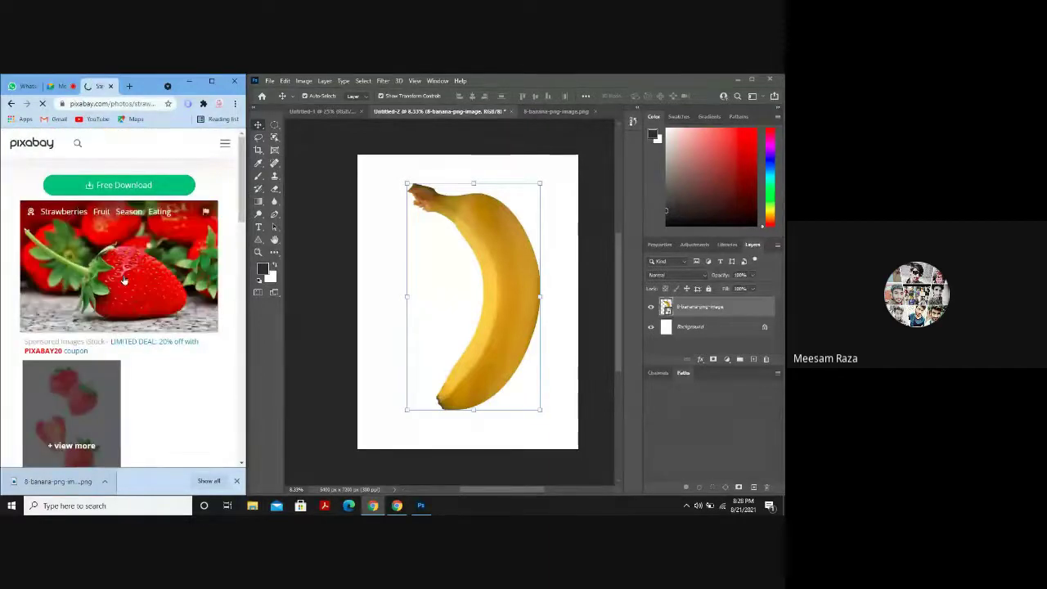
Copy the strawberry image and paste it as a new layer into the banana document in Photoshop.
right_click(124, 279)
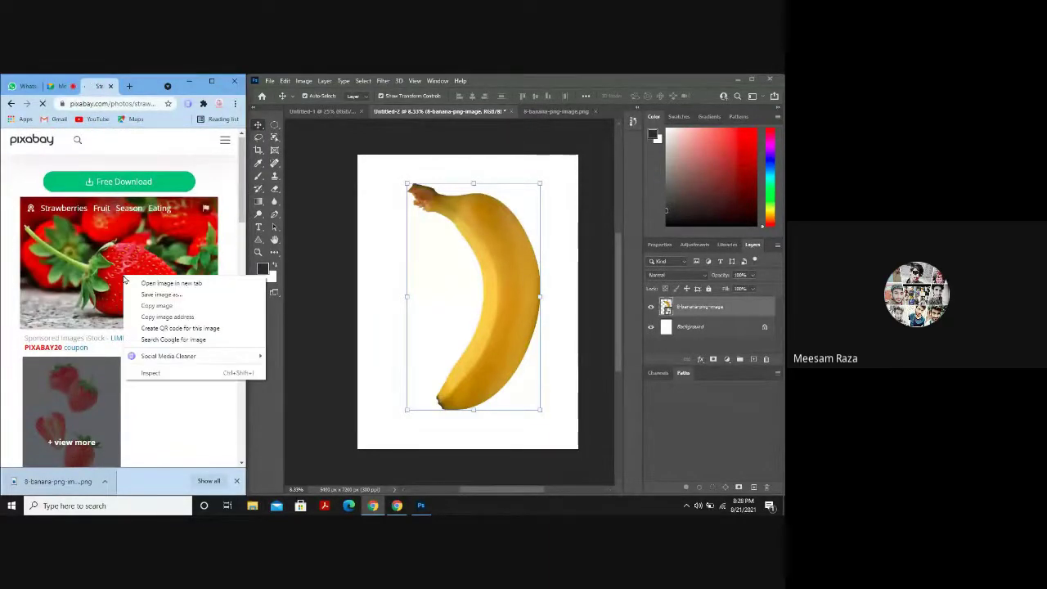
left_click(156, 305)
left_click(386, 345)
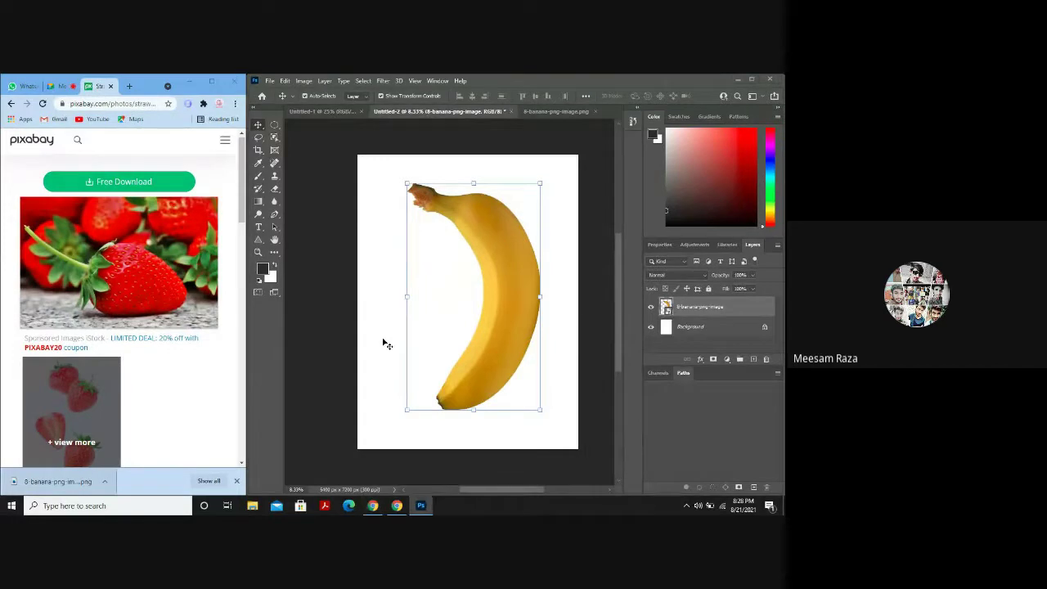
key("ctrl+v")
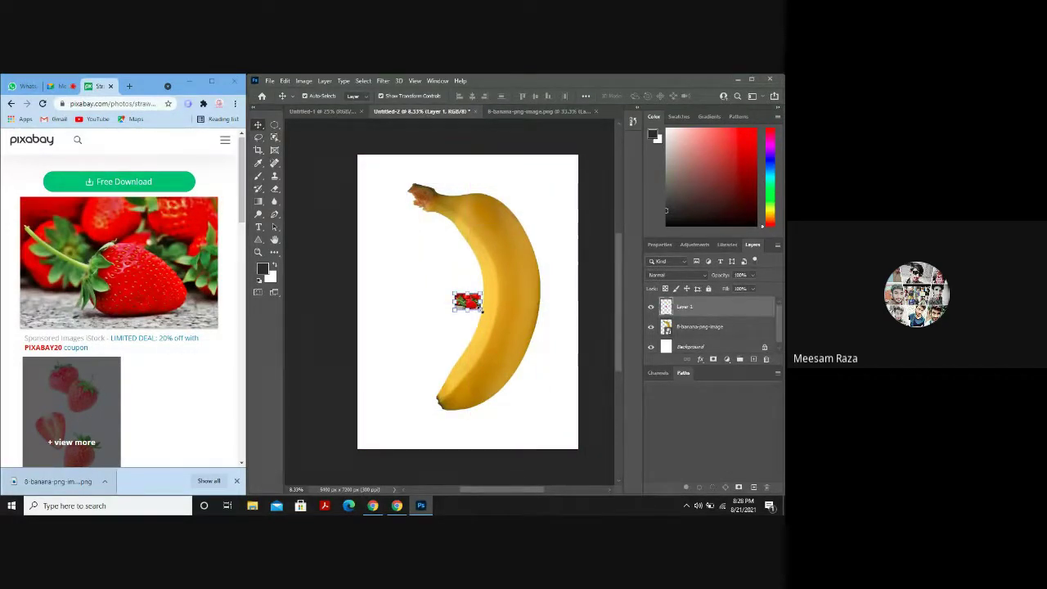
Enlarge and reposition the pasted strawberry photo so it covers the banana, confirm the transform and deselect the layer.
left_click_drag(481, 310, 600, 403)
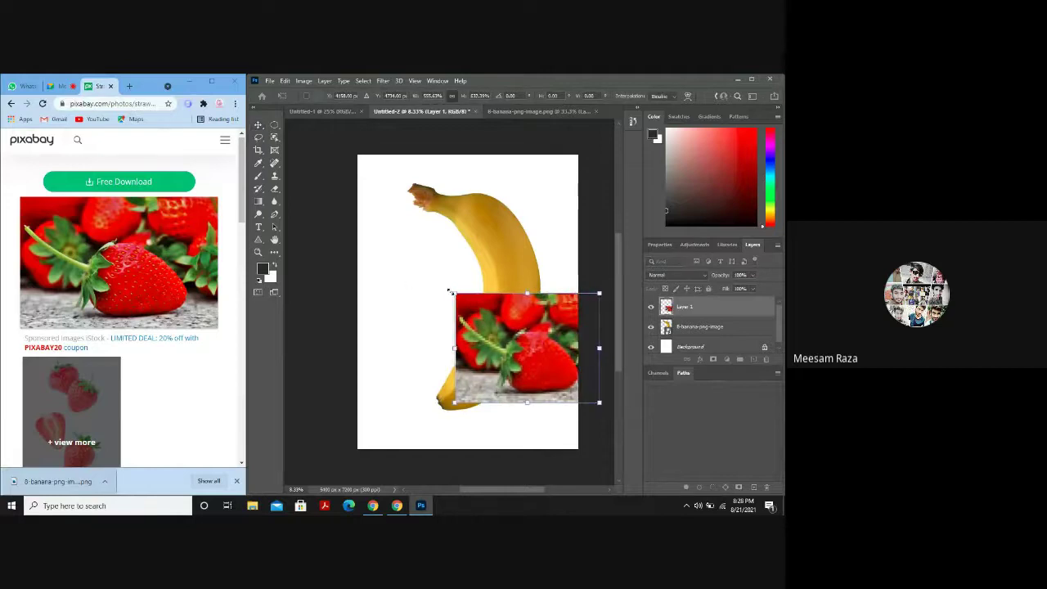
left_click_drag(450, 291, 310, 185)
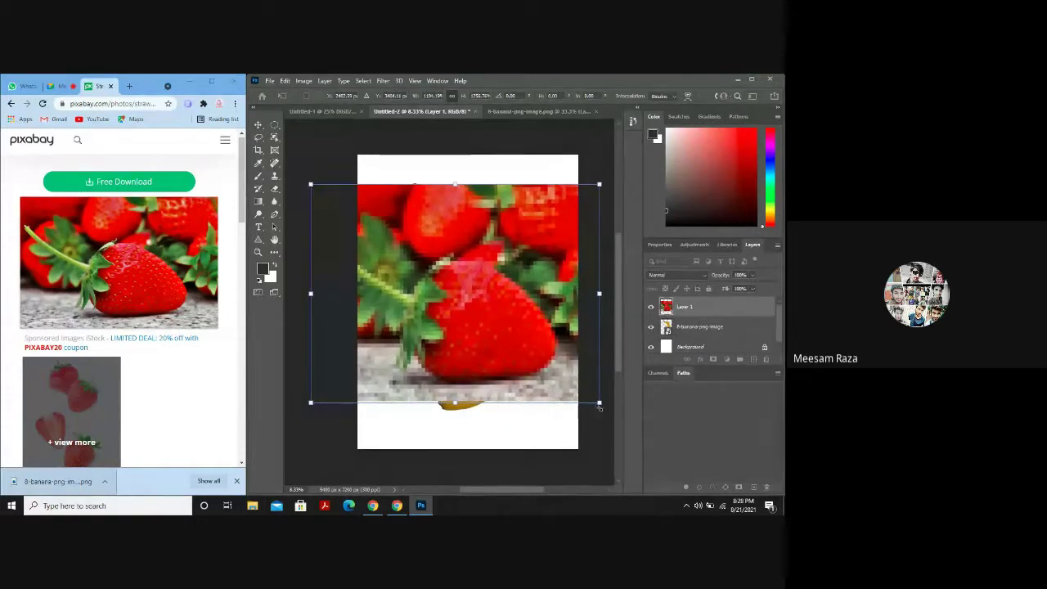
left_click_drag(600, 406, 612, 417)
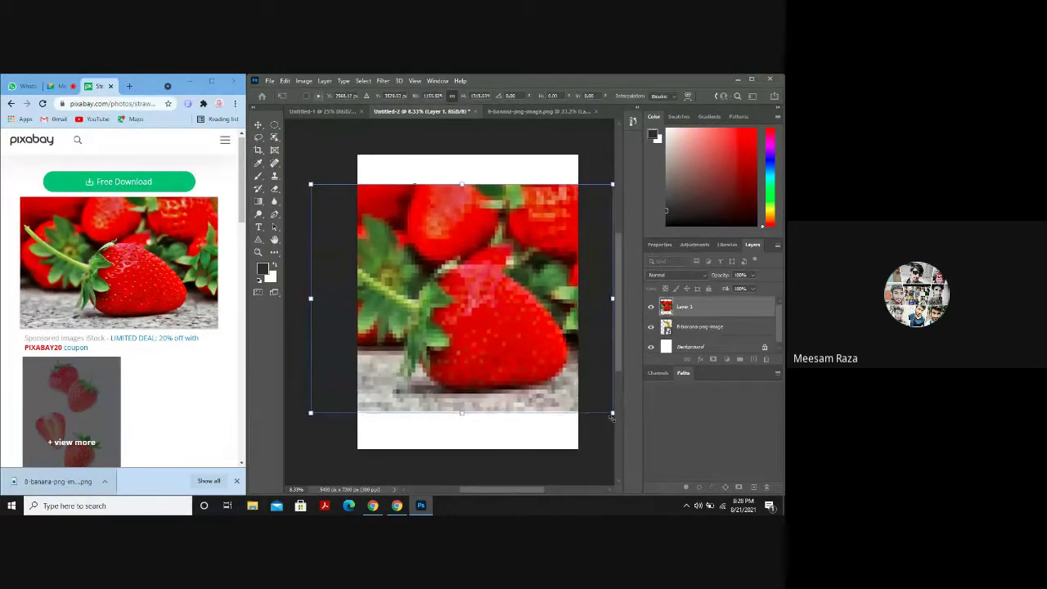
left_click_drag(531, 387, 554, 368)
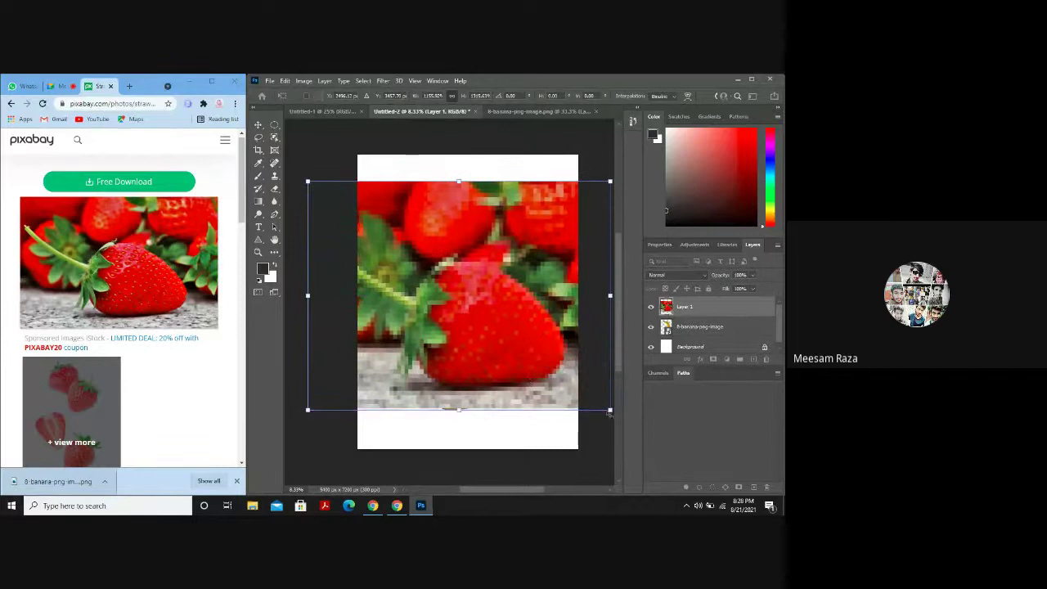
left_click_drag(613, 415, 612, 416)
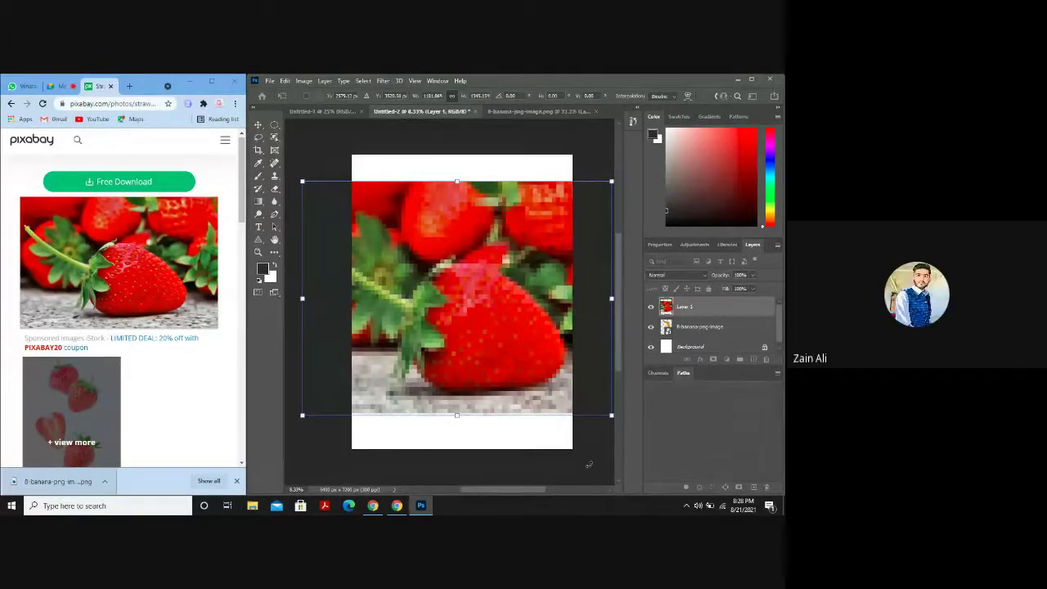
key("Return")
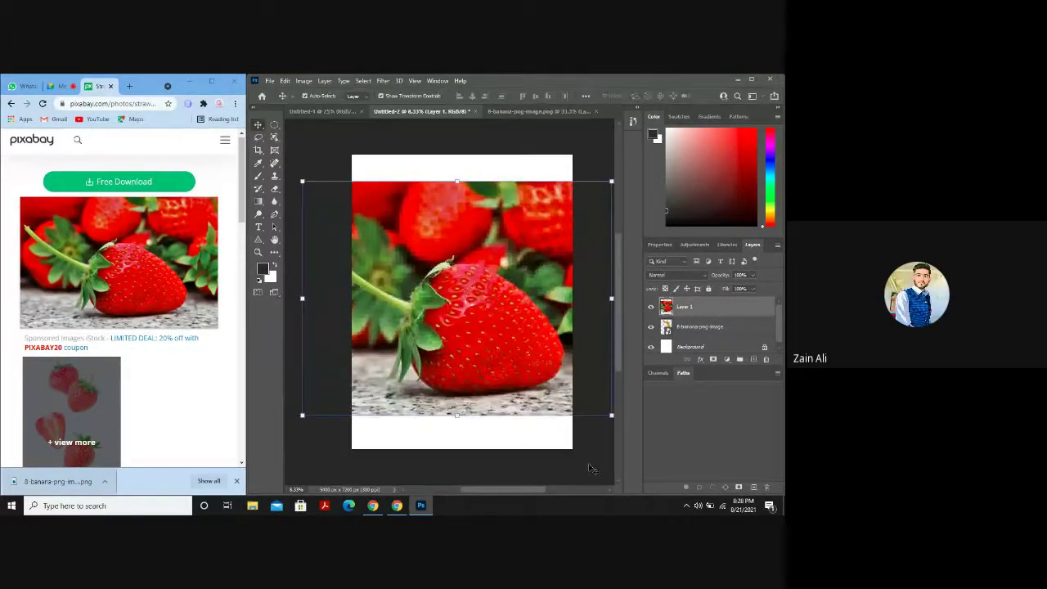
left_click(592, 469)
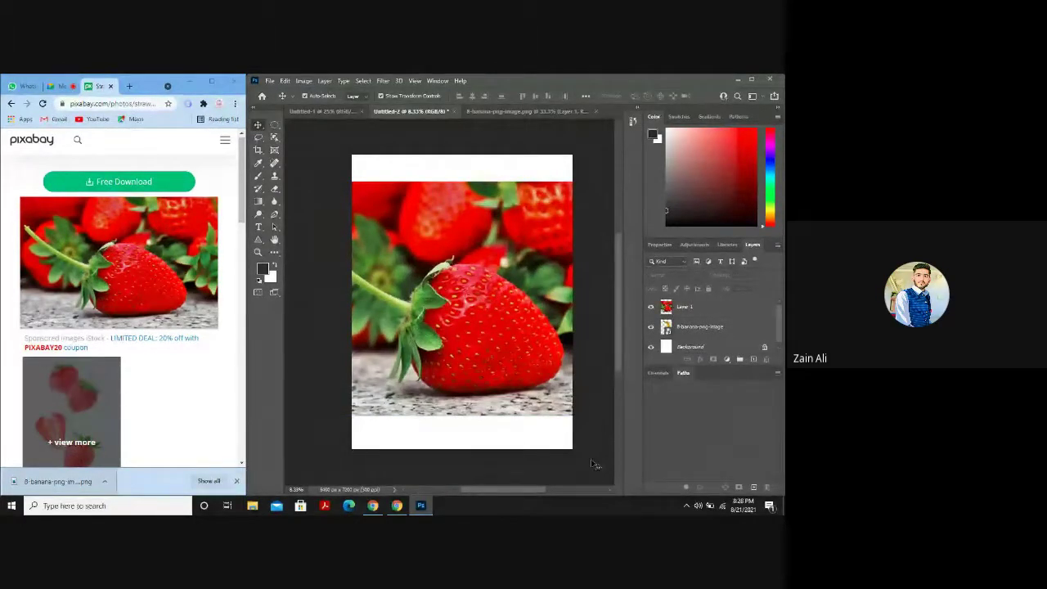
Clip the strawberry layer to the banana layer and release the clipping mask again.
left_click(702, 316, "alt")
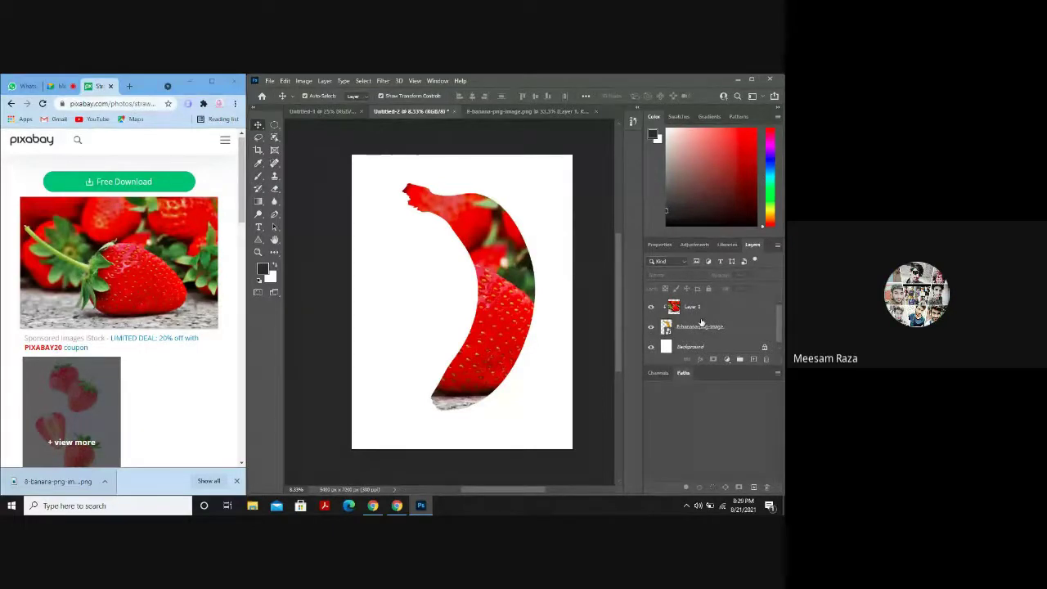
left_click(701, 322, "alt")
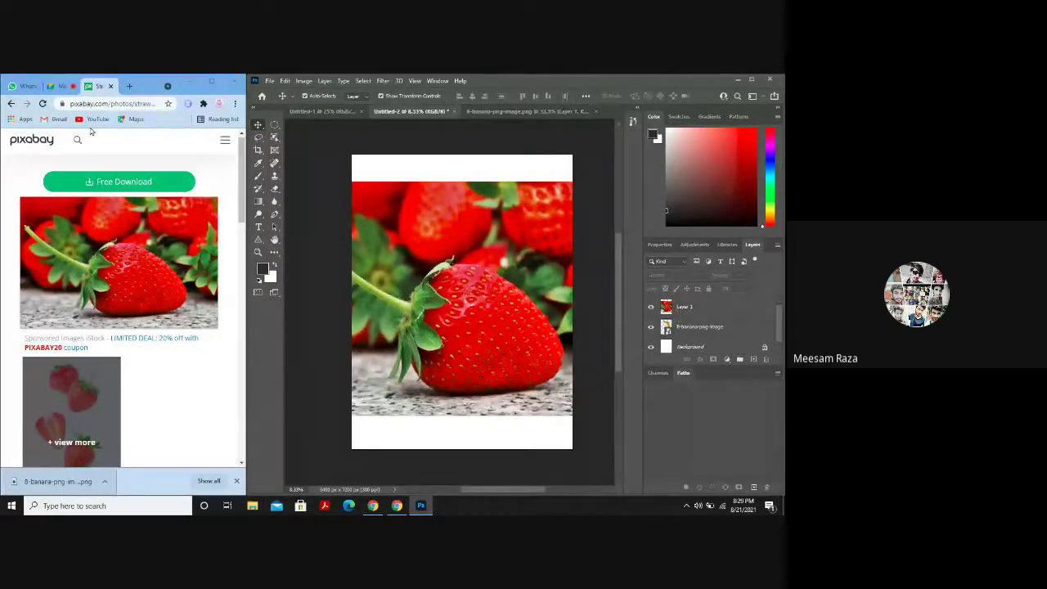
Switch to Google Meet in the browser and admit the person waiting to join the call.
left_click(62, 85)
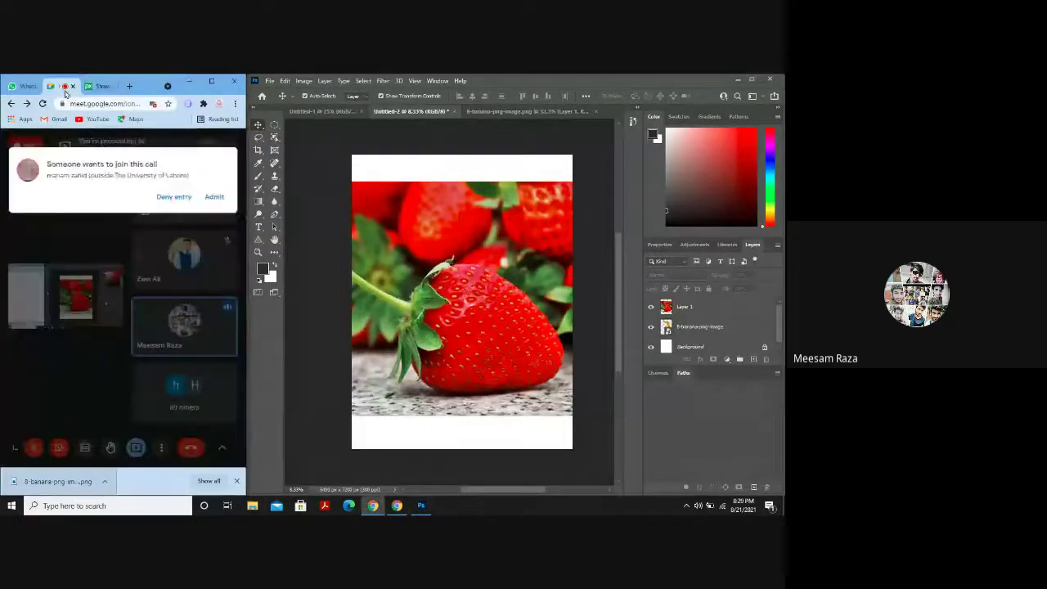
left_click(214, 188)
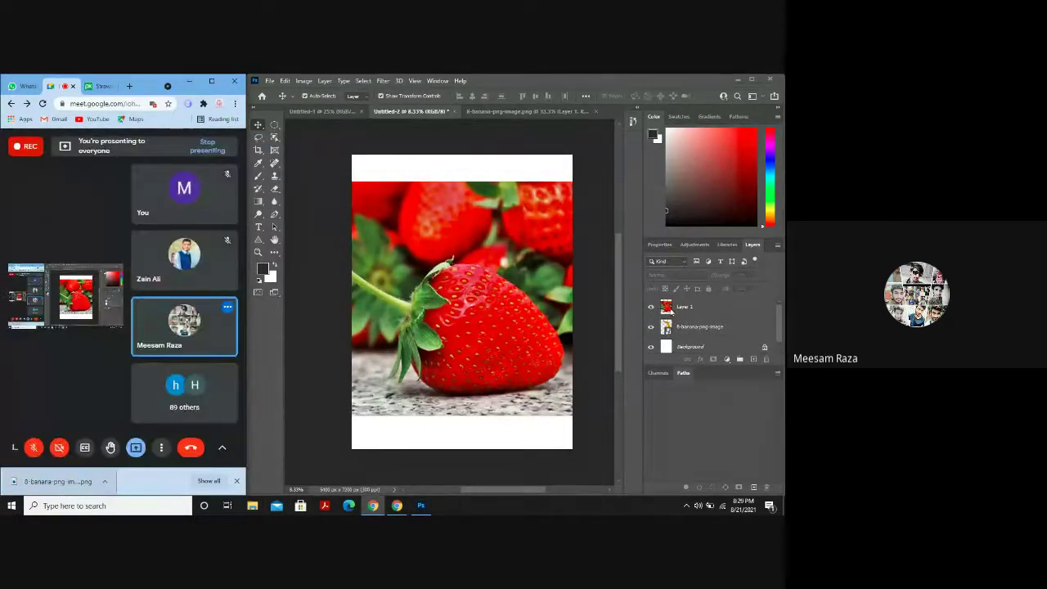
Clip the strawberry layer to the banana layer once more and admit the next waiting participant to the call.
left_click(689, 316)
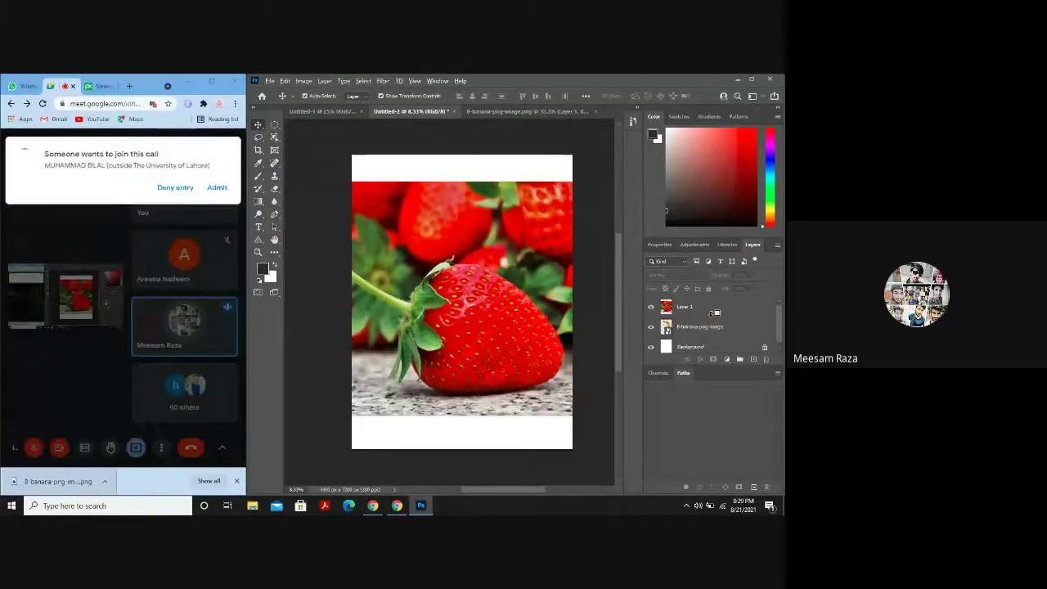
left_click(714, 316, "alt")
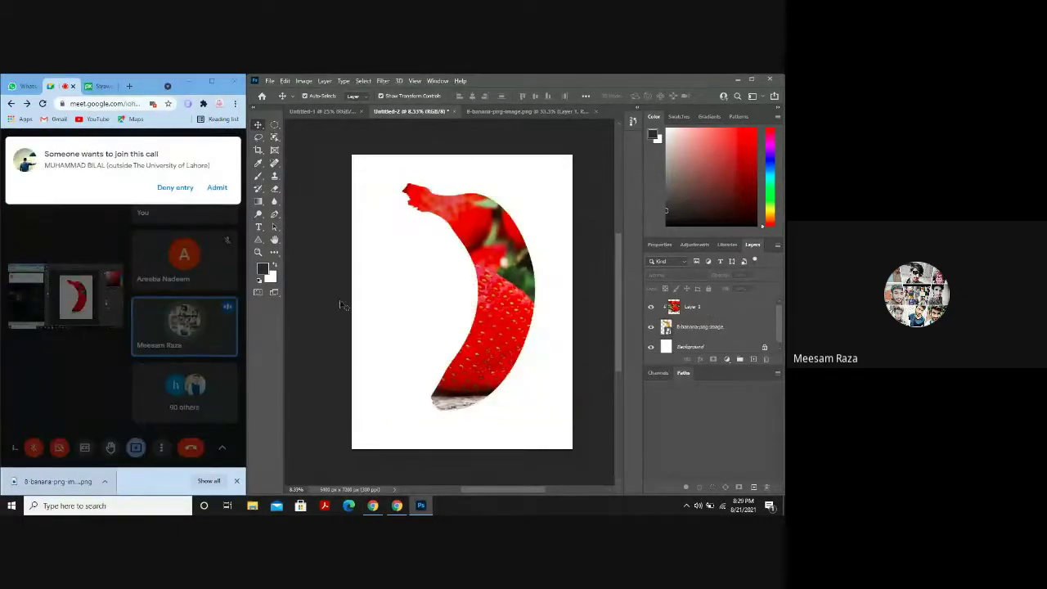
left_click(222, 194)
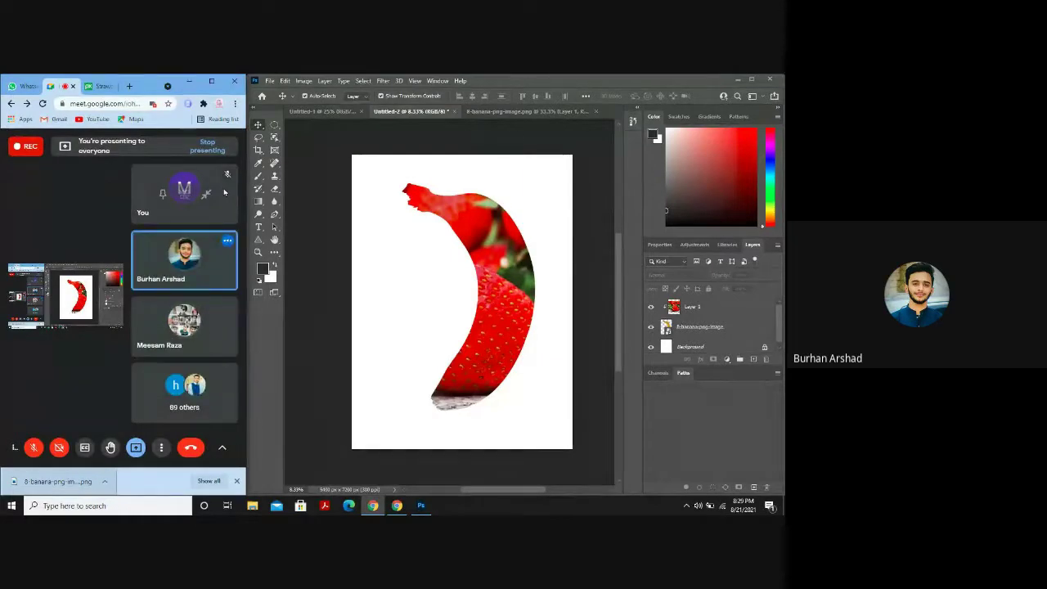
Release the strawberry layer from its clipping mask on the banana.
left_click(502, 319)
left_click_drag(502, 318, 423, 431)
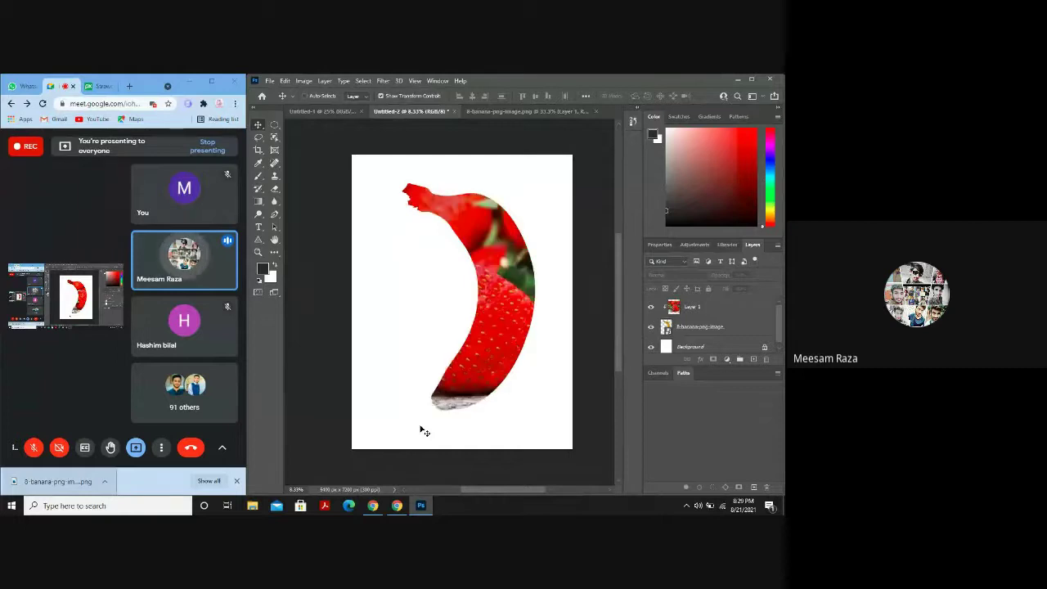
key("ctrl+alt+g")
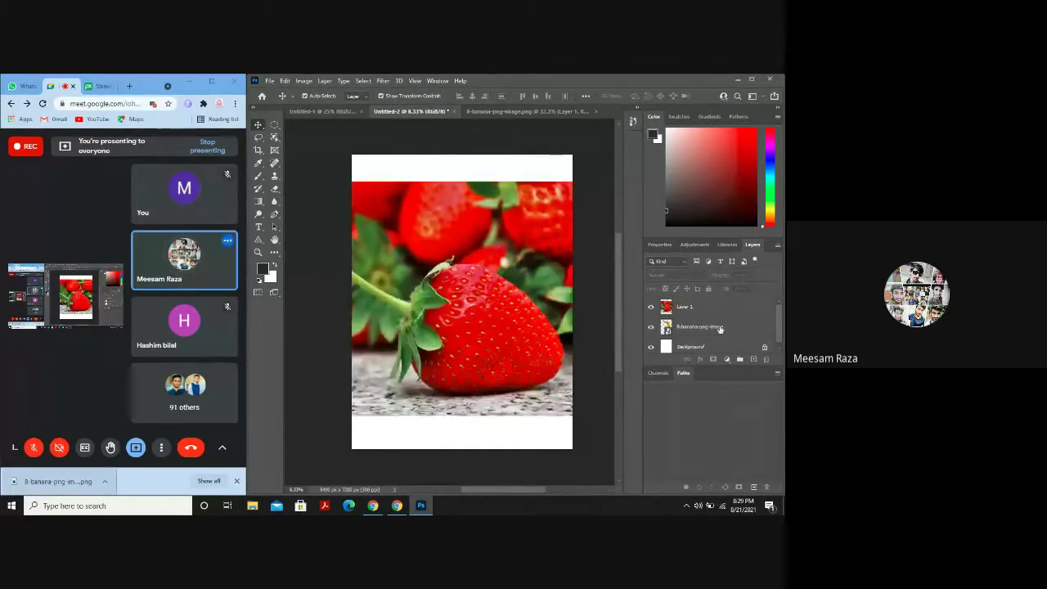
Try clipping the banana layer to the strawberry layer by moving it above, and restore the unclipped layers to their original order.
left_click_drag(697, 327, 719, 307)
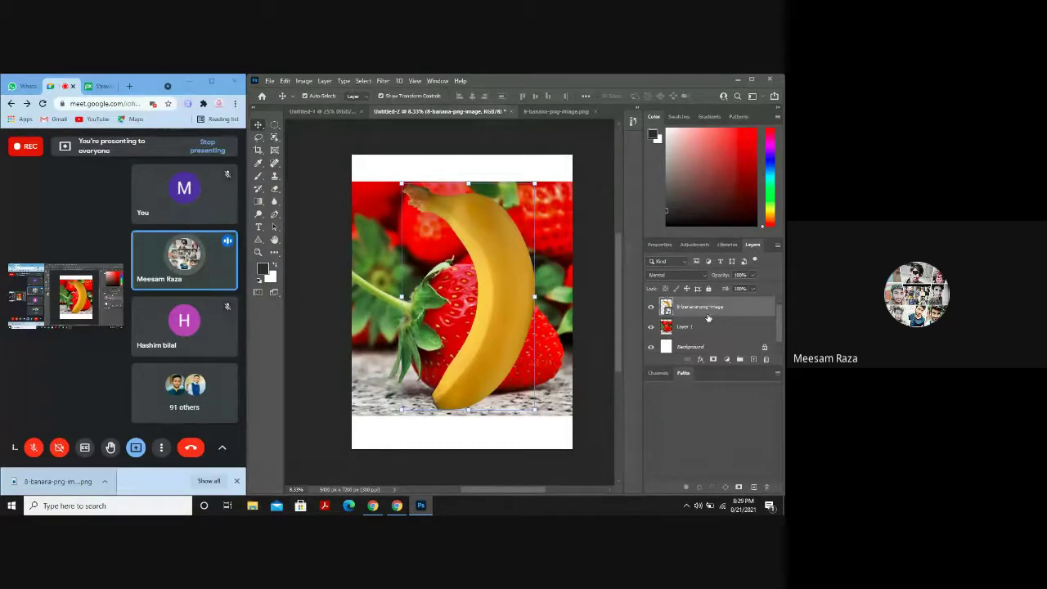
left_click(707, 318, "alt")
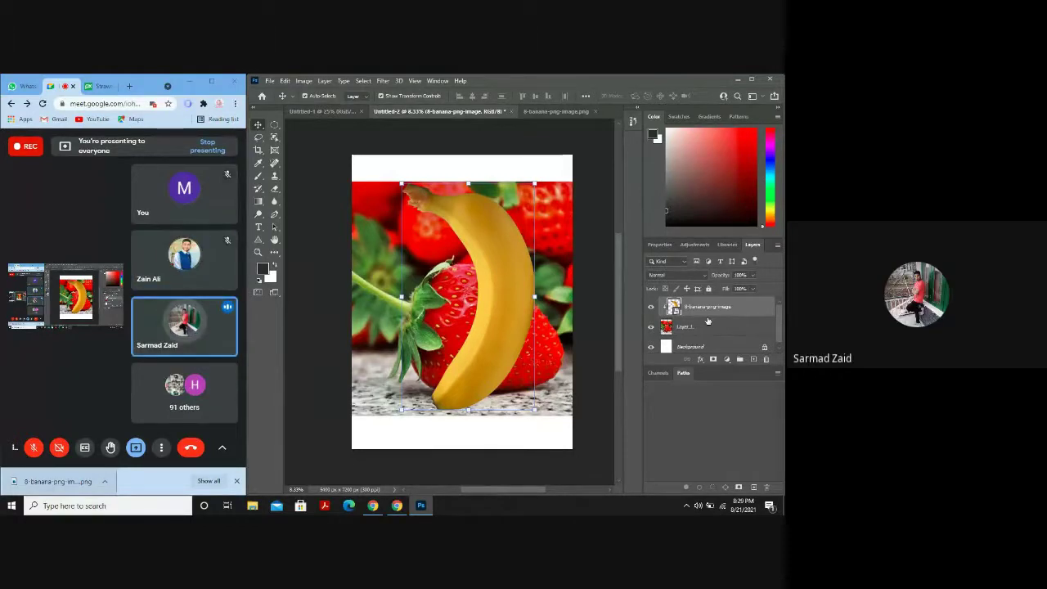
left_click(708, 319, "alt")
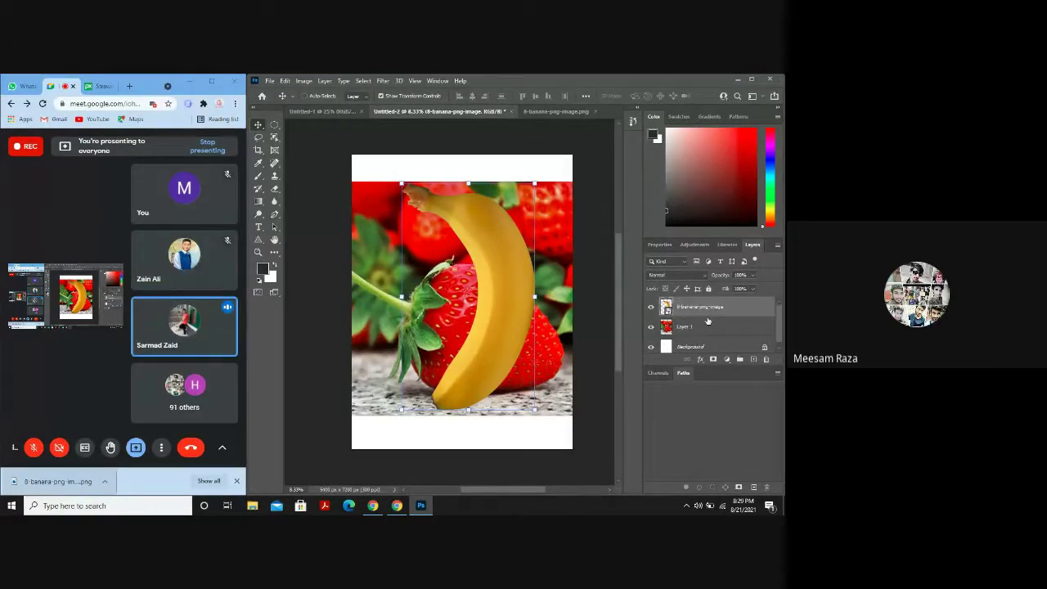
key("ctrl+bracketleft")
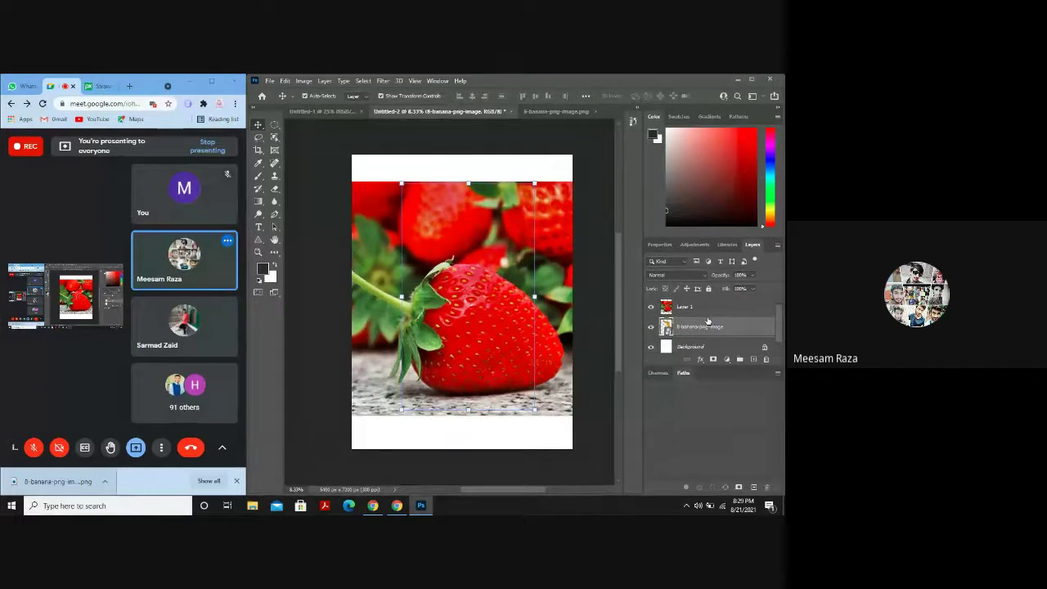
Undo the strawberry layer's previous enlargement and scale it up again until it covers the whole banana.
key("ctrl+z")
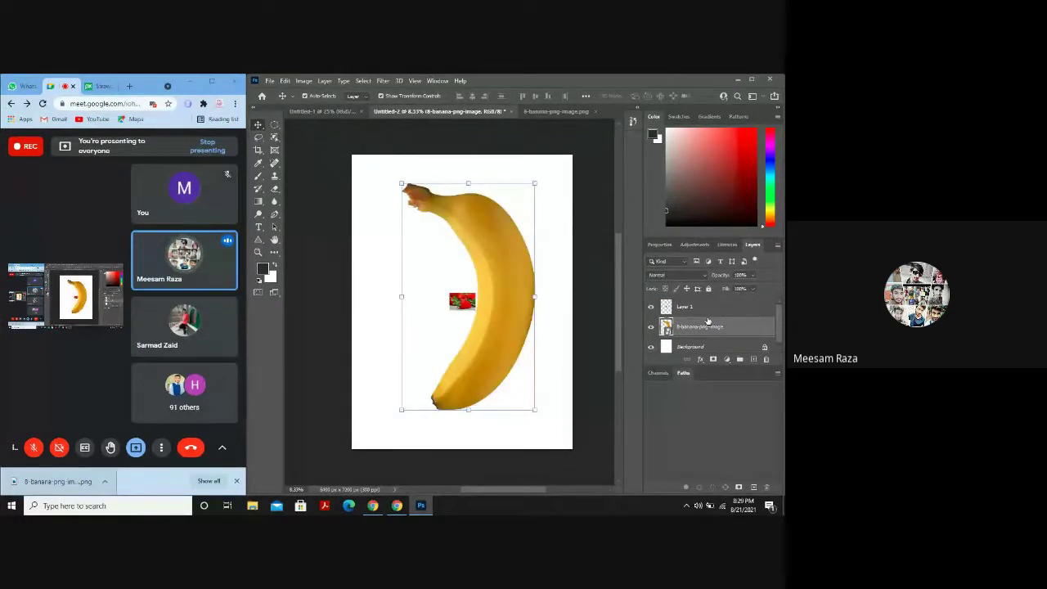
left_click(456, 310)
key("ctrl+t")
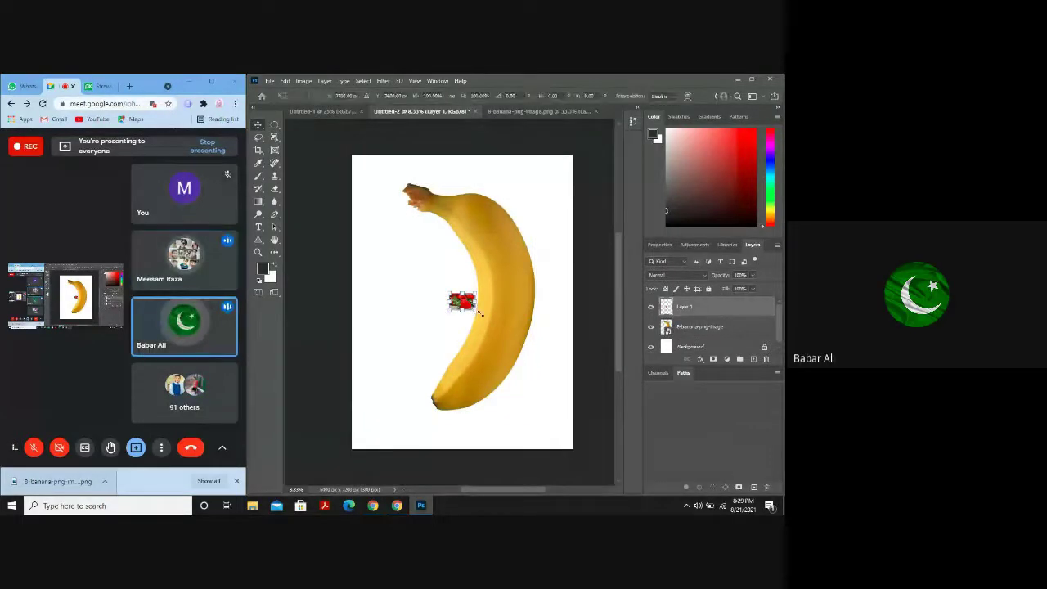
left_click_drag(480, 314, 582, 382)
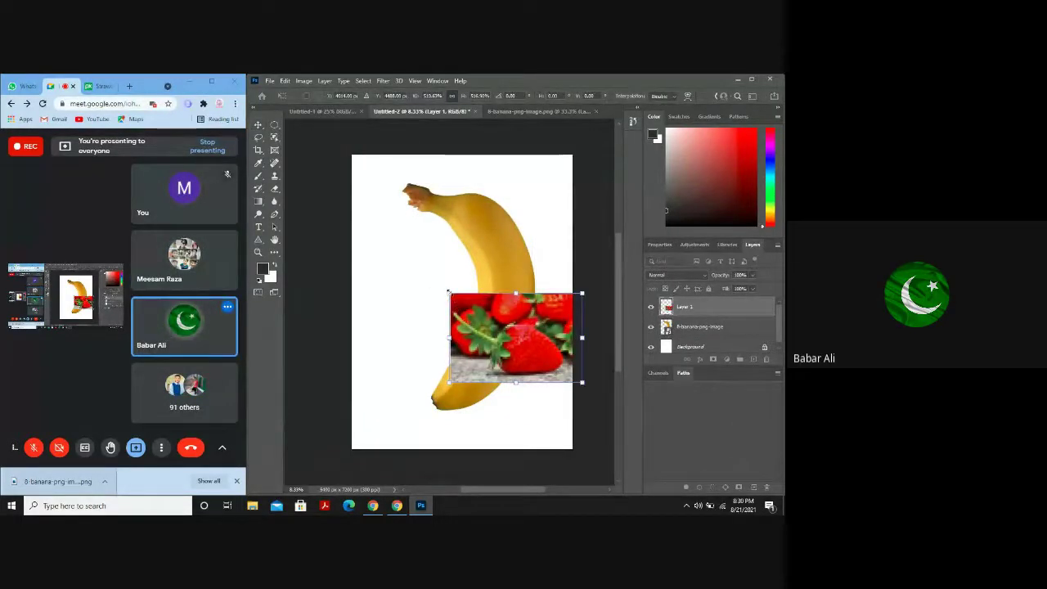
left_click_drag(448, 291, 288, 175)
left_click_drag(589, 388, 611, 430)
left_click_drag(483, 401, 476, 397)
left_click_drag(499, 491, 492, 493)
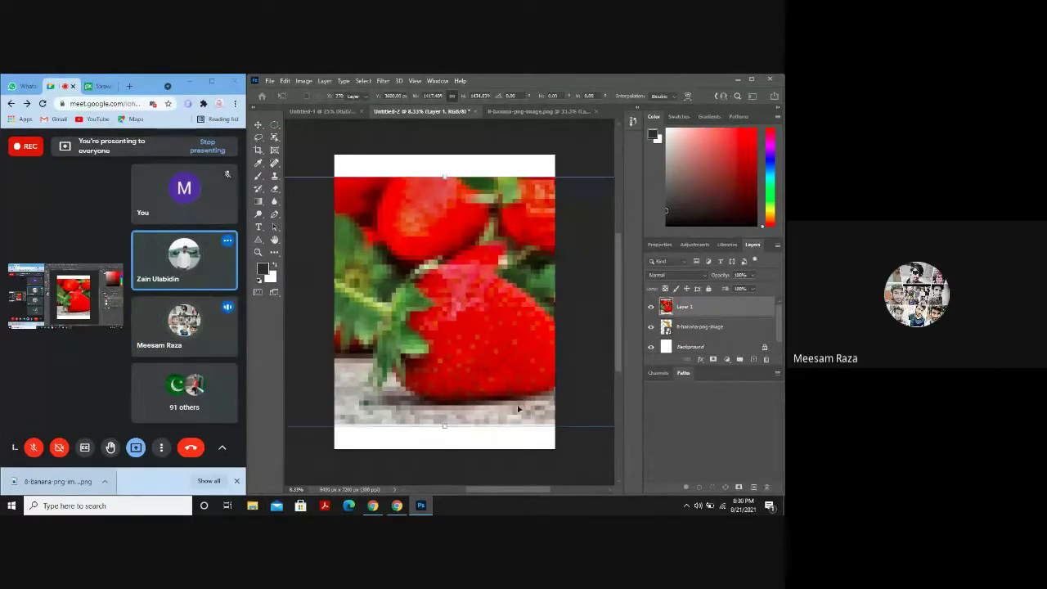
key("Return")
left_click(514, 442)
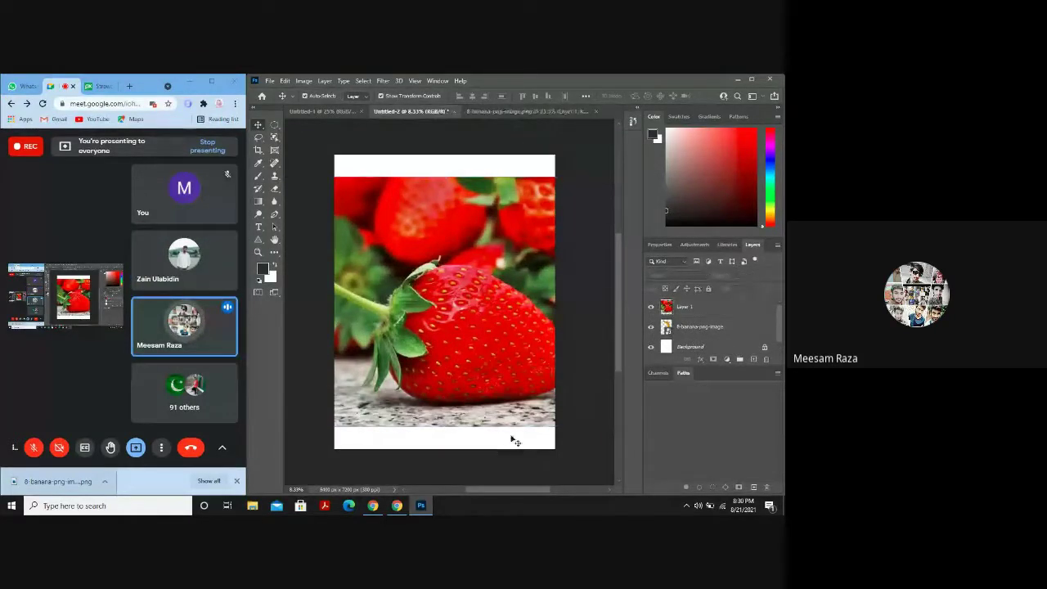
Clip the strawberry layer to the banana layer and shift the photo up and to the left within the banana shape.
left_click(723, 316)
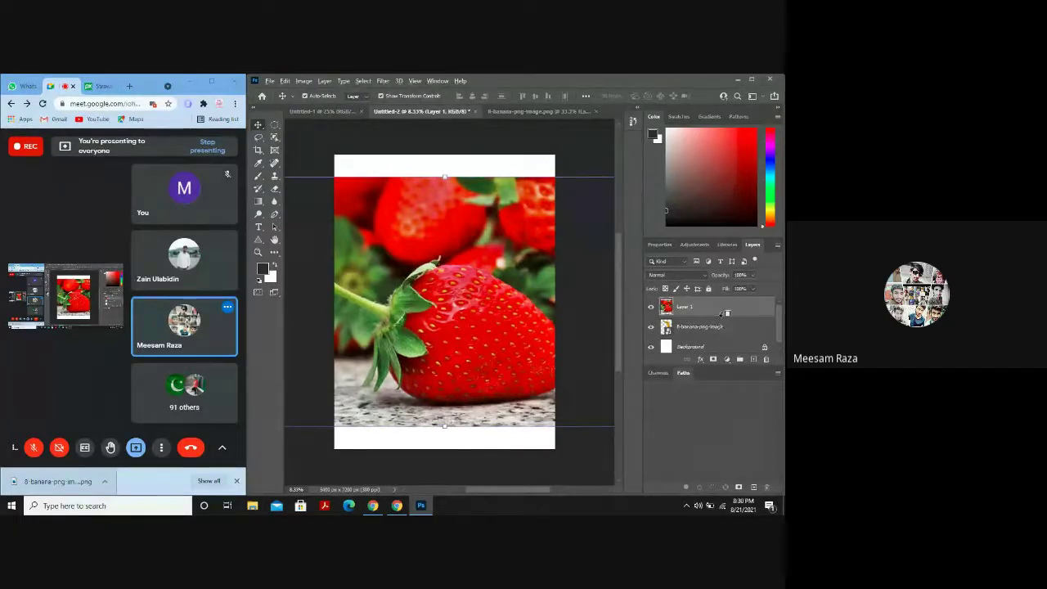
left_click(725, 316, "alt")
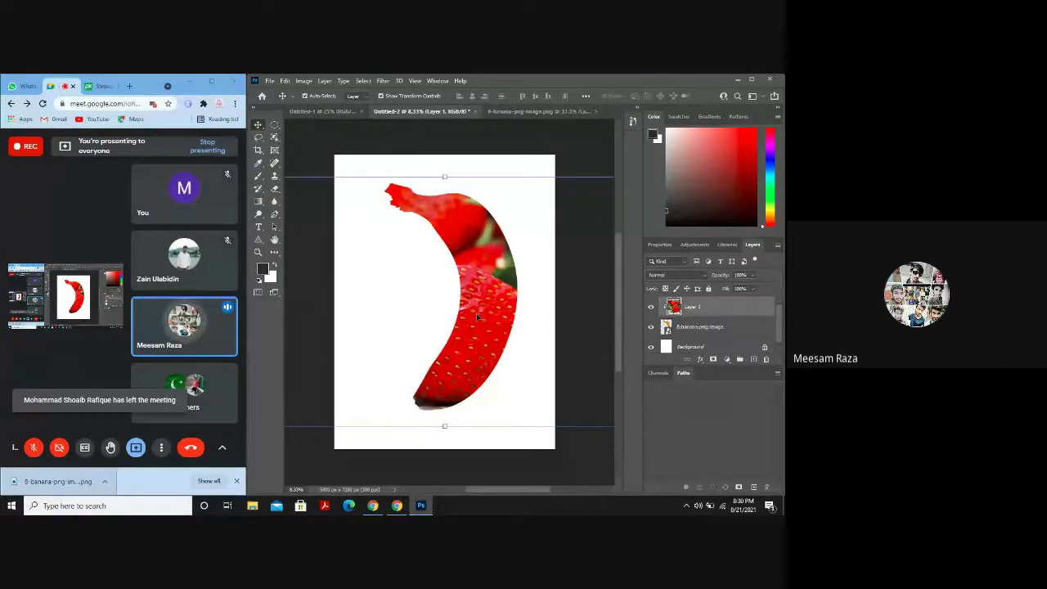
left_click_drag(477, 313, 455, 297)
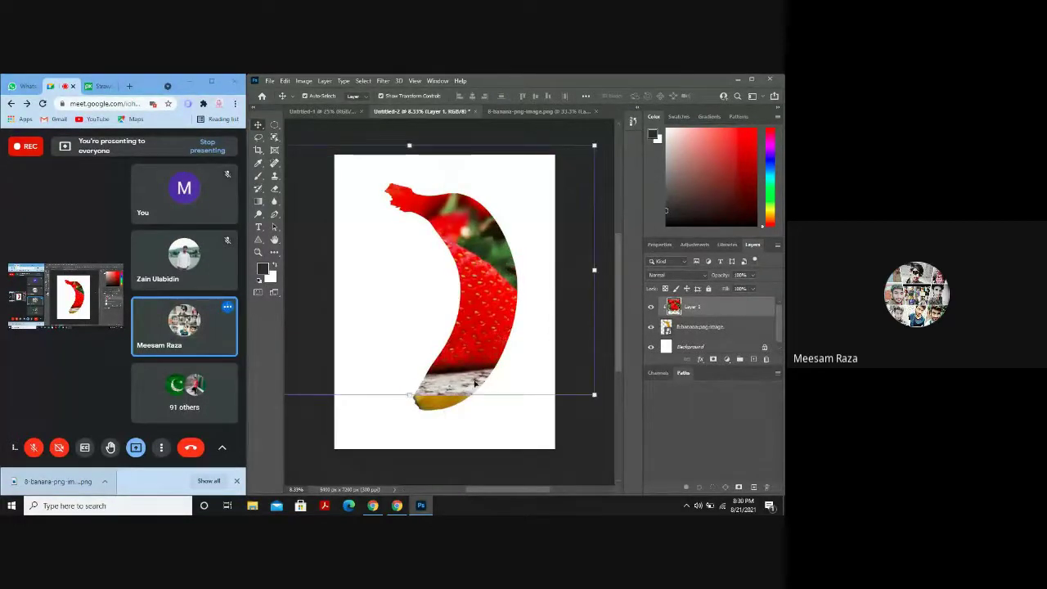
Scale up and reposition the clipped strawberry layer so that it fills the entire banana shape.
left_click_drag(594, 395, 620, 422)
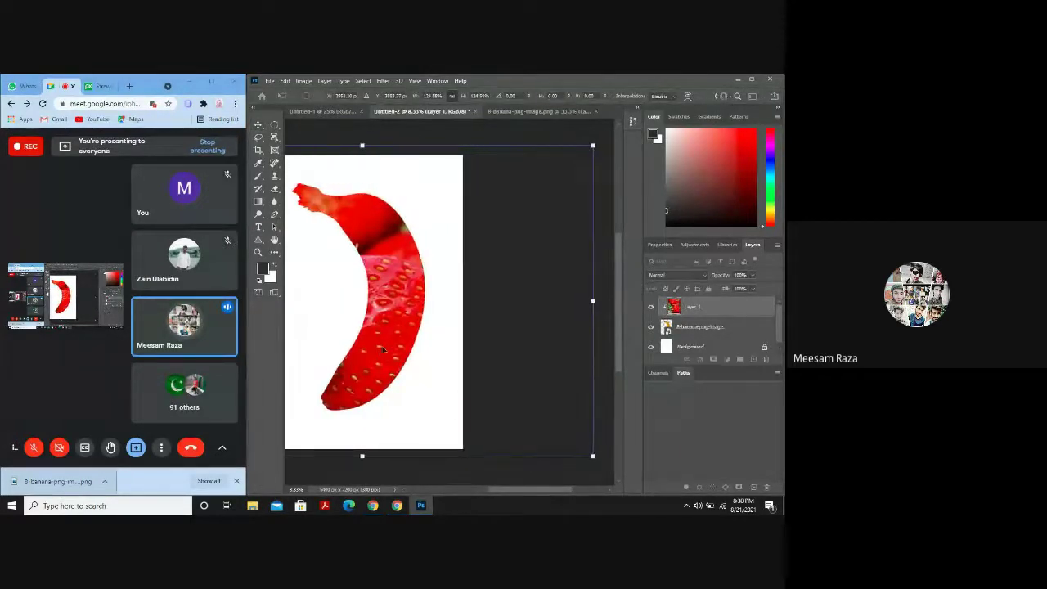
mouse_move(383, 348)
left_mouse_down()
mouse_move(395, 311)
mouse_move(413, 317)
mouse_move(385, 345)
left_mouse_up()
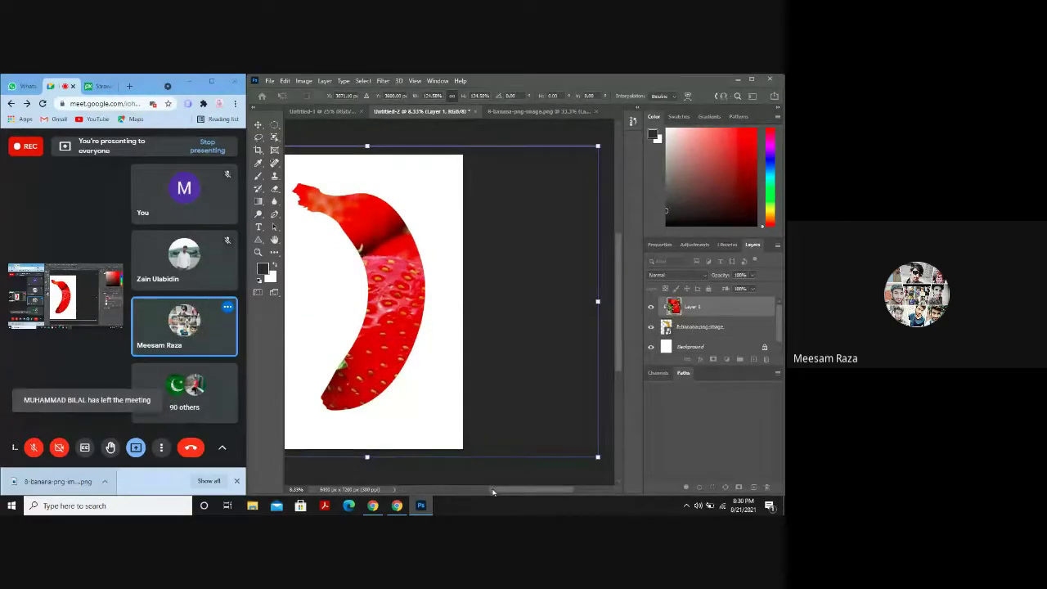
left_click_drag(493, 491, 451, 489)
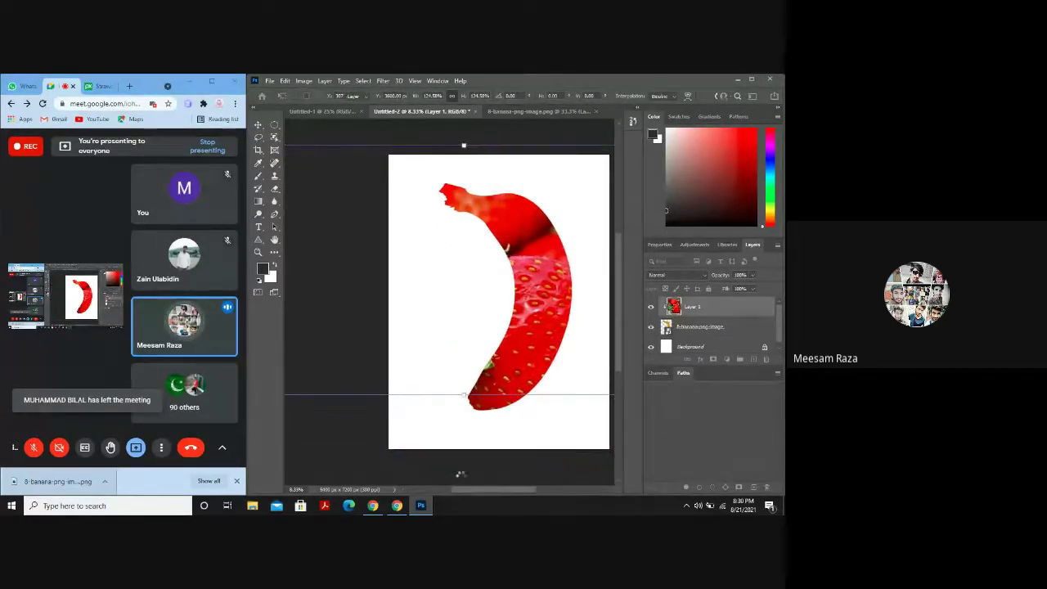
key("Return")
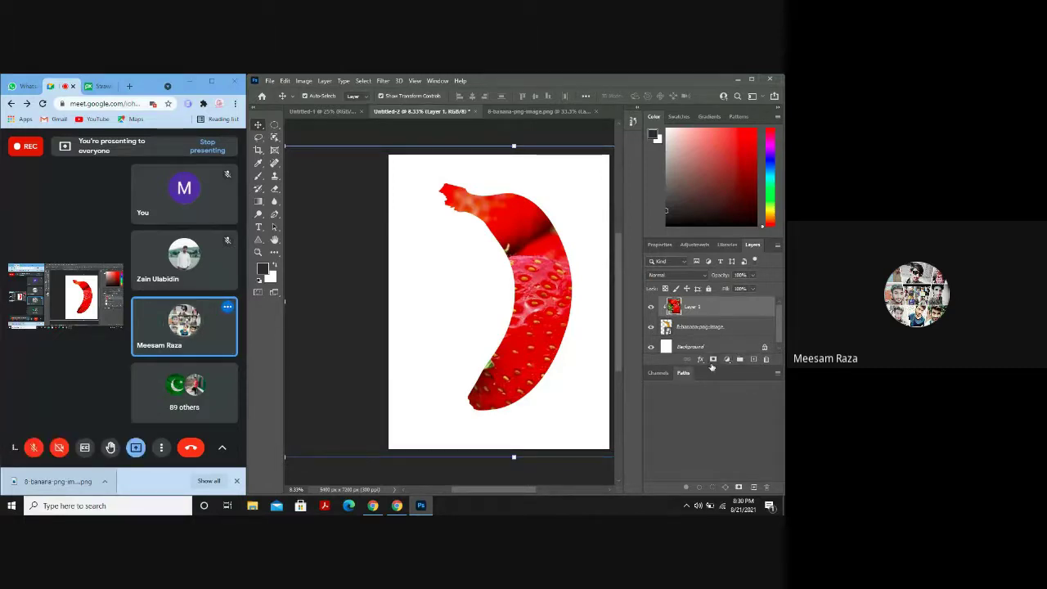
Try adding a layer mask to the clipped strawberry layer, undo it, and look over the layer's available commands.
left_click_drag(708, 368, 708, 426)
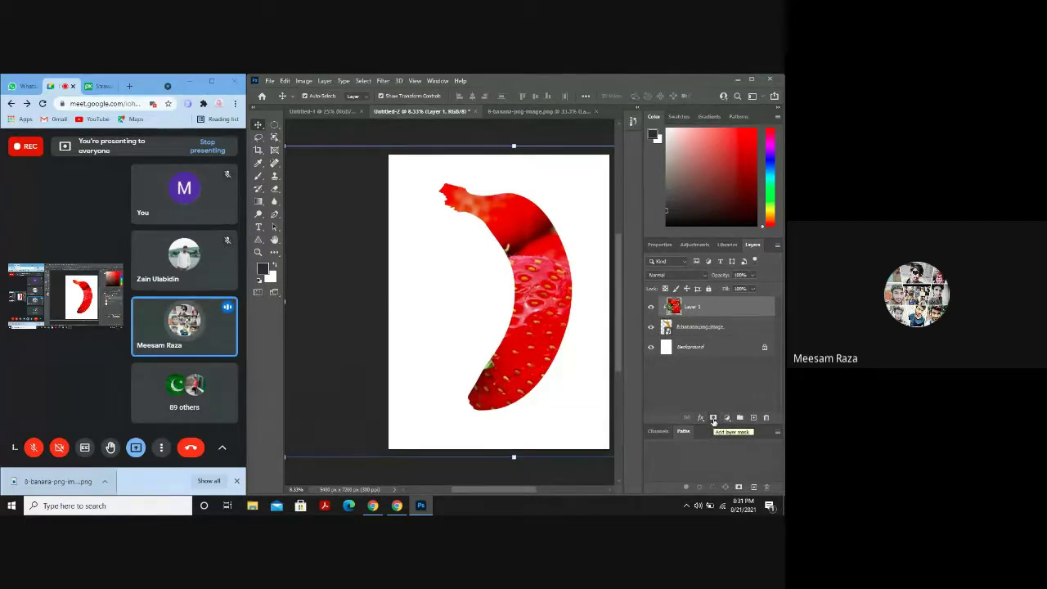
left_click(713, 418)
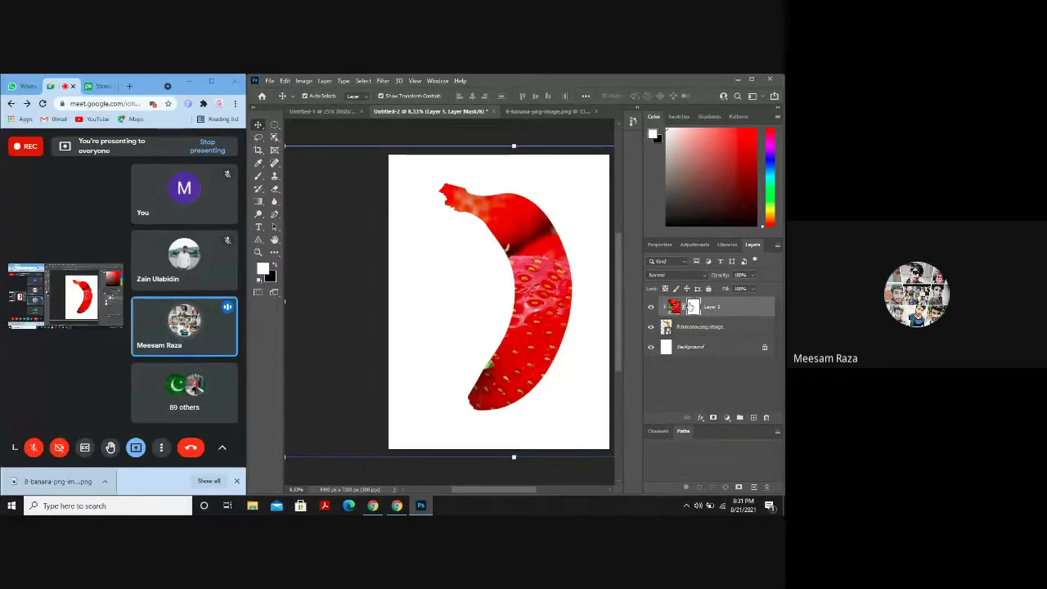
key("ctrl+z")
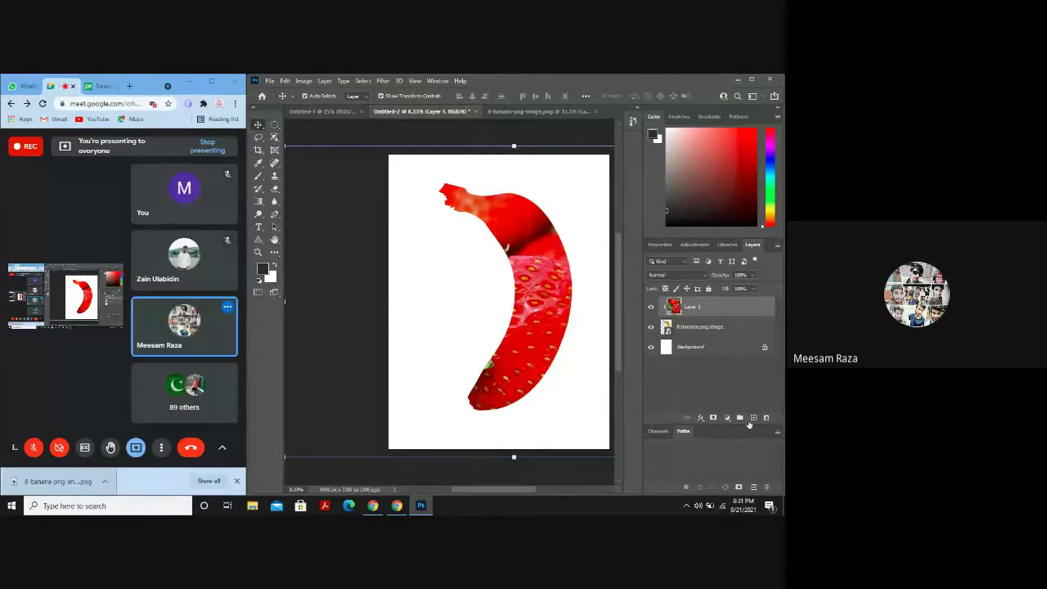
right_click(699, 315)
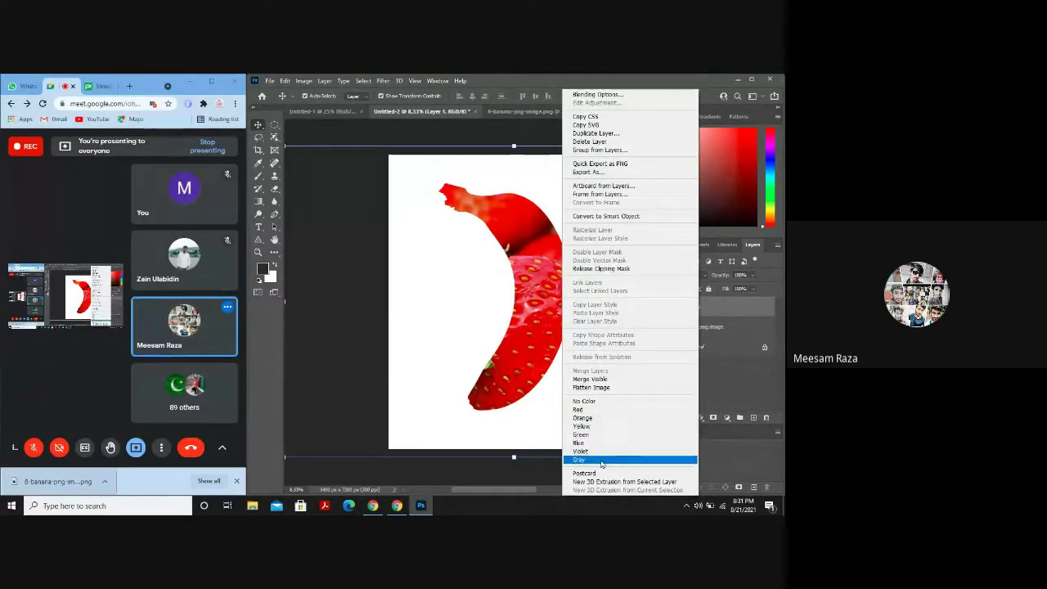
left_click(719, 345)
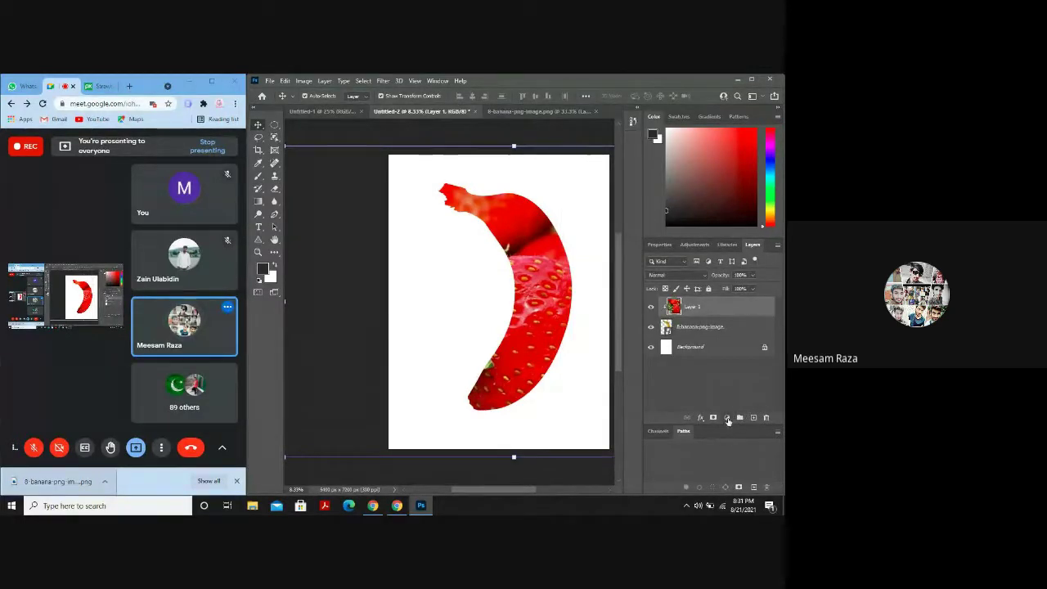
Add a lime (#d1fe00) Solid Color fill layer above the strawberry layer and preview blend modes on it.
left_click(728, 418)
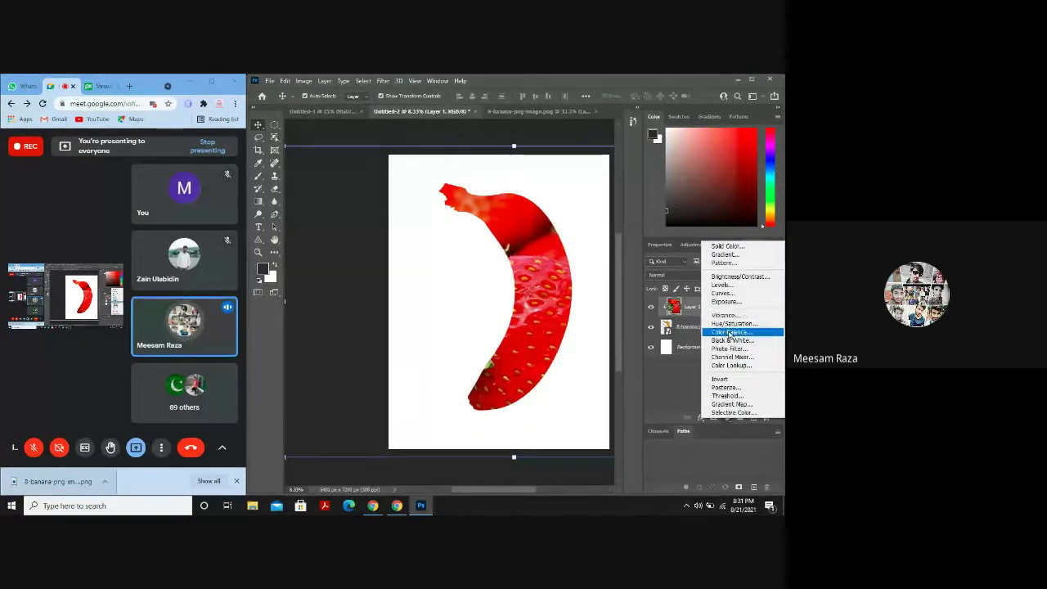
left_click(726, 246)
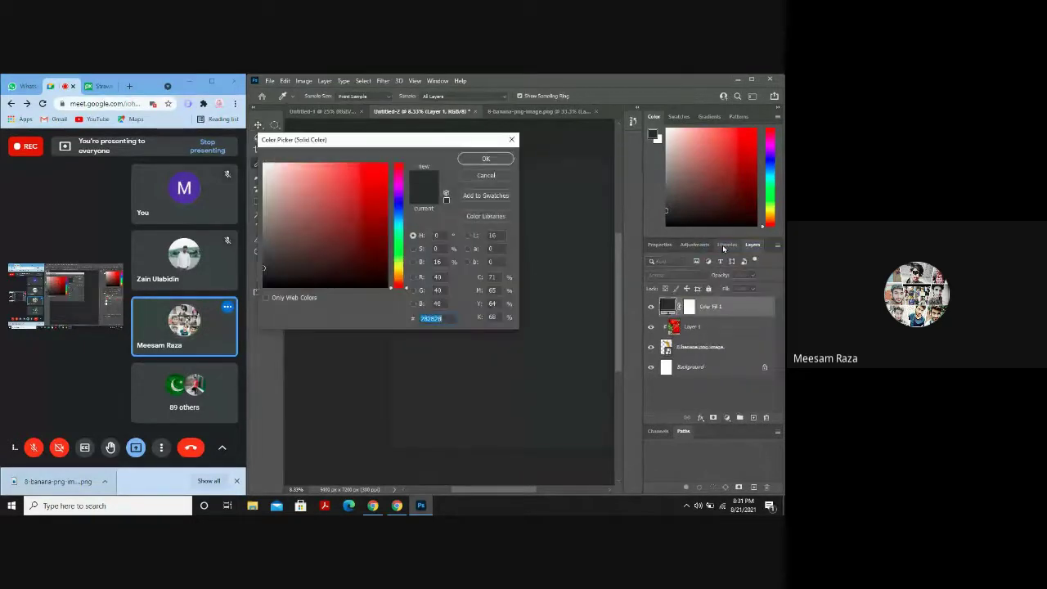
left_click_drag(396, 140, 219, 153)
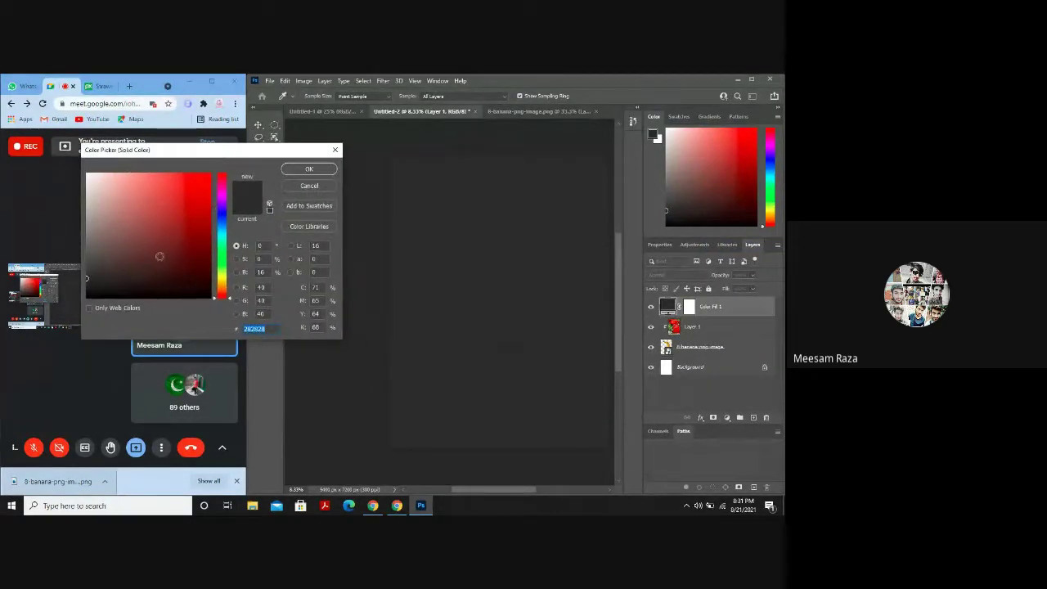
left_click_drag(92, 279, 230, 177)
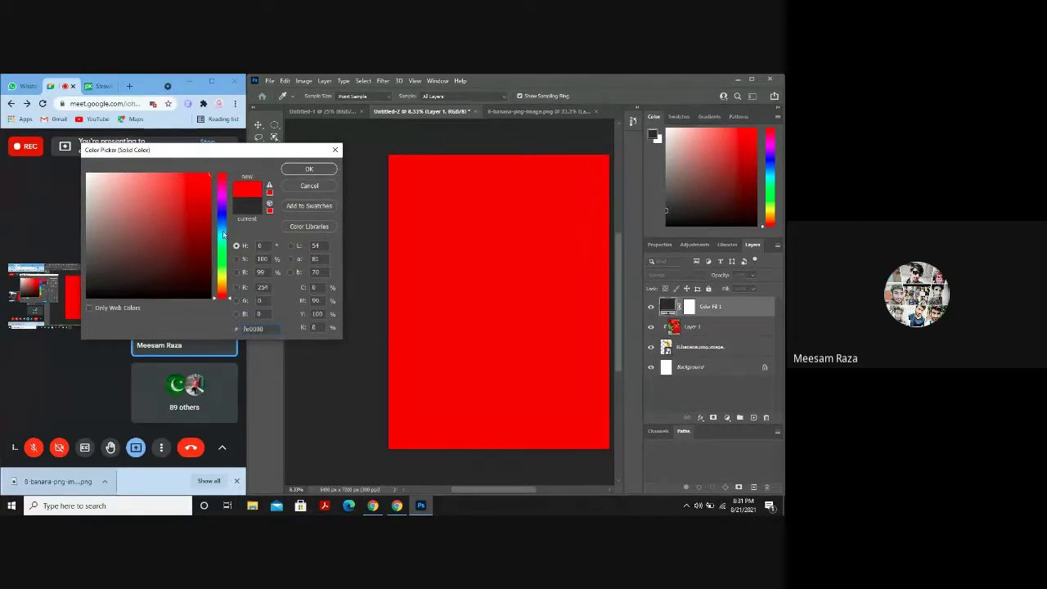
left_click_drag(225, 235, 224, 274)
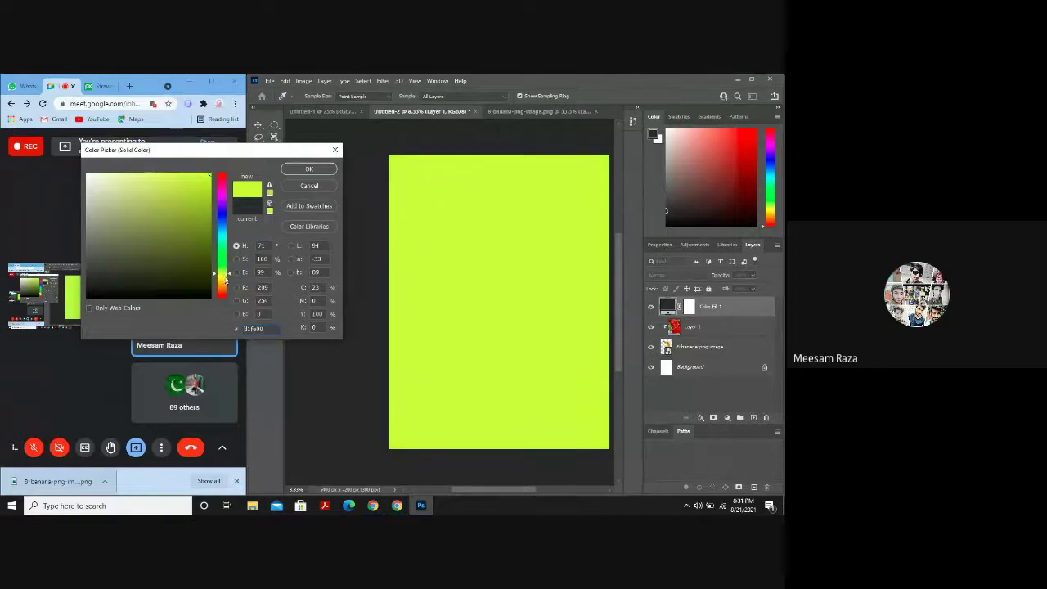
left_click(308, 170)
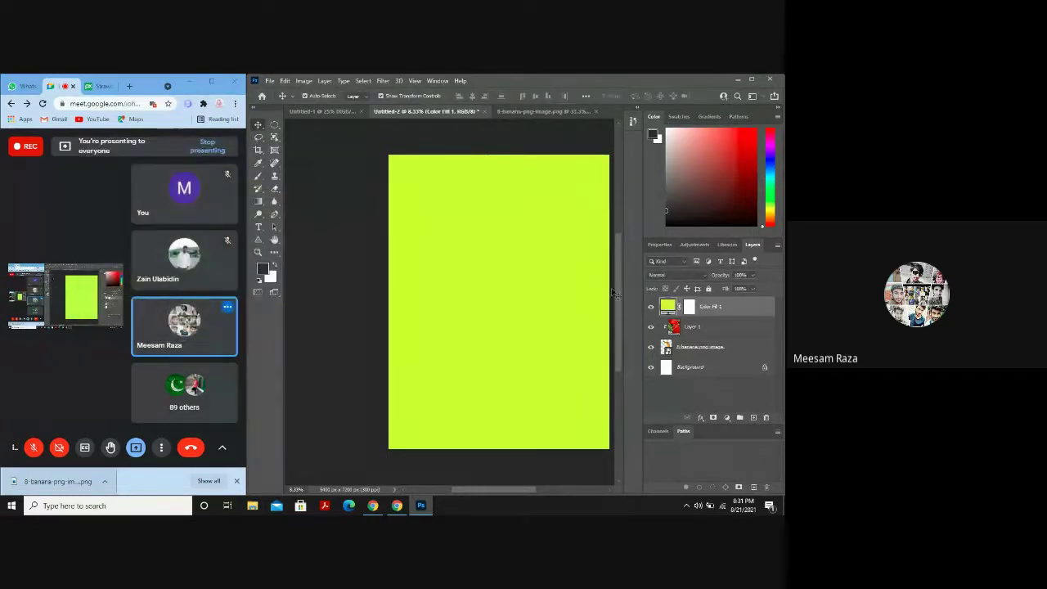
left_click(687, 275)
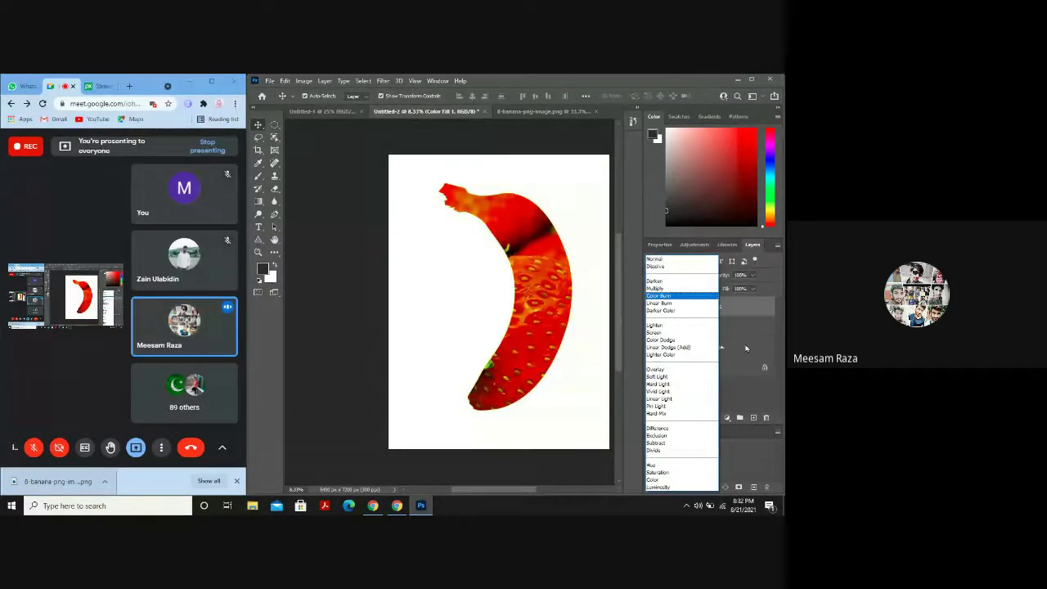
key("Escape")
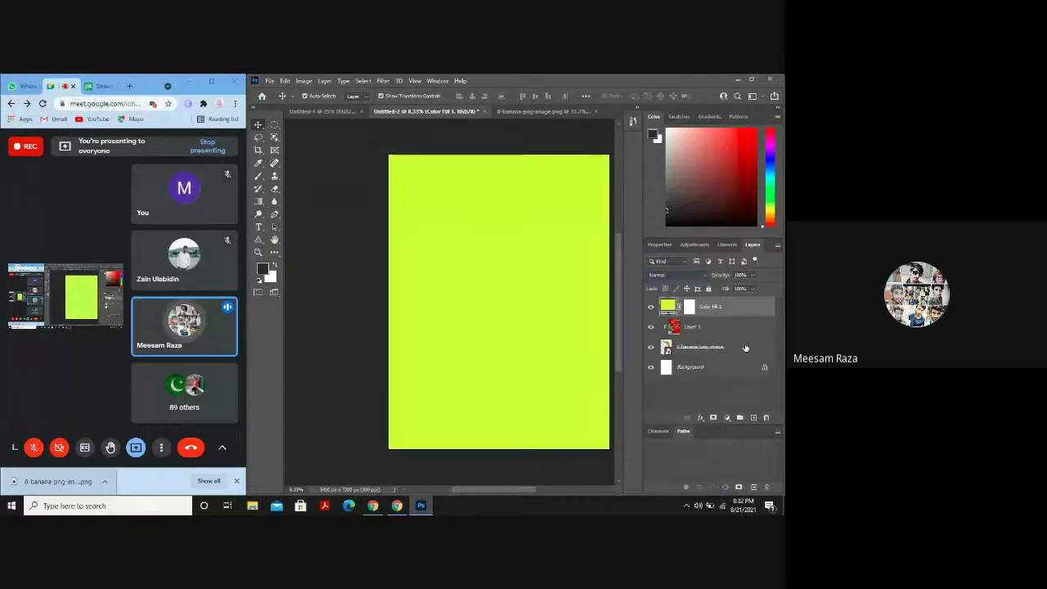
Recolour the fill layer dark reddish brown and set its blend mode to Vivid Light.
double_click(669, 307)
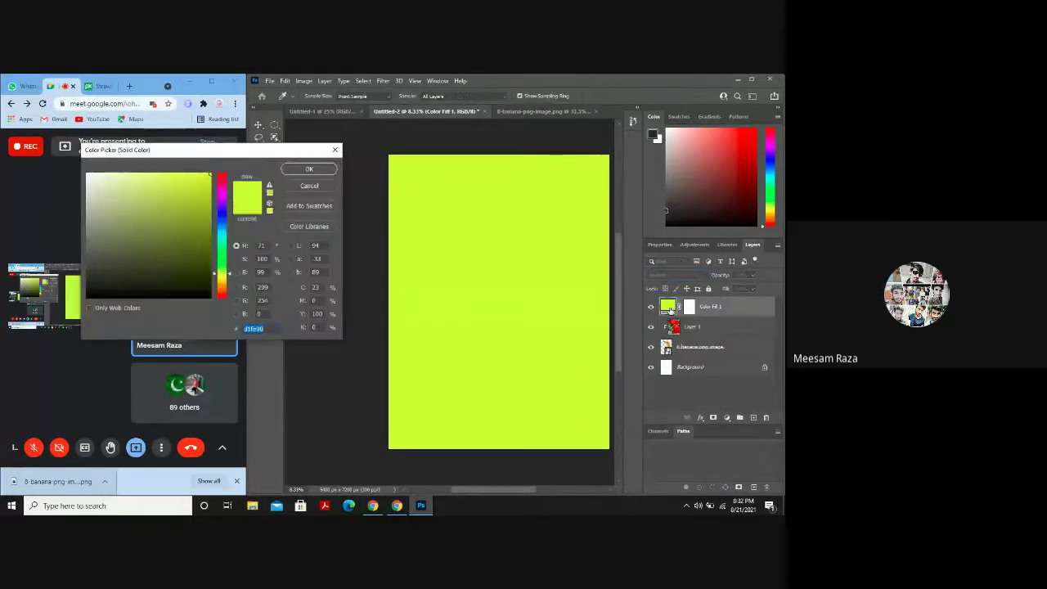
left_click(127, 178)
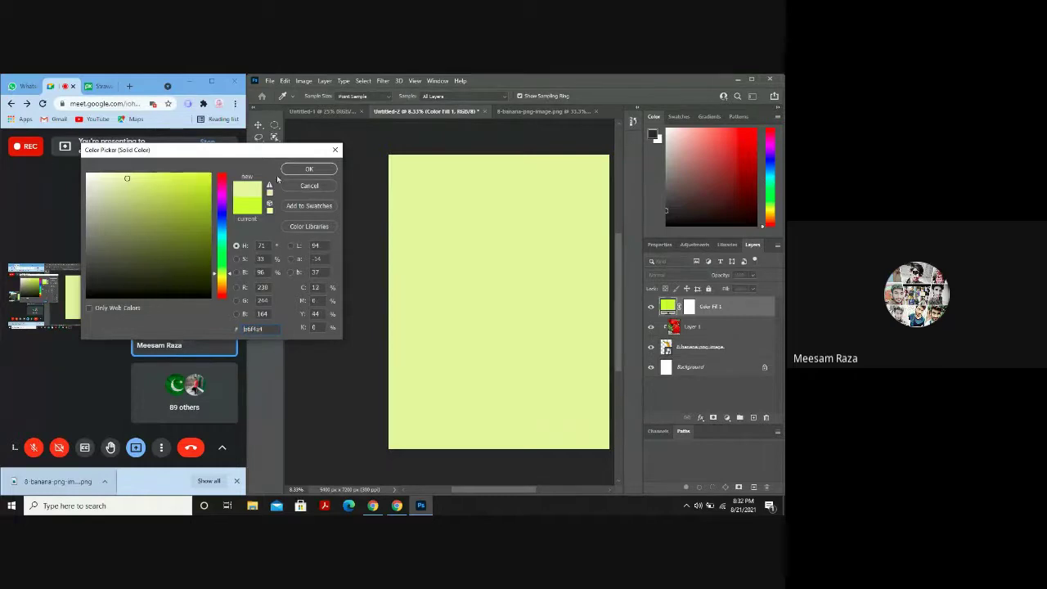
mouse_move(157, 243)
left_mouse_down()
mouse_move(163, 264)
mouse_move(217, 295)
left_mouse_up()
left_click(309, 169)
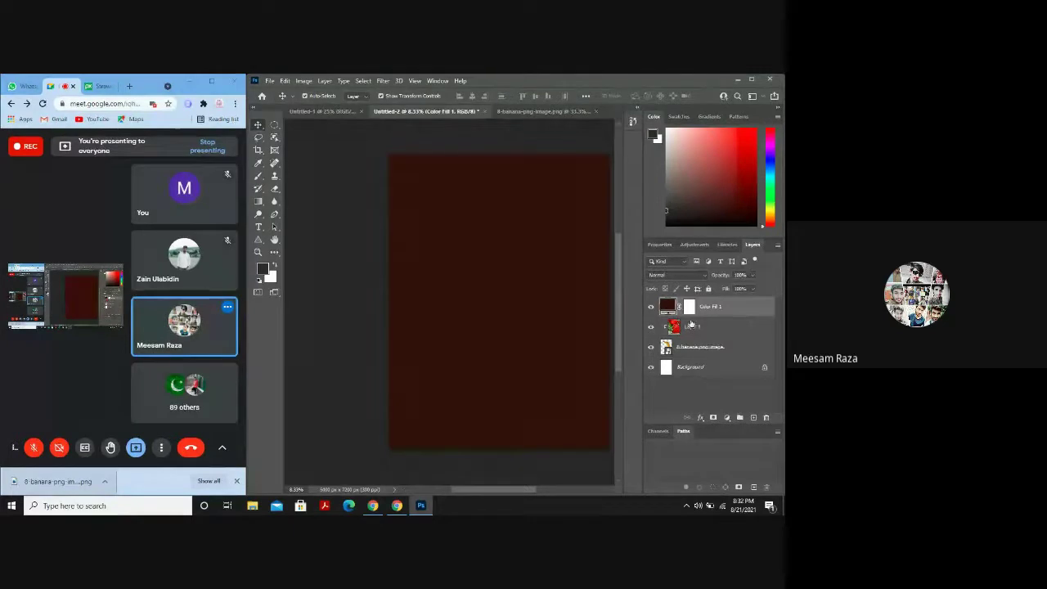
left_click(676, 275)
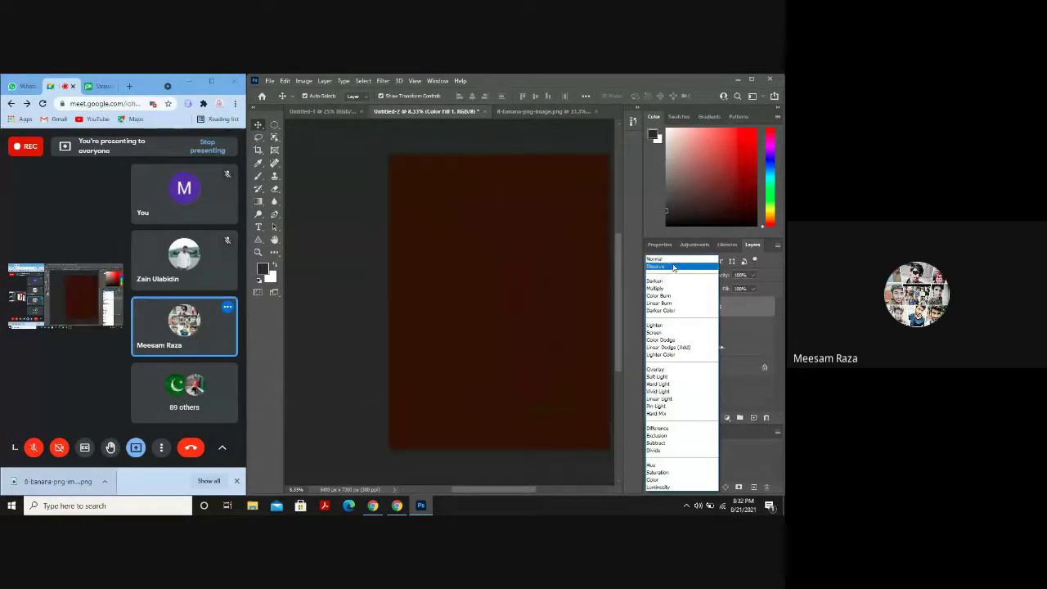
left_click(670, 391)
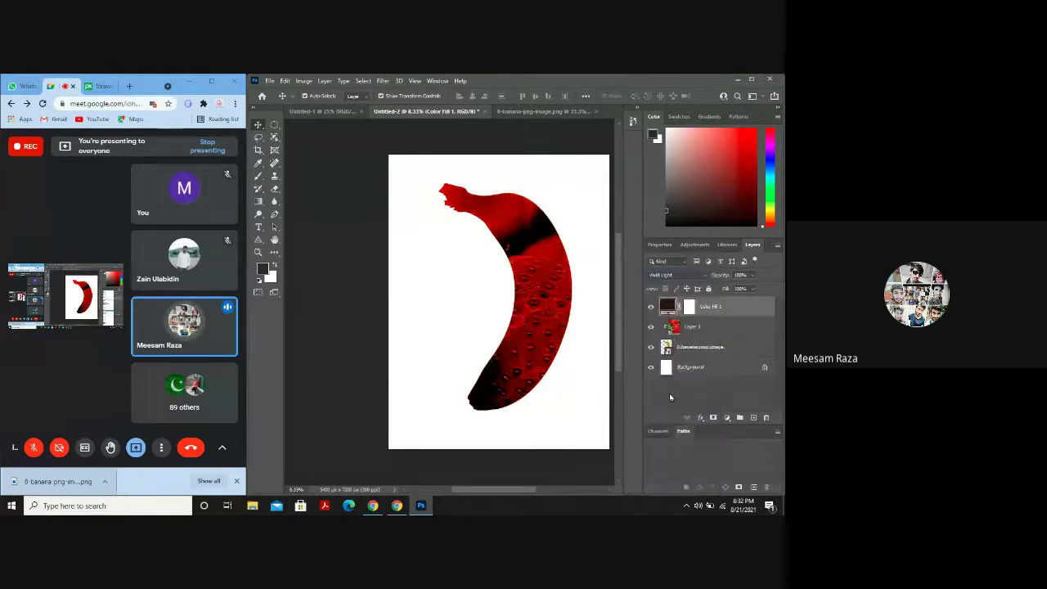
Undo the Vivid Light blend mode, the brown fill layer and the last enlargement of the clipped strawberry layer.
key("ctrl+z")
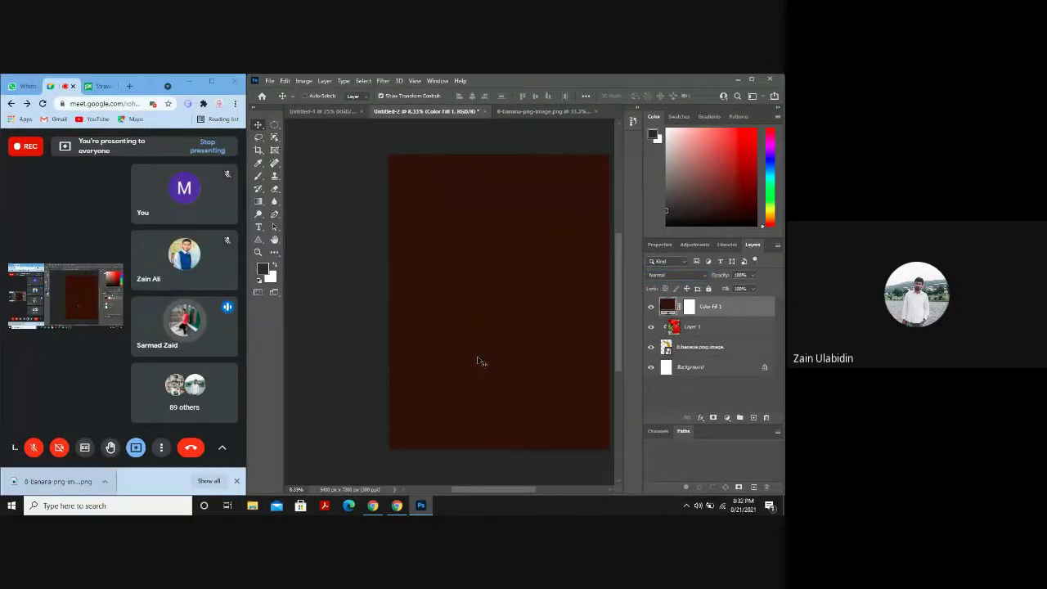
key("ctrl+z")
key("ctrl+z")
key("ctrl+z")
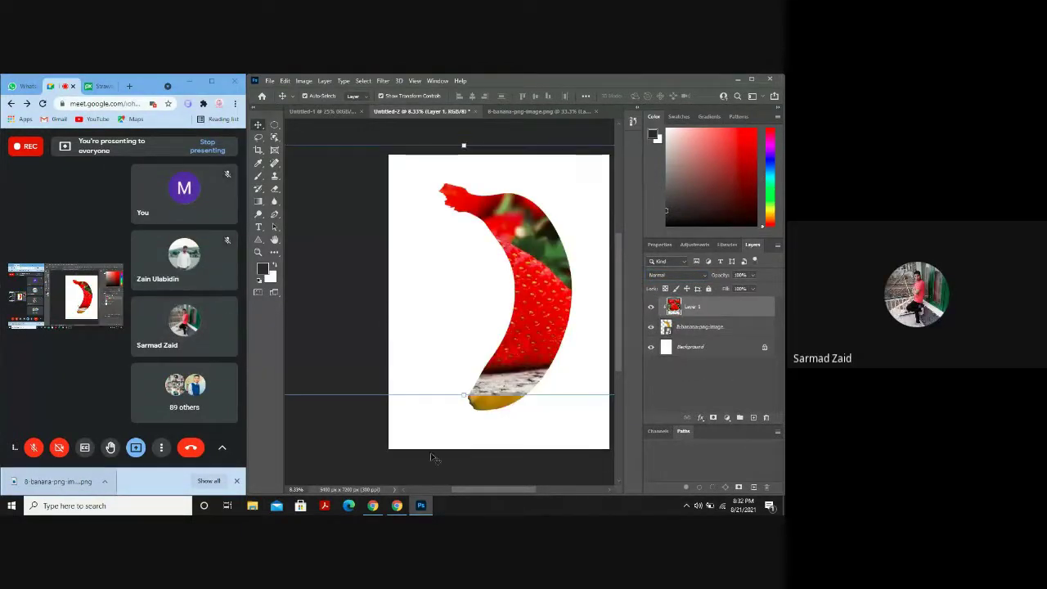
Select the entire canvas and delete the contents of the clipped strawberry layer.
left_click(433, 456)
key("ctrl+a")
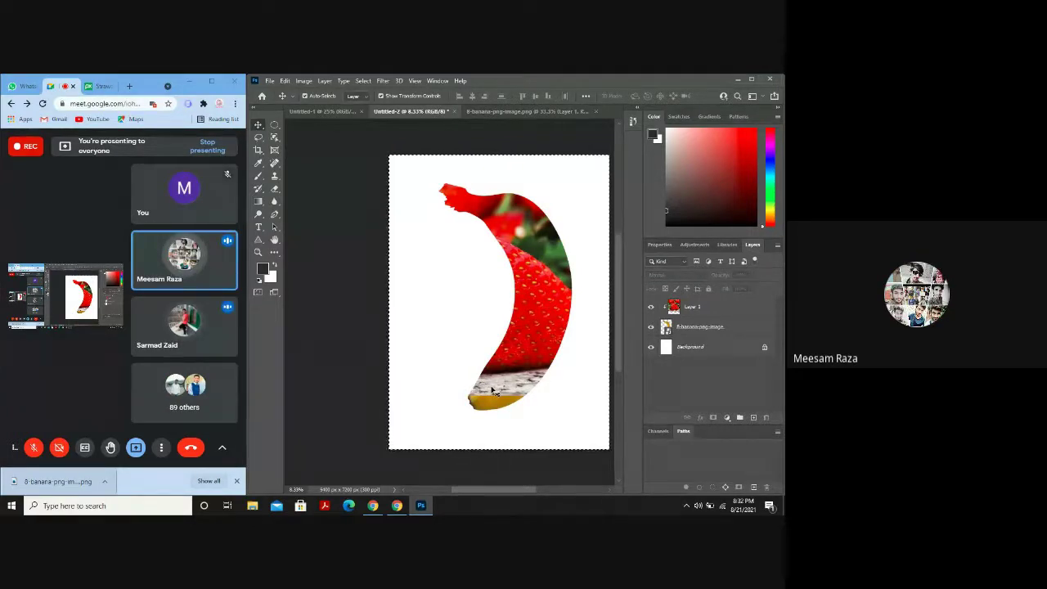
left_click(702, 305)
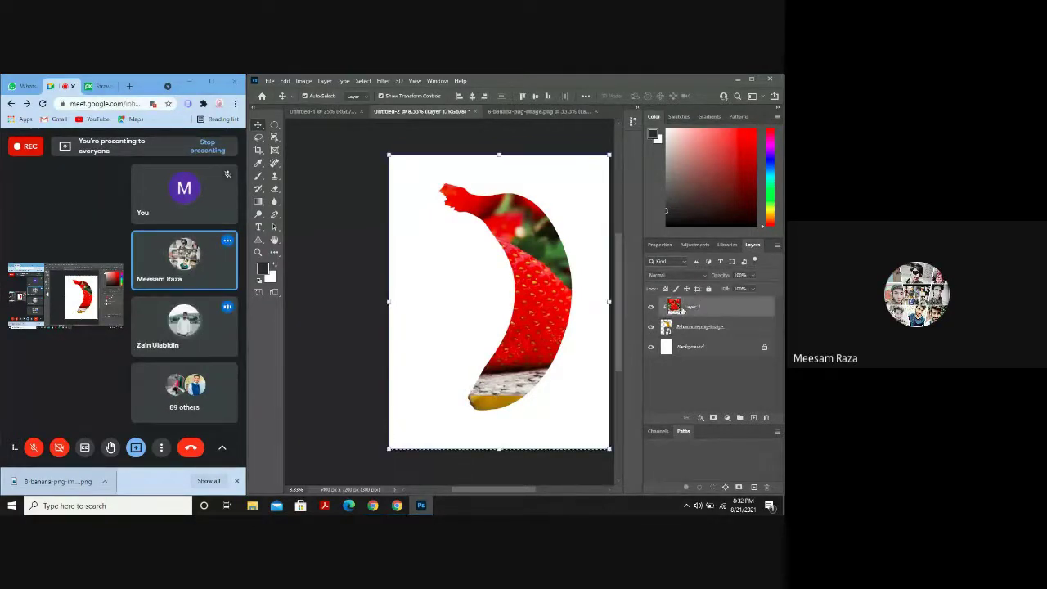
key("Delete")
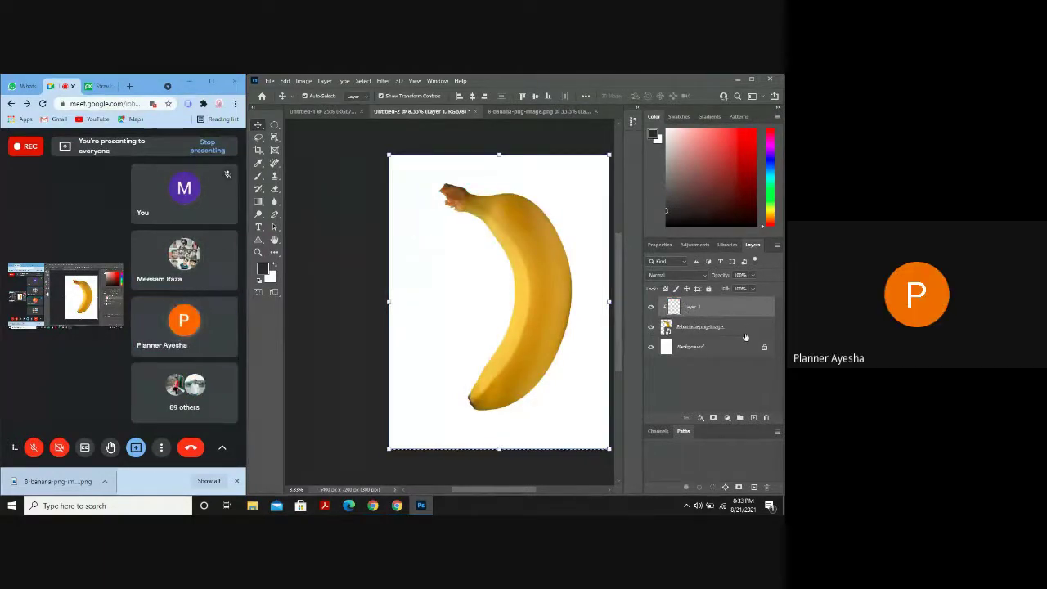
Try to delete the contents of the banana smart object layer.
left_click(712, 327)
key("Delete")
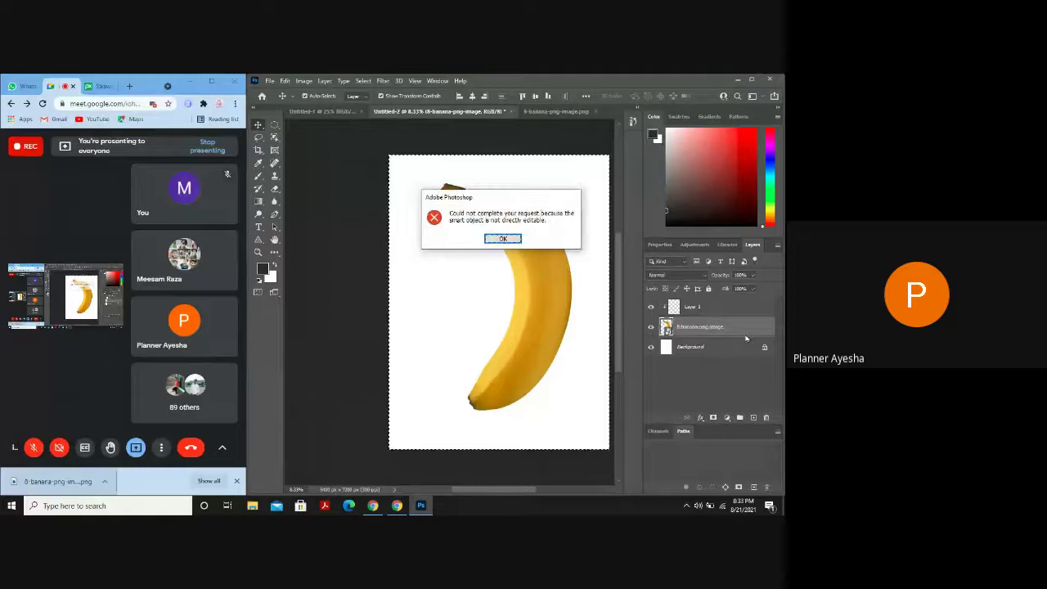
left_click(503, 238)
Try to move and transform the emptied layer clipped to the banana.
left_click(684, 309)
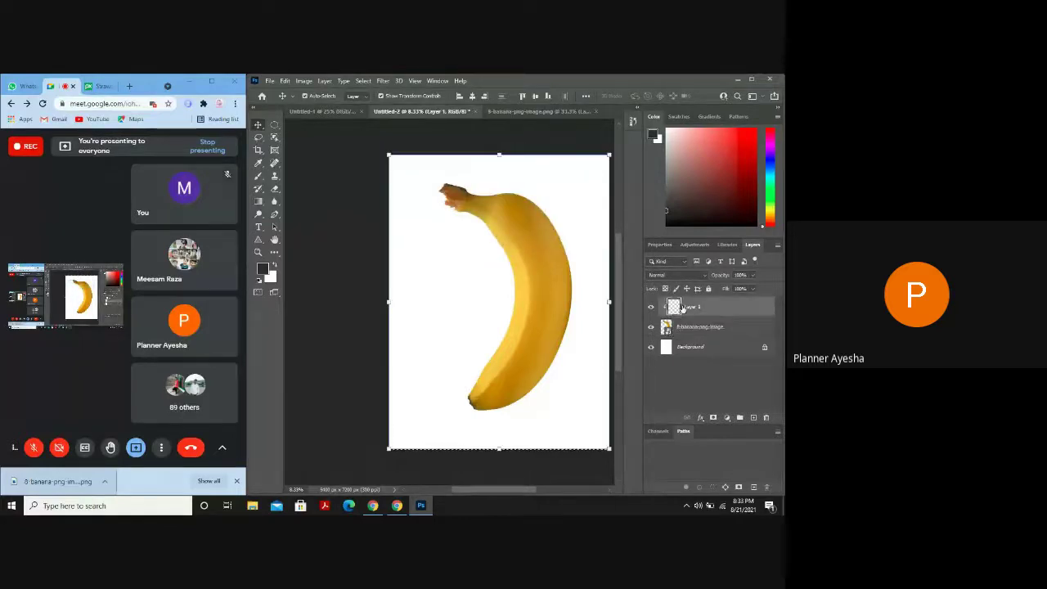
left_click(507, 352)
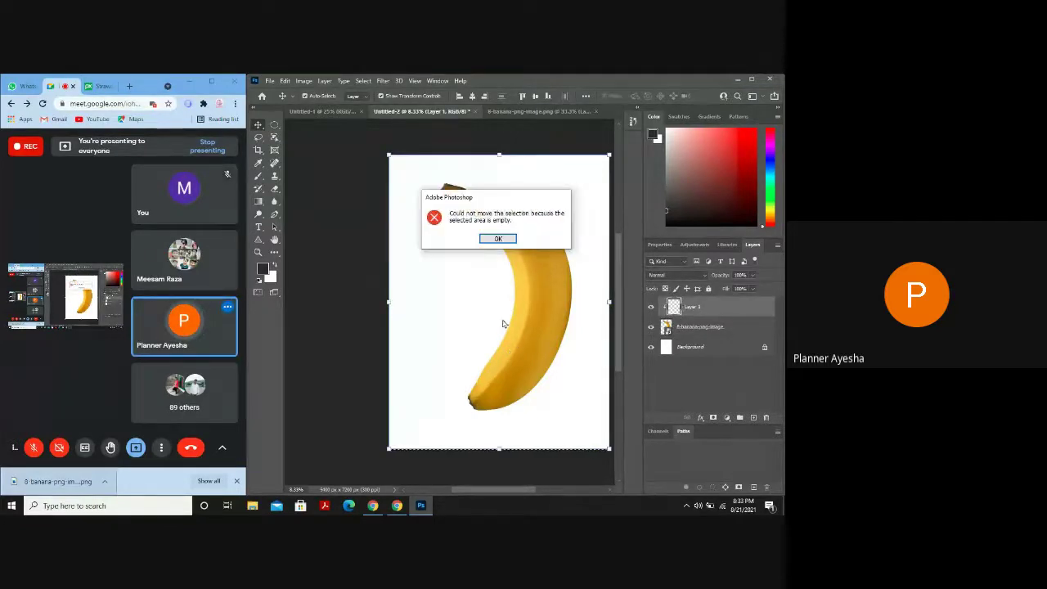
left_click(495, 239)
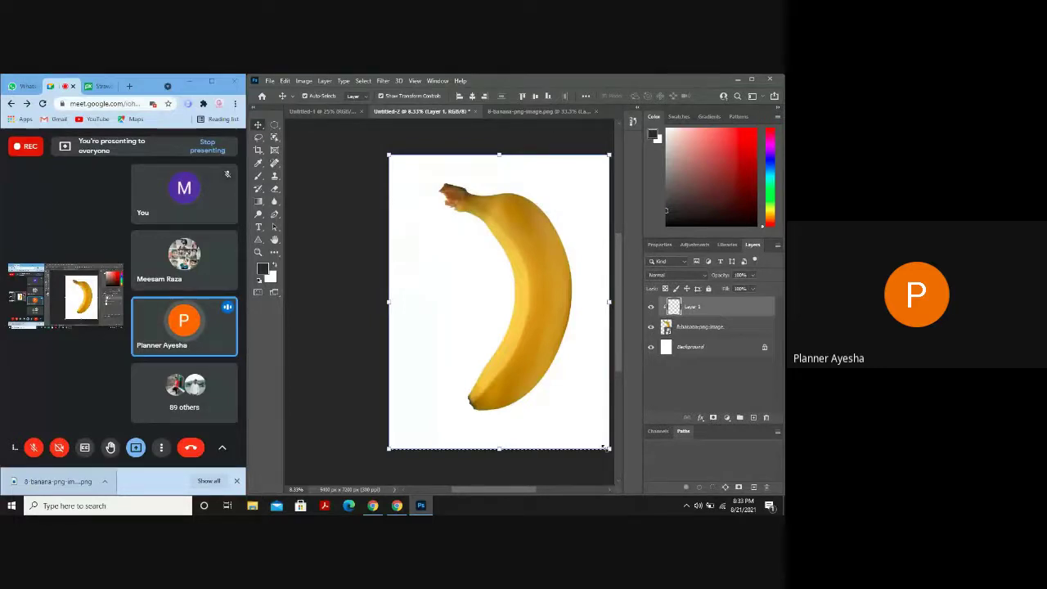
left_click(603, 448)
left_click(513, 243)
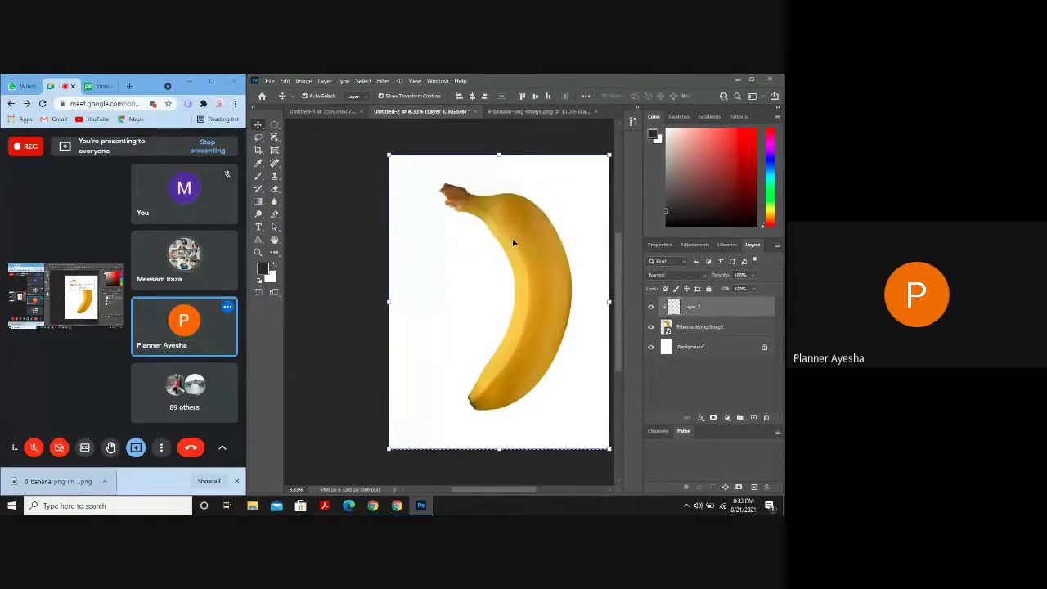
left_click(608, 159)
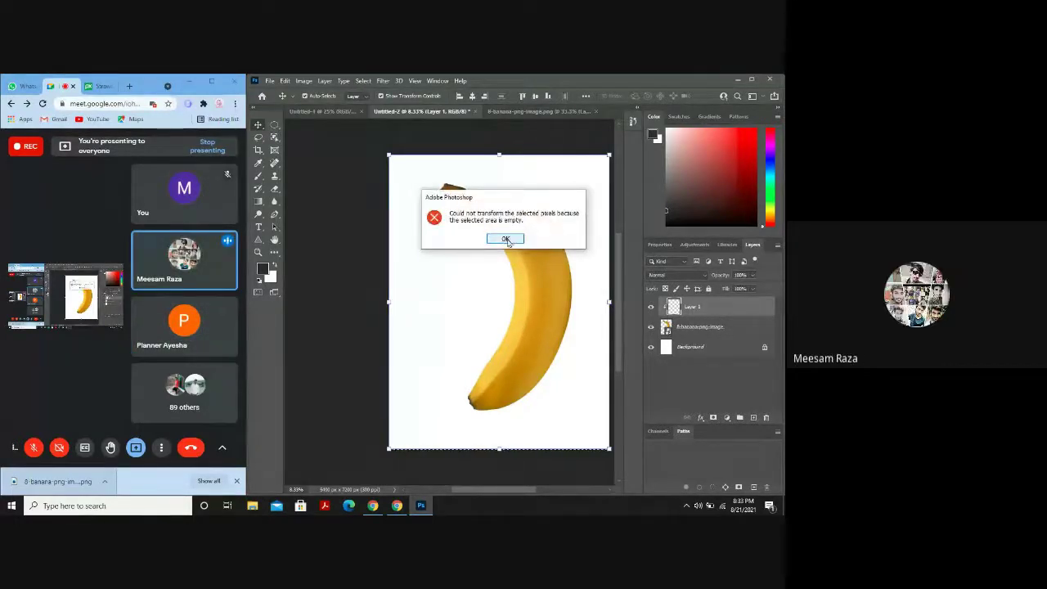
left_click(504, 238)
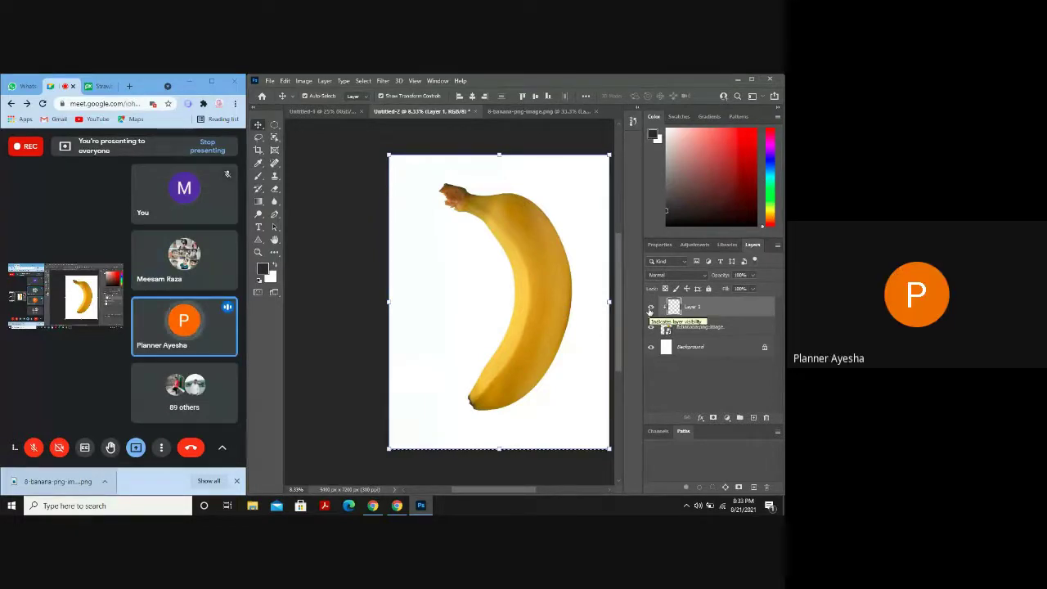
Create a new document with the Default Photoshop Size preset, 7 x 5 in at 300 ppi.
key("ctrl+n")
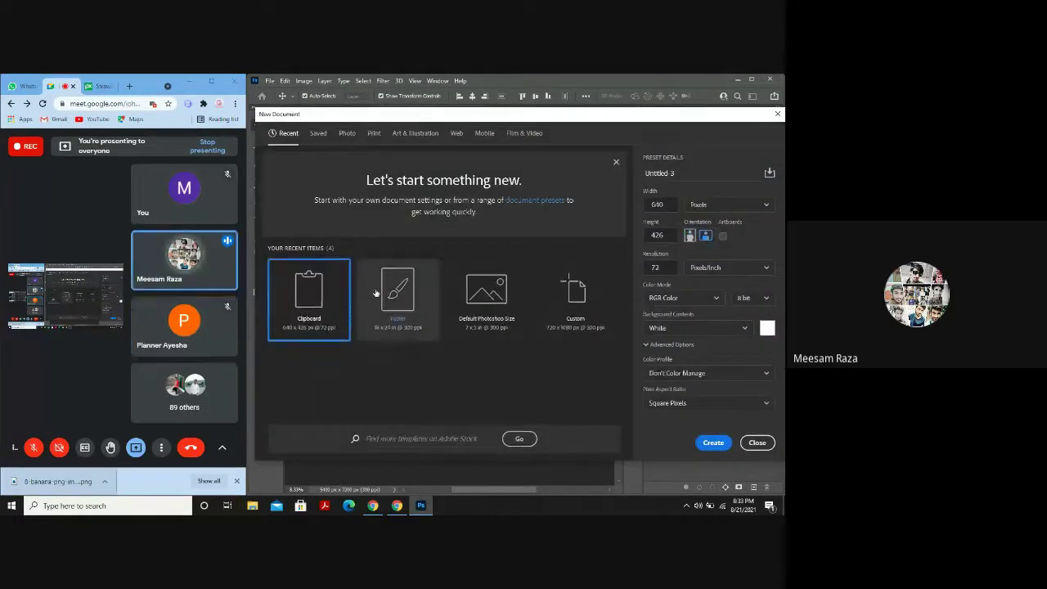
left_click(464, 330)
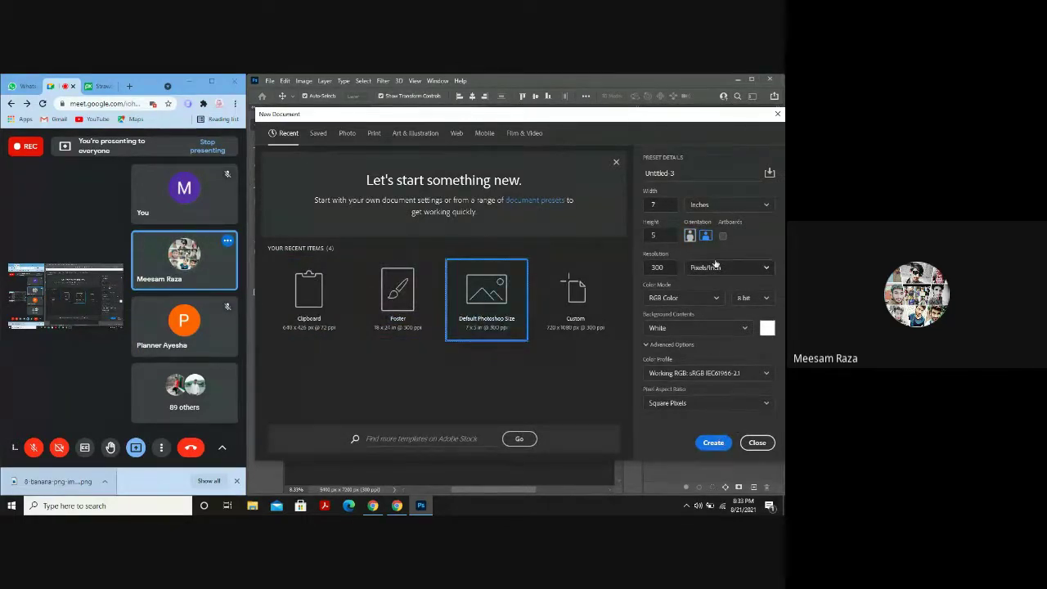
left_click(711, 442)
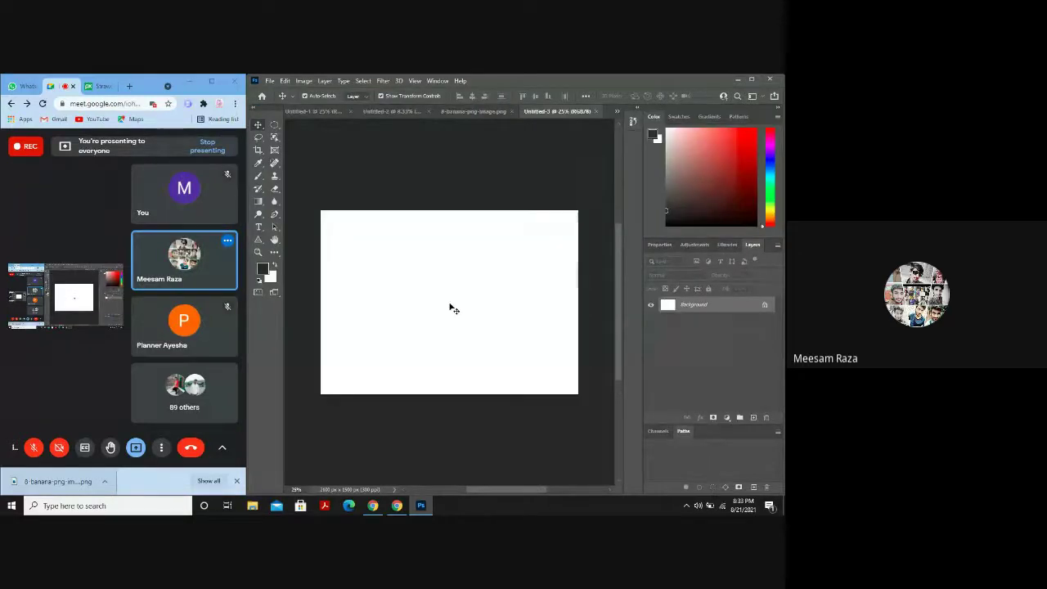
Copy the strawberry photo from the Pixabay page in Chrome and paste it into the new Photoshop document.
left_click(87, 85)
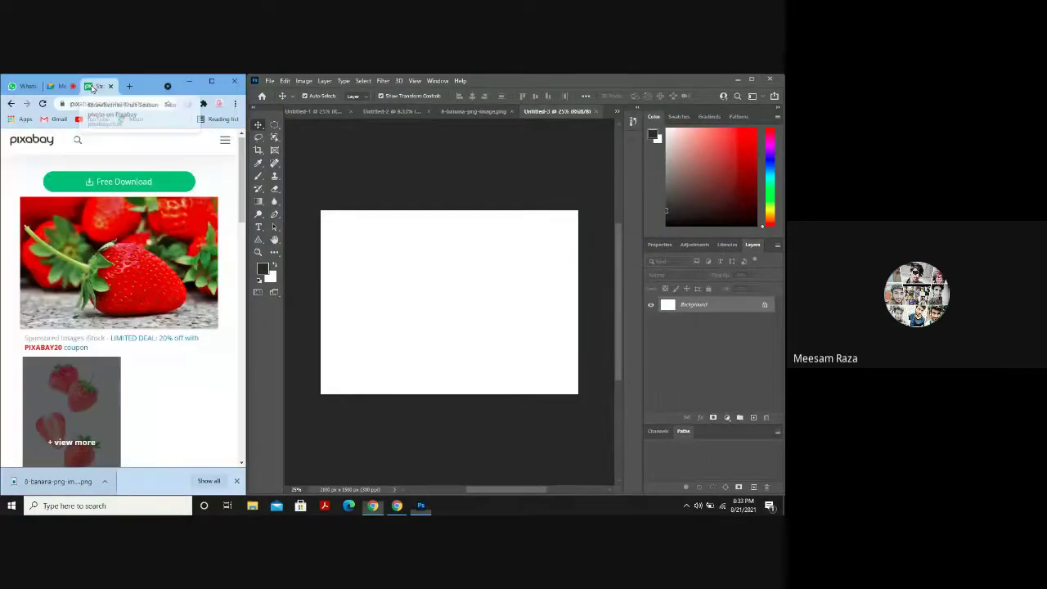
left_click(77, 141)
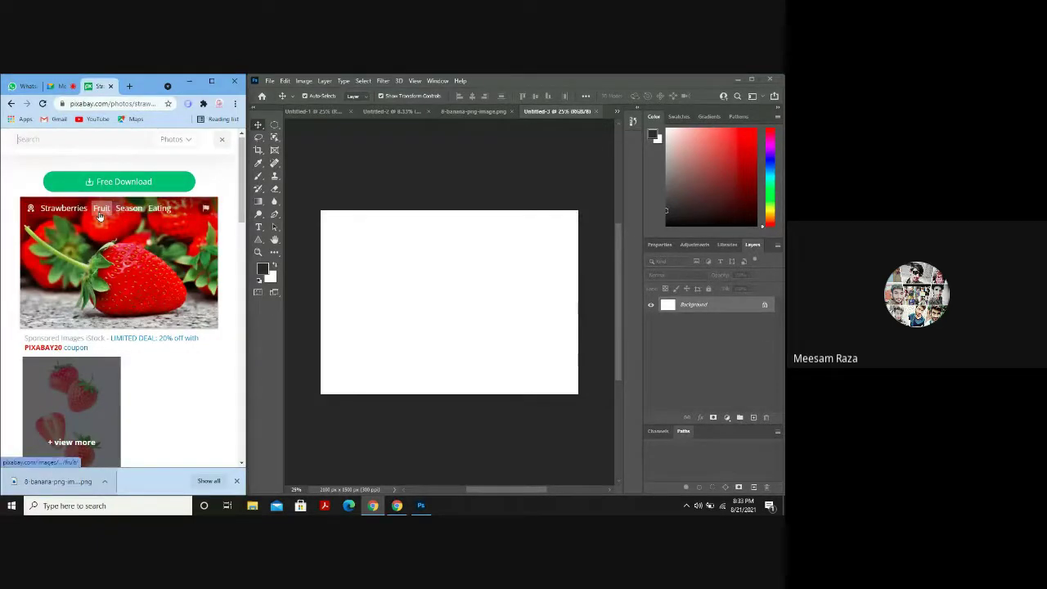
right_click(97, 210)
right_click(78, 241)
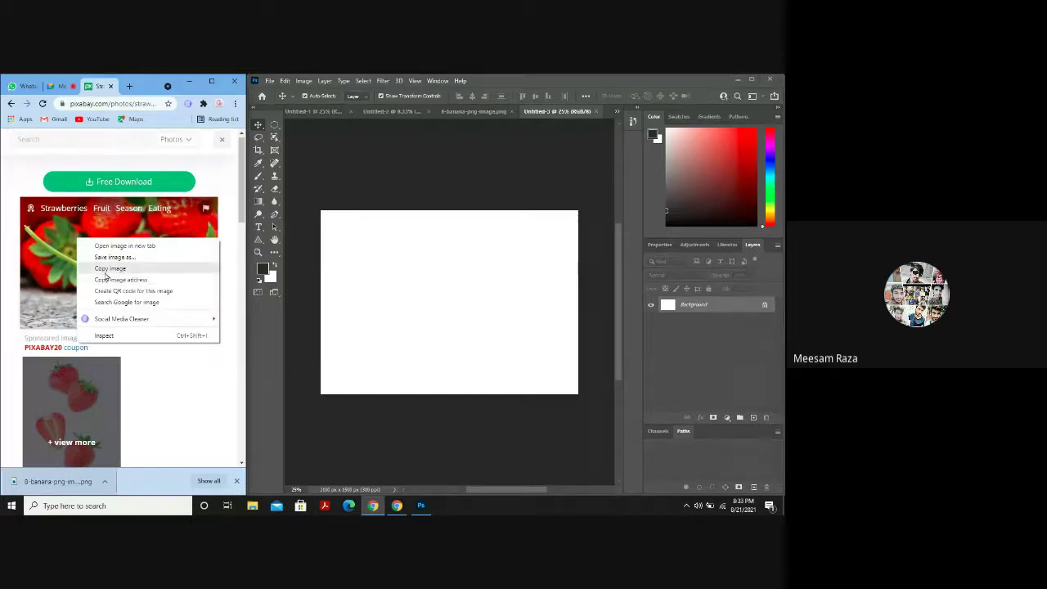
left_click(105, 272)
left_click(434, 300)
key("ctrl+v")
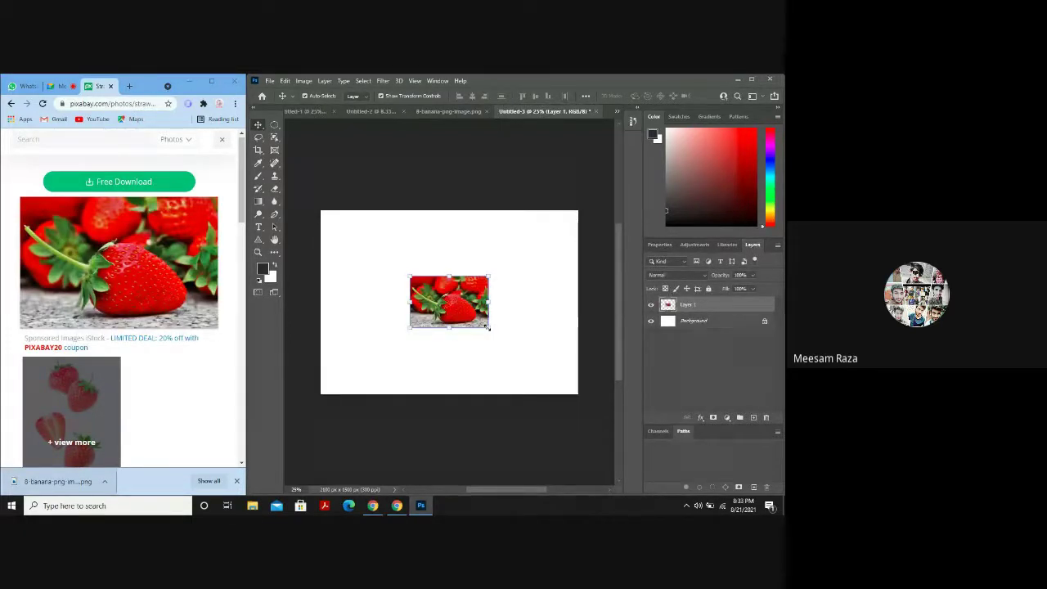
Enlarge the pasted strawberry photo to about 314% so it nearly fills the canvas, undoing the accidental slight rotation.
left_click_drag(489, 327, 571, 382)
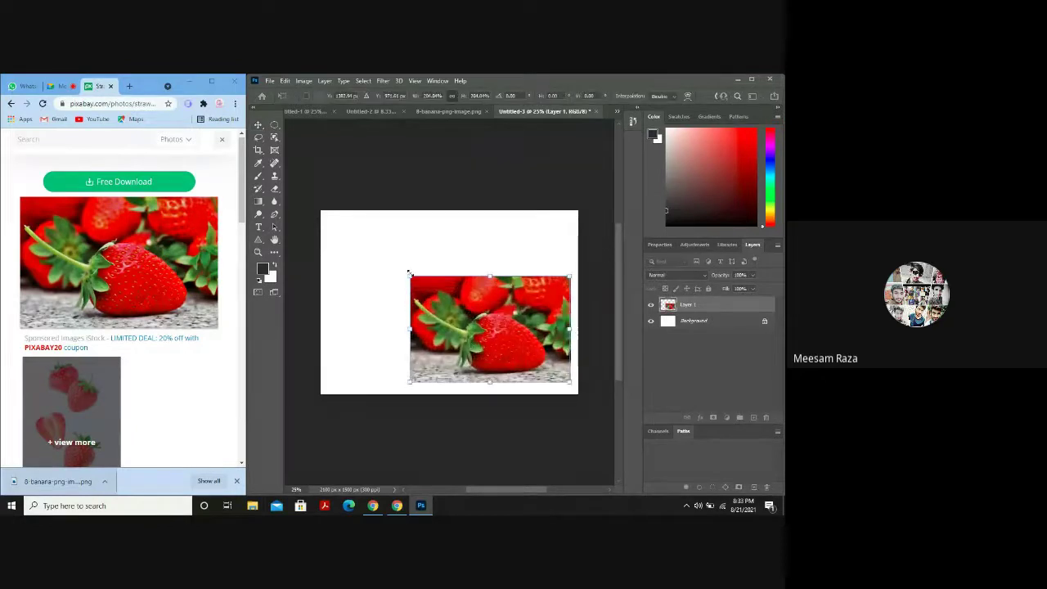
left_click_drag(407, 273, 322, 217)
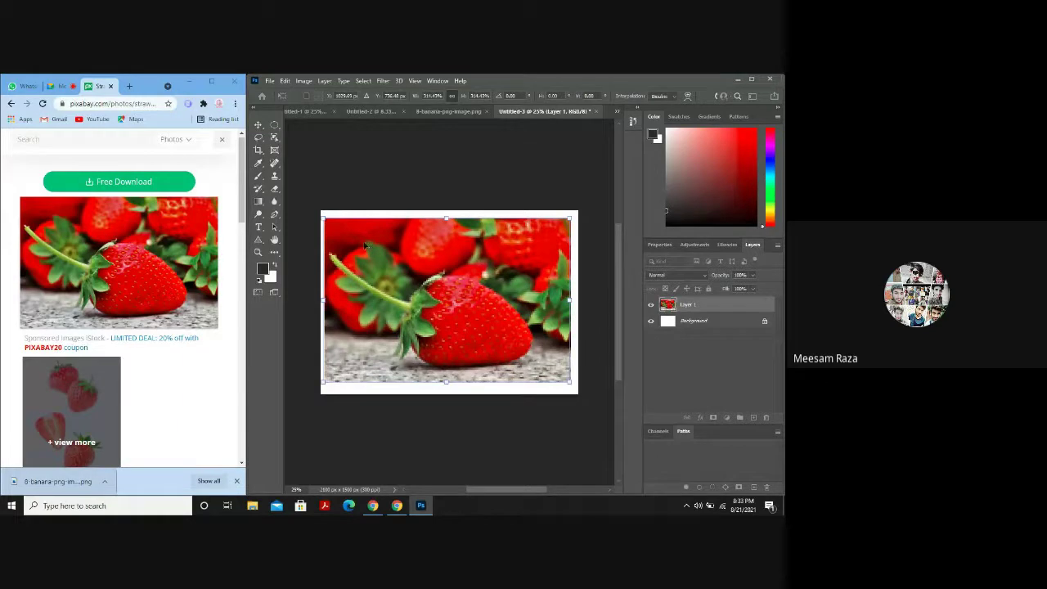
left_click_drag(379, 179, 380, 178)
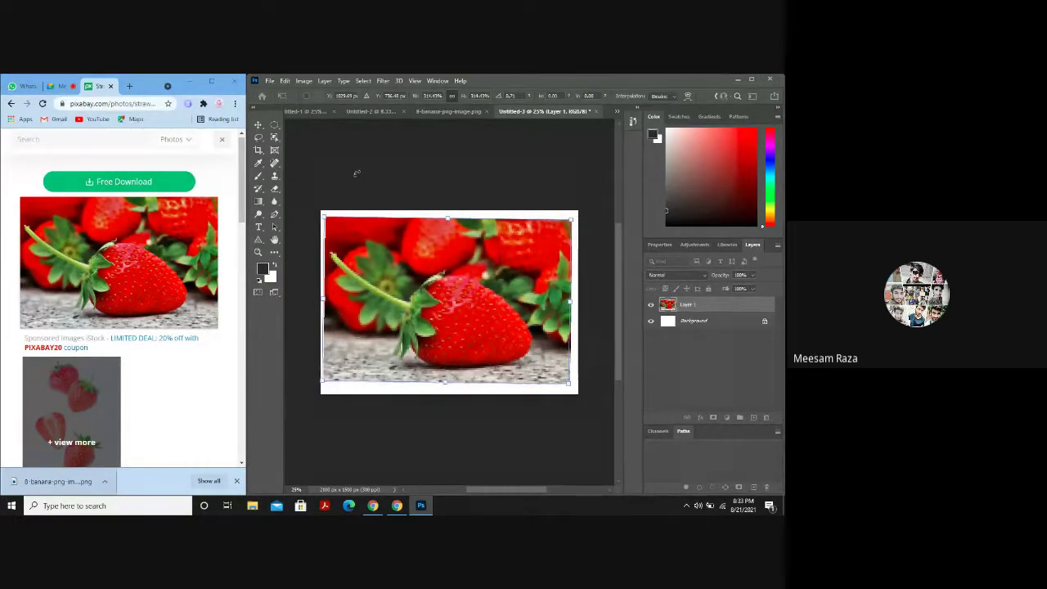
key("ctrl+z")
key("Return")
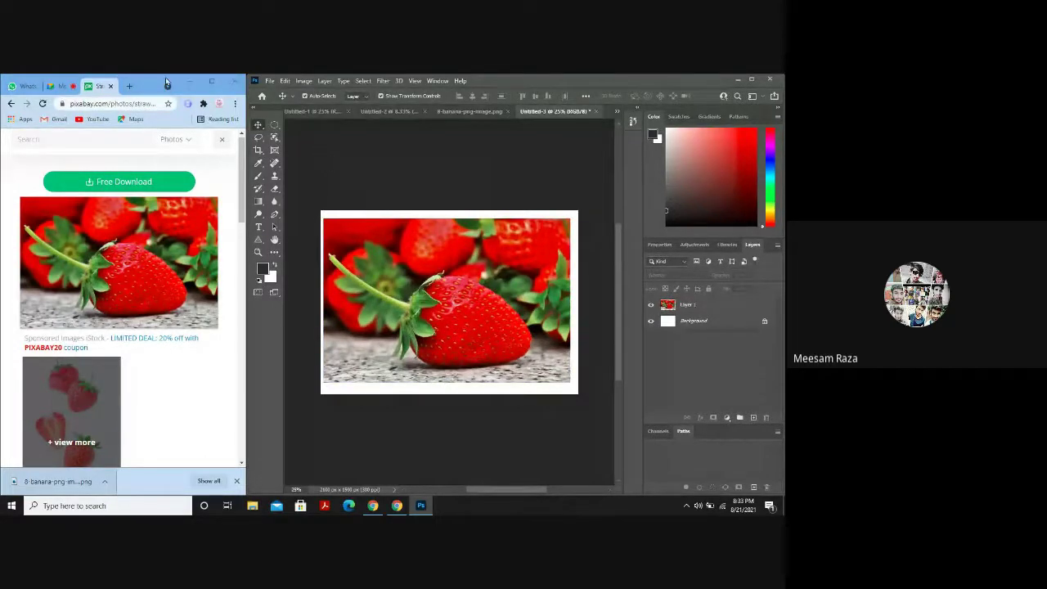
Switch to the Google Meet call in Chrome and admit the person waiting to join.
left_click(62, 86)
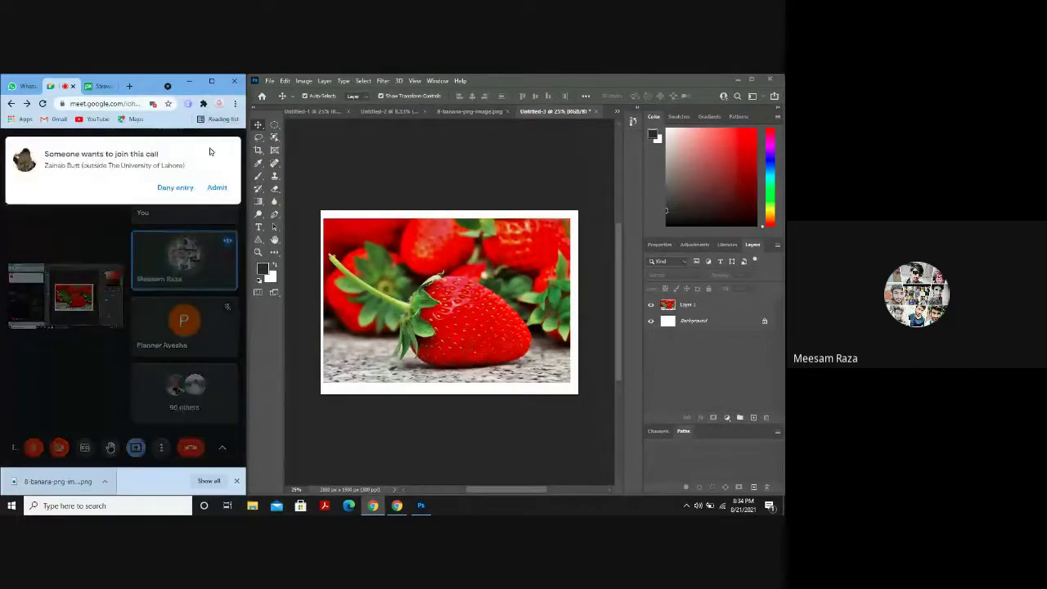
left_click(215, 188)
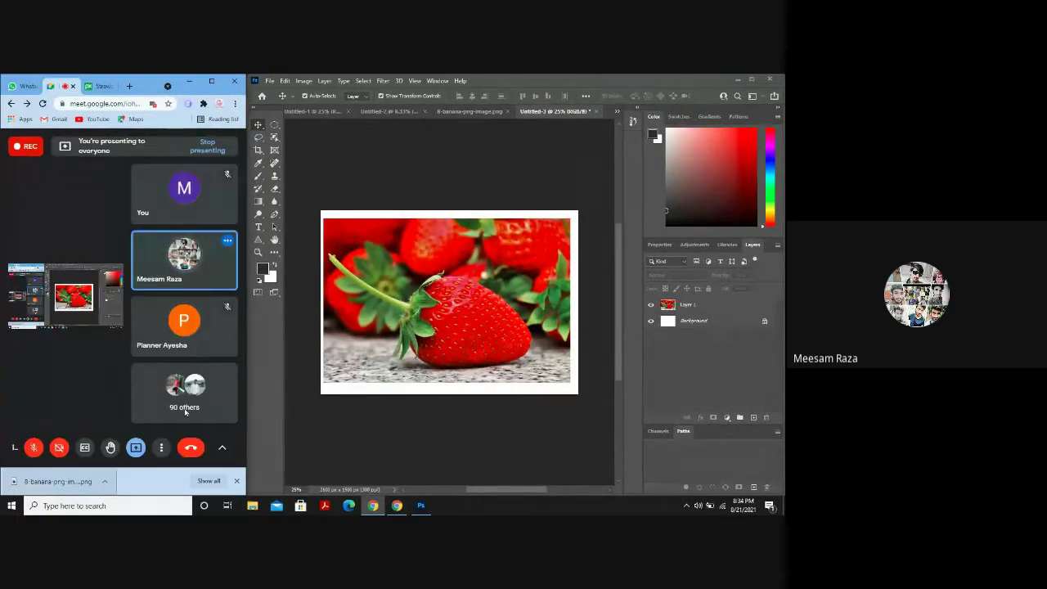
mouse_move(186, 317)
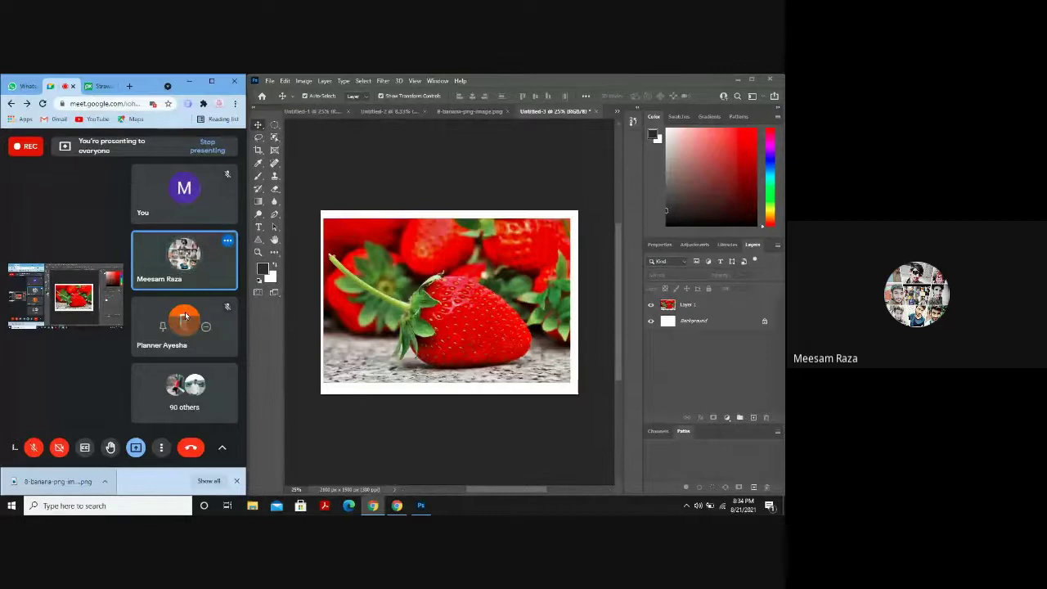
Open the meeting's participant list and place the browser window back beside Photoshop.
left_click(211, 81)
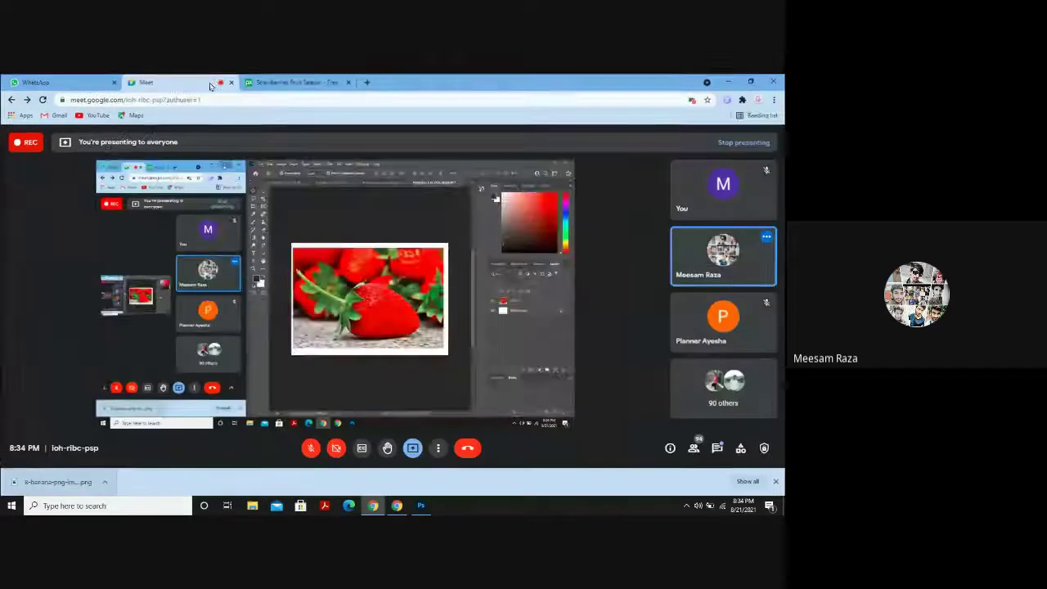
left_click(694, 449)
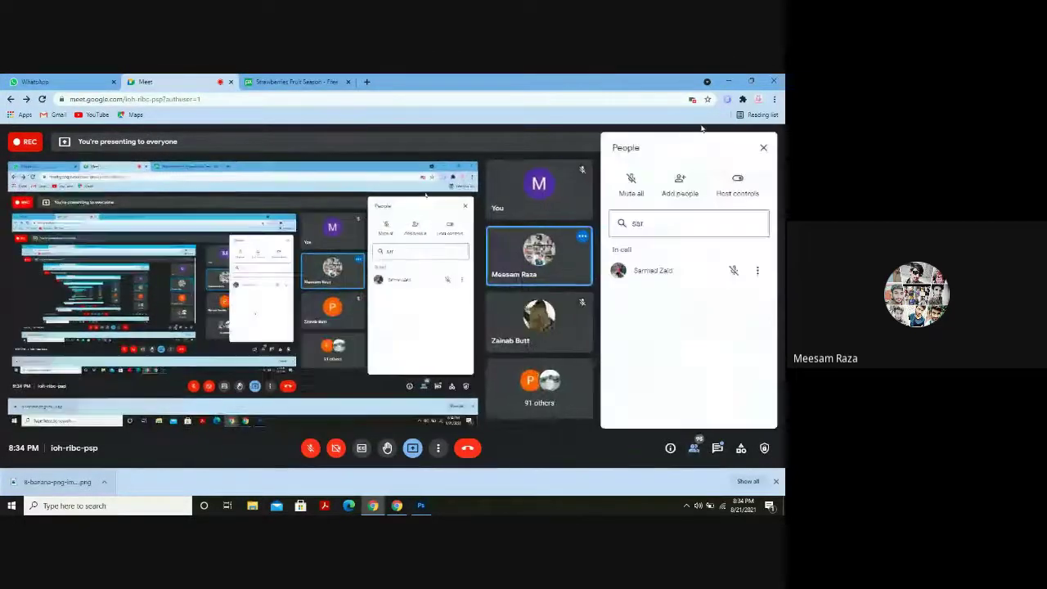
left_click(751, 81)
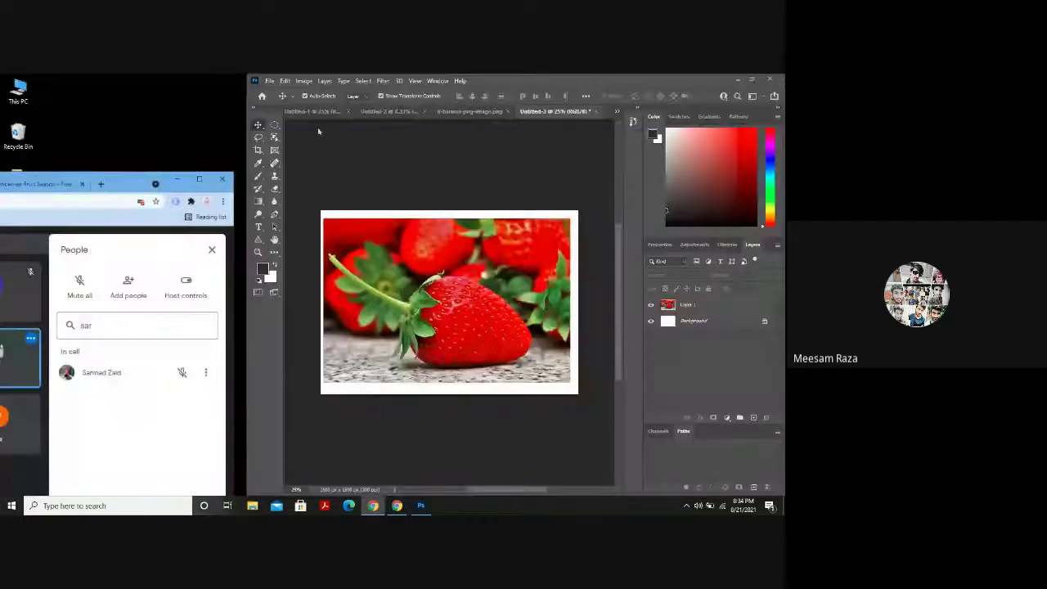
left_click_drag(123, 174, 122, 79)
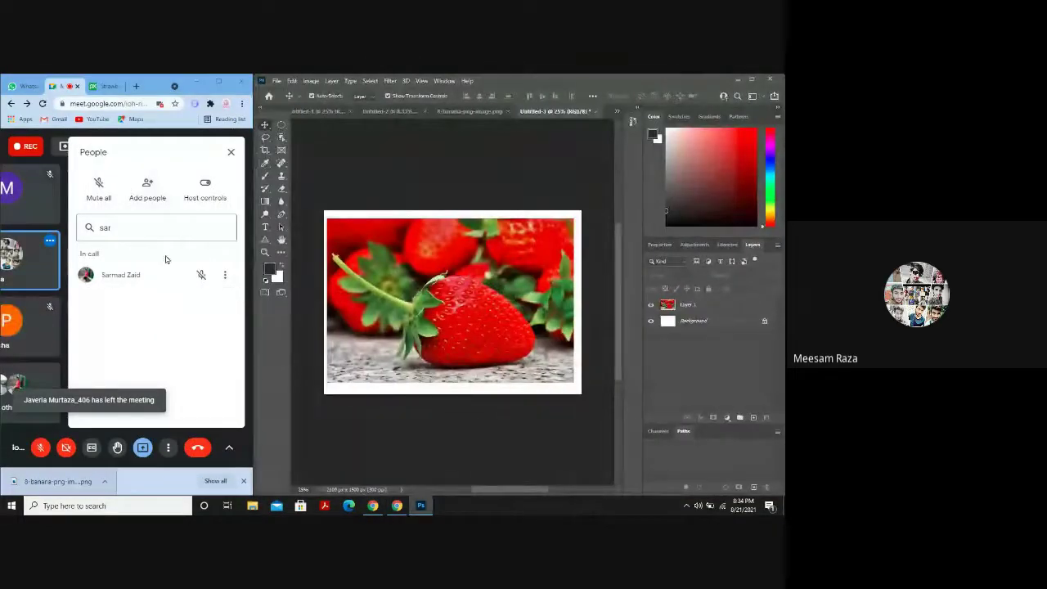
Clear the participant search to browse the full list of attendees and admit the next person waiting to join.
double_click(159, 226)
key("BackSpace")
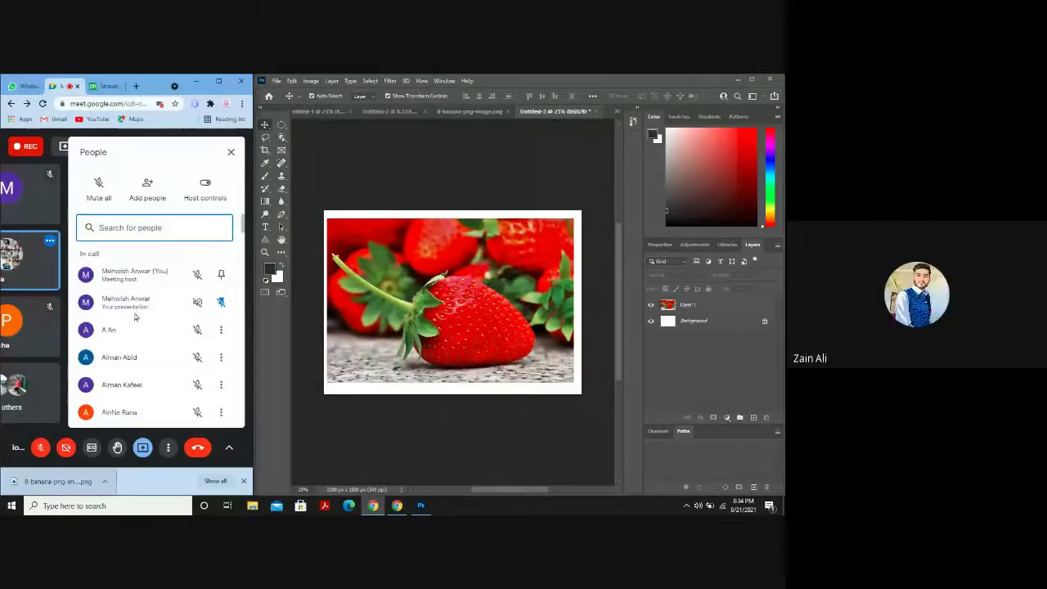
scroll(135, 328, "down", 10)
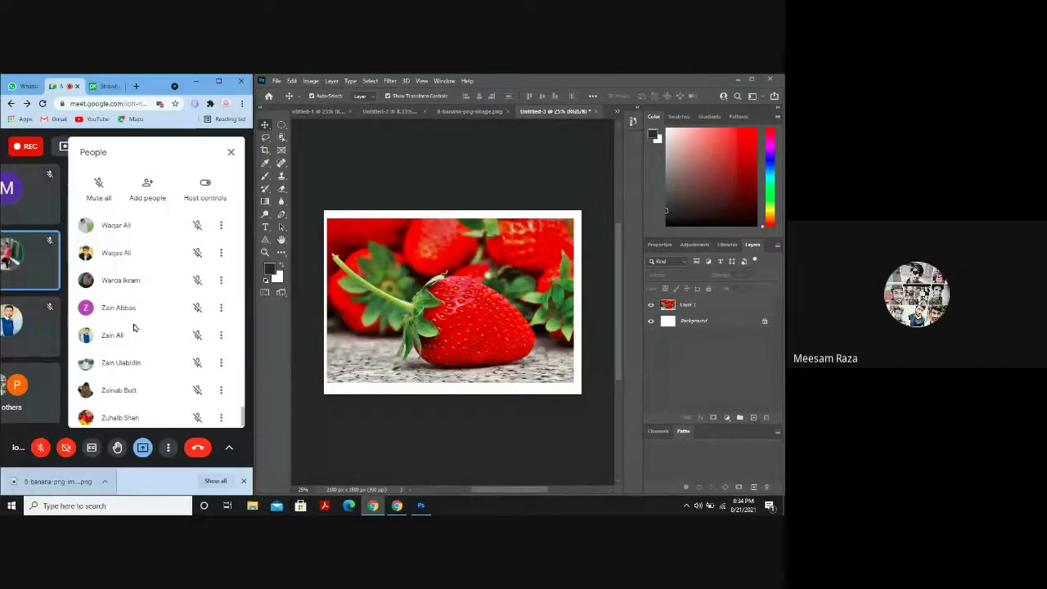
scroll(134, 328, "up", 3)
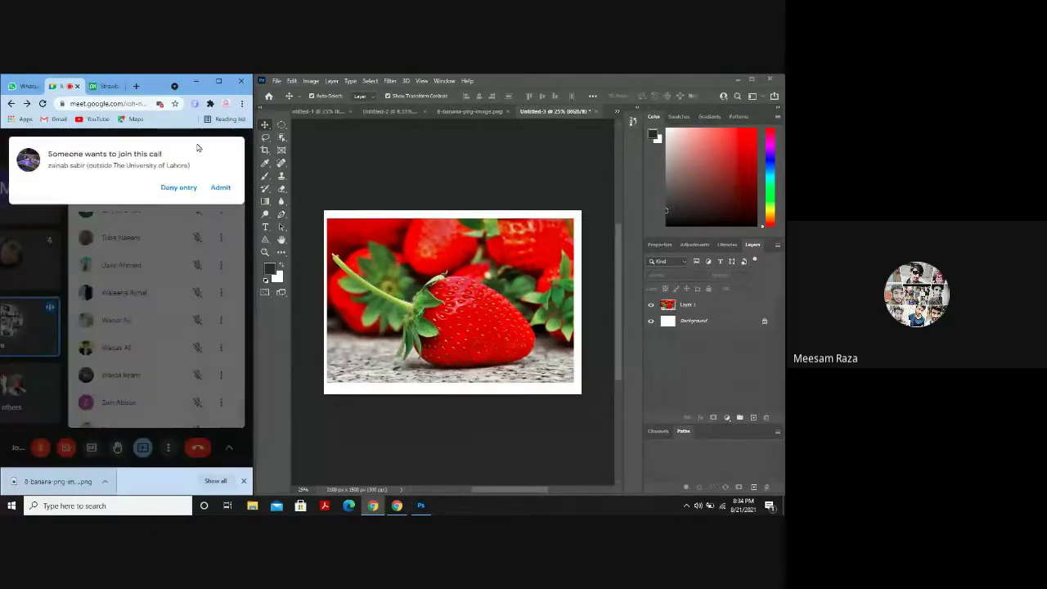
left_click(217, 187)
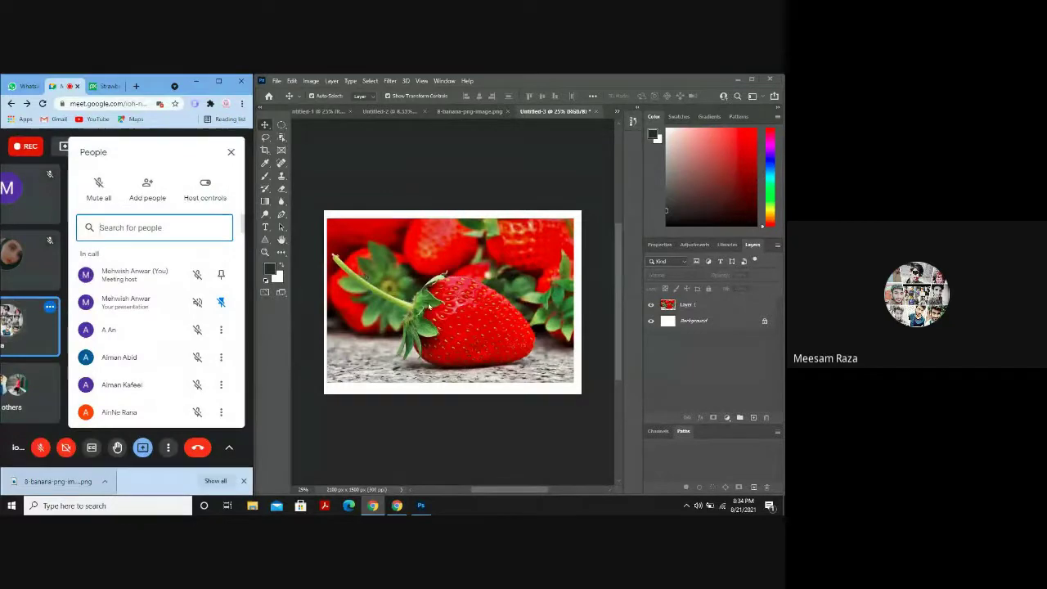
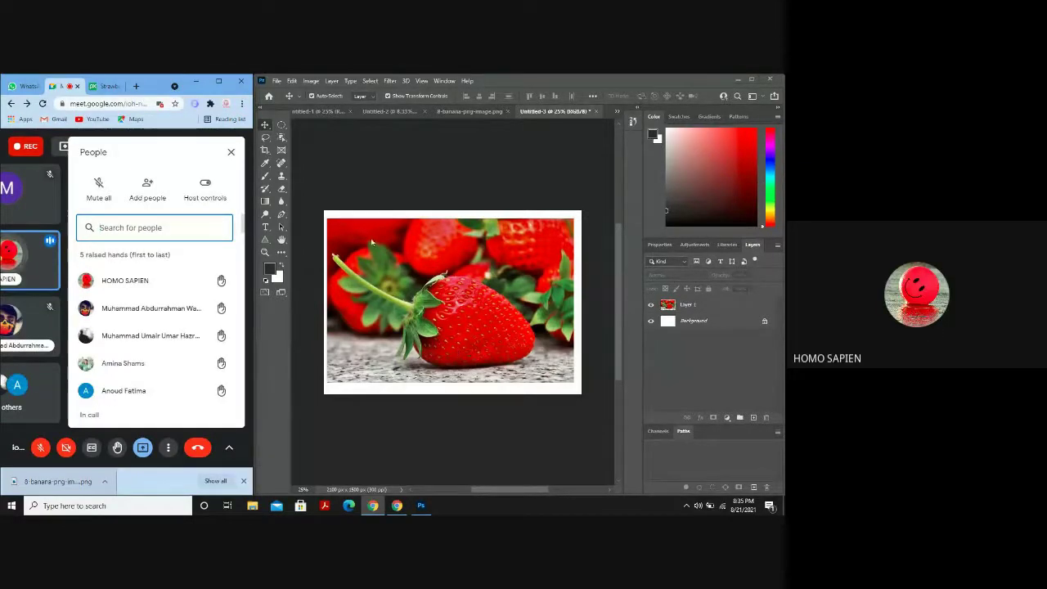
Show the History Brush and Brush tool groups in Photoshop and switch to the Magic Wand Tool.
left_click(265, 189)
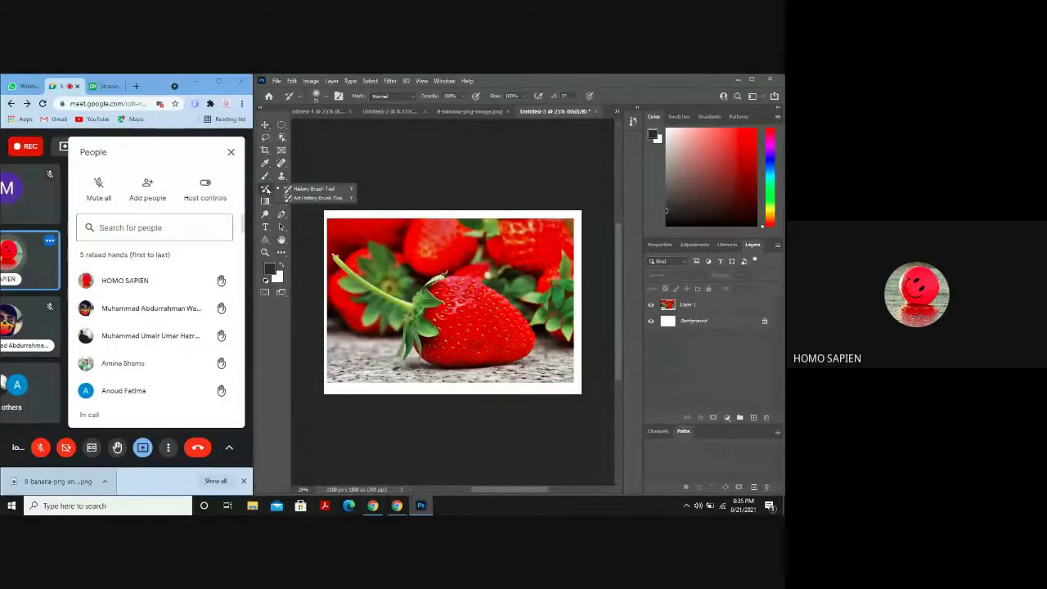
left_click(266, 179)
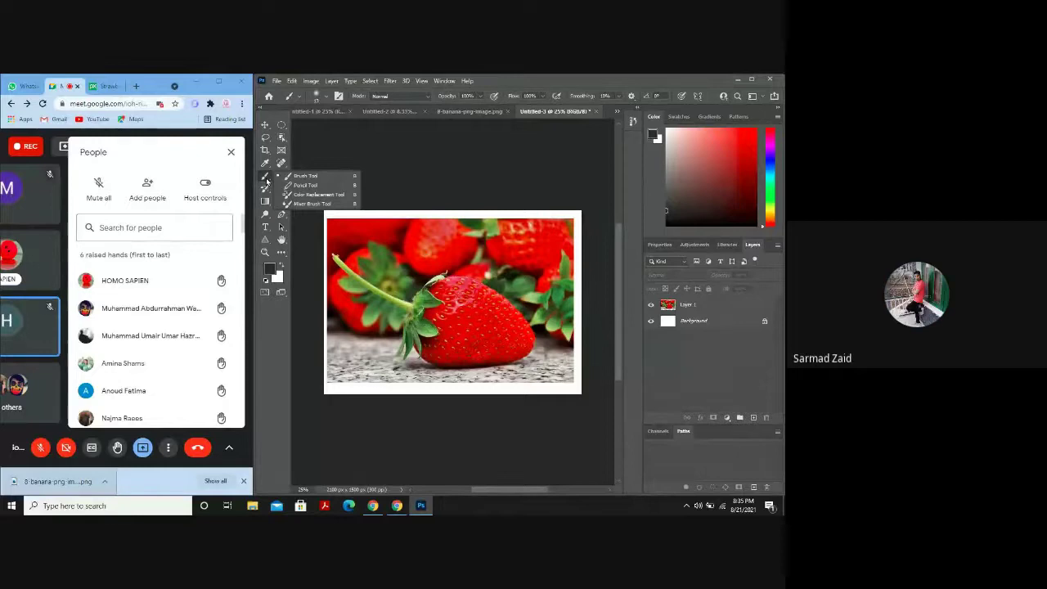
left_click(266, 181)
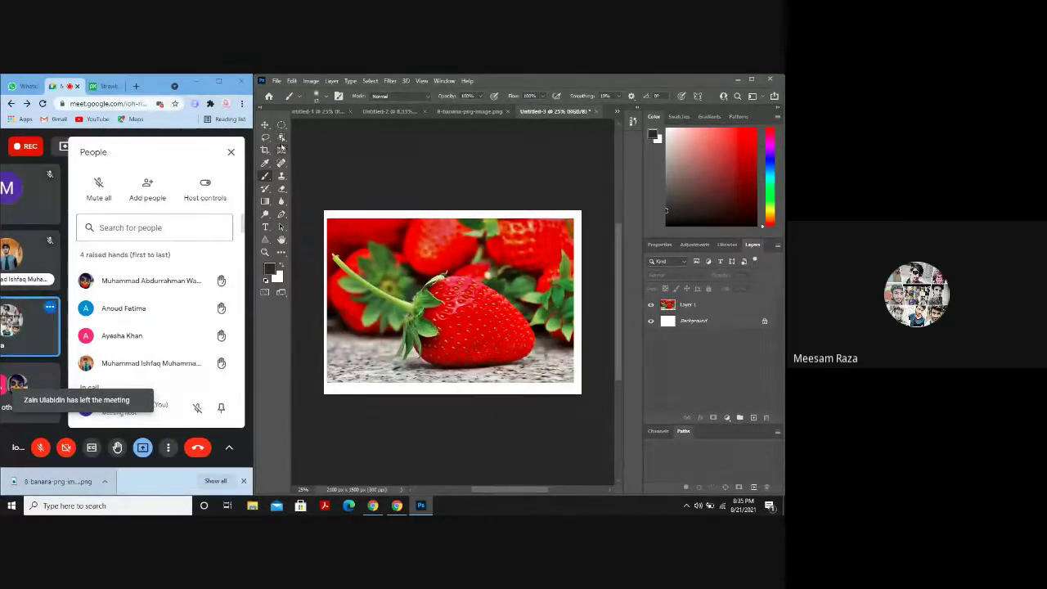
left_click(281, 146)
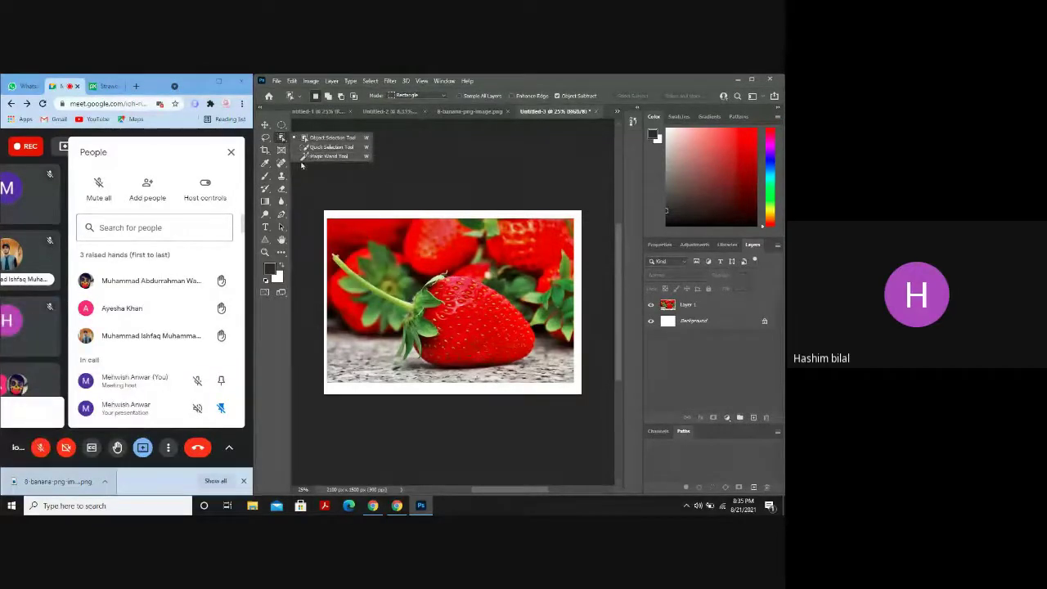
left_click(304, 157)
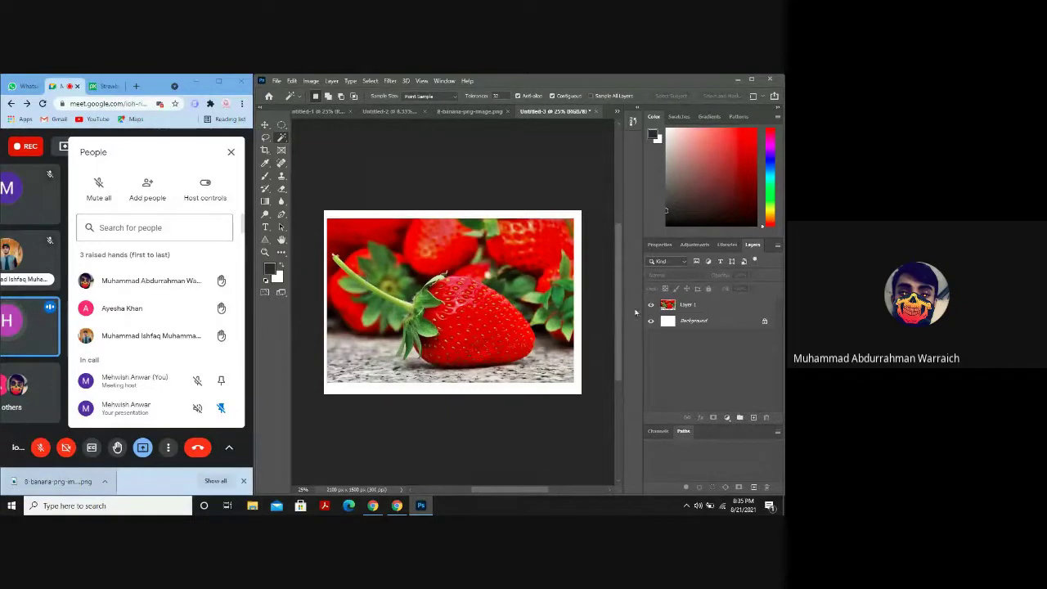
Try selecting the stem, the strawberry surface and the red background of Layer 1 with the Magic Wand Tool.
left_click(698, 308)
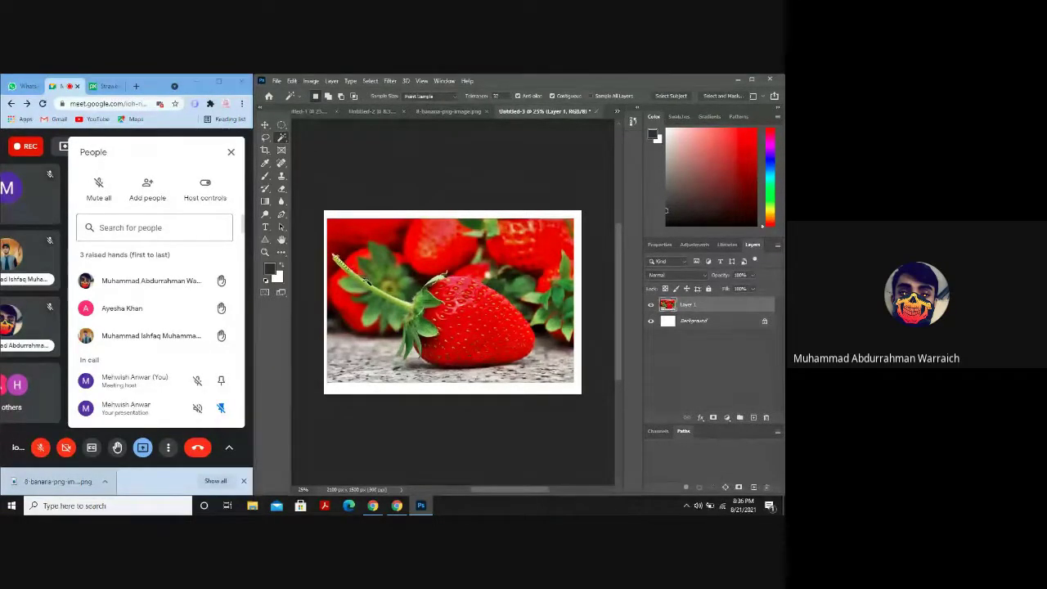
left_click(353, 275)
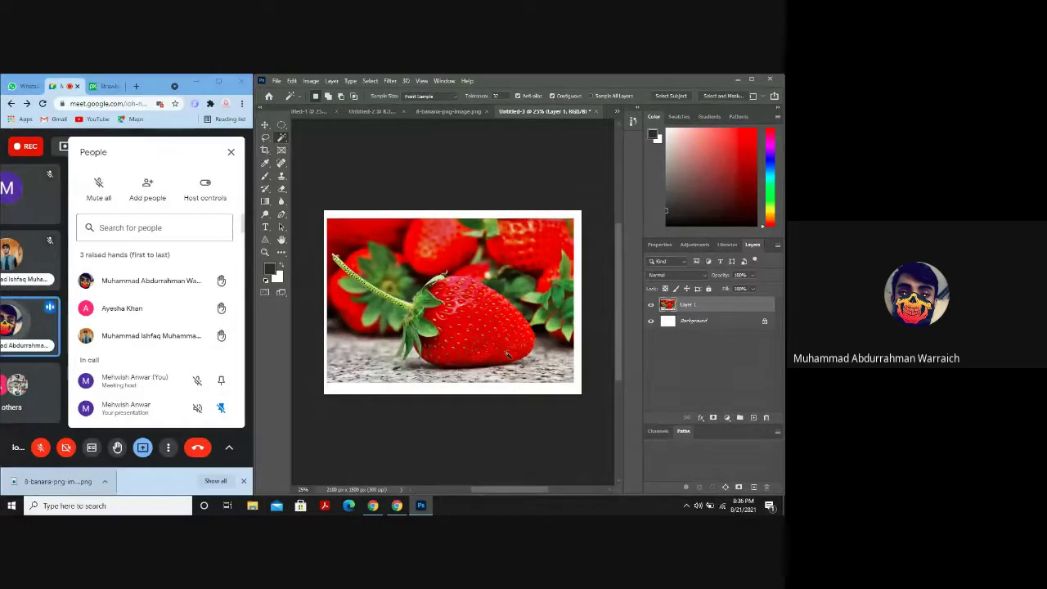
left_click(409, 276)
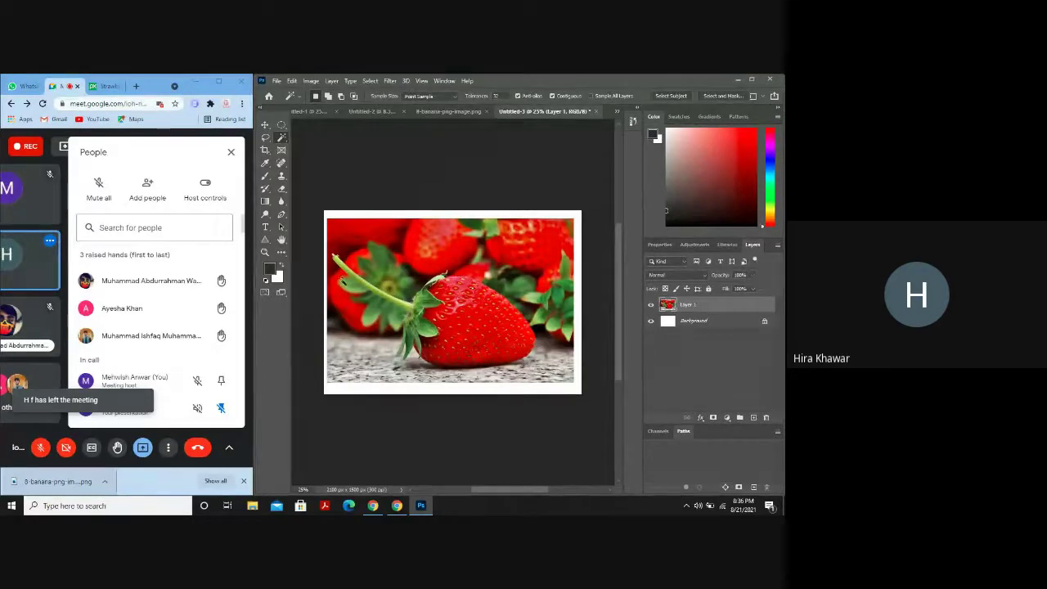
left_click(491, 323)
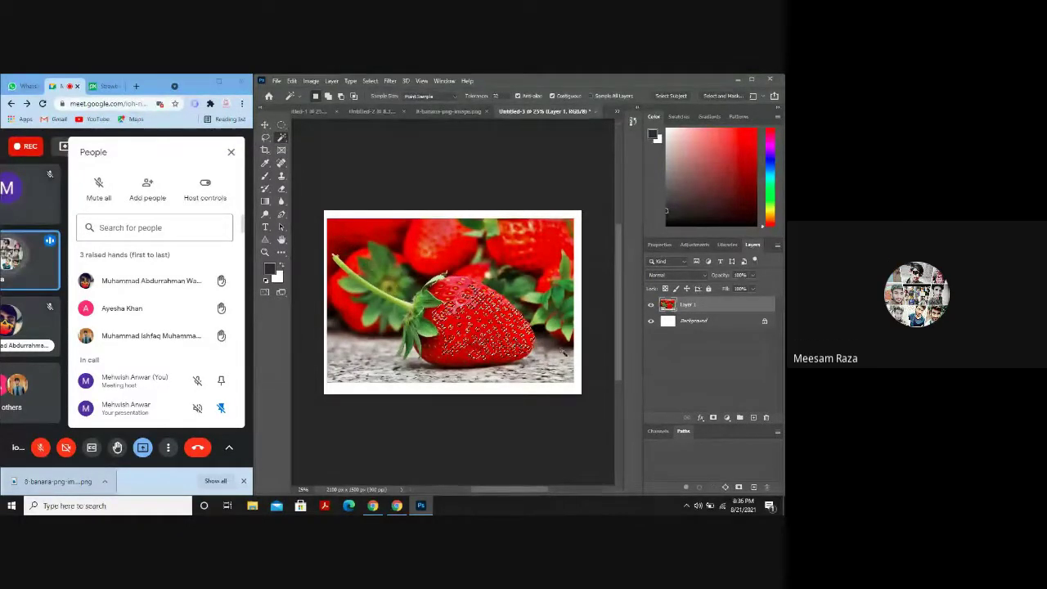
left_click(385, 241)
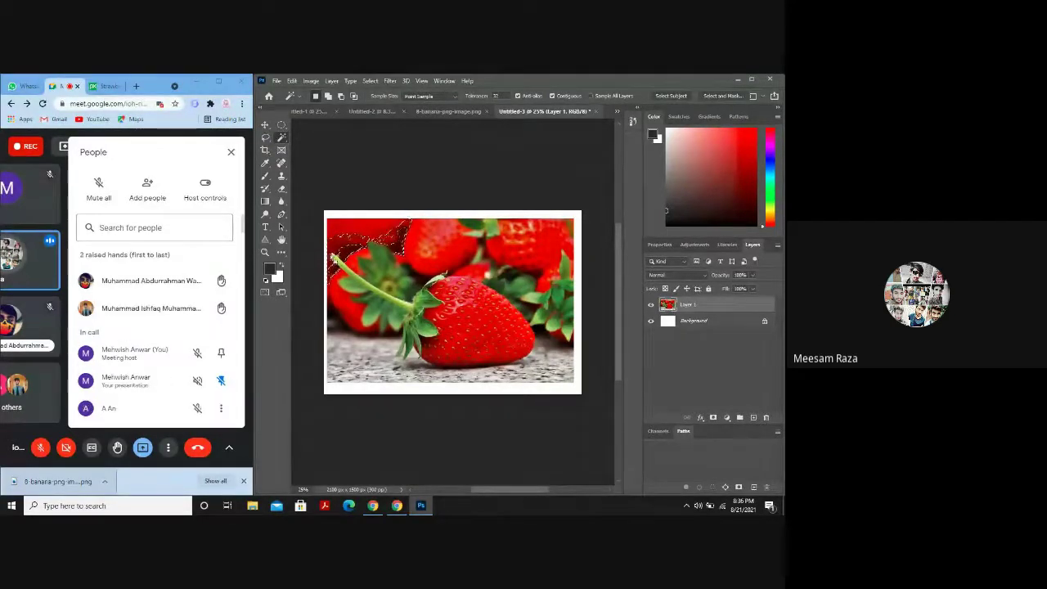
left_click(358, 279)
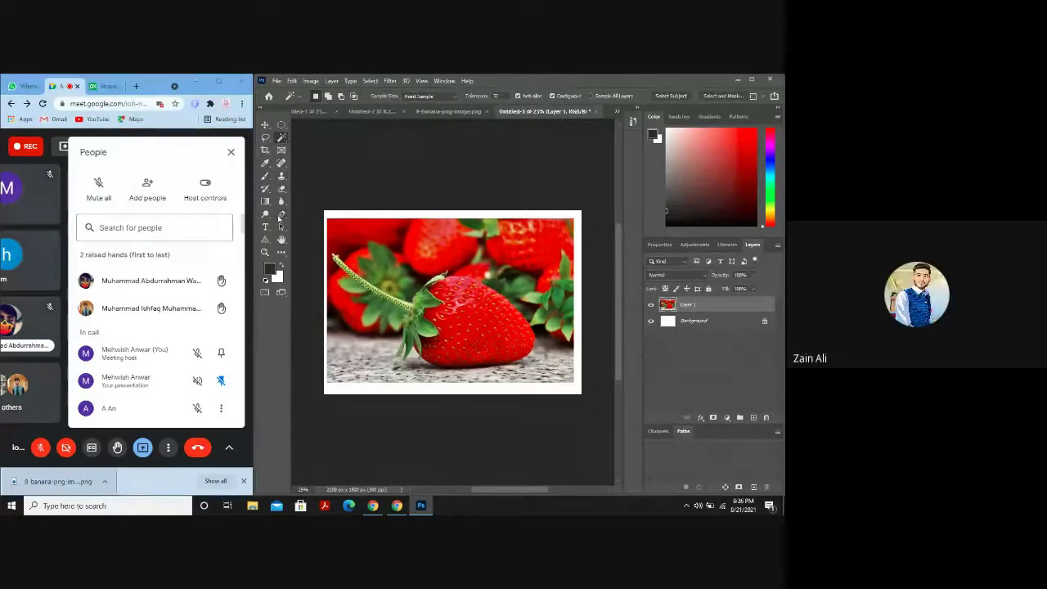
Try tracing a path with the Pen Tool from the tip of the stem along the upper edge of the strawberry.
right_click(281, 214)
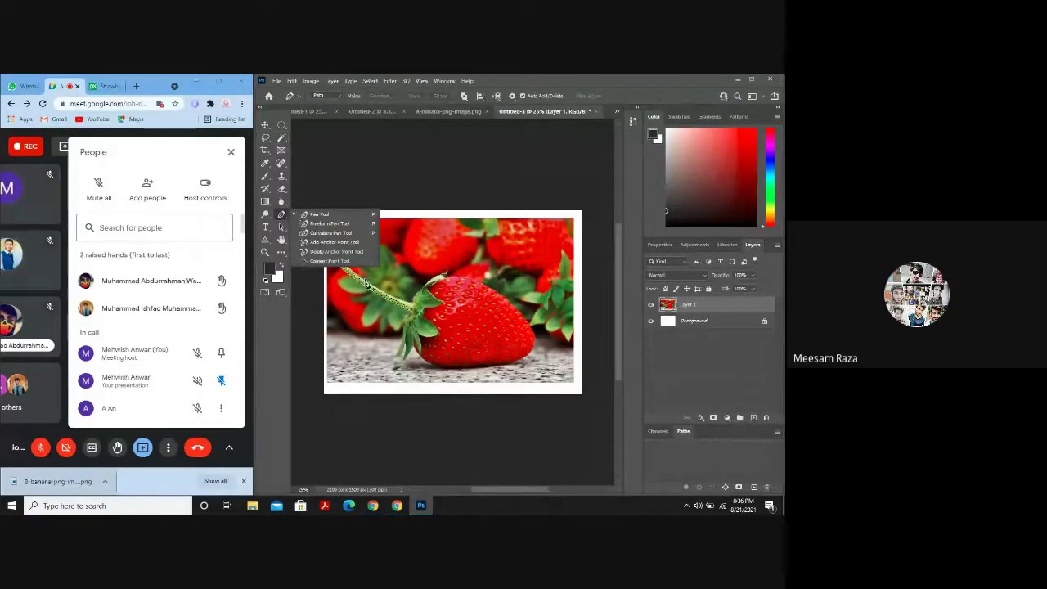
left_click(368, 284)
key("ctrl+z")
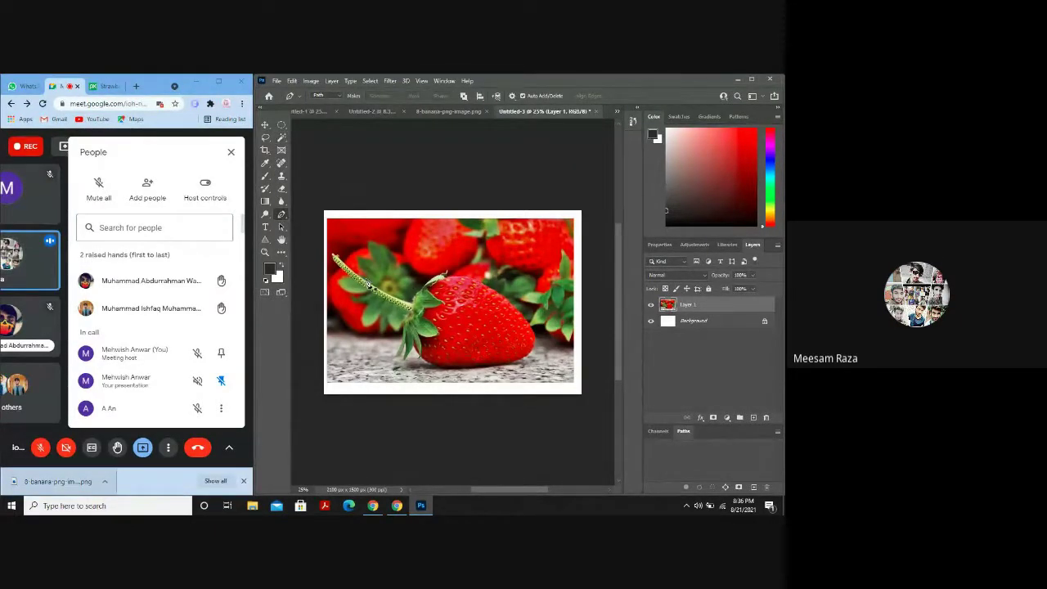
scroll(368, 284, "left", 2)
scroll(367, 282, "right", 1)
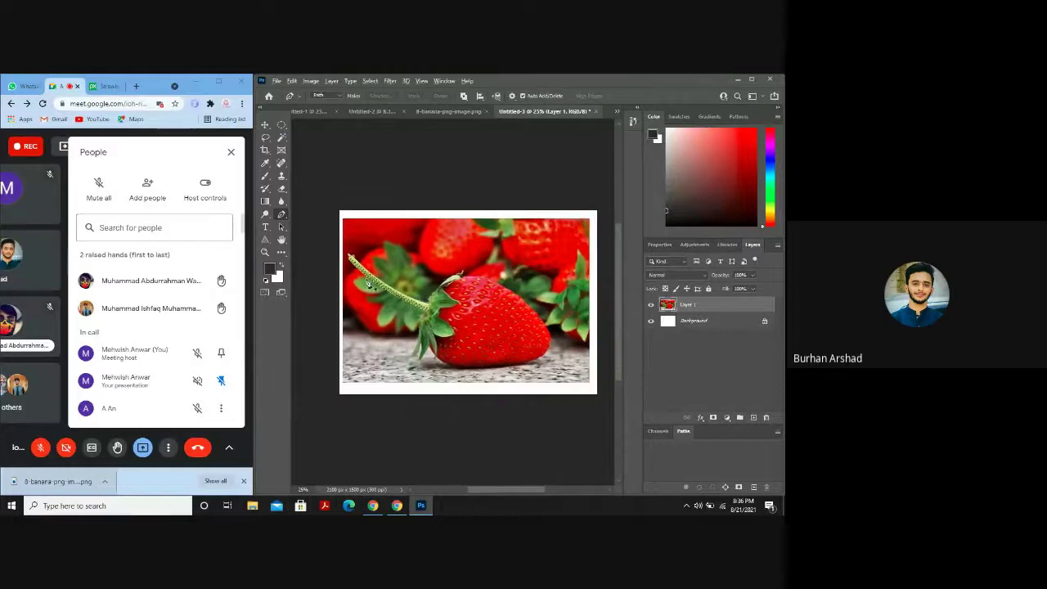
scroll(368, 282, "up", 5)
scroll(365, 278, "down", 4)
scroll(366, 278, "up", 1)
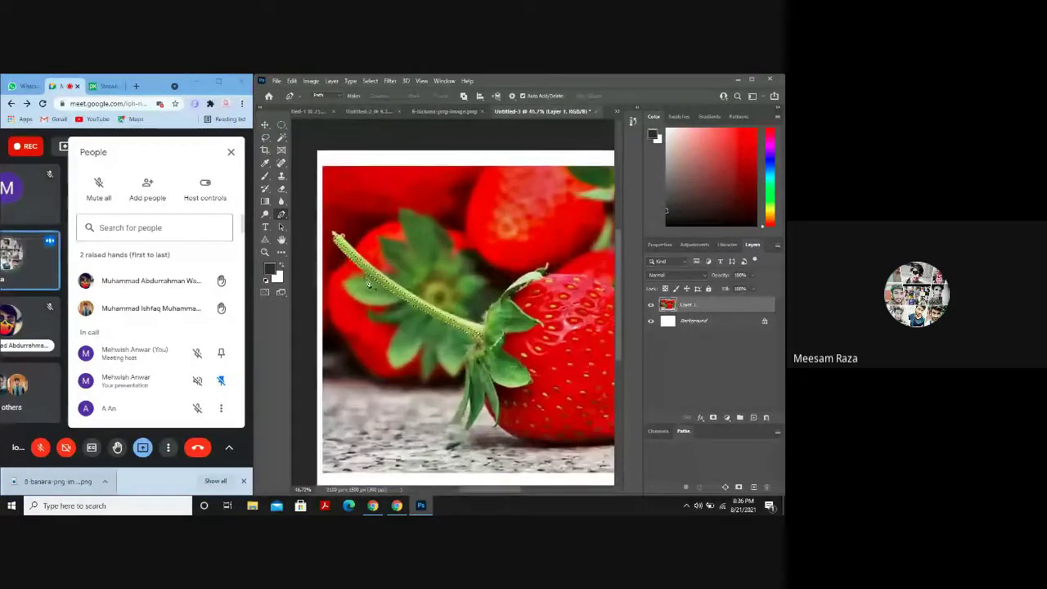
left_click(335, 234)
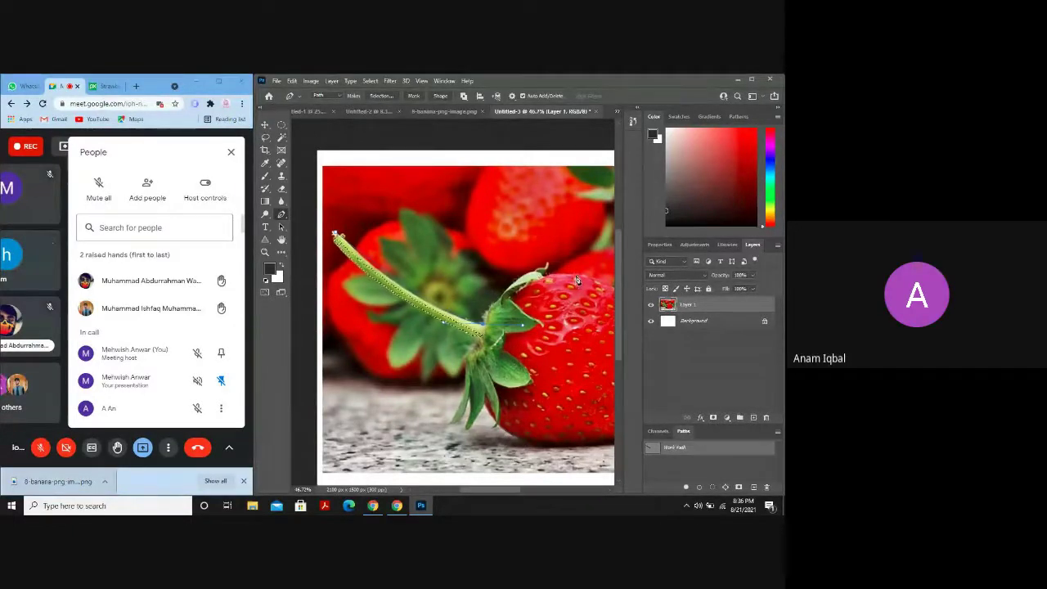
key("ctrl+z")
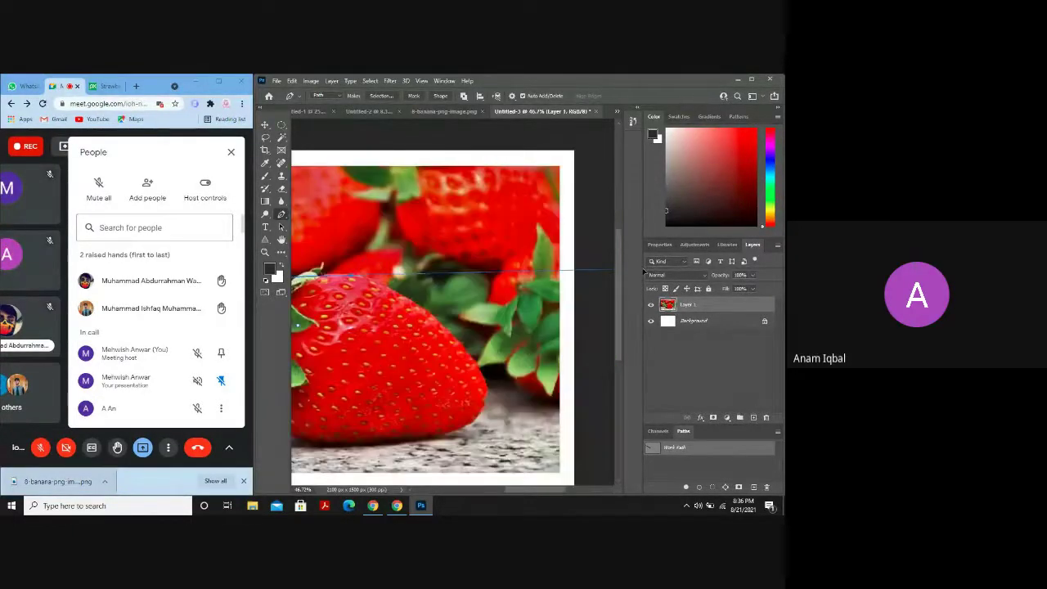
key("ctrl+shift+z")
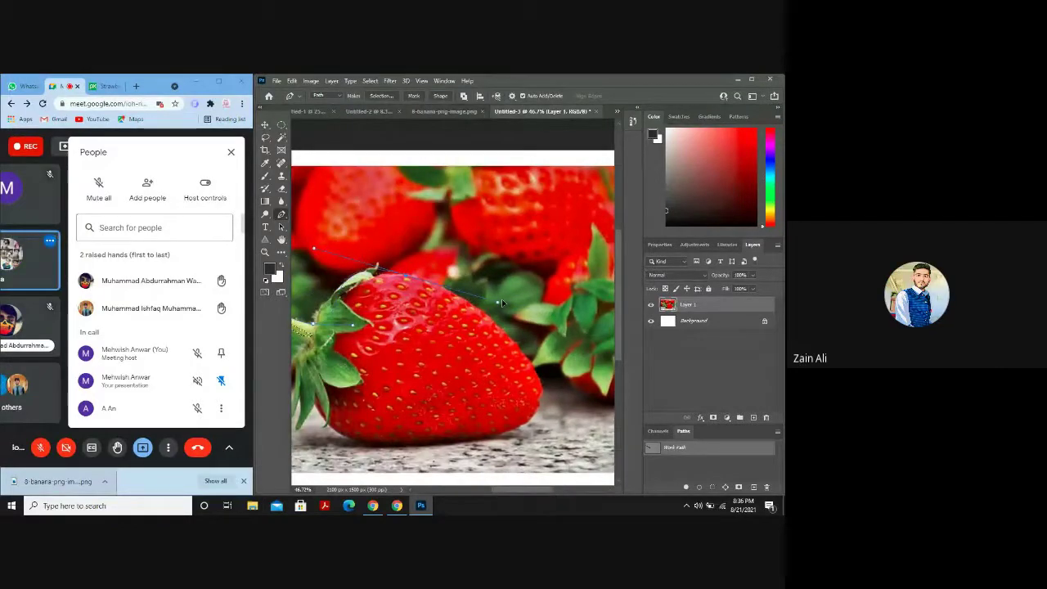
key("ctrl+z")
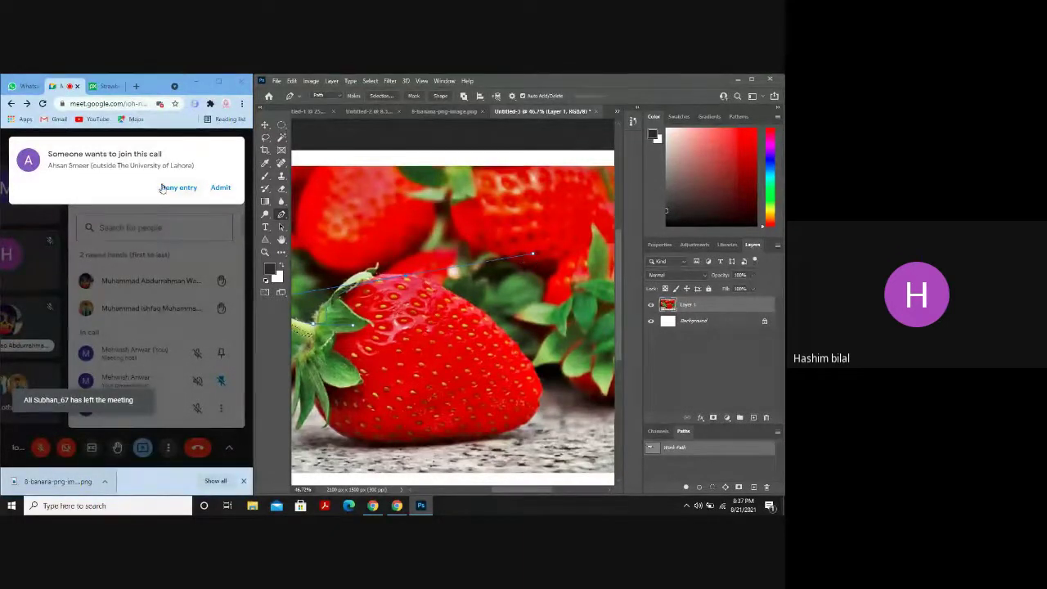
Admit the person waiting to join the Google Meet call.
left_click(218, 188)
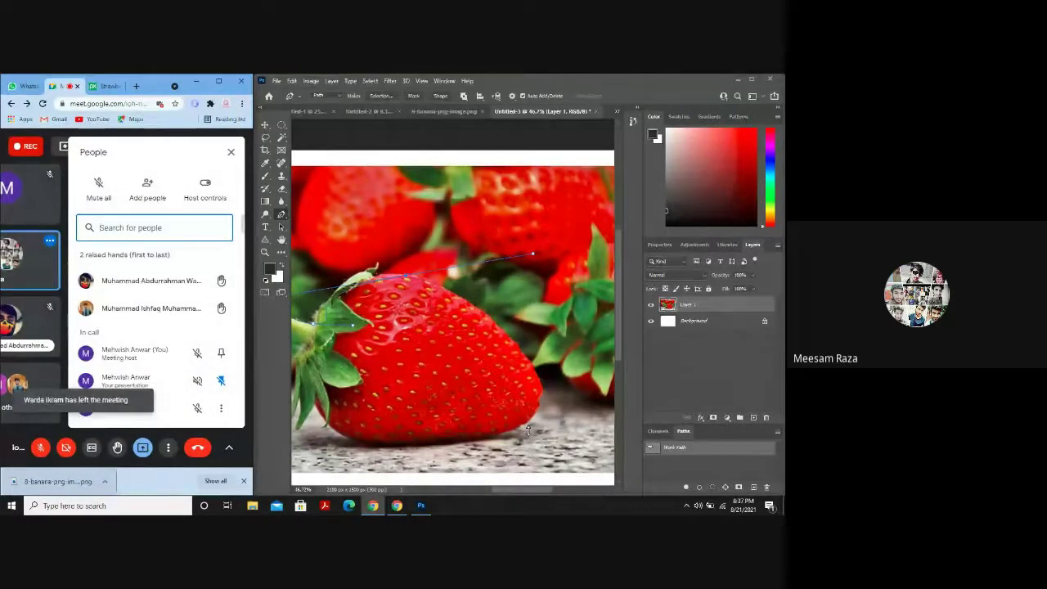
Maximize the Photoshop window and delete the work path and the strawberry layer from Untitled-3.
left_click(753, 80)
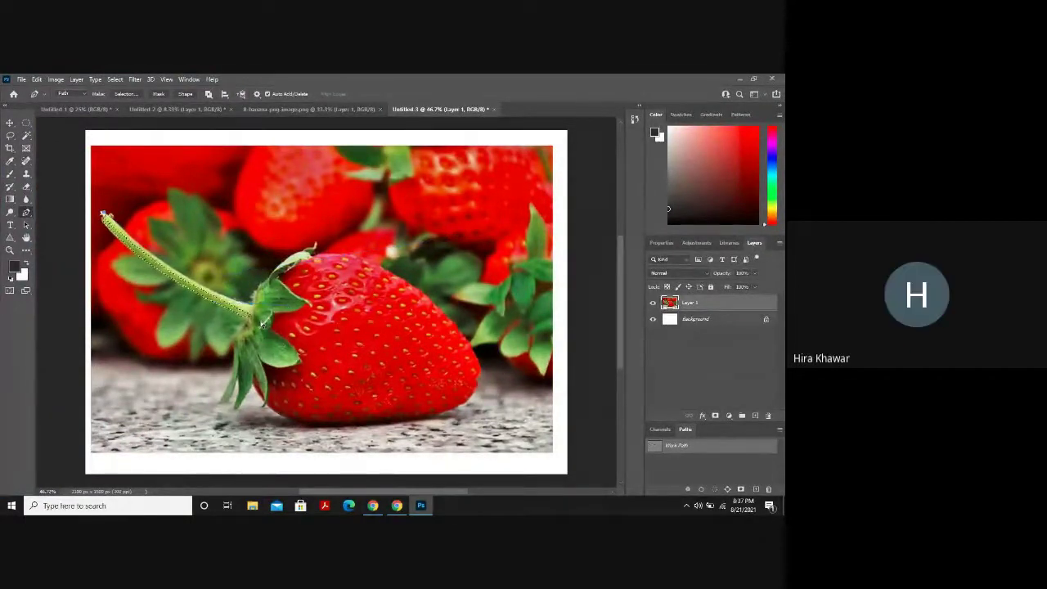
key("Delete")
key("Delete")
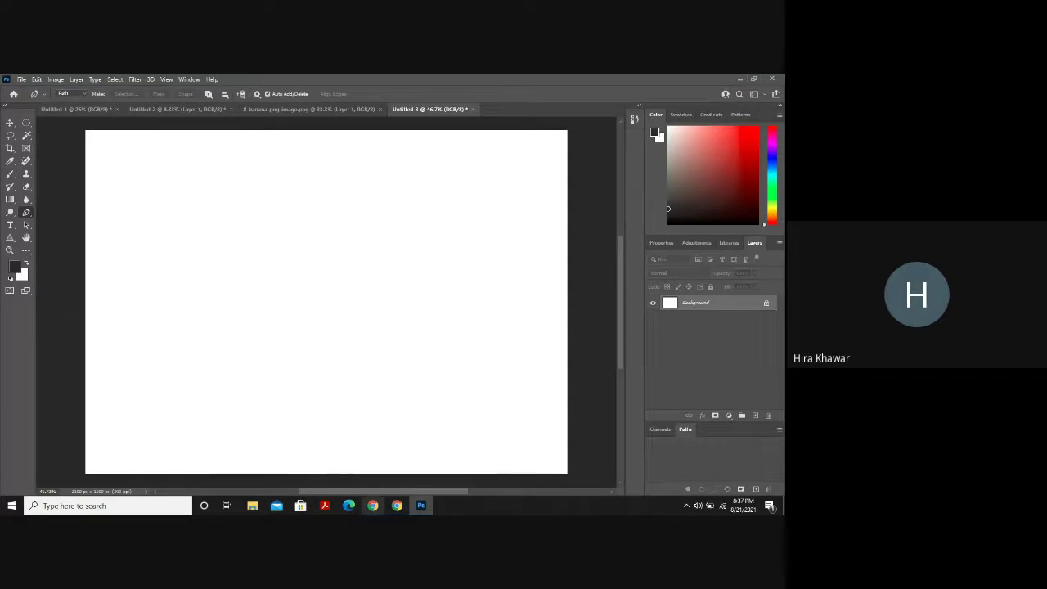
Switch to Chrome and search Google Images for "car svg" in the tab holding the strawberry photo.
left_click(373, 506)
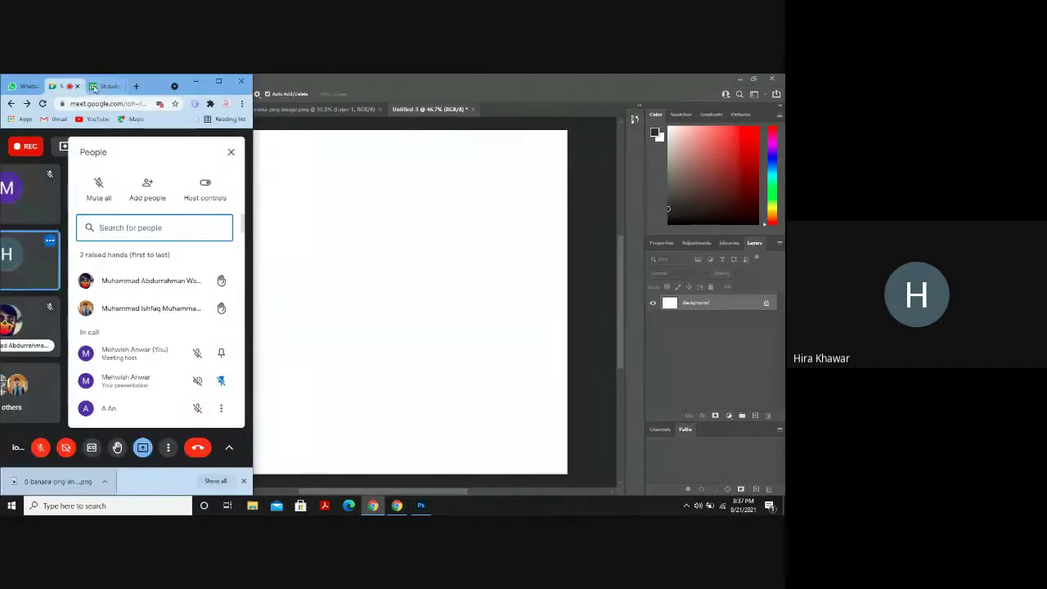
left_click(106, 85)
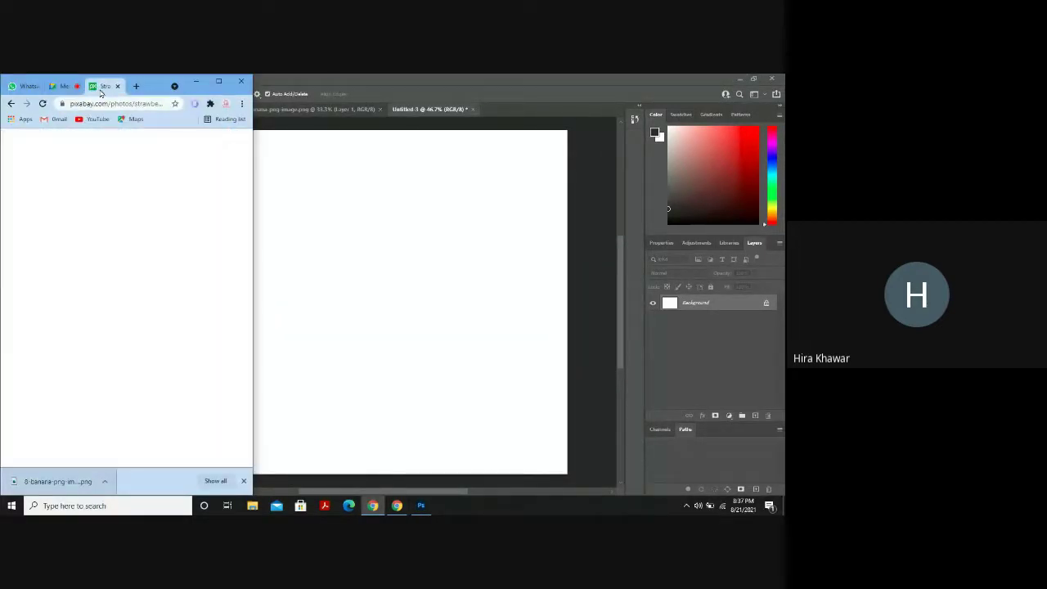
left_click(91, 104)
type("strawberry png")
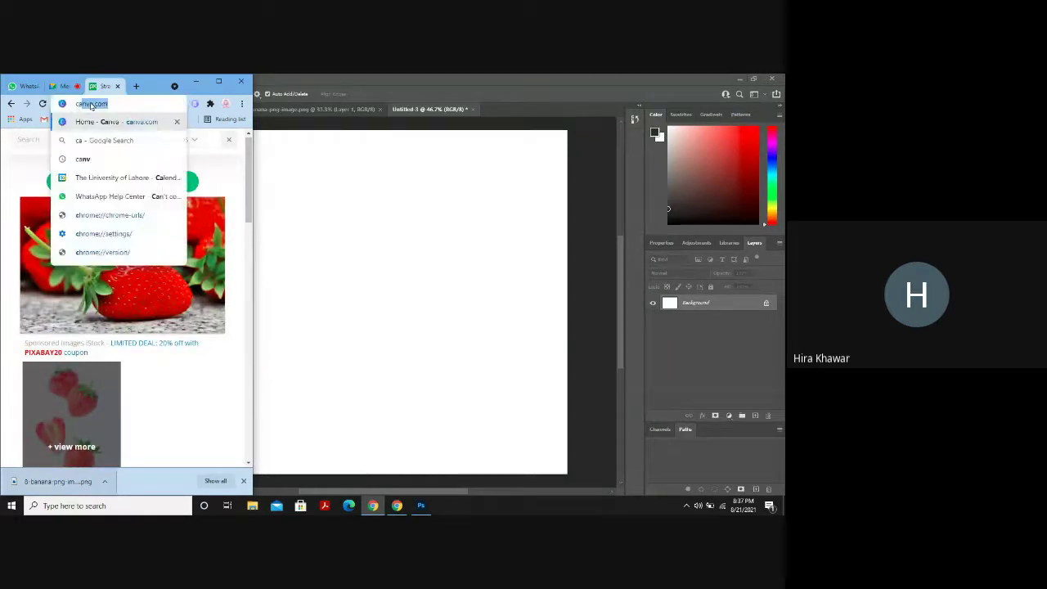
key("Return")
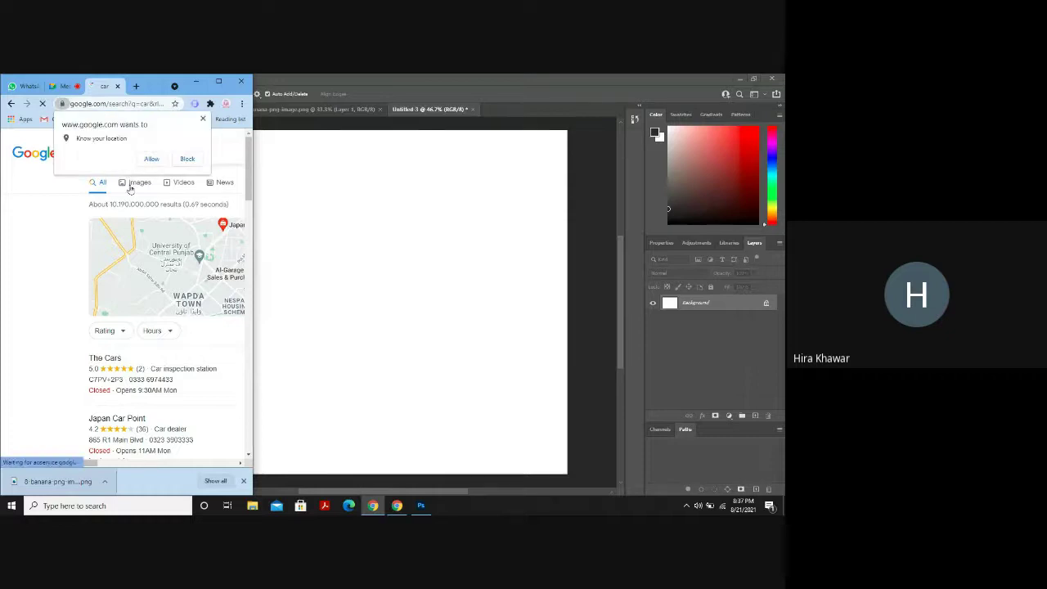
left_click(135, 182)
left_click(154, 156)
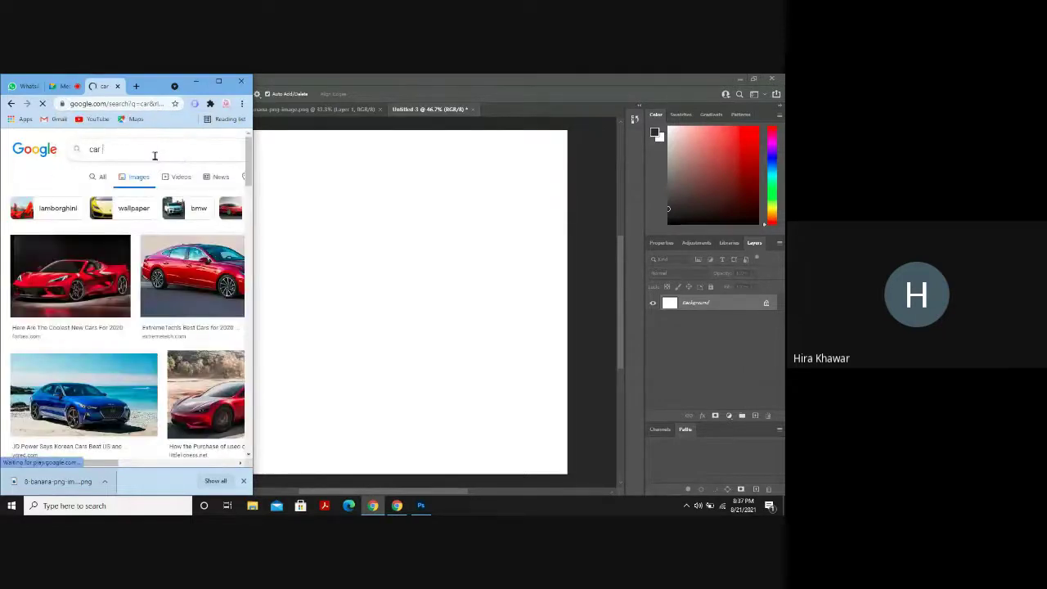
type("svg")
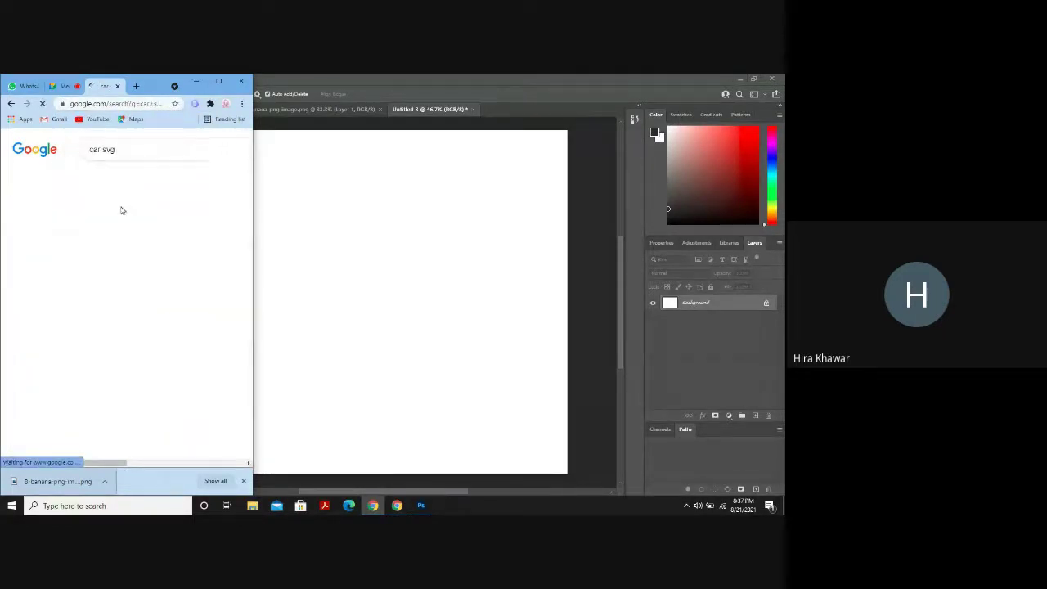
scroll(91, 311, "down", 1)
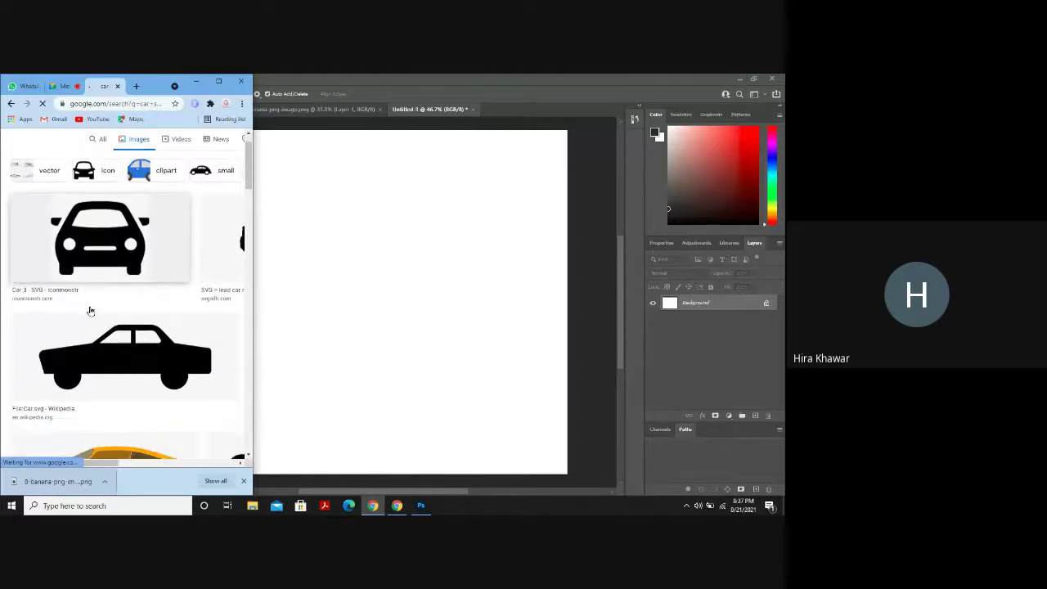
scroll(91, 311, "down", 5)
Copy the orange sport car image from the results and paste it into Untitled-3 in Photoshop.
left_click(89, 304)
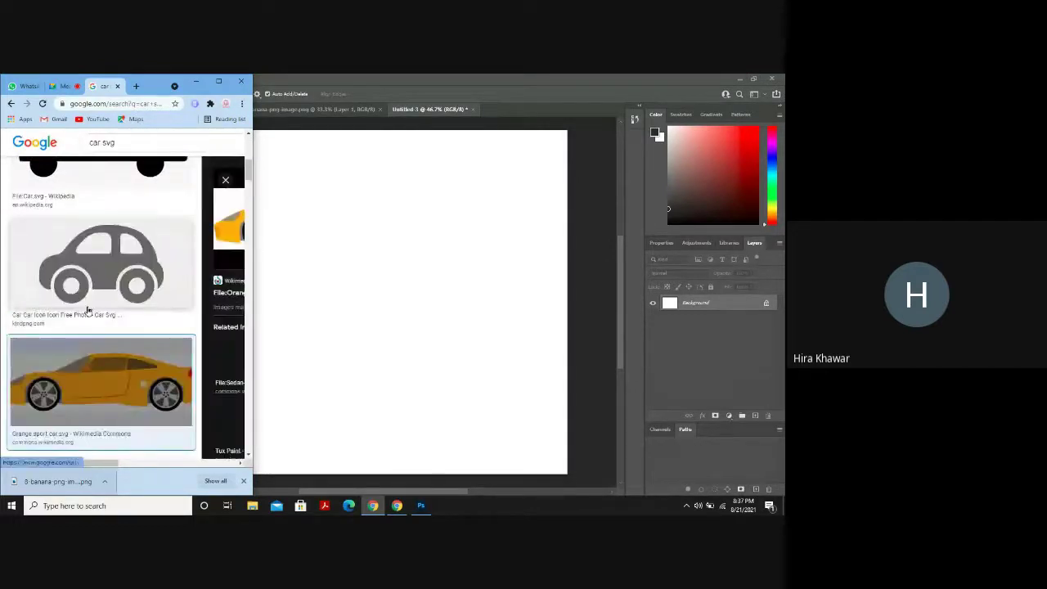
right_click(127, 396)
left_click(164, 326)
left_click(443, 342)
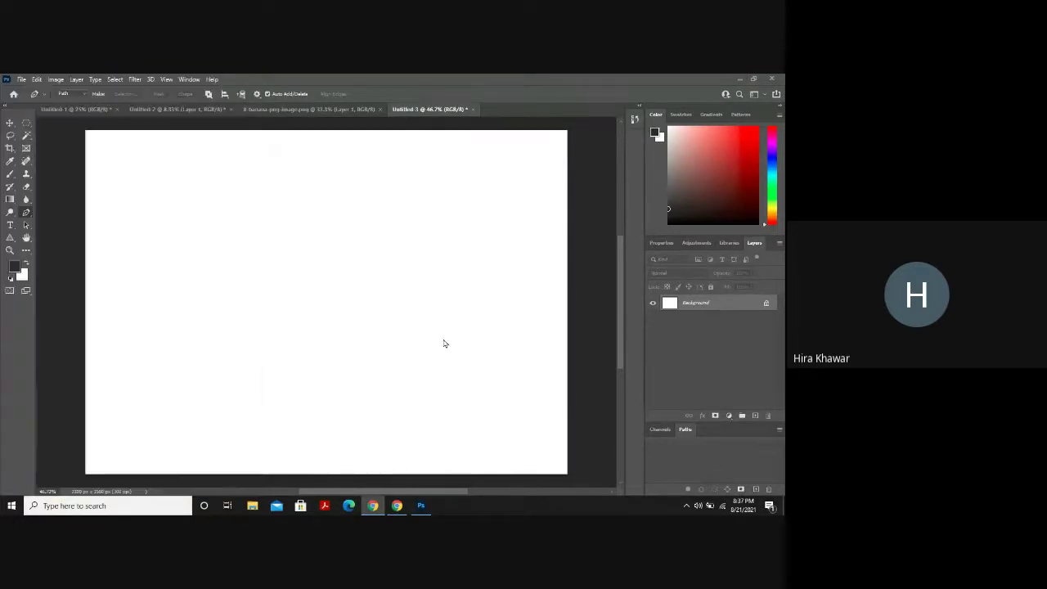
key("ctrl+v")
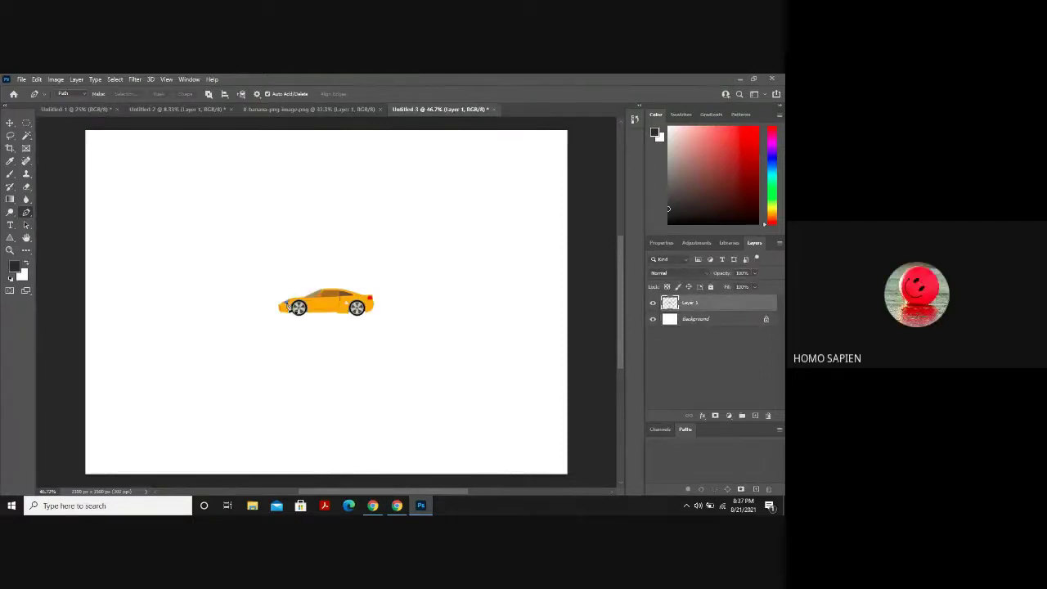
Enlarge the pasted car with the Move Tool's transform controls until it spans the canvas width.
left_click(286, 306)
key("ctrl+z")
key("v")
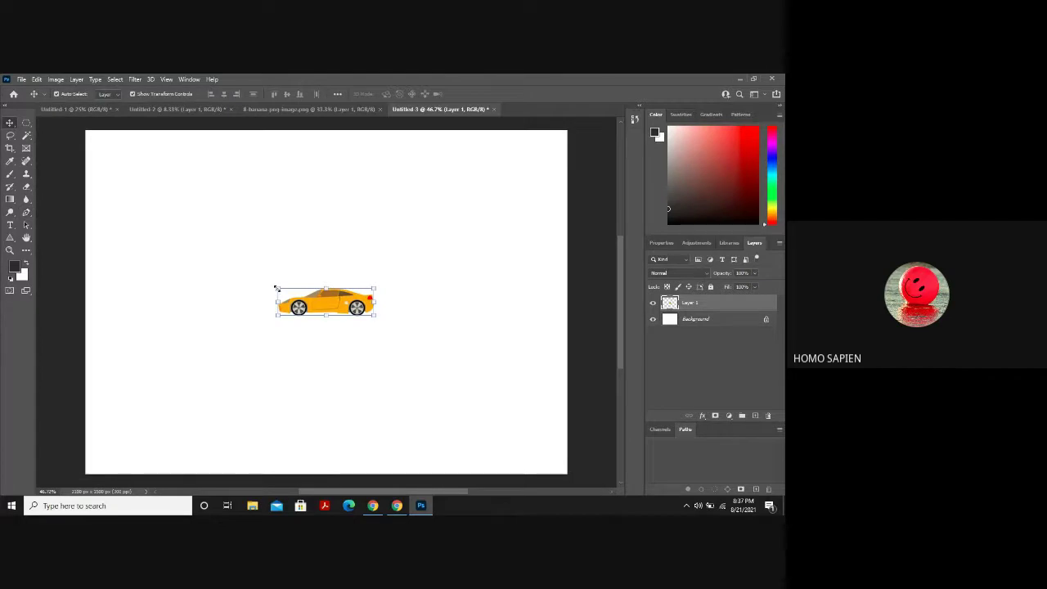
left_click_drag(276, 288, 121, 195)
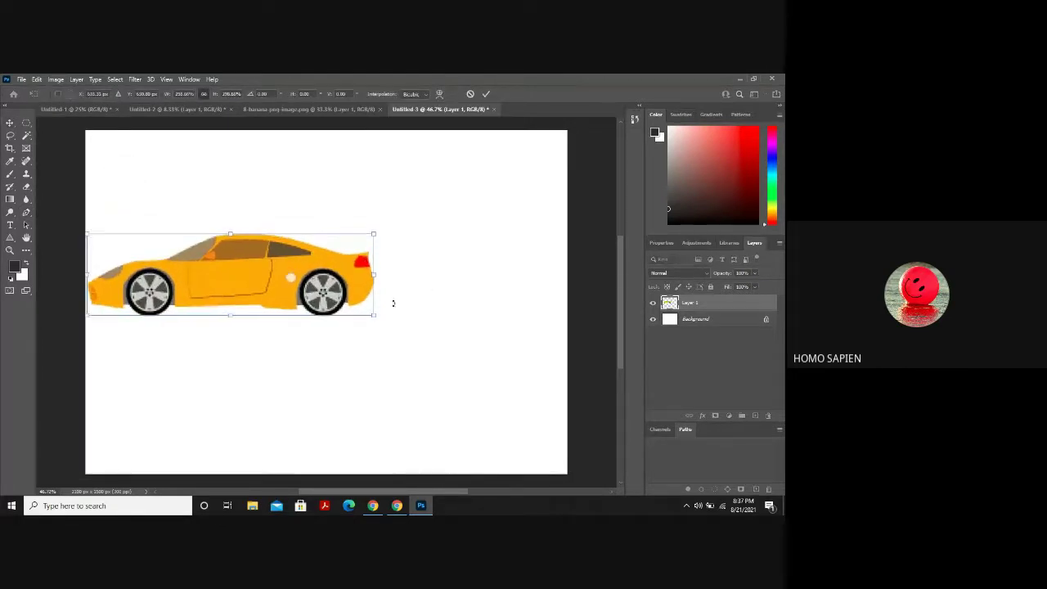
left_click_drag(376, 318, 562, 381)
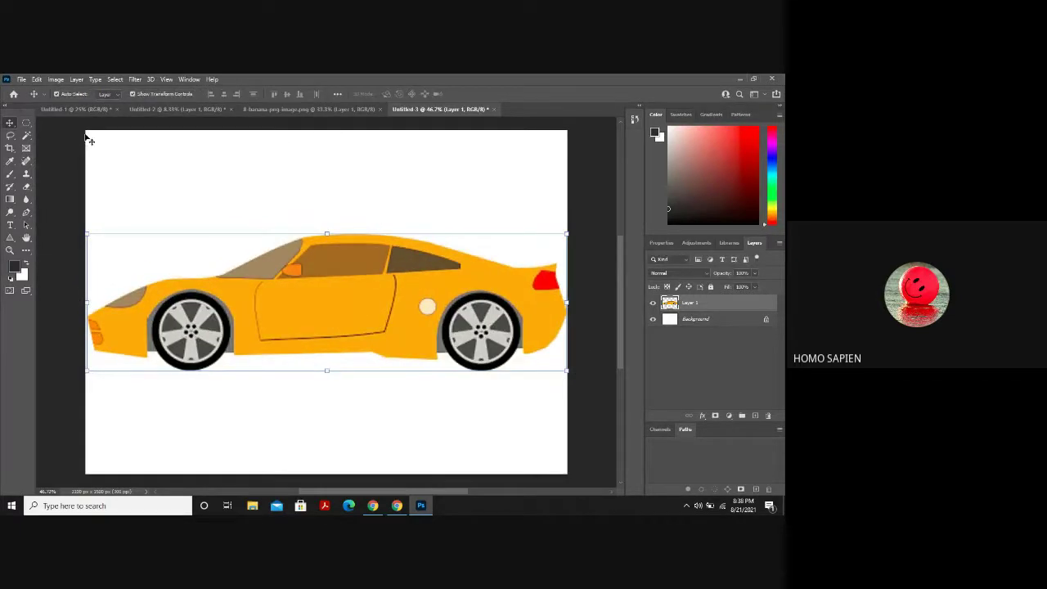
key("Return")
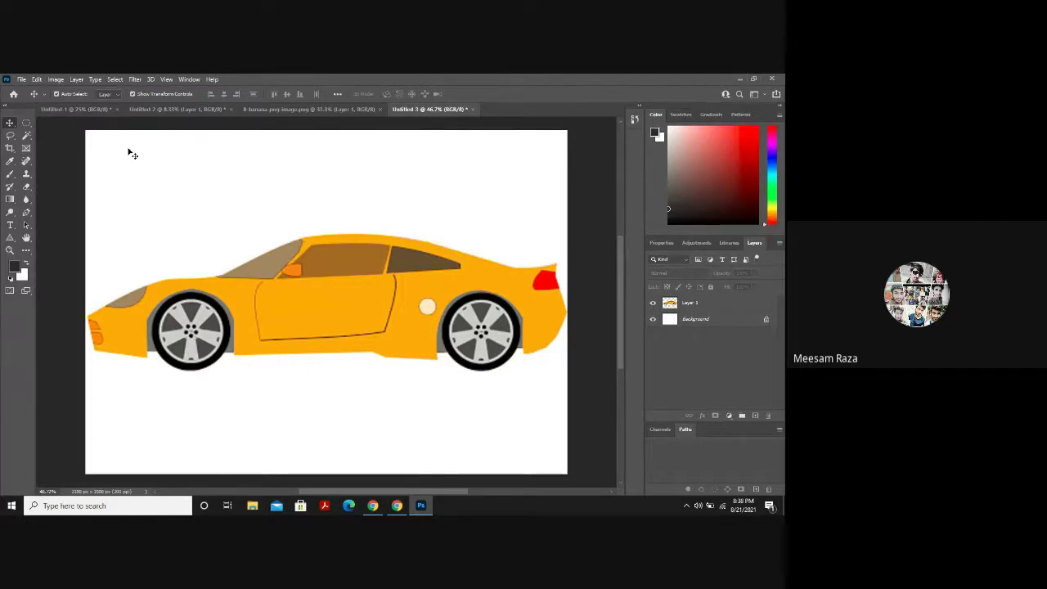
Try selecting the car's orange body on Layer 1 with the Magic Wand tool and deleting it.
left_click(28, 140)
left_click(43, 155)
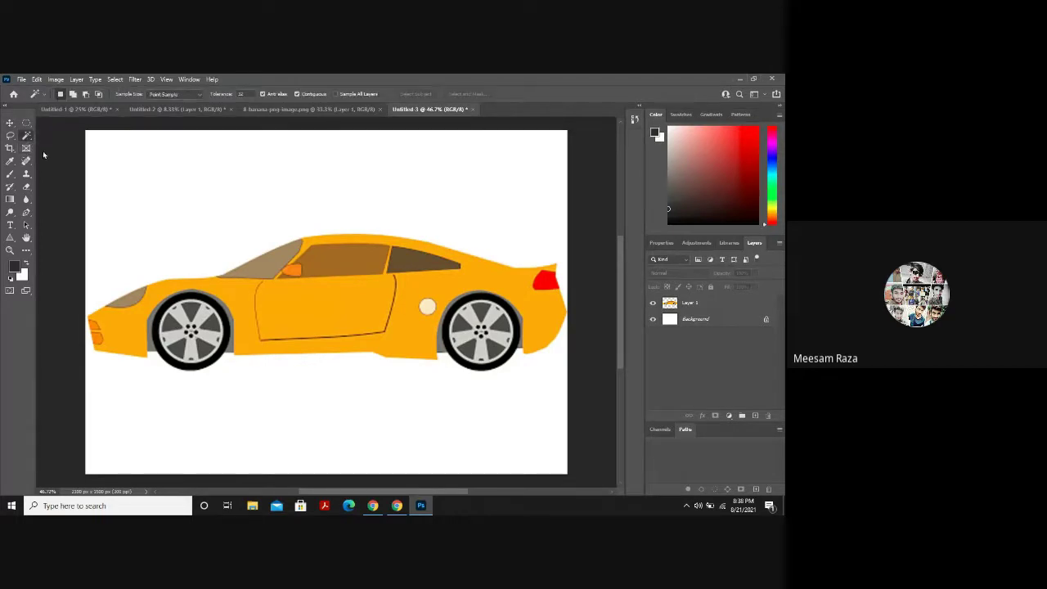
left_click(670, 308)
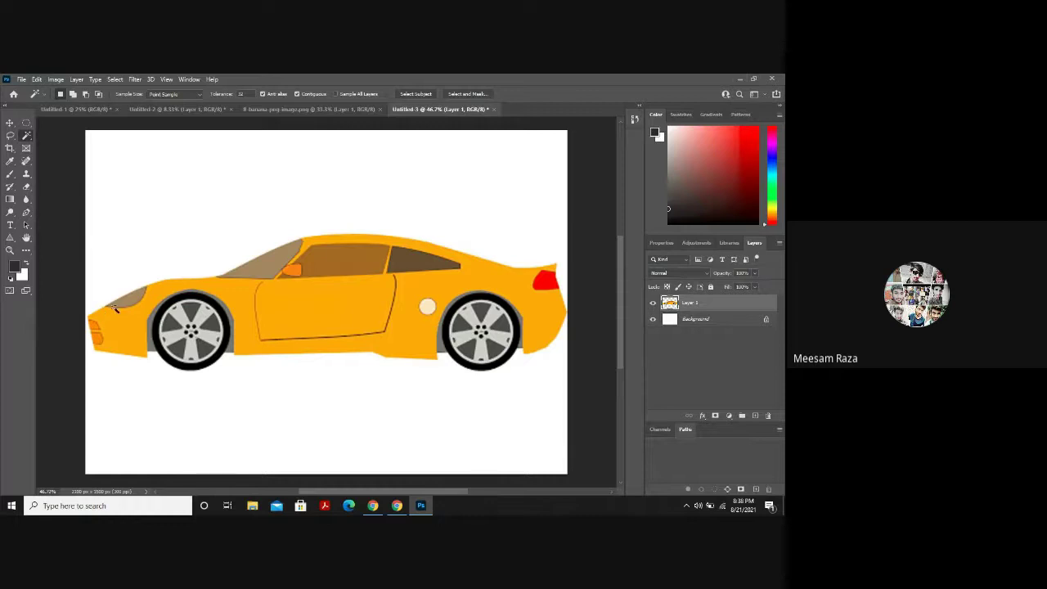
left_click(274, 282)
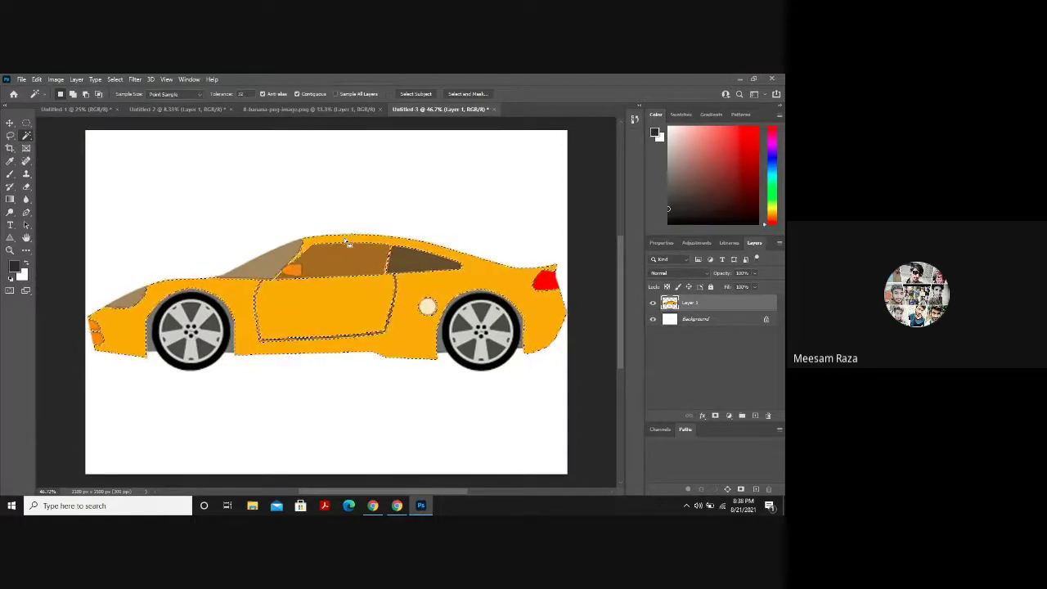
right_click(346, 242)
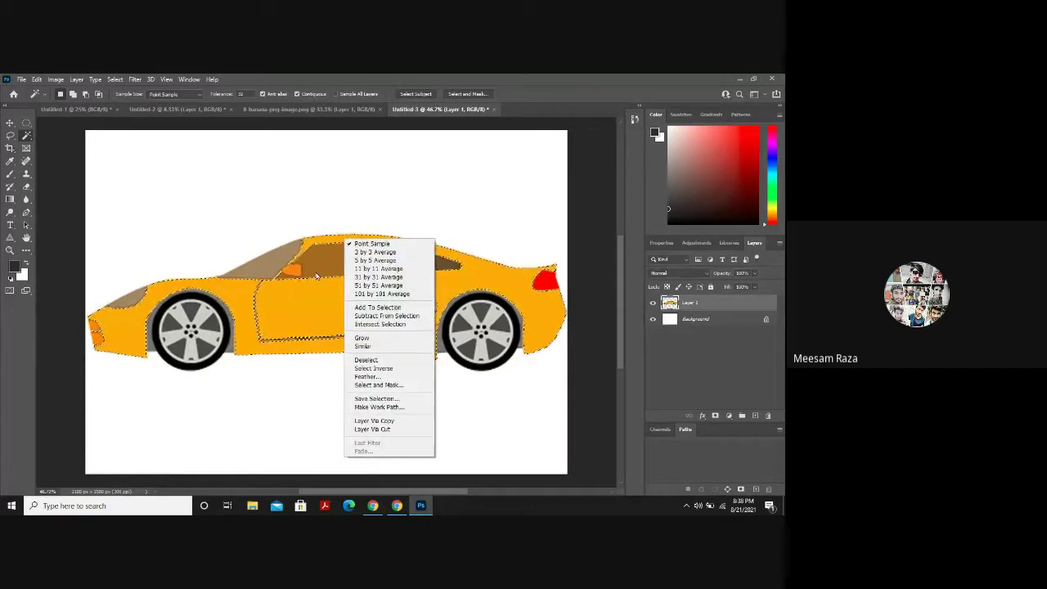
left_click(246, 362)
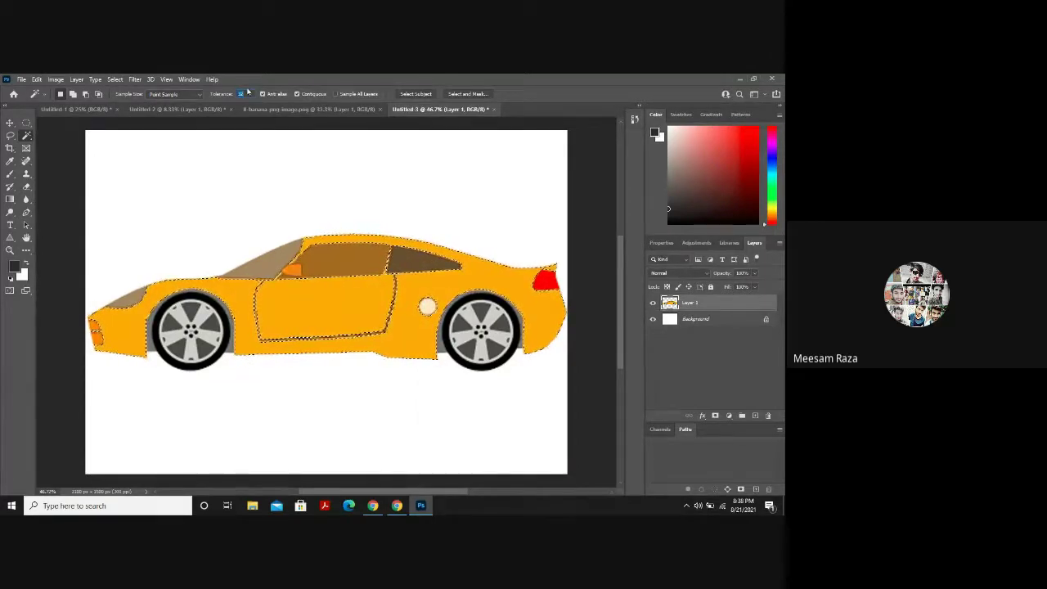
left_click(10, 121)
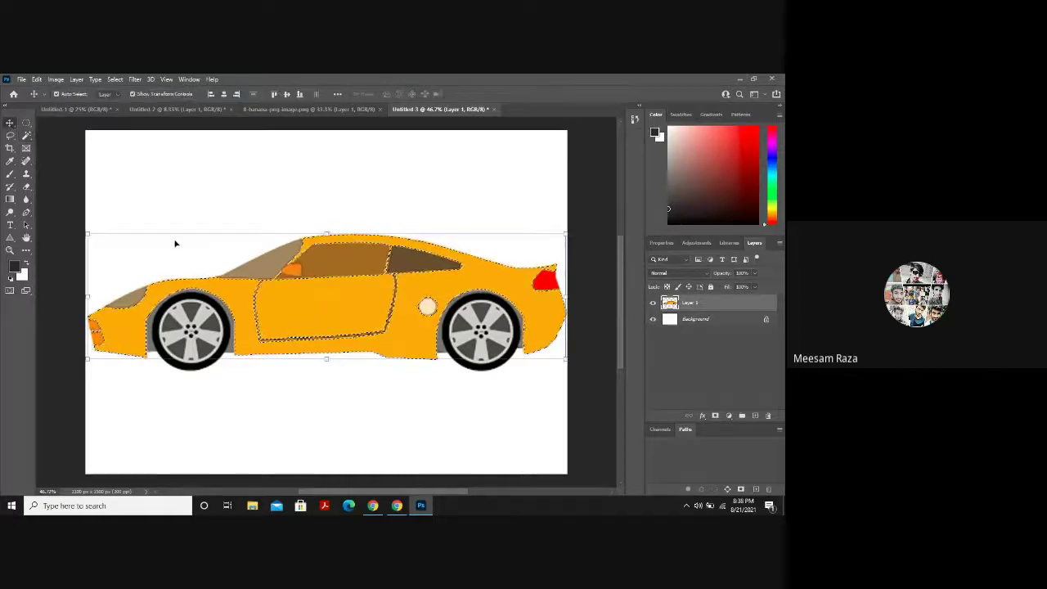
key("Delete")
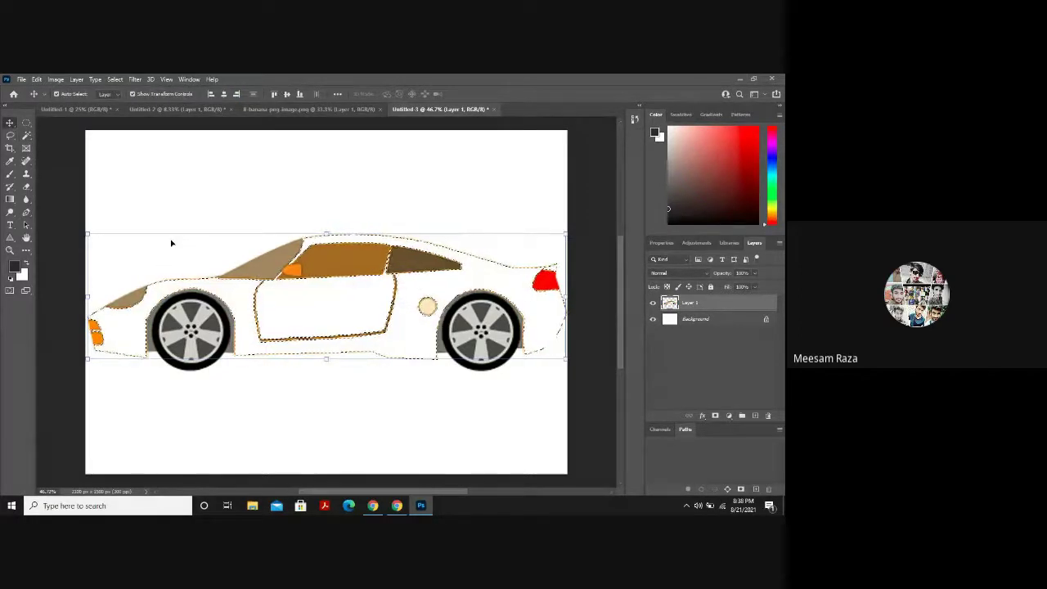
Undo the body deletion, the selection and the earlier enlargement of the car.
key("ctrl+z")
key("ctrl+z")
key("ctrl+z")
key("ctrl+z")
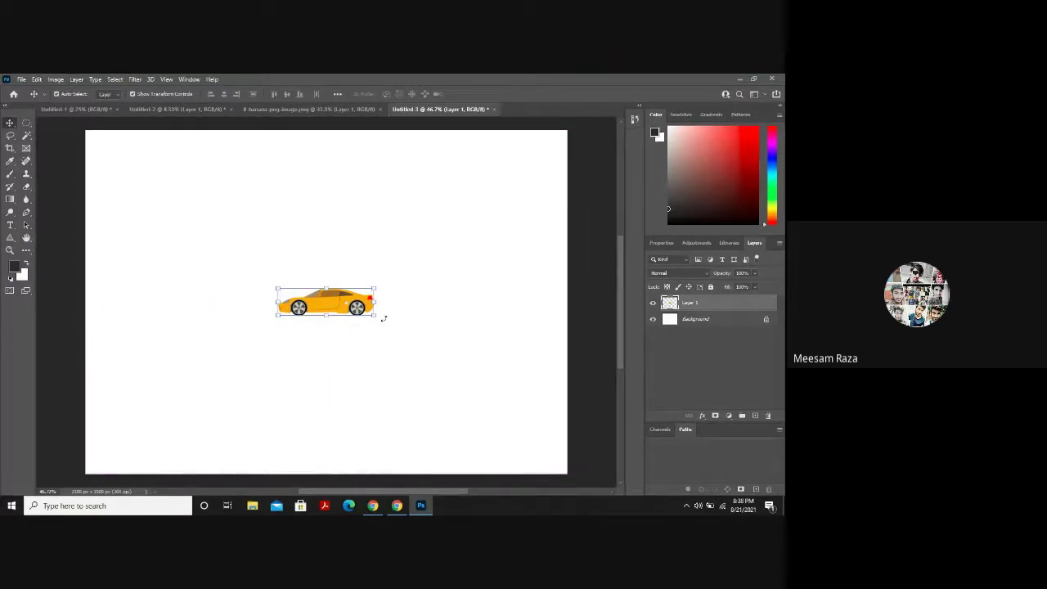
Scale the car up proportionally to most of the canvas width and reposition it near the centre.
left_click_drag(375, 315, 553, 403)
left_click_drag(409, 347, 303, 305)
left_click_drag(452, 327, 405, 311)
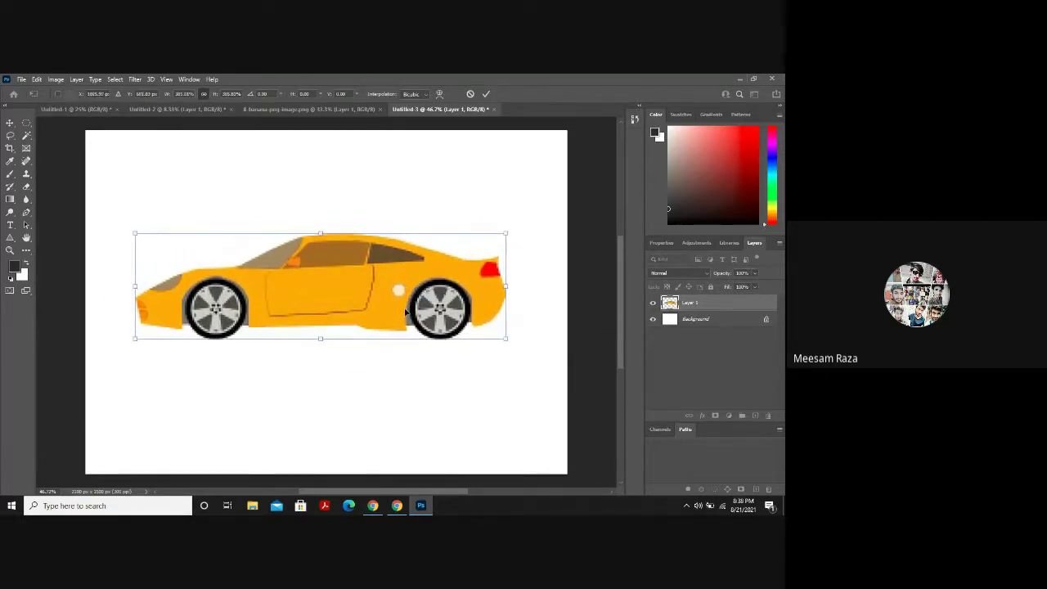
right_click(711, 306)
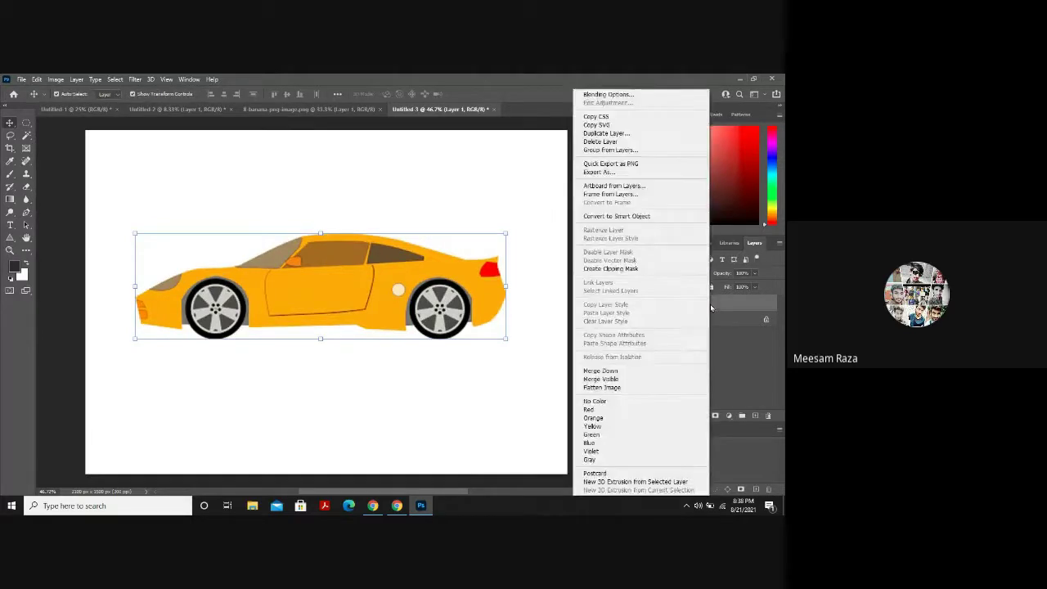
key("Escape")
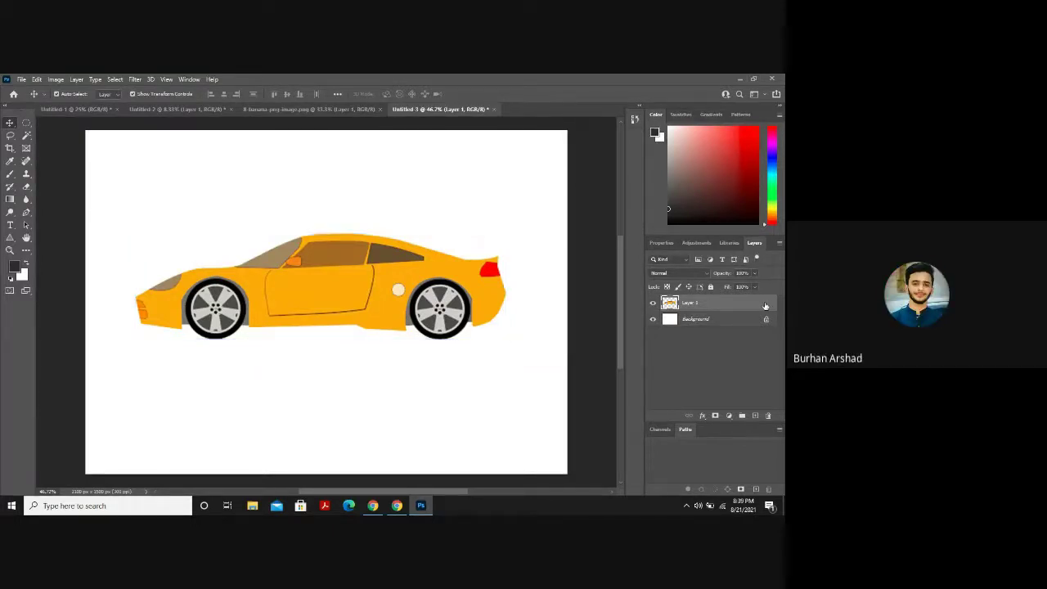
double_click(765, 301)
left_click(573, 124)
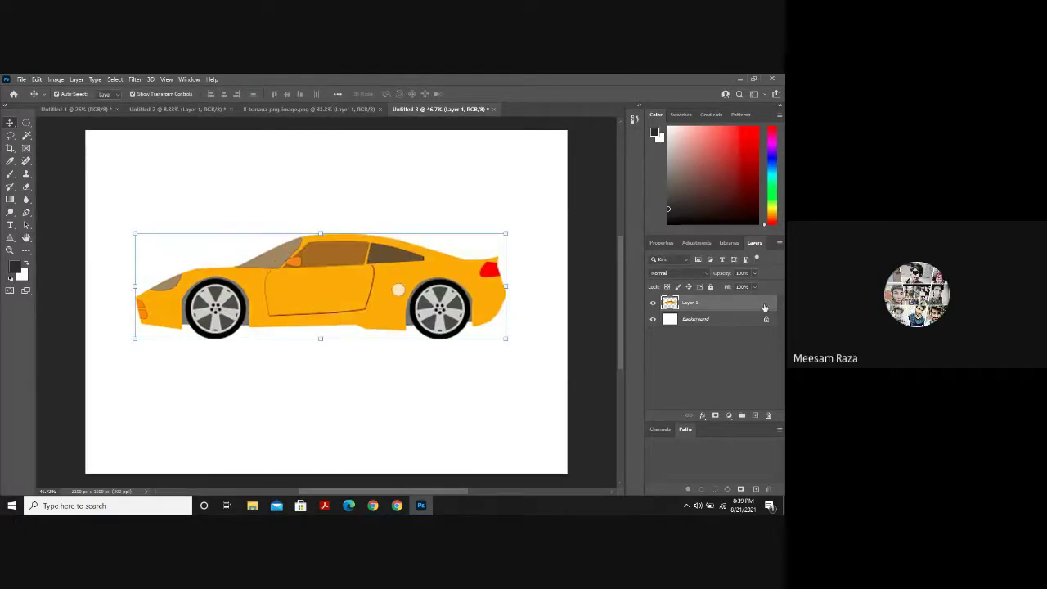
Try fully locking and unlocking Layer 1.
left_click(710, 288)
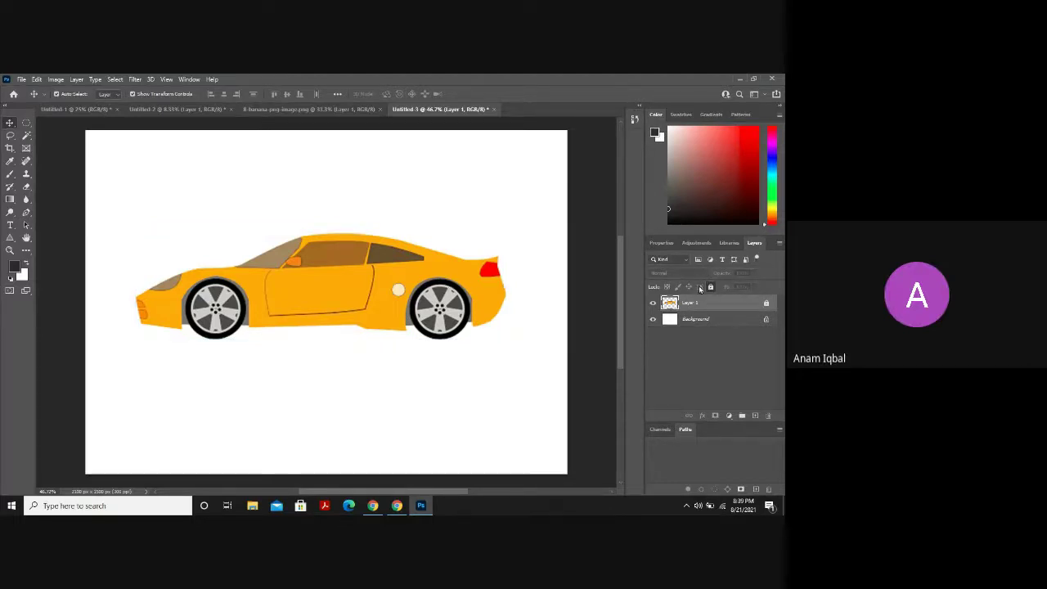
left_click(710, 287)
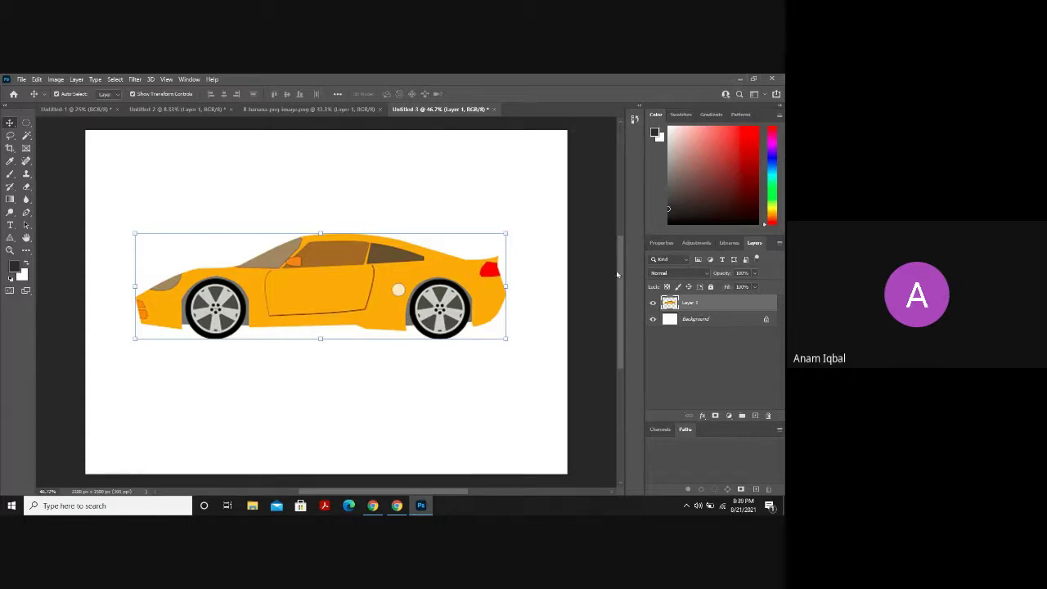
left_click(711, 287)
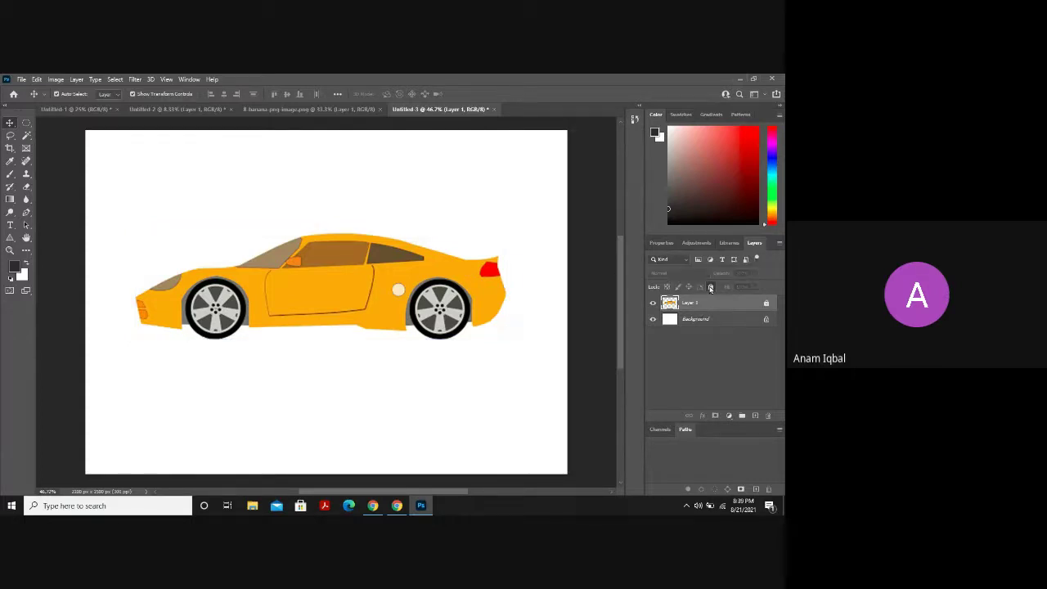
left_click(710, 287)
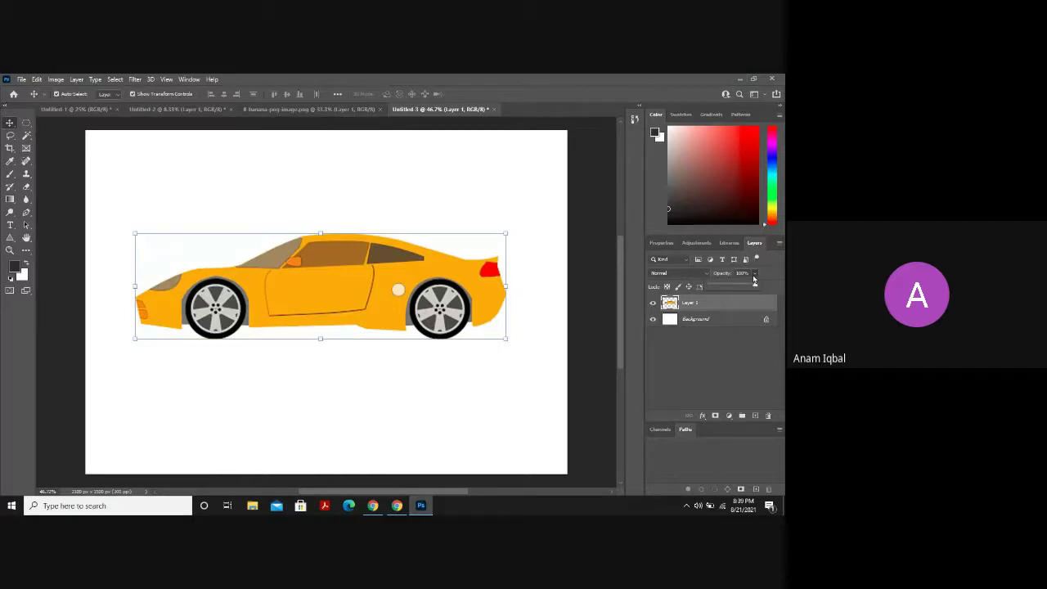
Look at the opacity slider of Layer 1.
left_click(755, 280)
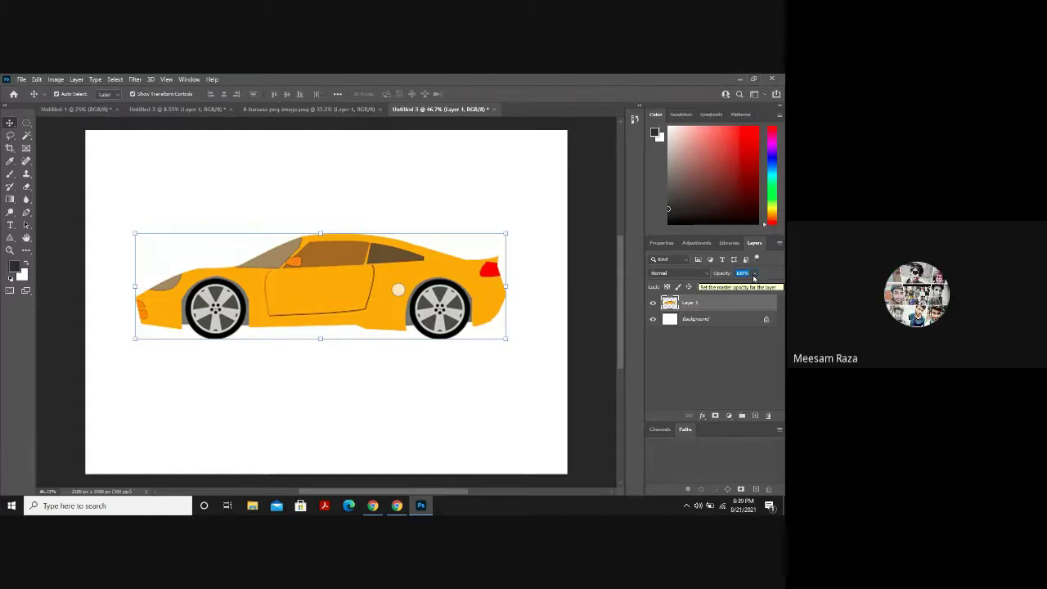
left_click(754, 276)
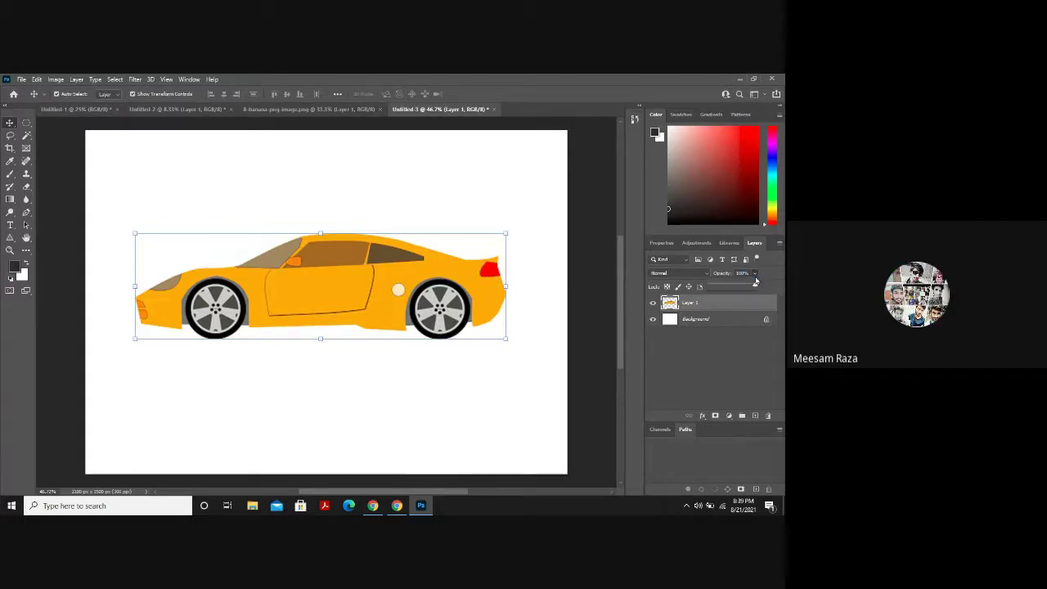
mouse_move(756, 281)
left_mouse_down()
mouse_move(742, 288)
mouse_move(765, 286)
mouse_move(752, 283)
left_mouse_up()
left_click(761, 272)
Fully lock Layer 1 with the car and deselect it.
left_click(710, 286)
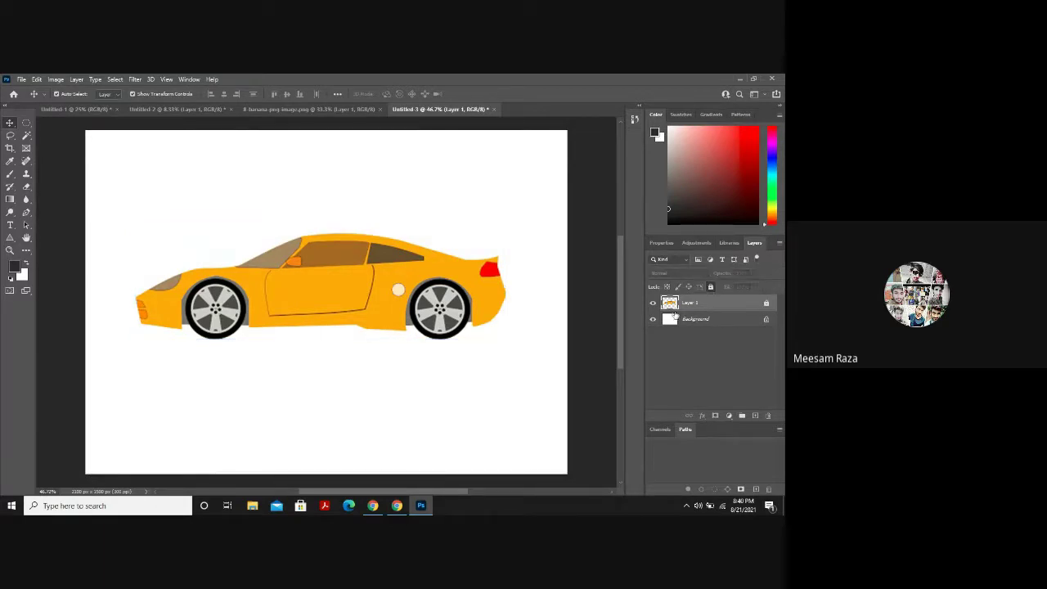
left_click(360, 300)
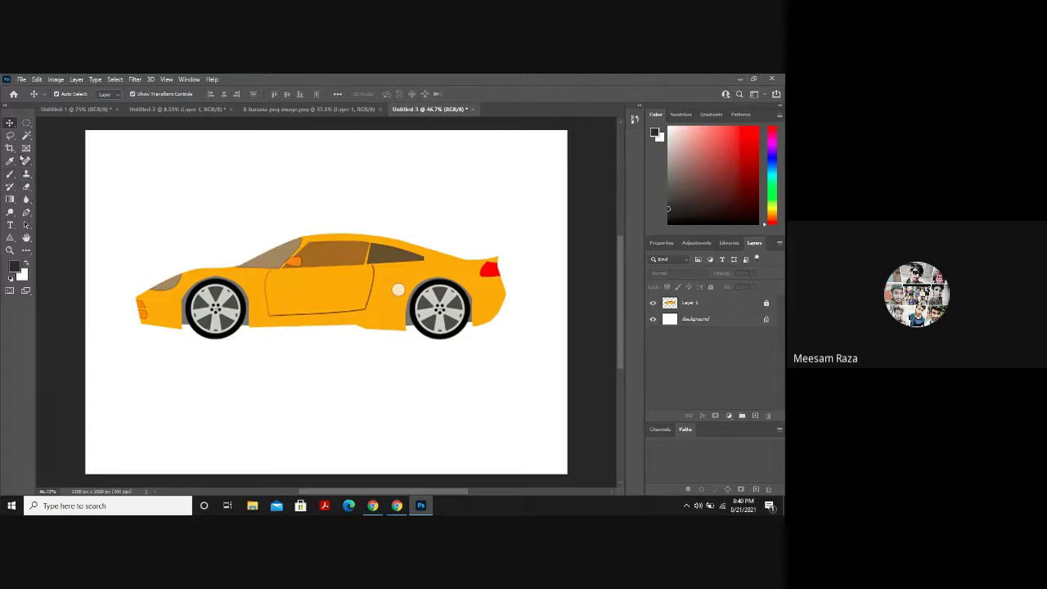
Start a path with the Pen tool by placing the first anchor at the tip of the car's front bumper.
left_click(25, 214)
left_click(26, 214)
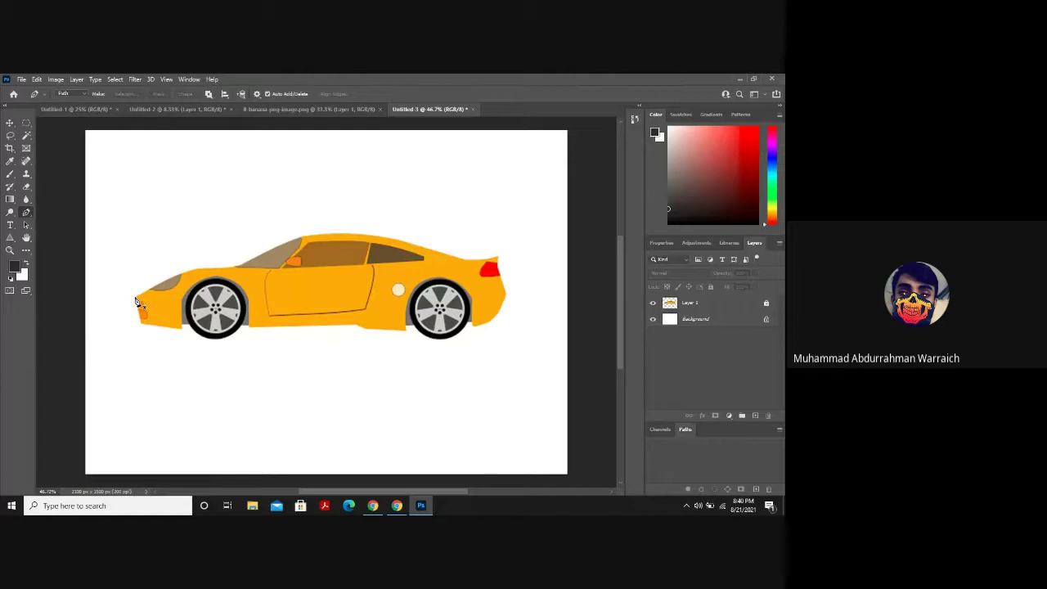
left_click(136, 299)
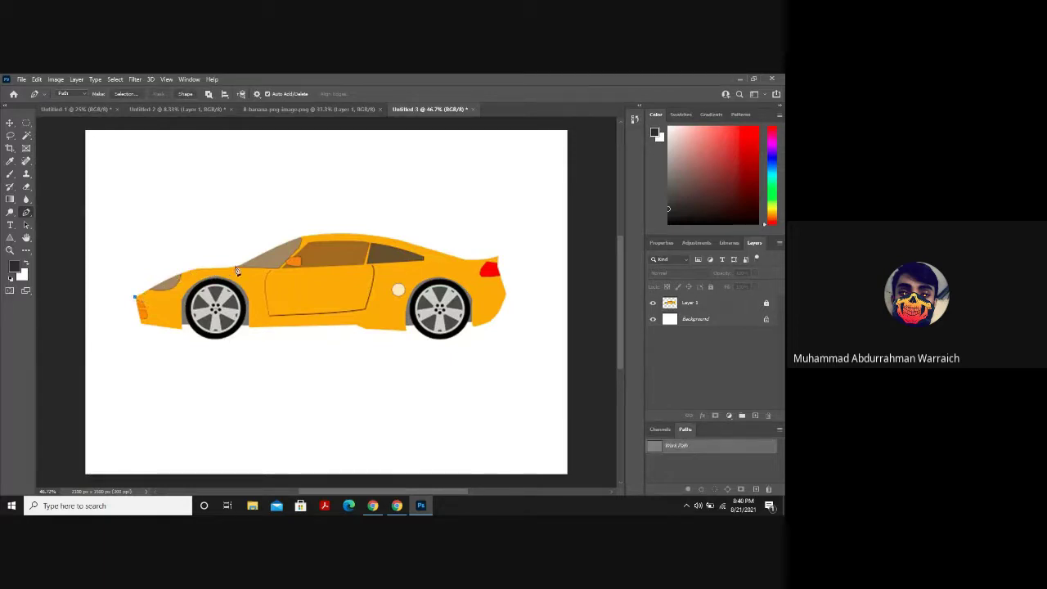
Try adding curved path segments along the hood and windshield, and undo them.
left_click_drag(234, 263, 294, 274)
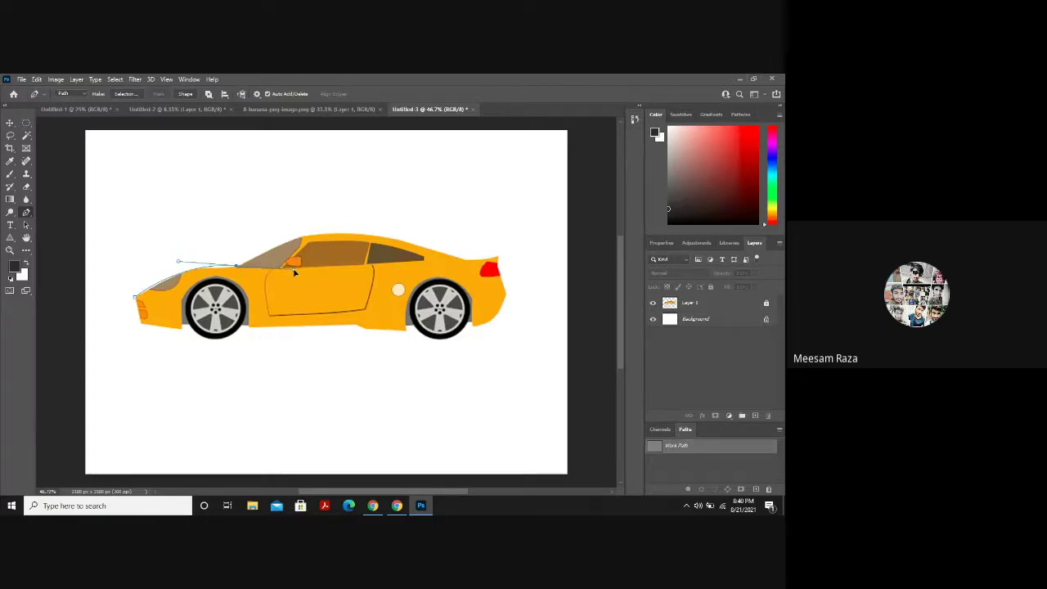
left_click_drag(299, 238, 488, 216)
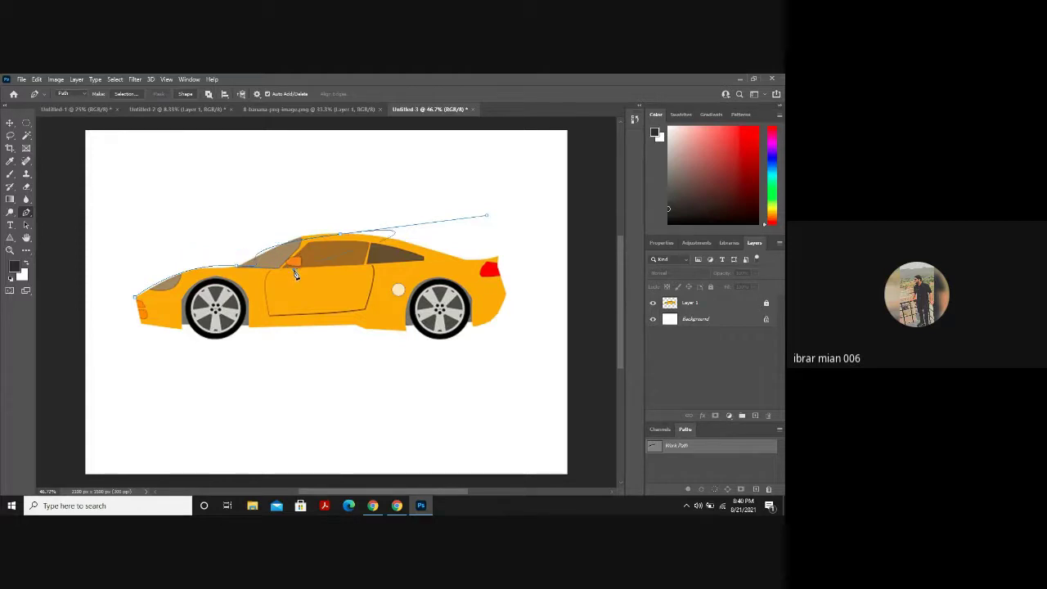
key("ctrl+z")
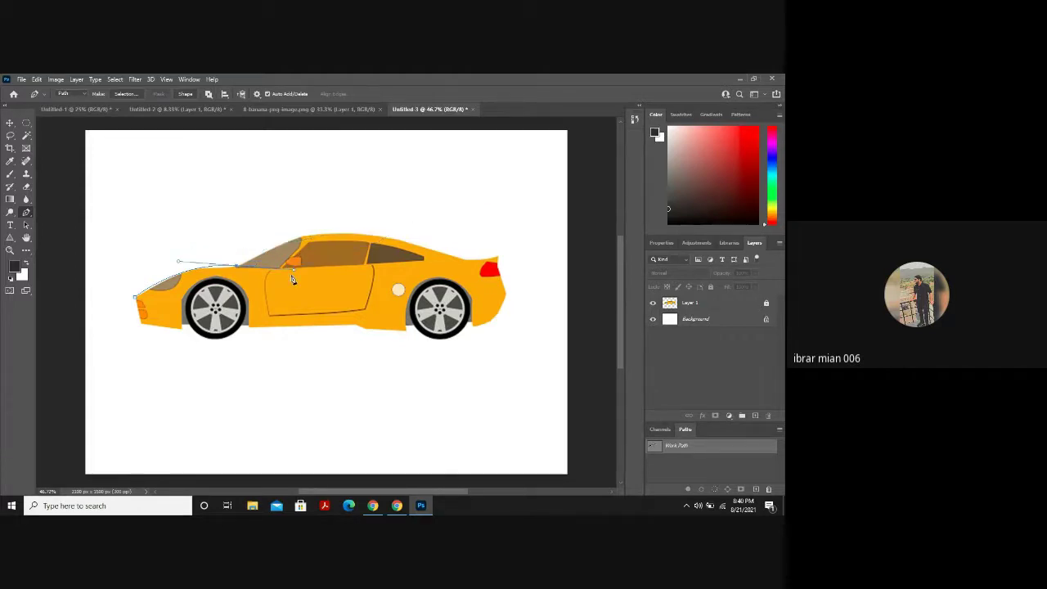
key("ctrl+z")
Add straight path segments along the car's hood, windshield and roof to the spoiler and rear bumper.
left_click(235, 269)
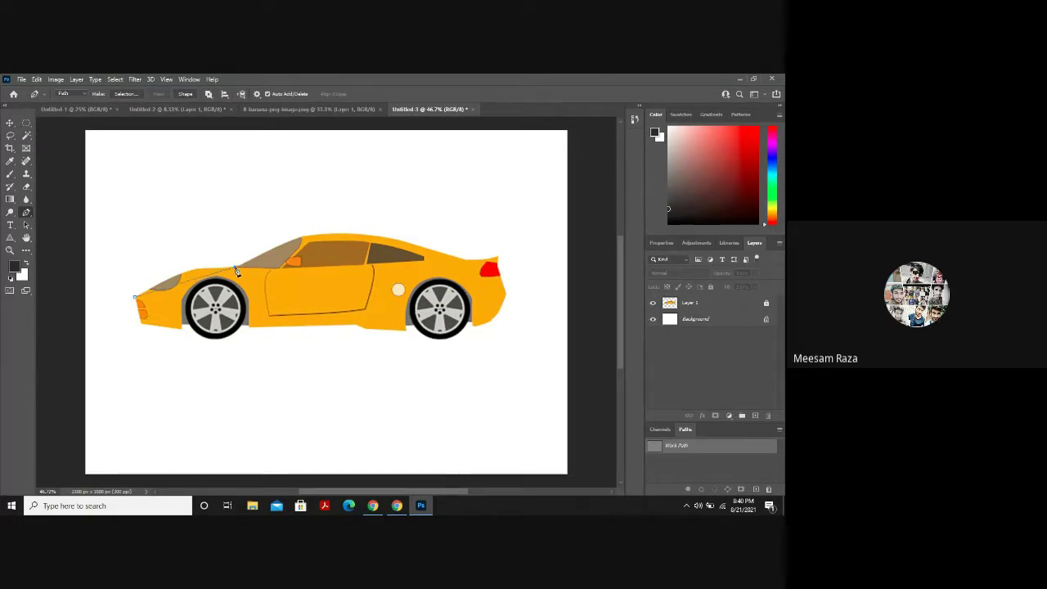
left_click(301, 240)
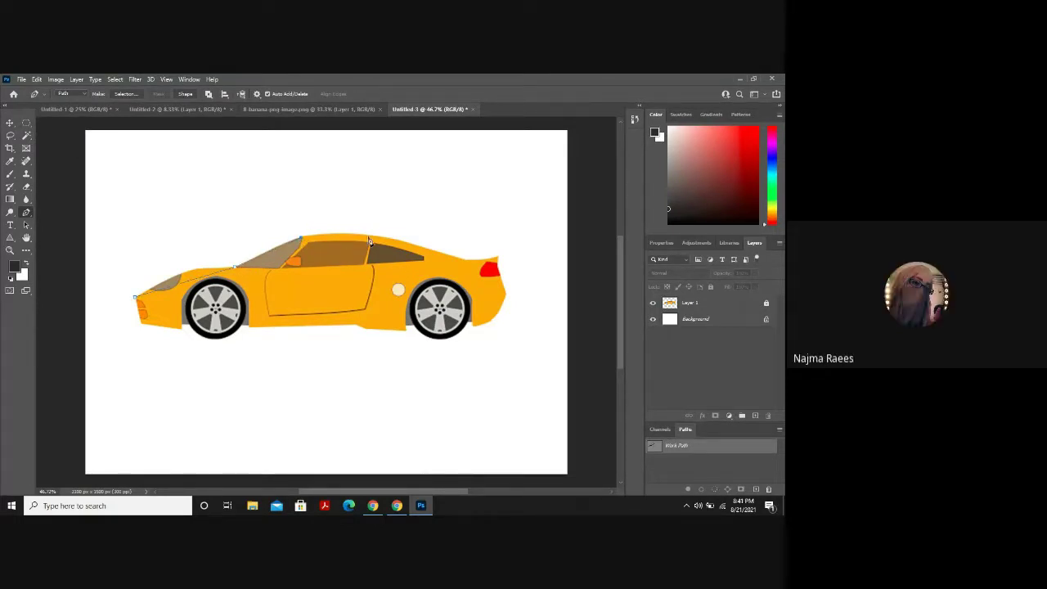
left_click(465, 259)
left_click(496, 257)
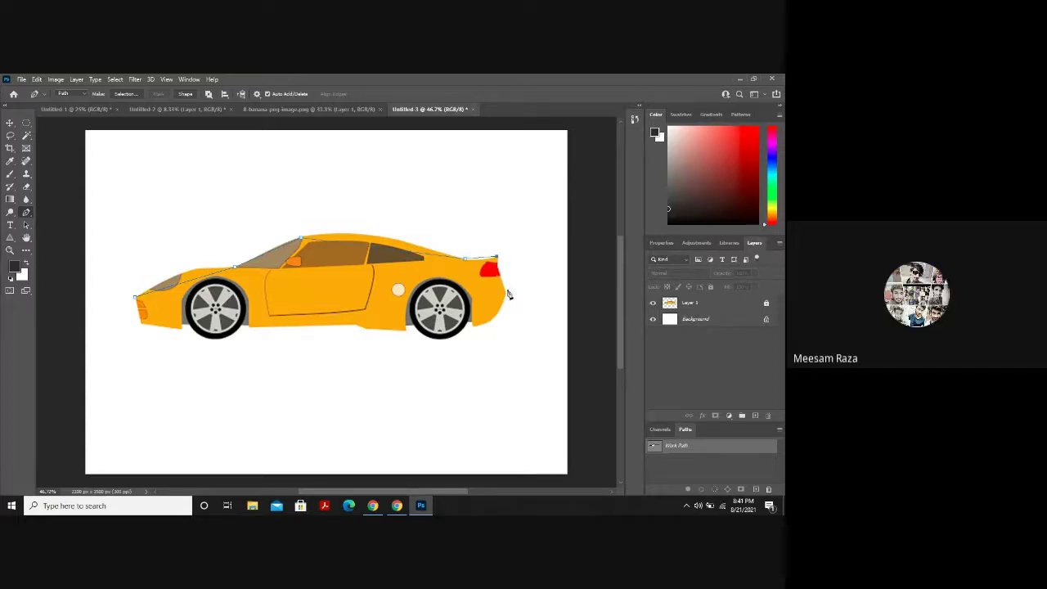
left_click(508, 293)
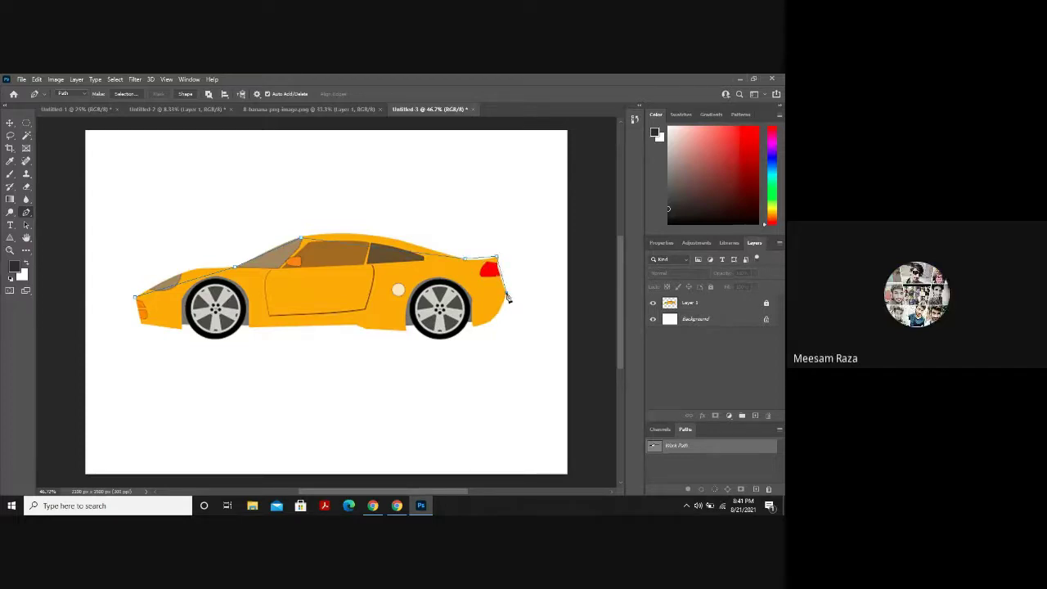
Continue the path along the underside and around both wheel arches, closing it at the front bumper.
left_click(475, 327)
left_click(407, 328)
left_click(248, 327)
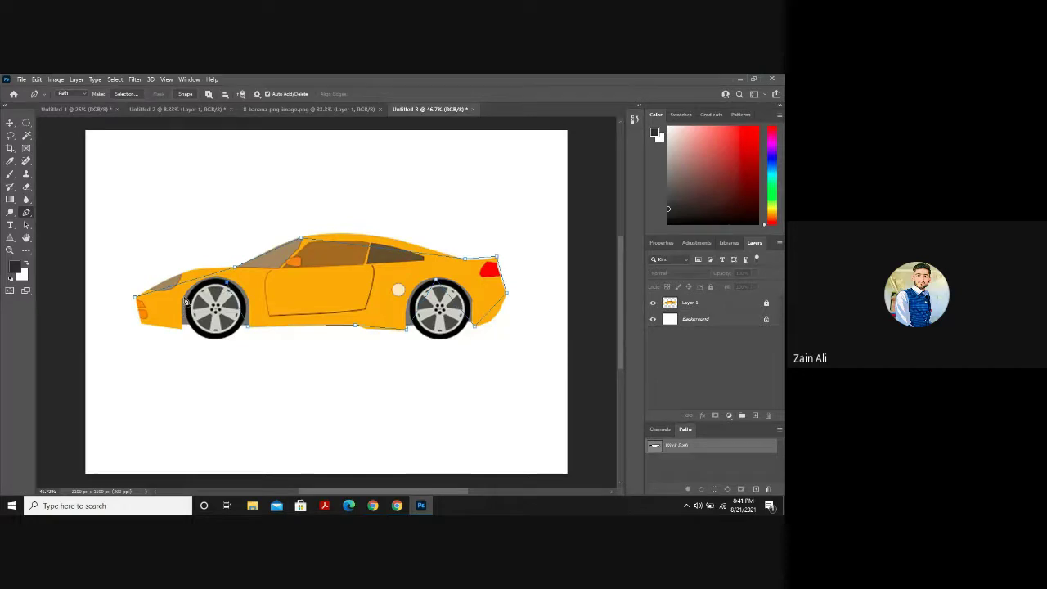
left_click(183, 325)
left_click(141, 328)
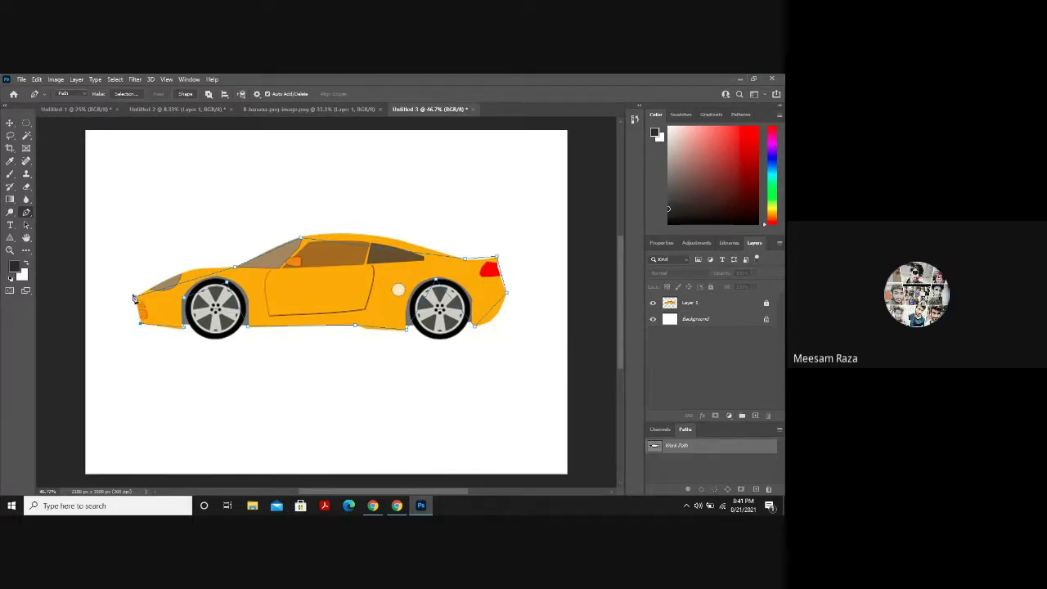
left_click(136, 301)
Bend the path's segments to the car's curved outline with the Curvature Pen tool, and select Layer 1.
left_click(26, 213)
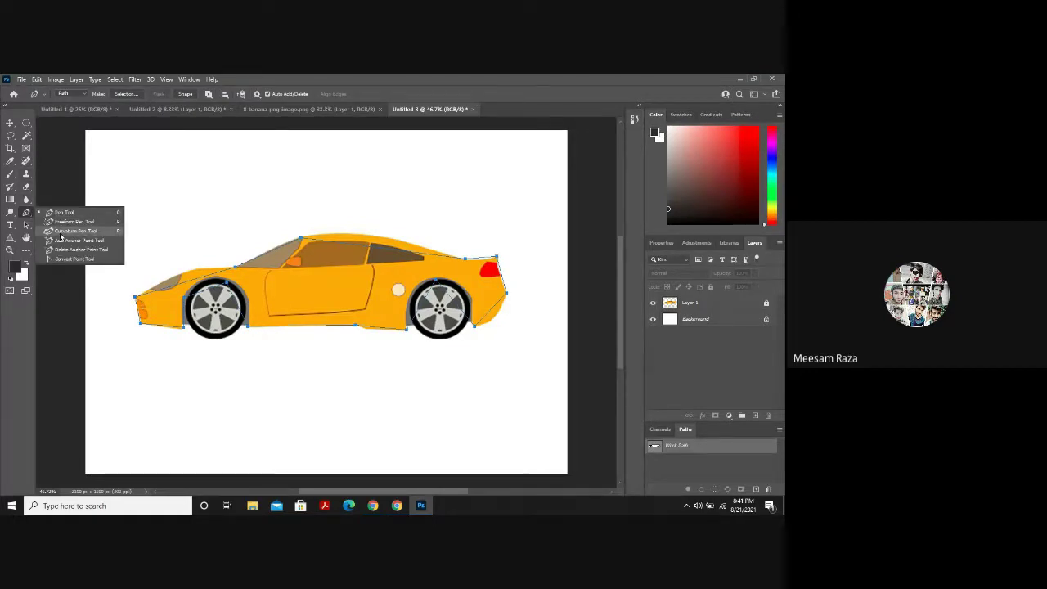
left_click(61, 233)
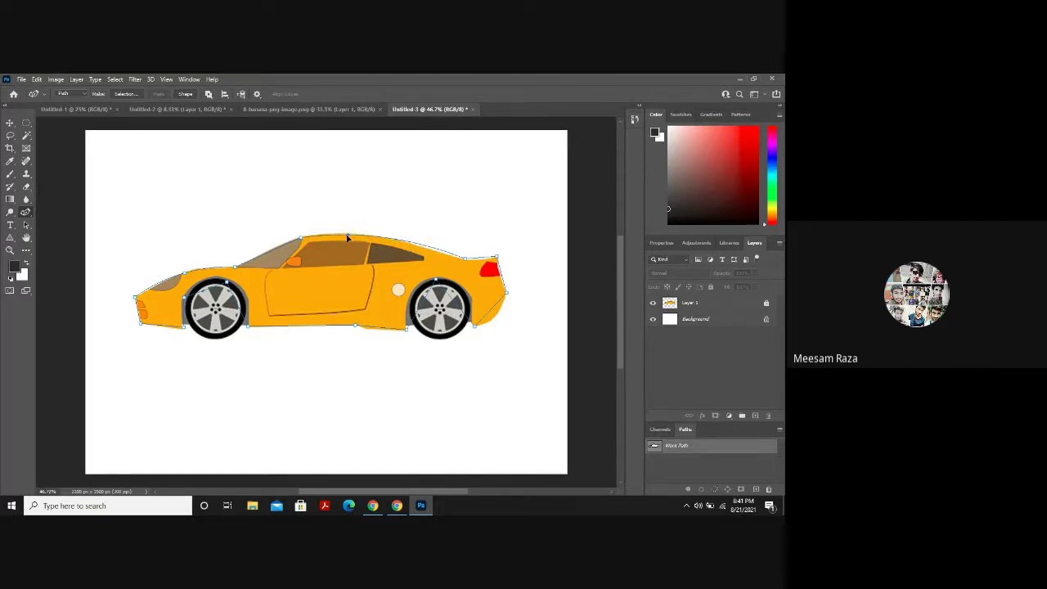
left_click(427, 249)
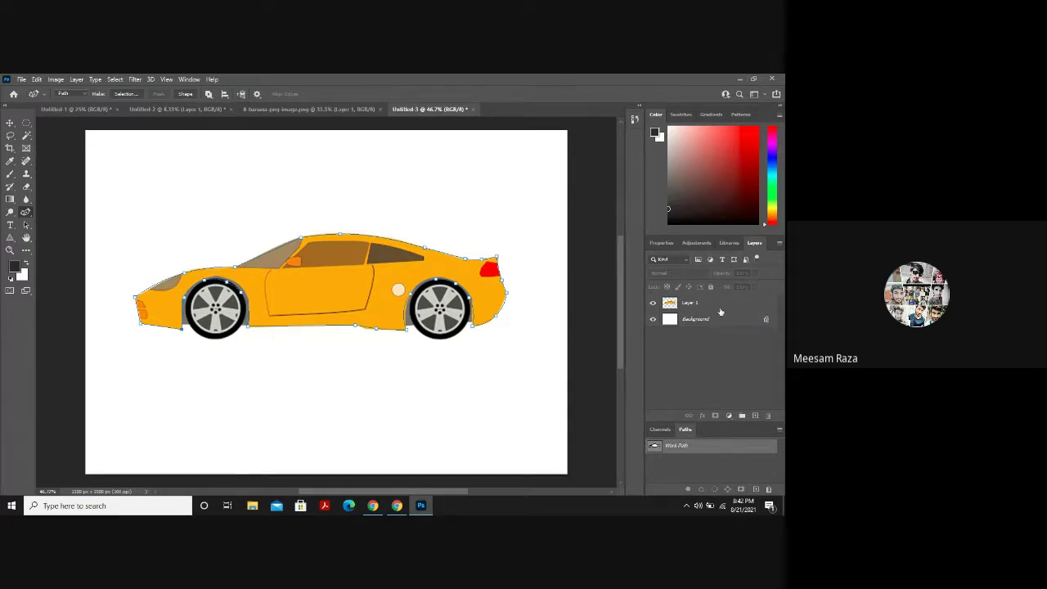
left_click(695, 305)
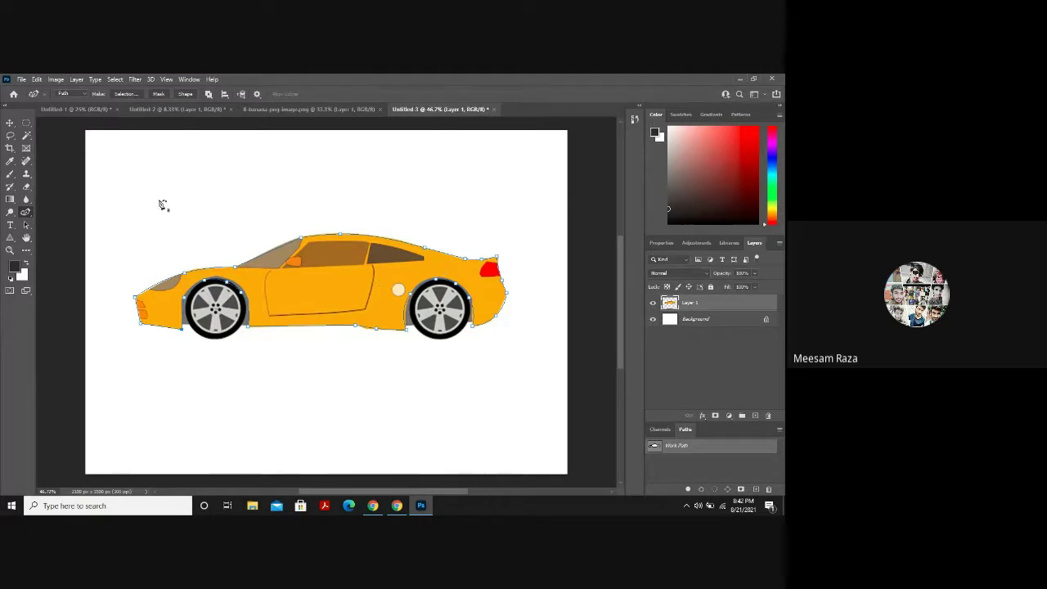
Try moving the car away from its traced outline, and delete the work path and Layer 1.
left_click(9, 123)
left_click_drag(278, 290, 321, 394)
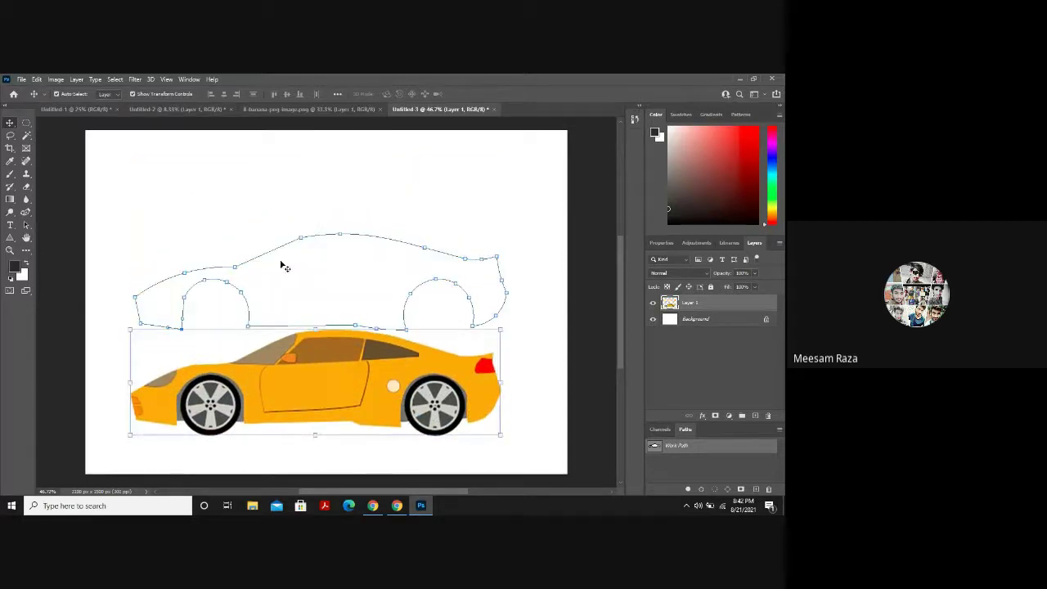
left_click_drag(284, 267, 285, 268)
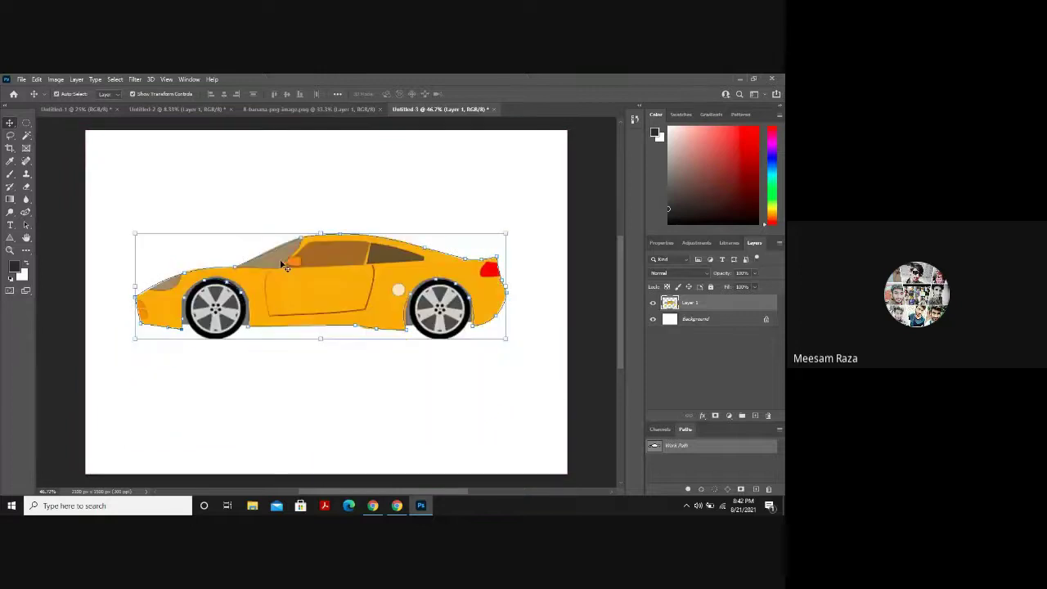
key("Delete")
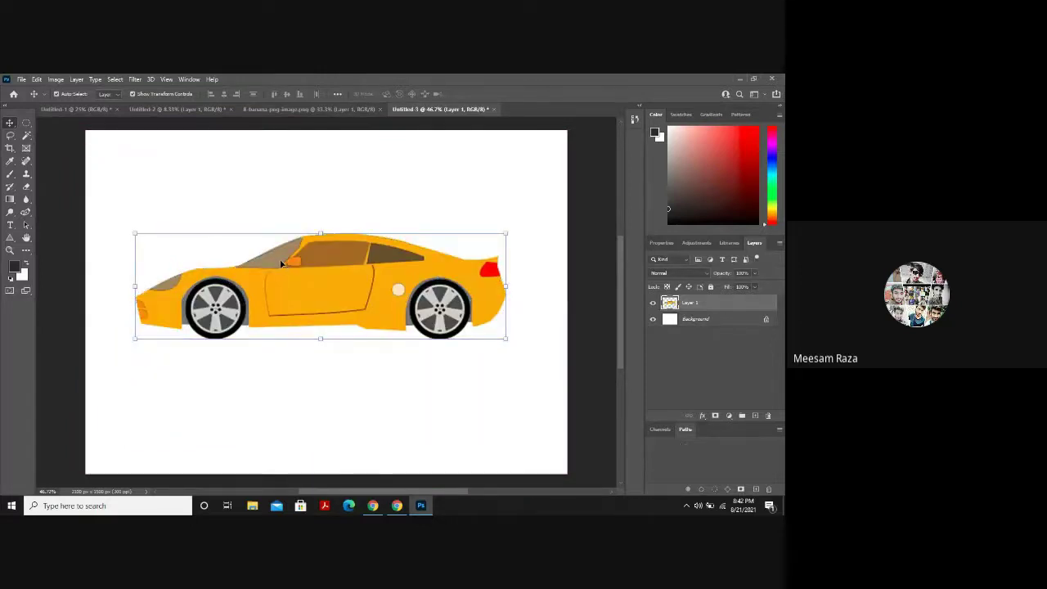
key("Delete")
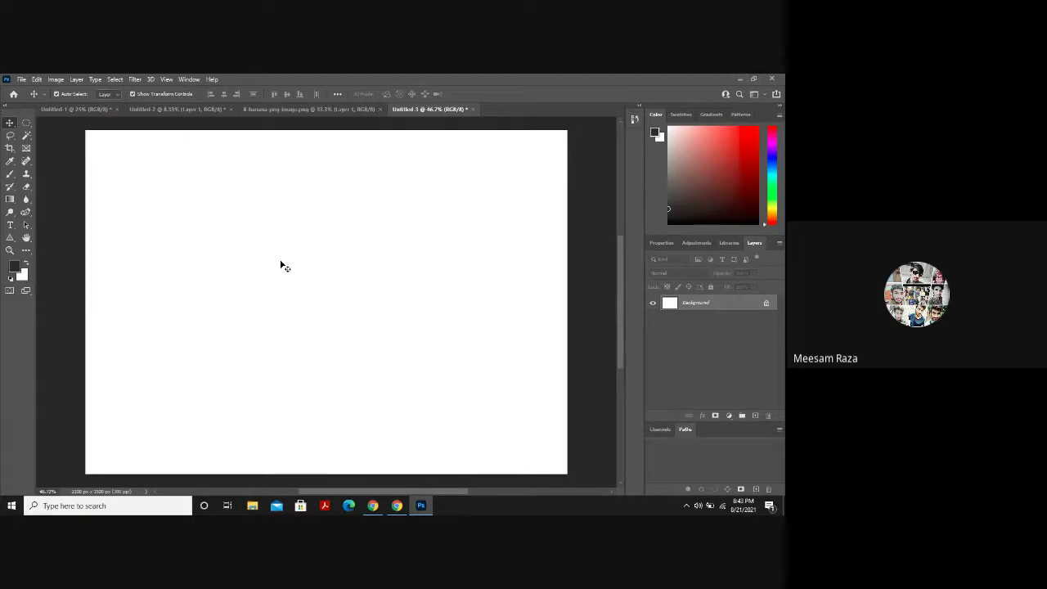
Switch to the Google Meet call in the browser and check its list of participants.
left_click(396, 508)
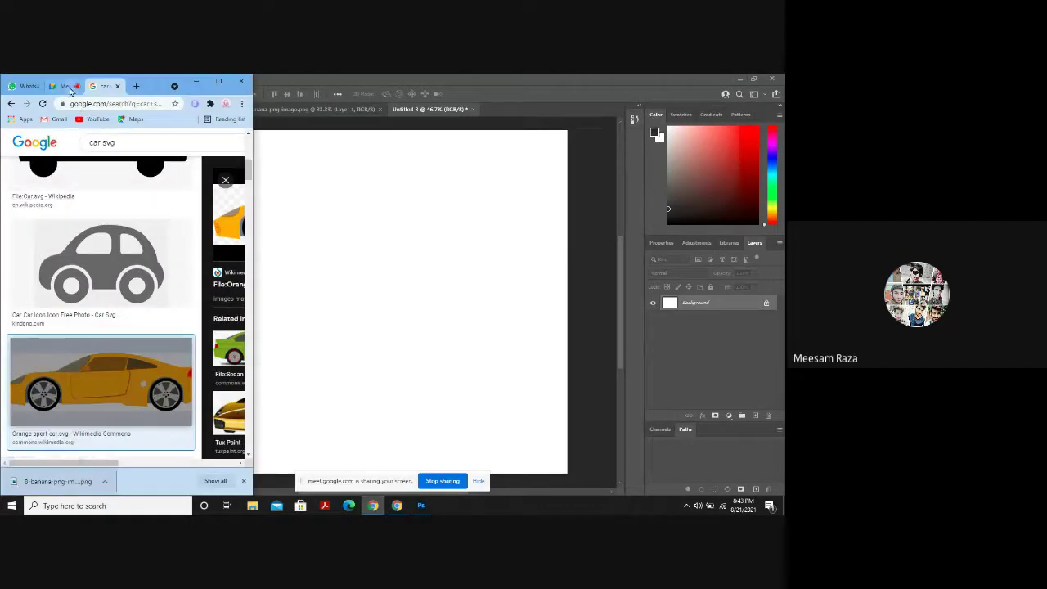
left_click(64, 86)
left_click(221, 187)
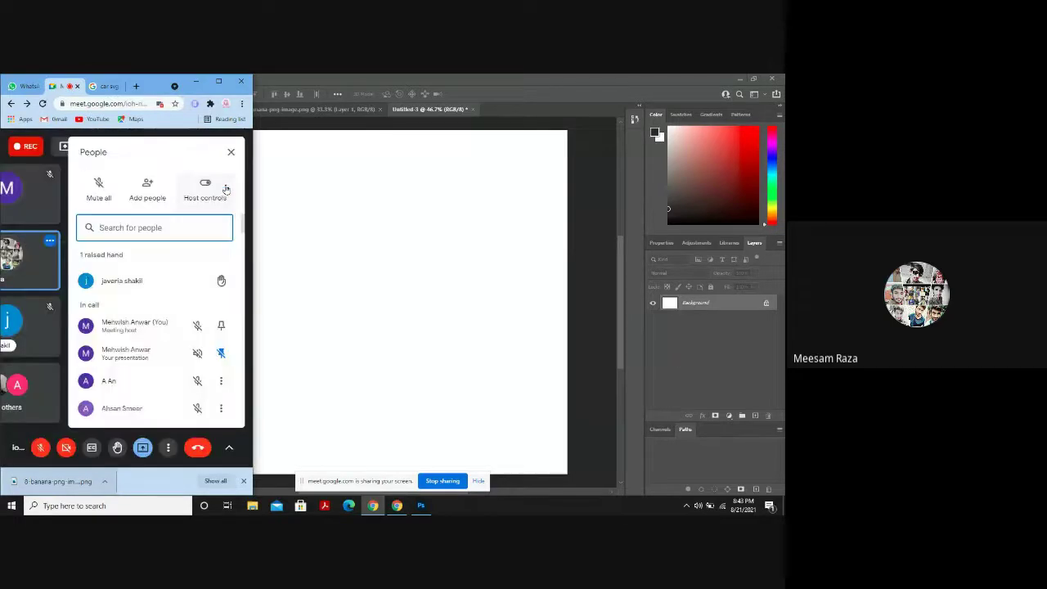
left_click(196, 82)
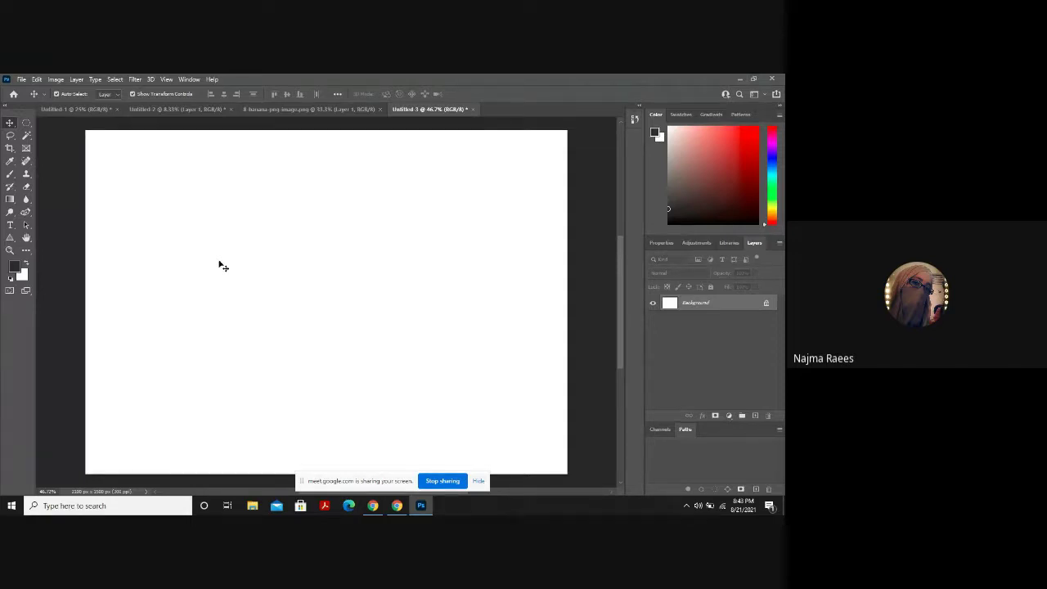
Paste the car image again, enlarge it proportionally to about 285%, and place it slightly above the canvas centre.
key("ctrl+v")
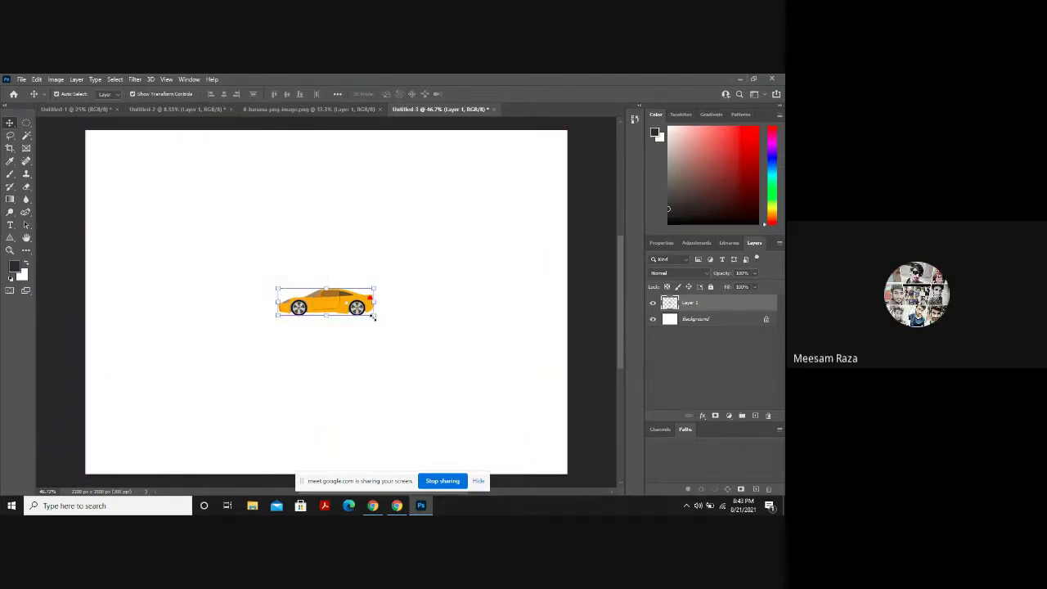
left_click_drag(374, 316, 502, 389)
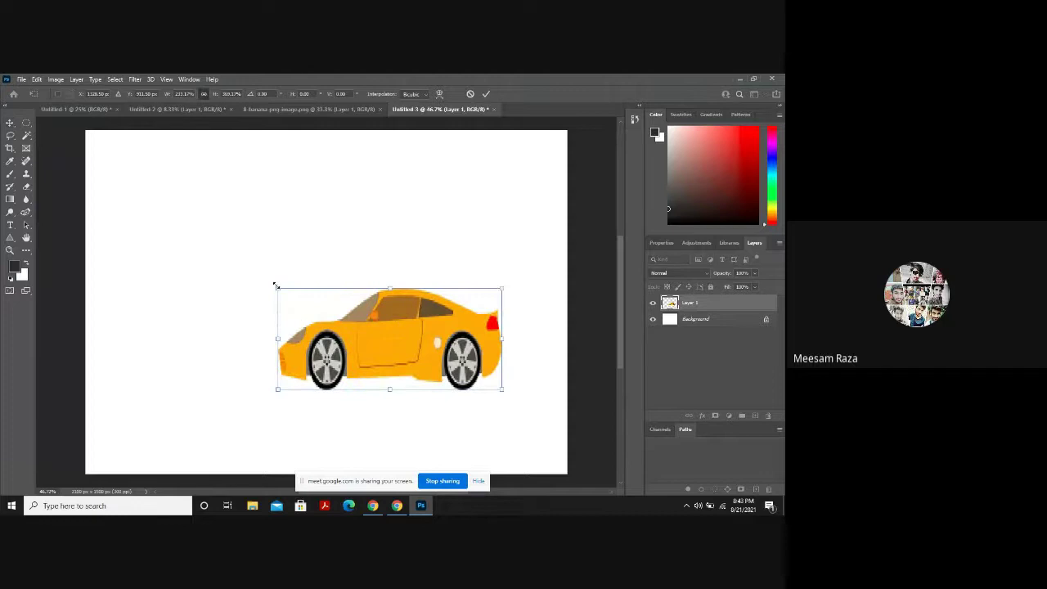
key("ctrl+z")
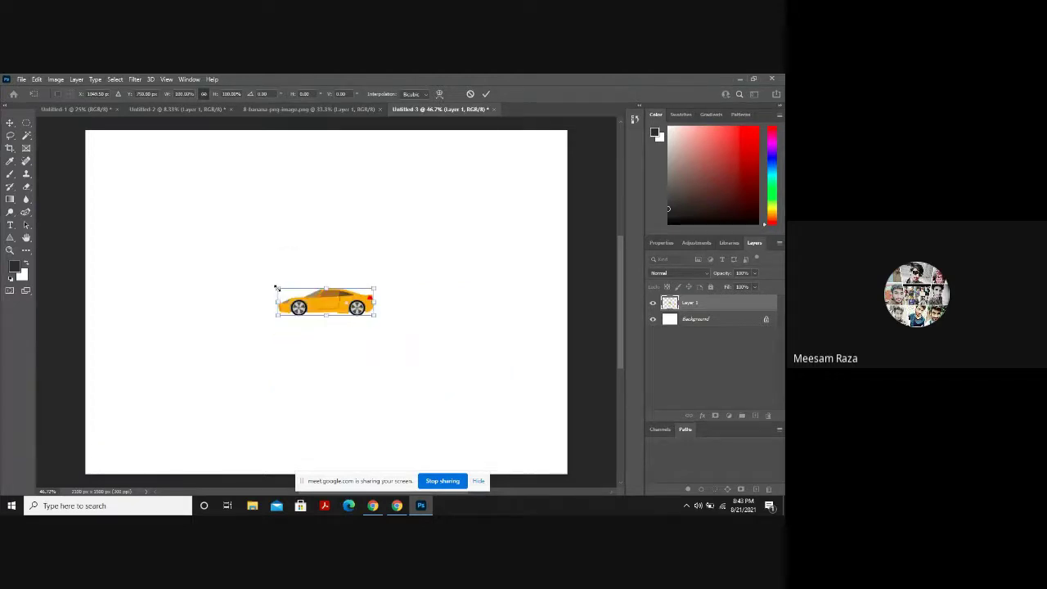
left_click_drag(277, 288, 98, 237)
left_click_drag(256, 280, 311, 284)
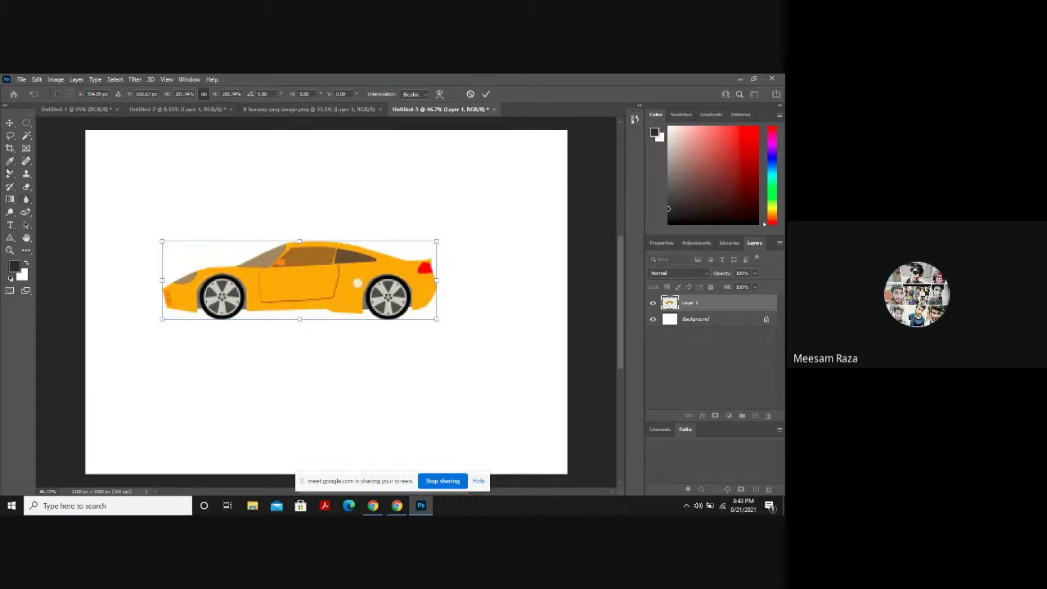
Draw a rough Curvature Pen path from the front bumper over the roof to the rear, and back through the door to the front wheel.
left_click(26, 212)
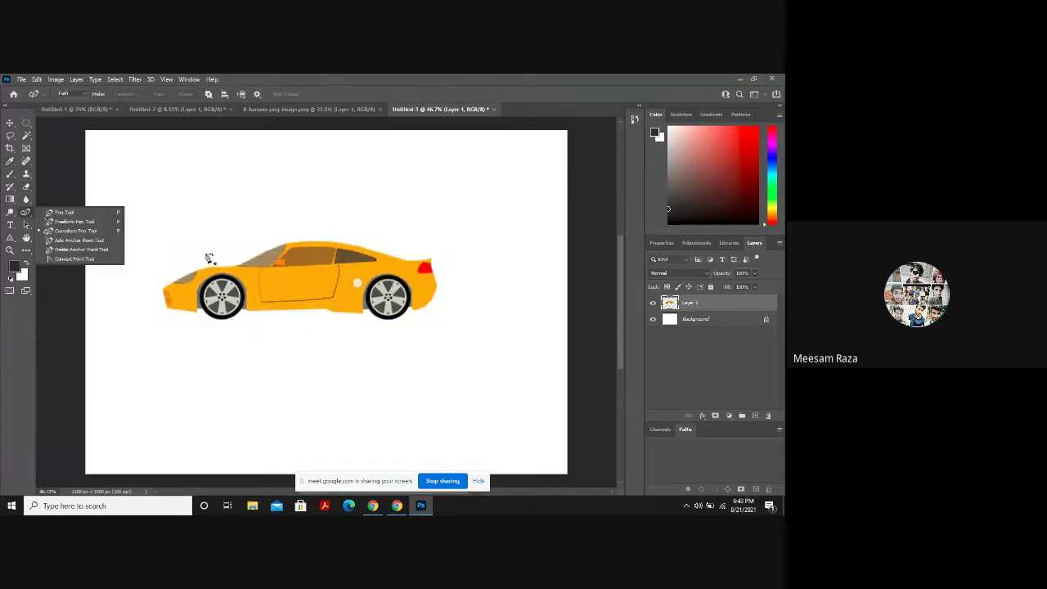
left_click(162, 288)
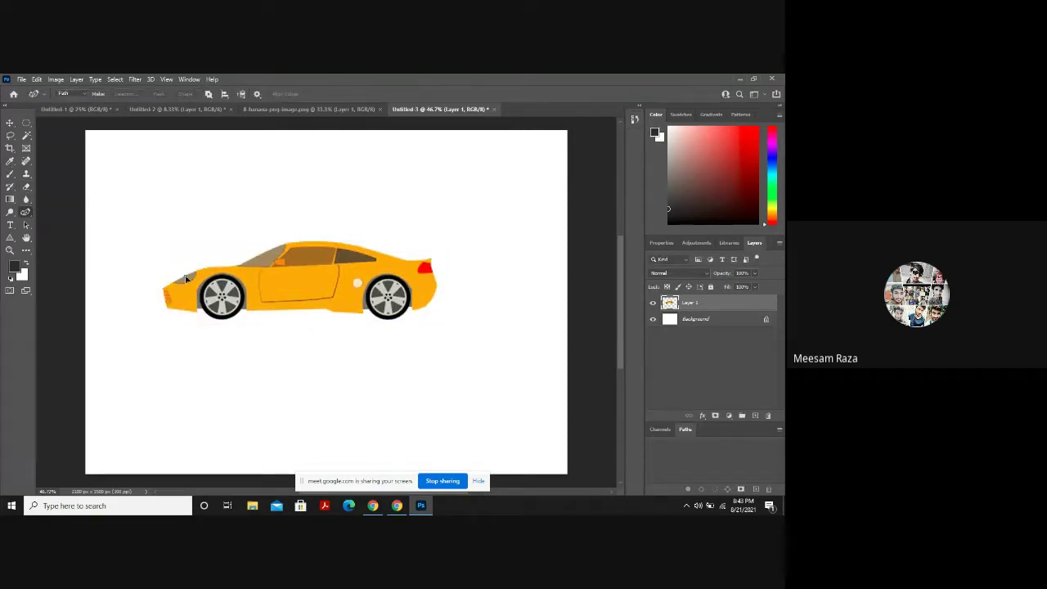
left_click(163, 287)
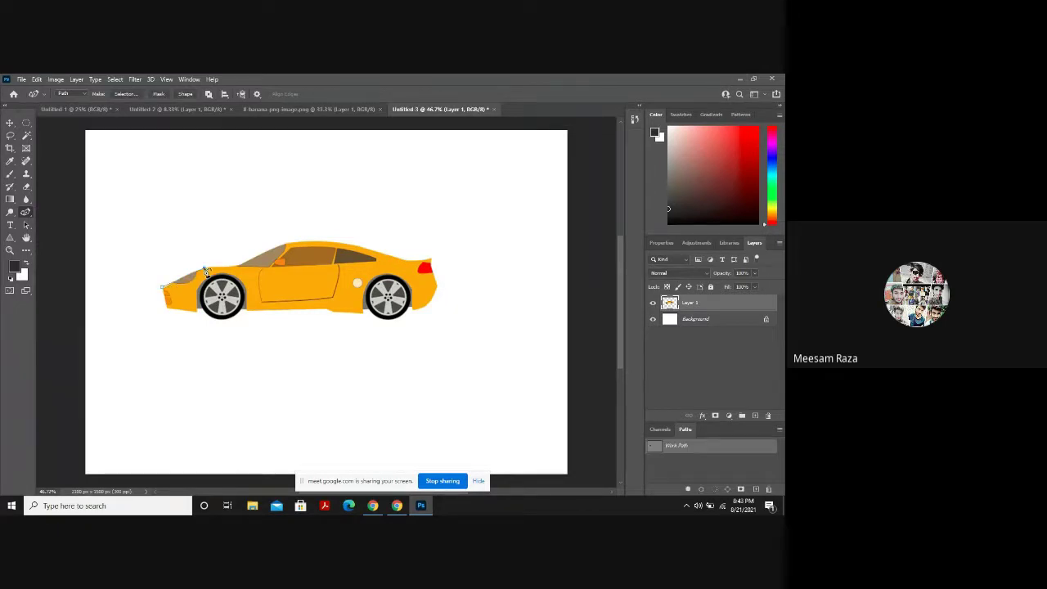
left_click(205, 268)
left_click(240, 263)
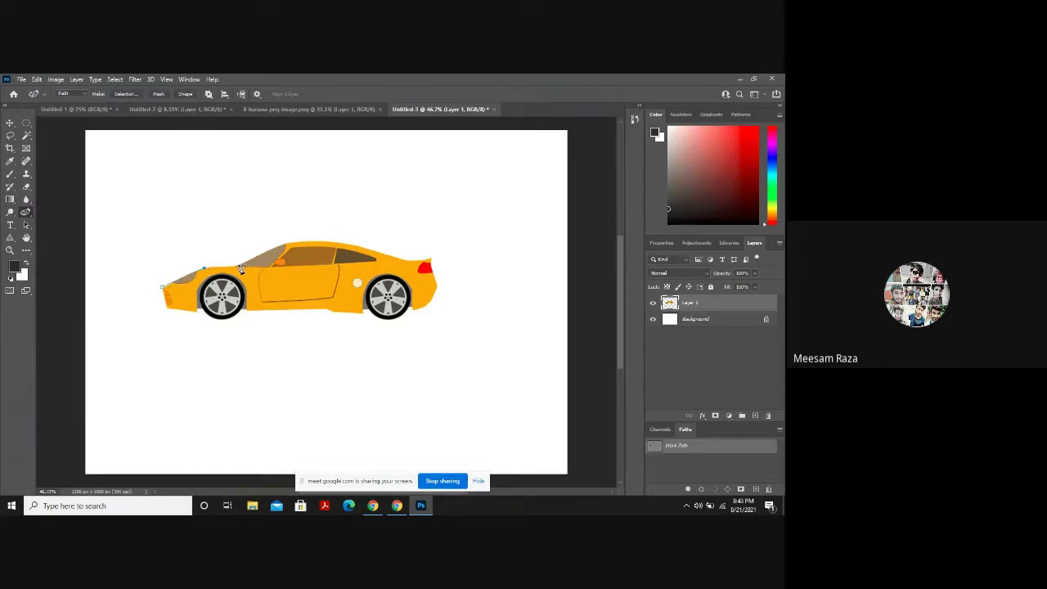
left_click(284, 244)
left_click_drag(404, 260, 403, 263)
left_click(391, 311)
left_click(325, 293)
left_click(222, 277)
Try creating a vector mask on Layer 1 from the rough car path, and undo it.
right_click(332, 280)
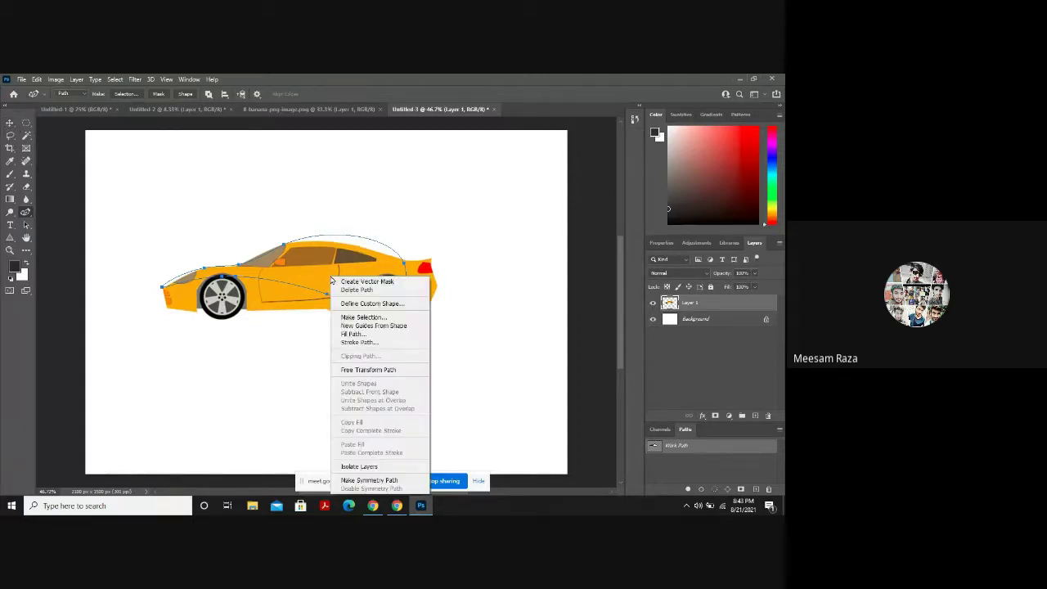
left_click(378, 283)
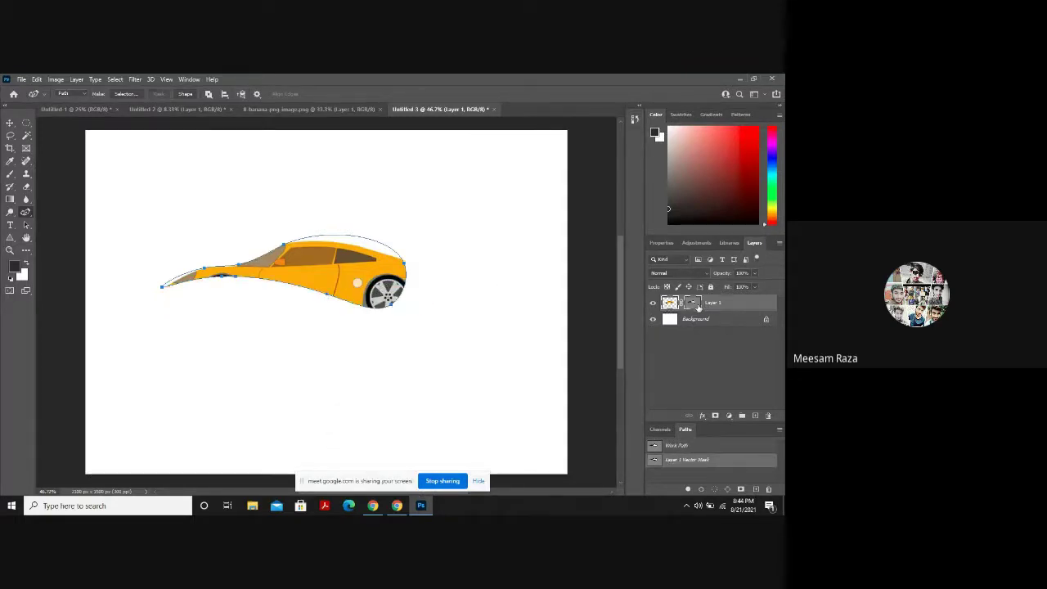
right_click(303, 282)
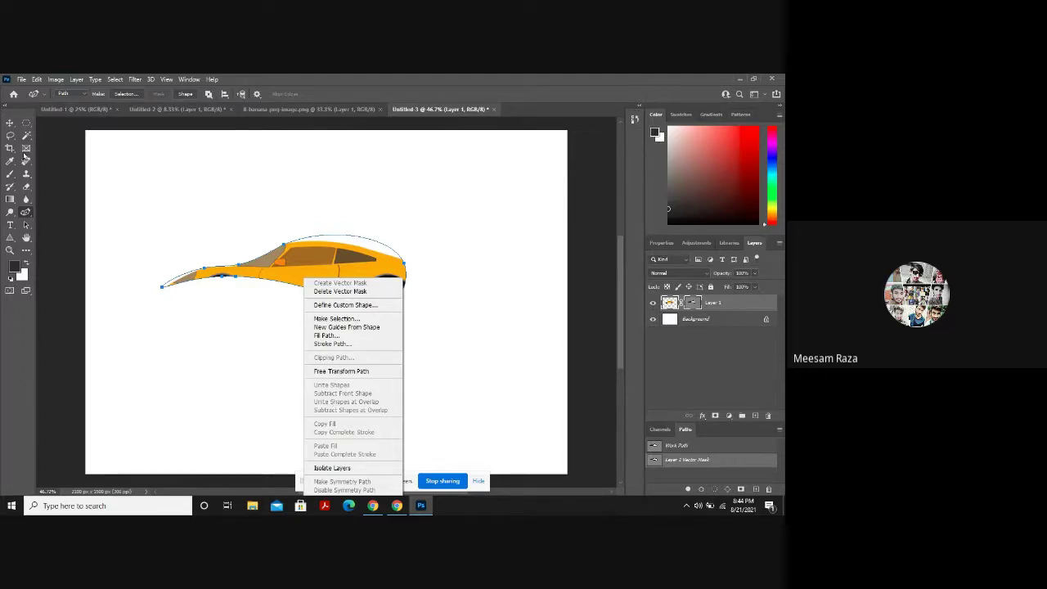
left_click(8, 126)
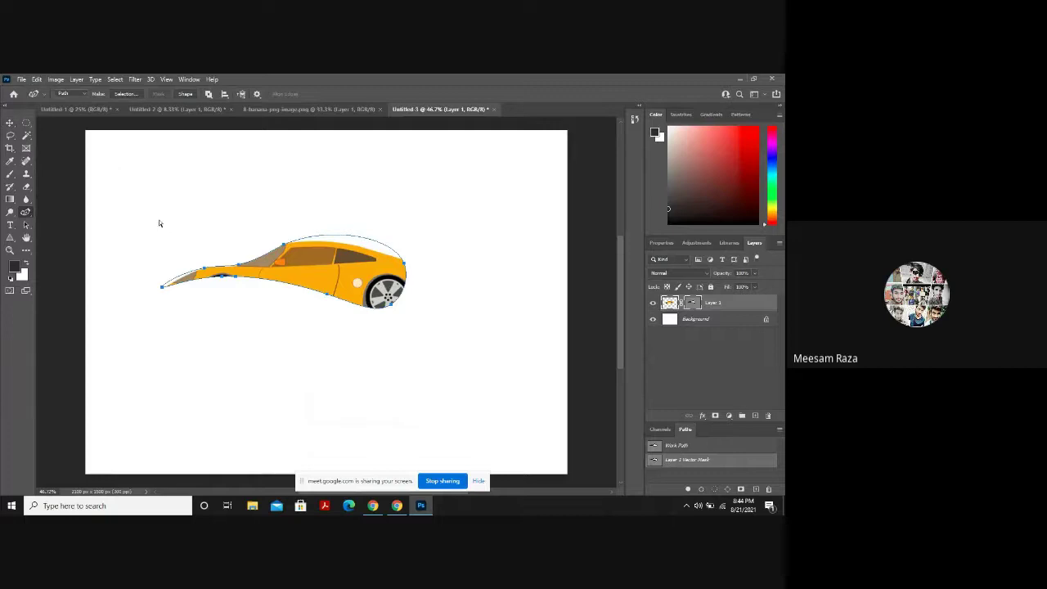
key("ctrl+z")
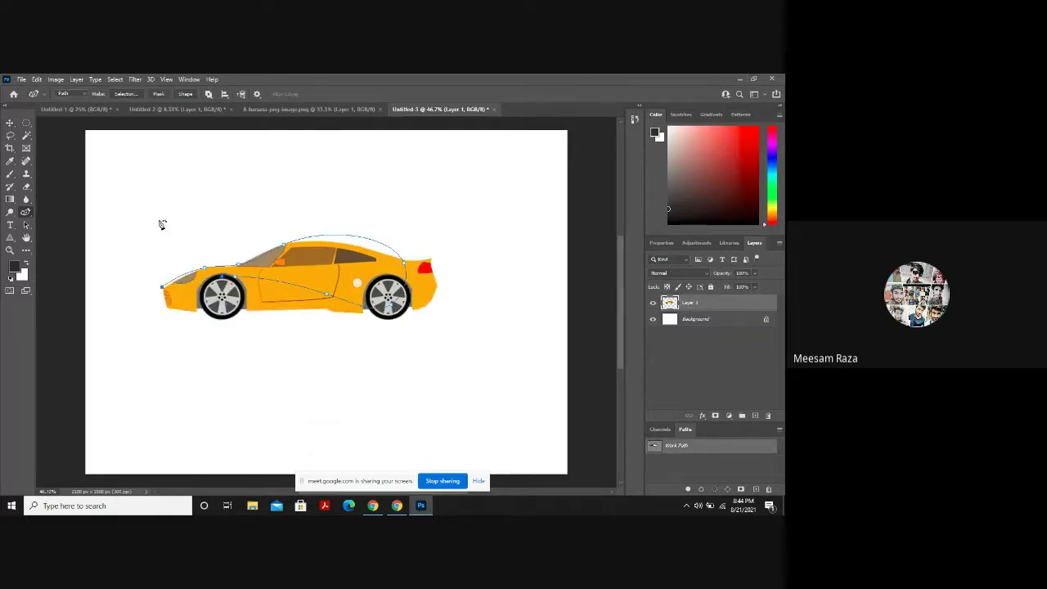
Delete the work path, and clear the car from Layer 1 with the whole canvas selected.
key("ctrl+a")
key("Delete")
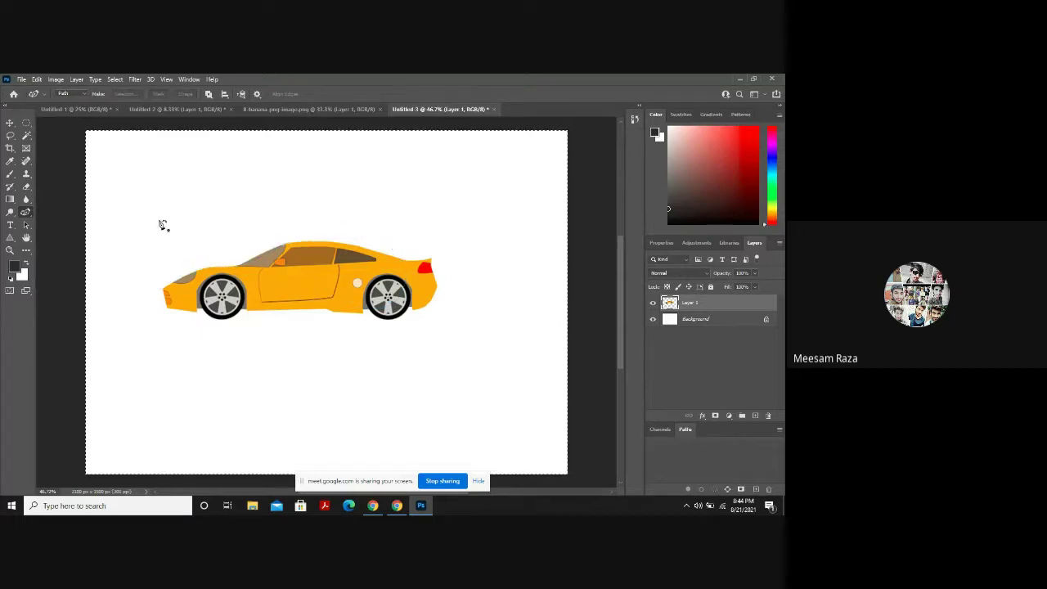
key("v")
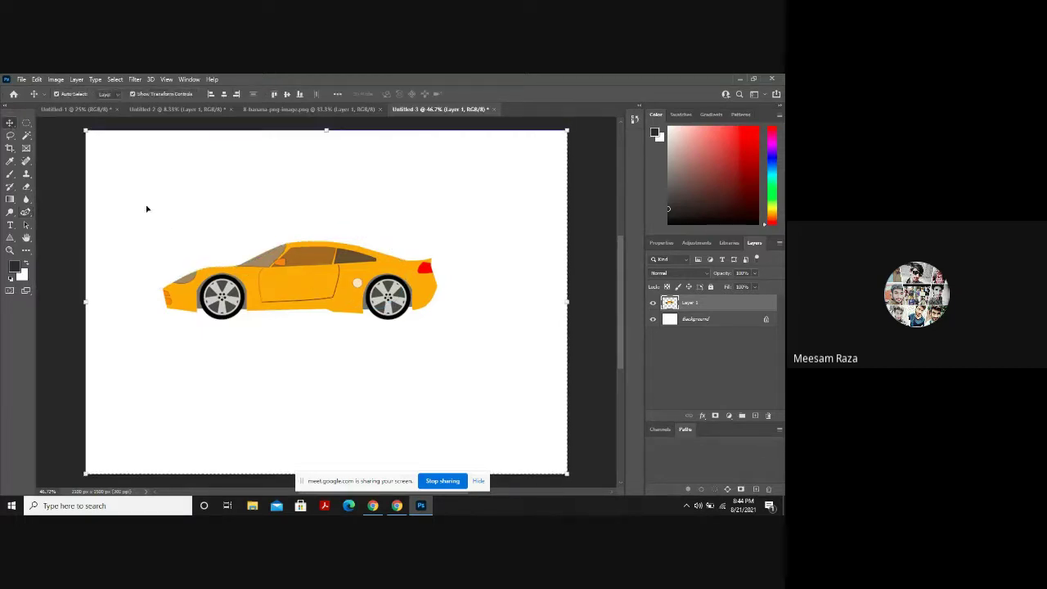
key("Delete")
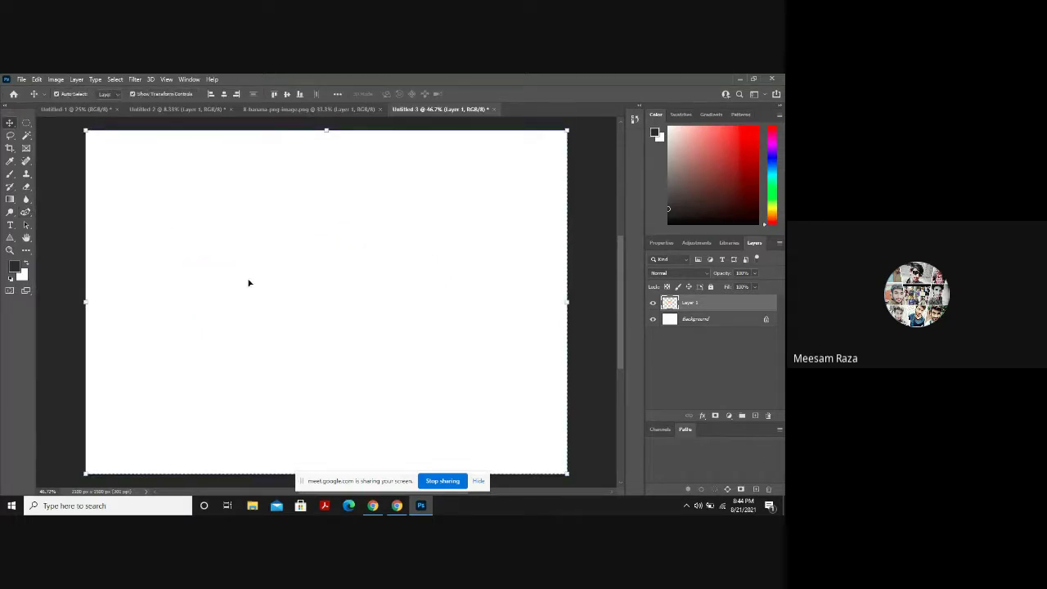
Try to move the selected area of Layer 1.
left_click(675, 340)
left_click(679, 319)
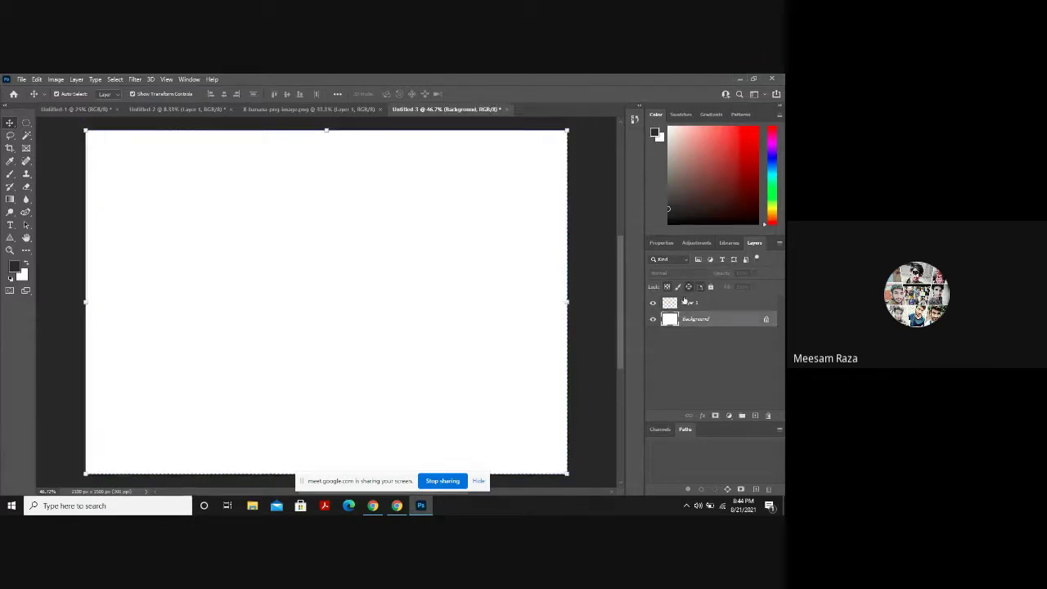
left_click(668, 308)
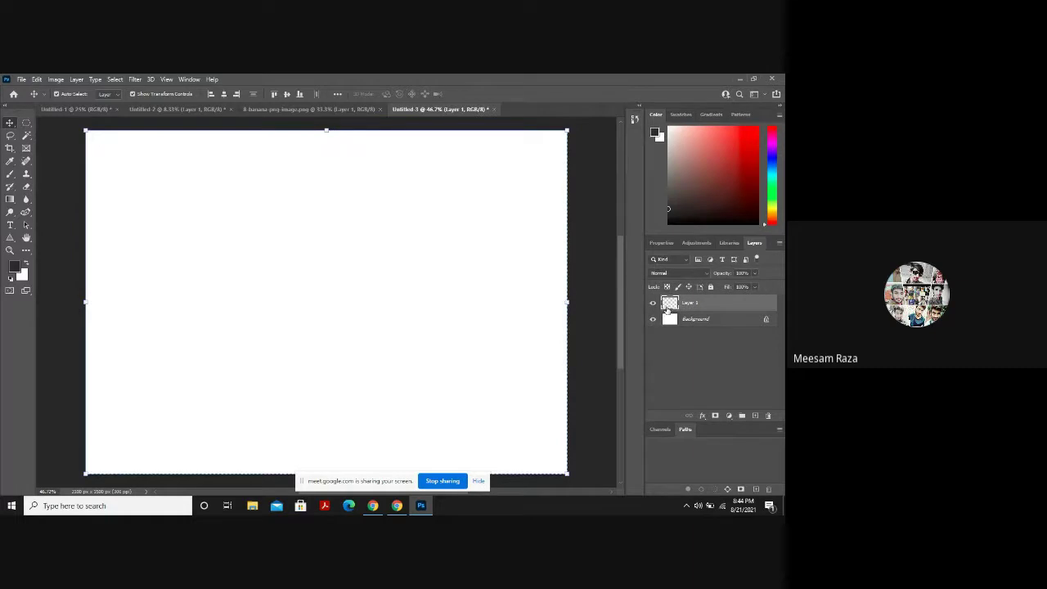
left_click(353, 269)
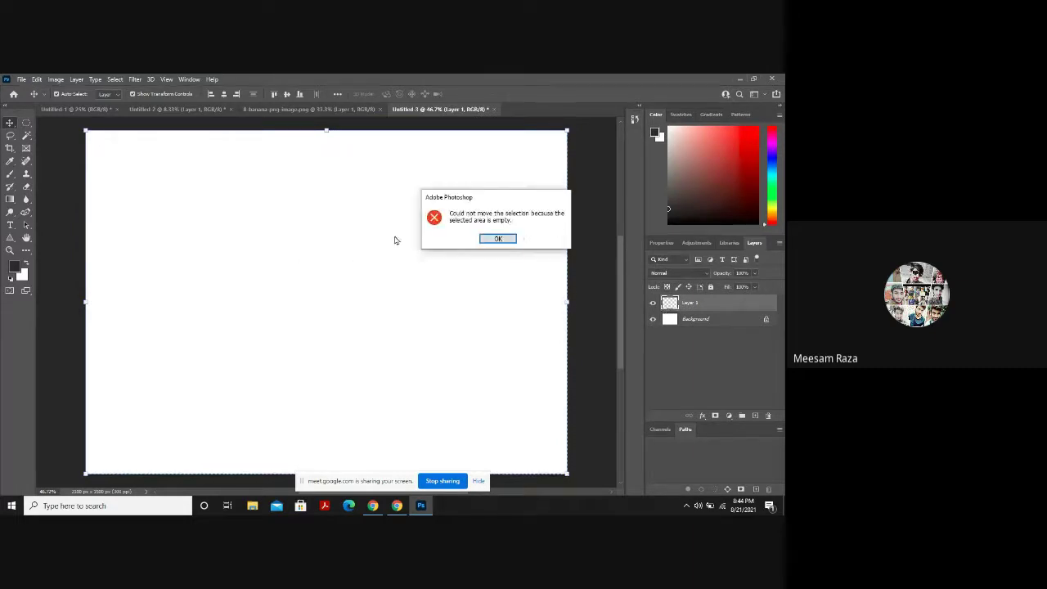
left_click(494, 239)
left_click(494, 243)
left_click(492, 240)
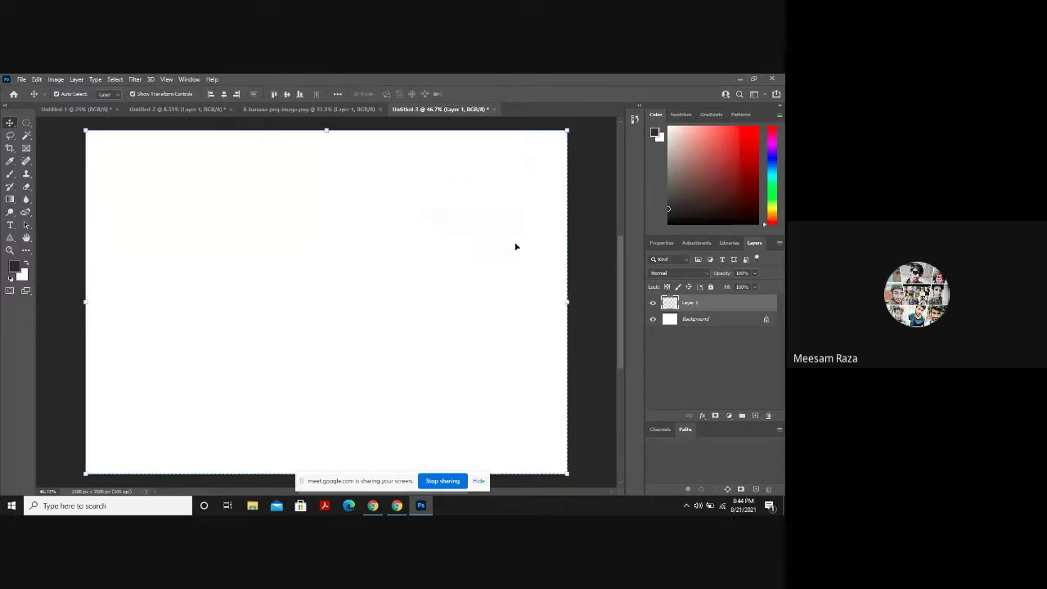
Add a horizontal text reading "P" above the Background layer, in the upper middle of the canvas.
left_click(687, 320)
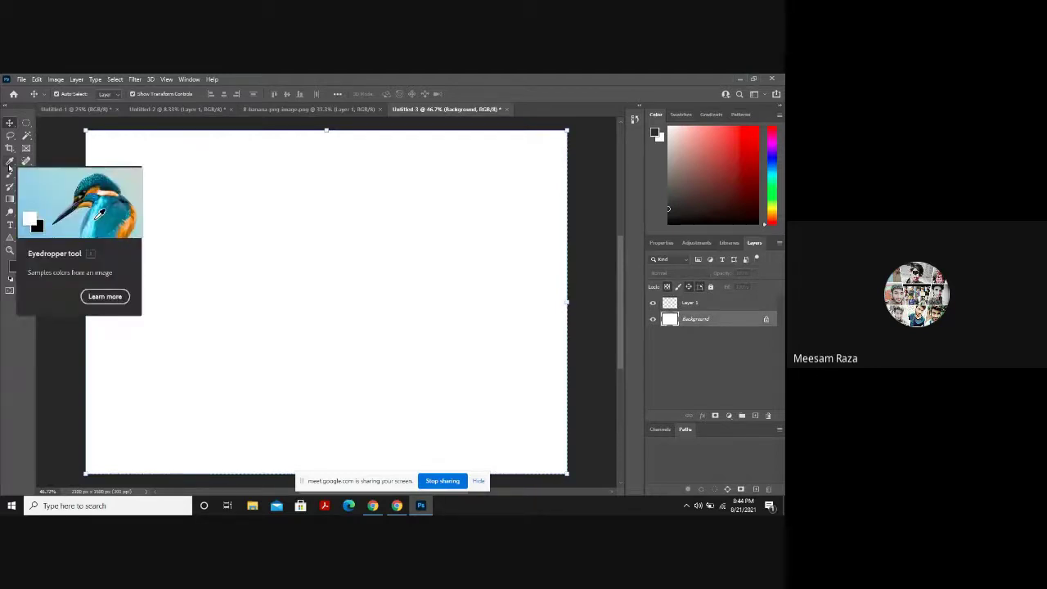
left_click(10, 225)
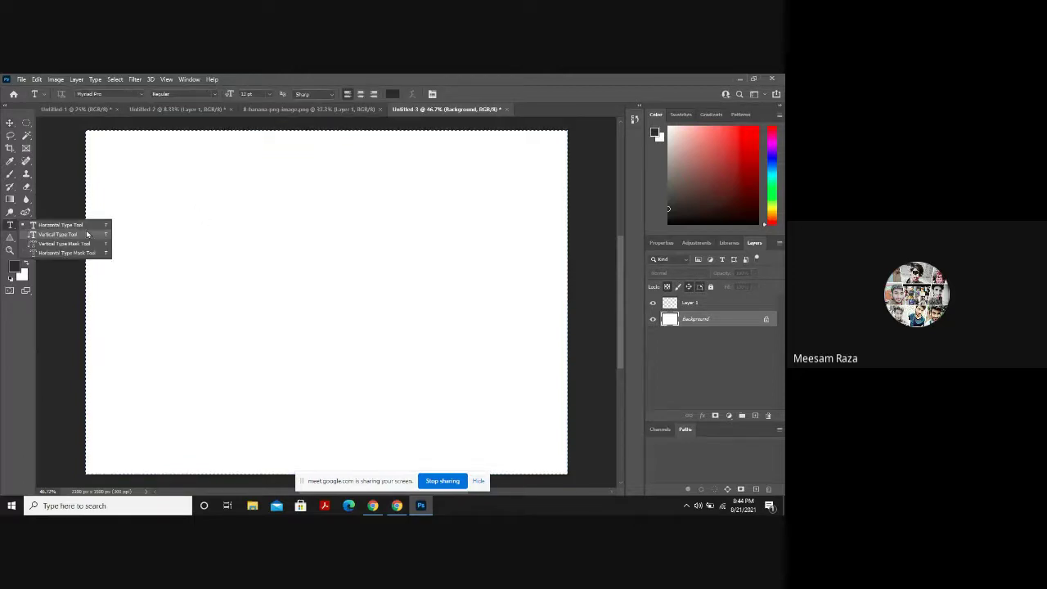
left_click(269, 251)
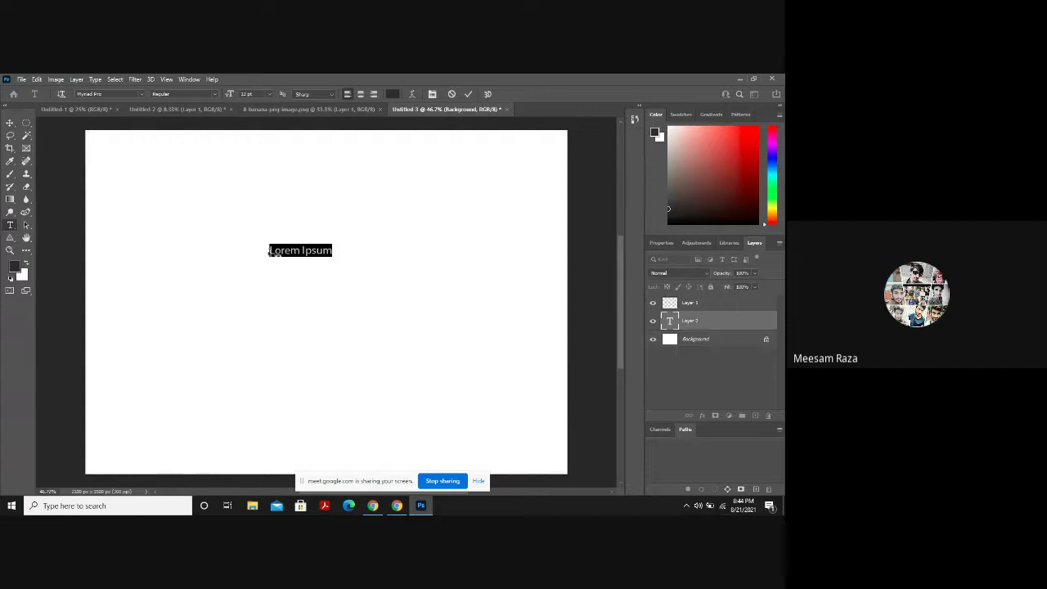
key("BackSpace")
type("P")
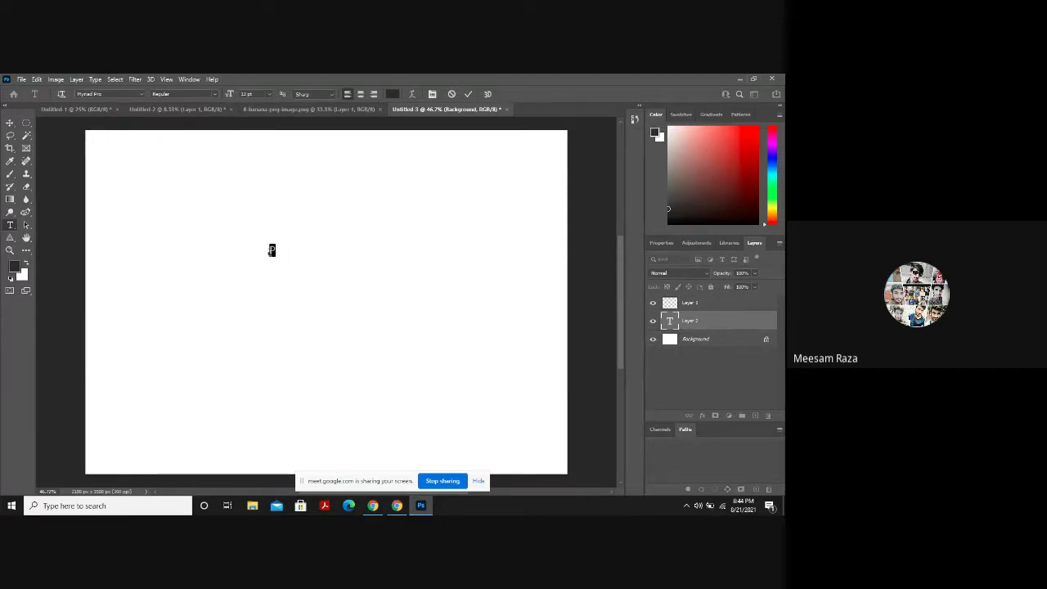
Switch to the Google Meet call in the browser and read the in-call messages.
left_click(373, 505)
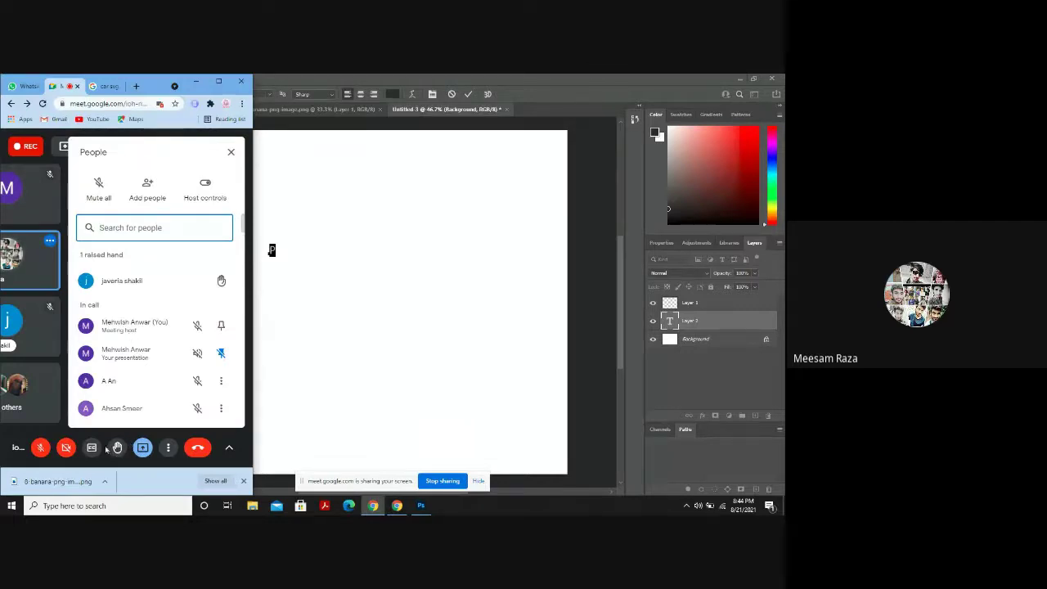
left_click(218, 85)
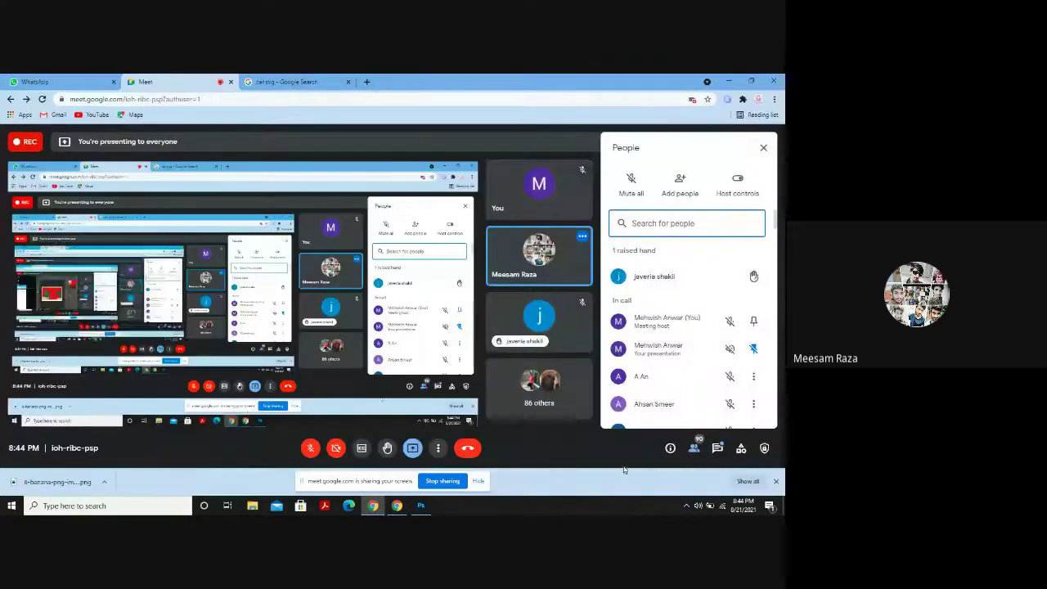
left_click(717, 450)
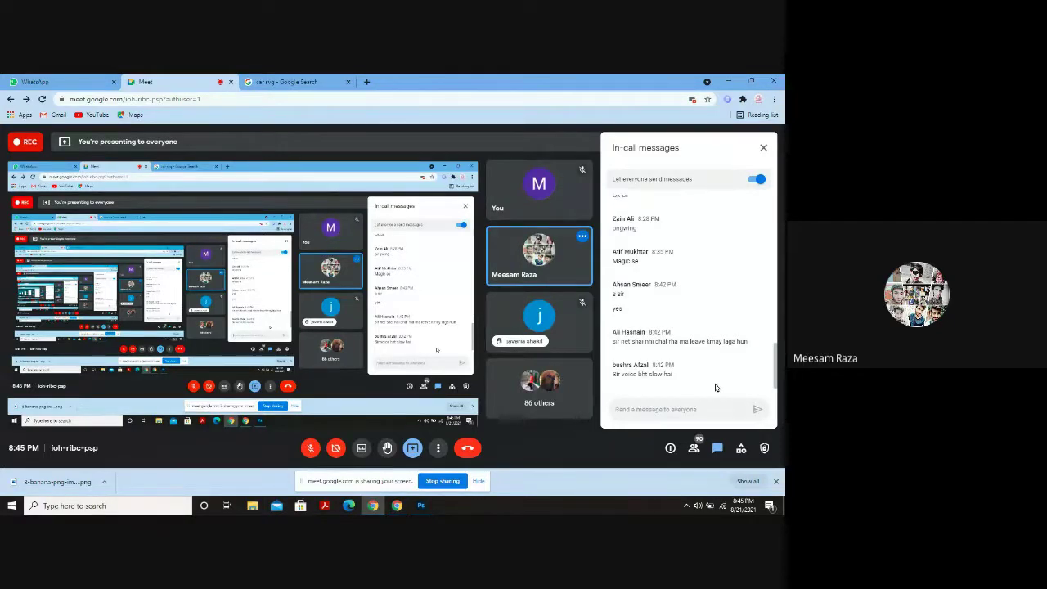
left_click(724, 80)
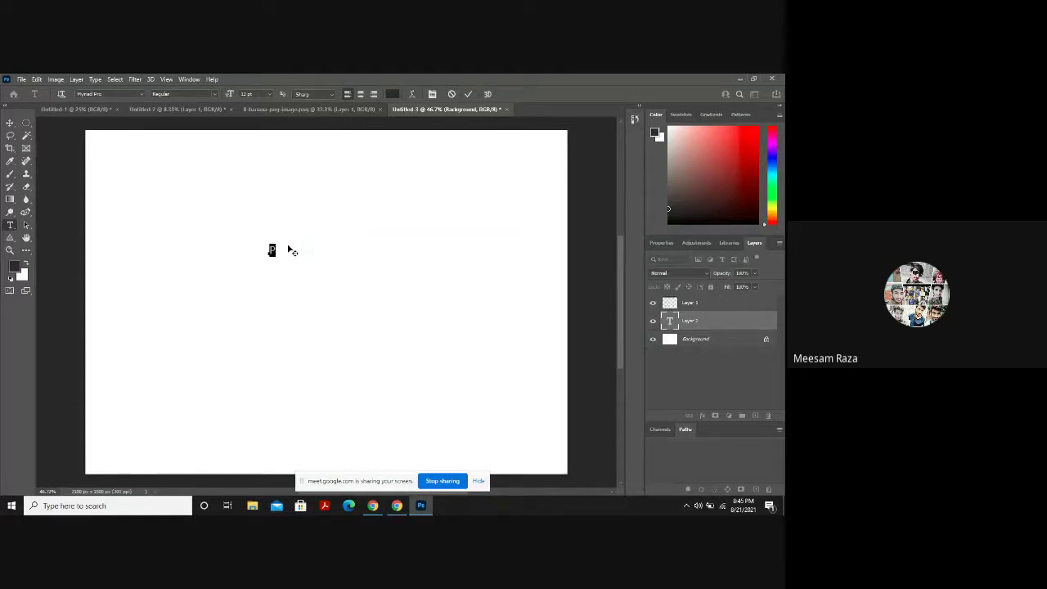
Replace the selected letter of the text layer with "ZOEY" and commit the text.
key("BackSpace")
type("zoe")
key("BackSpace")
key("BackSpace")
type("oey")
left_click(10, 123)
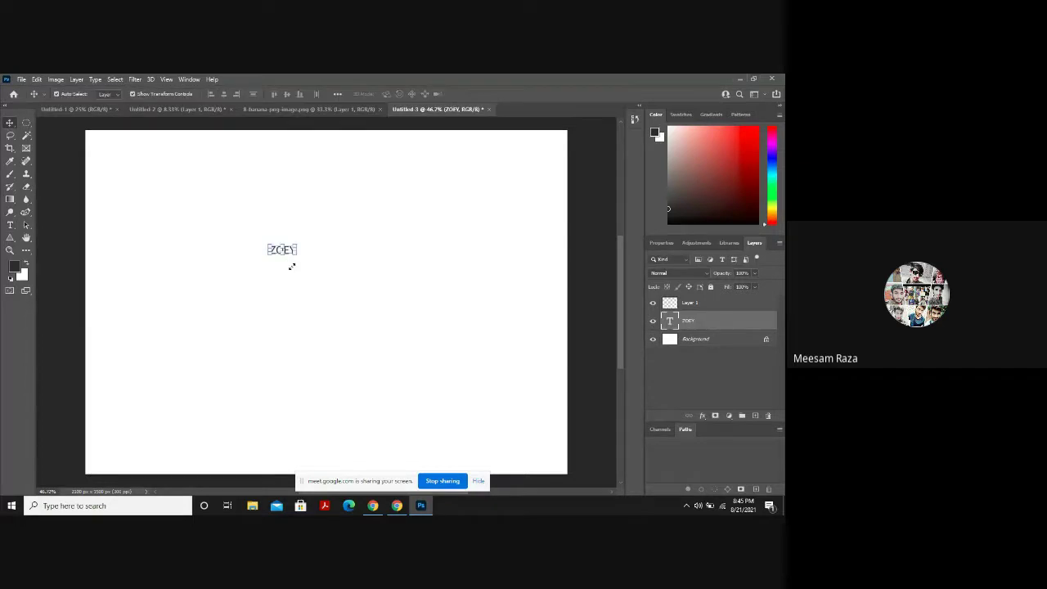
Enlarge the ZOEY text, rotate it about 90° counterclockwise and place it along the canvas's left edge.
left_click_drag(297, 254, 481, 399)
left_click_drag(389, 310, 231, 222)
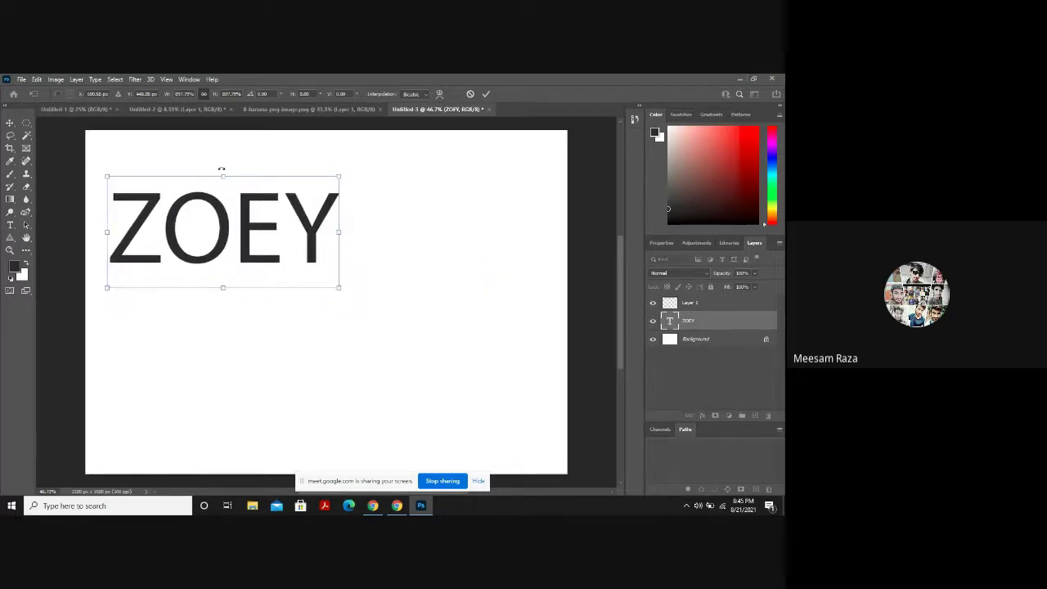
left_click_drag(221, 168, 138, 254)
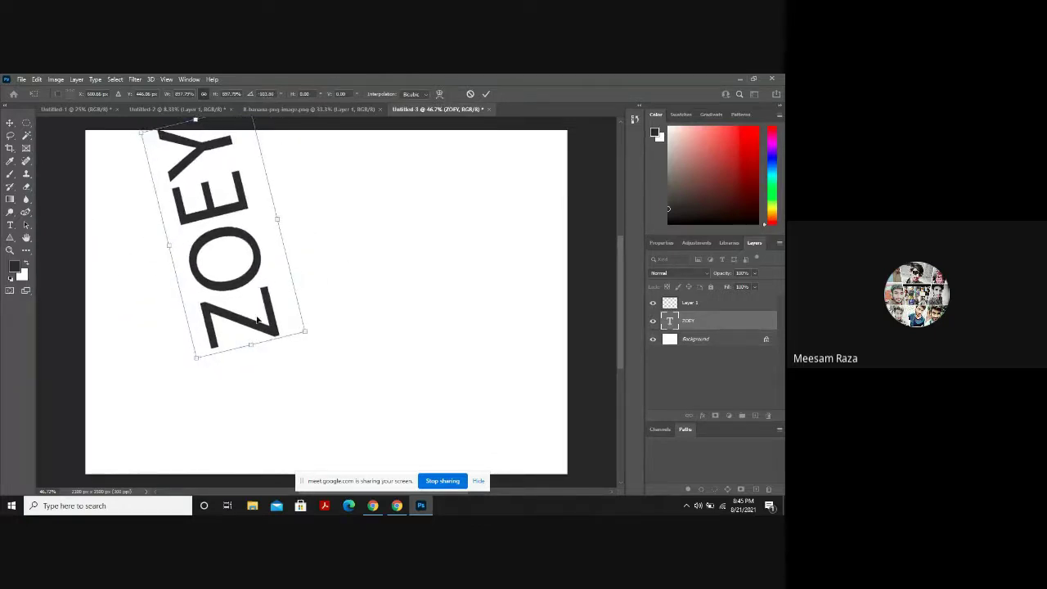
left_click_drag(257, 326, 168, 378)
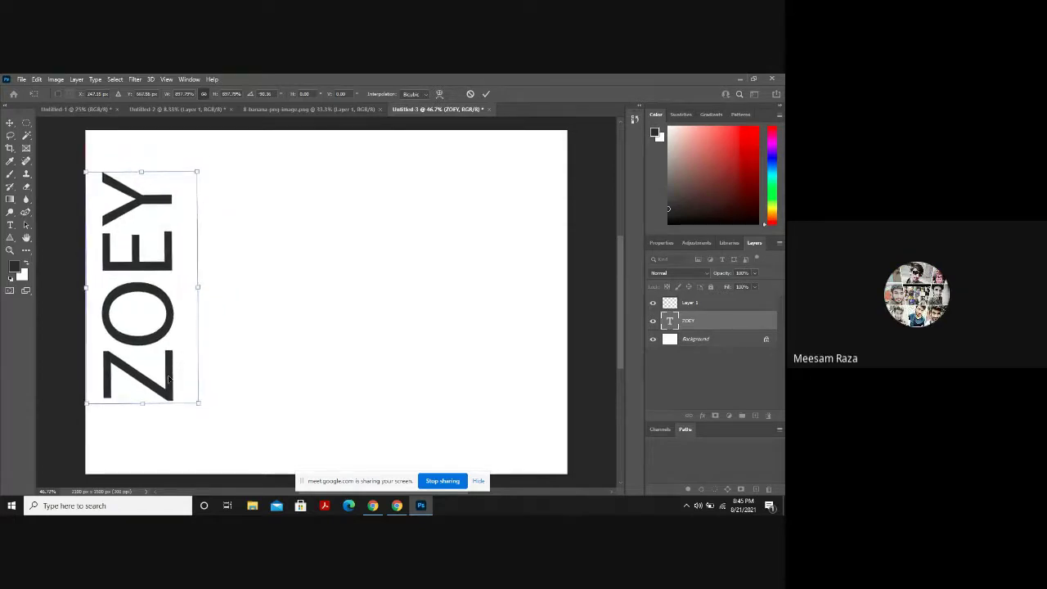
left_click(666, 245)
scroll(712, 344, "down", 2)
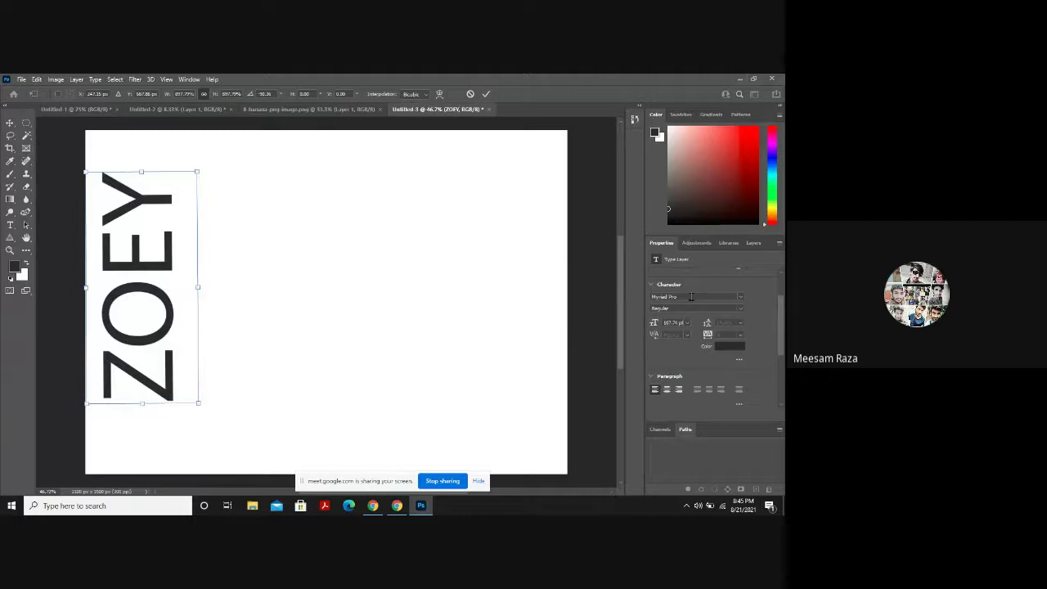
scroll(691, 297, "up", 1)
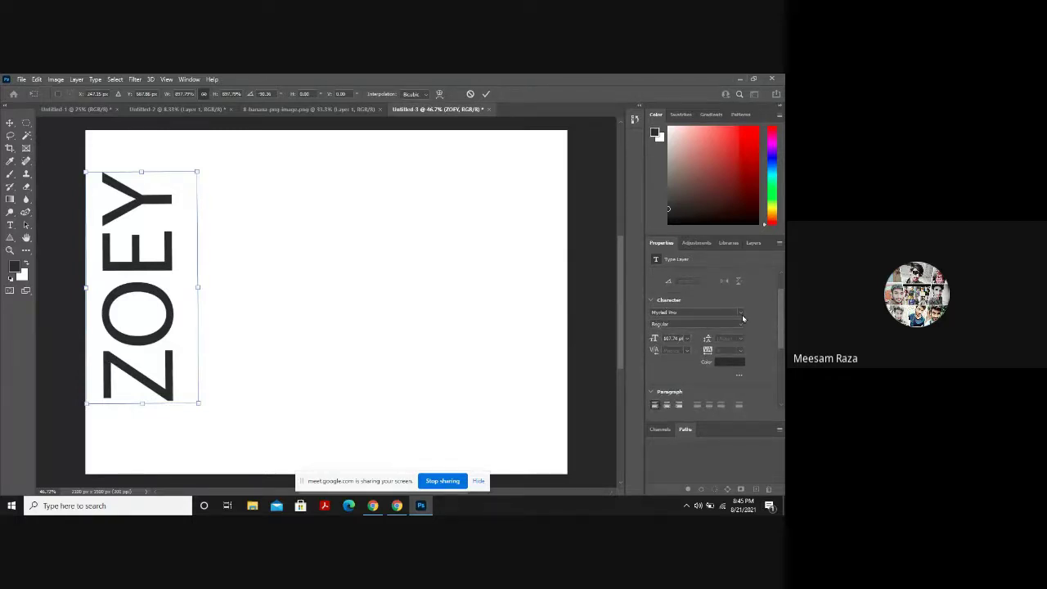
key("Return")
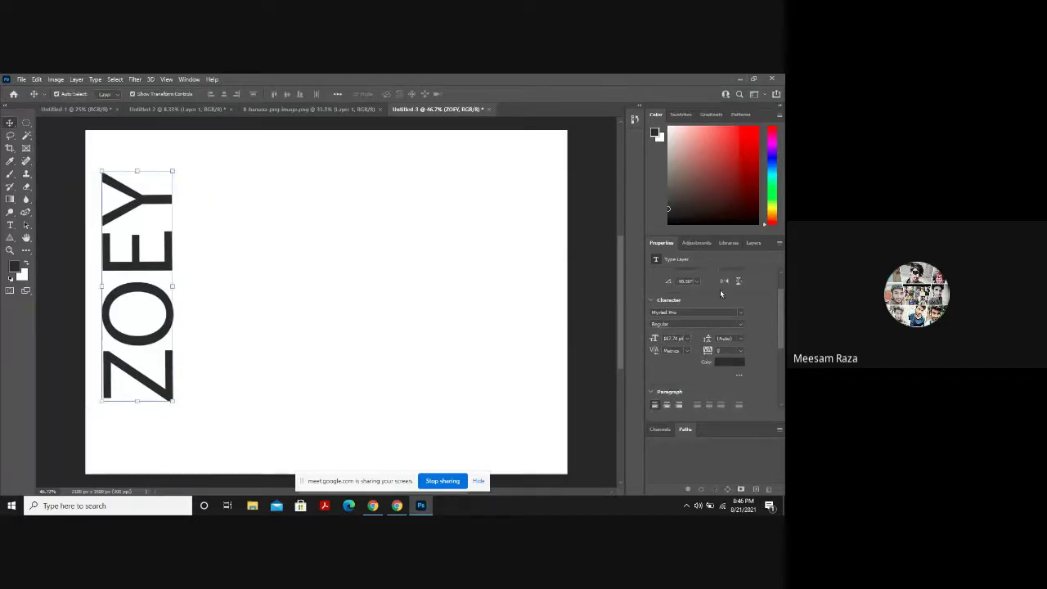
Set the ZOEY text's font to News706 BT and shift the text down so it fits within the canvas.
left_click(737, 312)
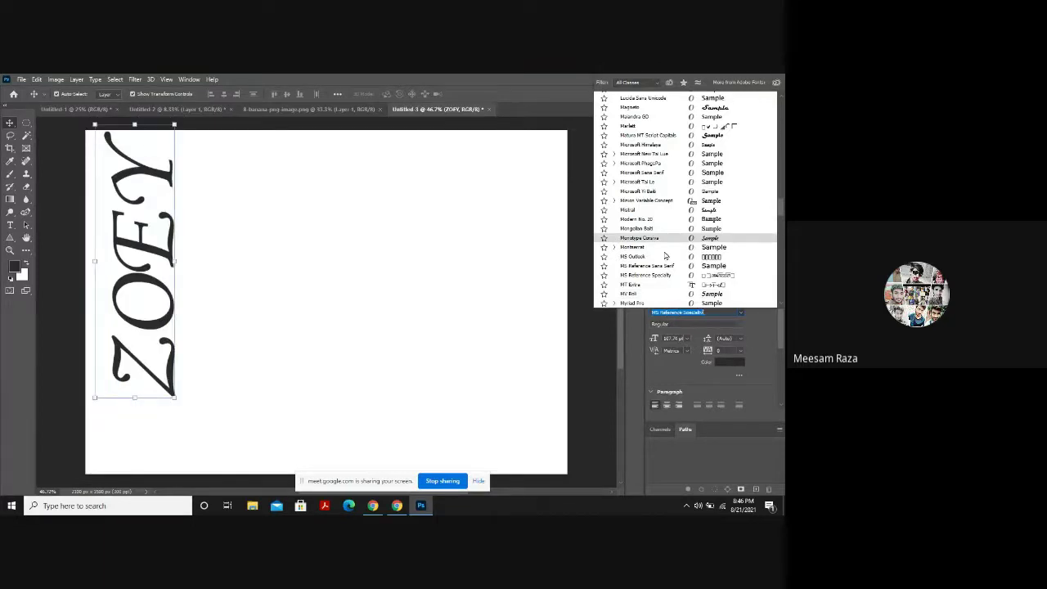
scroll(666, 256, "down", 2)
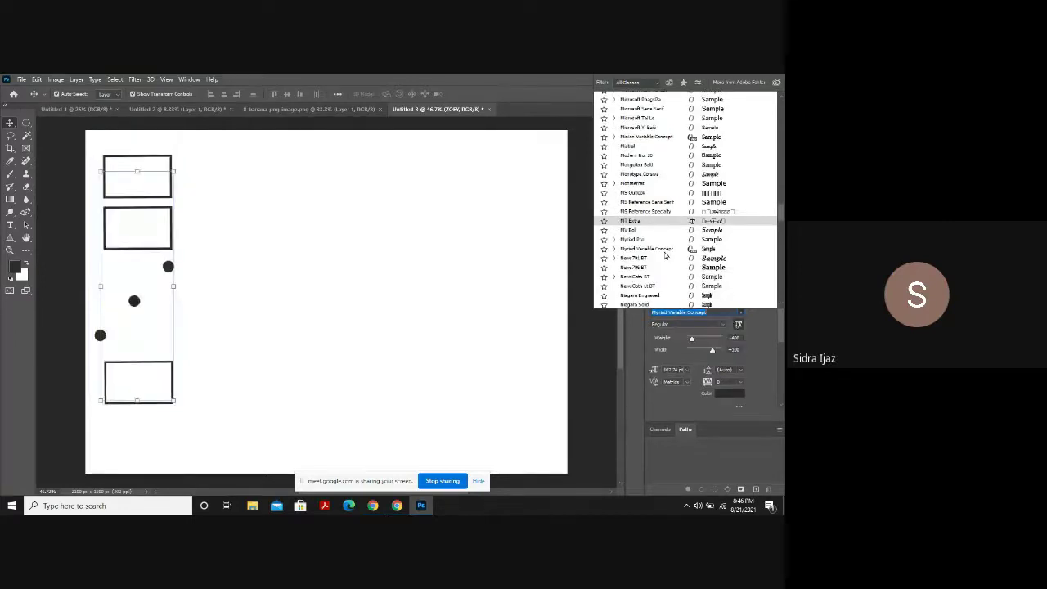
scroll(665, 256, "down", 1)
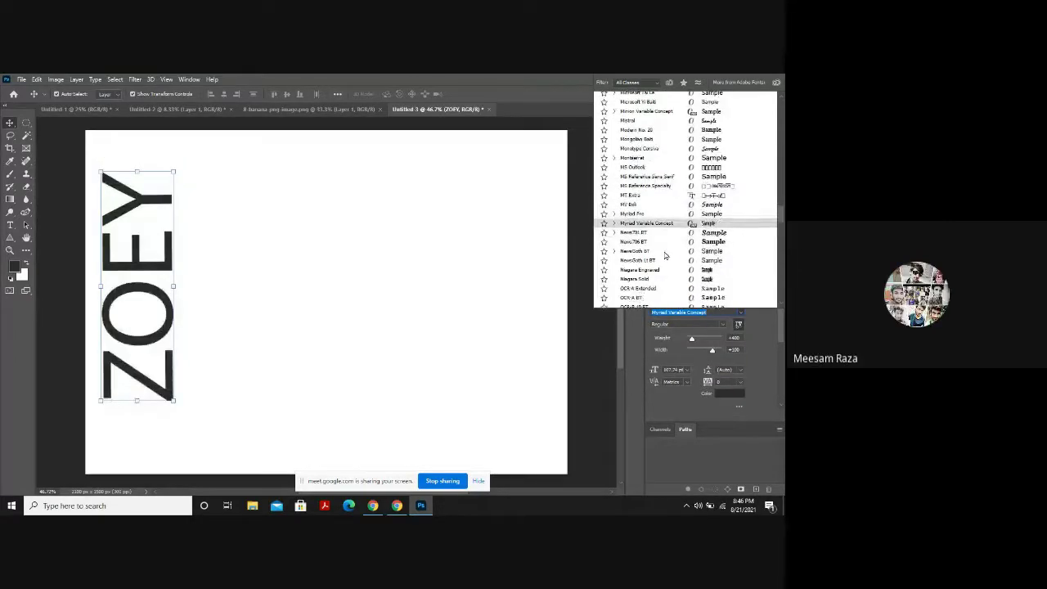
scroll(666, 255, "down", 1)
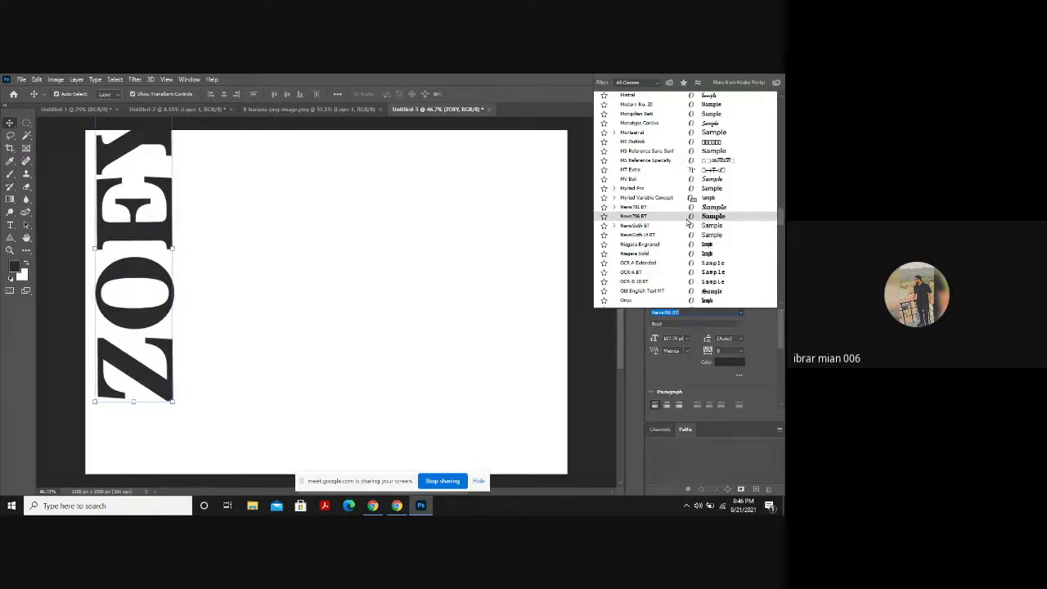
left_click(688, 217)
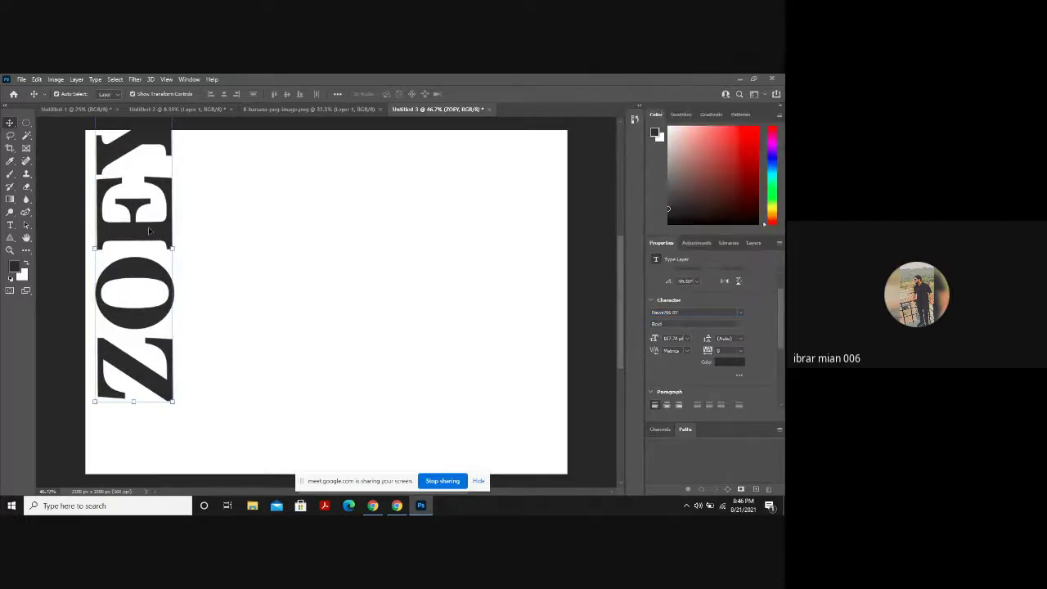
left_click_drag(148, 228, 147, 279)
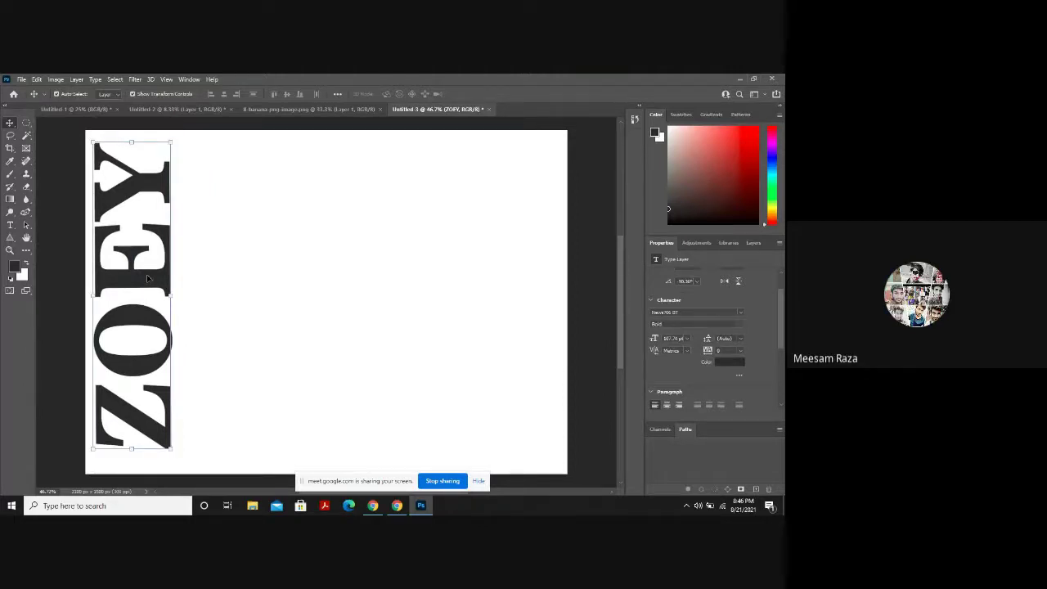
Examine the layers offered for selection at the ZOEY text and the commands available for its text layer.
right_click(147, 279)
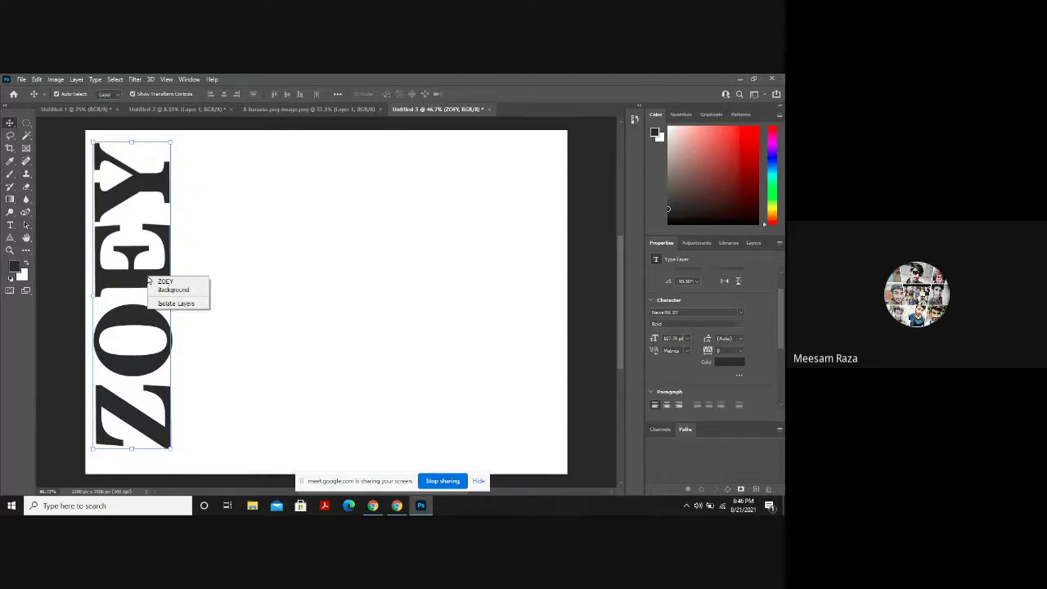
left_click(146, 279)
right_click(145, 279)
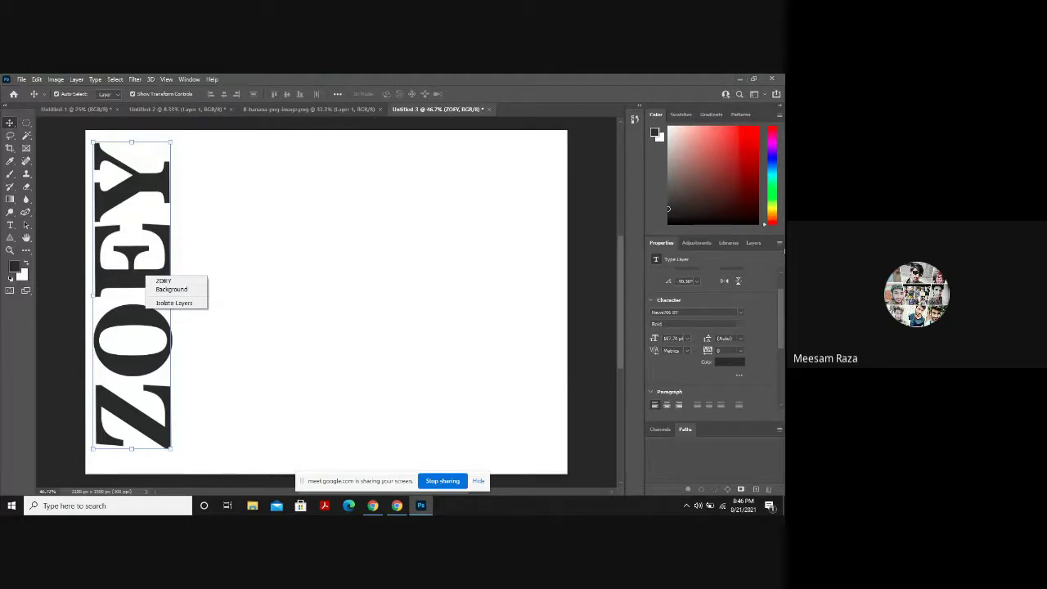
left_click(514, 341)
left_click(754, 244)
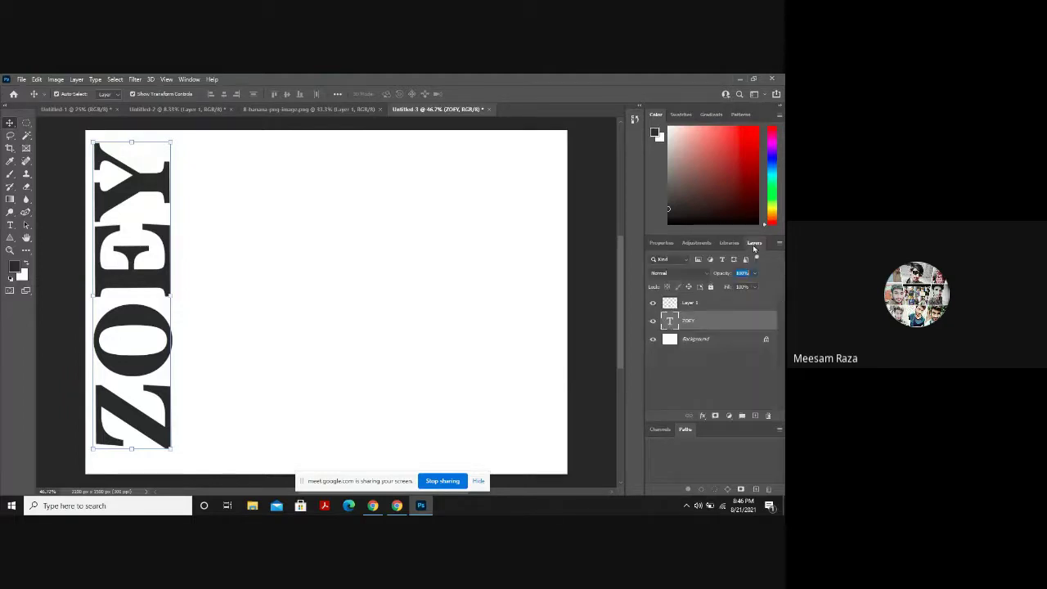
left_click(700, 342)
left_click(686, 324)
right_click(135, 266)
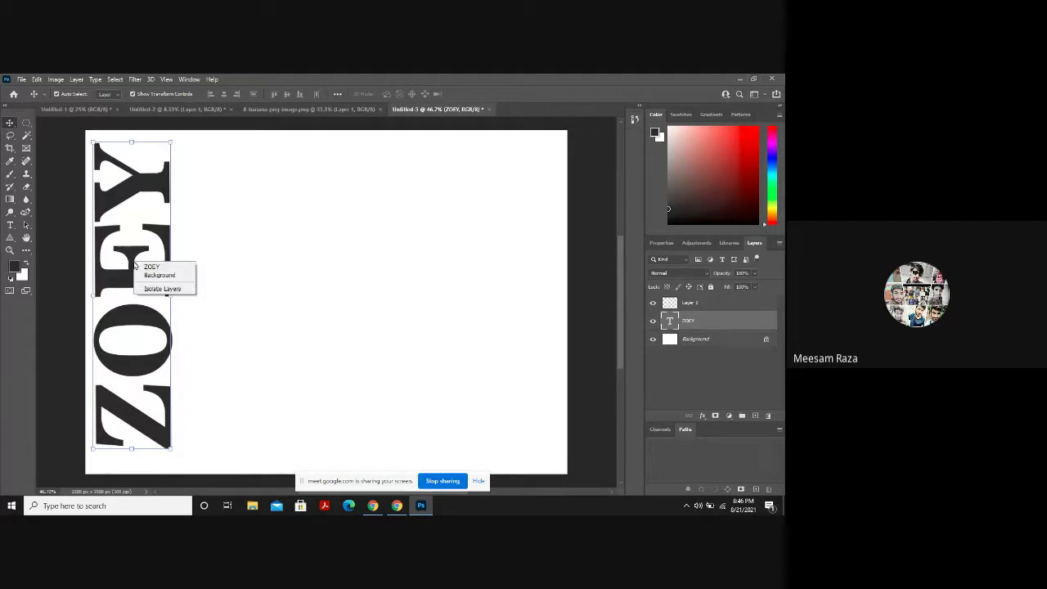
left_click(158, 274)
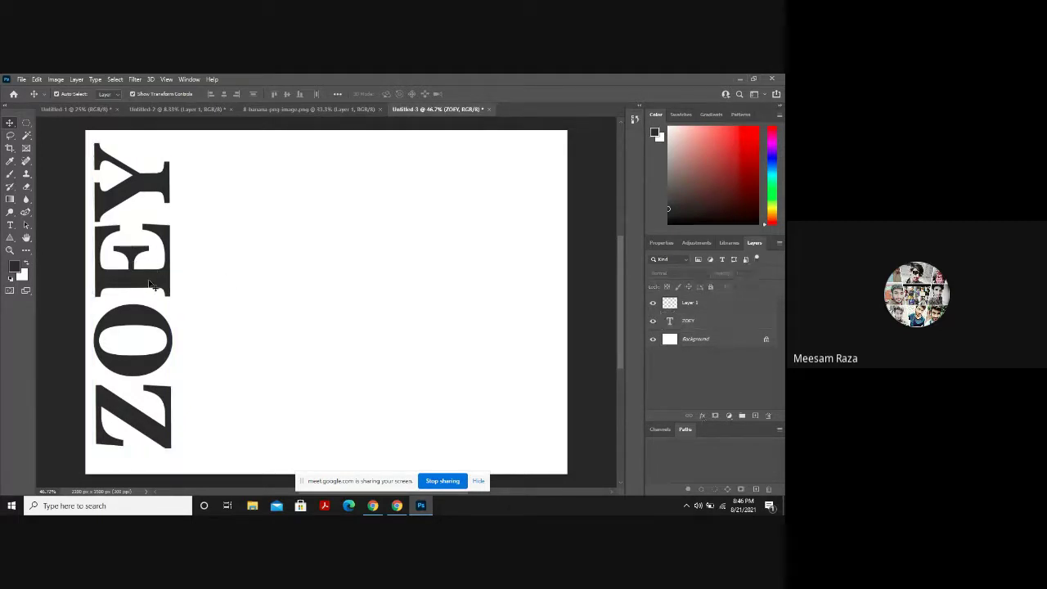
left_click(151, 284)
right_click(131, 286)
left_click(131, 285)
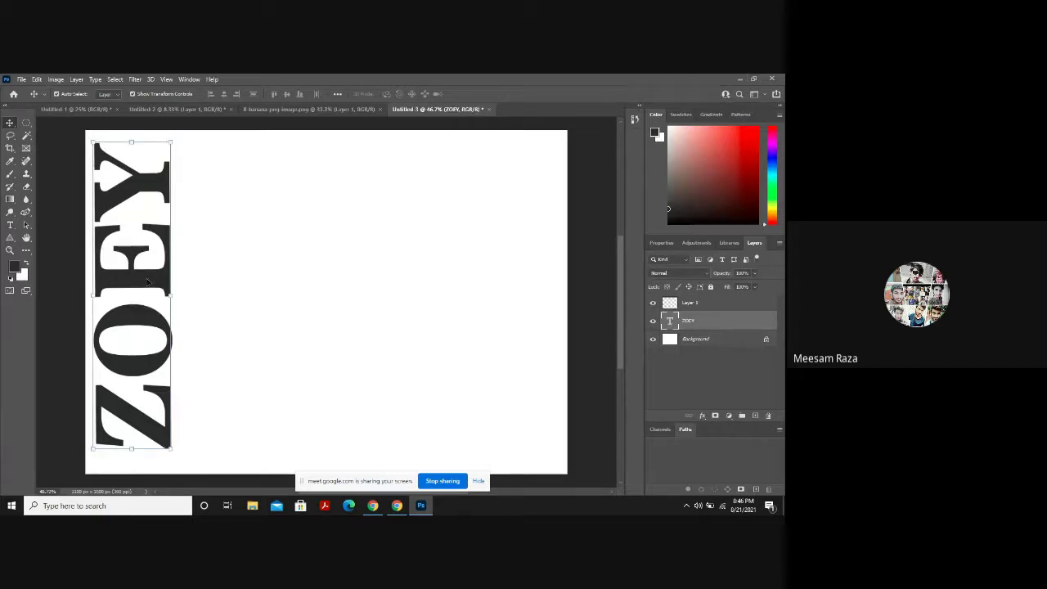
right_click(148, 281)
left_click(158, 286)
right_click(143, 281)
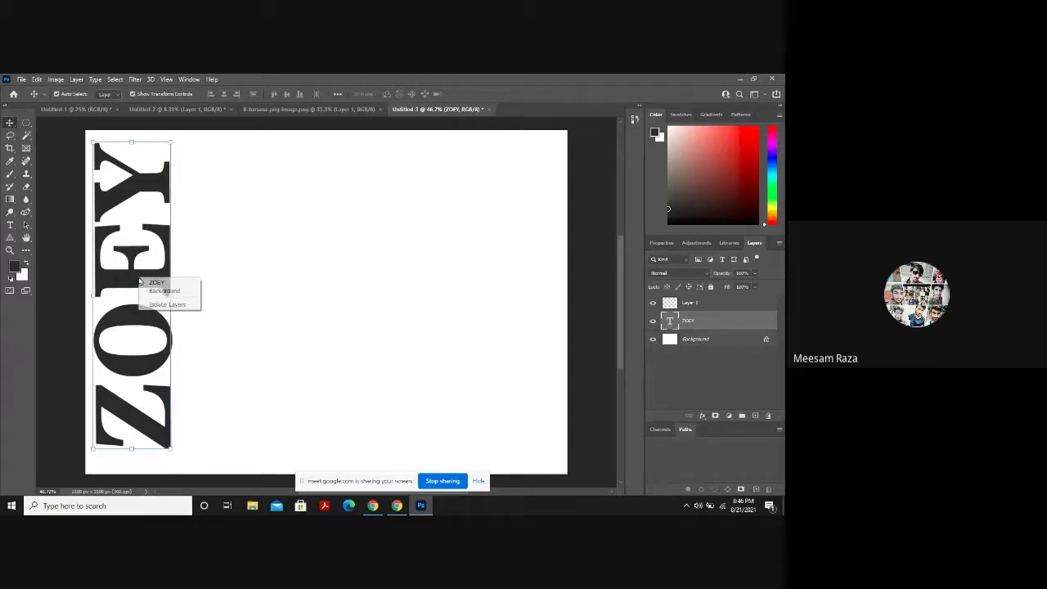
left_click(147, 283)
right_click(141, 283)
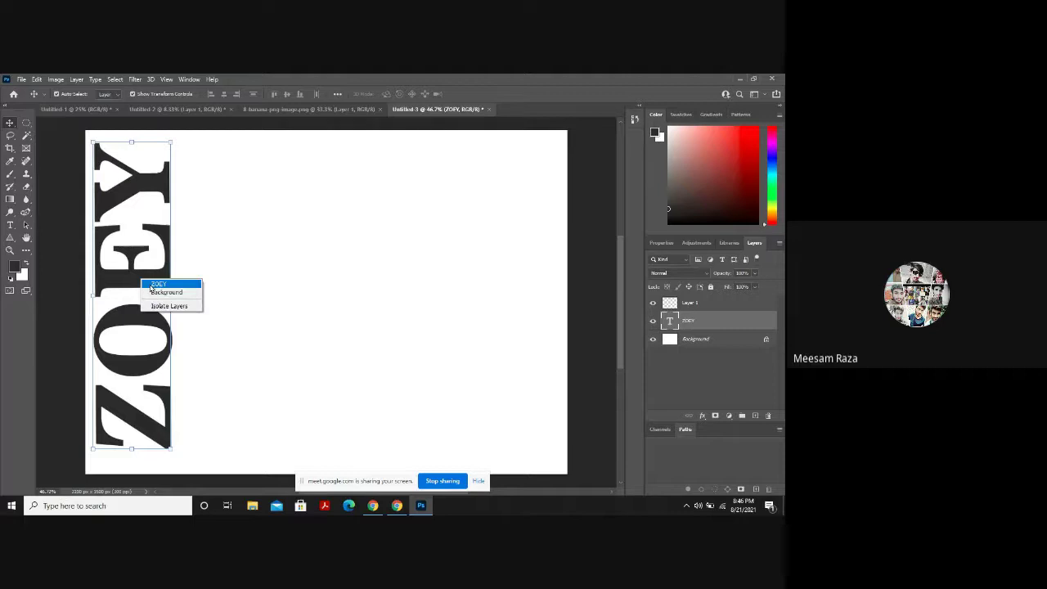
left_click(156, 284)
right_click(717, 320)
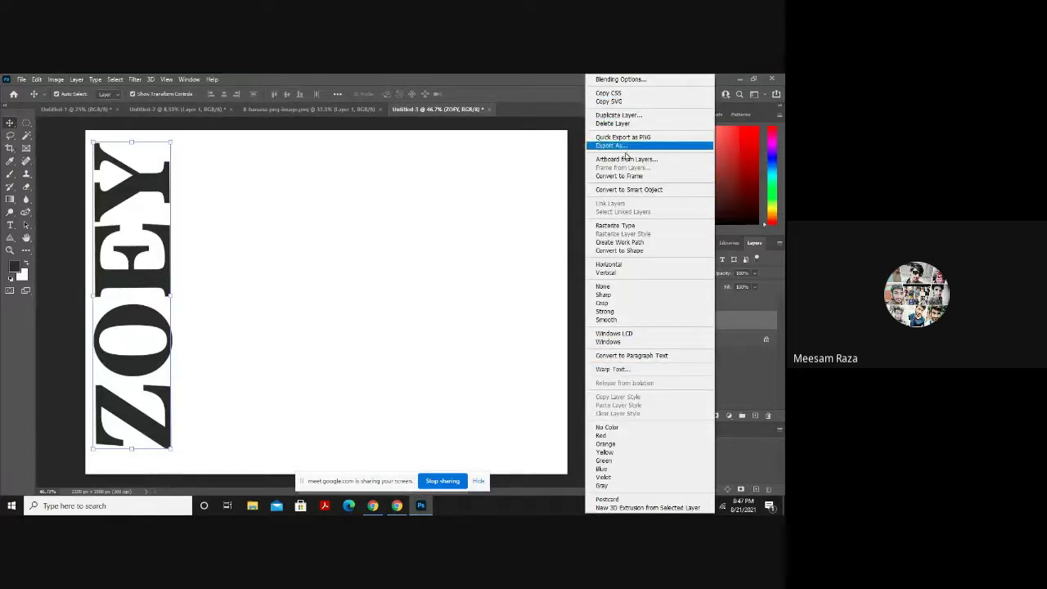
left_click(410, 232)
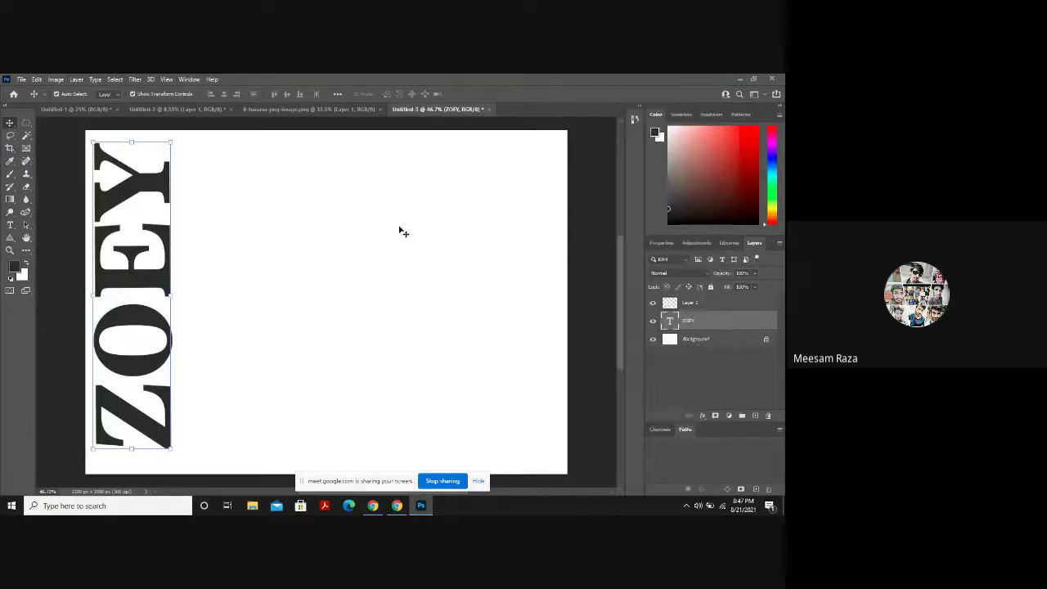
Start Perspective Warp on the ZOEY text layer, agreeing to rasterize it.
left_click(36, 79)
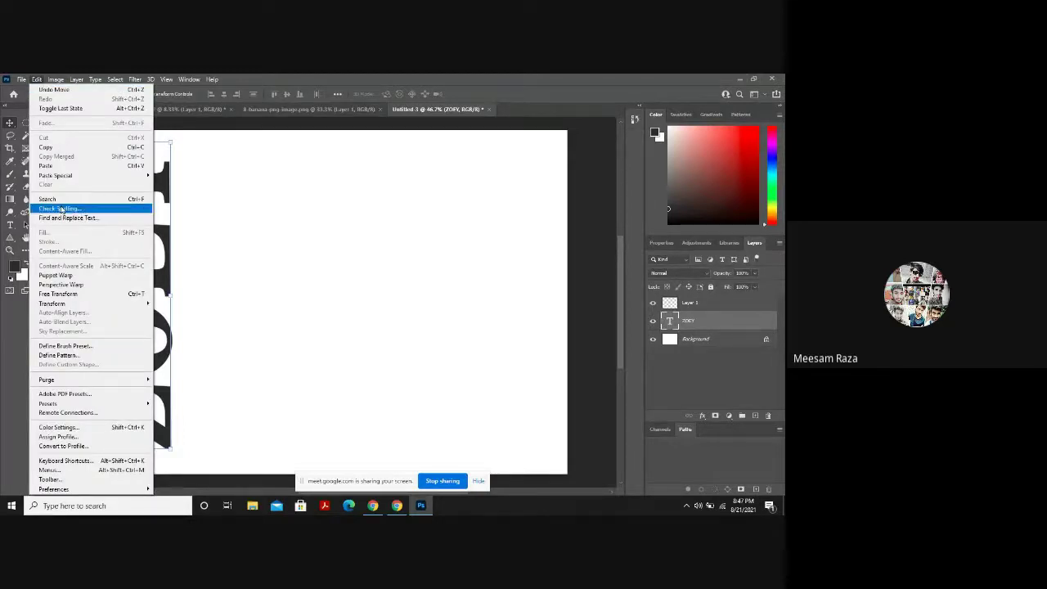
mouse_move(46, 81)
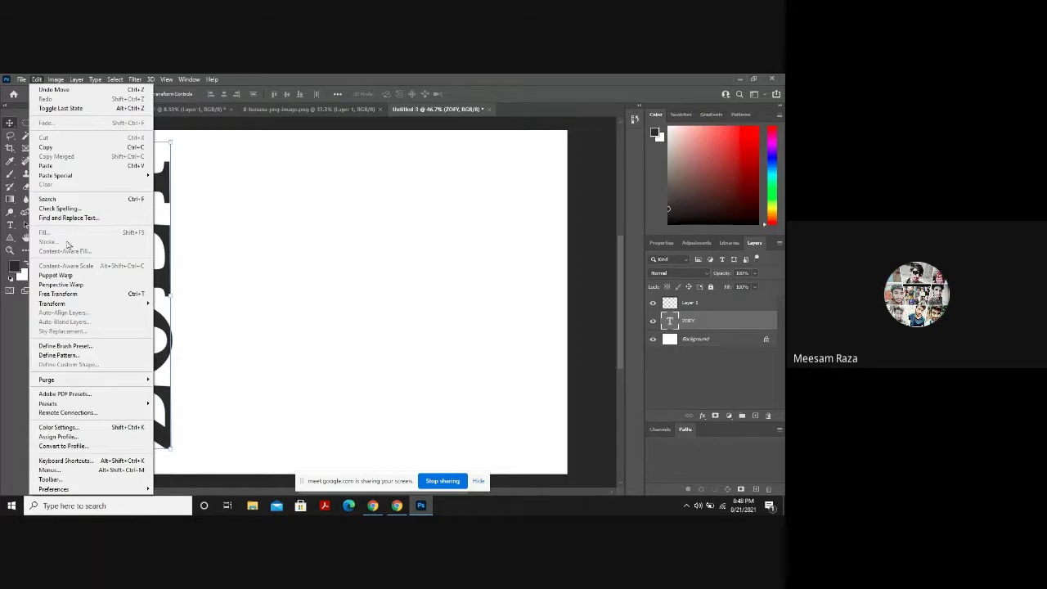
left_click(78, 284)
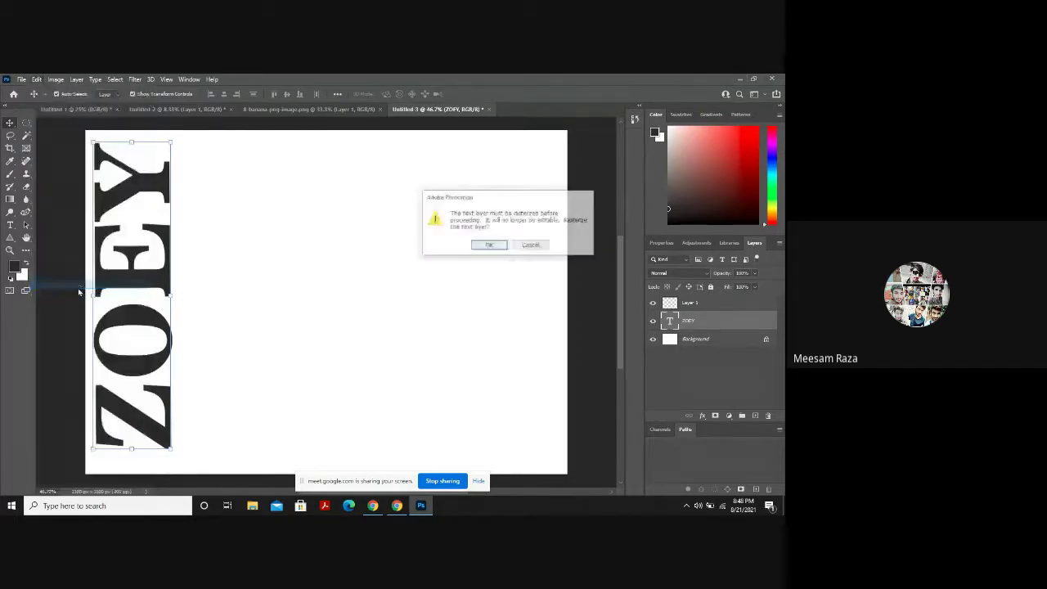
left_click(502, 247)
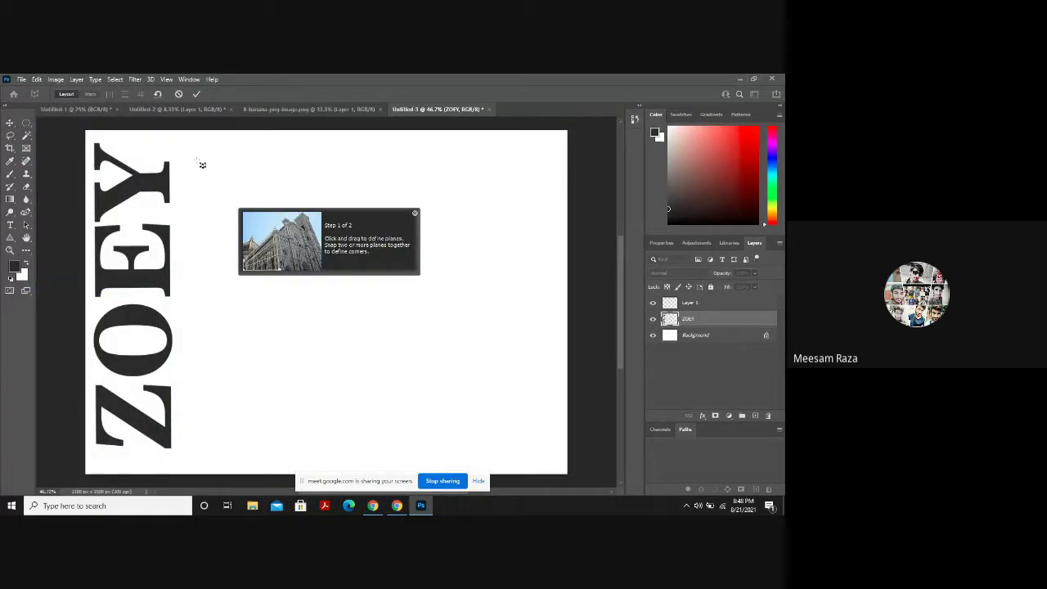
Try to lay out a perspective plane over the letters E and Y and distort one of its corners.
left_click(416, 214)
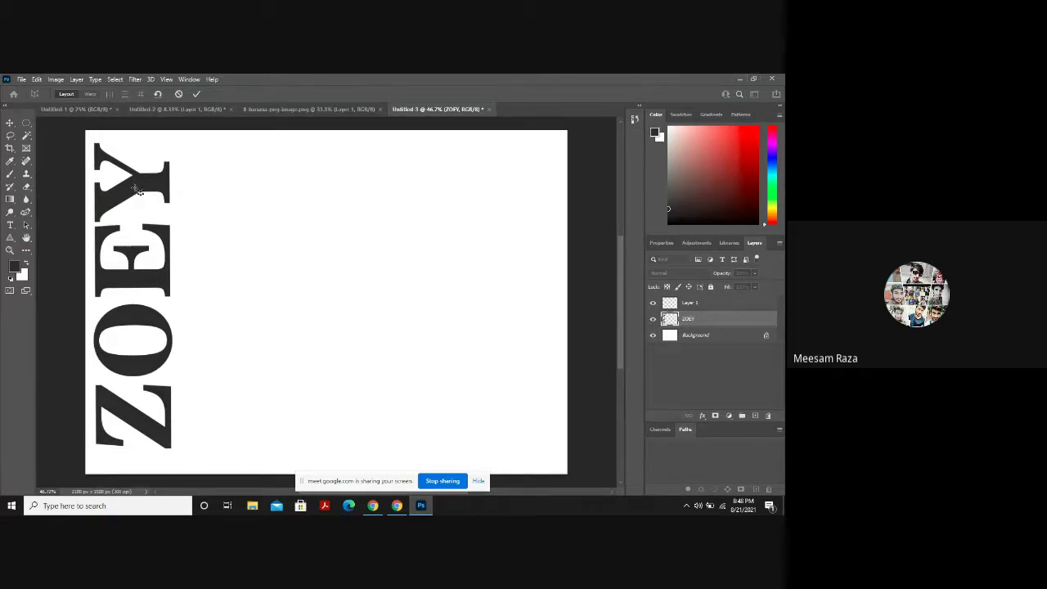
left_click_drag(133, 186, 230, 254)
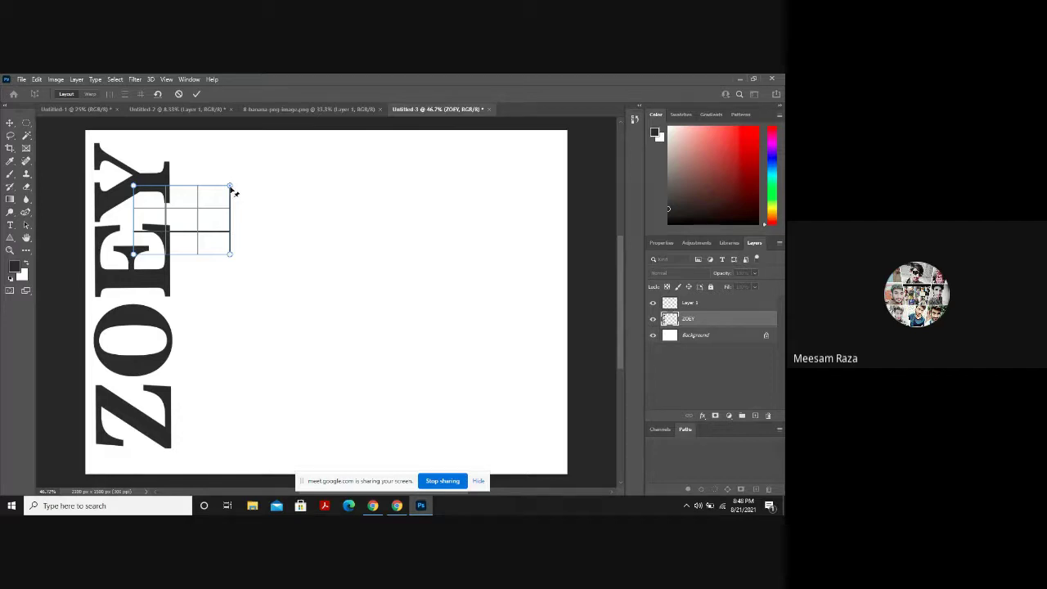
left_click_drag(230, 187, 159, 145)
left_click(180, 94)
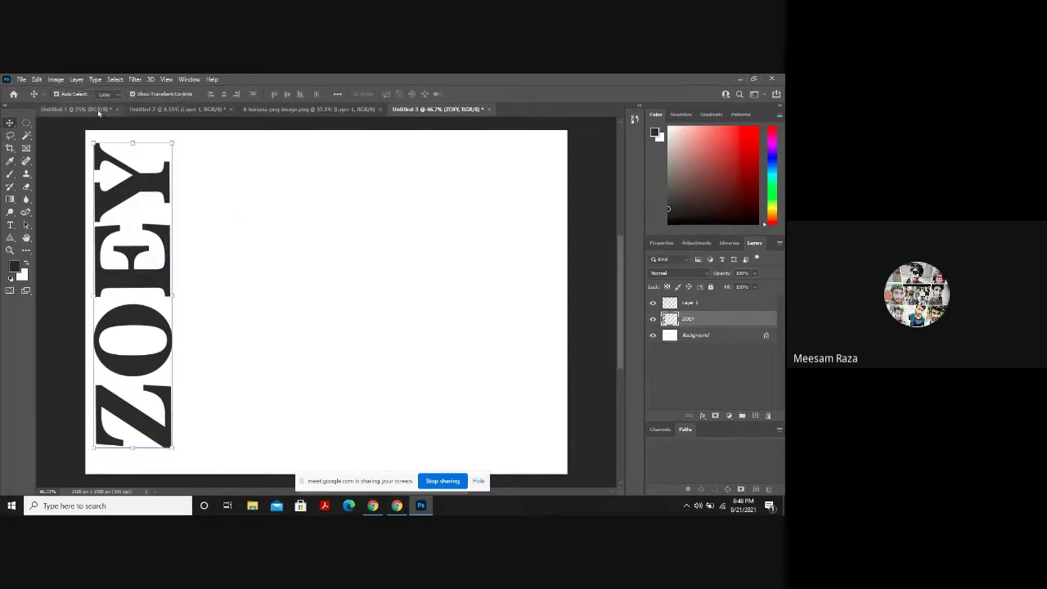
Try warping the ZOEY layer by pulling the corner beside the top of the Y outward to the right.
left_click(36, 79)
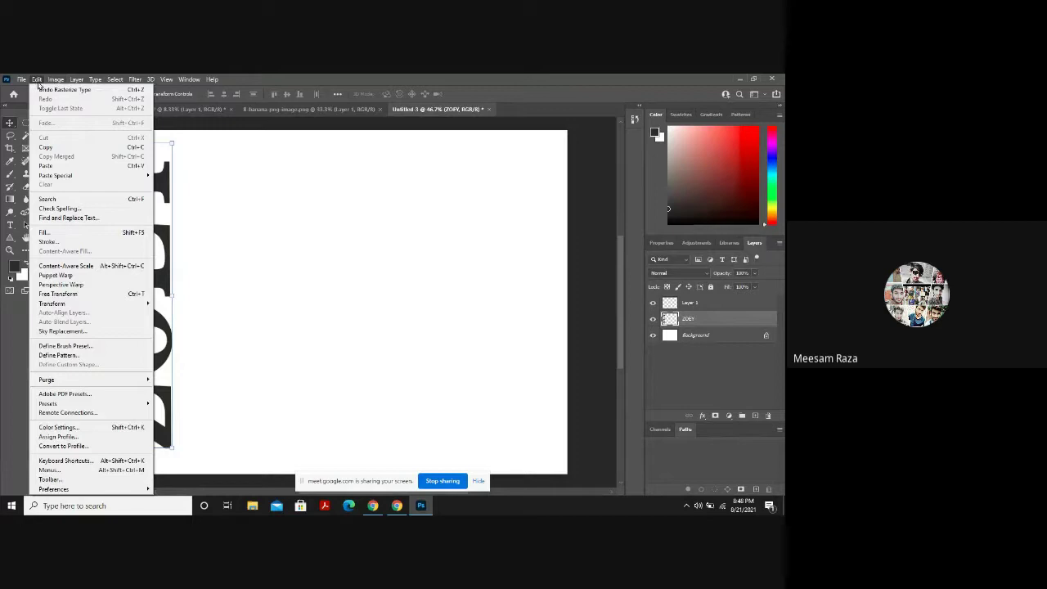
left_click(37, 81)
left_click(55, 81)
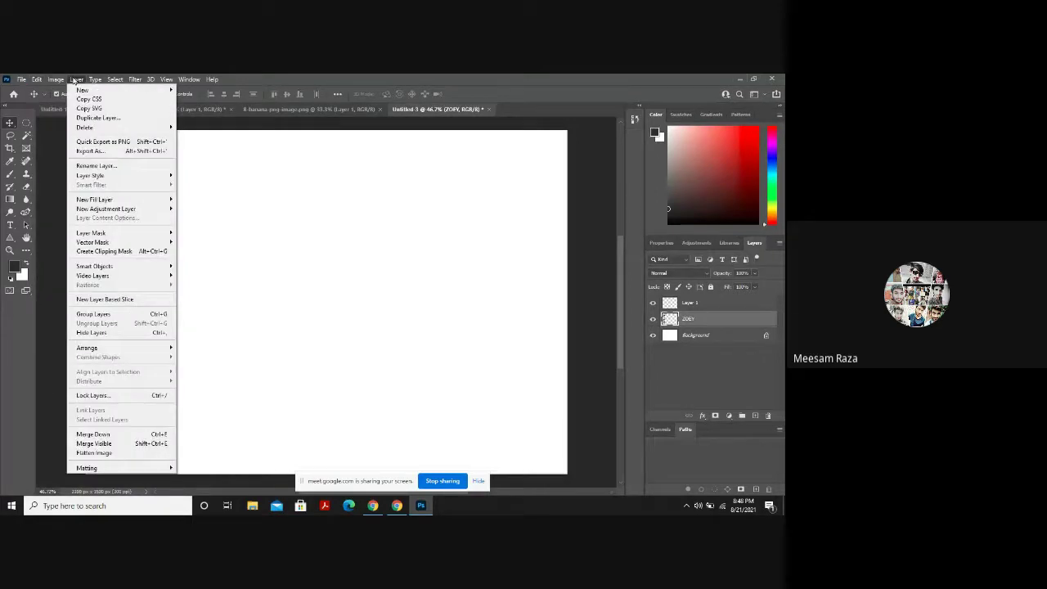
left_click(37, 79)
left_click(37, 80)
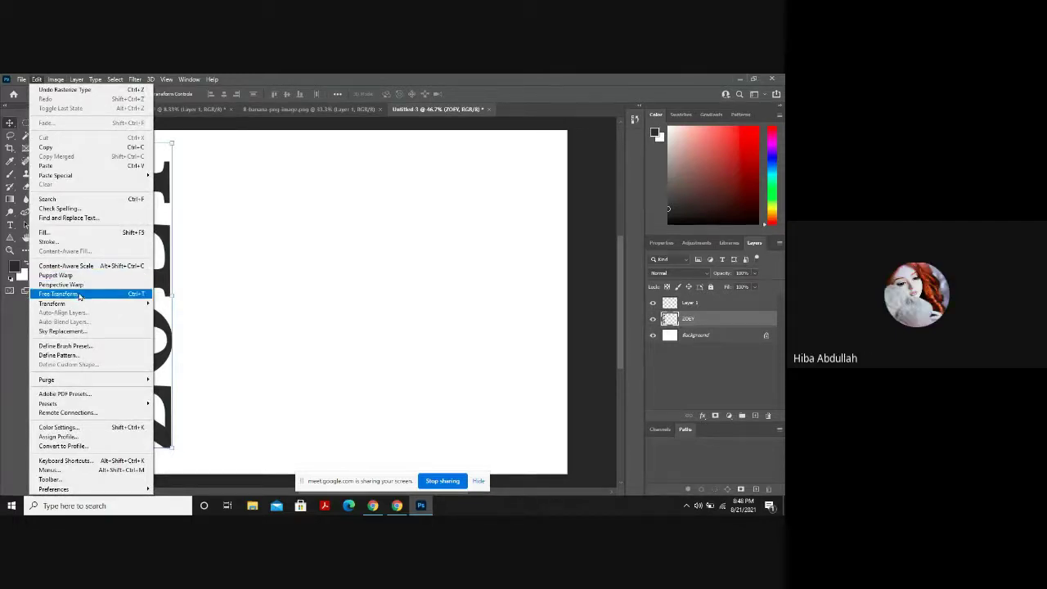
key("Up")
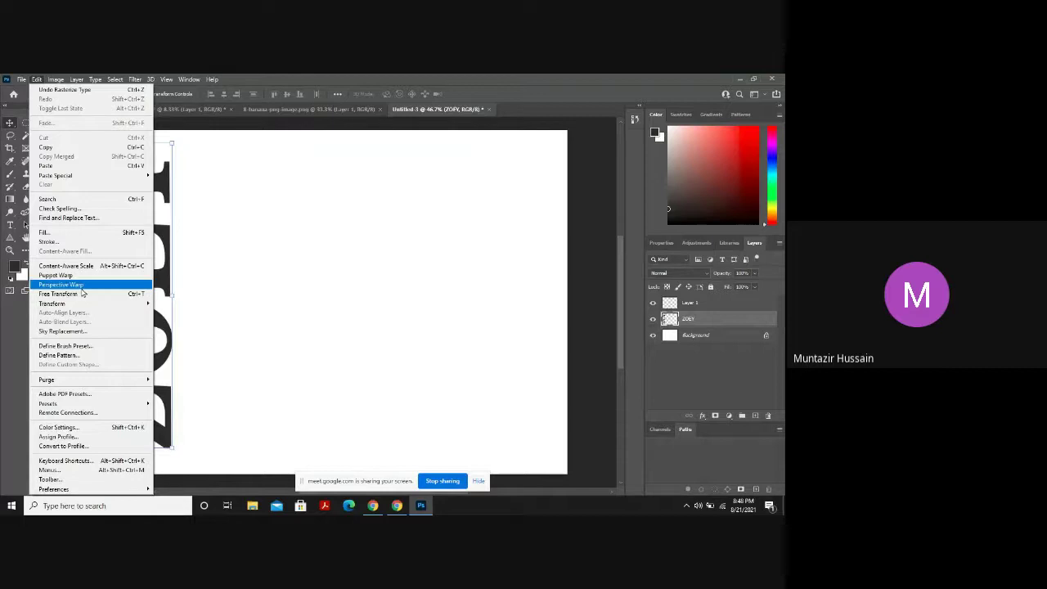
left_click(80, 294)
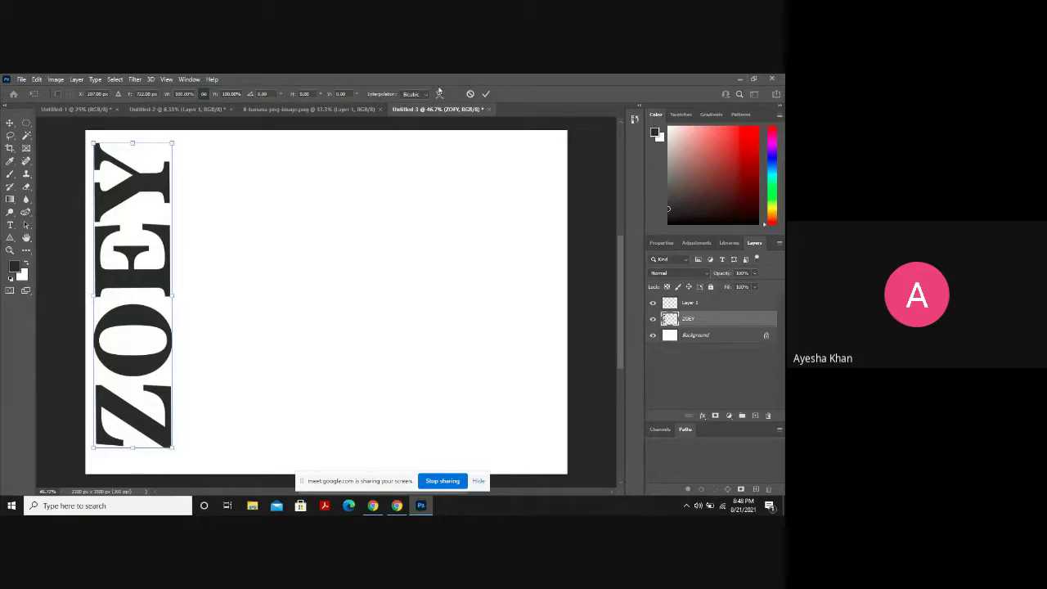
left_click(439, 94)
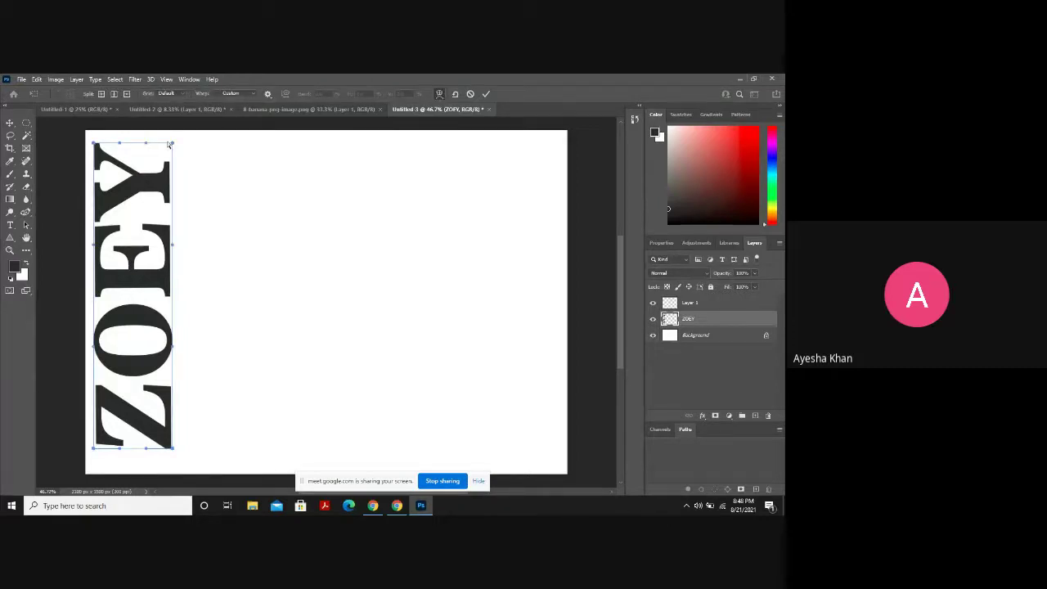
left_click_drag(180, 145, 231, 145)
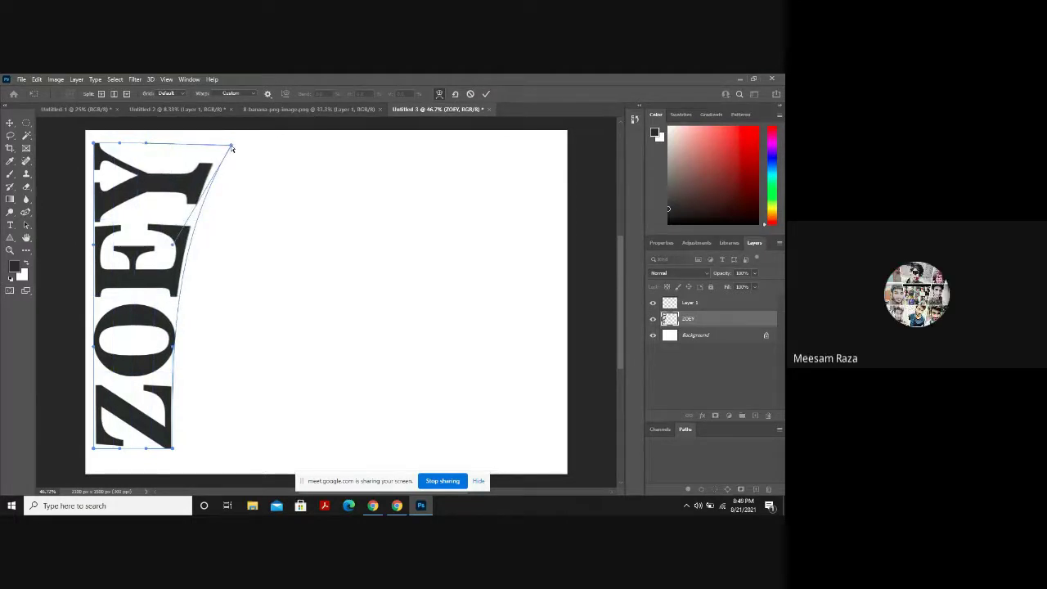
Undo the corner warp on the ZOEY layer and close its free transform.
left_click(439, 94)
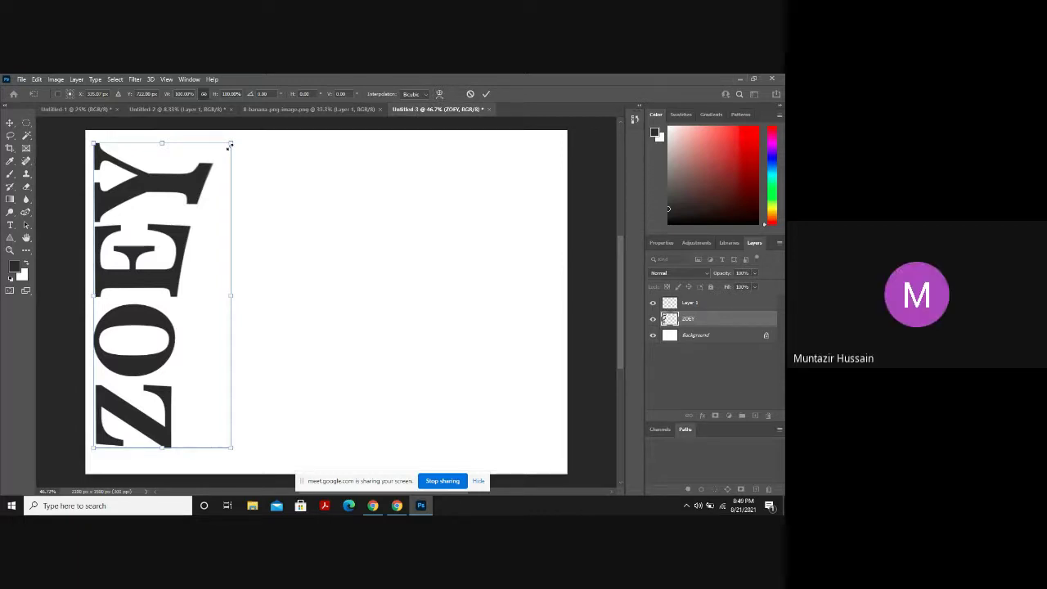
left_click(439, 94)
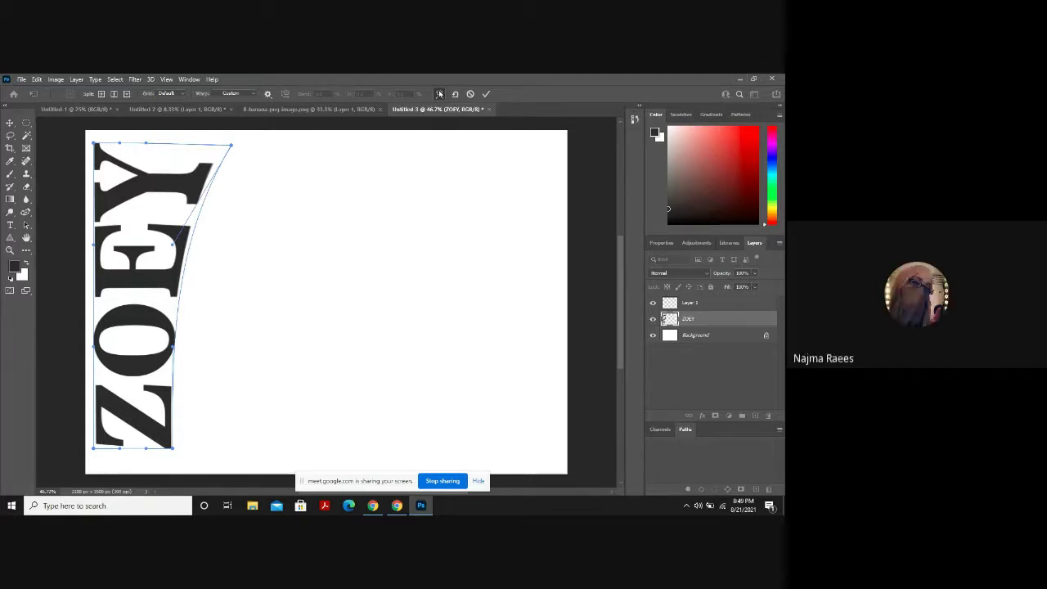
key("ctrl+z")
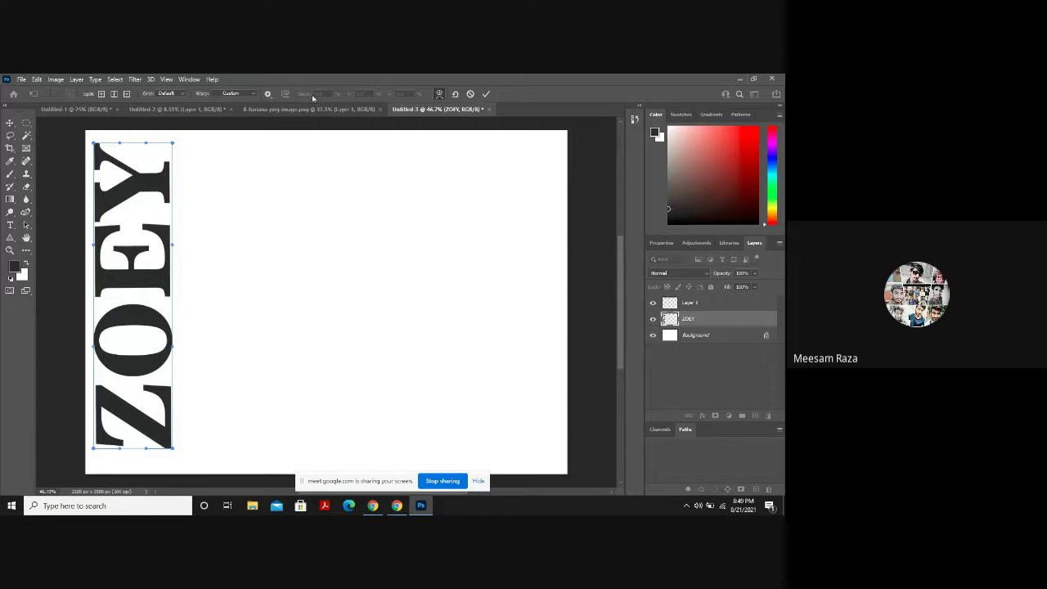
left_click(440, 95)
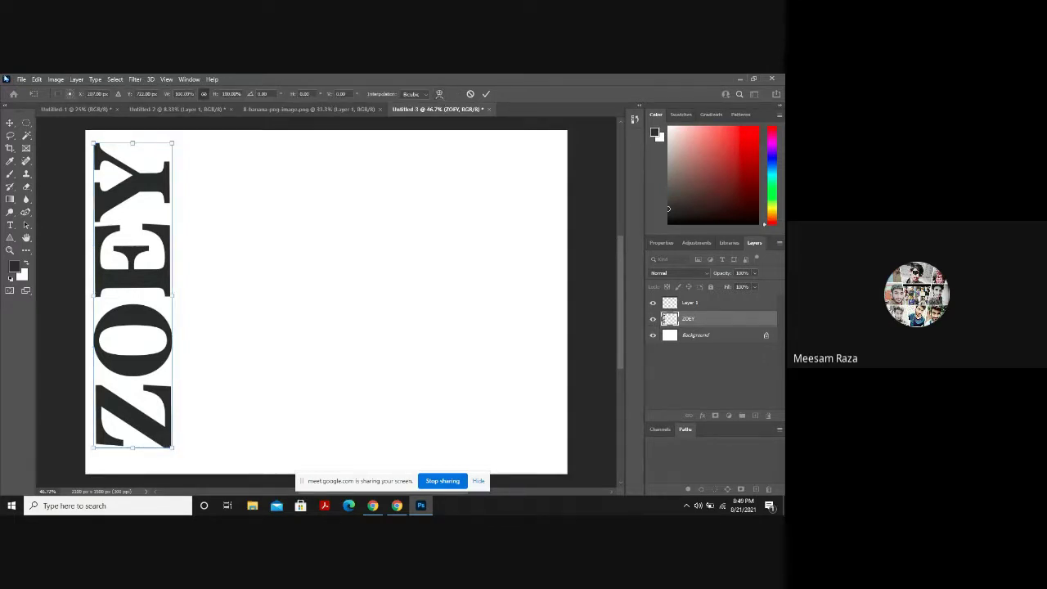
left_click(36, 80)
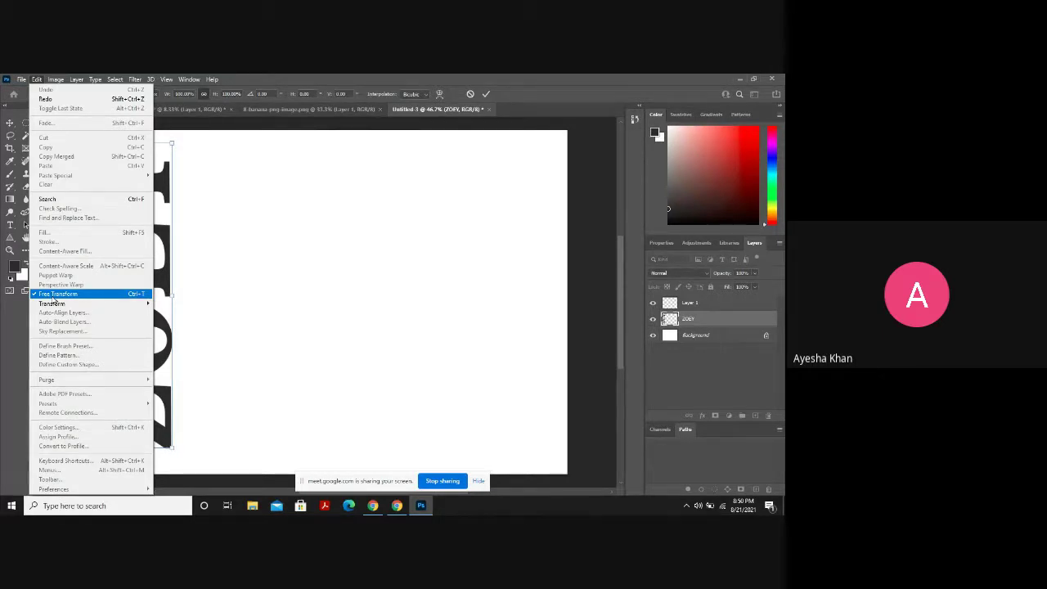
left_click(54, 295)
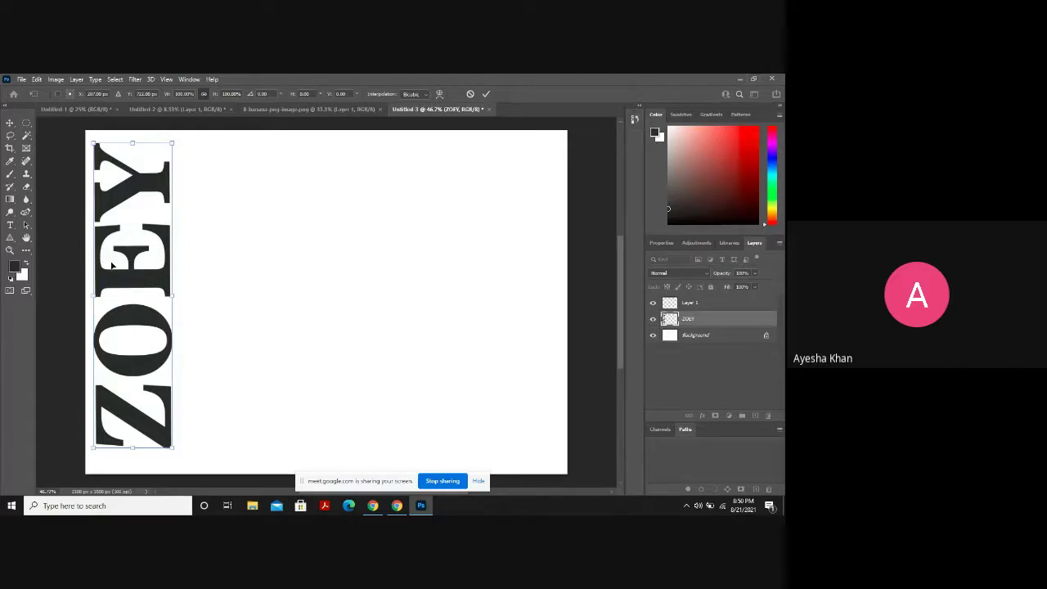
key("Return")
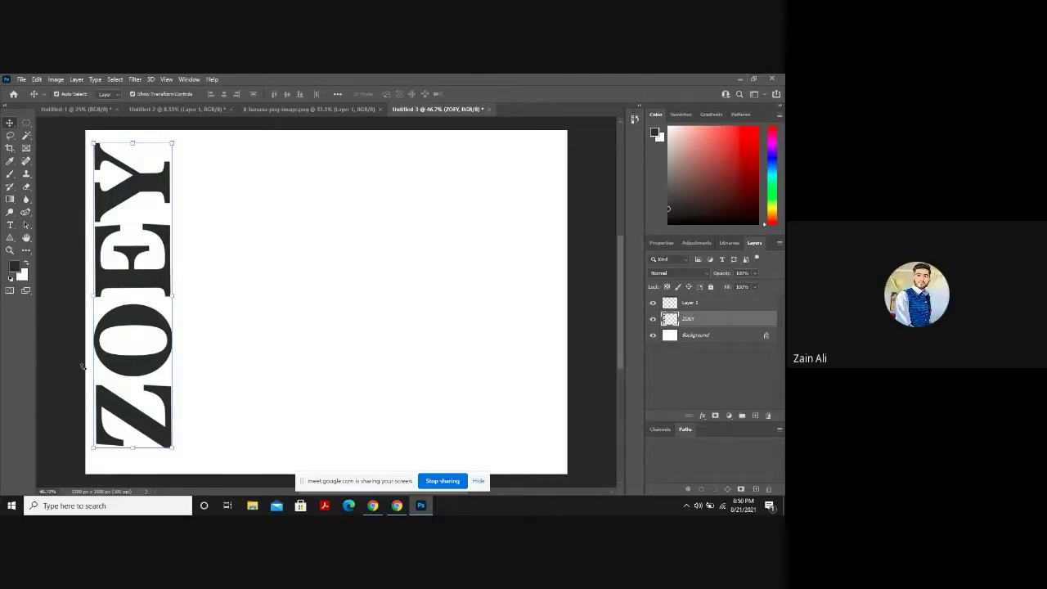
Add a gradient fill clipped to the ZOEY layer using the first preset of the Pinks group.
left_click(710, 114)
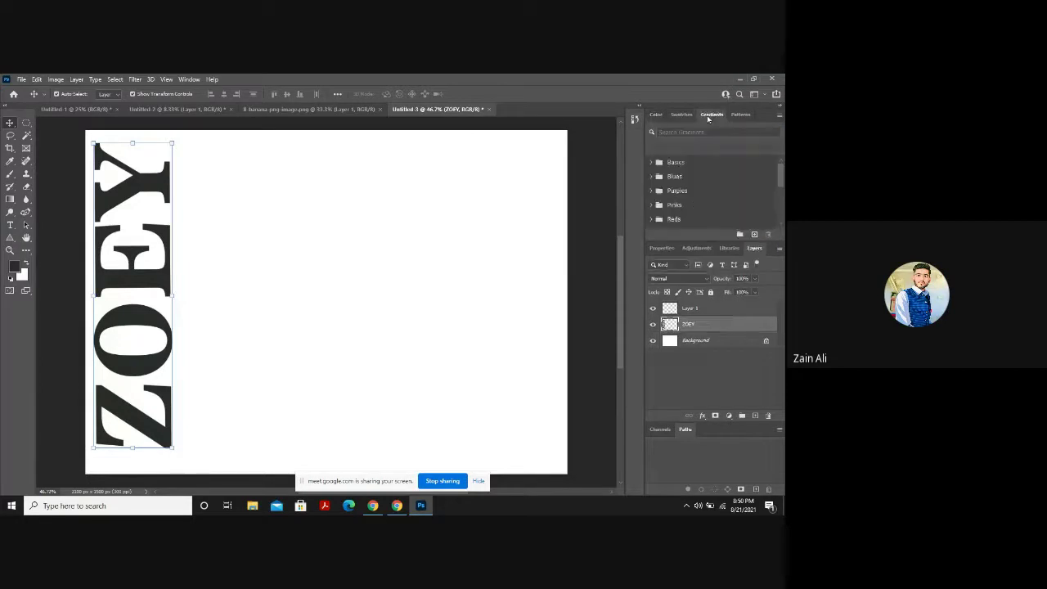
scroll(675, 163, "down", 1)
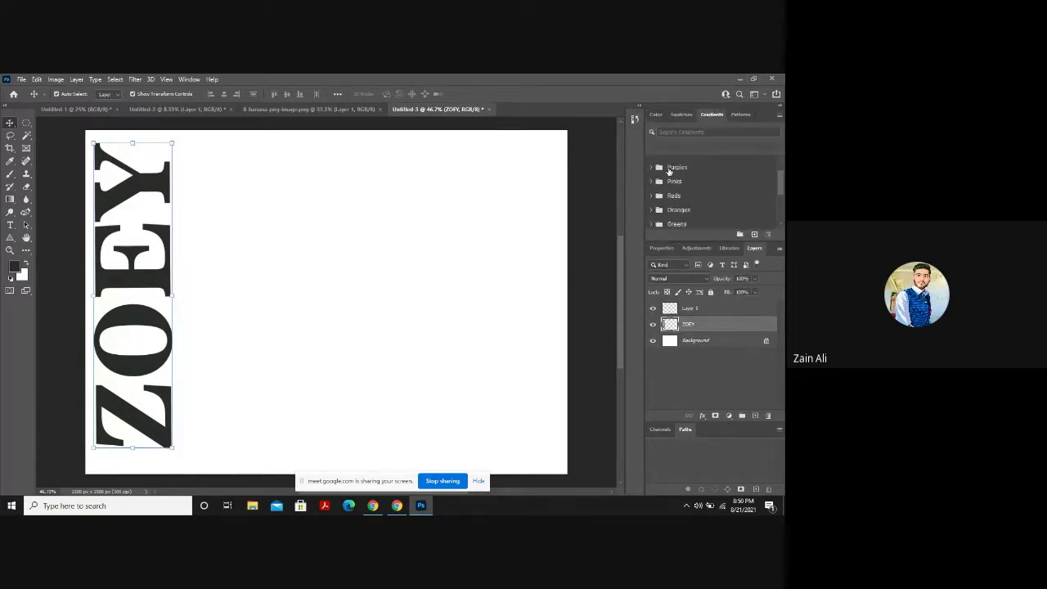
left_click(655, 181)
left_click(654, 180)
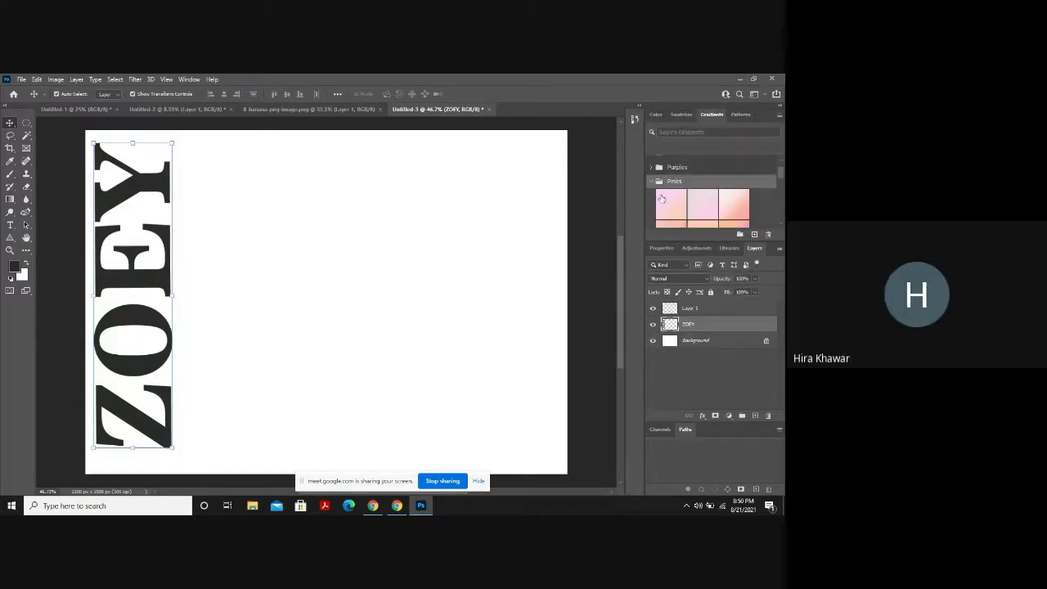
left_click(670, 205)
Try another Pinks preset on the ZOEY gradient fill and settle on the purple-to-pink one.
scroll(669, 204, "down", 2)
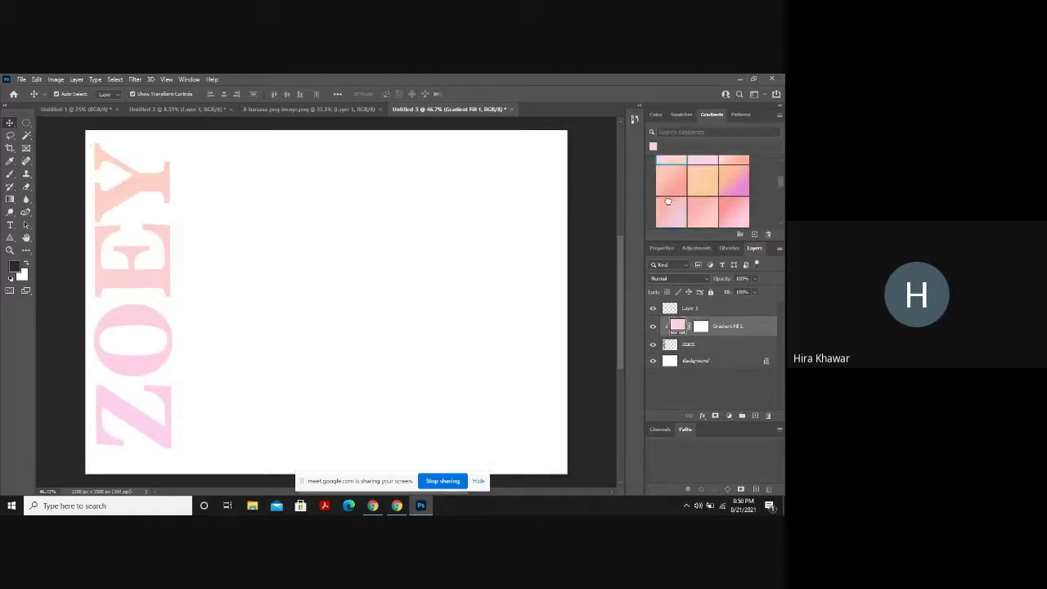
left_click(669, 201)
scroll(669, 192, "down", 4)
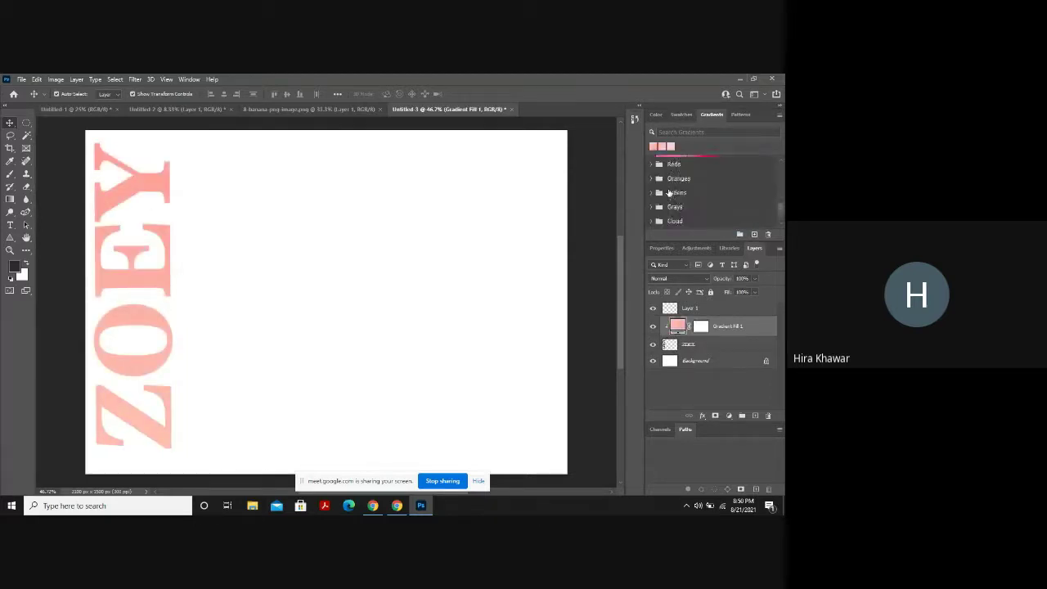
scroll(669, 192, "up", 1)
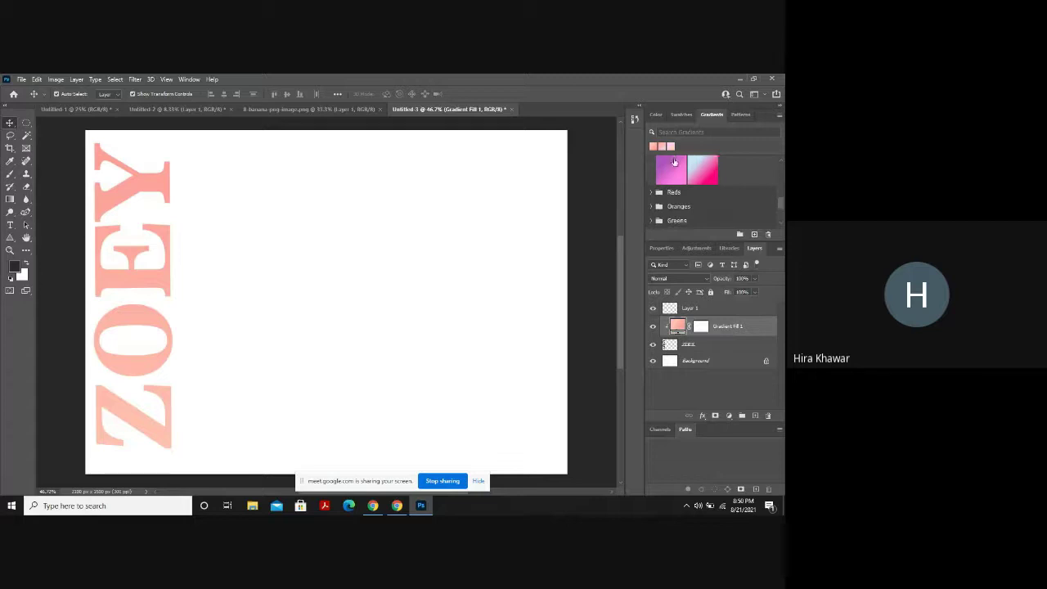
left_click(672, 169)
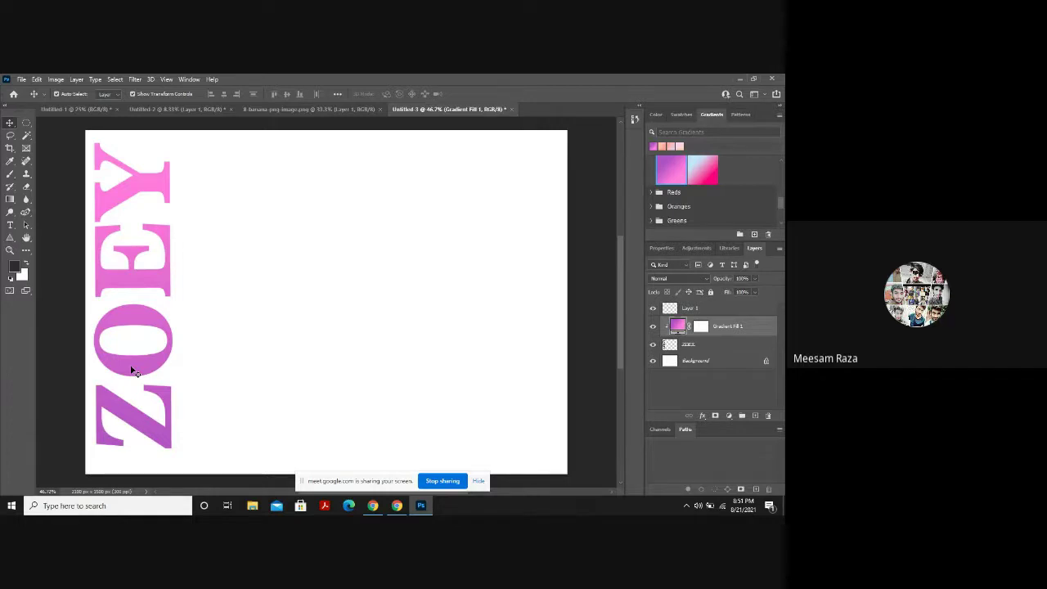
Warp the ZOEY layer by pulling both right-hand corners inward and bulging the edge between them, and apply the warp.
left_click(131, 304)
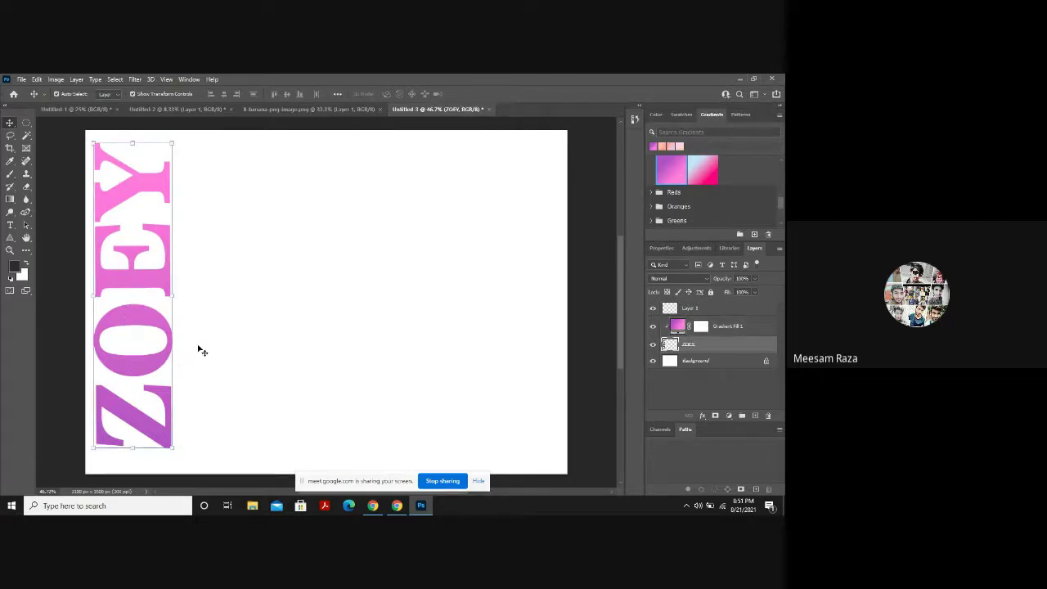
right_click(139, 284)
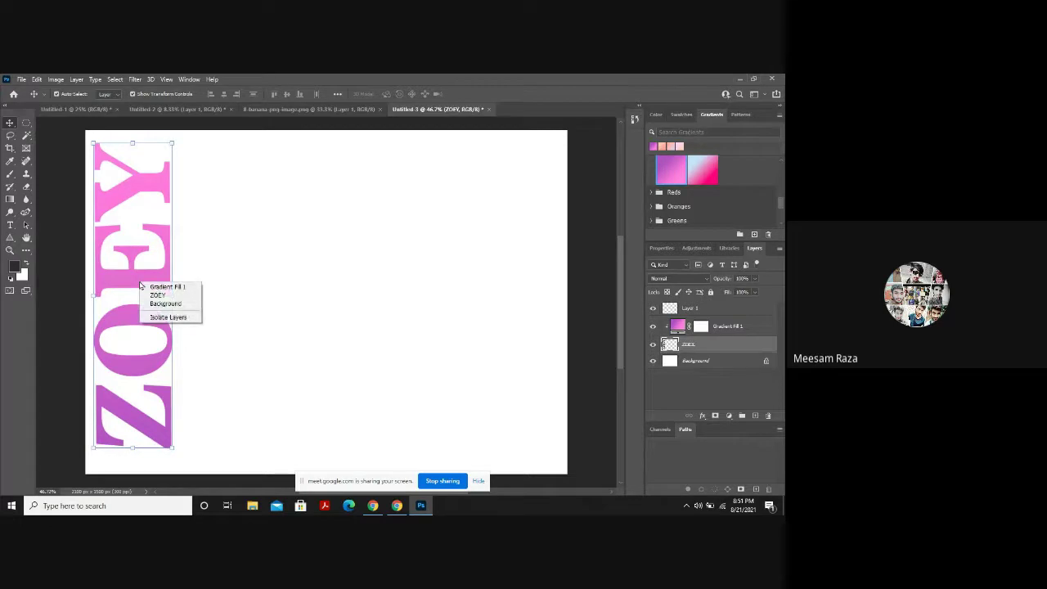
left_click(140, 278)
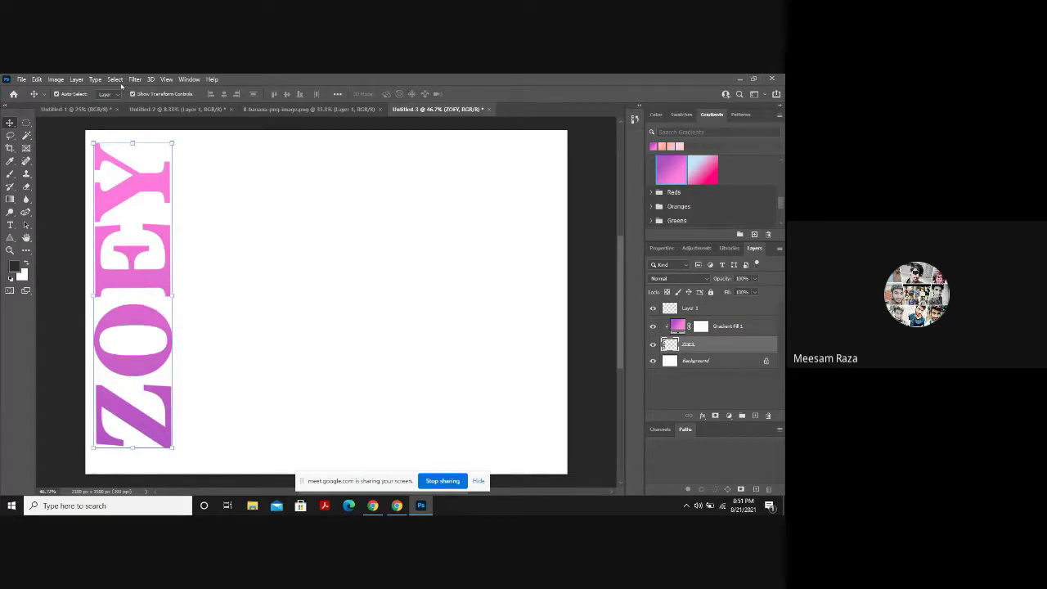
left_click(37, 79)
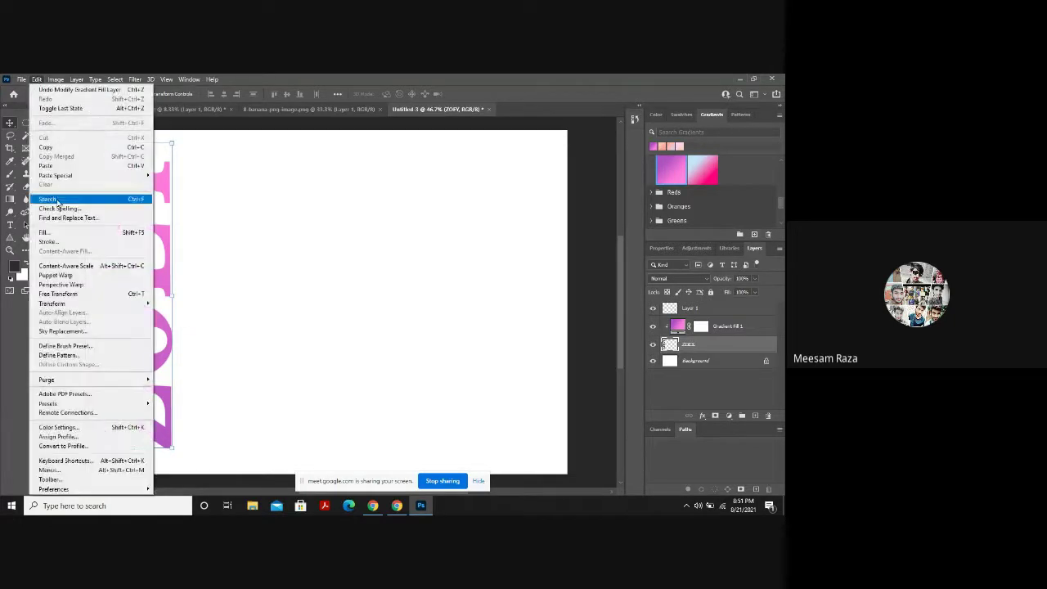
left_click(62, 294)
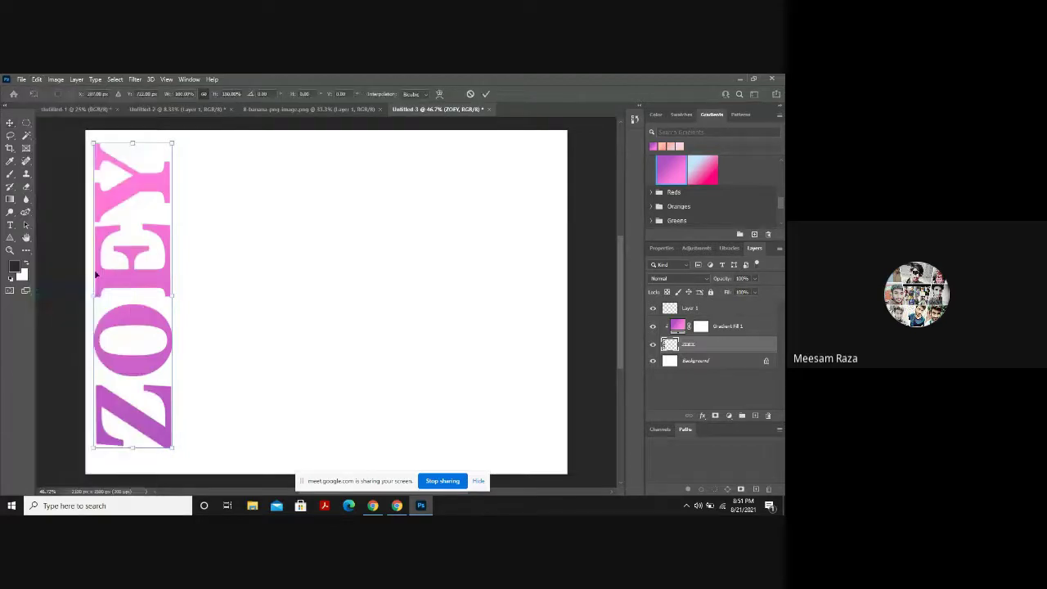
left_click(440, 95)
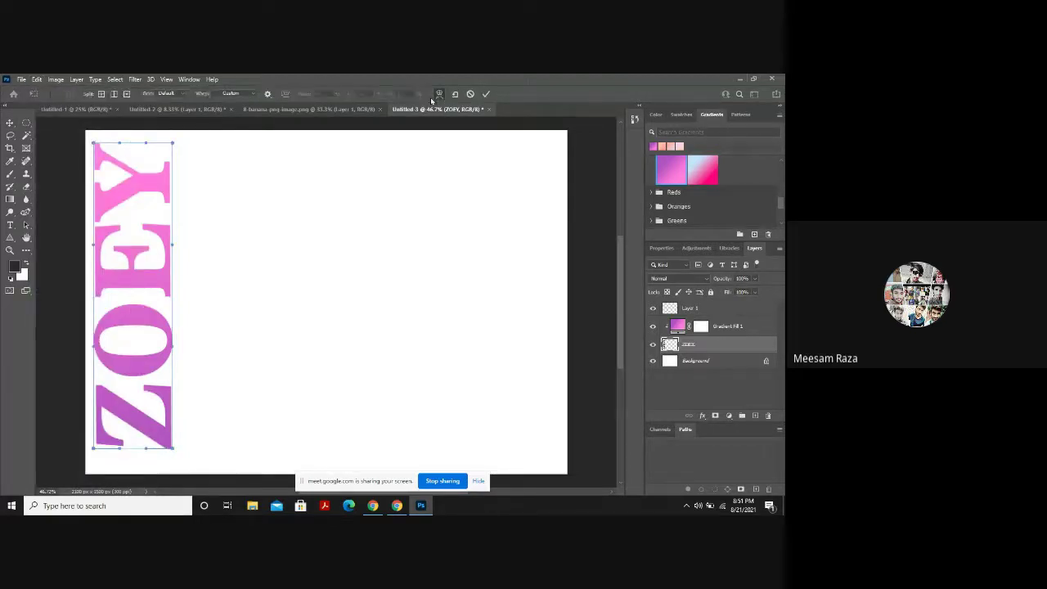
left_click_drag(172, 145, 146, 152)
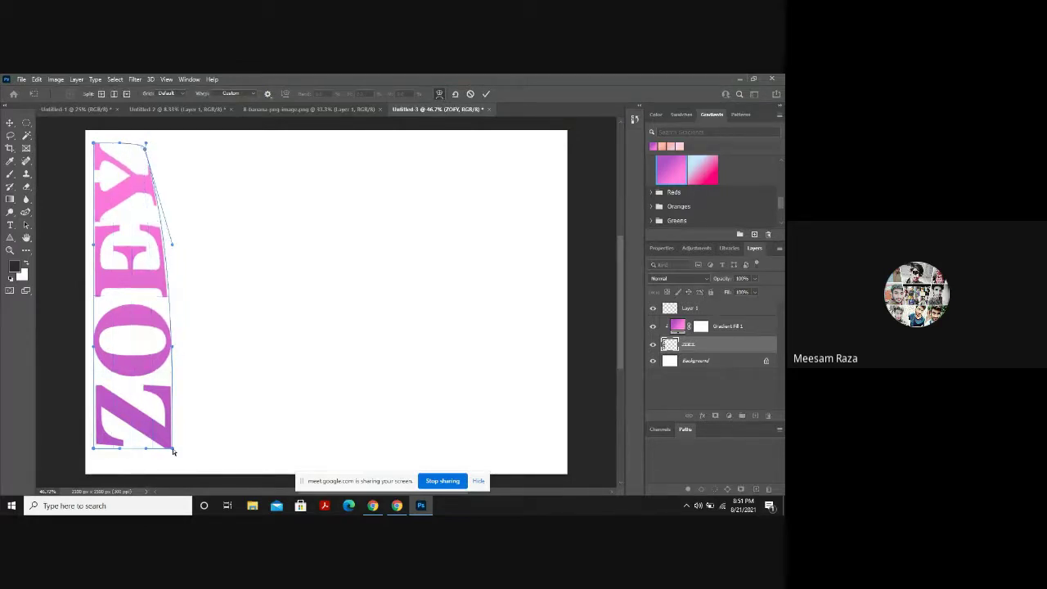
left_click_drag(172, 449, 139, 443)
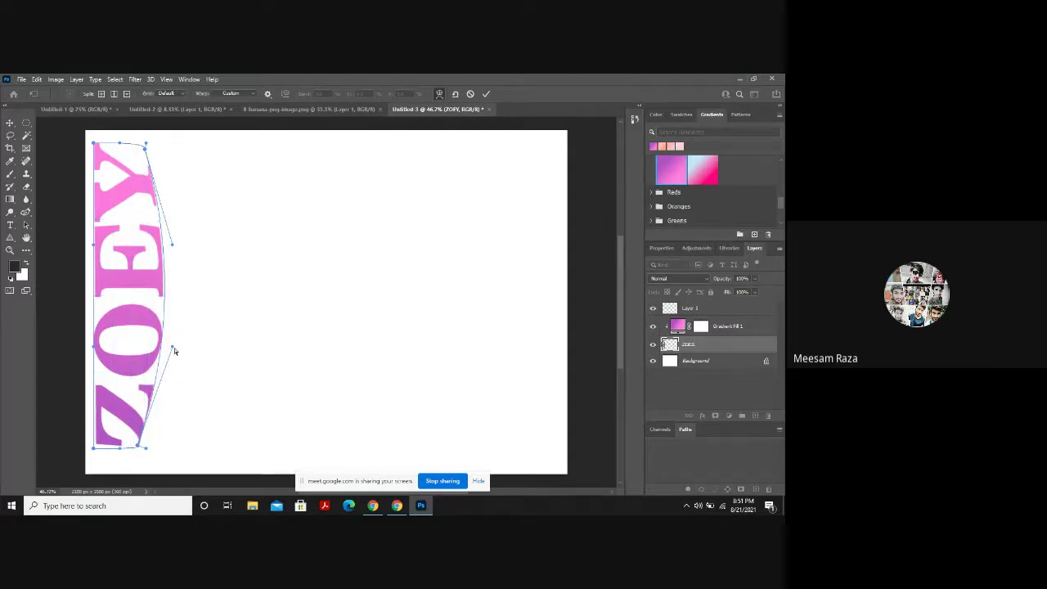
left_click_drag(172, 348, 188, 326)
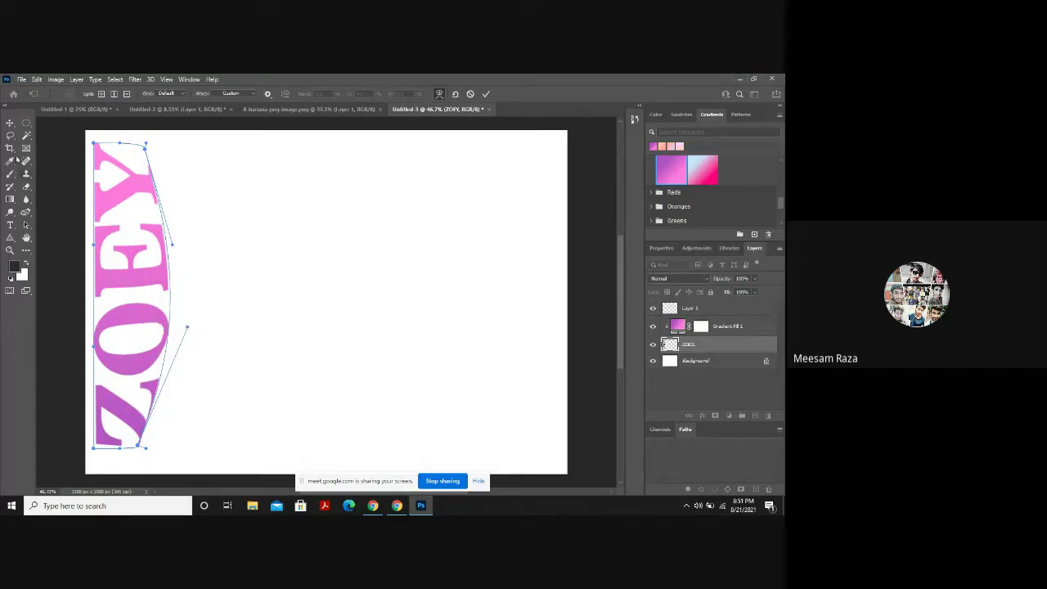
left_click(10, 123)
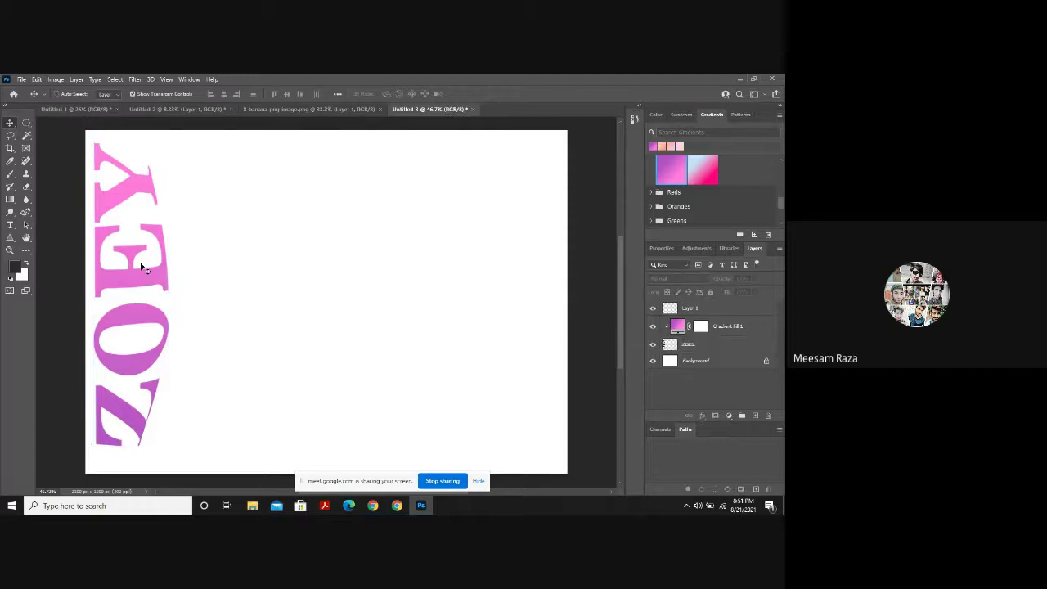
Delete Layer 1 from the document.
key("ctrl+v")
key("Delete")
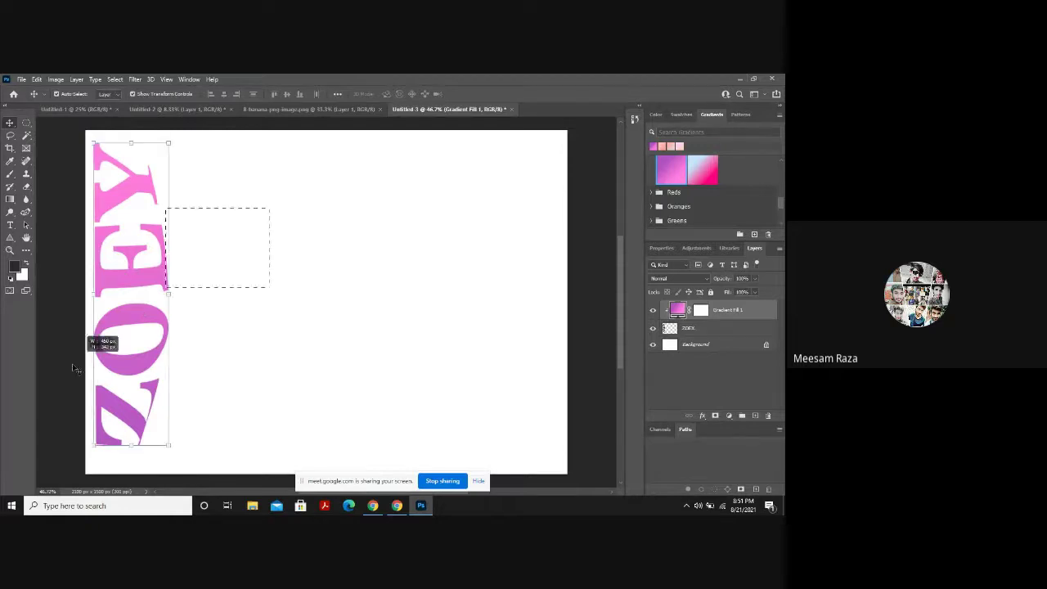
Duplicate the warped ZOEY layer into the middle of the canvas, undoing the first copy and making it again.
left_click(106, 346)
key("ctrl+j")
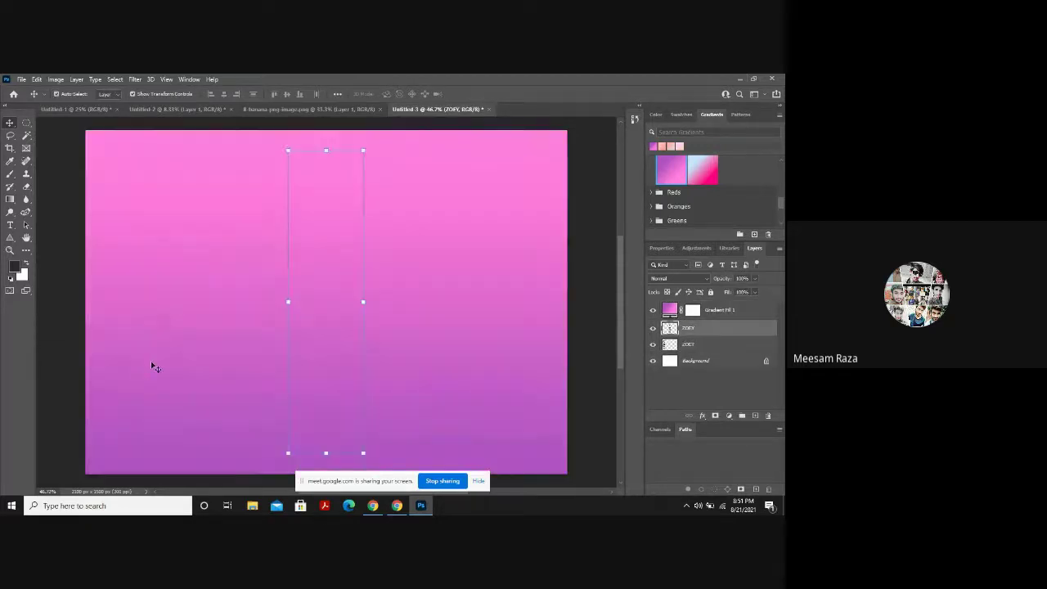
key("ctrl+z")
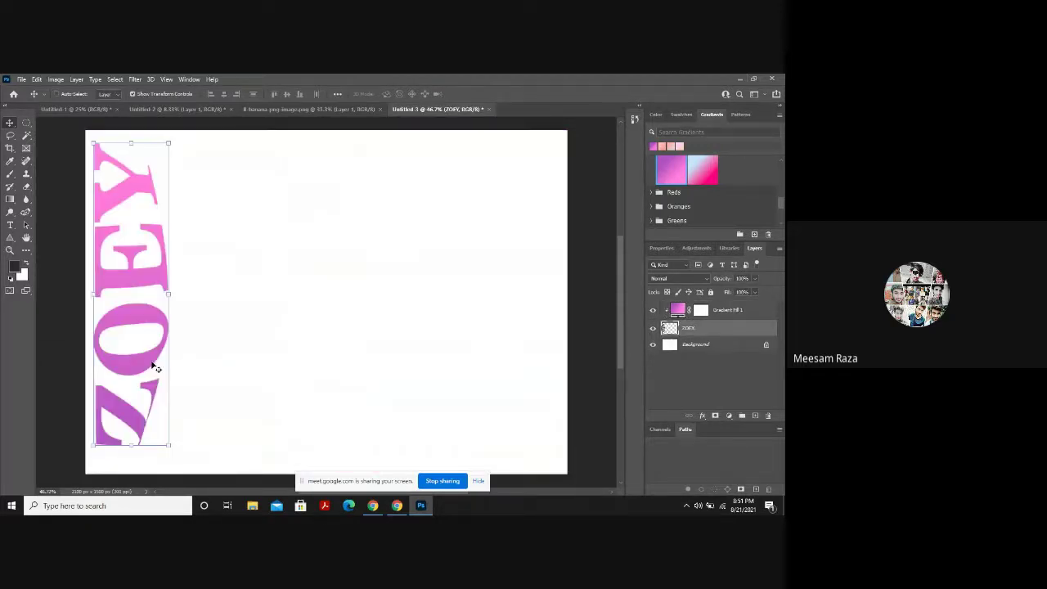
key("ctrl+j")
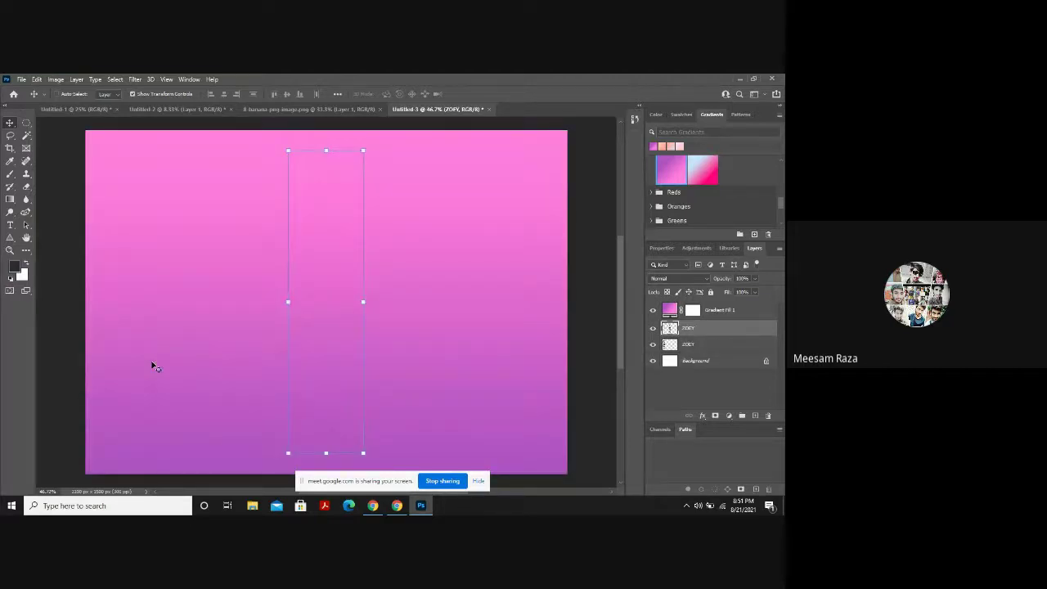
Undo the duplication of the warped ZOEY layer and return to the Move tool.
key("z")
key("ctrl+z")
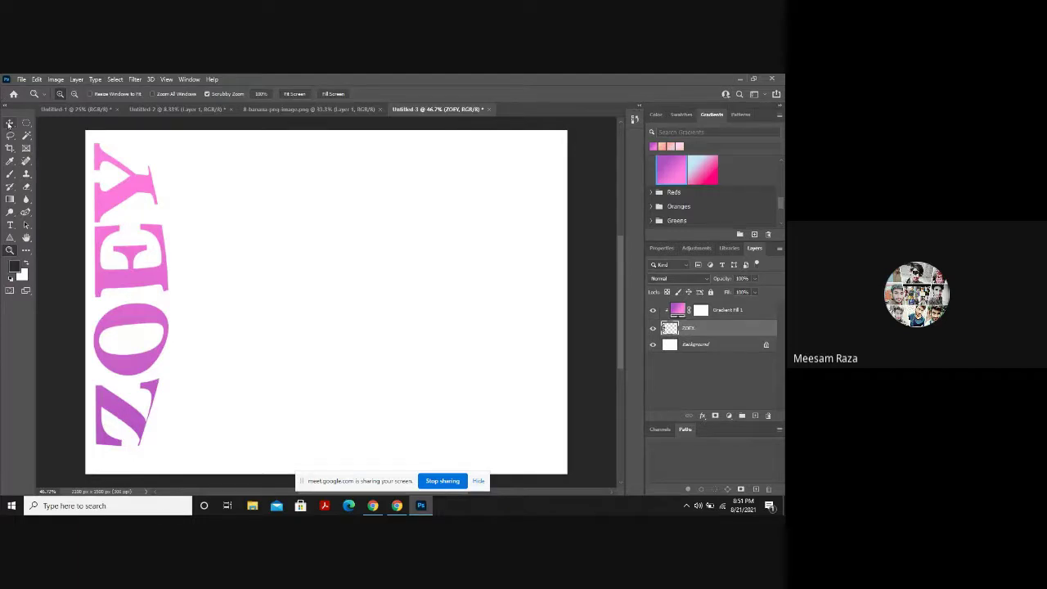
left_click(10, 123)
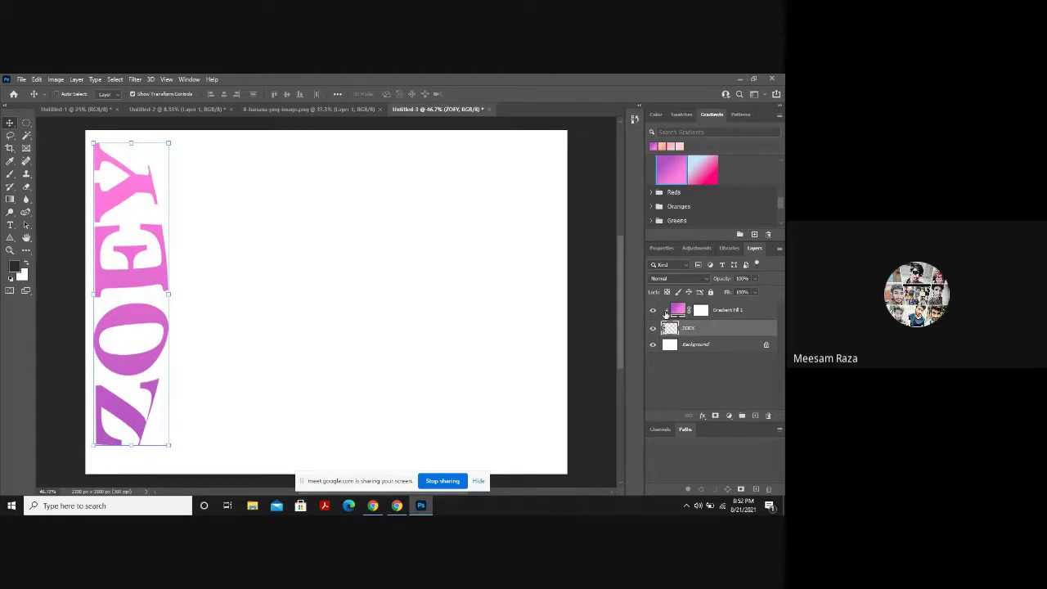
left_click(665, 316, "alt")
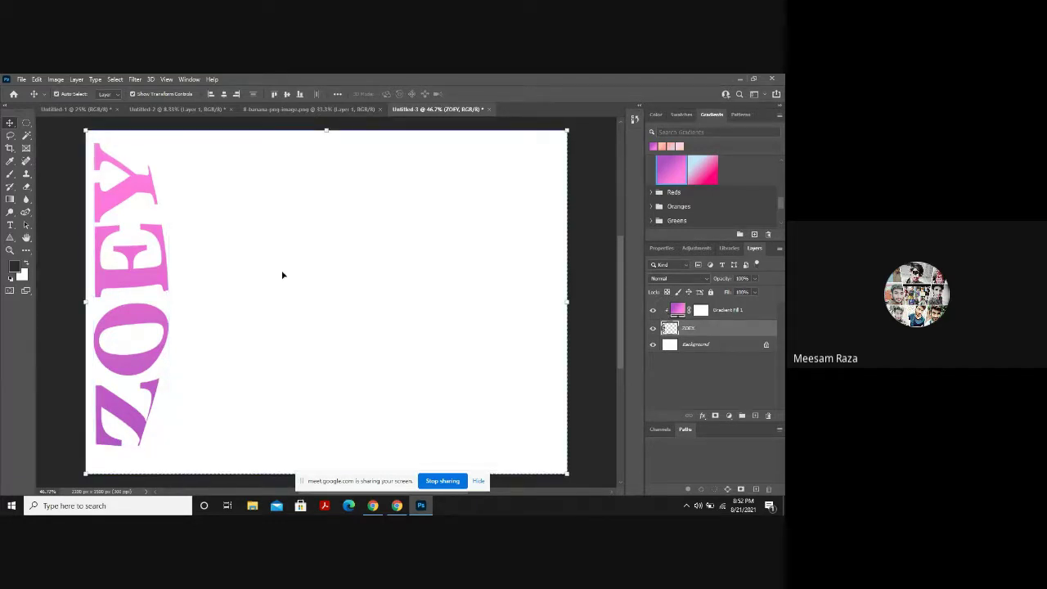
Create a new document from the Default Photoshop Size preset, 7 x 5 in at 300 ppi.
key("ctrl+n")
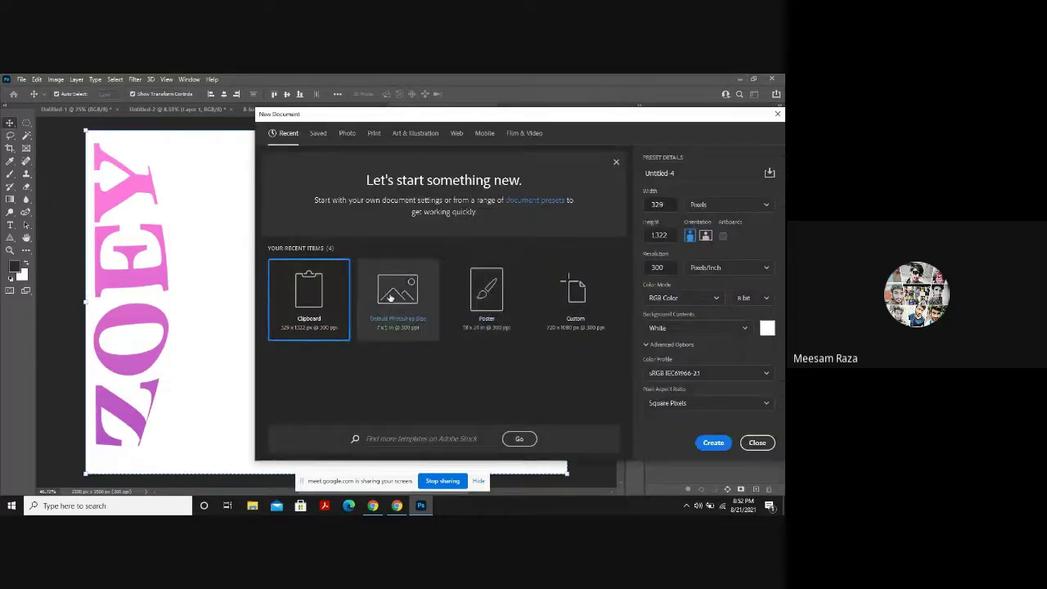
left_click(393, 298)
double_click(392, 298)
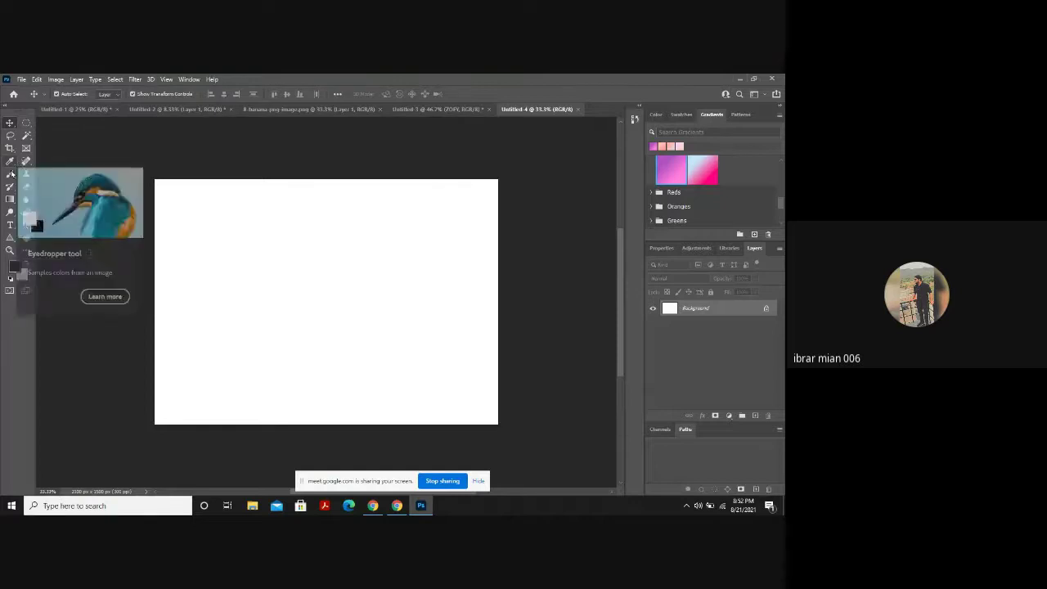
Add the text "zoey" near the middle of the blank canvas.
left_click(10, 224)
left_click(262, 283)
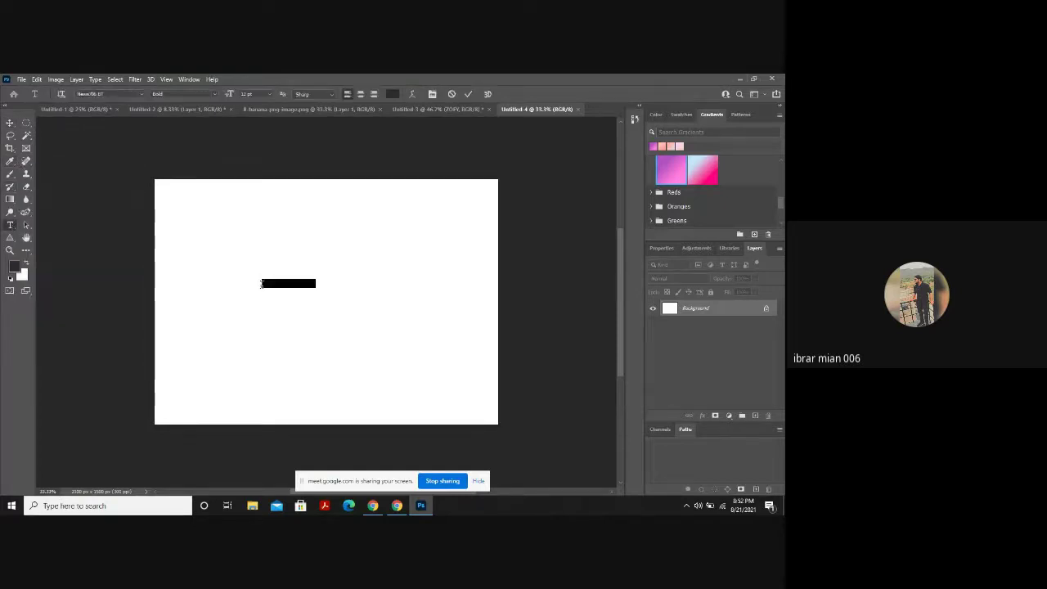
type("zoey")
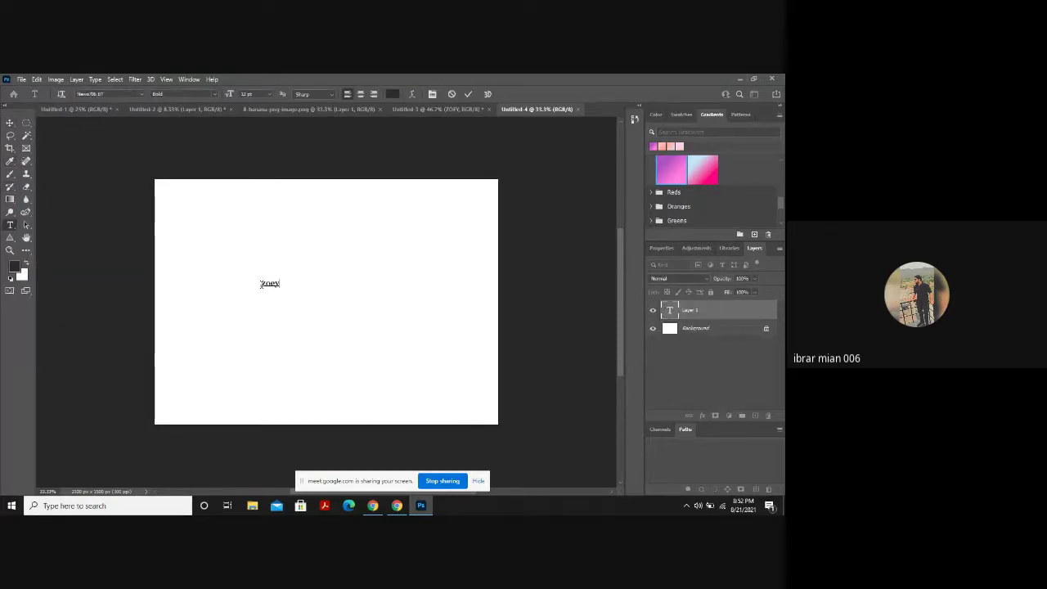
left_click(10, 123)
Enlarge the zoey text, rotate it about 90° clockwise and place it along the canvas's left edge.
key("ctrl+t")
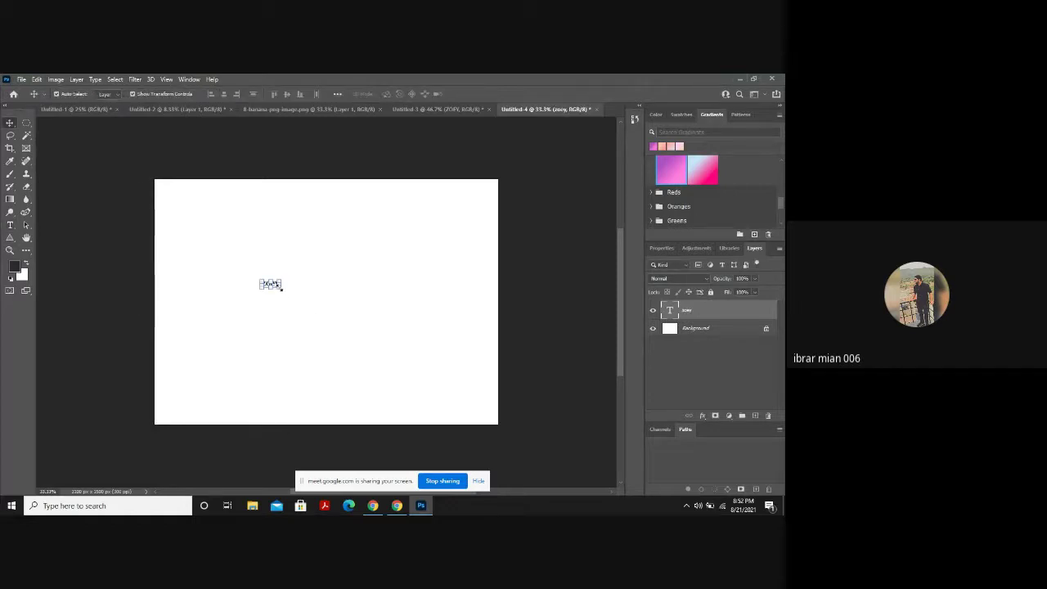
left_click_drag(280, 288, 489, 413)
left_click_drag(359, 353, 267, 273)
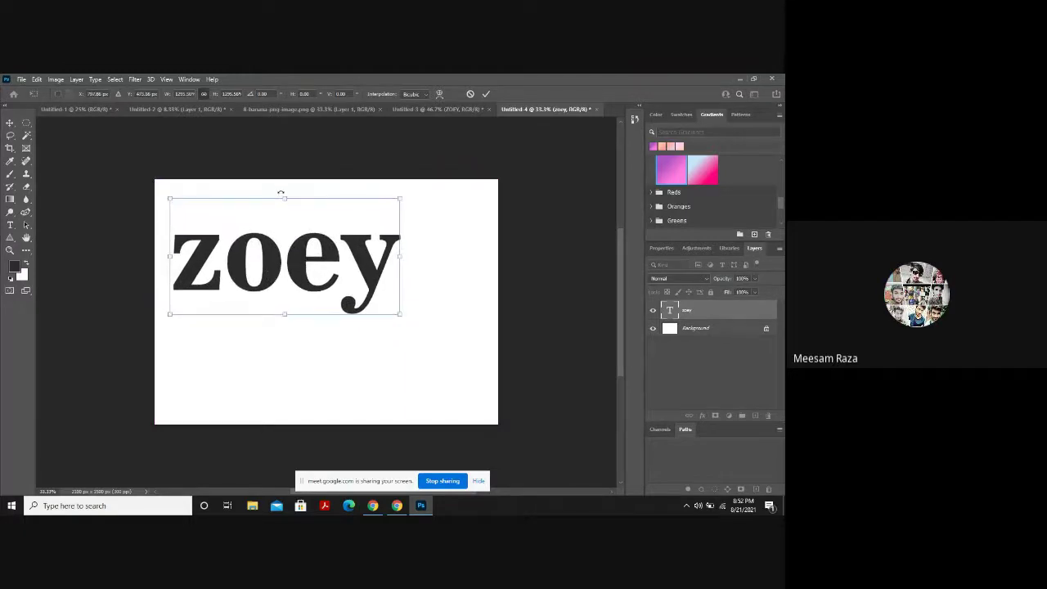
left_click_drag(281, 193, 373, 237)
left_click_drag(279, 279, 208, 325)
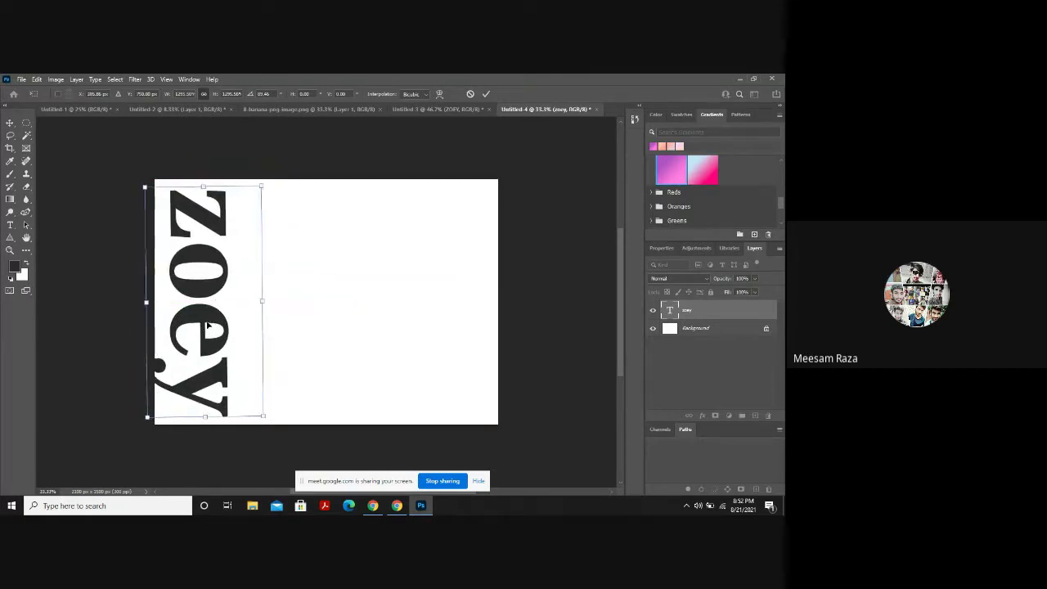
Try to warp the rotated zoey text, shifting it slightly right so it lies inside the canvas.
right_click(207, 326)
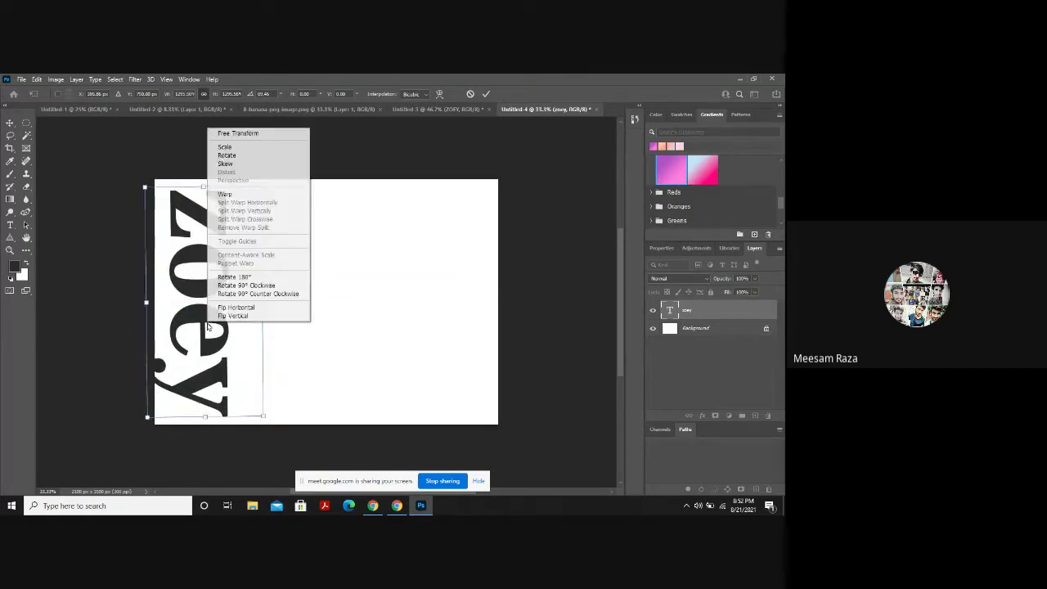
left_click(225, 193)
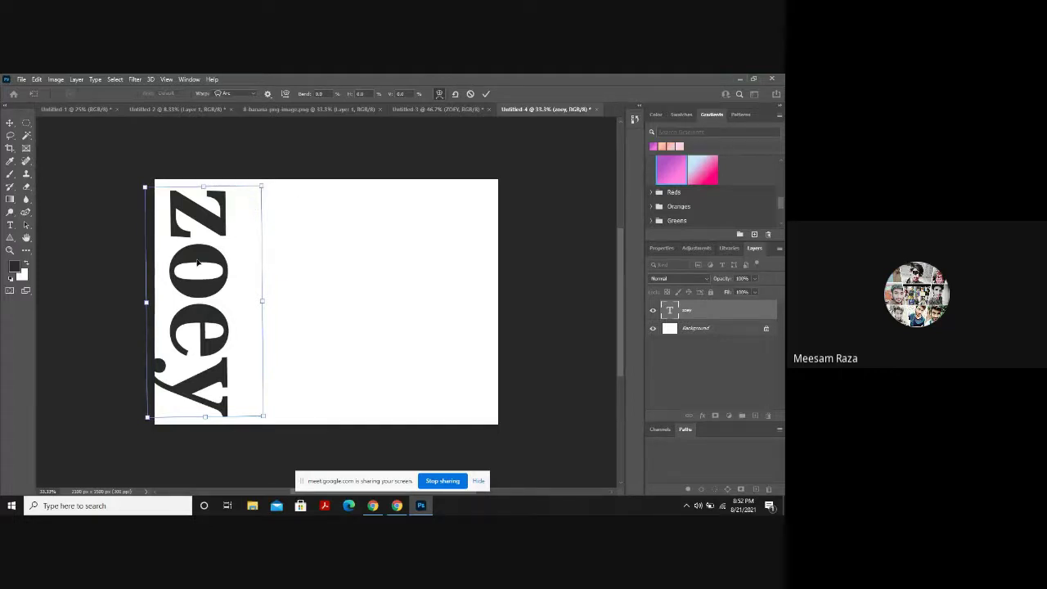
mouse_move(166, 268)
left_mouse_down()
mouse_move(200, 270)
mouse_move(180, 263)
left_mouse_up()
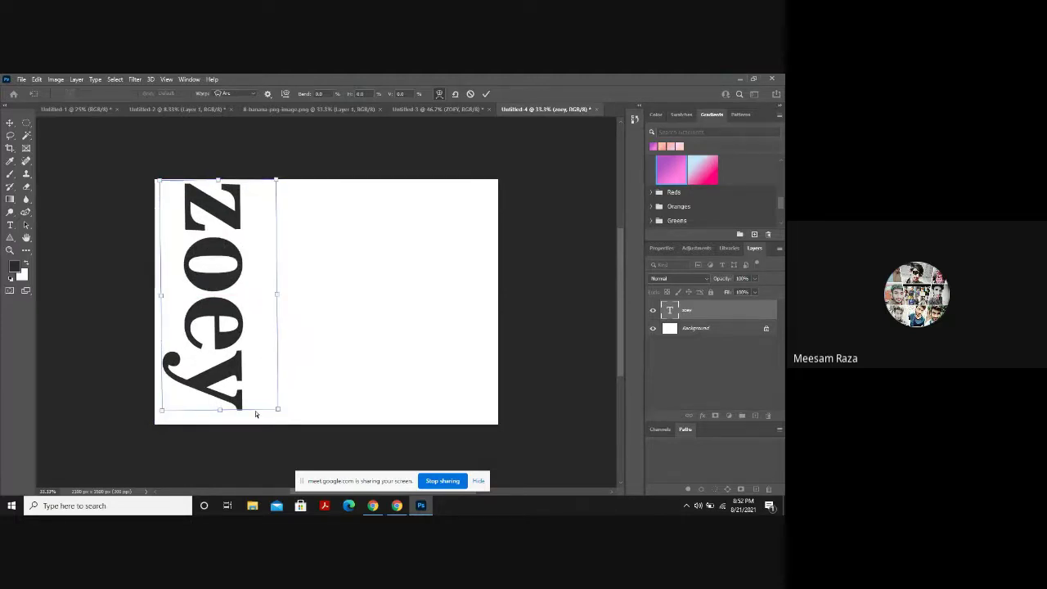
right_click(217, 335)
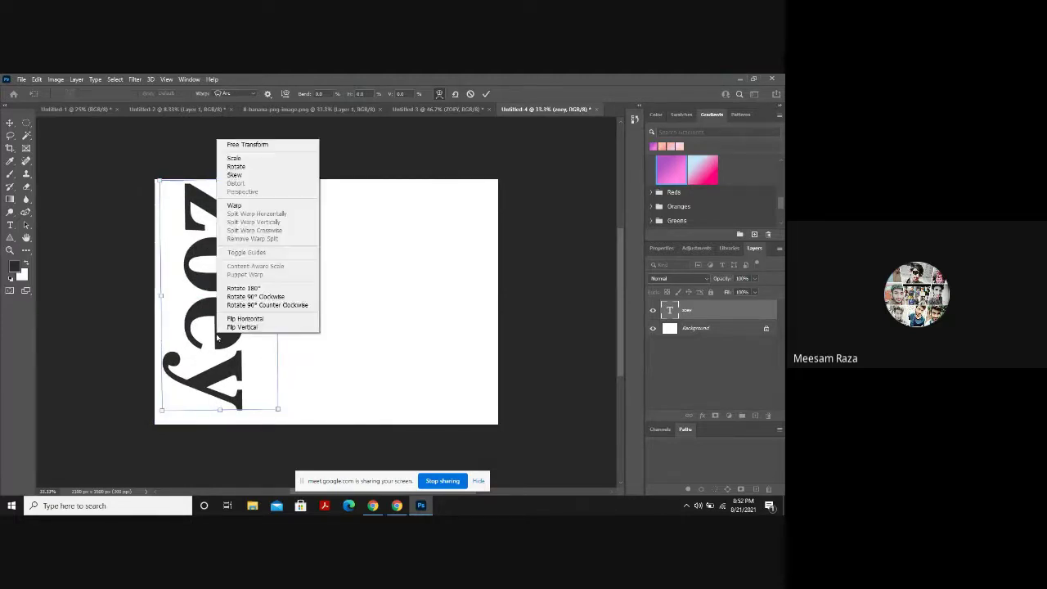
left_click(271, 206)
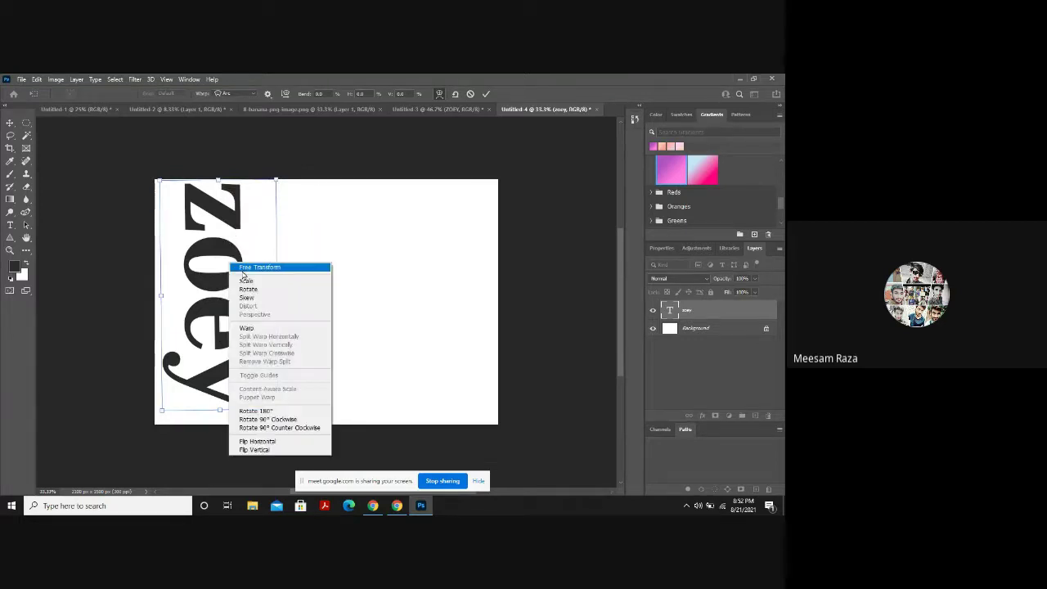
Scale the rotated zoey text down slightly with Free Transform.
left_click(243, 272)
left_click_drag(275, 180, 283, 199)
right_click(223, 283)
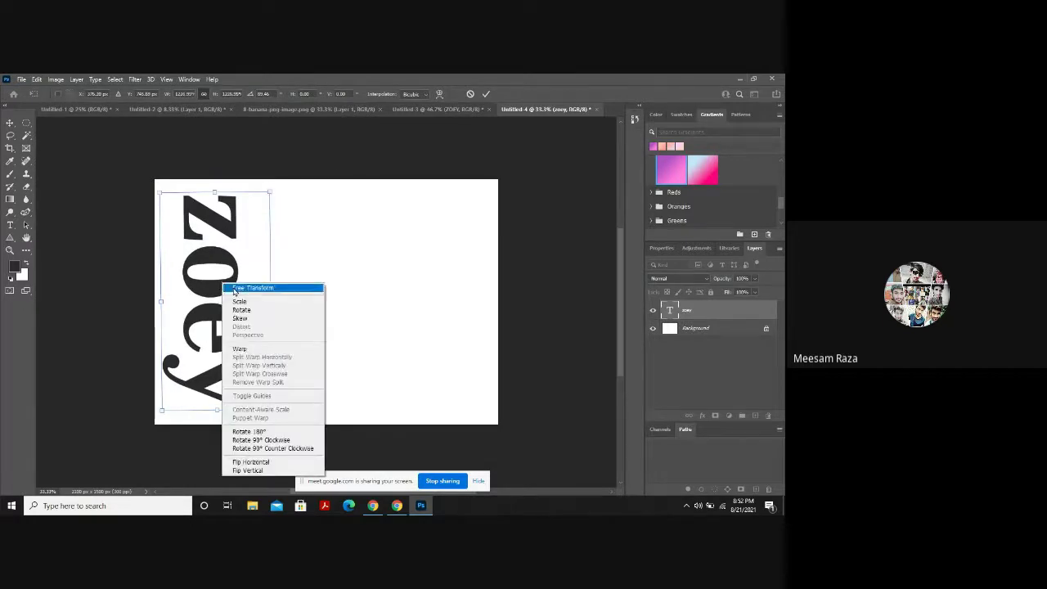
left_click(233, 289)
right_click(233, 289)
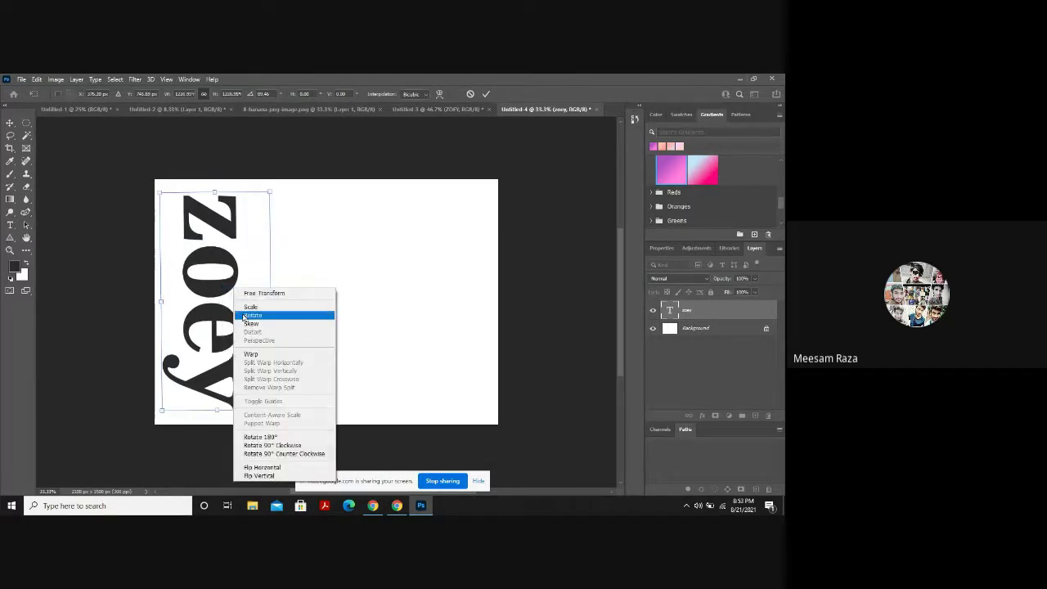
Try Warp on the zoey text again, moving the text further towards the canvas centre.
left_click(248, 354)
left_click_drag(230, 303, 271, 309)
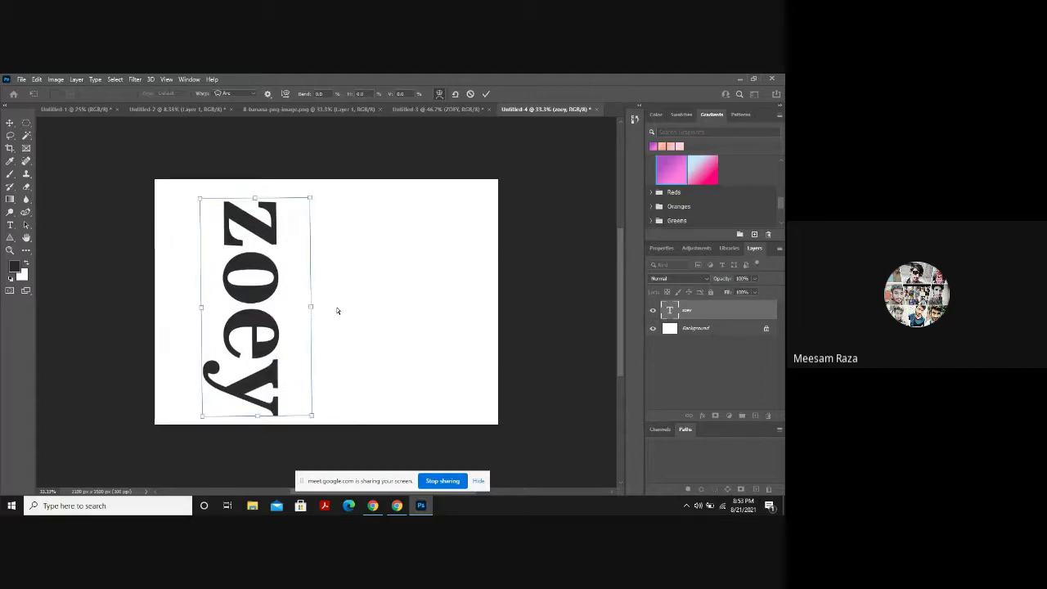
right_click(243, 274)
End the Adobe Photoshop 2021 task in Task Manager and start Photoshop again.
right_click(546, 508)
right_click(598, 506)
left_click(522, 336)
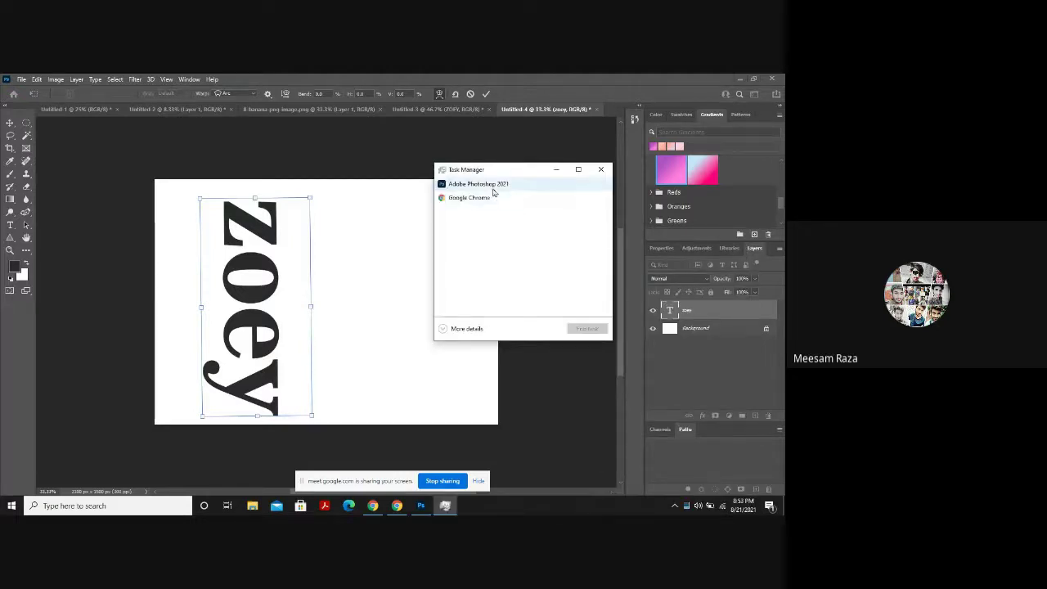
left_click(493, 190)
right_click(494, 192)
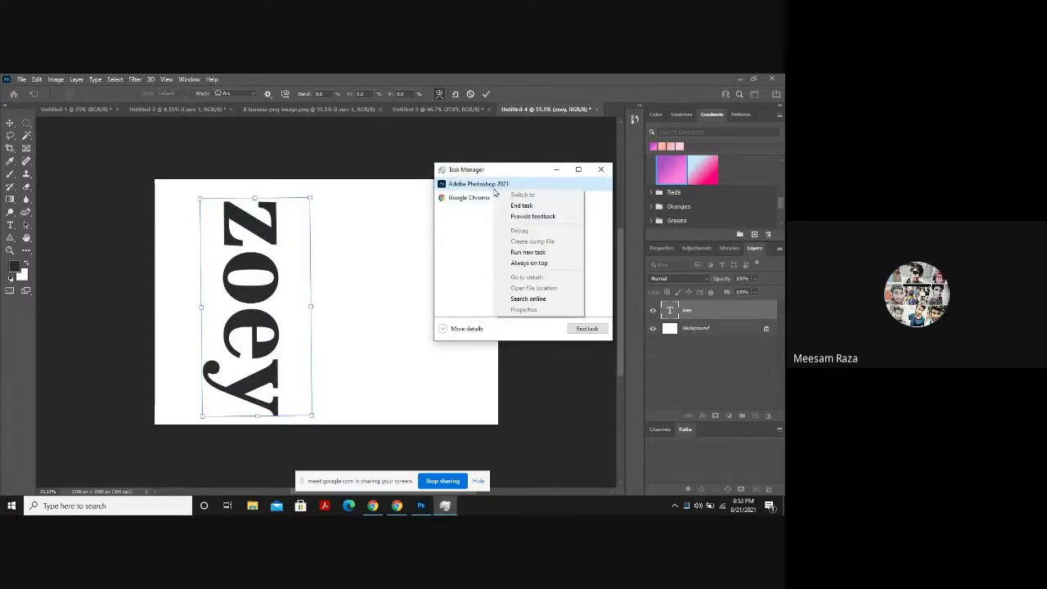
left_click(519, 205)
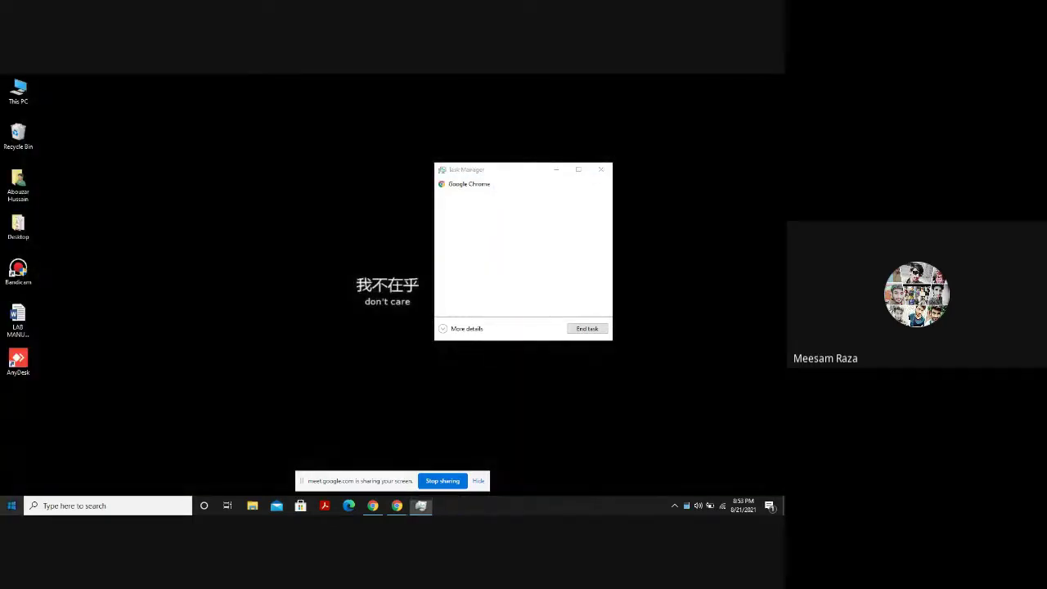
left_click(11, 506)
left_click(87, 424)
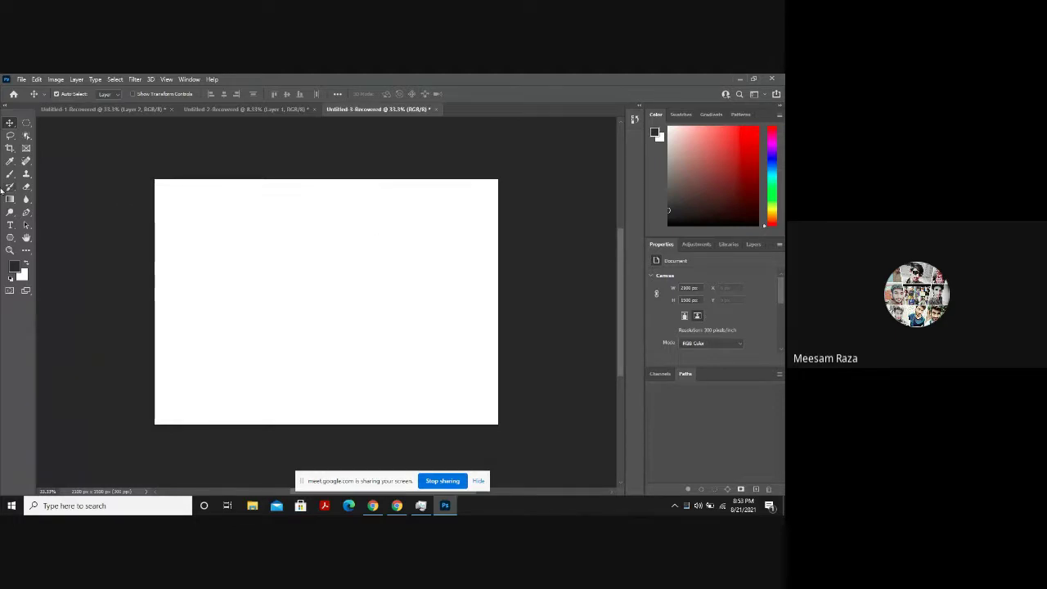
Add the text "HELLO" on the blank canvas of the recovered document, replacing the placeholder text.
left_click(10, 225)
left_click(255, 280)
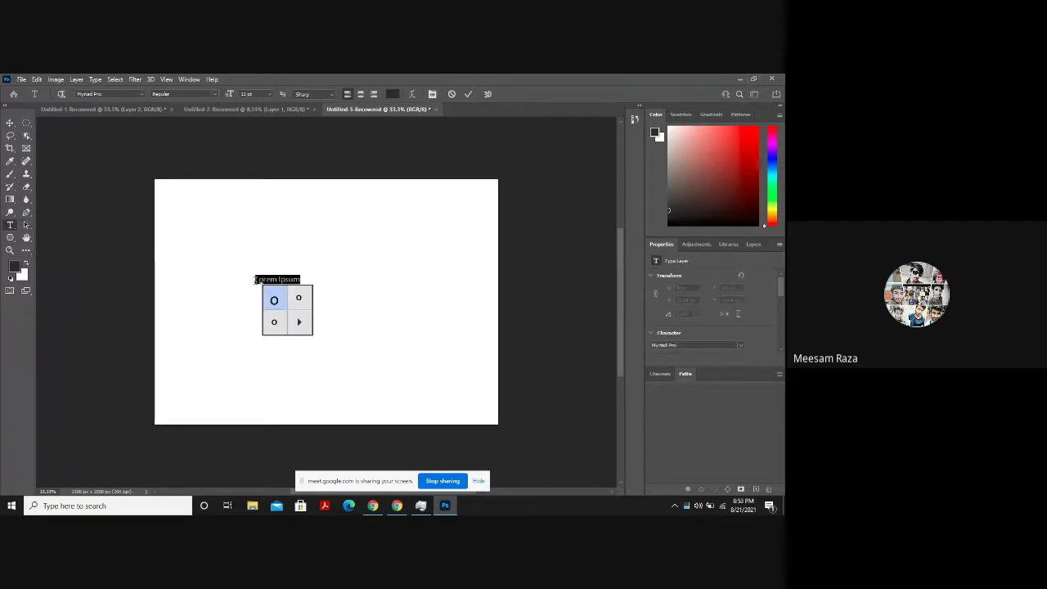
left_click(268, 279)
key("ctrl+a")
key("BackSpace")
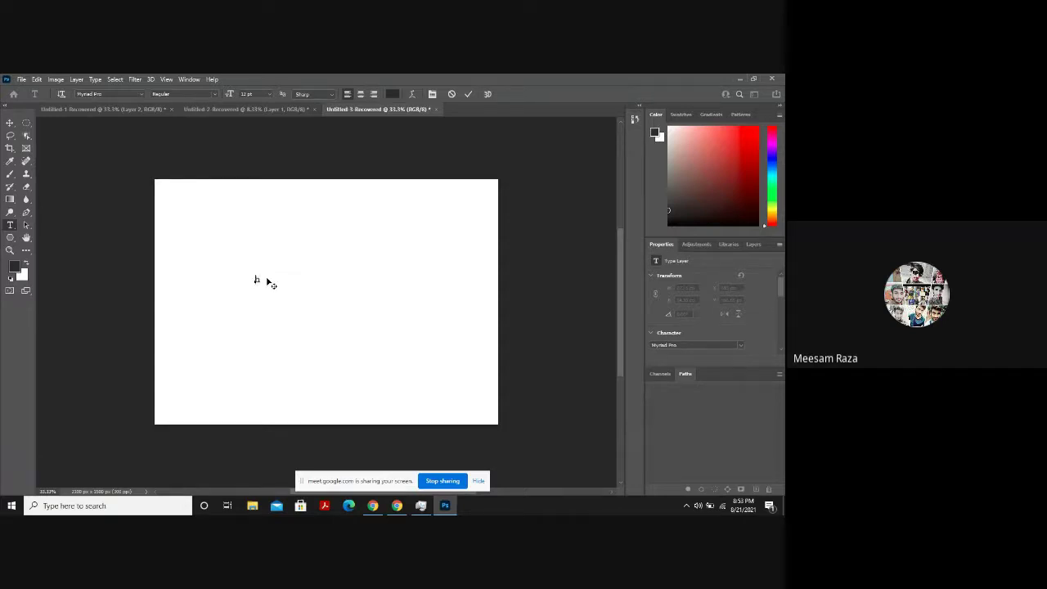
type("HEN")
left_click(10, 123)
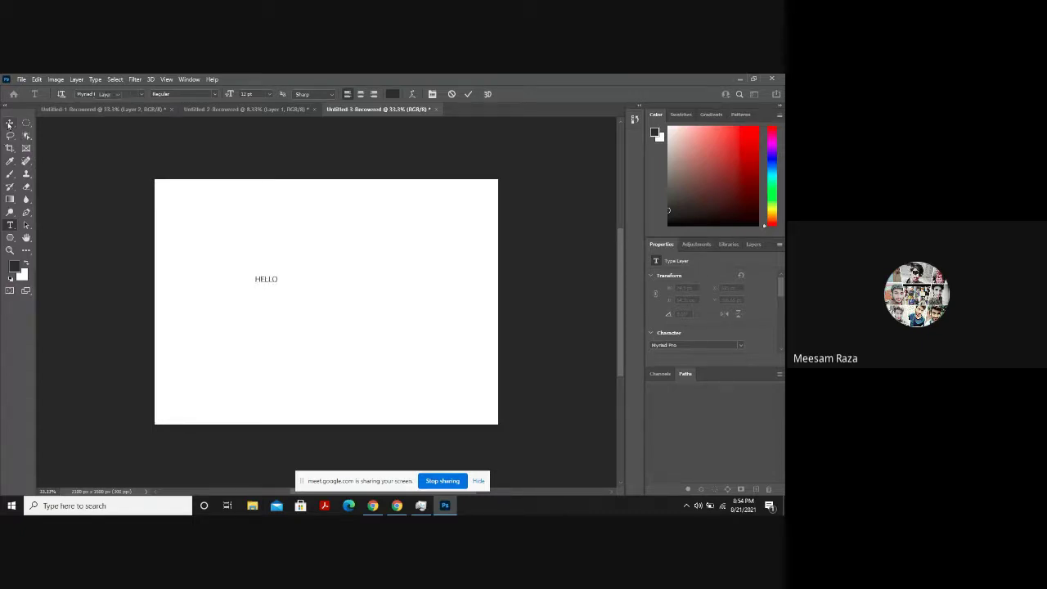
Turn on Show Transform Controls and enlarge the HELLO text to more than half the canvas width.
left_click(275, 285)
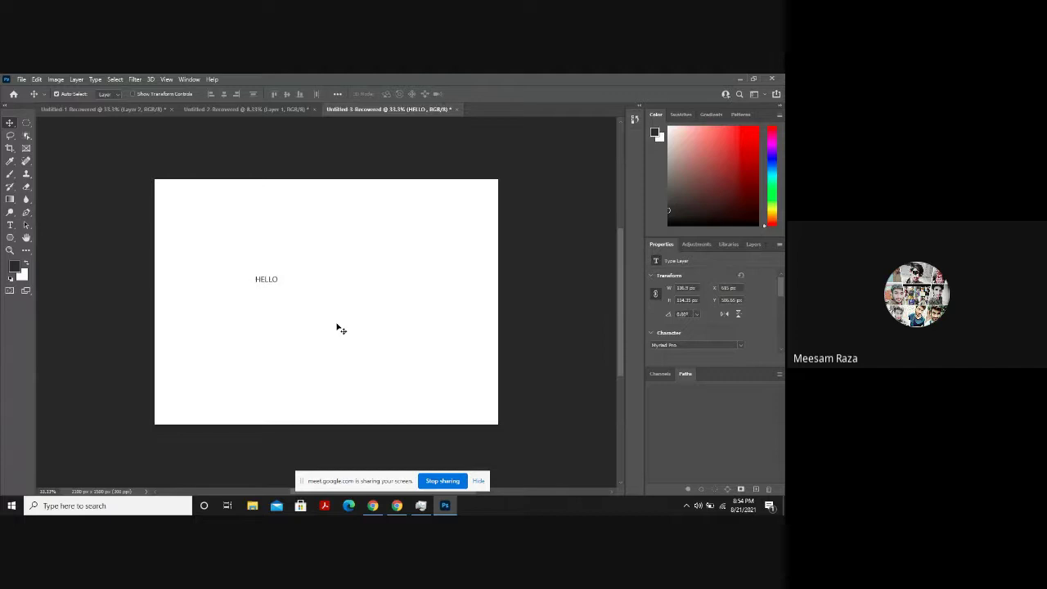
double_click(276, 283)
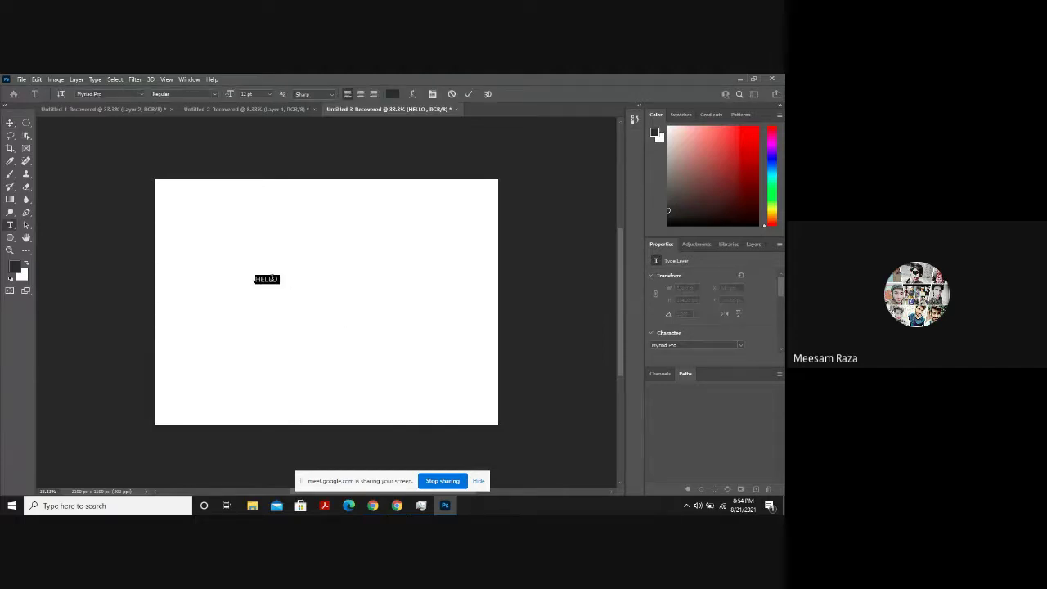
left_click(10, 123)
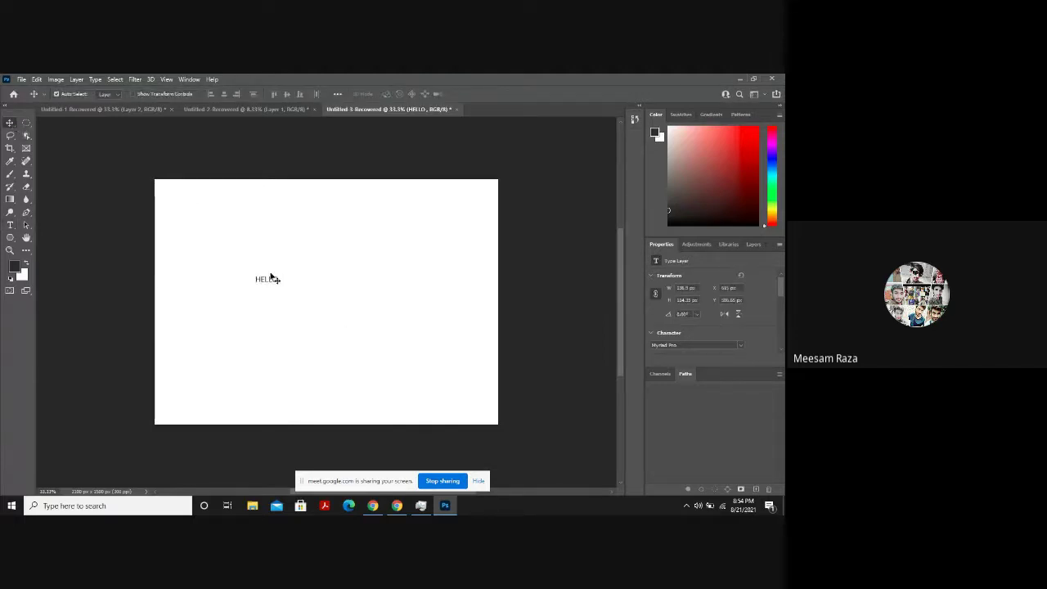
left_click(133, 94)
left_click_drag(276, 280, 457, 372)
key("Return")
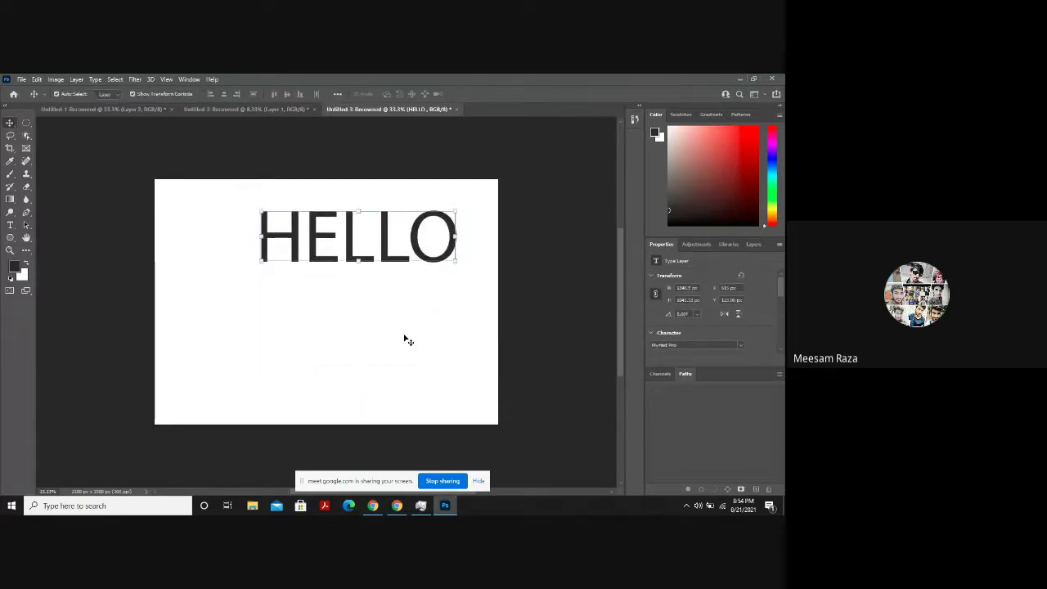
Rotate the HELLO text about 90° counter-clockwise, place it along the canvas's left edge and apply the transform.
left_click(409, 341)
left_click_drag(425, 258, 259, 256)
key("ctrl+t")
left_click_drag(256, 370, 374, 269)
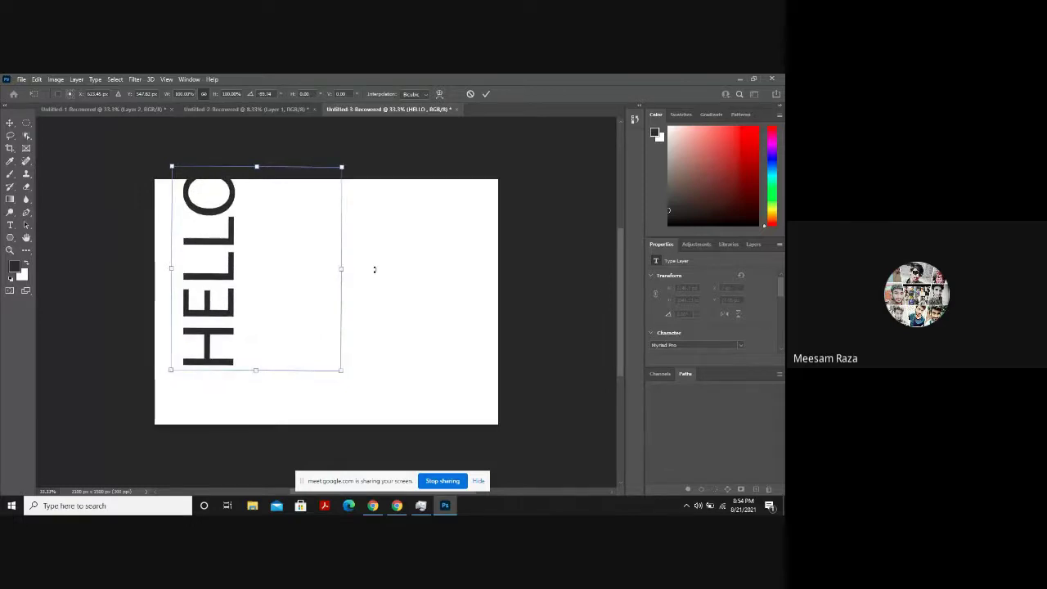
left_click_drag(208, 338, 188, 375)
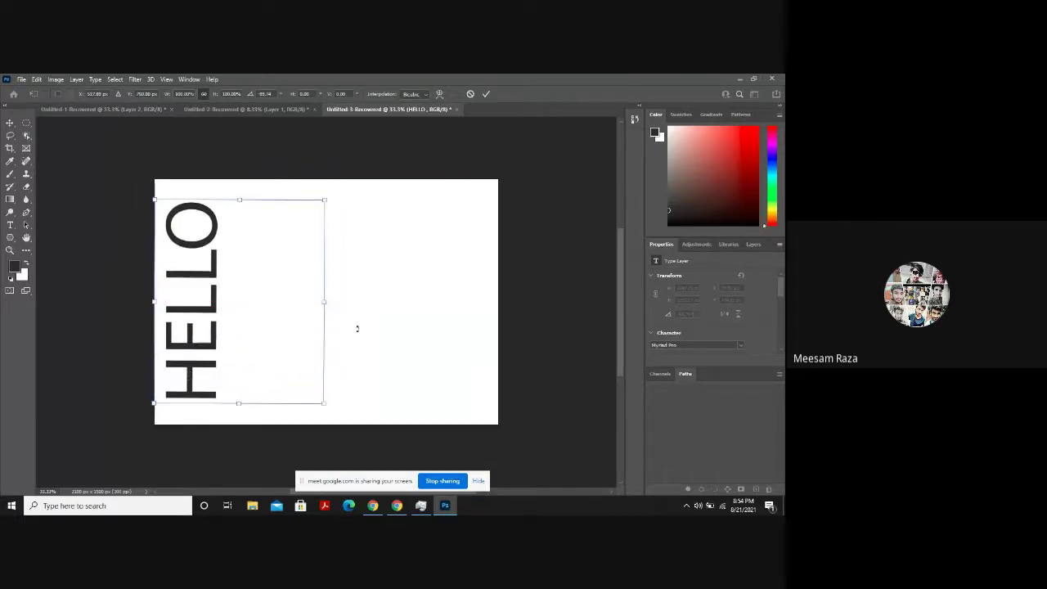
mouse_move(325, 302)
left_mouse_down()
mouse_move(300, 300)
mouse_move(325, 303)
left_mouse_up()
key("Return")
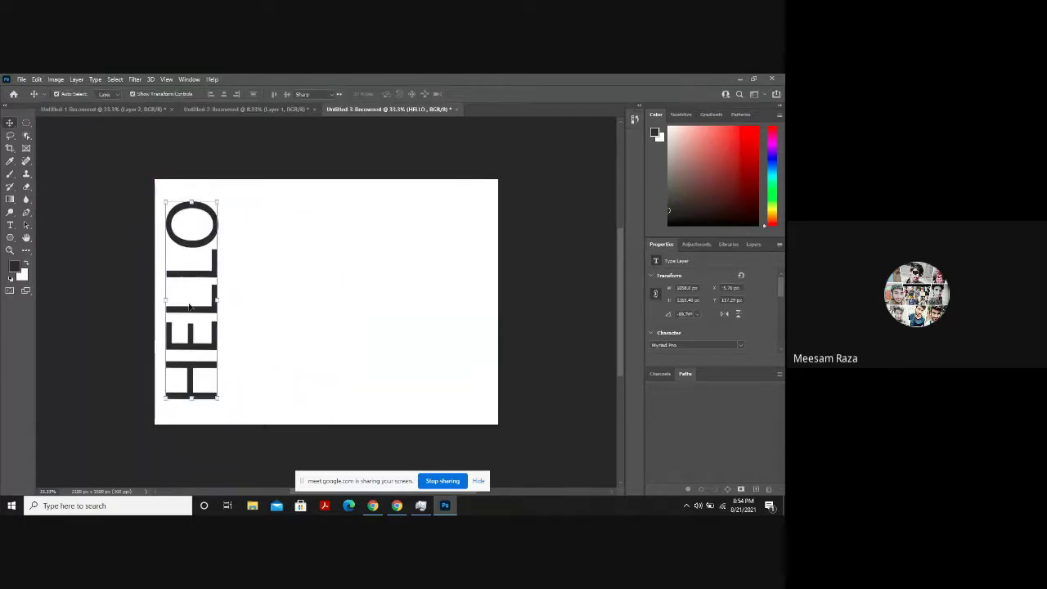
Delete the final O from the rotated HELLO text and commit the edit.
double_click(194, 206)
left_click(194, 204)
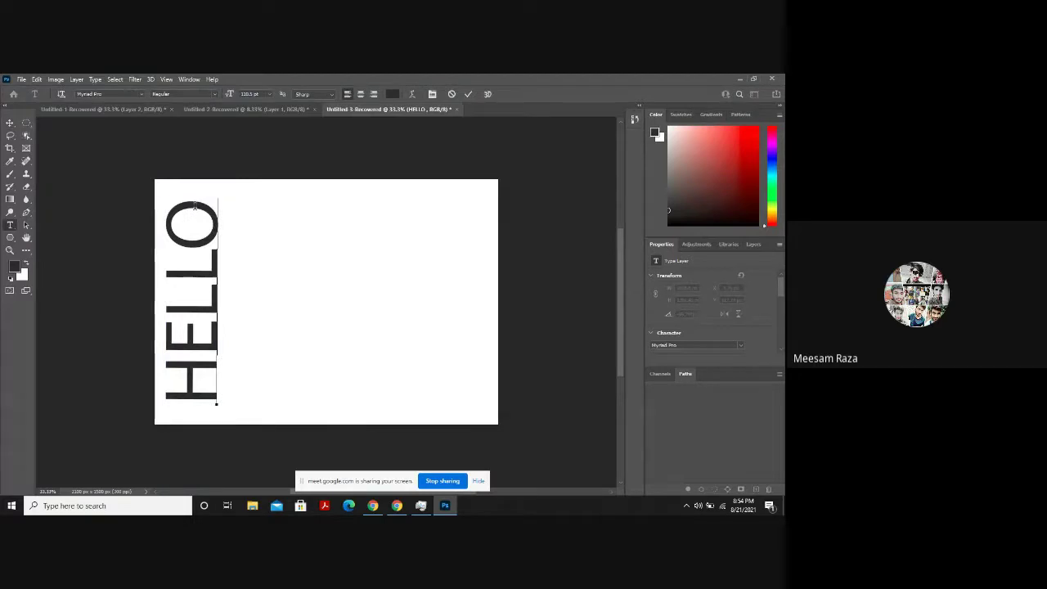
key("BackSpace")
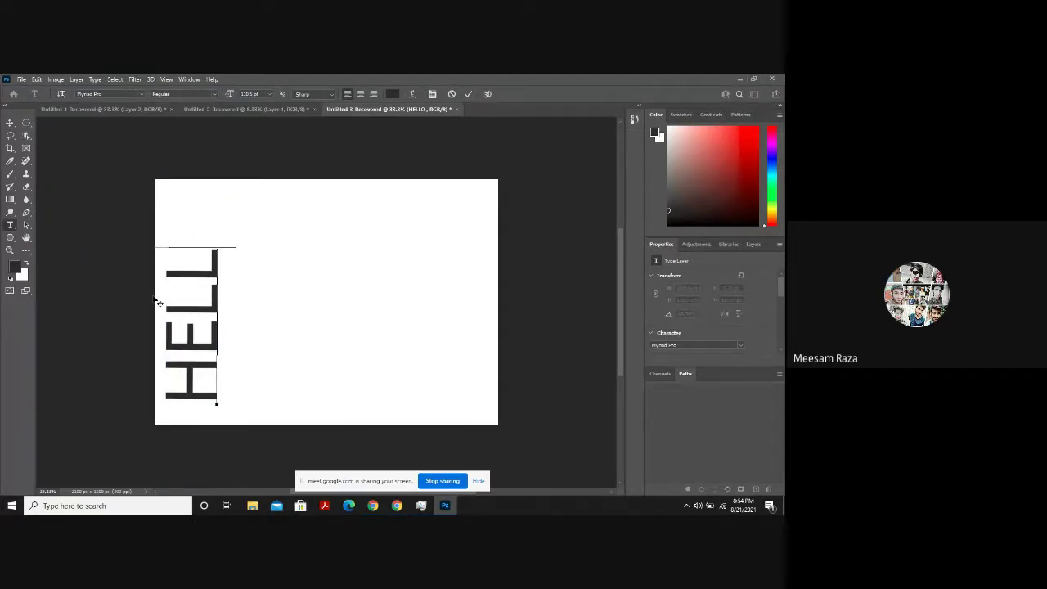
left_click(9, 122)
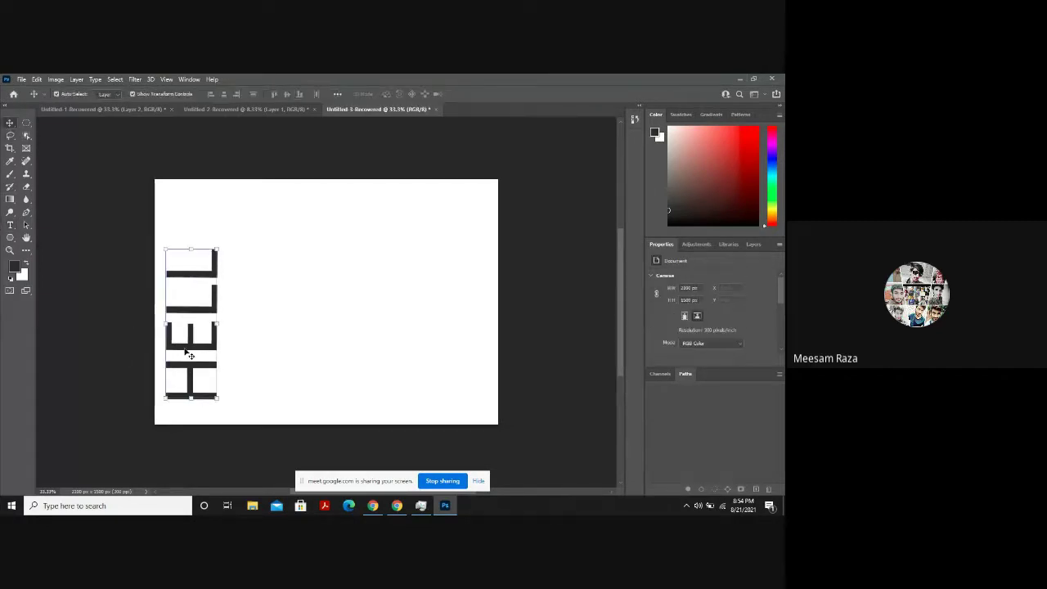
Convert the rotated HELL text layer to a shape and select that layer on the canvas.
left_click(757, 244)
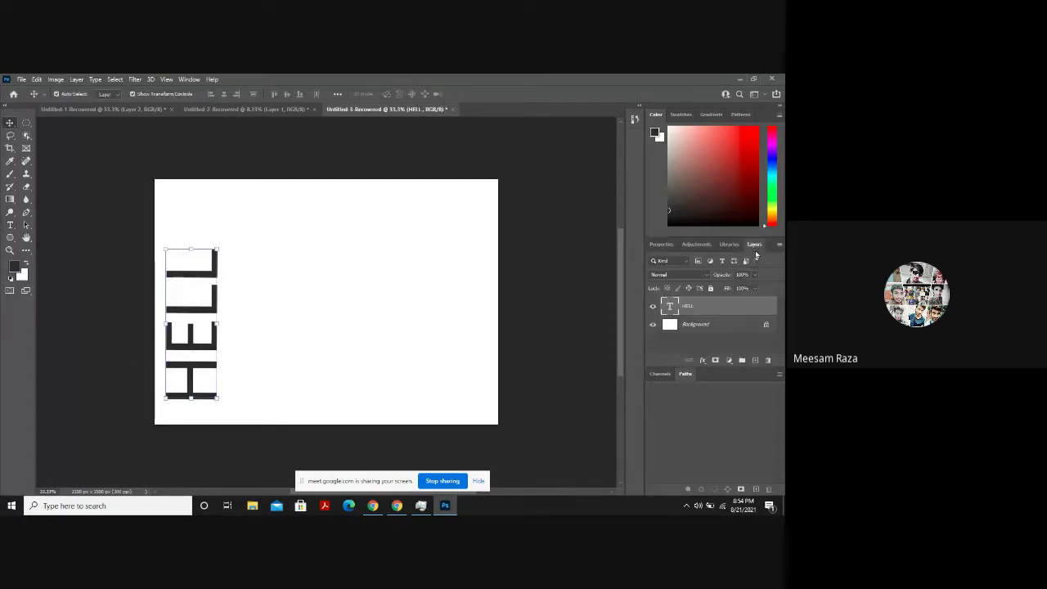
right_click(700, 312)
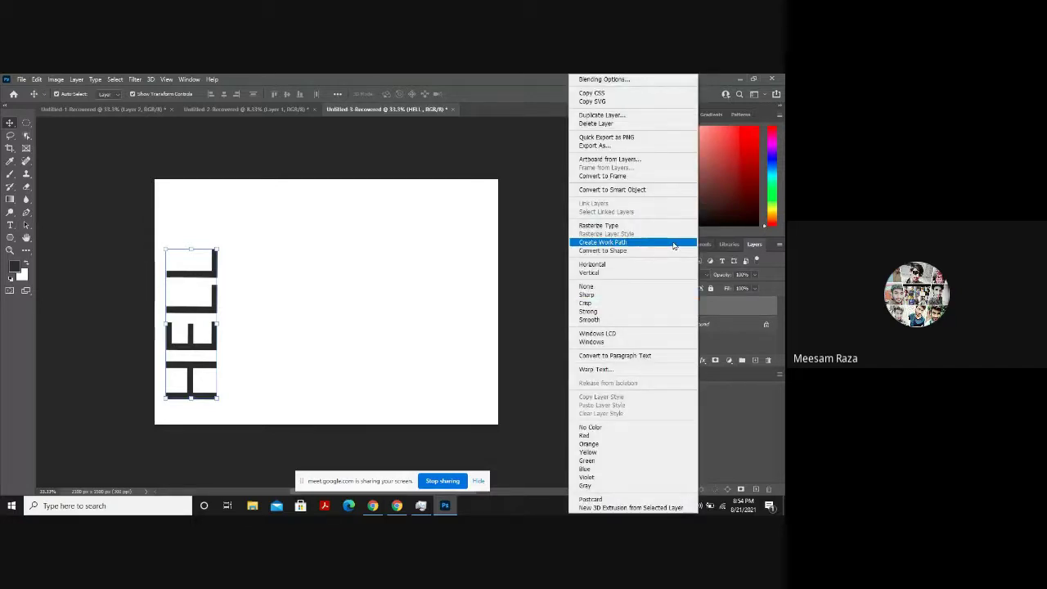
left_click(673, 244)
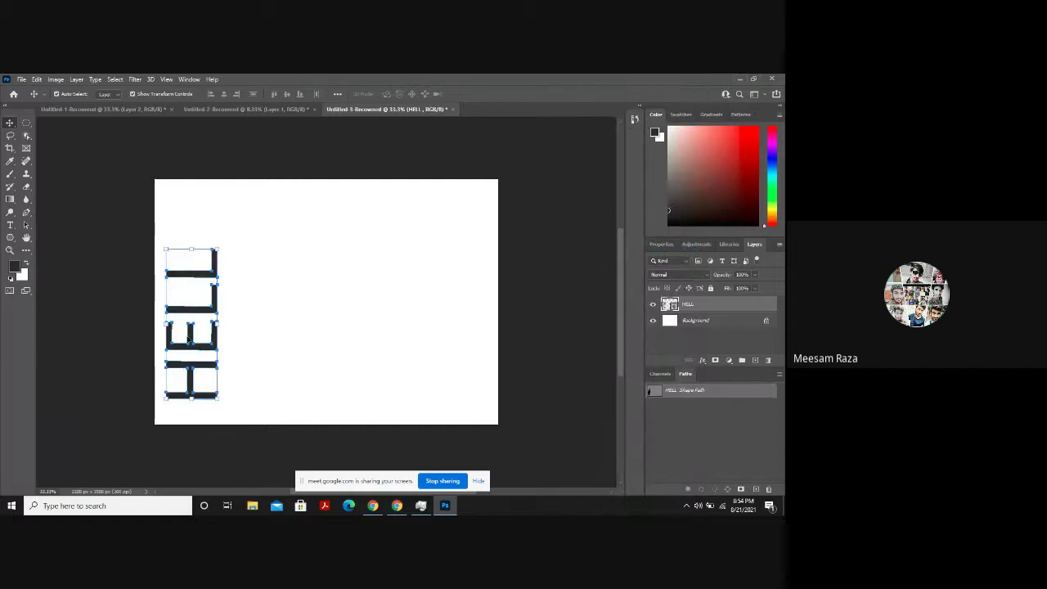
right_click(190, 313)
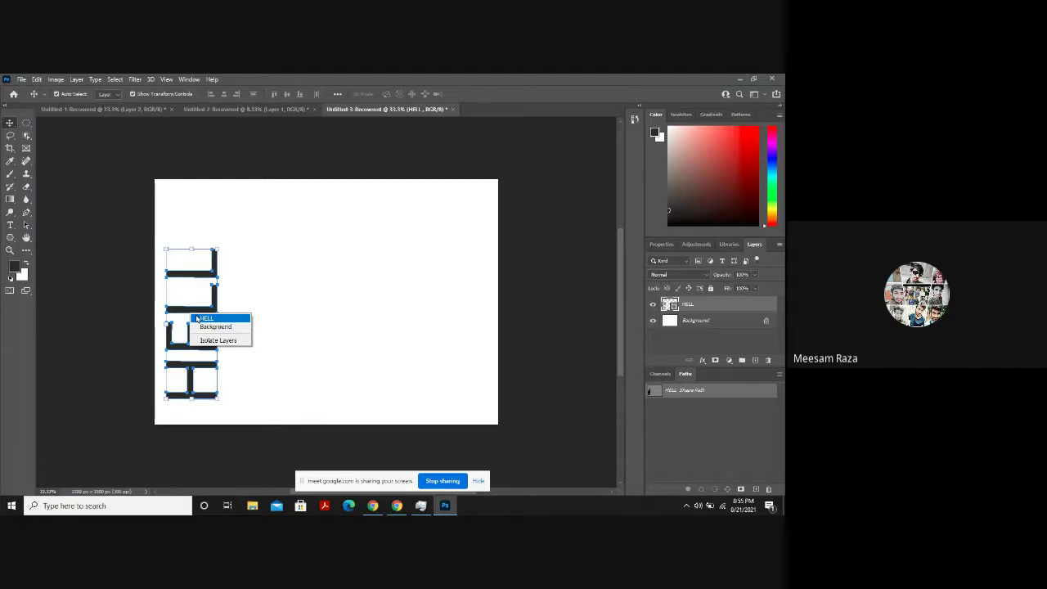
left_click(197, 319)
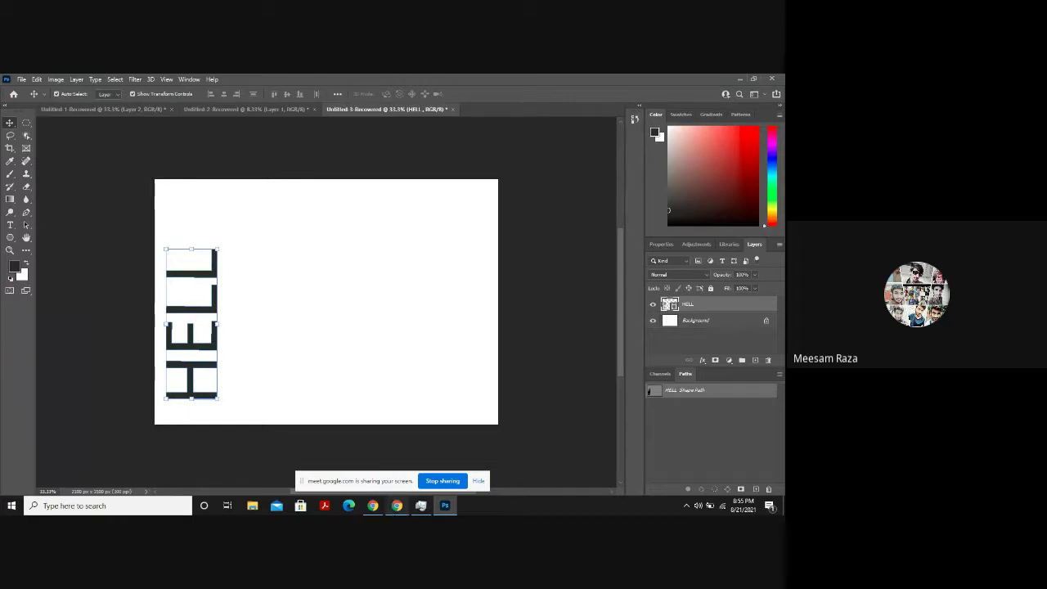
Switch to Chrome and open pixabay.com in the tab showing the car svg search.
left_click(373, 506)
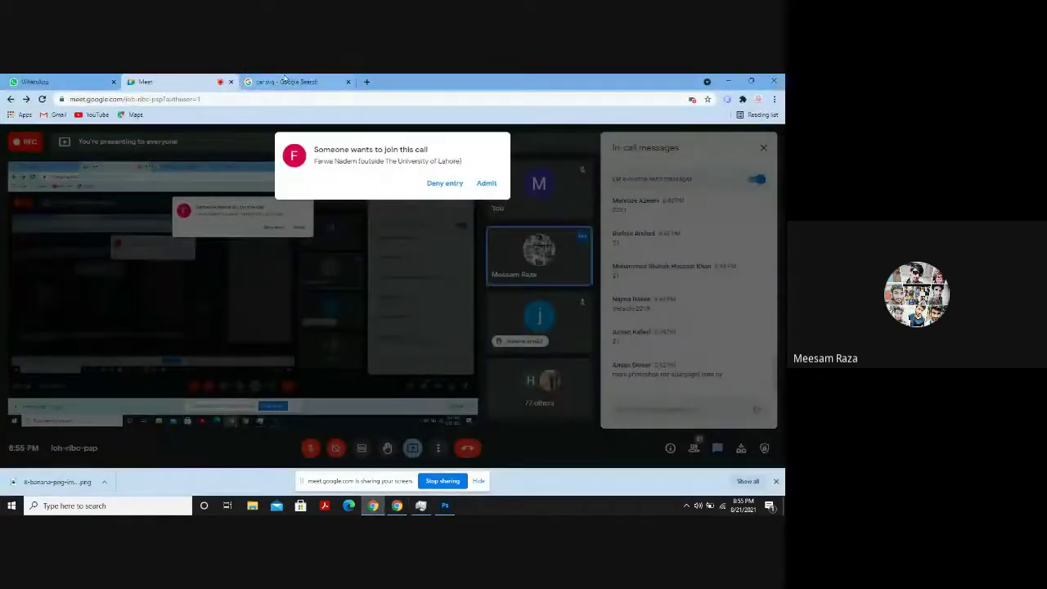
left_click(278, 82)
left_click(265, 99)
type("PIXAbay.com")
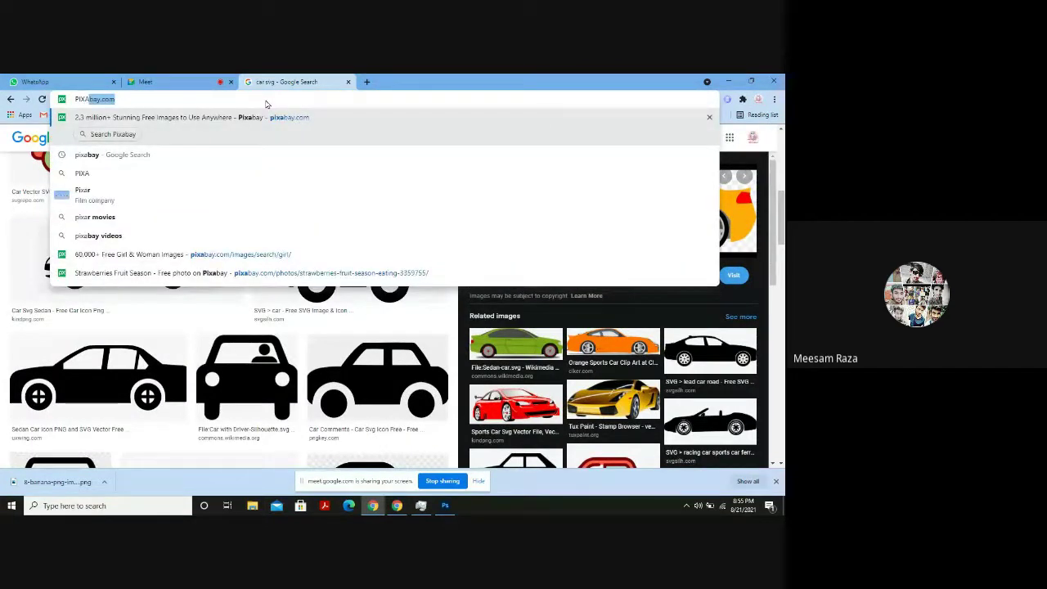
key("Return")
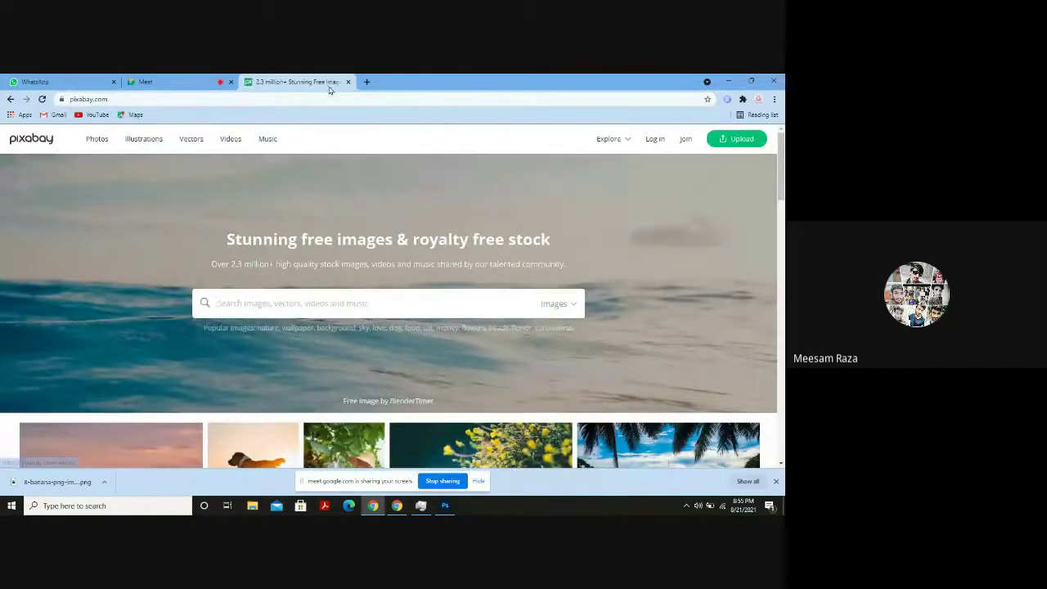
Search Pixabay's images for "boy facd", replacing the started girl search term.
scroll(220, 292, "down", 3)
scroll(229, 282, "up", 1)
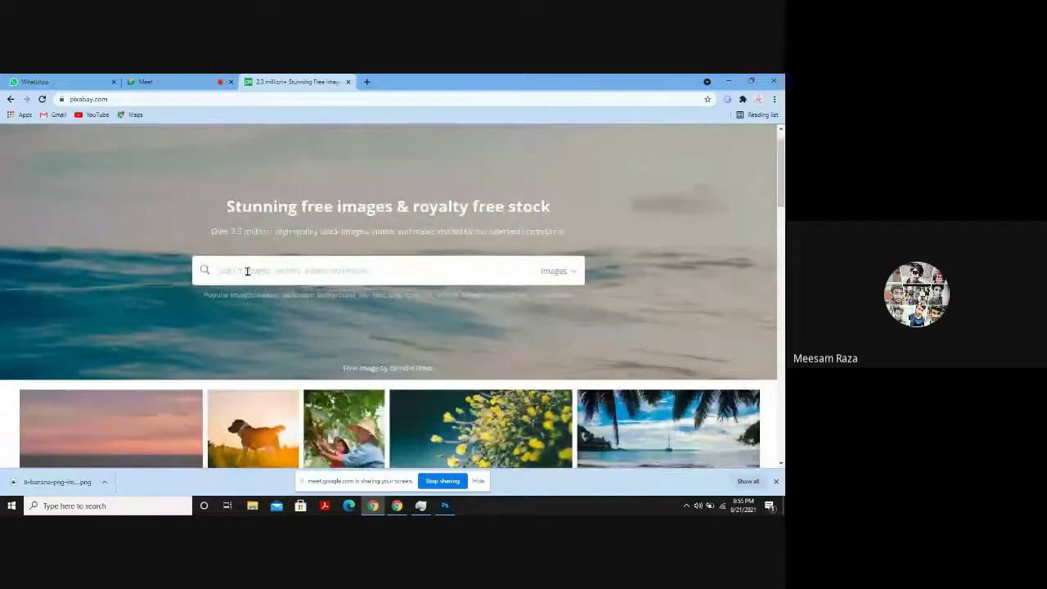
left_click(247, 271)
type("dir")
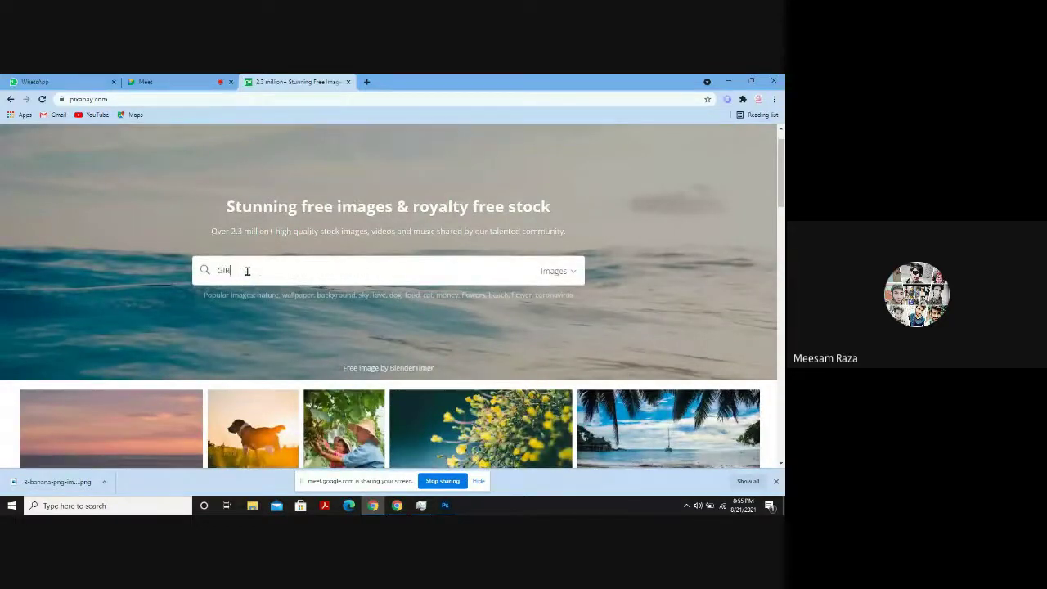
type("L FA")
key("BackSpace")
key("BackSpace")
key("BackSpace")
key("BackSpace")
key("BackSpace")
key("BackSpace")
key("BackSpace")
type("Boy facd")
key("Return")
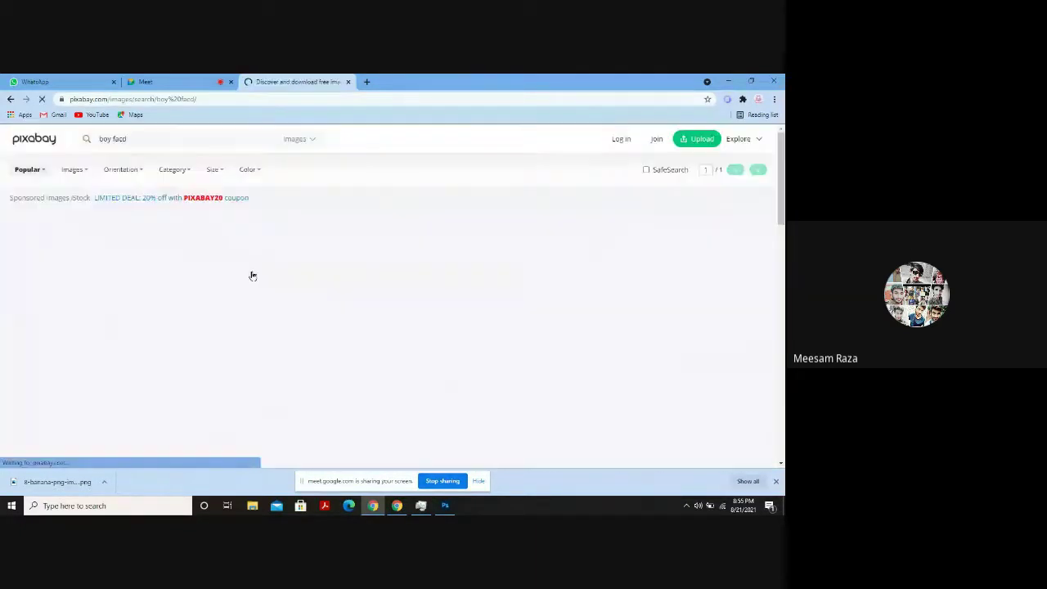
Correct the Pixabay image search term to "boy face" and run it again.
scroll(269, 292, "down", 6)
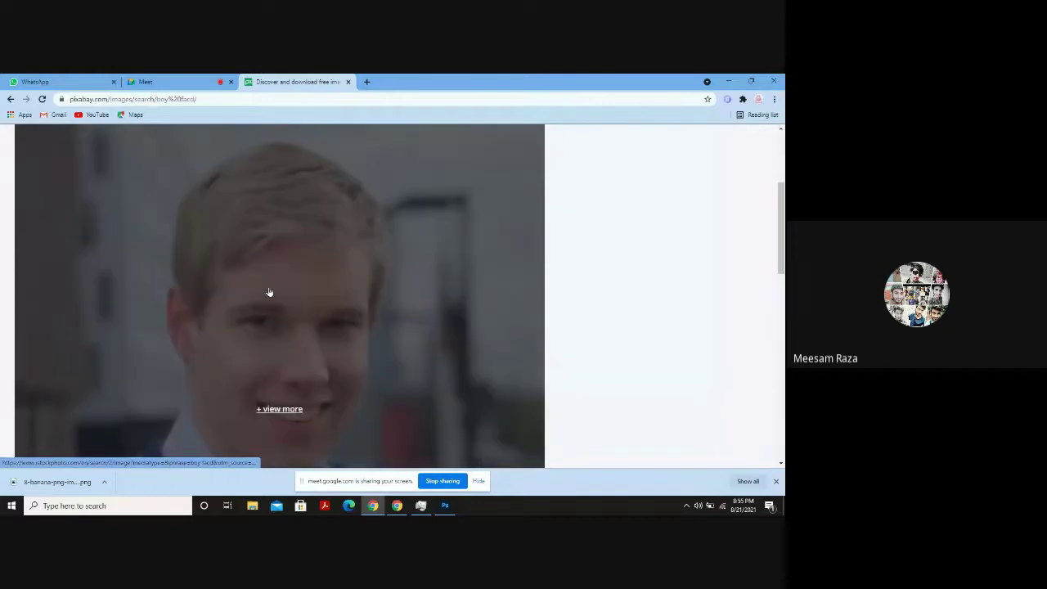
scroll(269, 292, "down", 5)
scroll(268, 287, "up", 10)
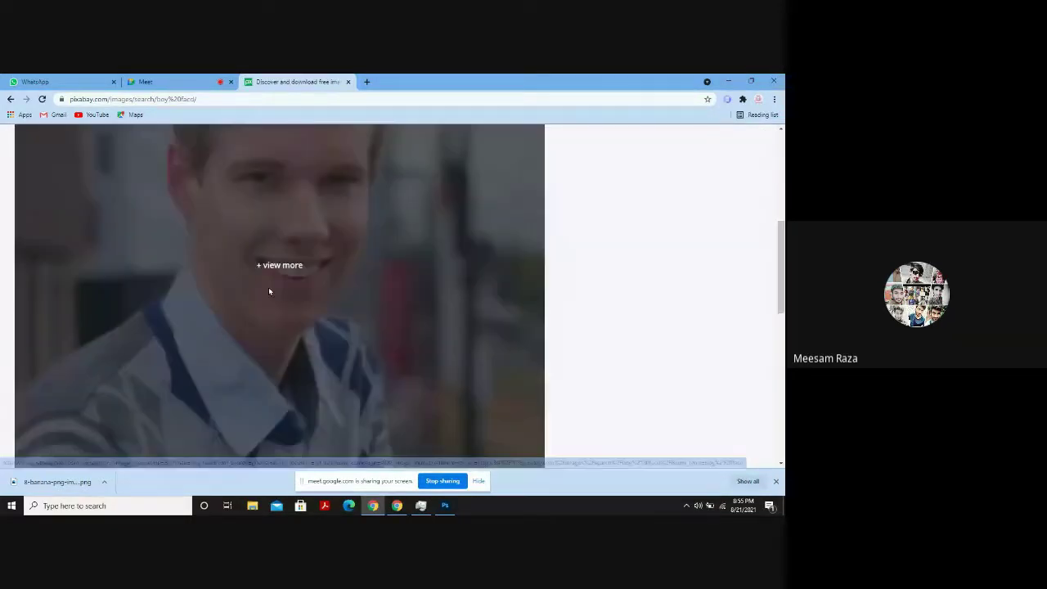
left_click(219, 143)
key("BackSpace")
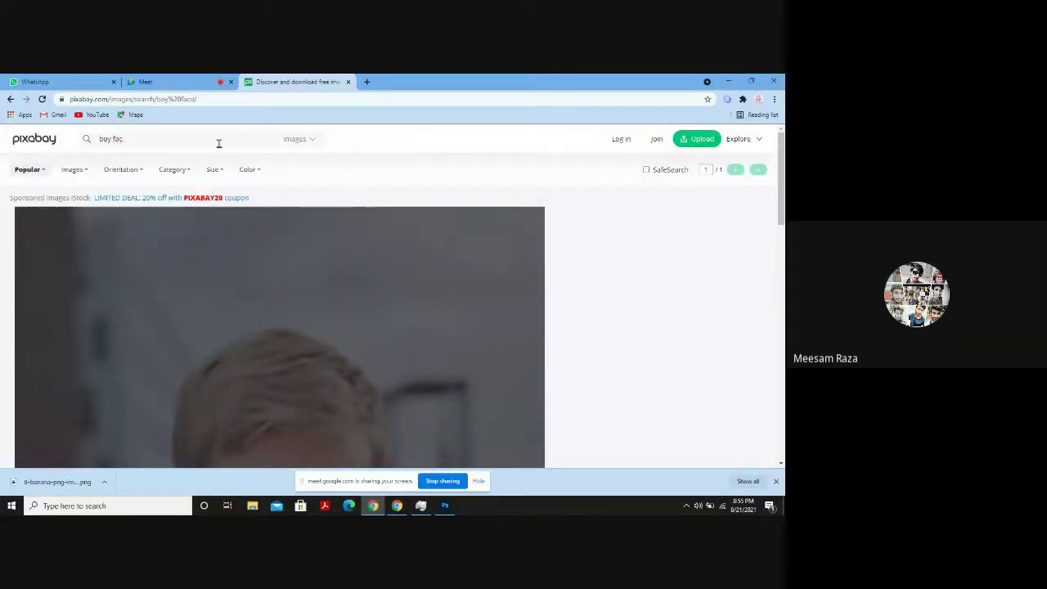
type("e")
key("Return")
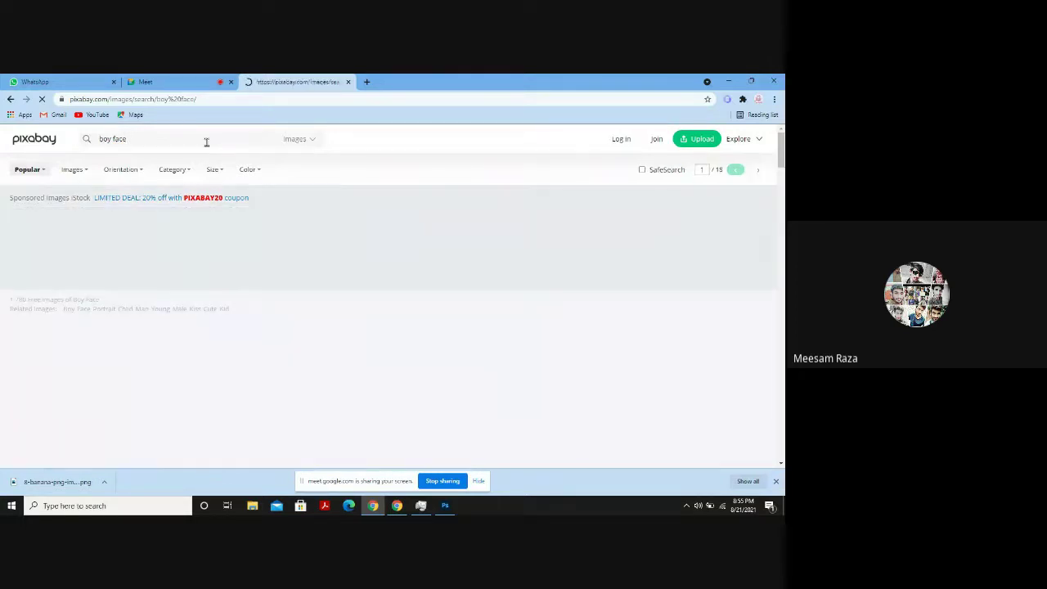
Copy the dark portrait of the boy from its Pixabay page and paste it into the HELL document in Photoshop.
scroll(205, 250, "down", 3)
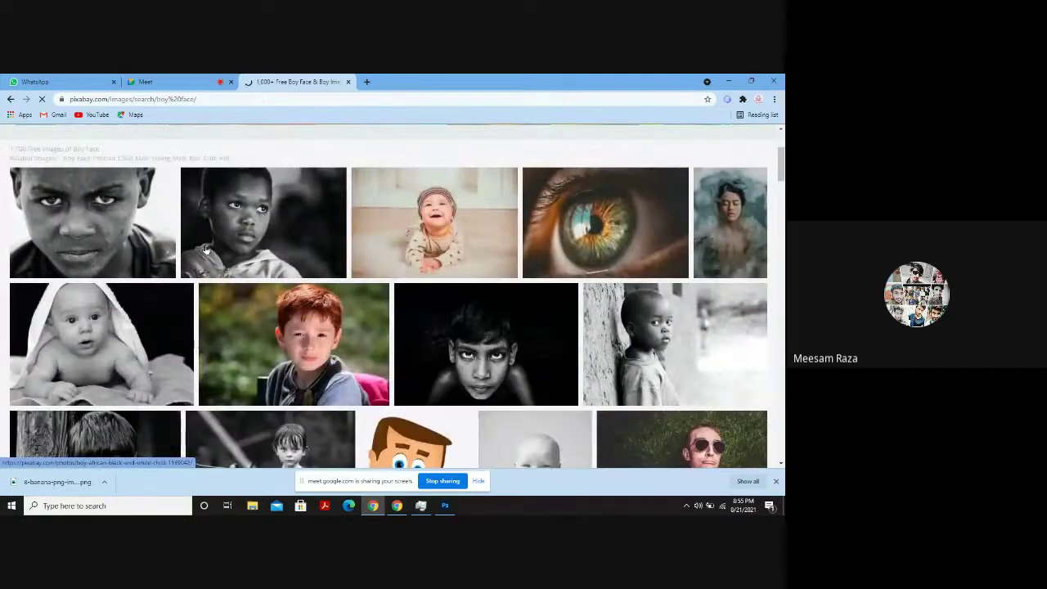
scroll(205, 249, "down", 2)
scroll(205, 249, "down", 1)
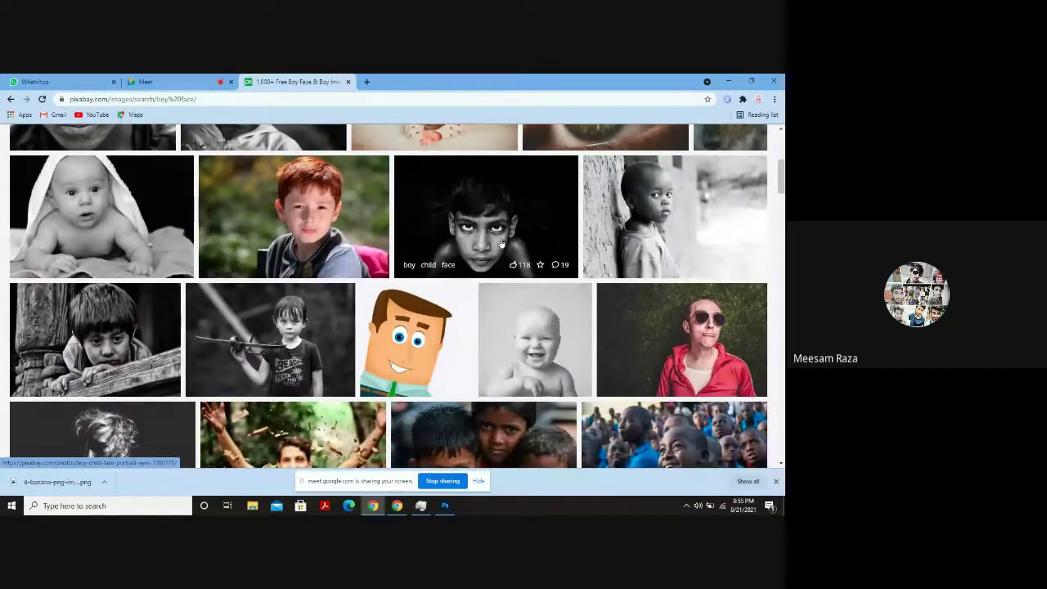
left_click(503, 243)
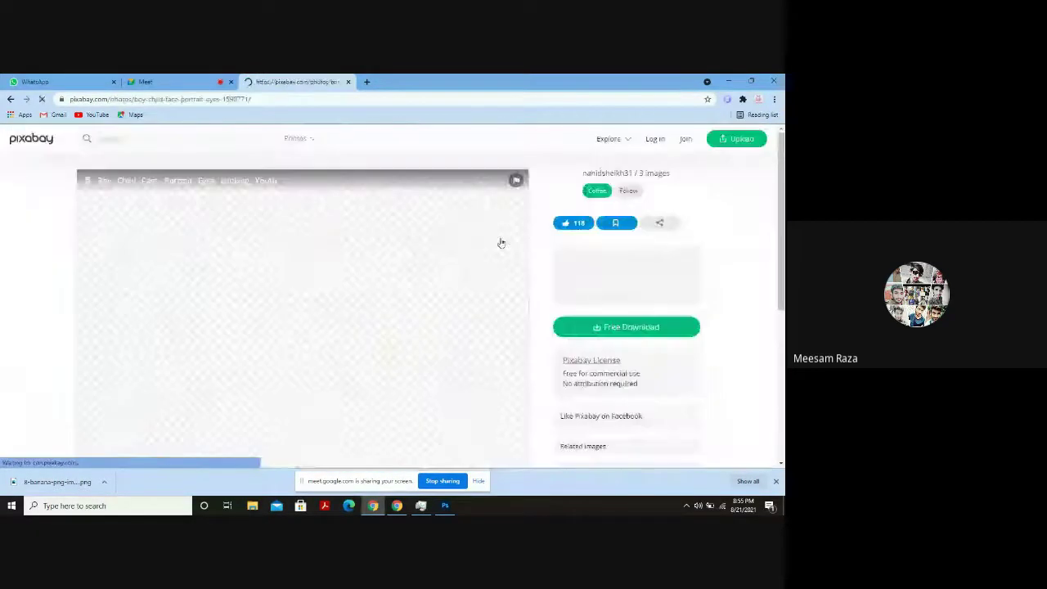
left_click(564, 327)
right_click(420, 371)
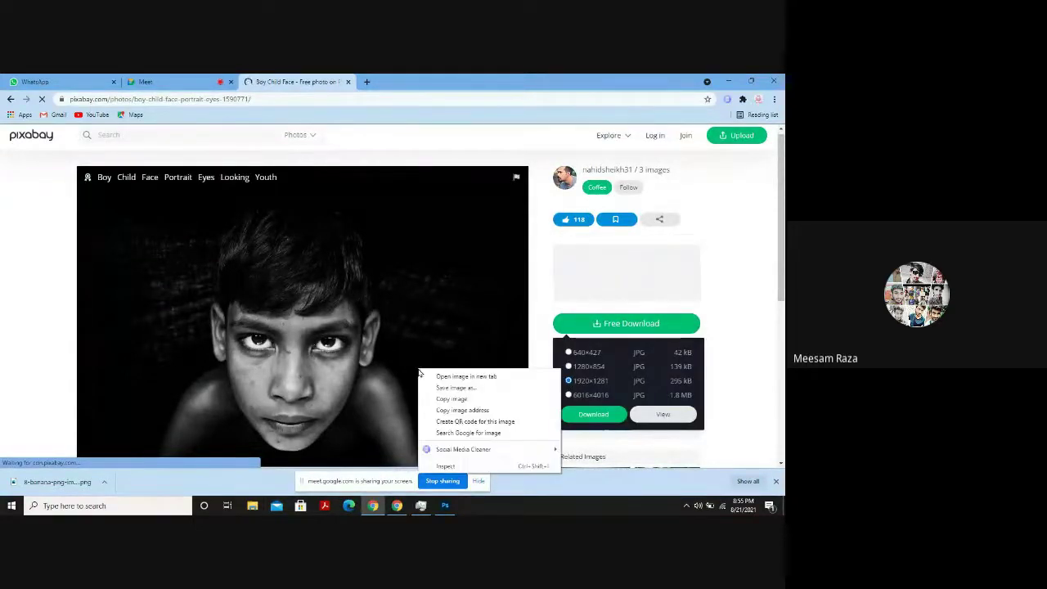
left_click(437, 398)
key("alt+Tab")
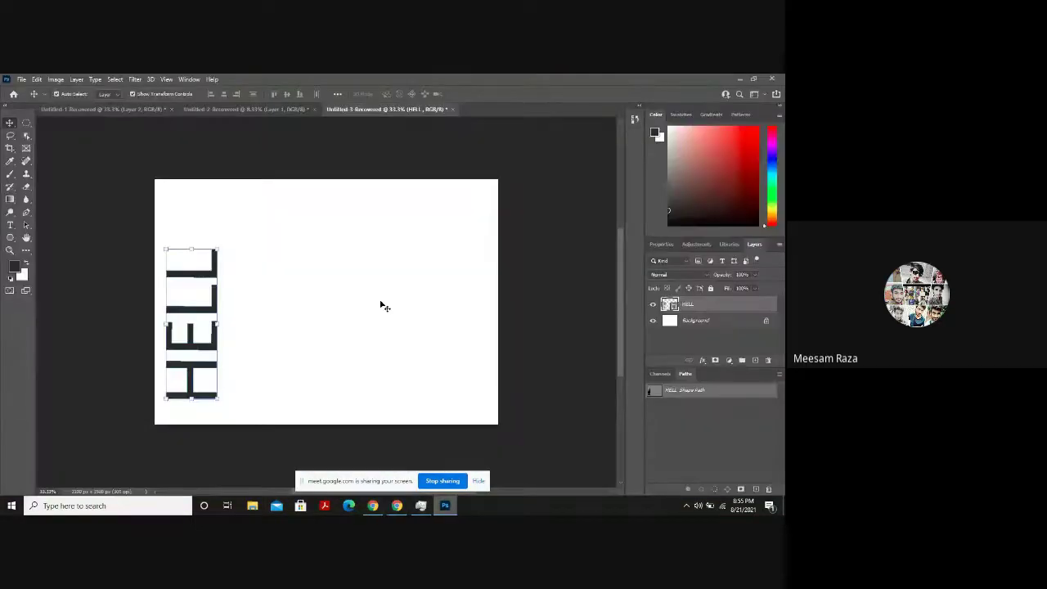
key("ctrl+v")
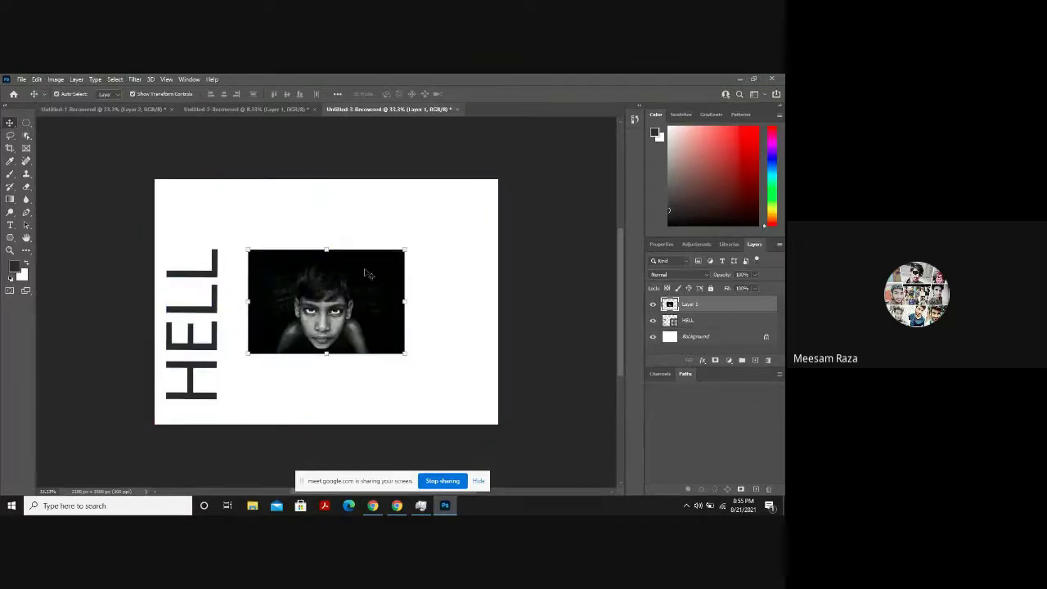
Enlarge the pasted portrait to cover the whole canvas, apply the transform and deselect the layer.
left_click_drag(404, 353, 537, 409)
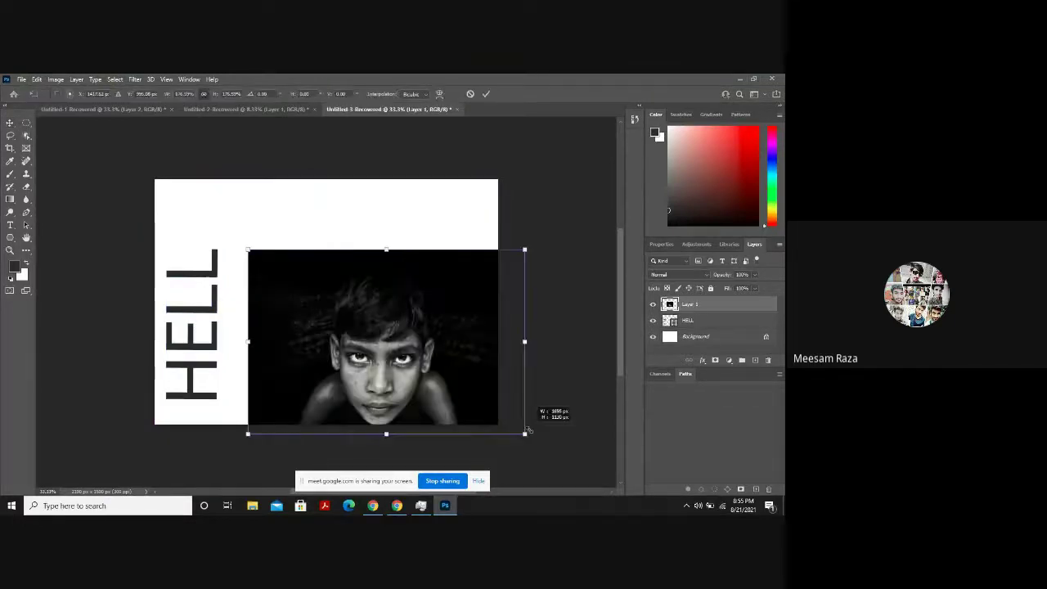
left_click_drag(292, 313, 198, 244)
left_click_drag(433, 365, 526, 424)
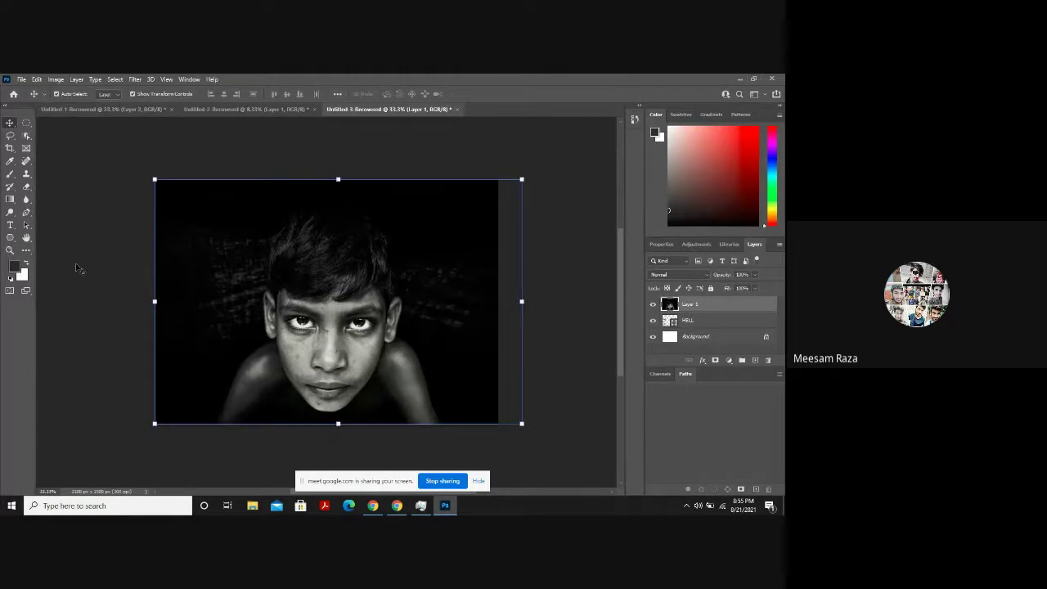
key("Return")
mouse_move(323, 323)
left_mouse_down()
mouse_move(304, 331)
mouse_move(319, 324)
left_mouse_up()
left_click(132, 344)
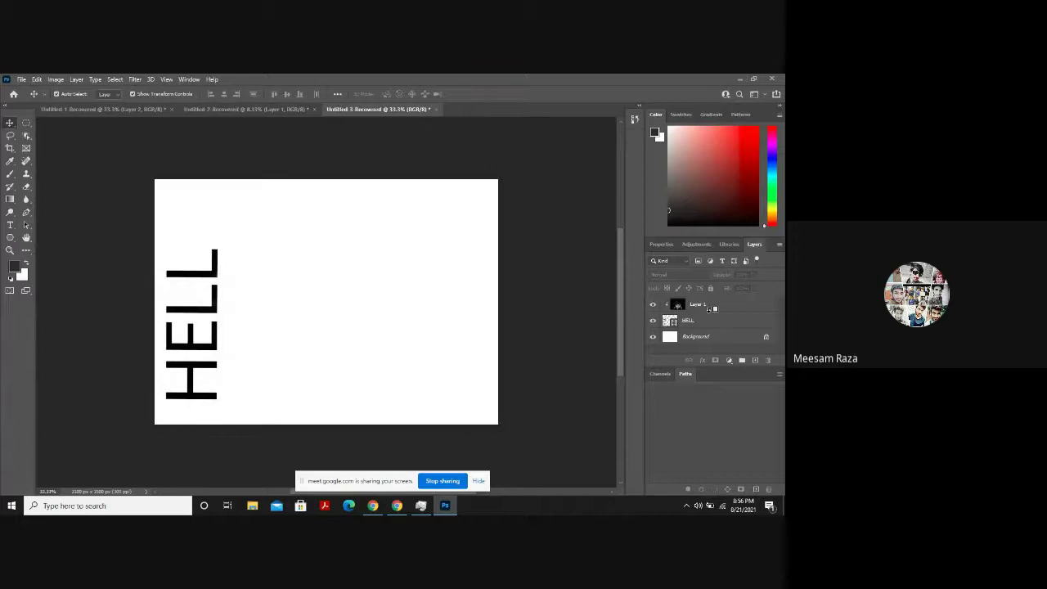
Try clipping the portrait to the HELL shape layer, and undo the clipping and the portrait's enlargement.
left_click_drag(709, 309, 709, 315)
key("ctrl+z")
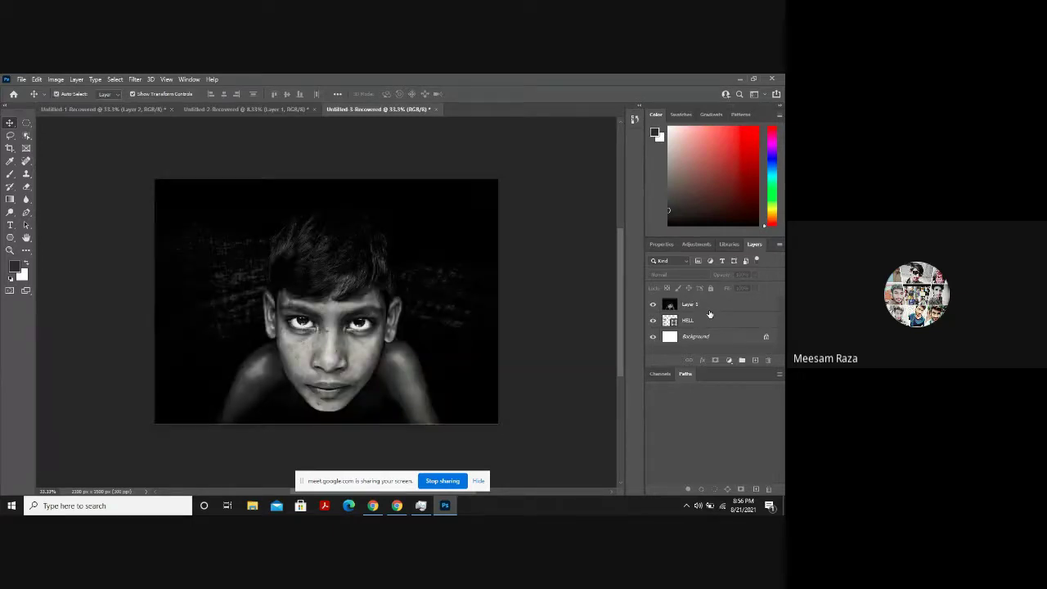
key("ctrl+z")
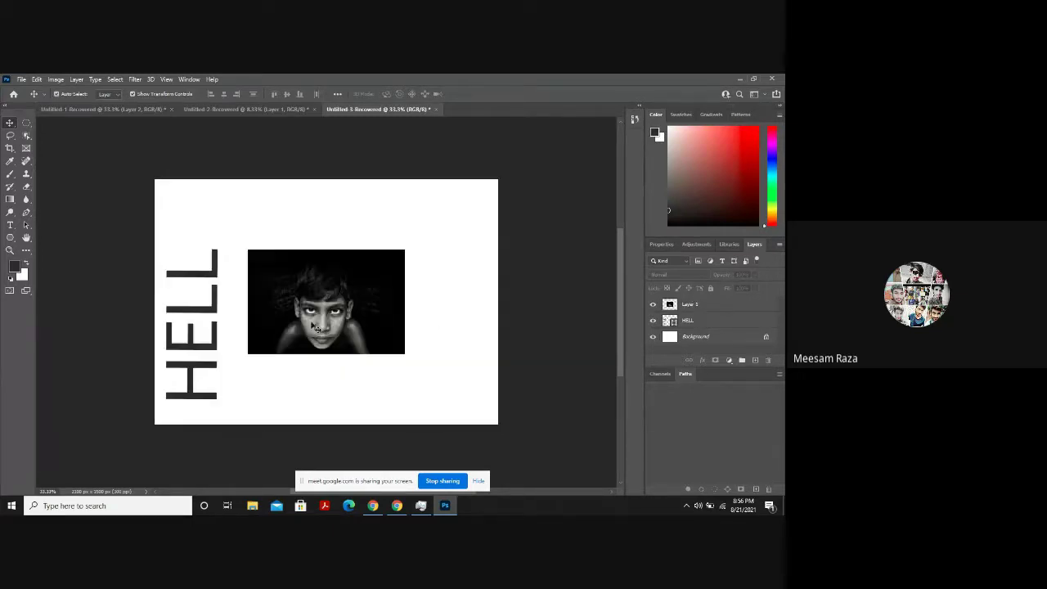
Scale the HELL shape to about 200%, rotate it about 90° clockwise to read horizontally and center it on the canvas.
left_click(202, 350)
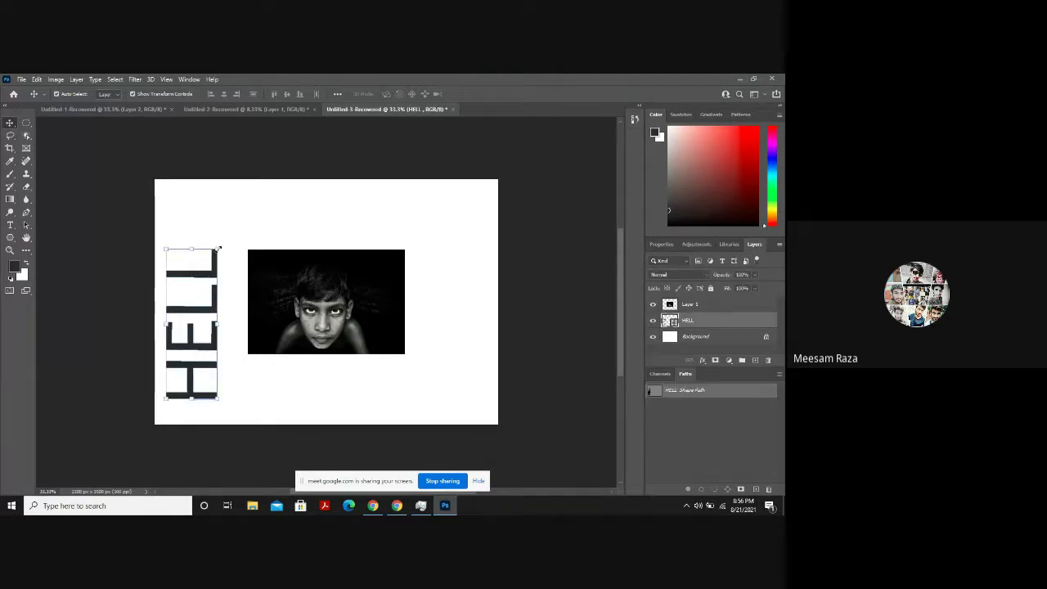
left_click_drag(219, 247, 295, 123)
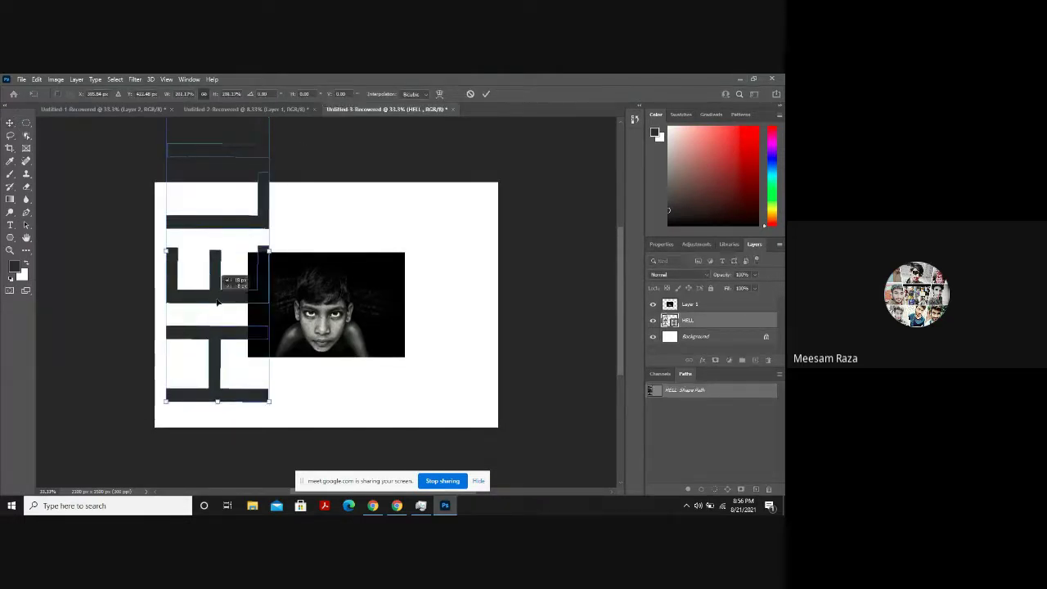
left_click_drag(208, 306, 308, 339)
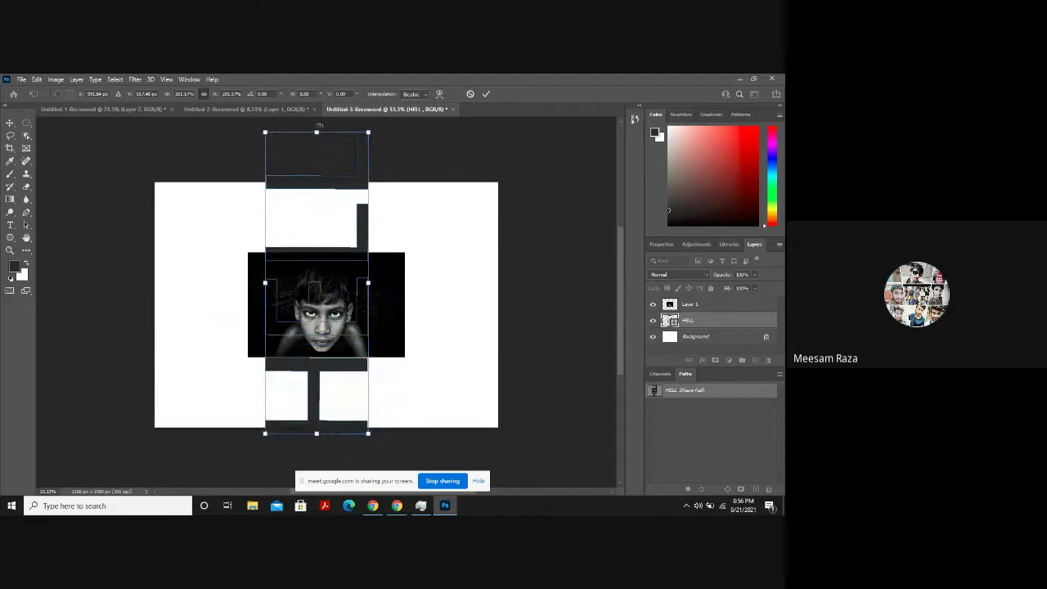
left_click_drag(322, 124, 509, 276)
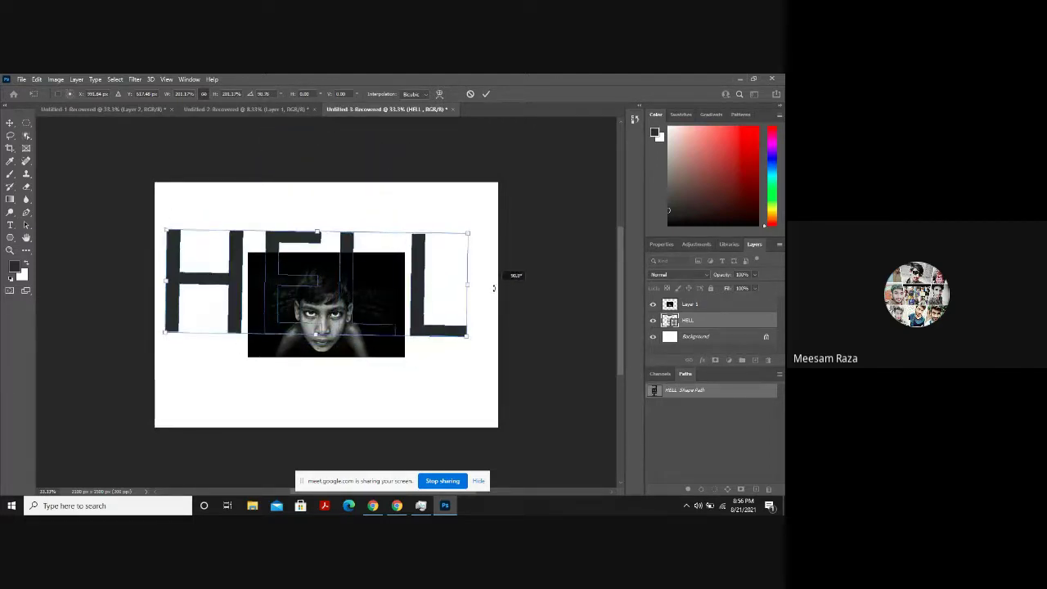
left_click_drag(286, 337, 288, 360)
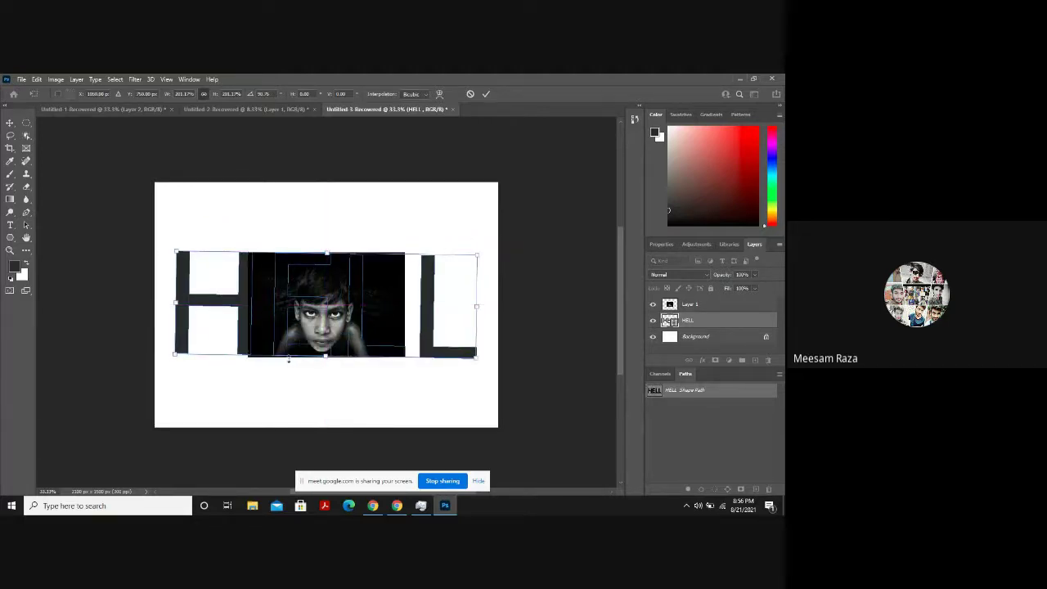
Enlarge the boy portrait to cover nearly the whole canvas and clip it to the HELL shape layer beneath.
left_click(713, 305)
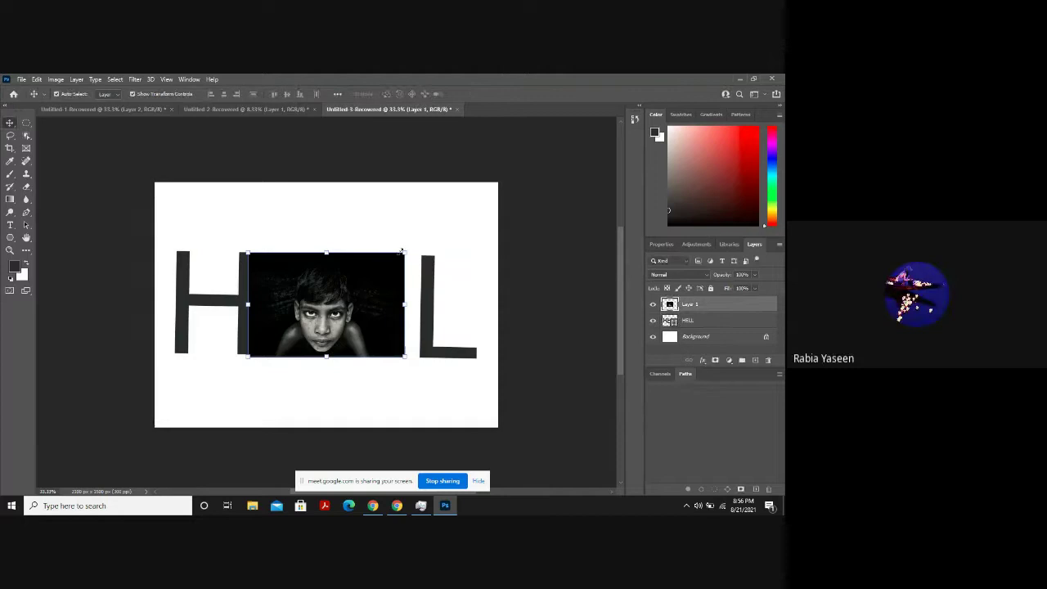
left_click_drag(402, 251, 506, 184)
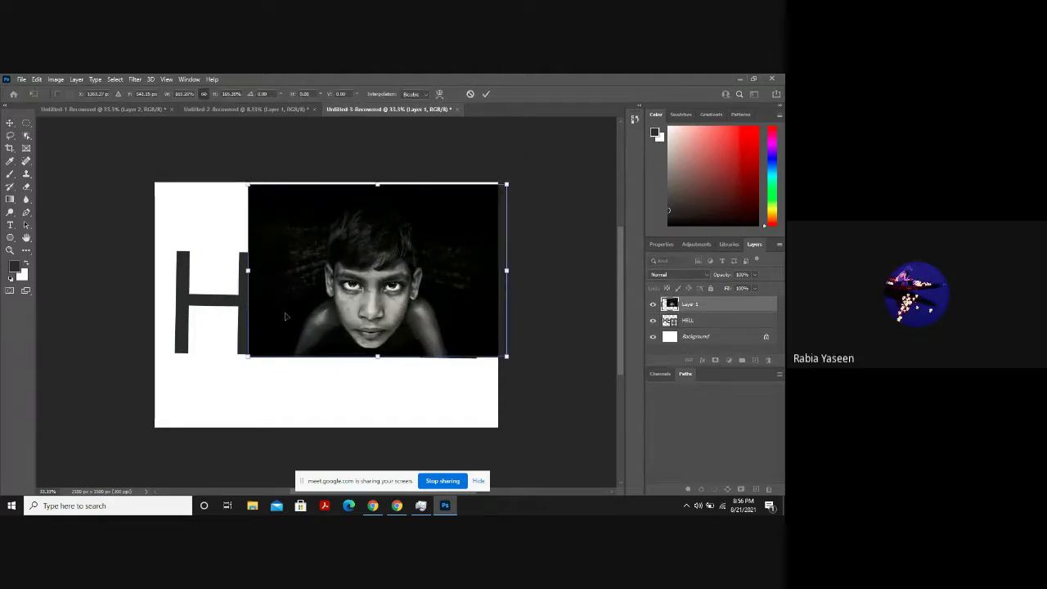
left_click_drag(248, 357, 147, 427)
mouse_move(311, 370)
left_mouse_down()
mouse_move(327, 352)
mouse_move(320, 365)
left_mouse_up()
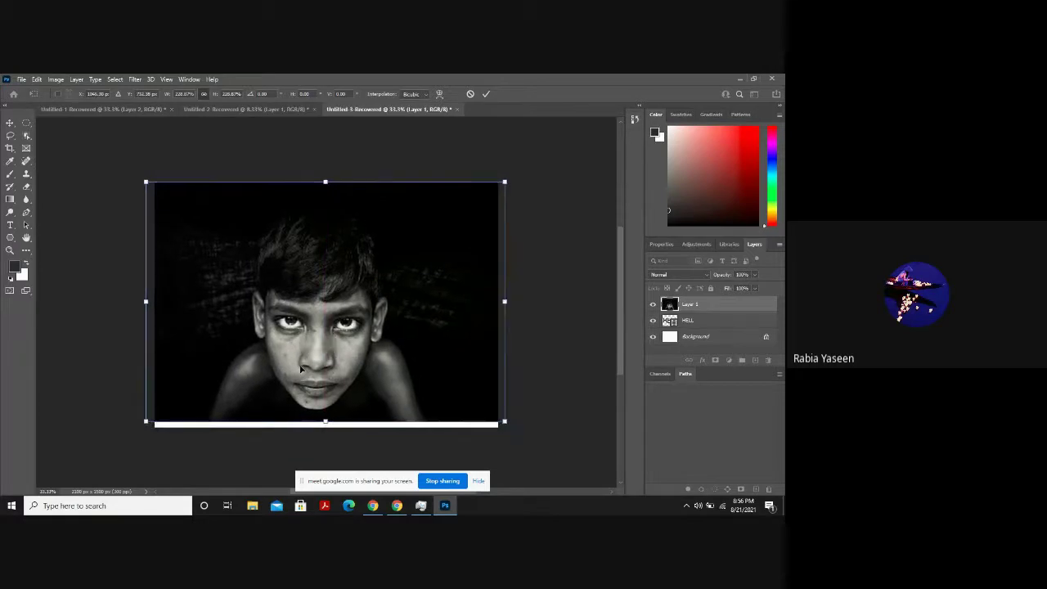
left_click(727, 312, "alt")
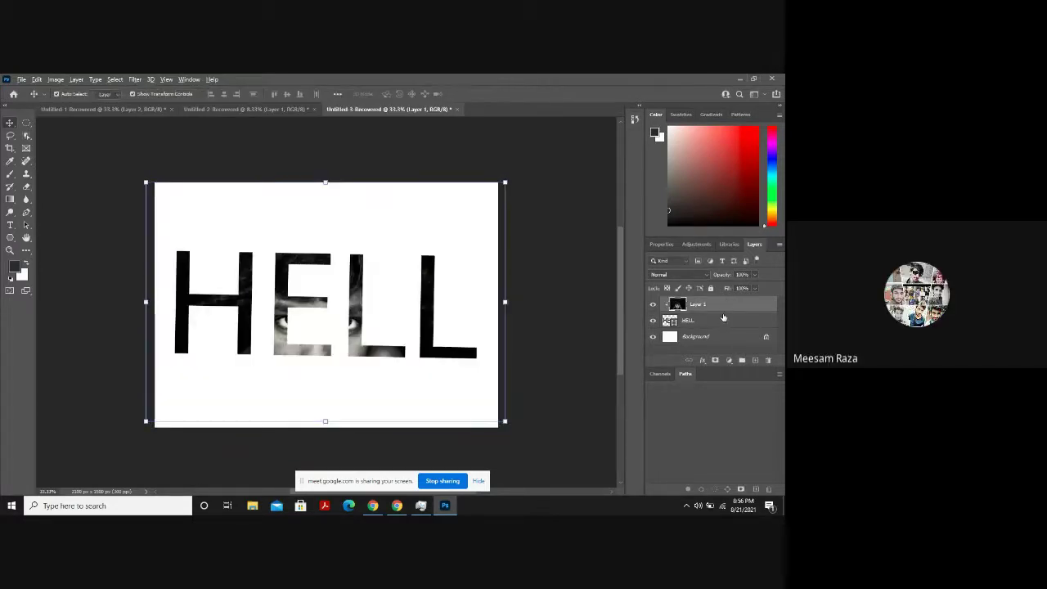
Undo back through the clipped portrait and the HELL shape until only the blank Background layer remains.
left_click(538, 380)
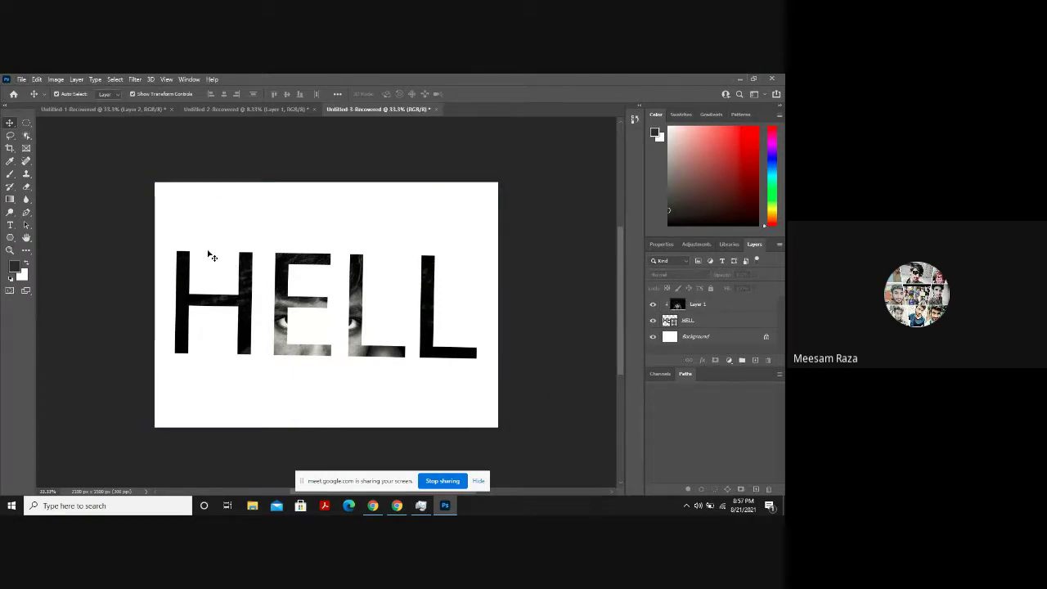
left_click(246, 306)
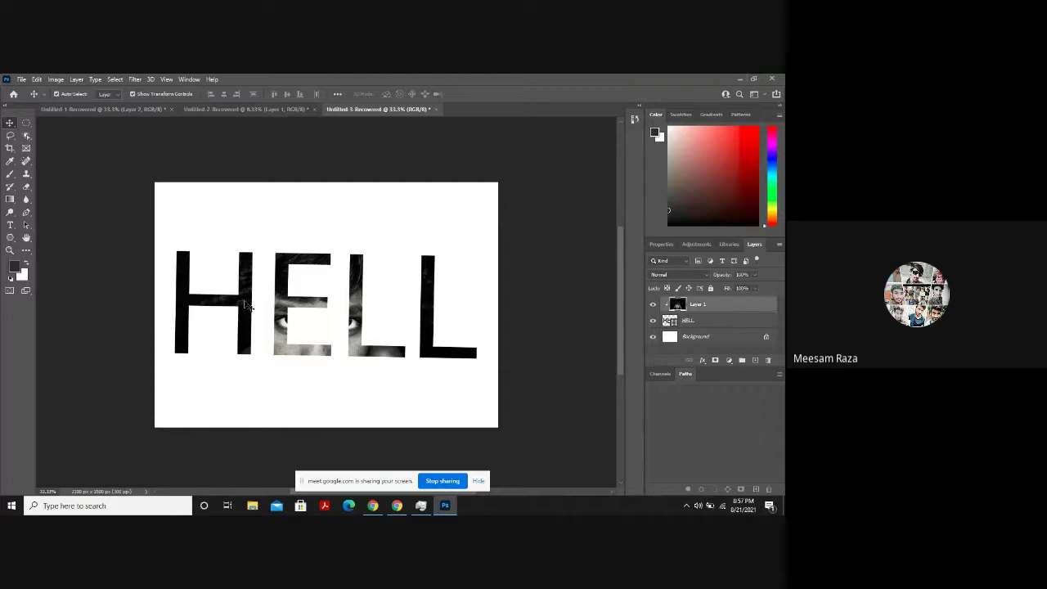
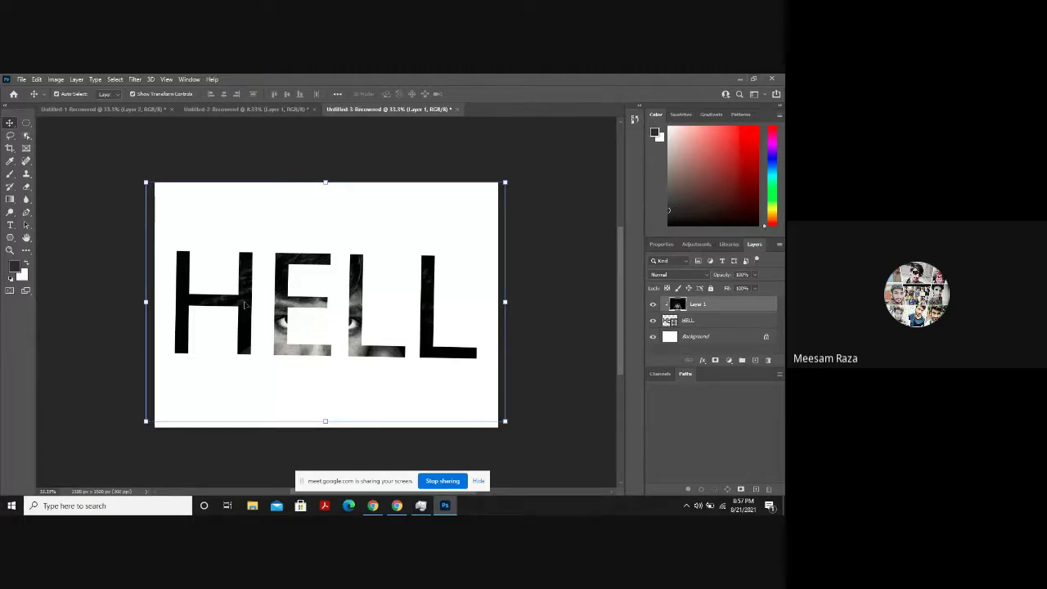
key("ctrl+z")
key("ctrl+z")
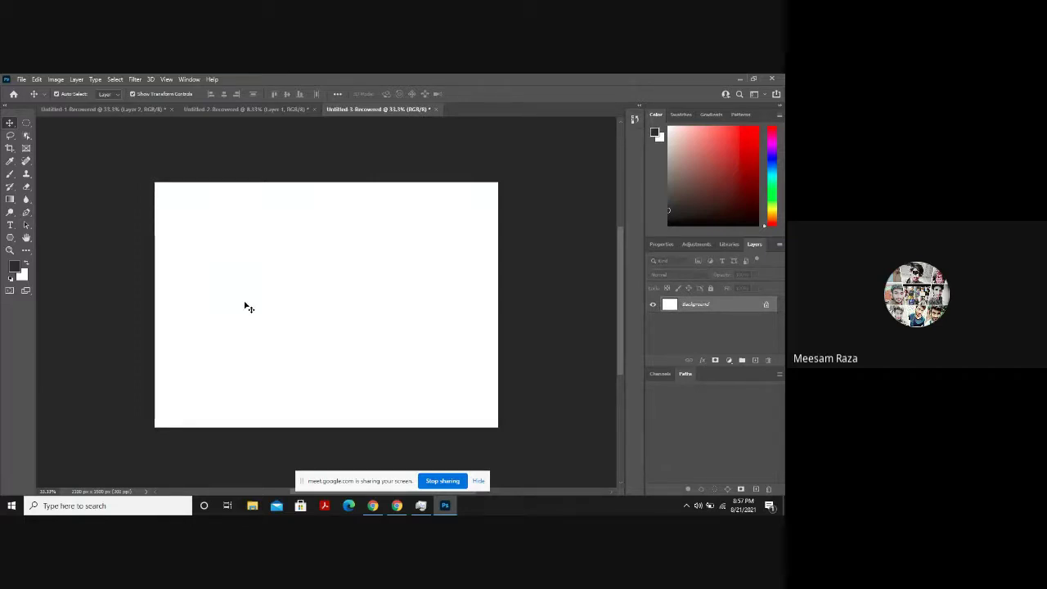
Switch to Chrome and reopen the Banana Png Image page on FreePNGimg from the browsing history.
left_click(373, 505)
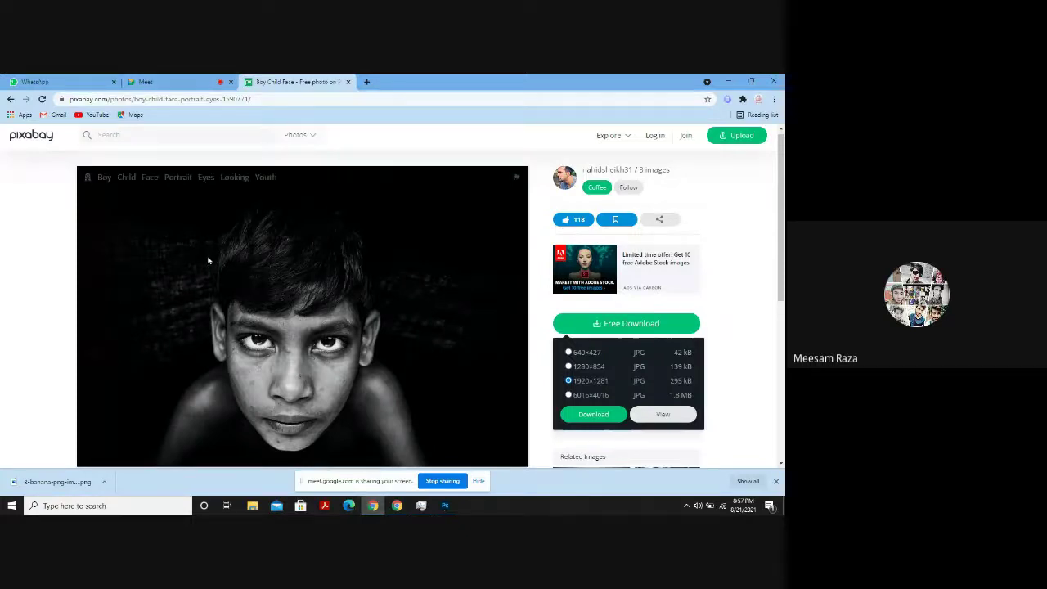
key("ctrl+h")
scroll(288, 366, "down", 3)
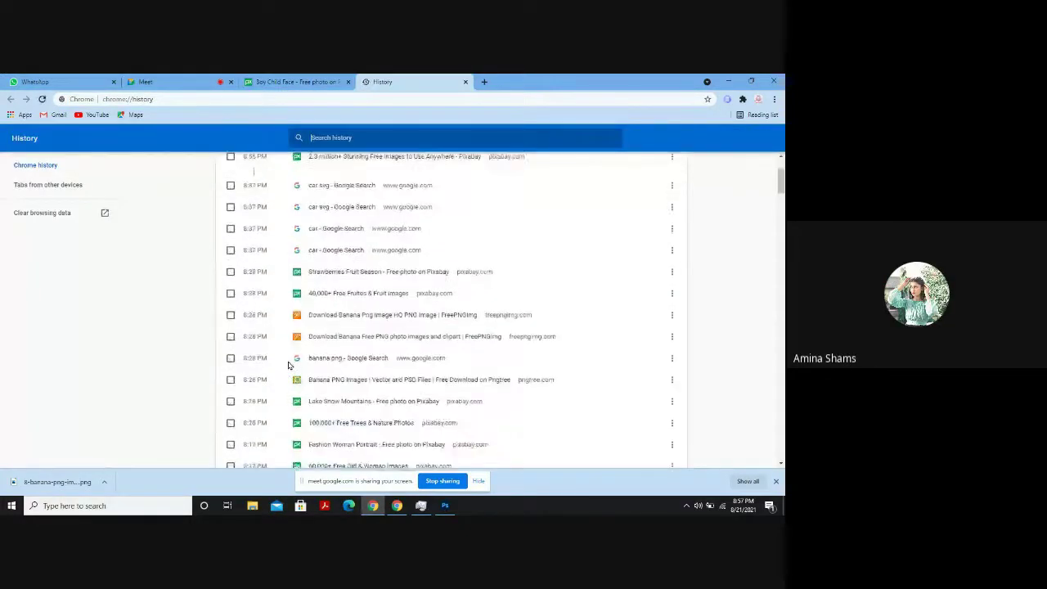
scroll(288, 366, "down", 1)
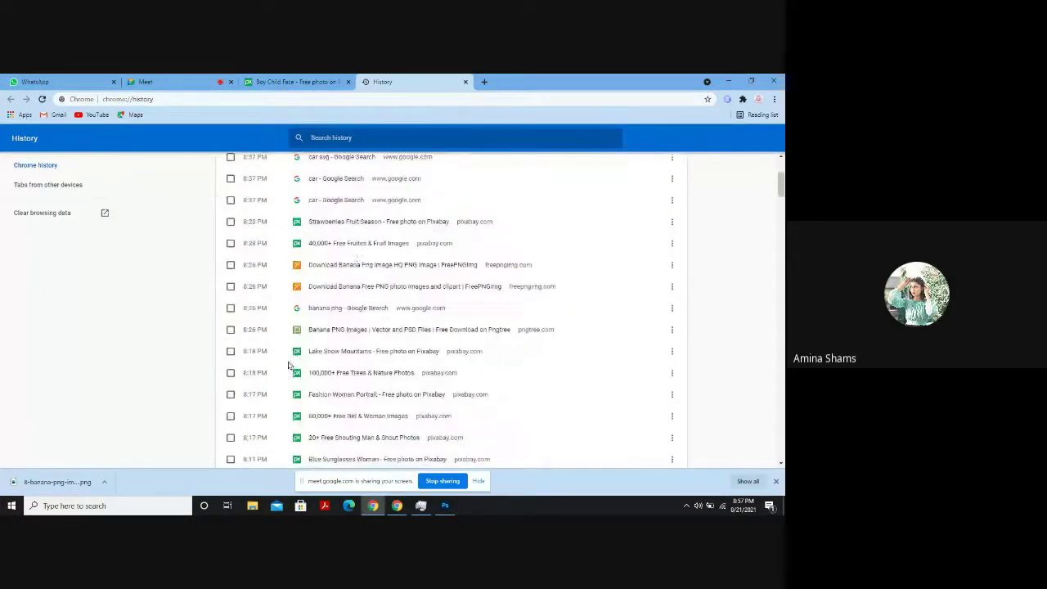
left_click(345, 266)
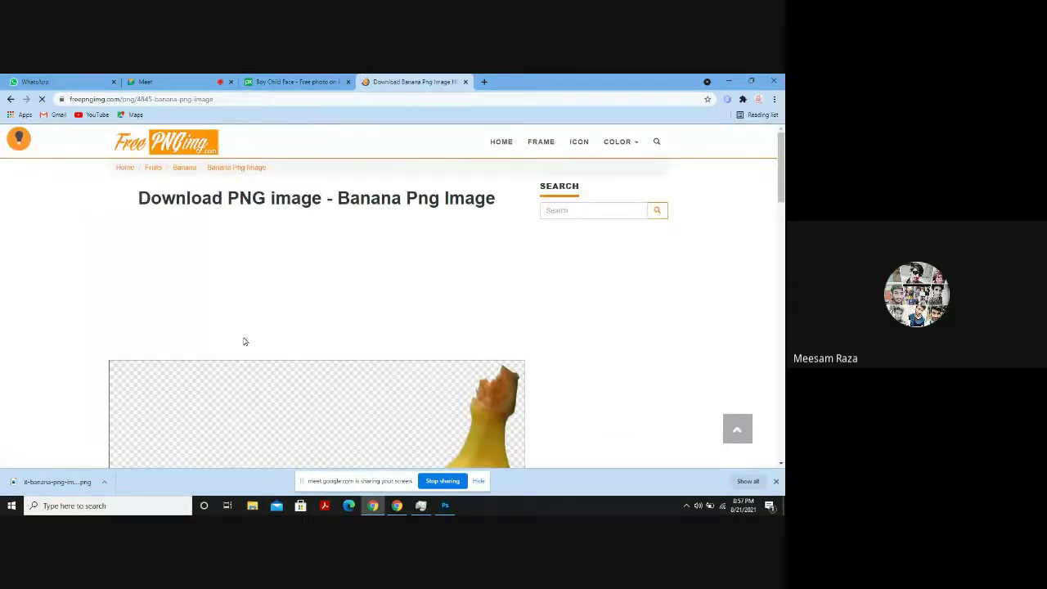
scroll(244, 341, "down", 1)
scroll(243, 341, "down", 5)
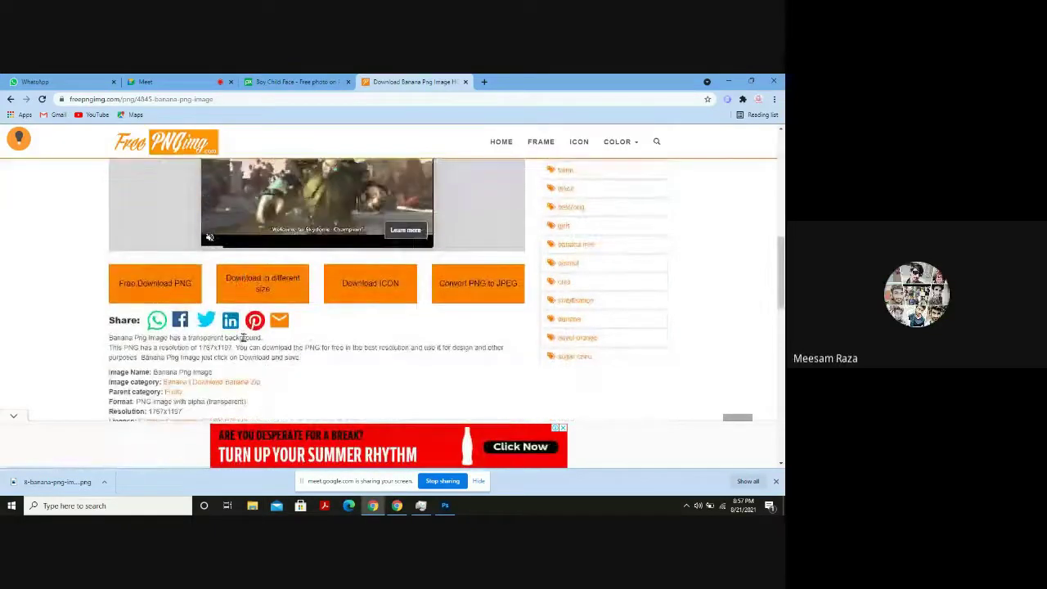
Place the already downloaded banana PNG from Chrome into the blank Photoshop document and commit the placement.
left_click(58, 482)
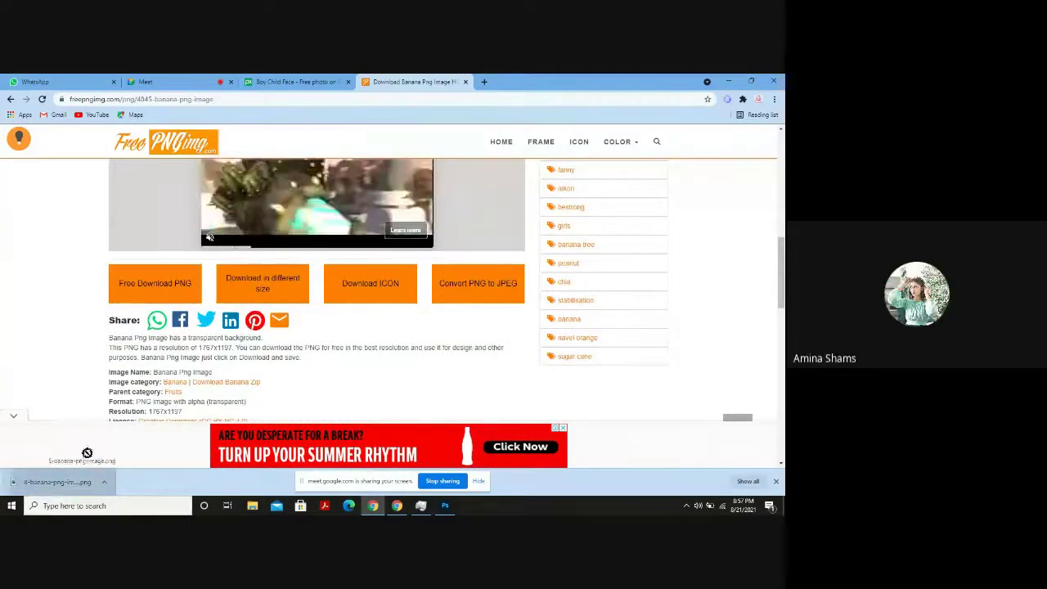
left_click_drag(509, 474, 324, 305)
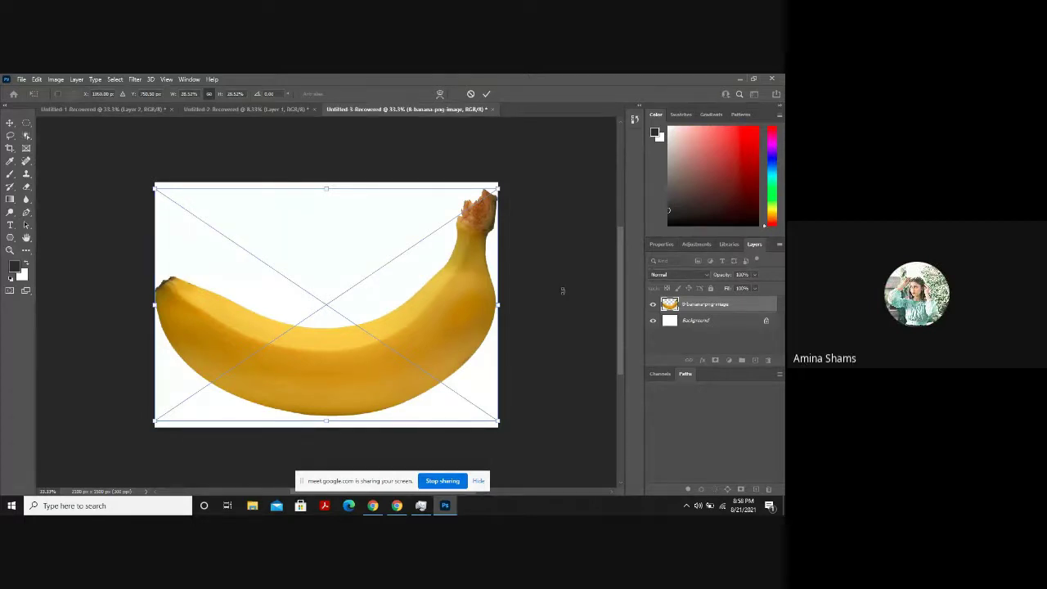
key("Return")
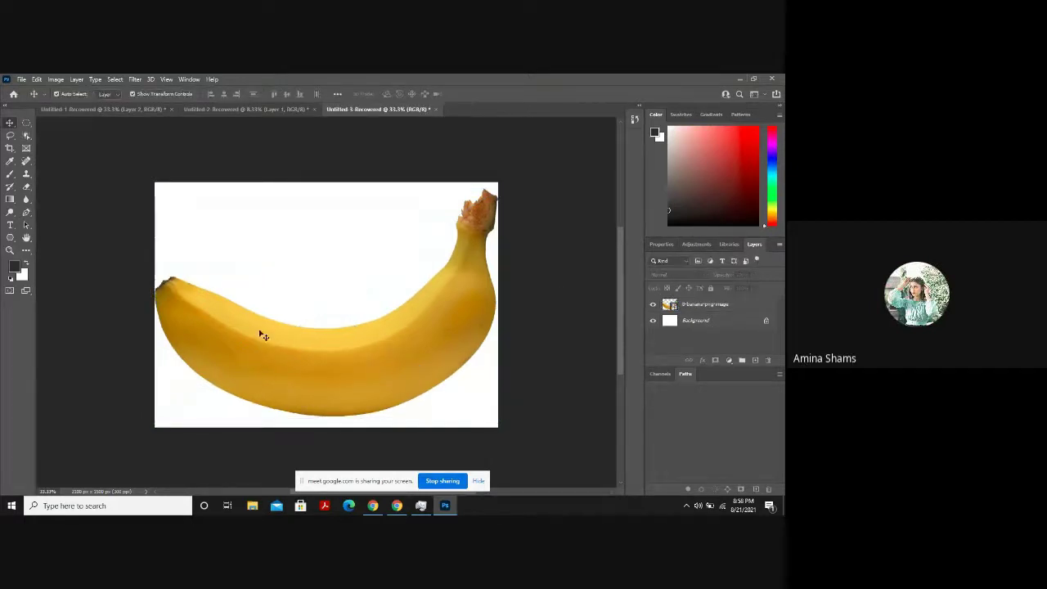
Scale the placed banana down to about 23%, rotate it about 2° clockwise and apply the transform.
left_click(261, 336)
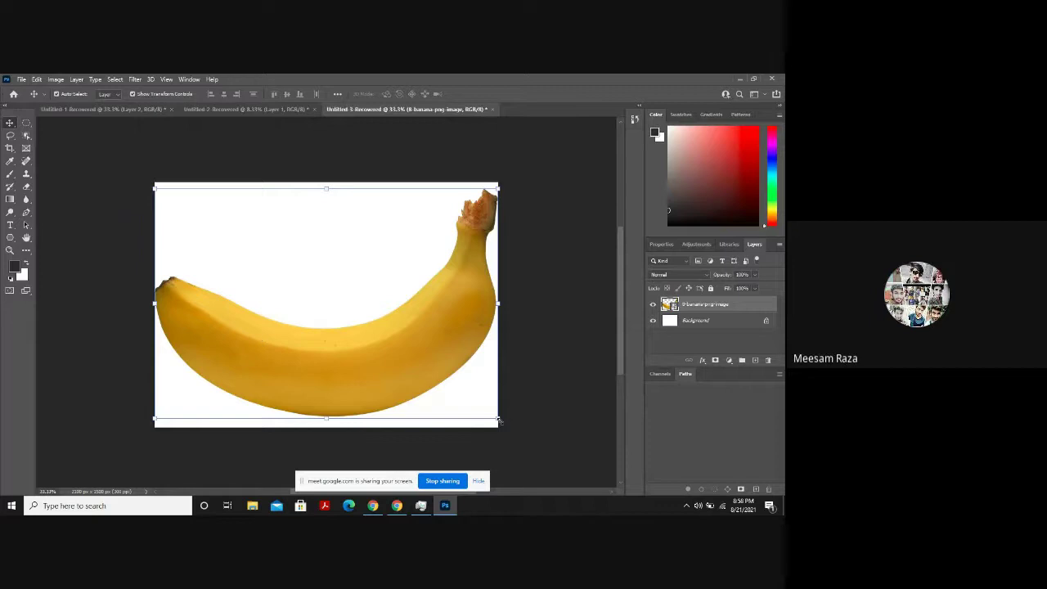
left_click_drag(499, 420, 442, 369)
left_click_drag(373, 347, 398, 363)
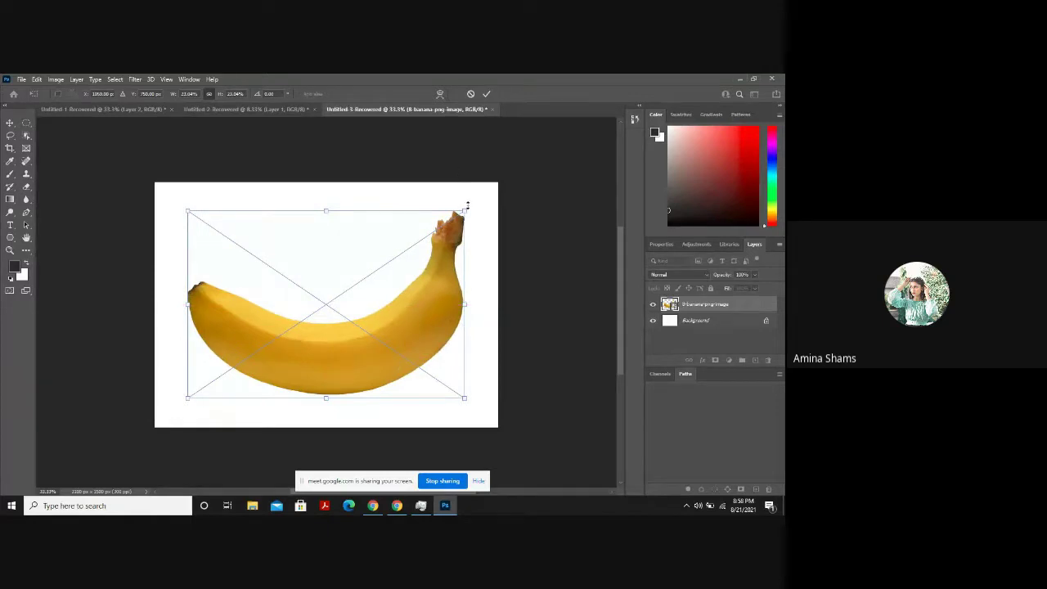
left_click_drag(469, 202, 449, 230)
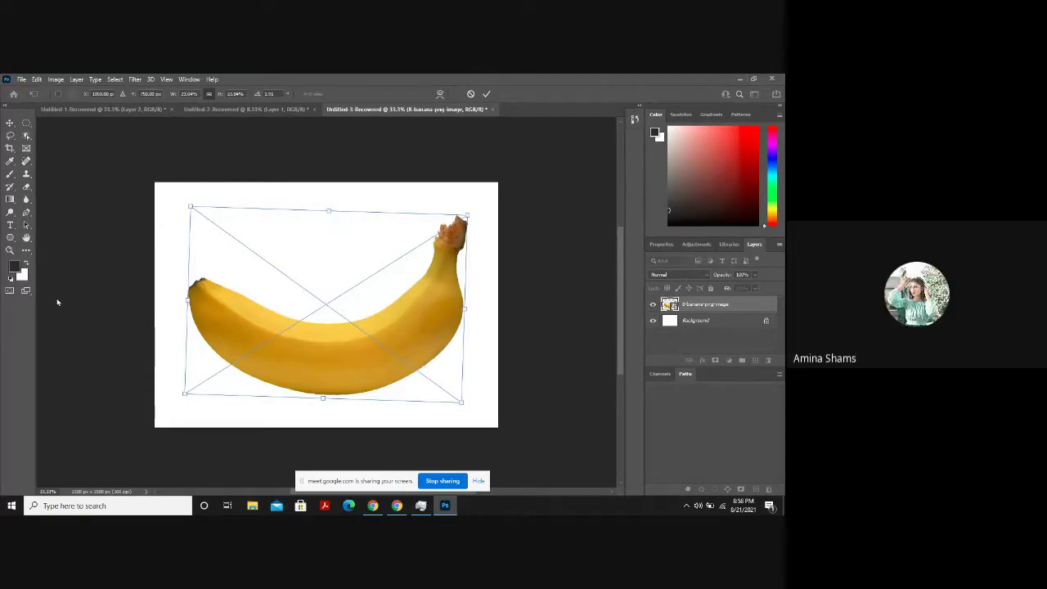
key("Return")
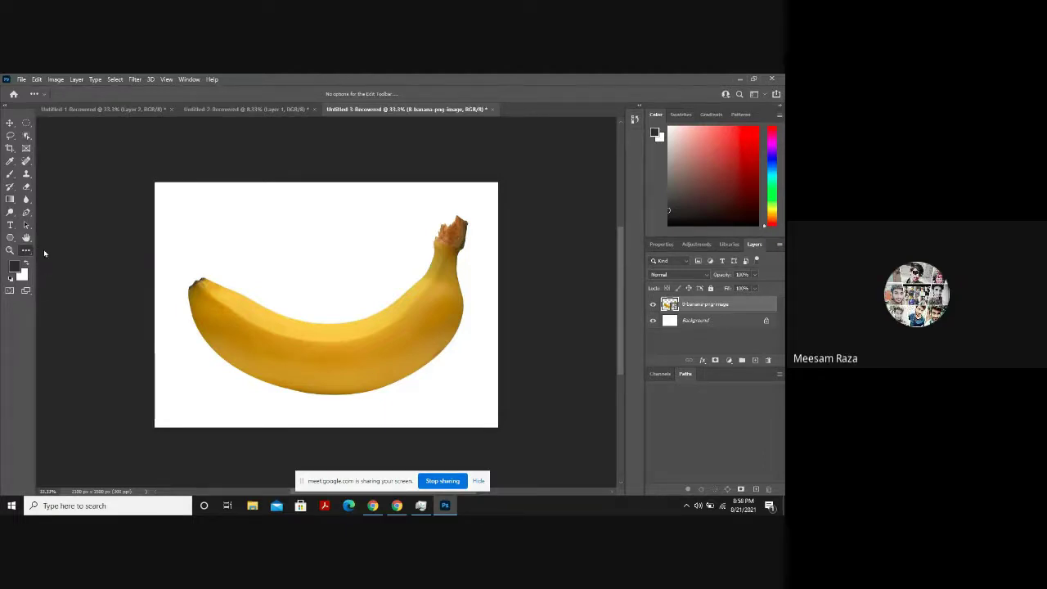
Open the Customize Toolbar dialog and accept it so that the Edit Toolbar symbol turns into a banana.
left_click(27, 250)
left_click_drag(398, 96, 676, 134)
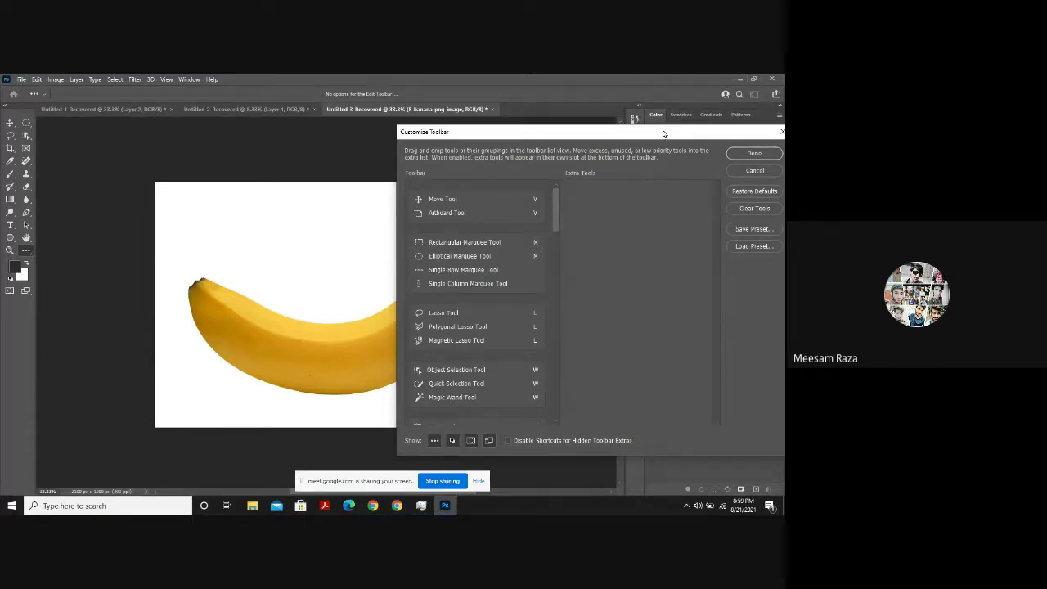
left_click_drag(662, 135, 541, 151)
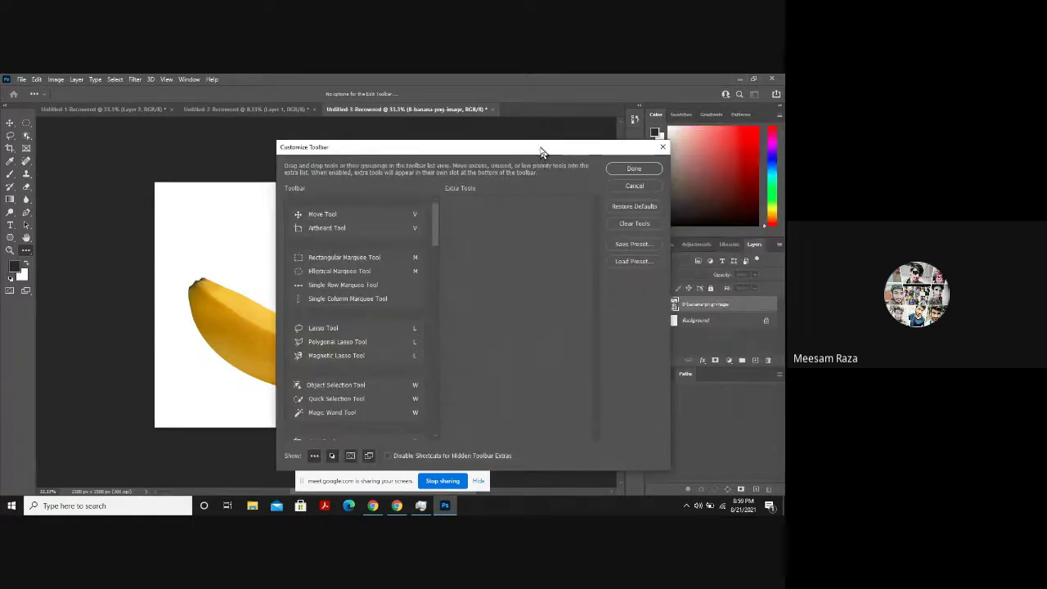
left_click(638, 172)
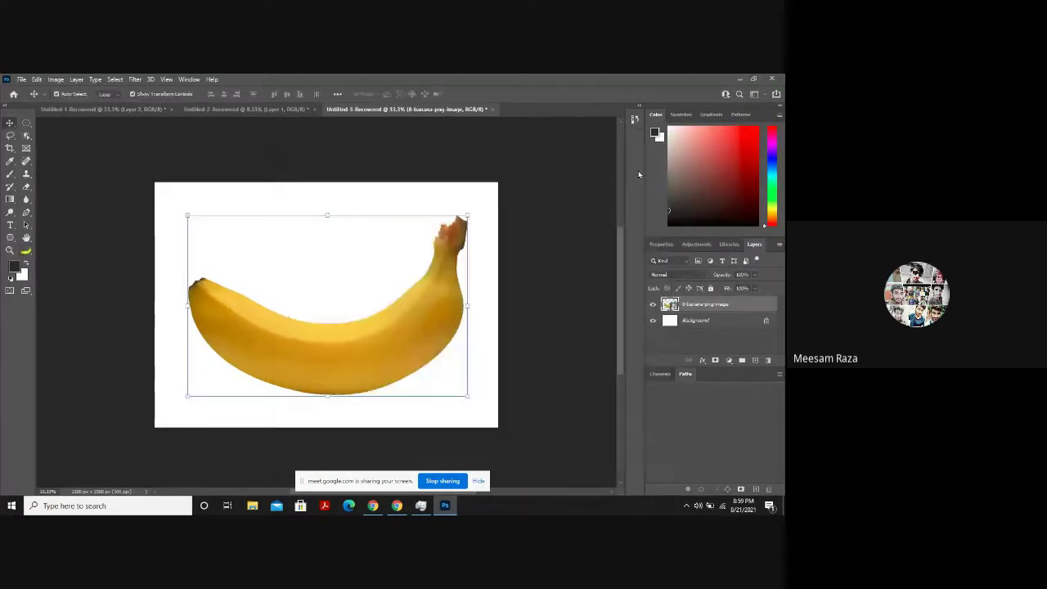
left_click(30, 256)
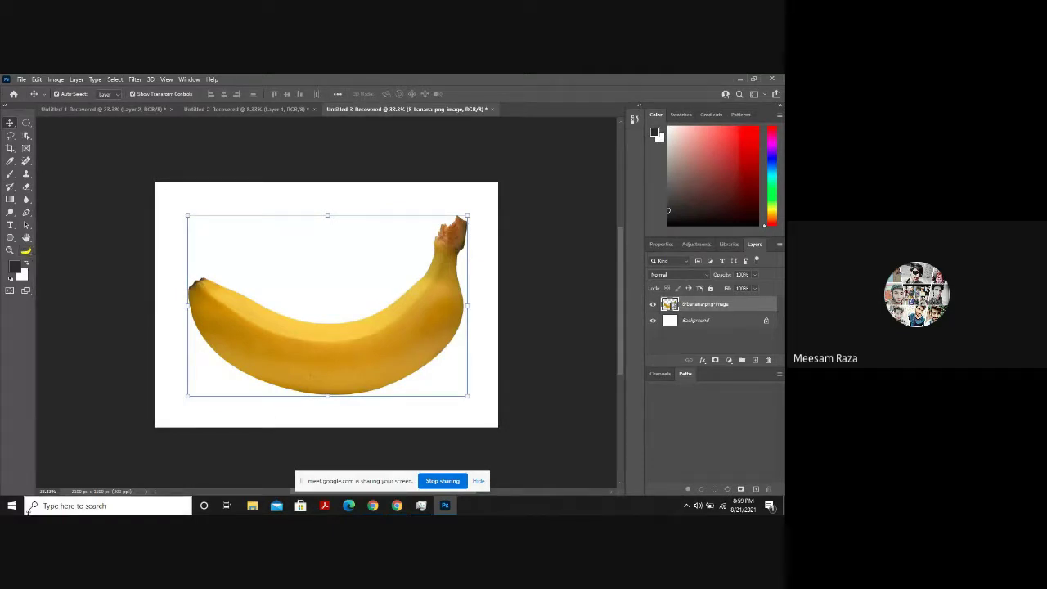
Search Windows for Magnifier and magnify the whole screen with it.
left_click(67, 508)
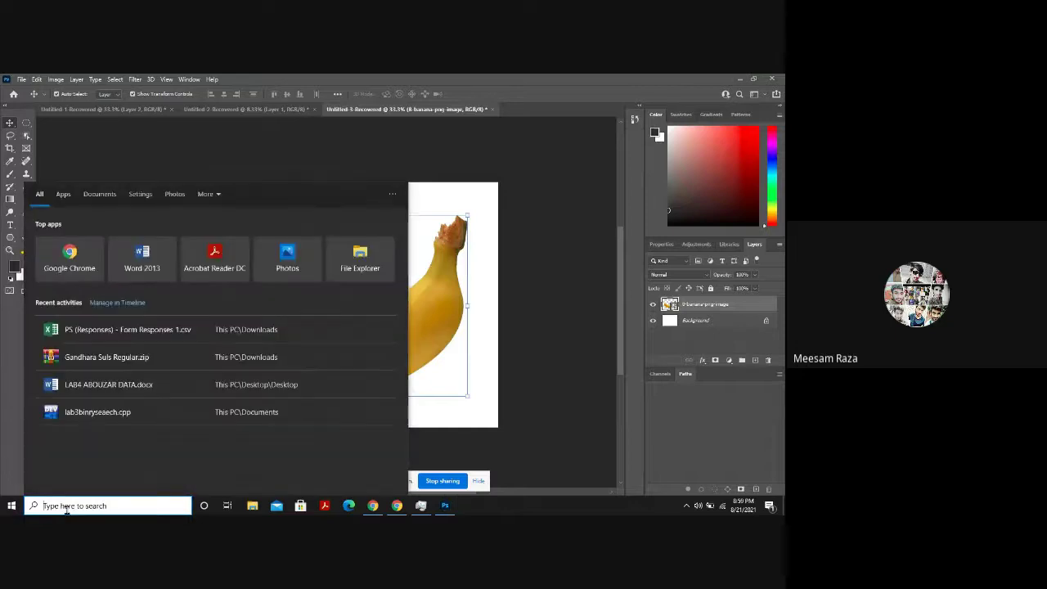
type("zoo")
key("BackSpace")
key("BackSpace")
key("BackSpace")
key("BackSpace")
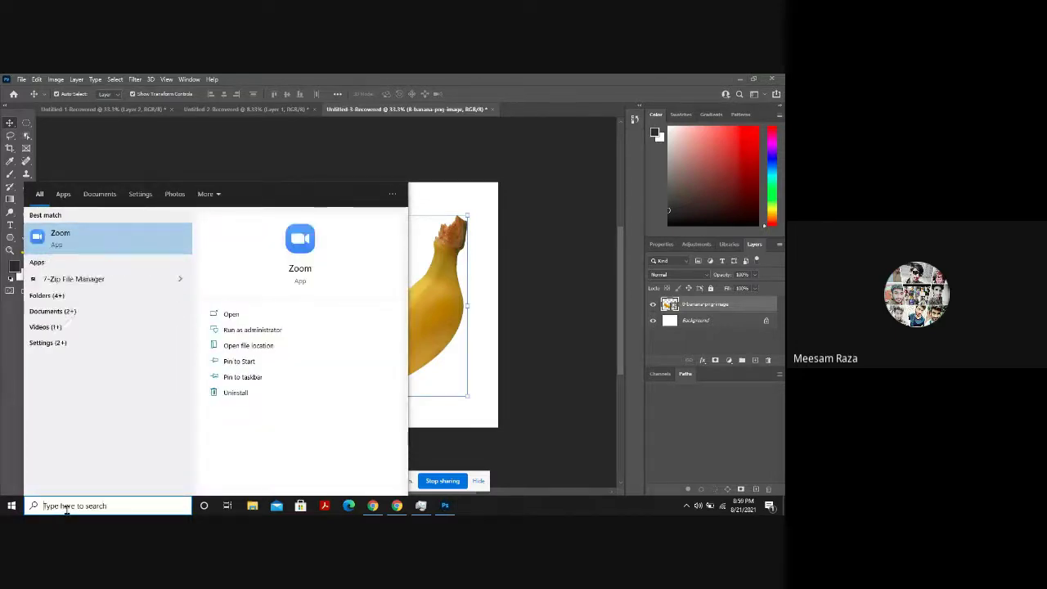
type("magni")
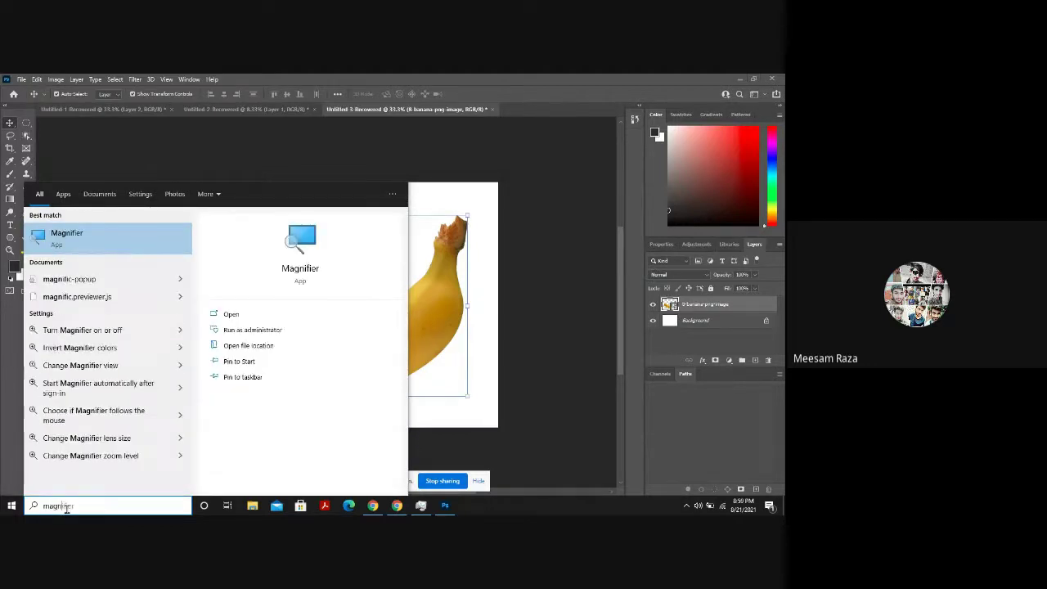
key("Escape")
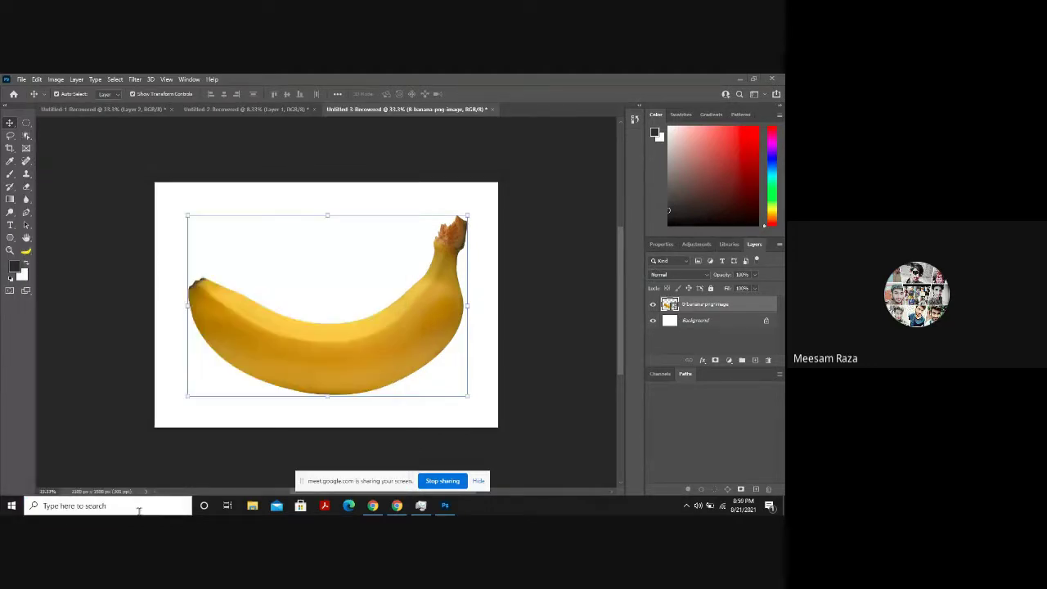
key("super+plus")
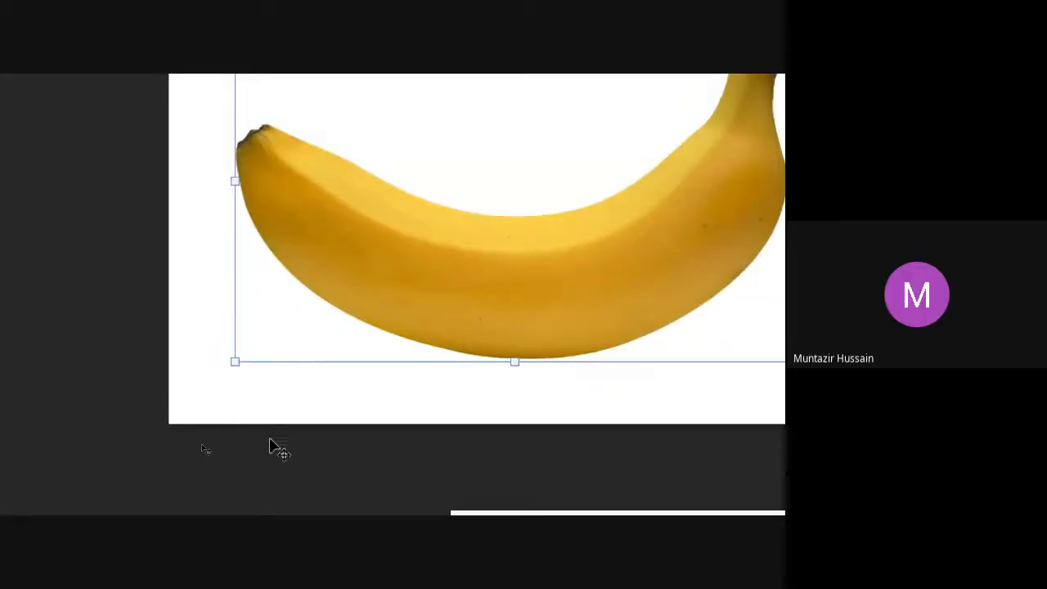
Dismiss the canvas layer list and bring up the running Magnifier window.
right_click(220, 253)
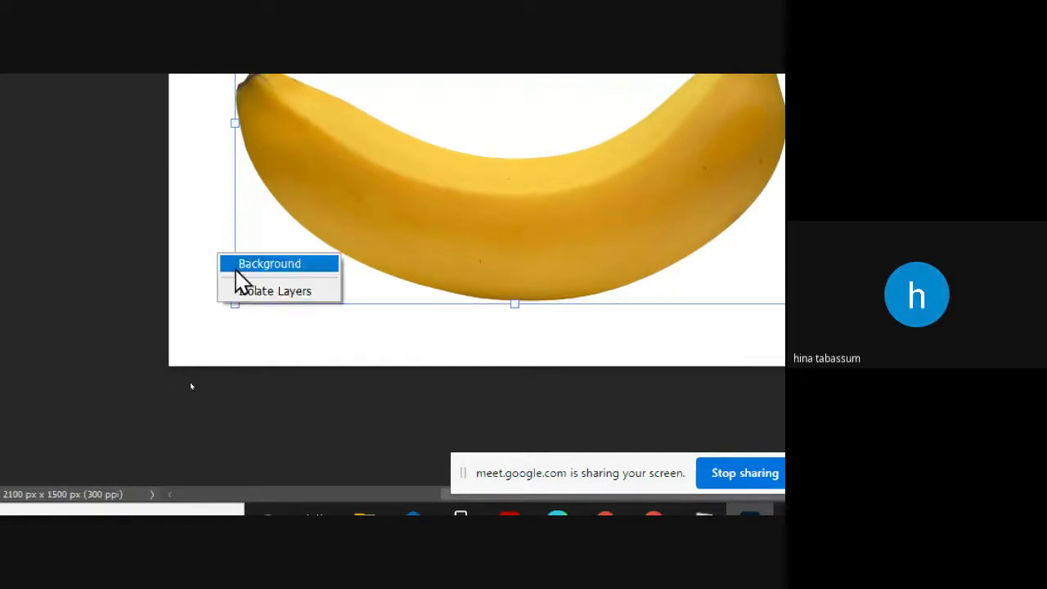
left_click(238, 268)
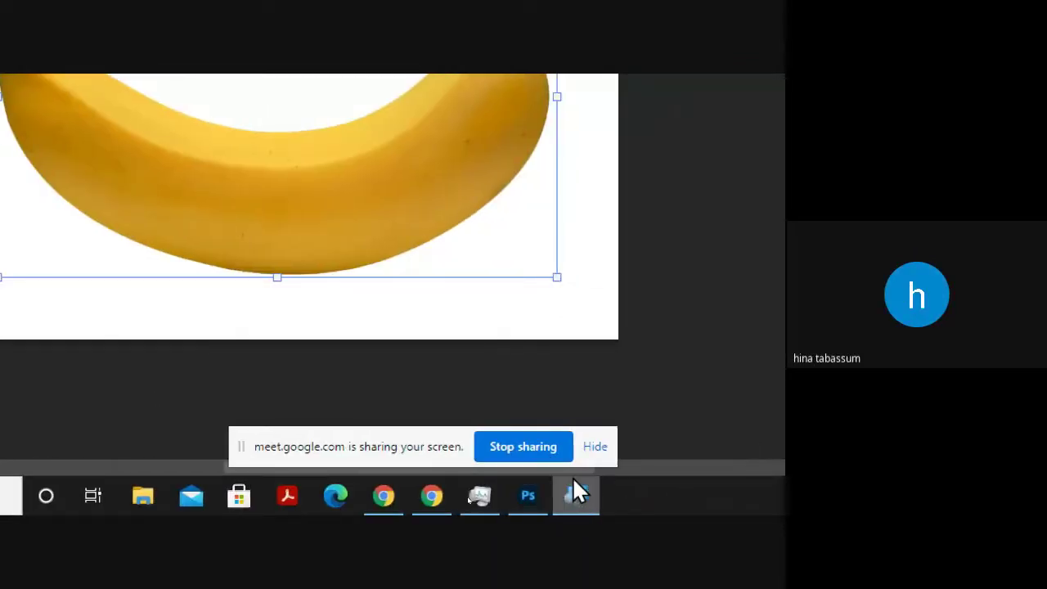
right_click(581, 502)
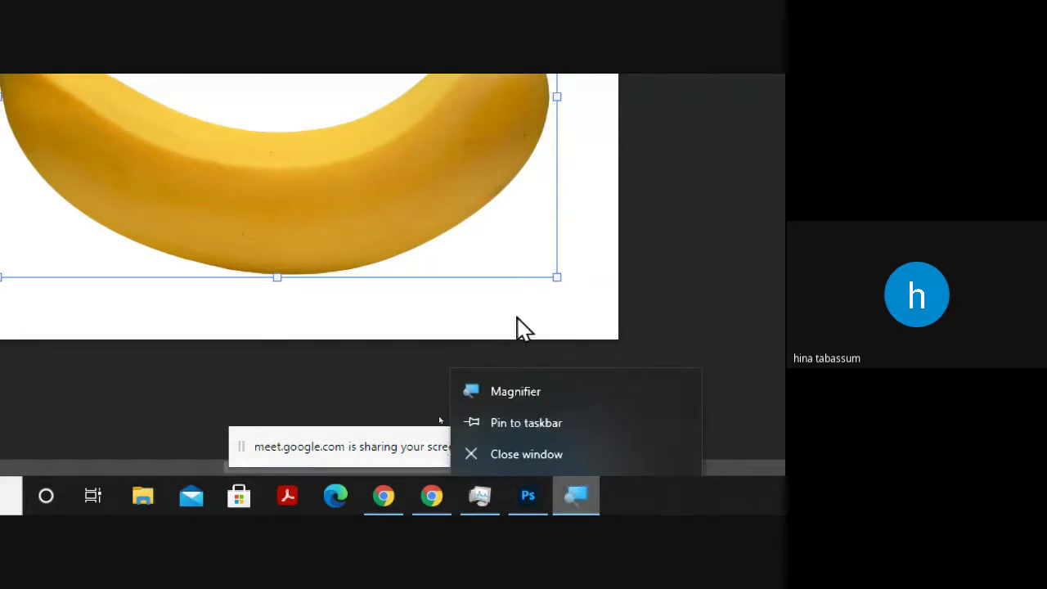
left_click(516, 385)
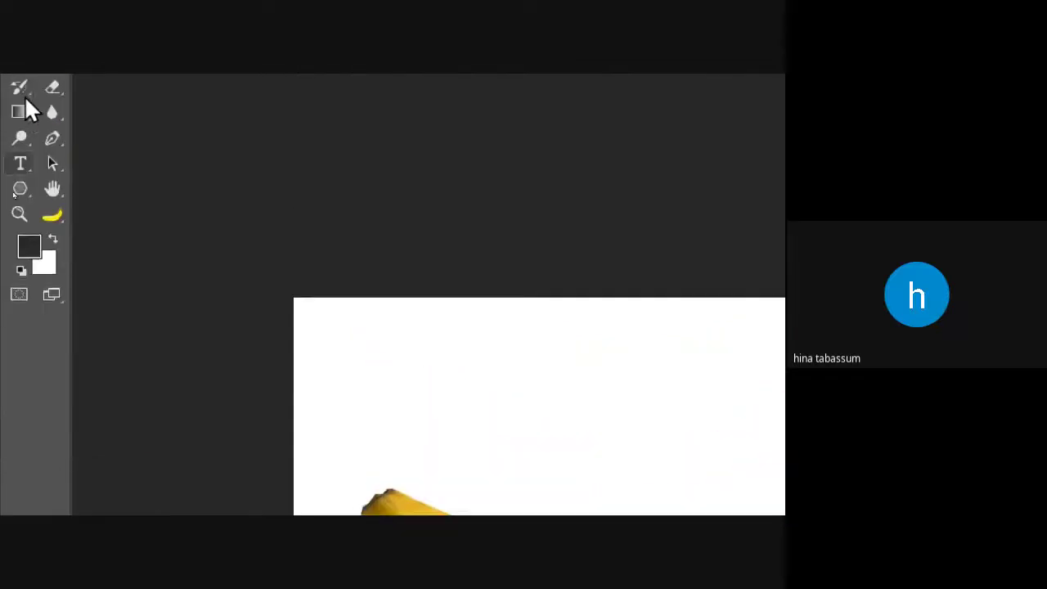
Examine the banana-shaped Edit Toolbar entry and the Pen tool group in the magnified toolbox.
left_click(54, 214)
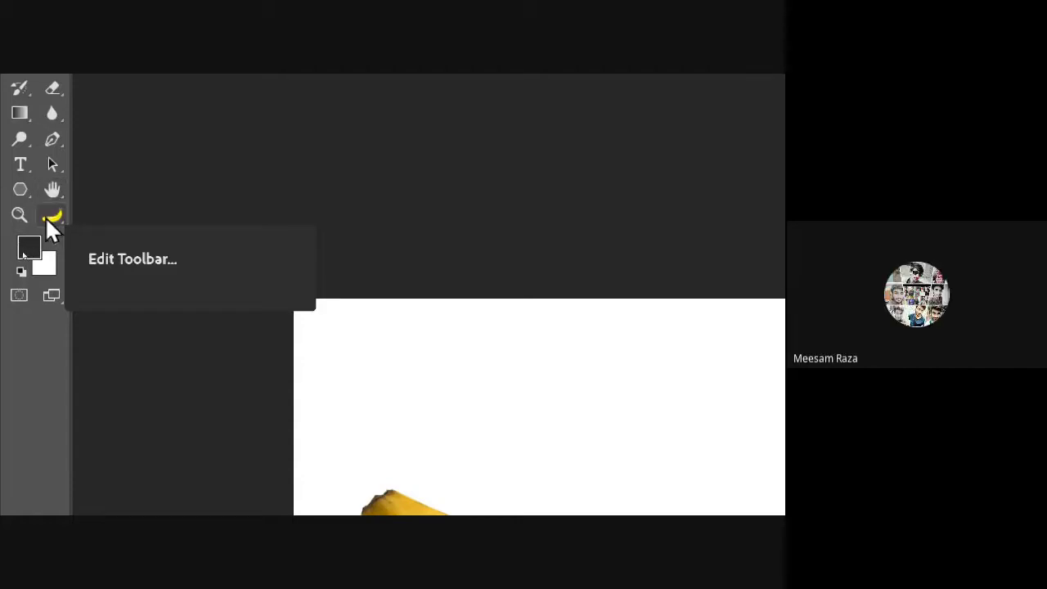
left_click(50, 217)
left_click(47, 220)
left_click(47, 220)
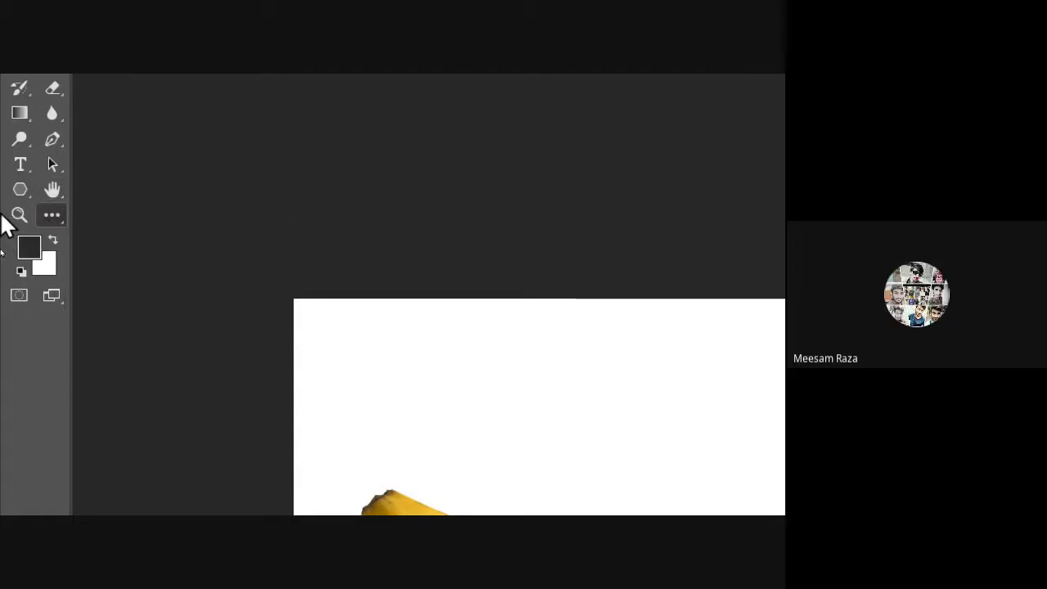
left_click(59, 221)
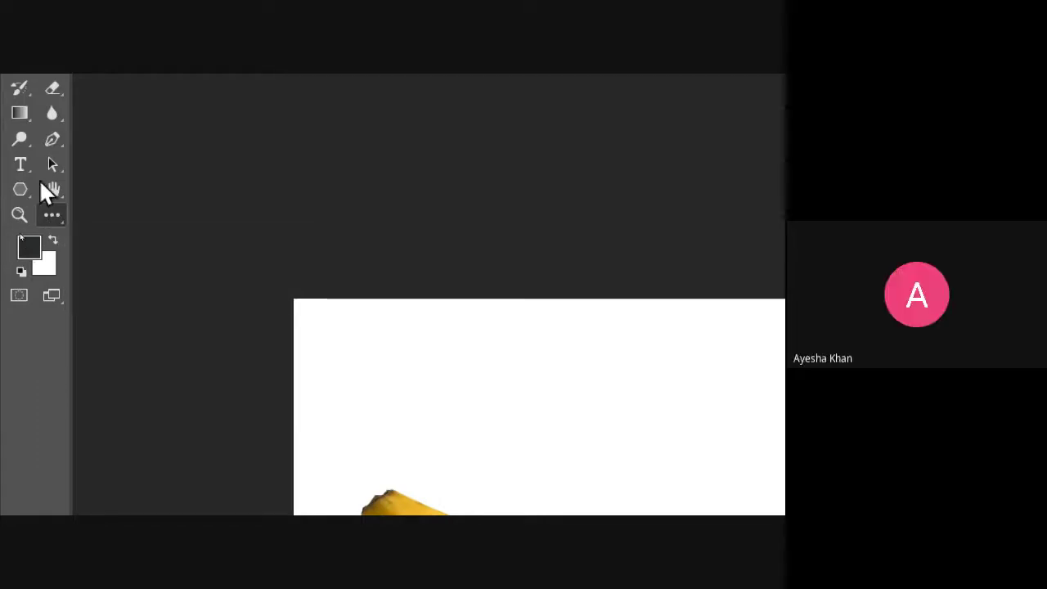
right_click(49, 141)
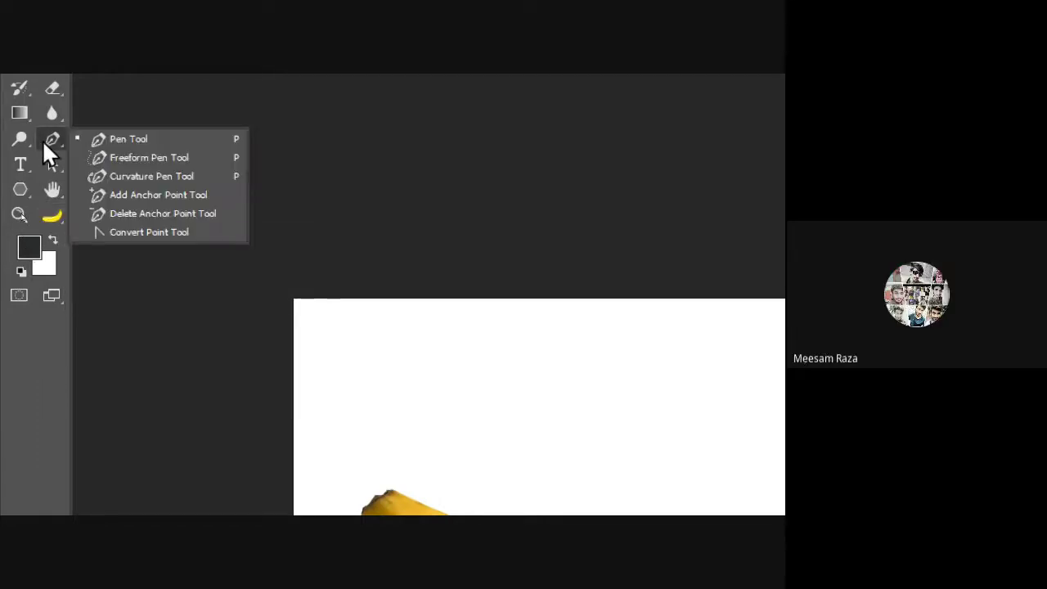
left_click(54, 214)
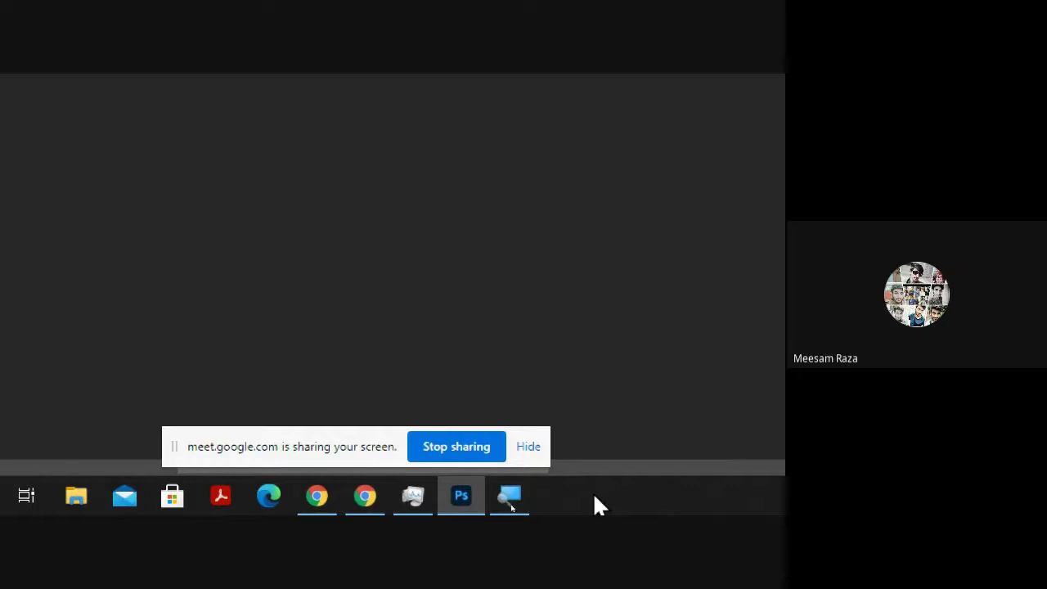
mouse_move(512, 499)
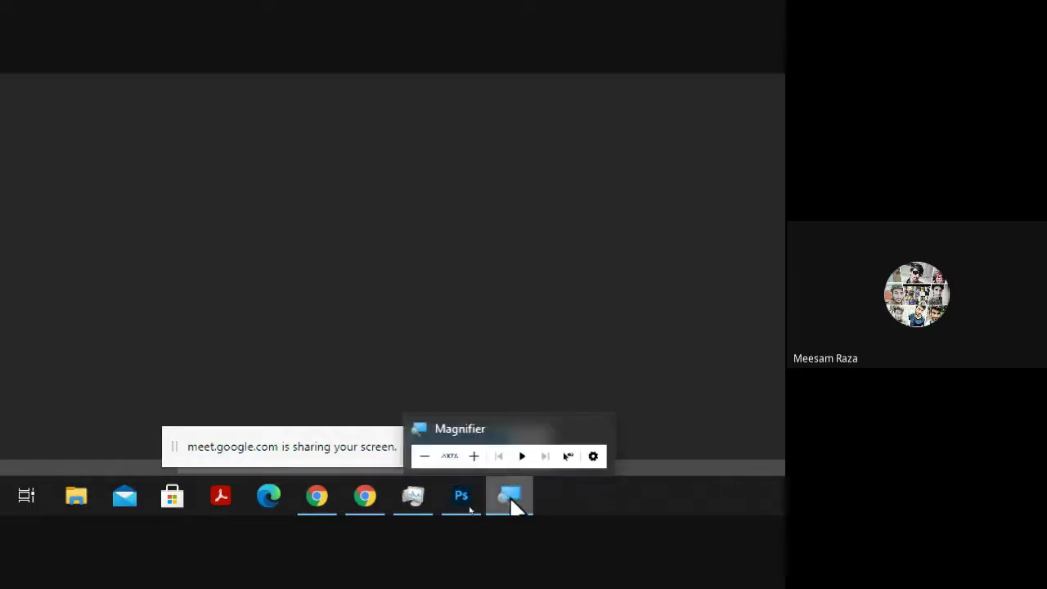
Close the Magnifier and bring the banana canvas back into view.
left_click(603, 427)
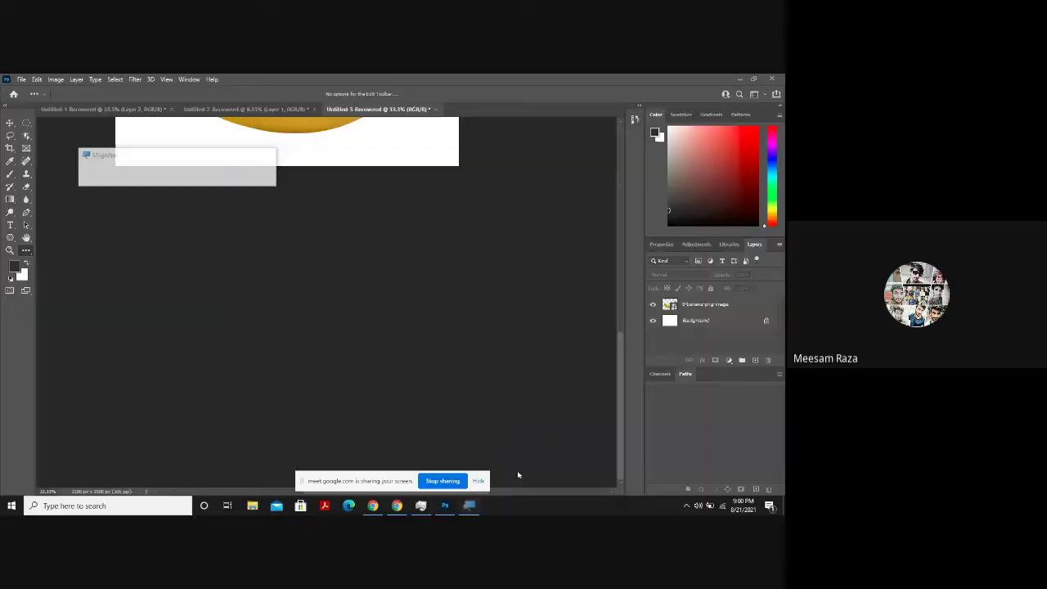
scroll(336, 323, "up", 3)
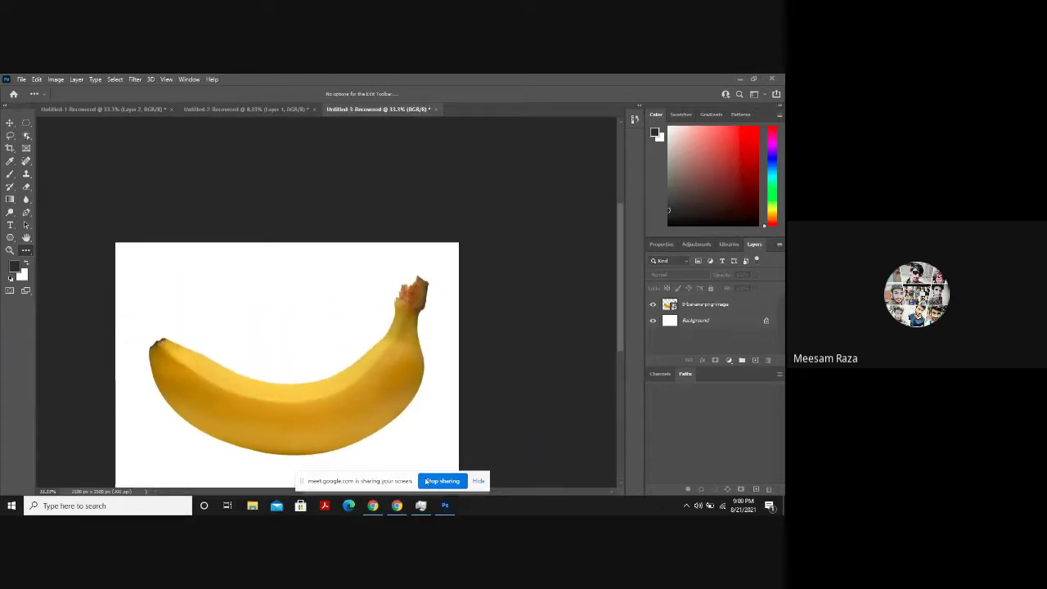
Switch to Chrome and search the FreePNGimg site for mango.
left_click(373, 506)
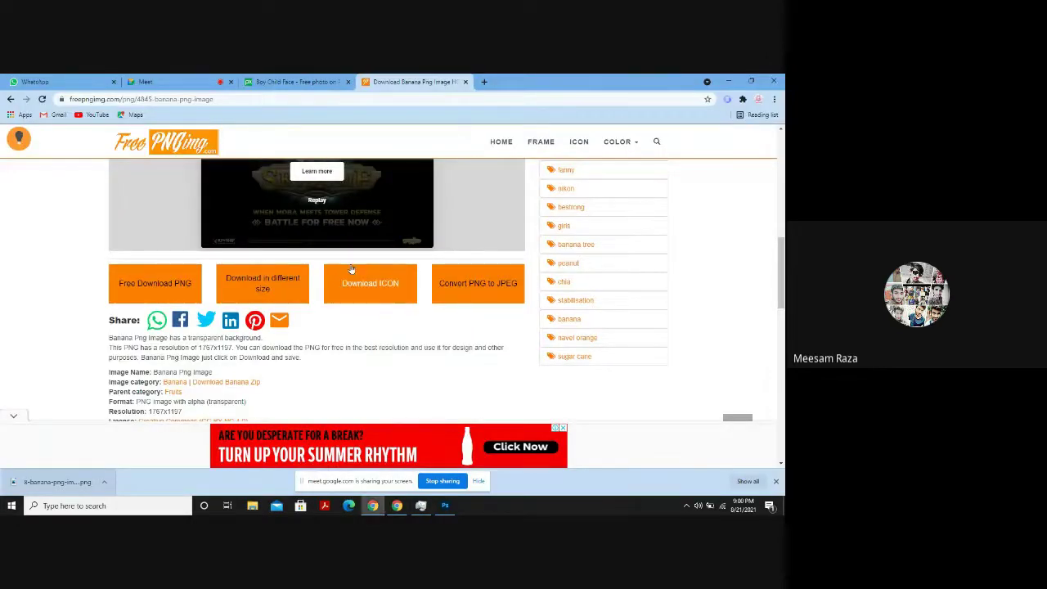
scroll(445, 139, "up", 5)
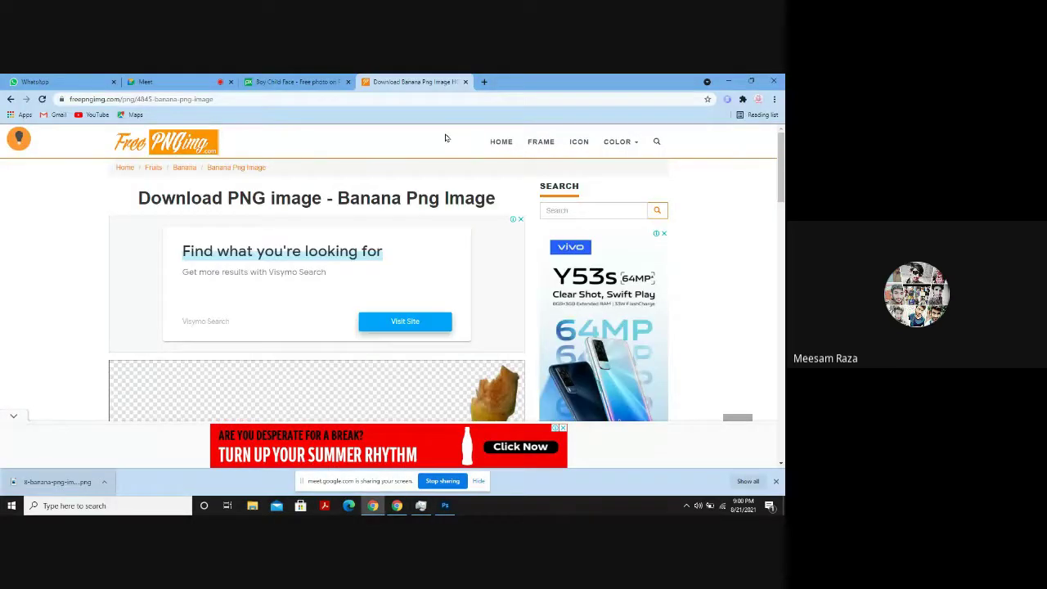
left_click(558, 213)
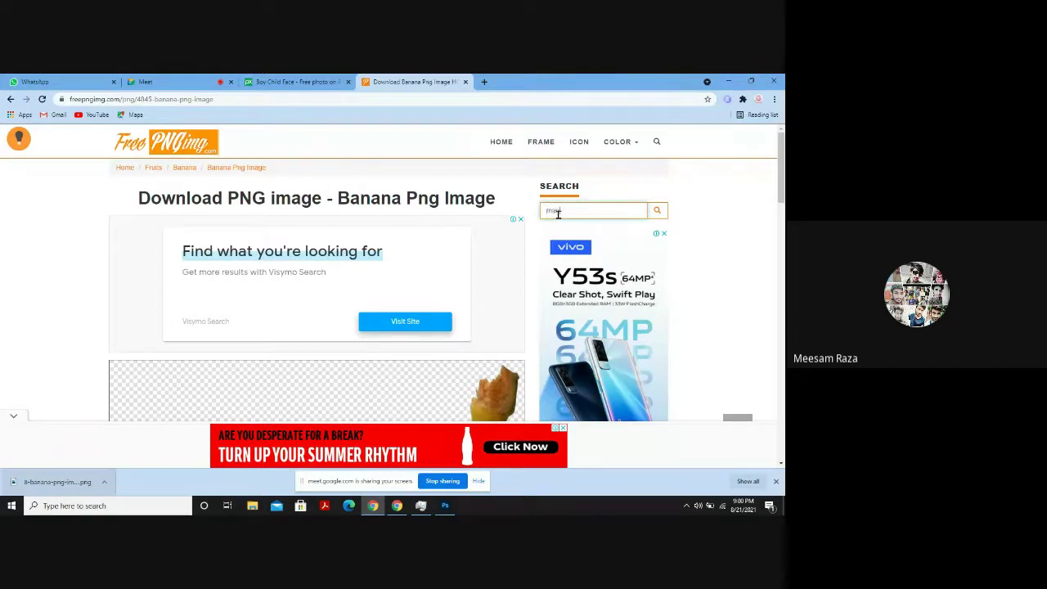
key("Return")
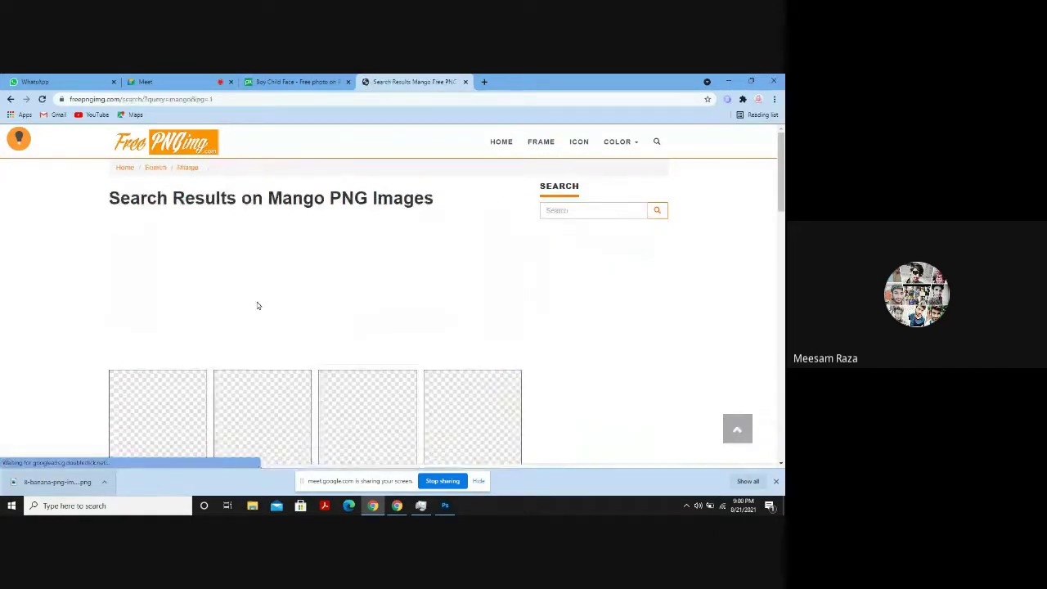
Look through the fruit image results and open the Vector Black Grapes Download HQ image page.
scroll(257, 303, "down", 1)
scroll(256, 306, "down", 2)
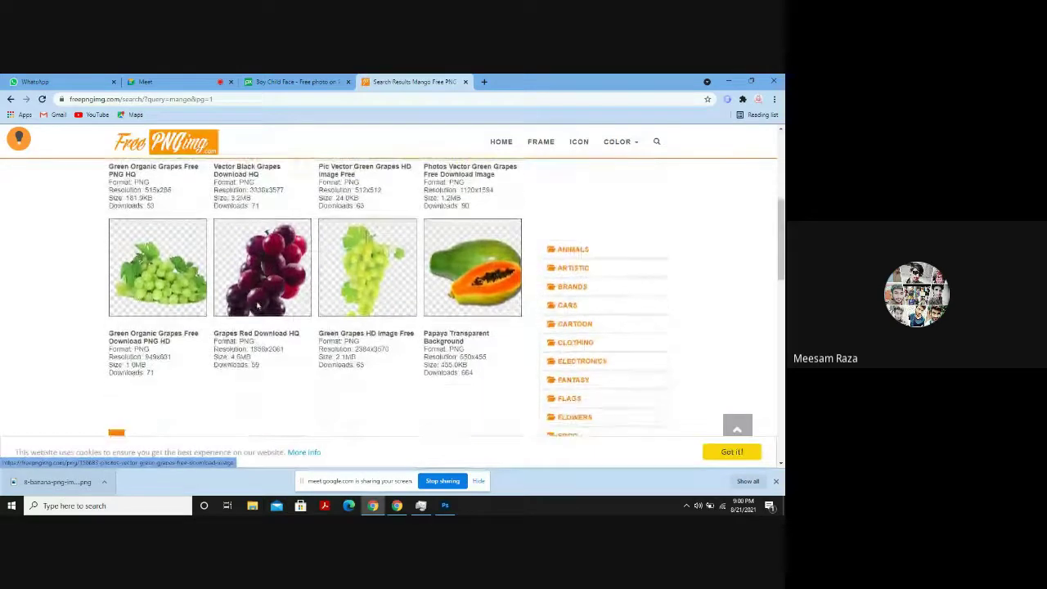
scroll(257, 304, "down", 2)
scroll(270, 270, "up", 4)
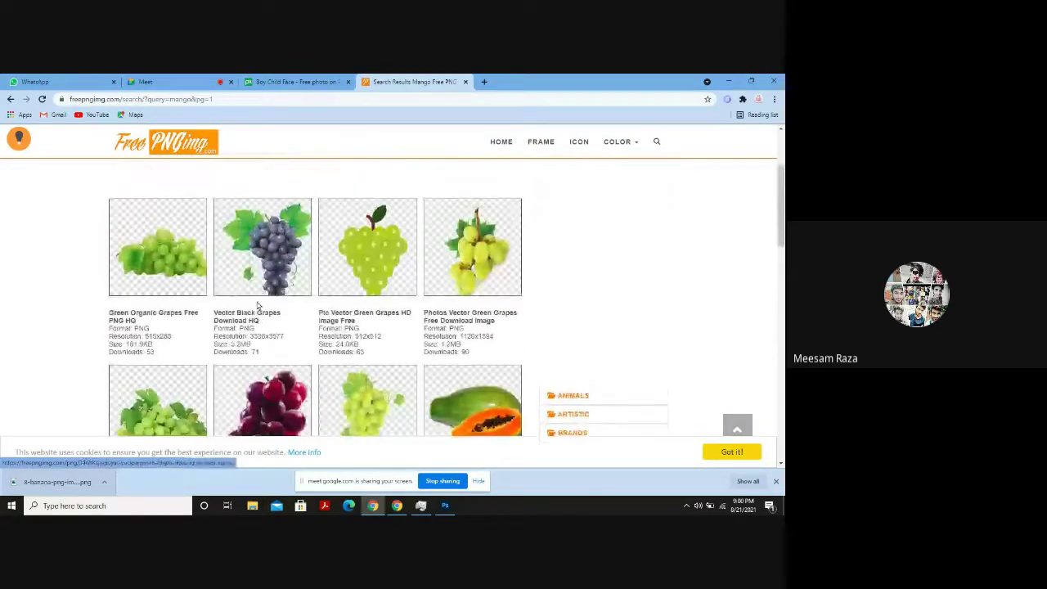
left_click(277, 252)
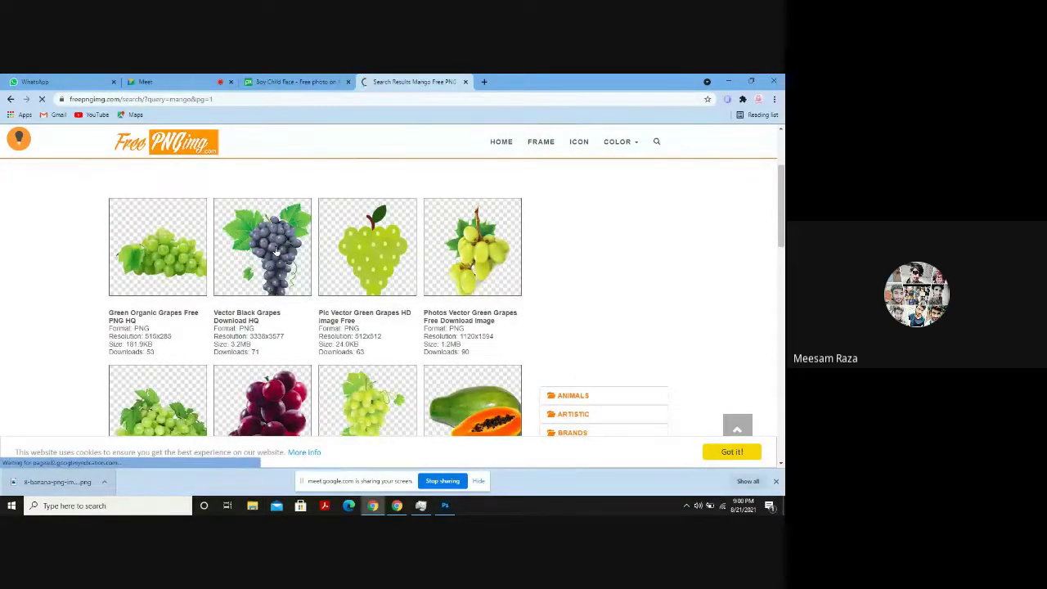
Download the Vector Black Grapes PNG in its original size, dismissing the Facebook login pop-up.
scroll(277, 251, "down", 1)
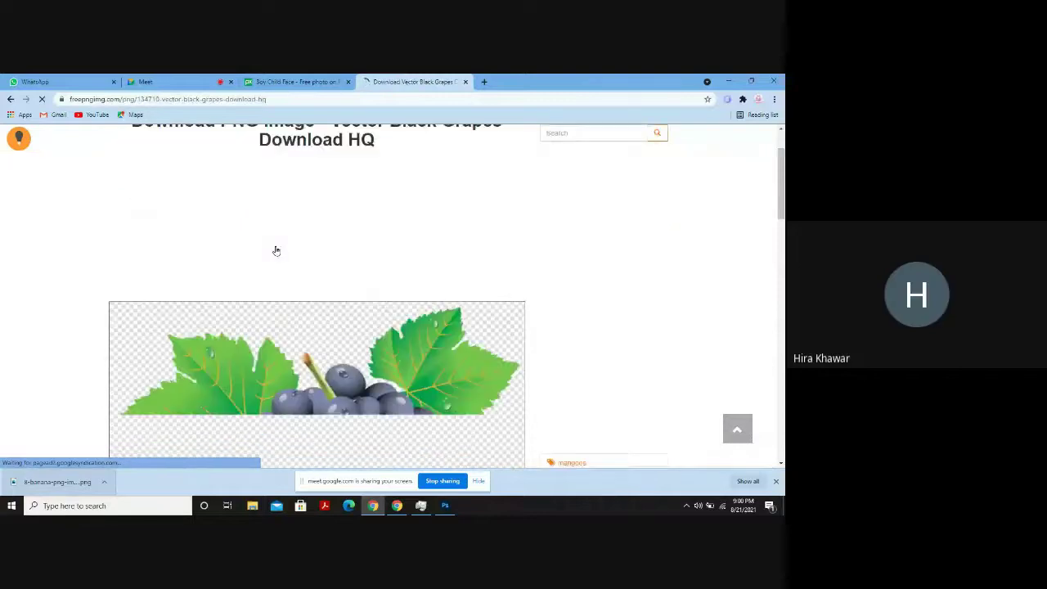
scroll(277, 251, "down", 2)
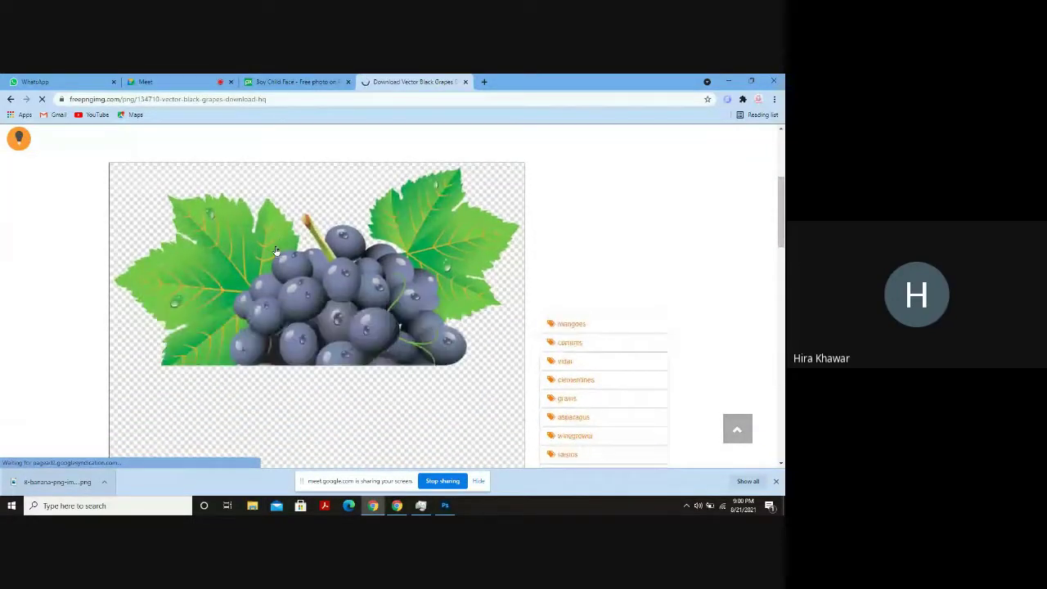
scroll(276, 252, "down", 2)
scroll(276, 251, "down", 2)
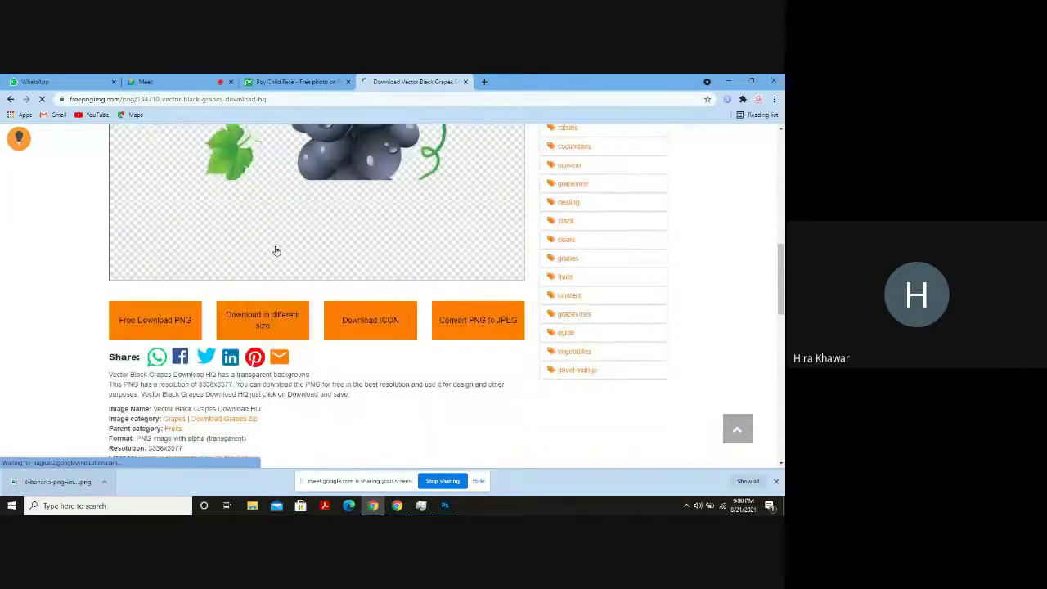
left_click(176, 328)
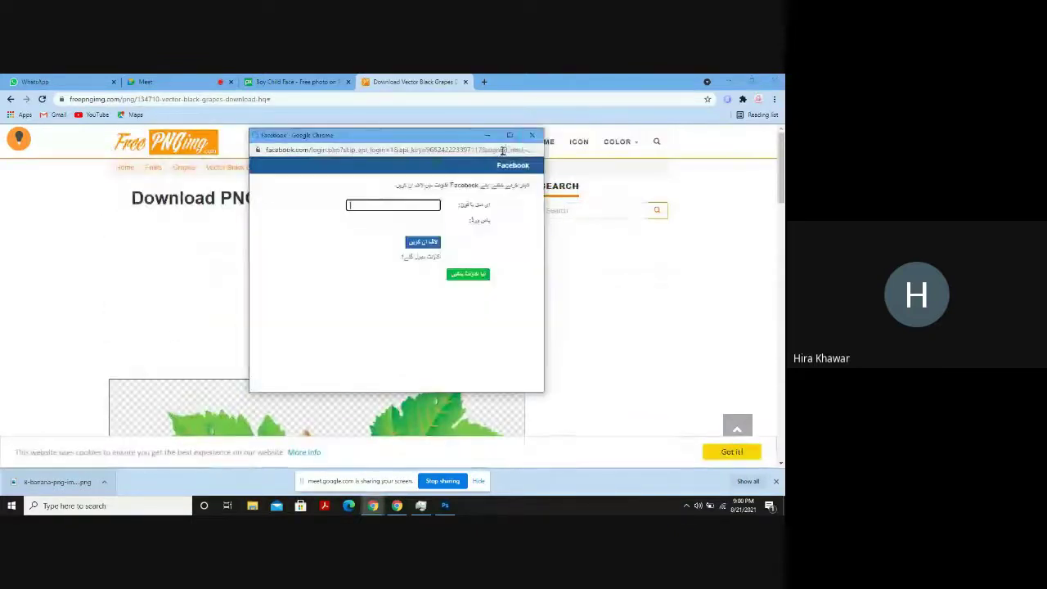
left_click(533, 134)
scroll(310, 295, "down", 5)
scroll(311, 296, "down", 2)
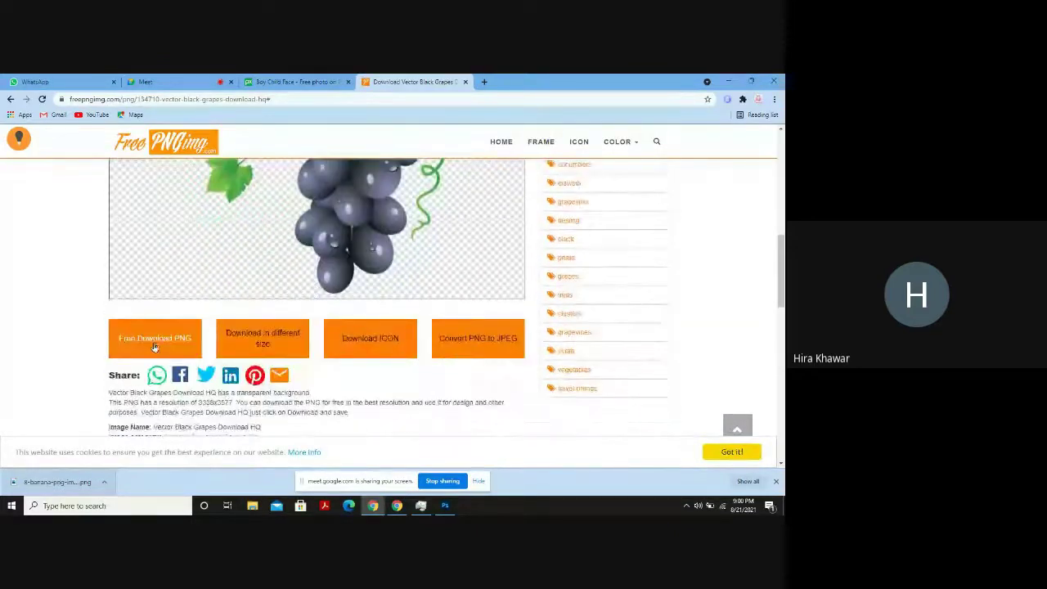
left_click(152, 344)
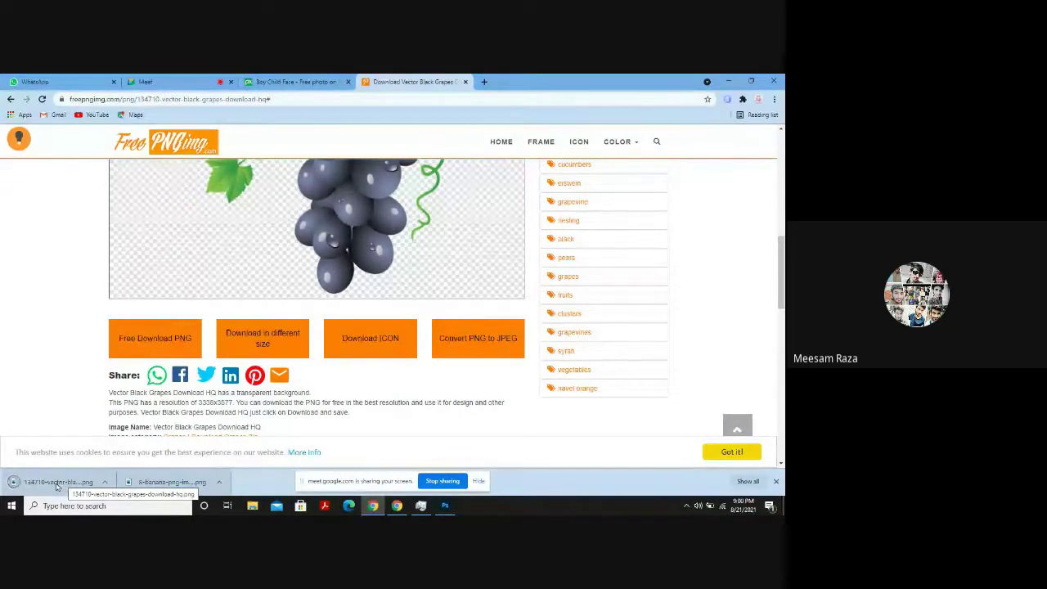
Place the downloaded black grapes PNG over the banana in Photoshop and accept the Customize Toolbar dialog without changes.
left_click_drag(58, 488, 282, 288)
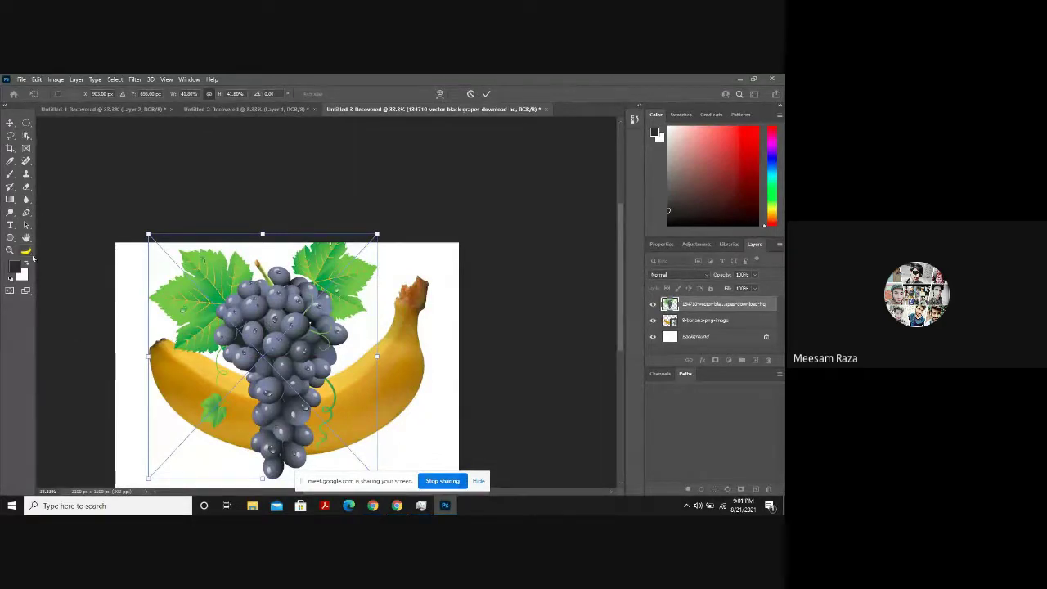
left_click(27, 250)
left_click(52, 252)
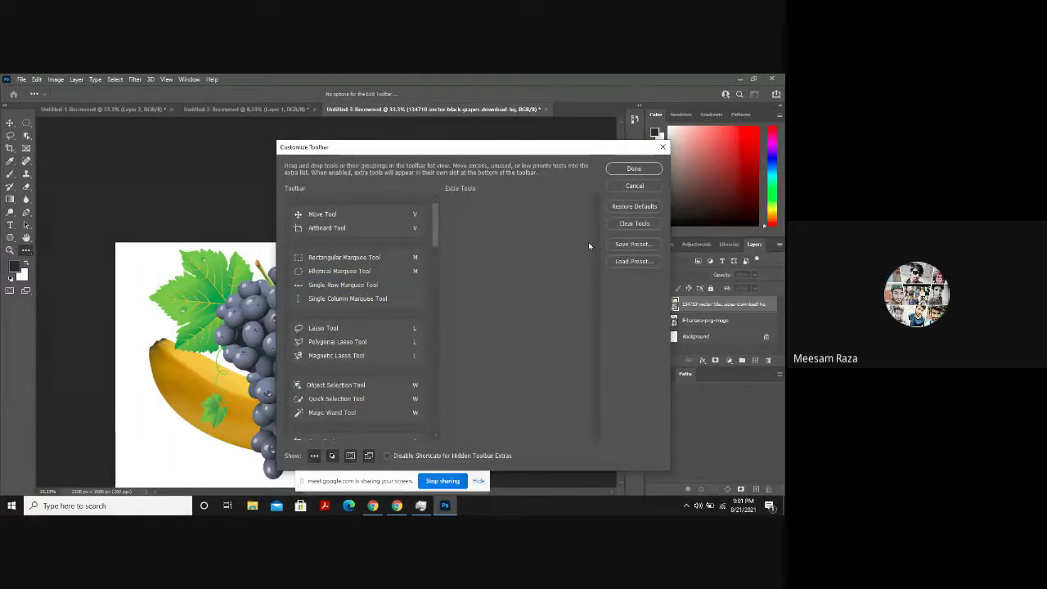
left_click(635, 168)
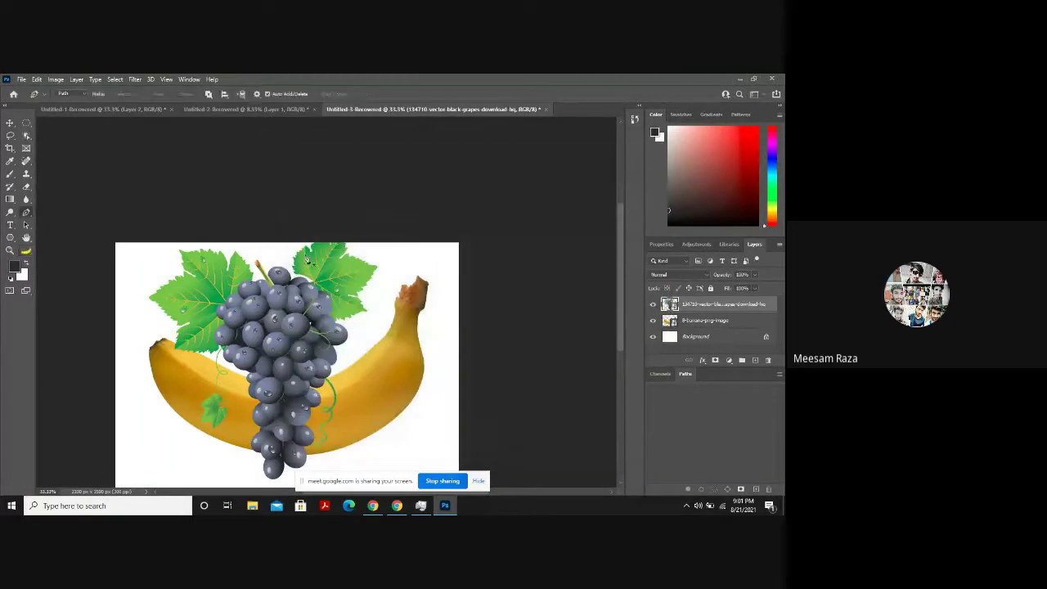
Delete the banana image layer and select the grapes image with the Move tool.
left_click(221, 380)
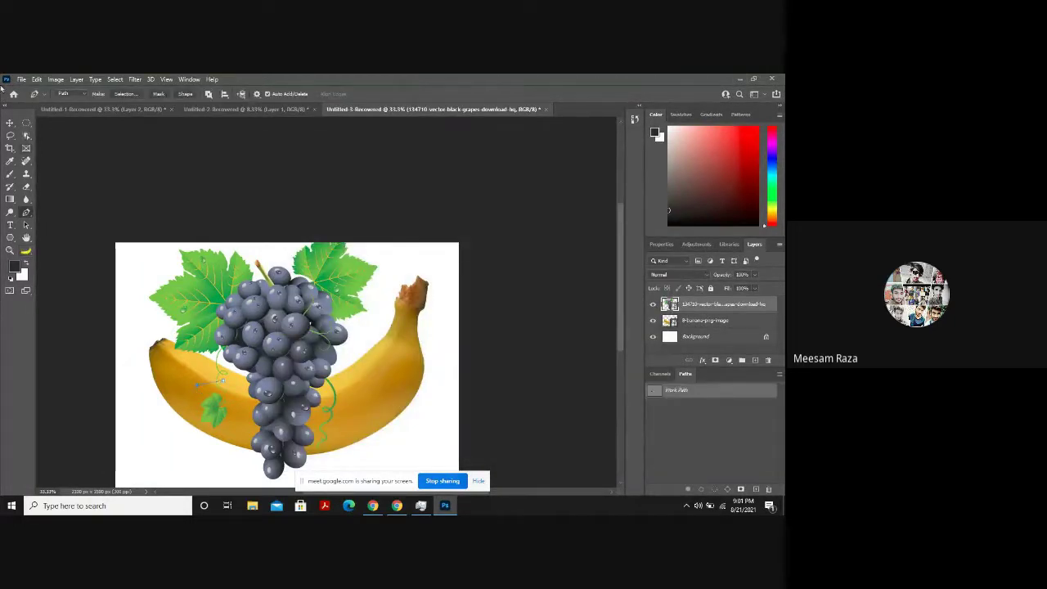
left_click(11, 123)
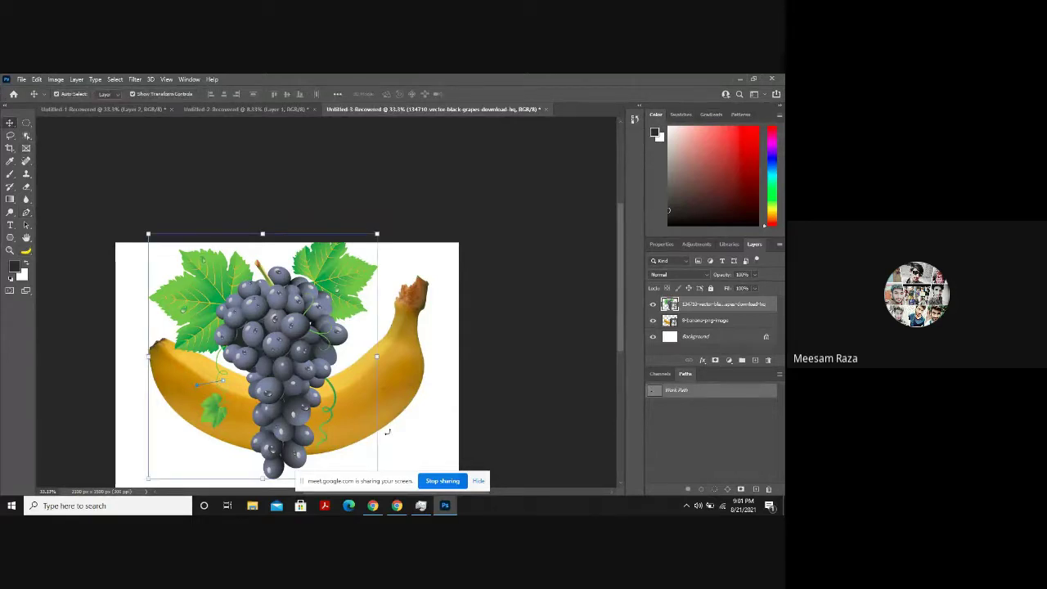
left_click(408, 354)
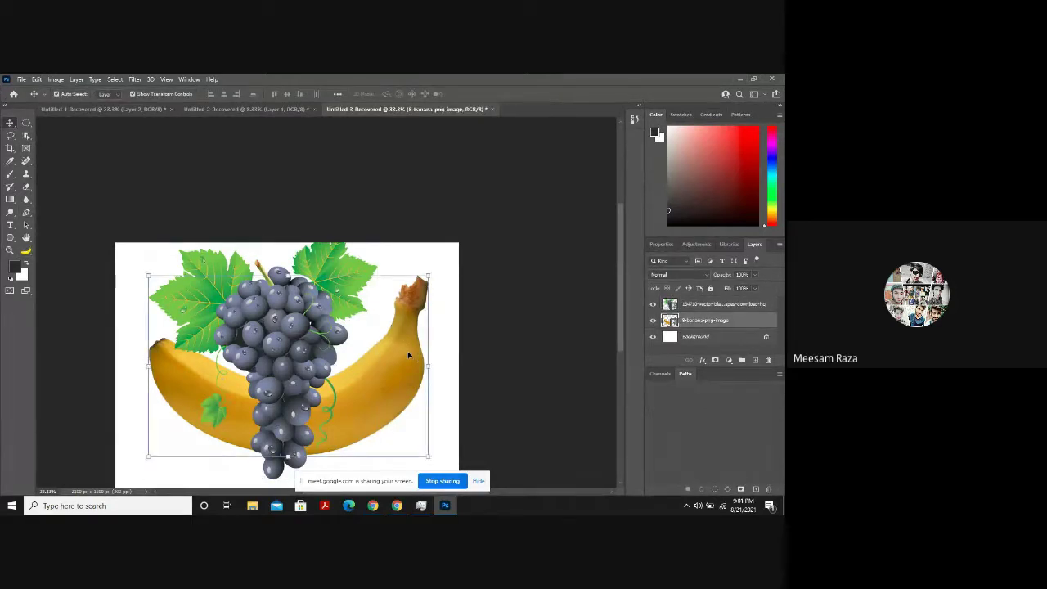
key("Delete")
left_click(300, 341)
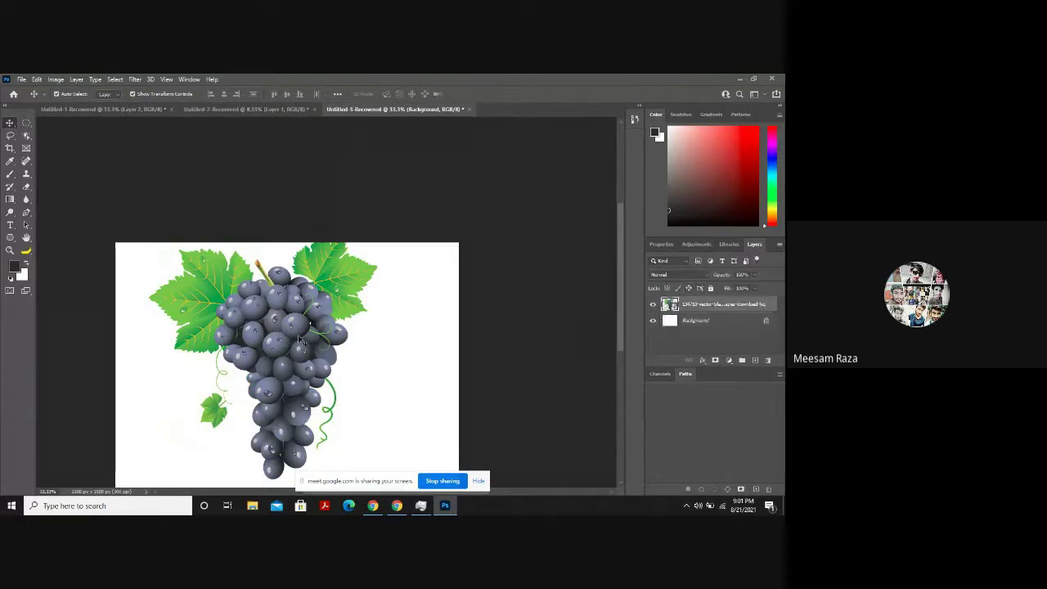
Reopen the Customize Toolbar dialog with only the grapes image on the canvas and accept it without changes.
left_click(28, 251)
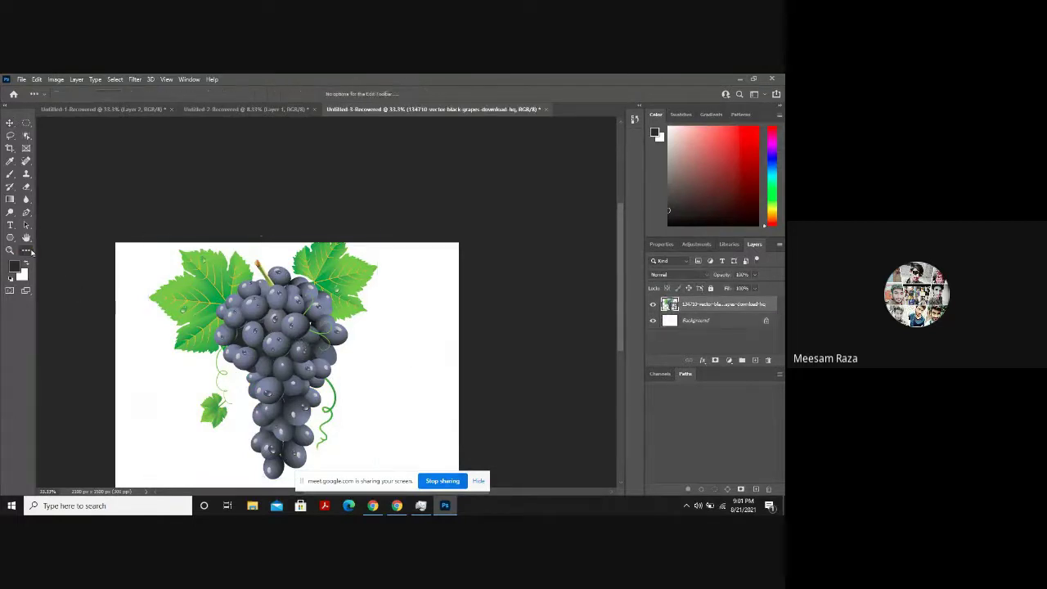
left_click(29, 253)
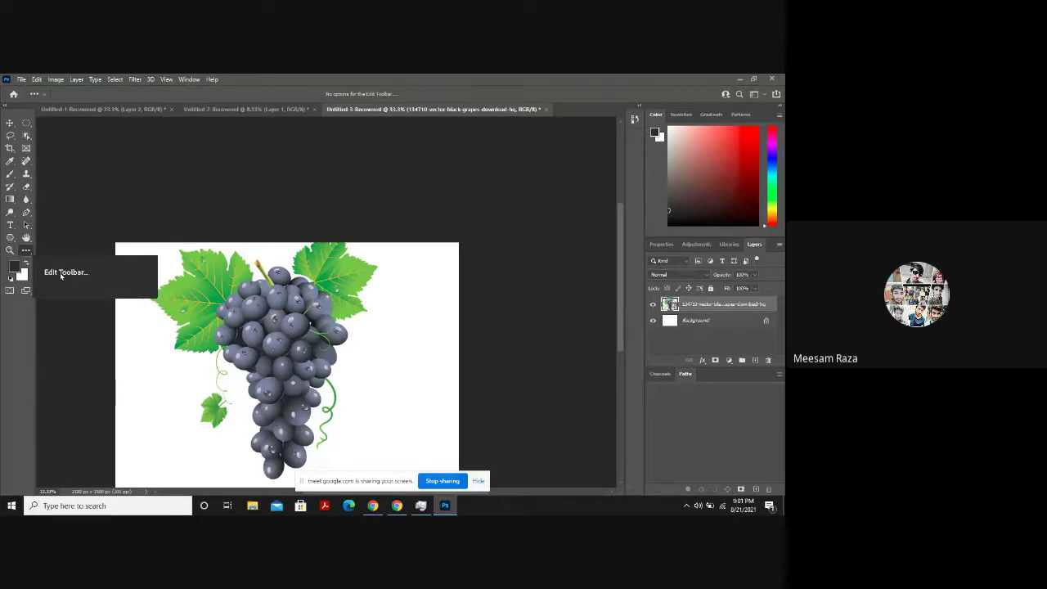
key("Escape")
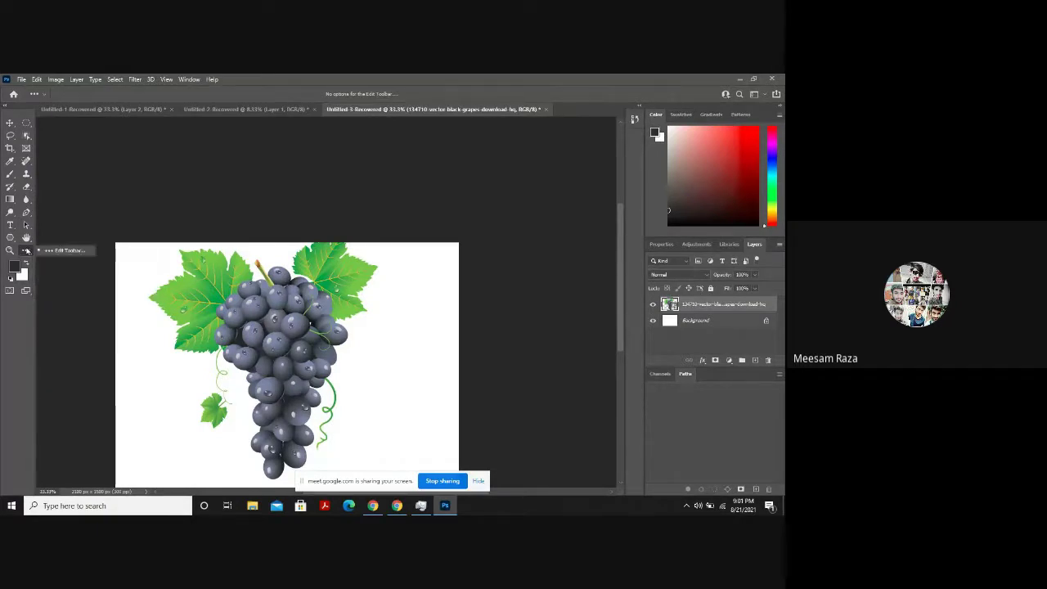
left_click(42, 252)
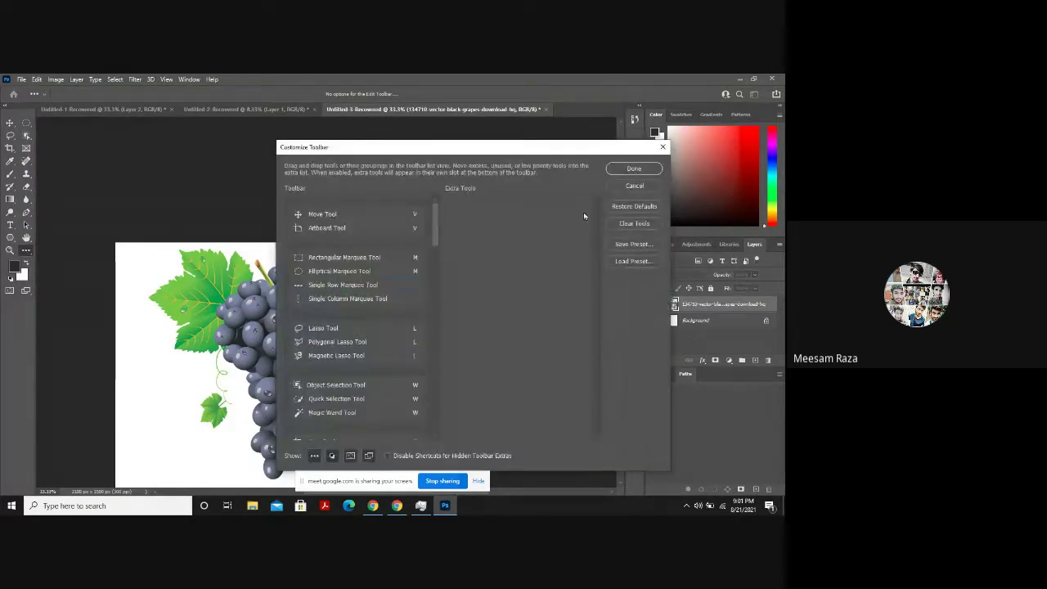
left_click(633, 168)
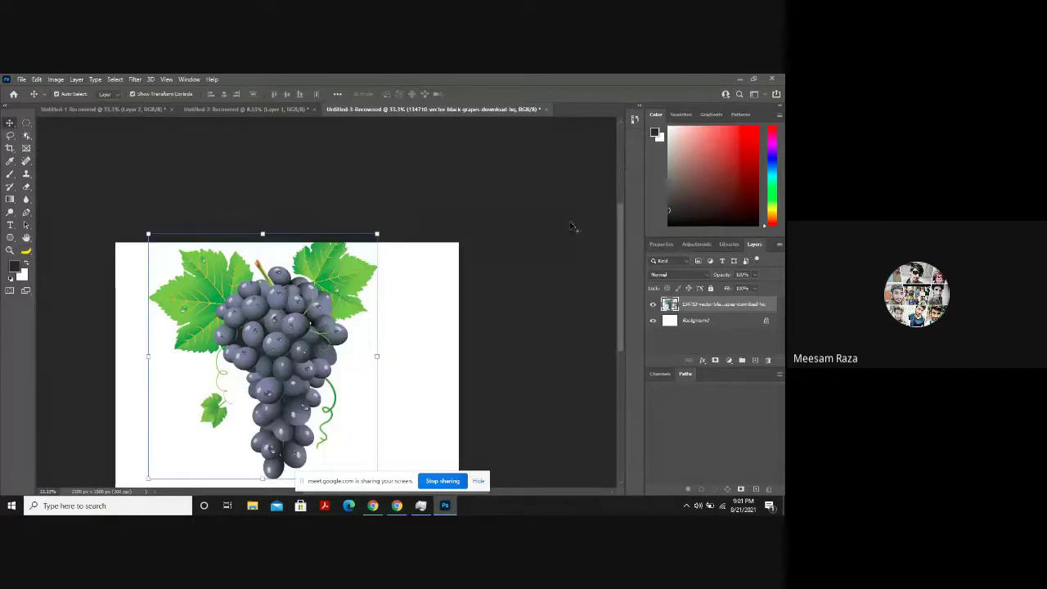
Shift the grapes image slightly down to the canvas edges and delete its layer.
scroll(353, 367, "down", 2)
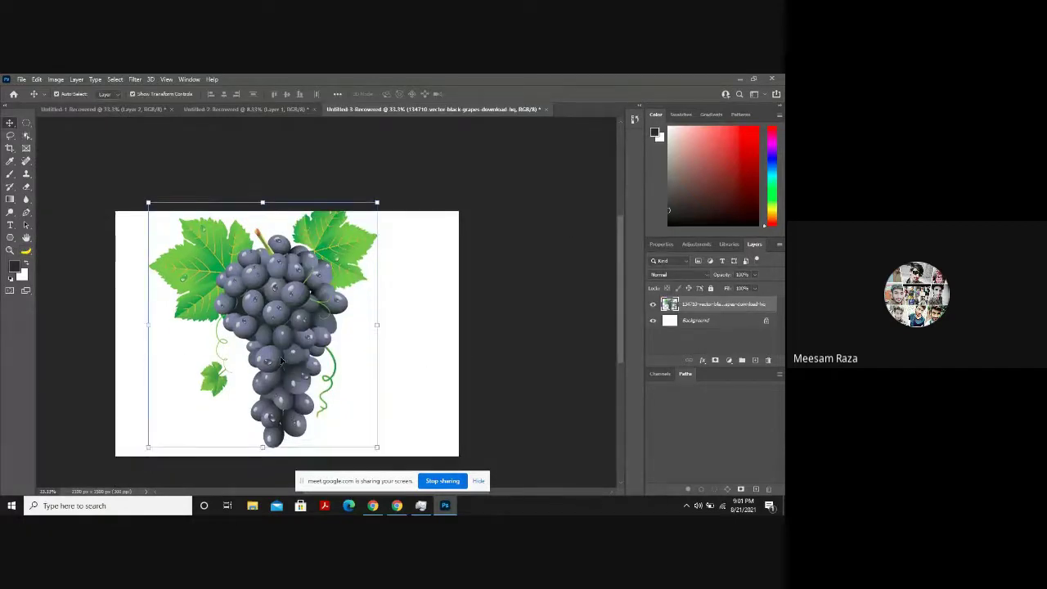
left_click_drag(301, 337, 303, 344)
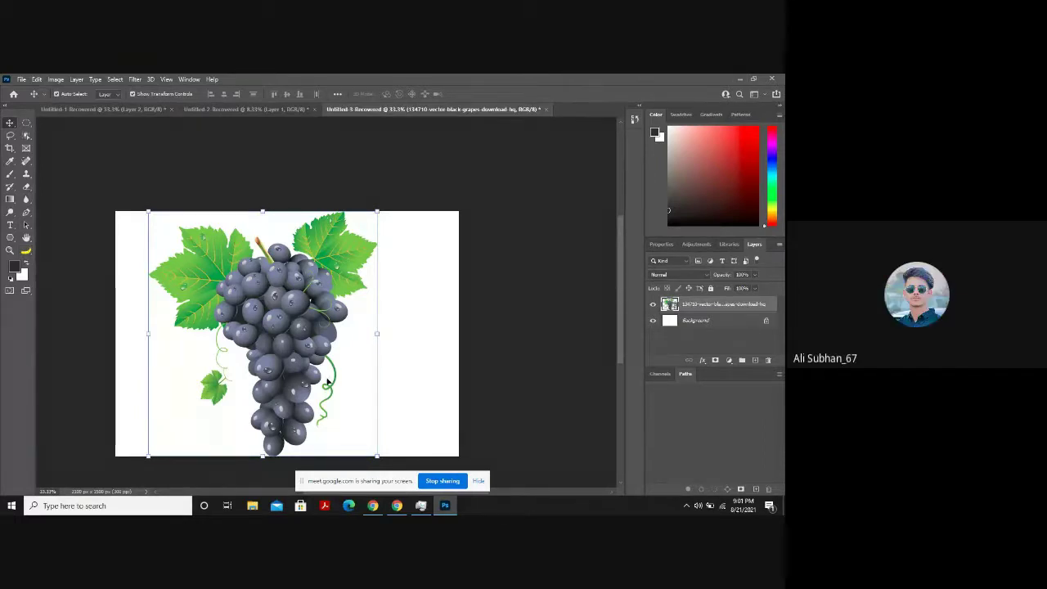
key("Delete")
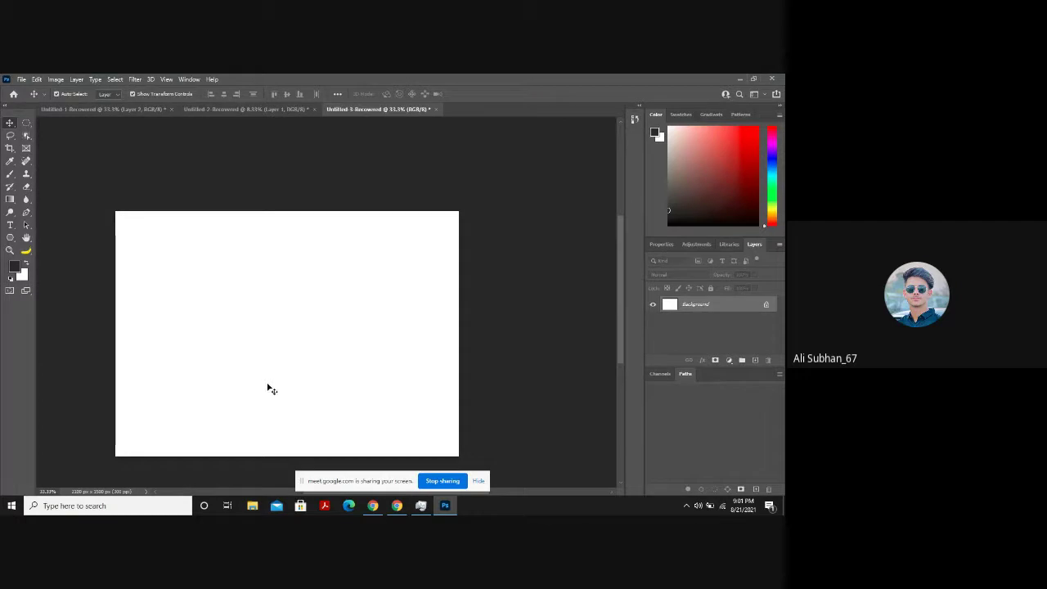
Check how the Edit Toolbar symbol changes when switching between it, the Hand tool and the Path Selection tool.
left_click(26, 250)
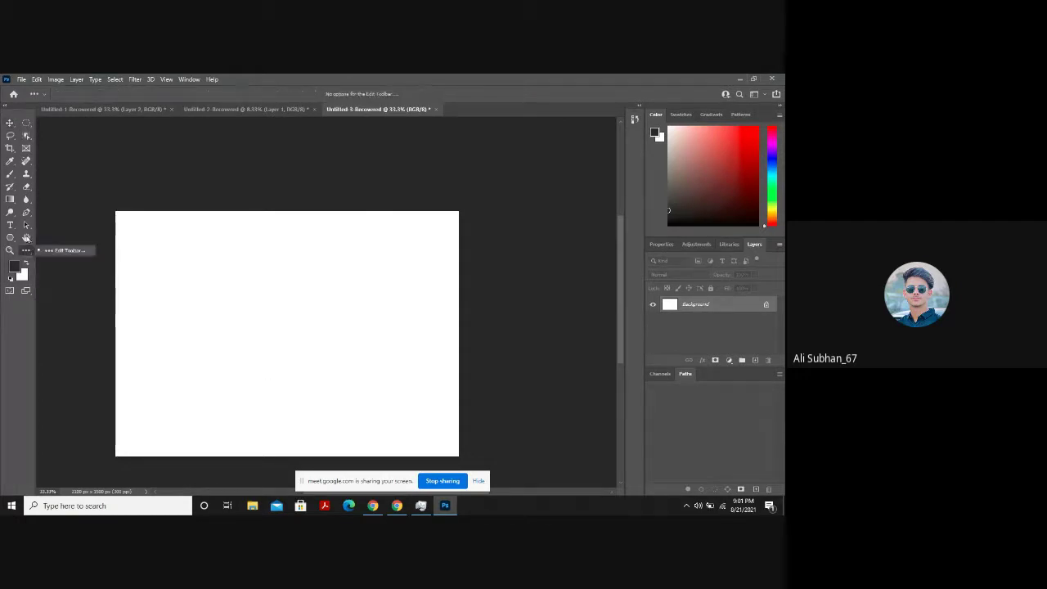
left_click(26, 239)
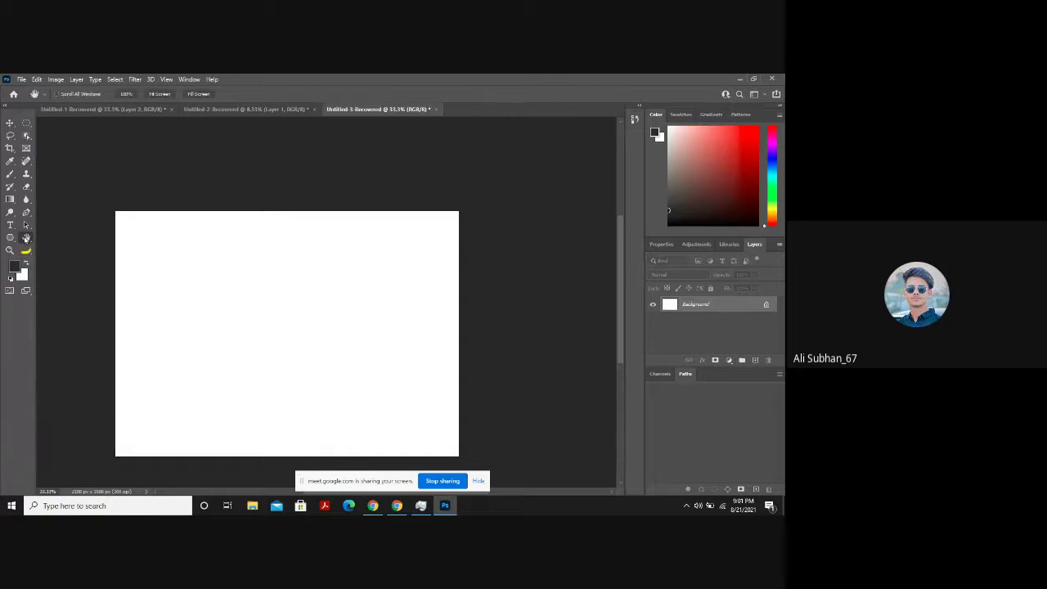
left_click(26, 250)
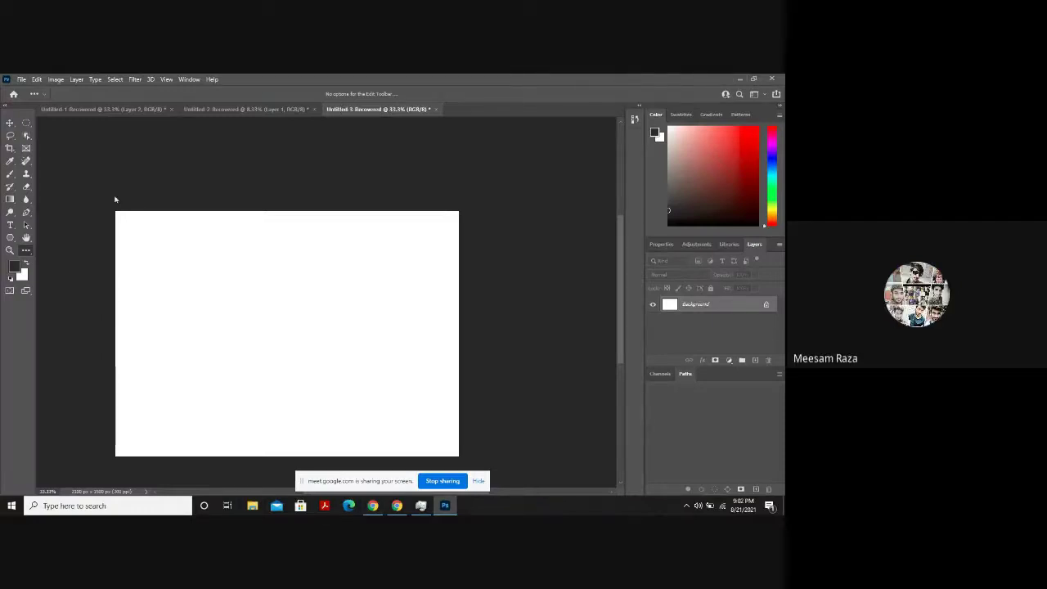
left_click(26, 225)
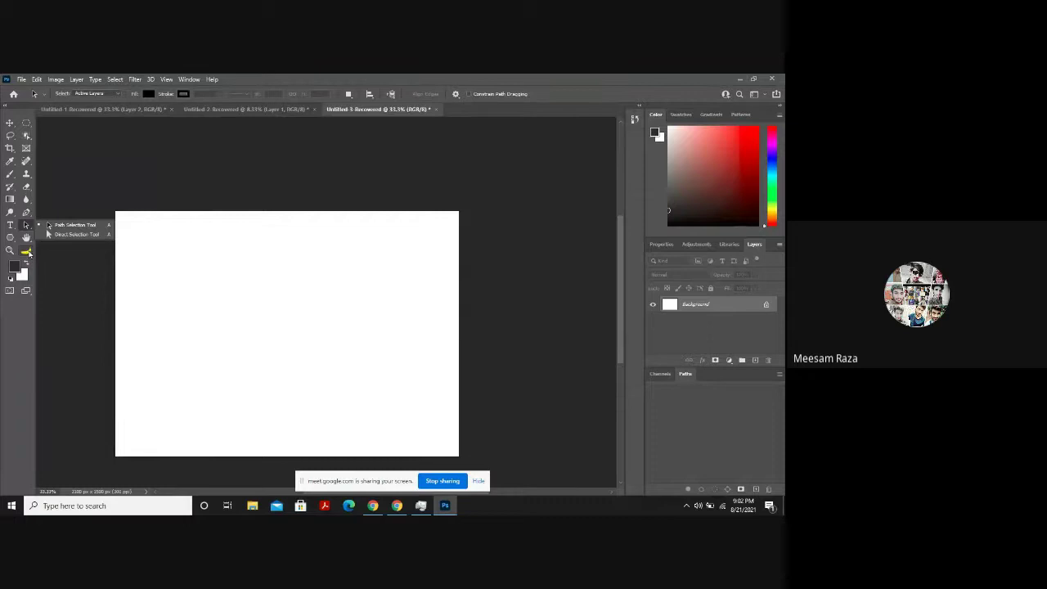
left_click(181, 79)
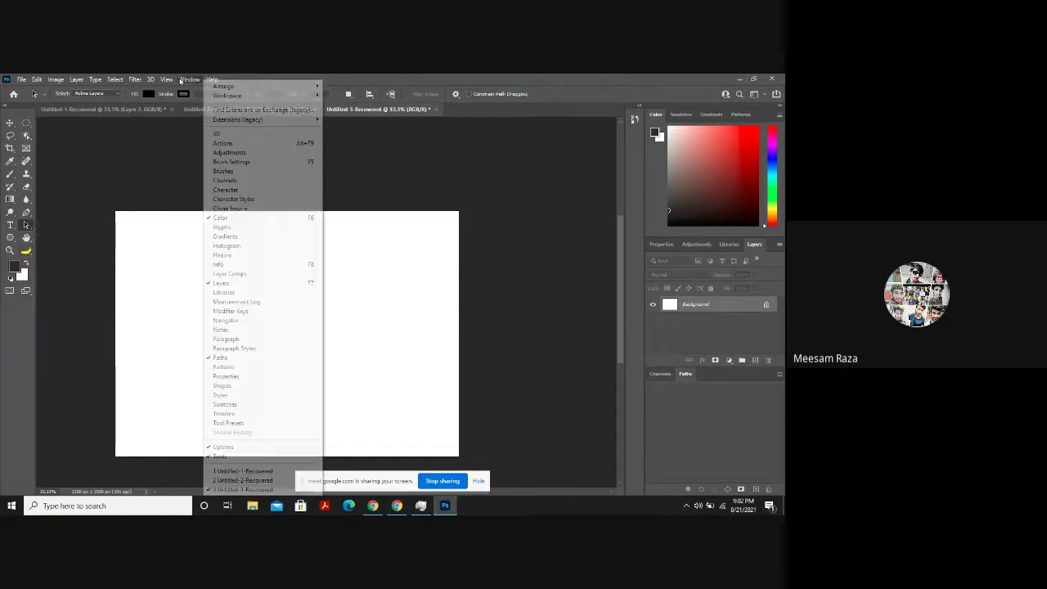
mouse_move(243, 96)
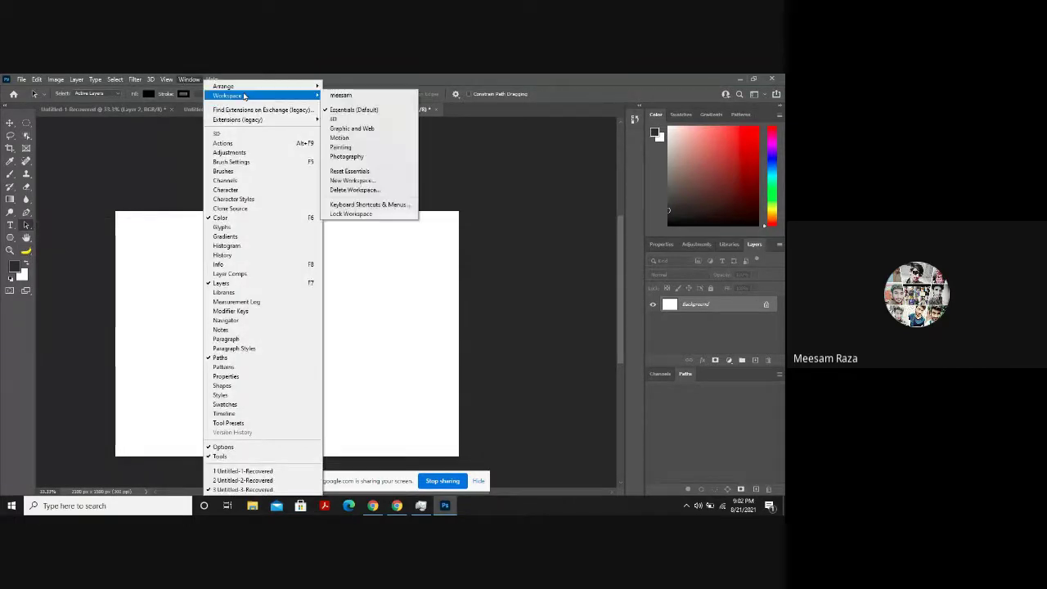
left_click(153, 217)
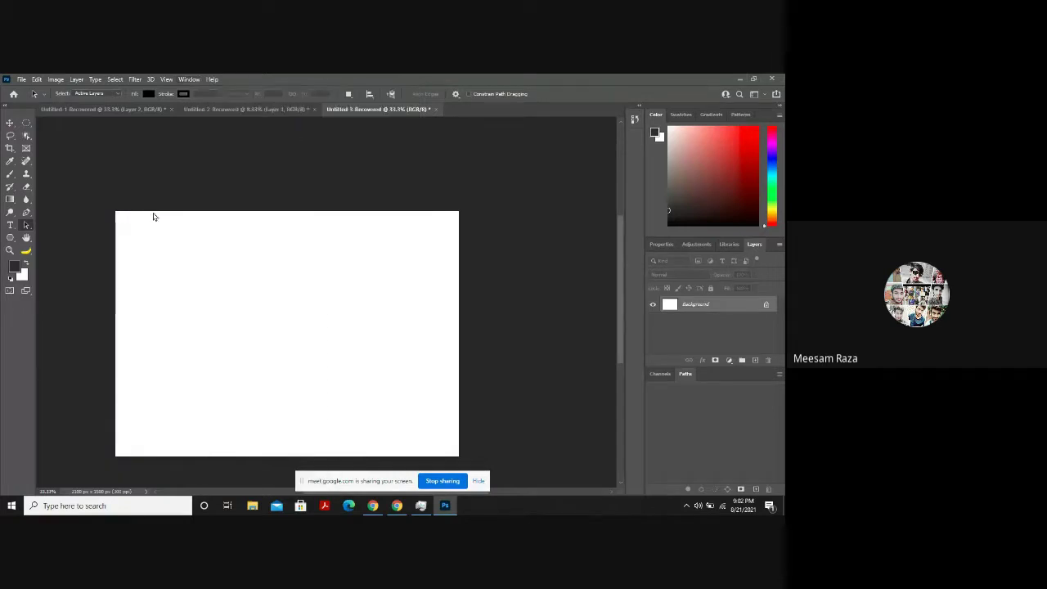
Switch to Chrome and search Pixabay's photos for "old man".
left_click(376, 507)
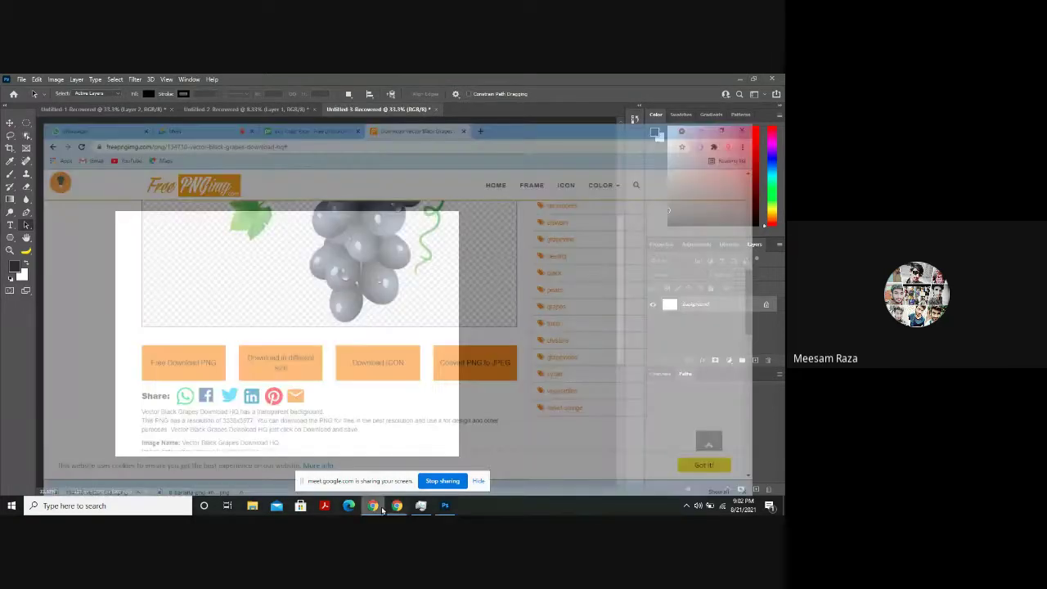
scroll(333, 374, "up", 5)
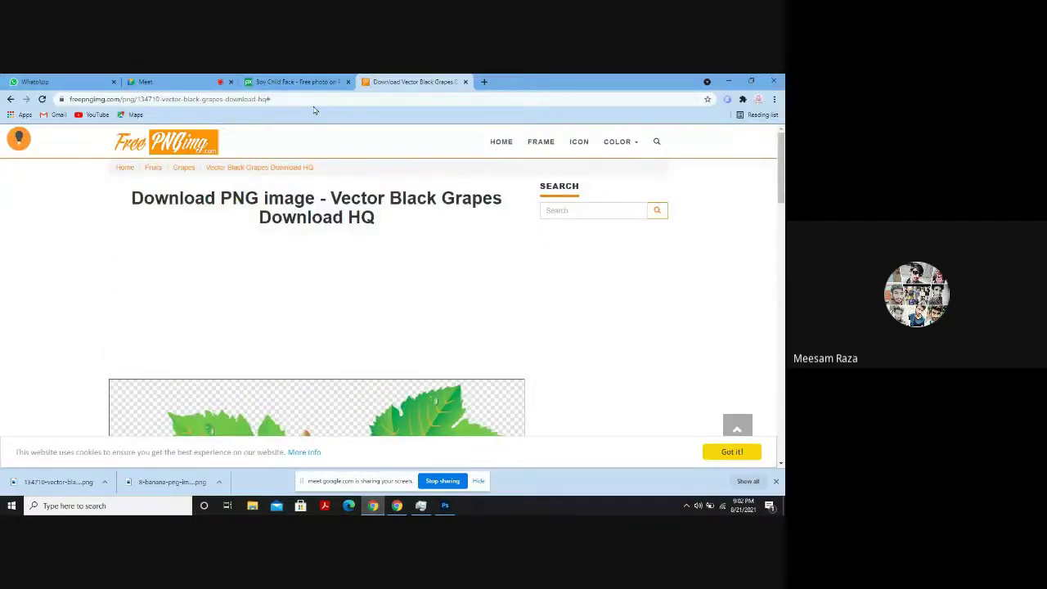
left_click(295, 81)
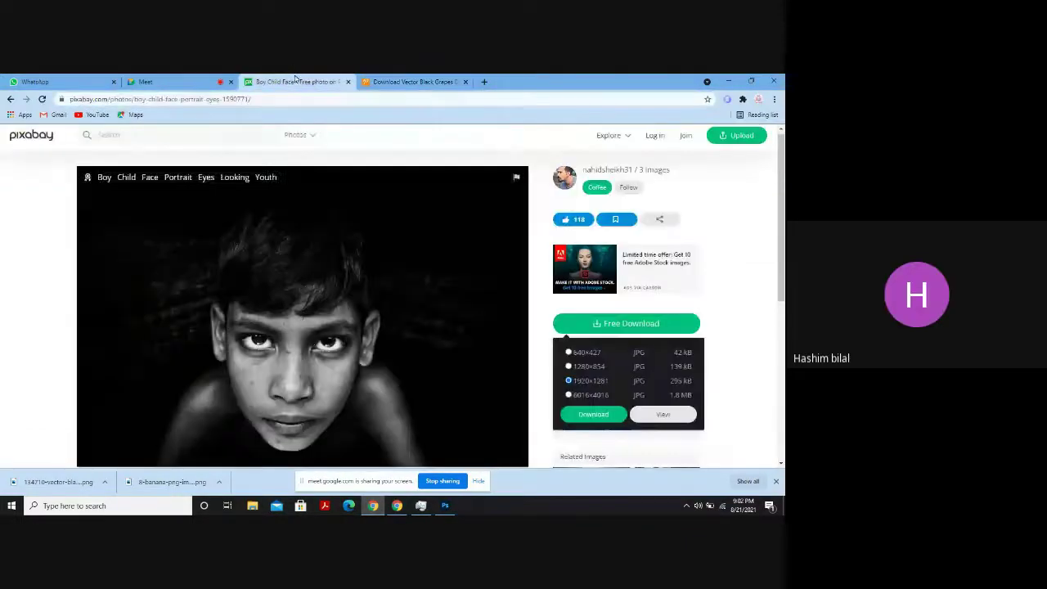
left_click(241, 137)
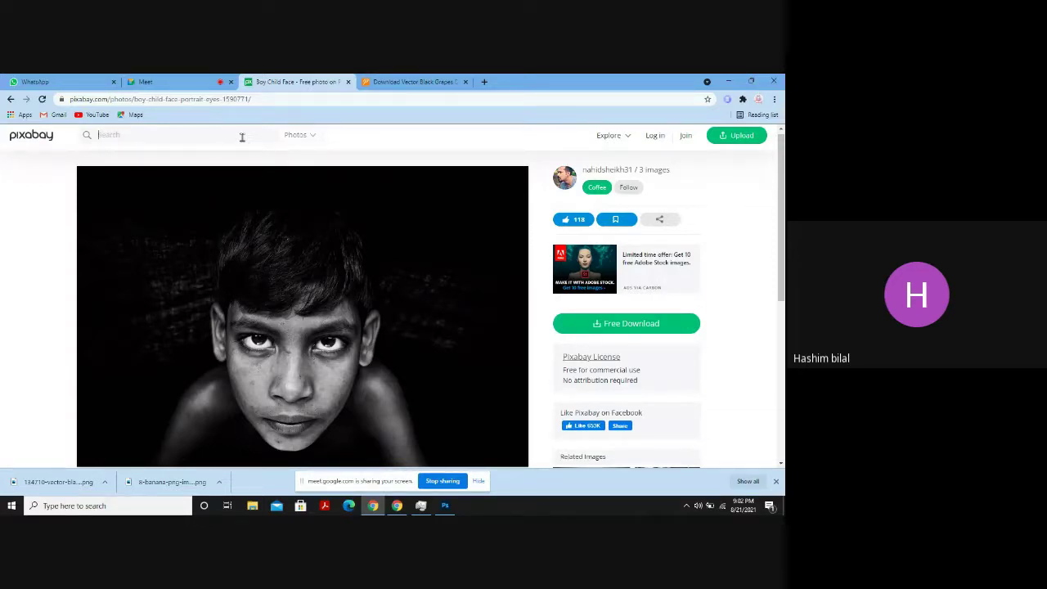
type("old man")
key("Return")
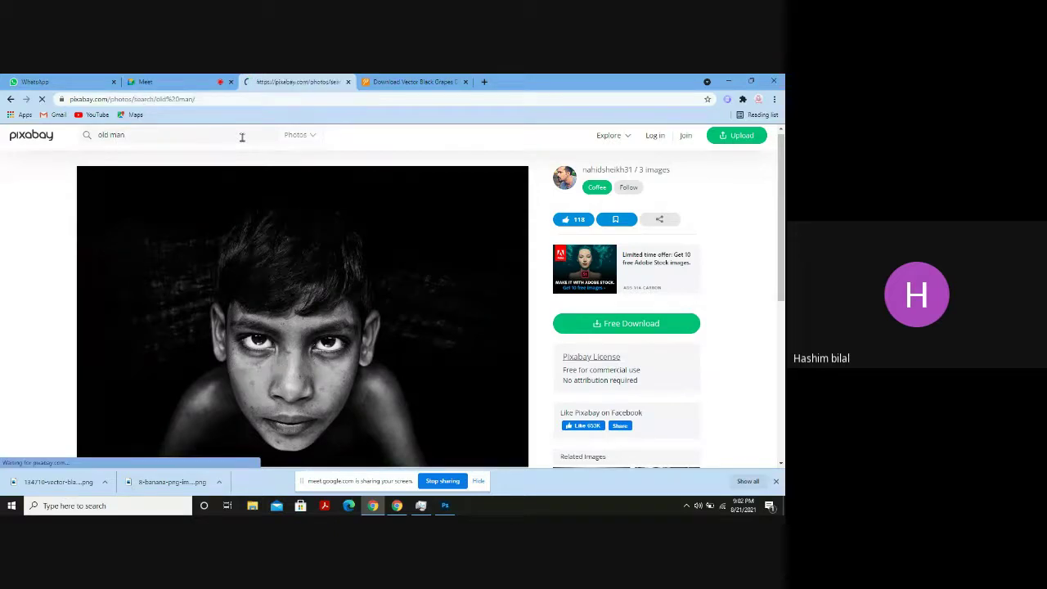
Browse the old man photos, preview the portrait of the white-bearded man with glasses, and return to the results.
scroll(227, 318, "down", 3)
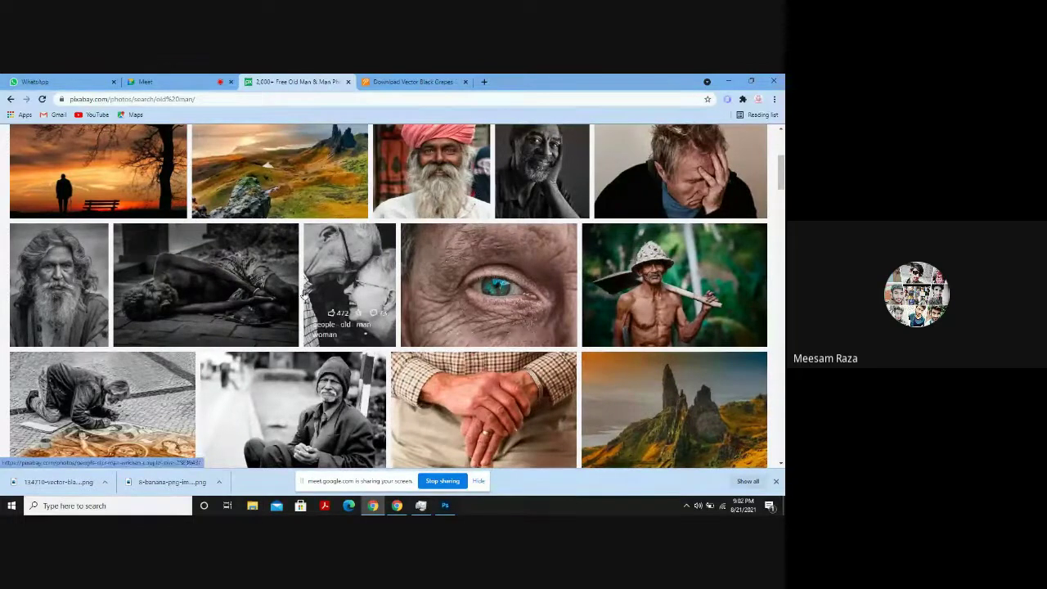
scroll(304, 295, "down", 3)
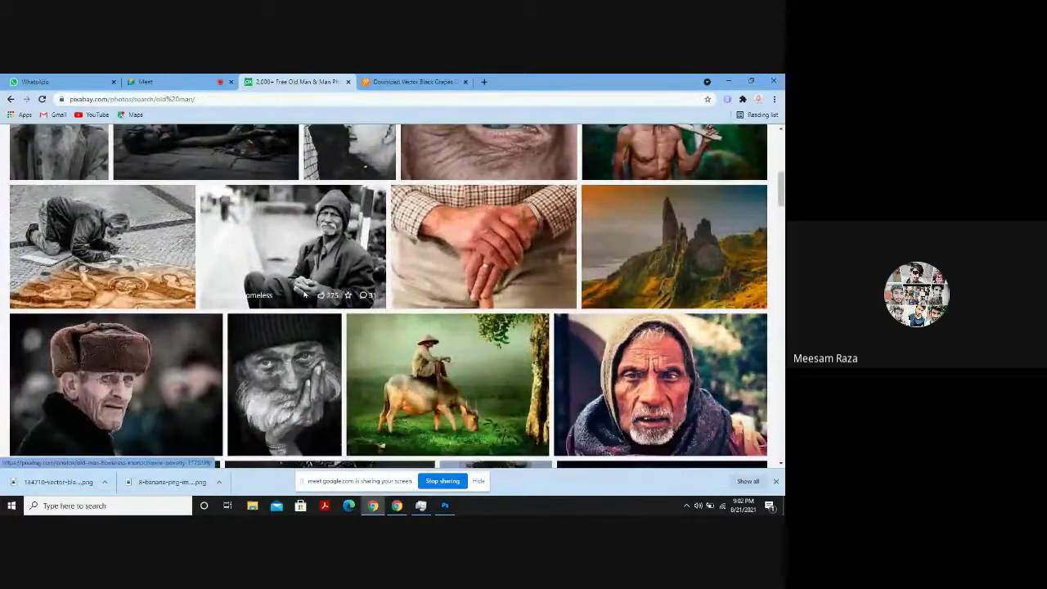
scroll(304, 295, "down", 2)
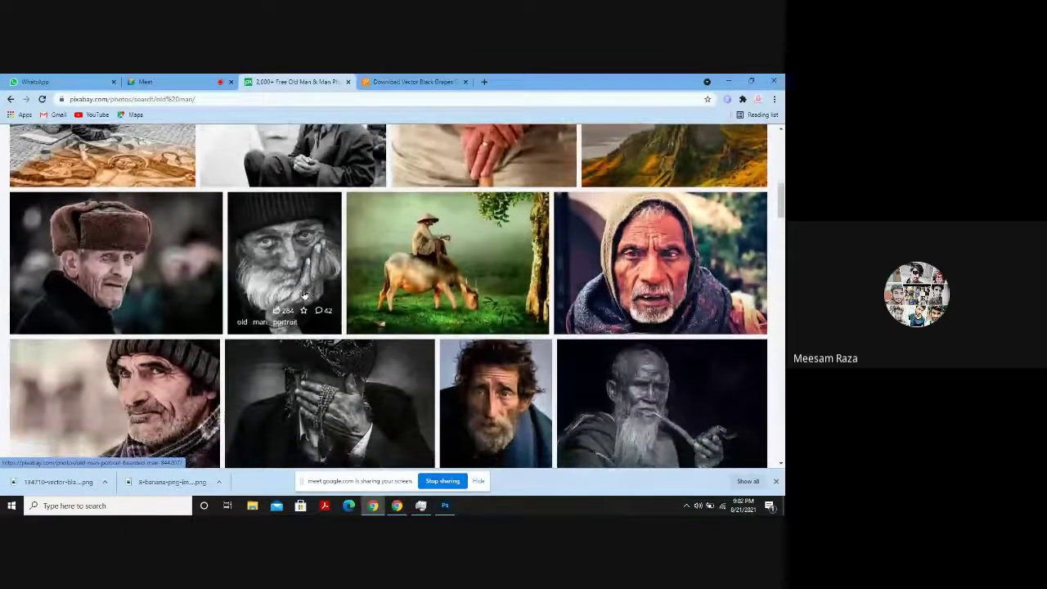
scroll(303, 294, "down", 2)
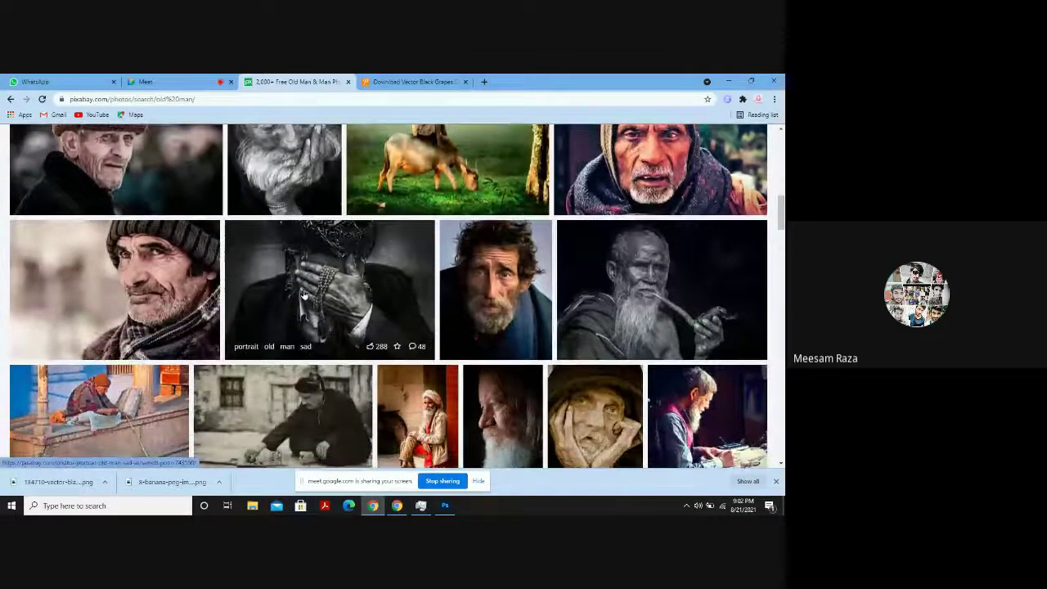
scroll(304, 295, "down", 3)
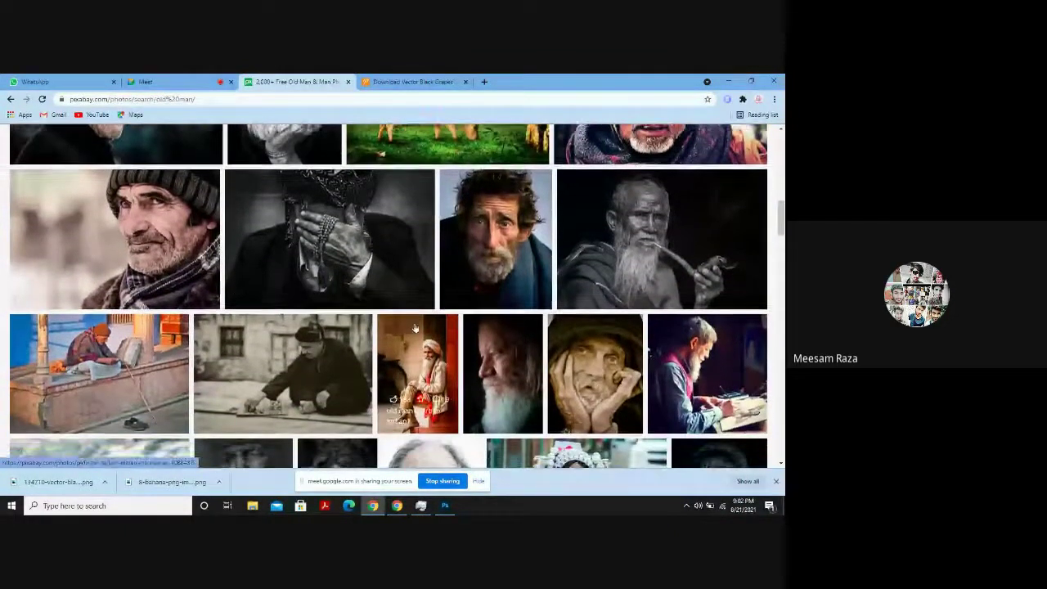
scroll(415, 327, "down", 2)
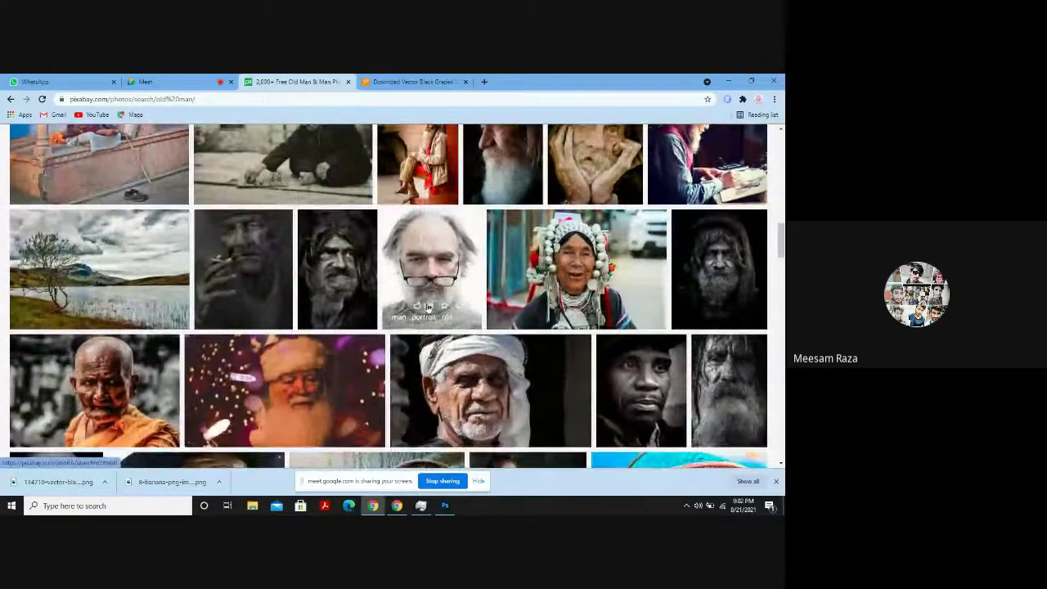
left_click(441, 247)
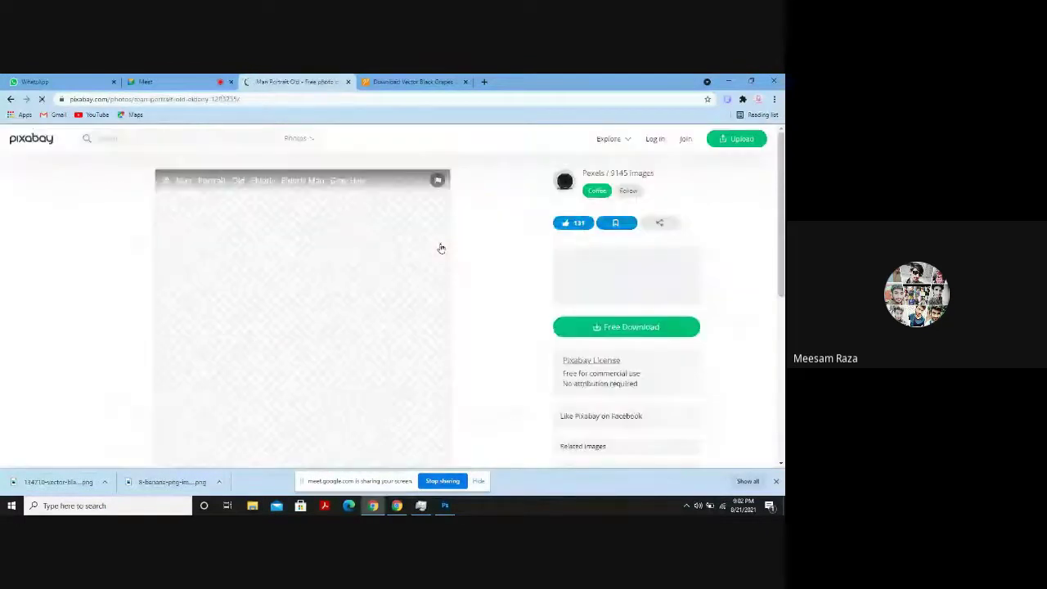
scroll(320, 318, "down", 2)
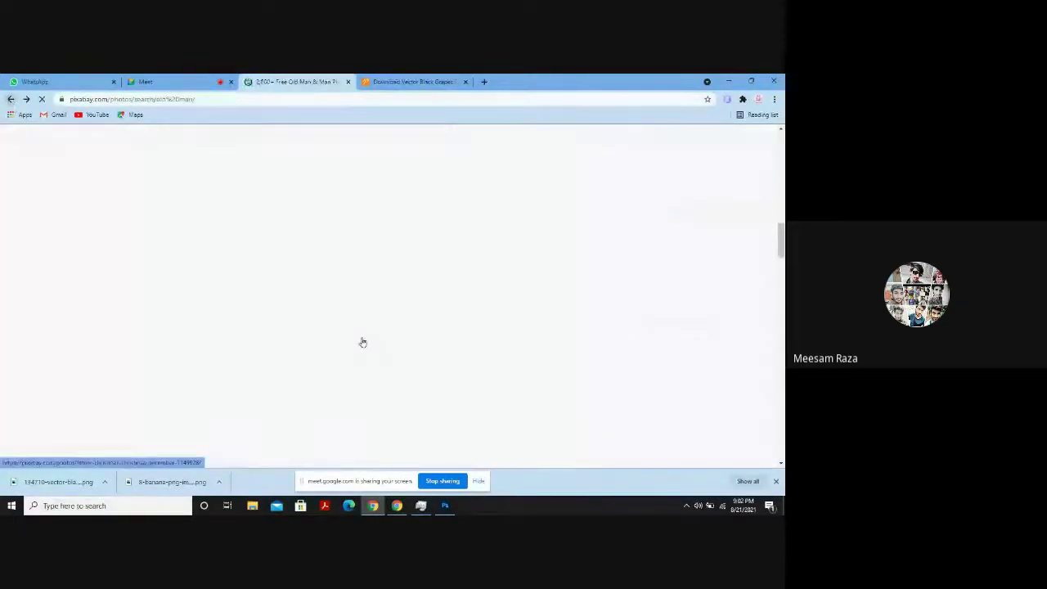
Copy the Pixabay photo of the old man in a red checked headscarf and paste it into the blank Photoshop document.
scroll(362, 343, "down", 2)
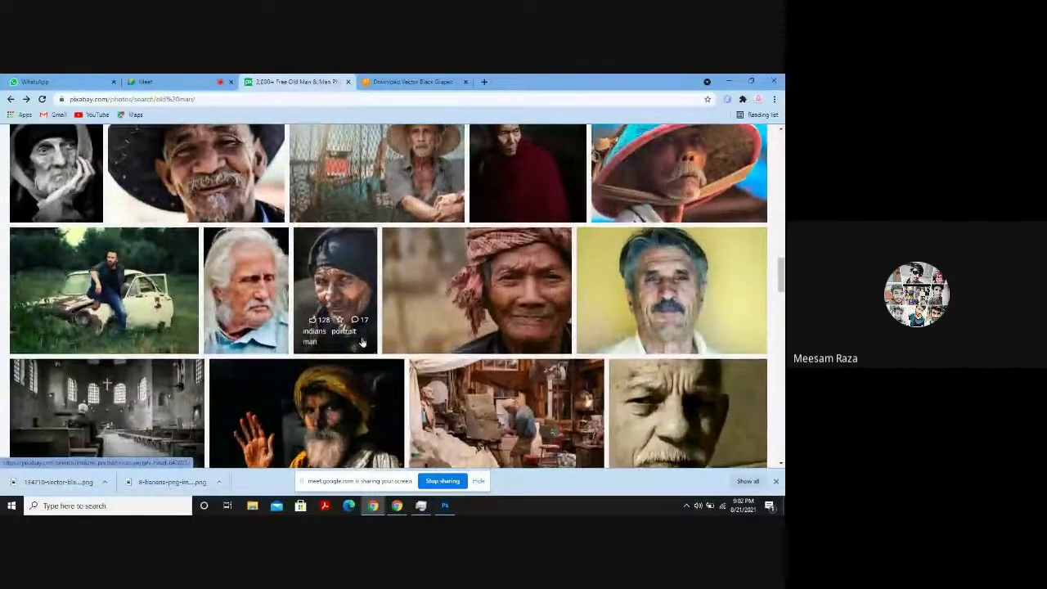
left_click(492, 304)
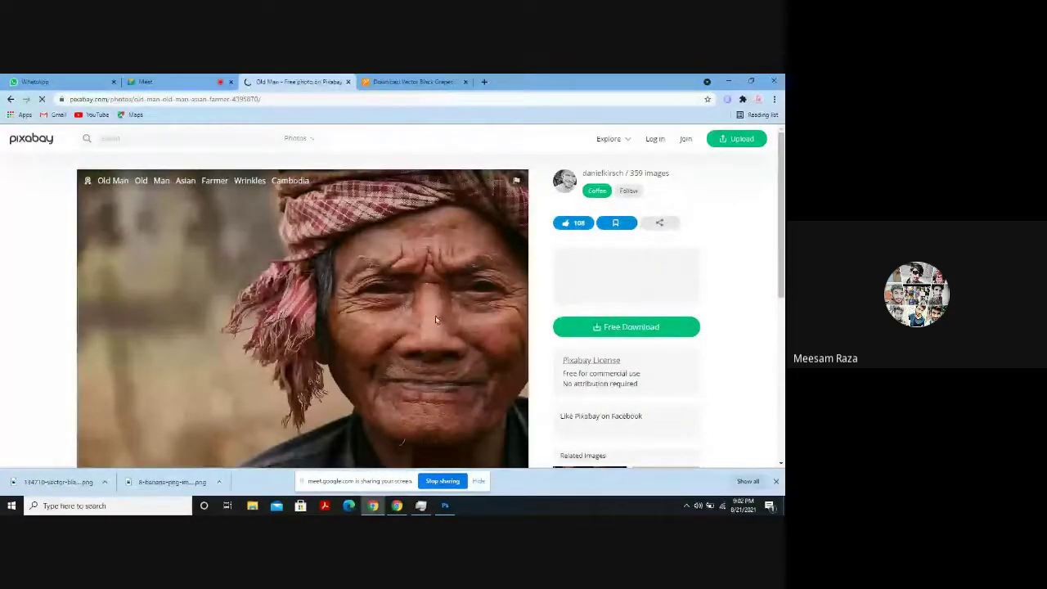
scroll(369, 331, "down", 1)
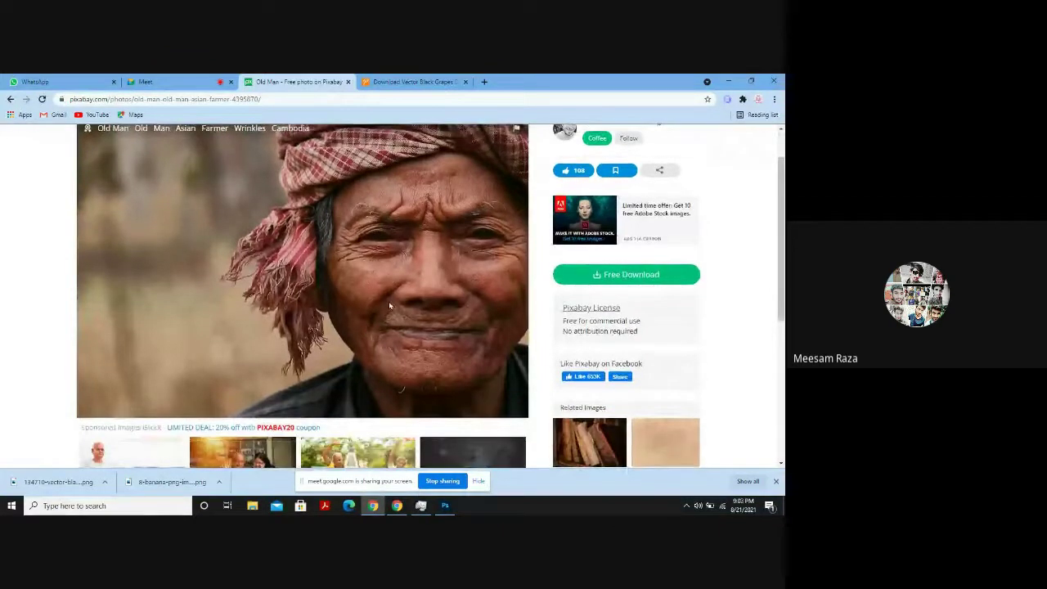
right_click(388, 302)
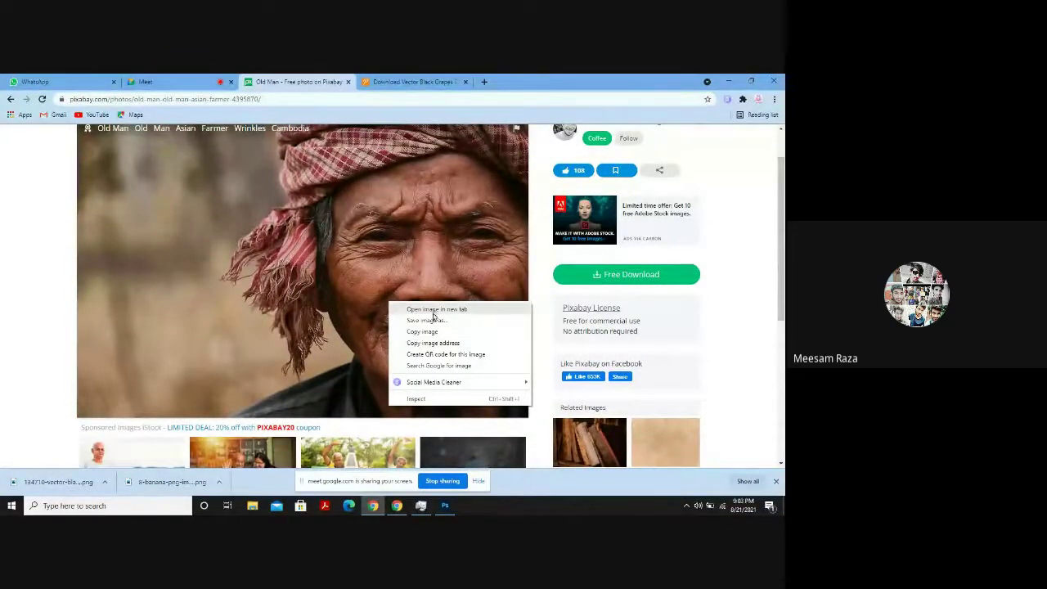
left_click(430, 332)
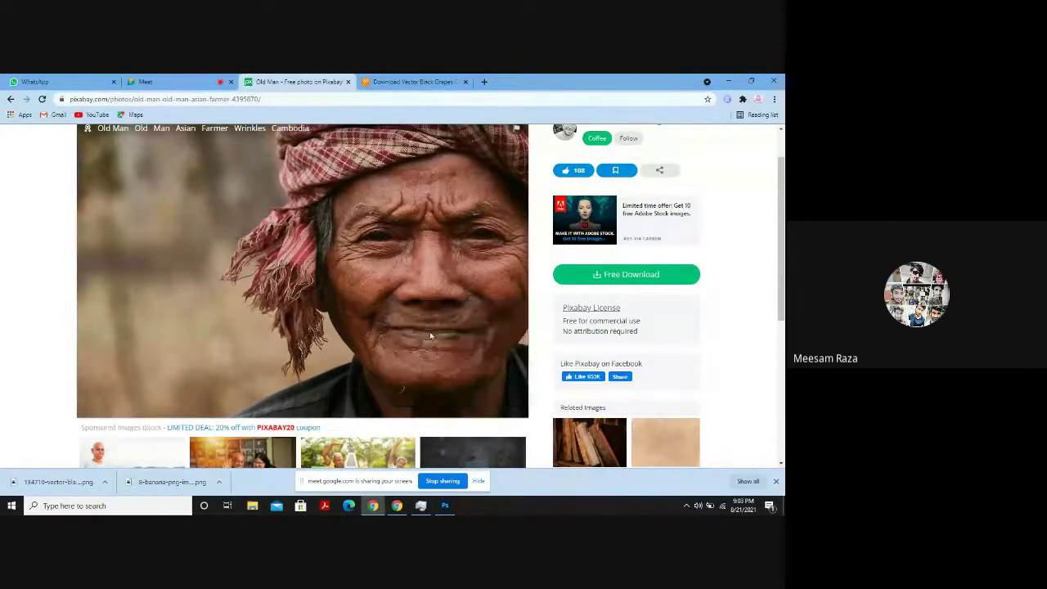
left_click(728, 81)
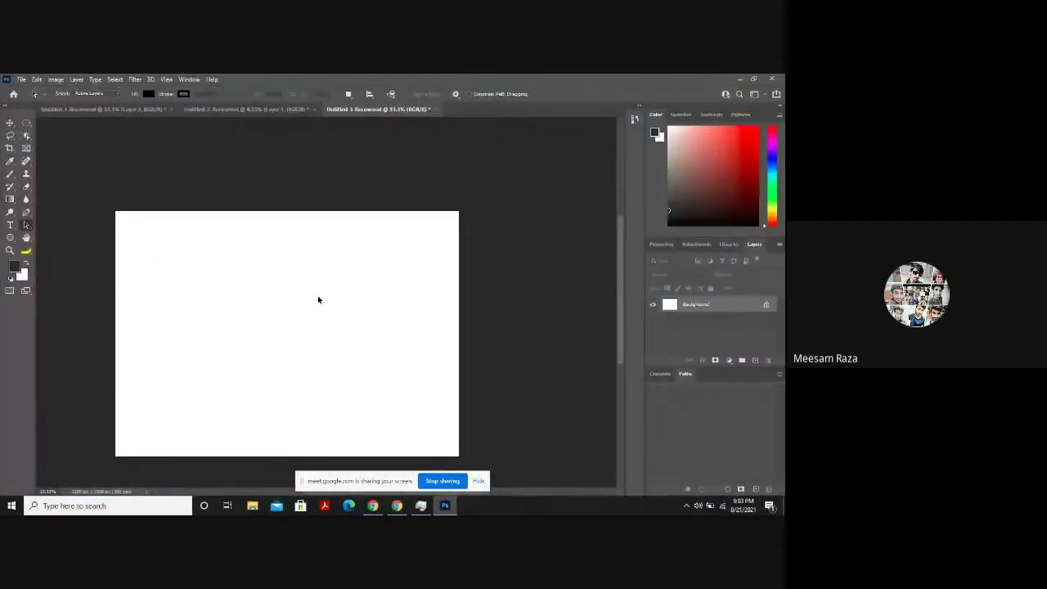
key("ctrl+v")
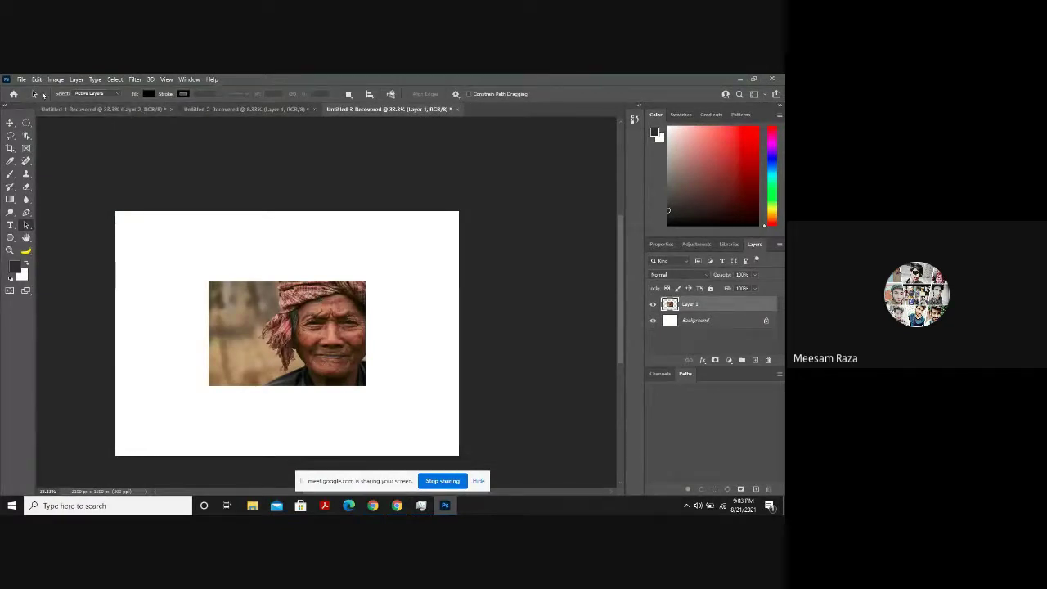
Enlarge the old man photo layer proportionally and position it so that it covers the whole canvas.
left_click(10, 123)
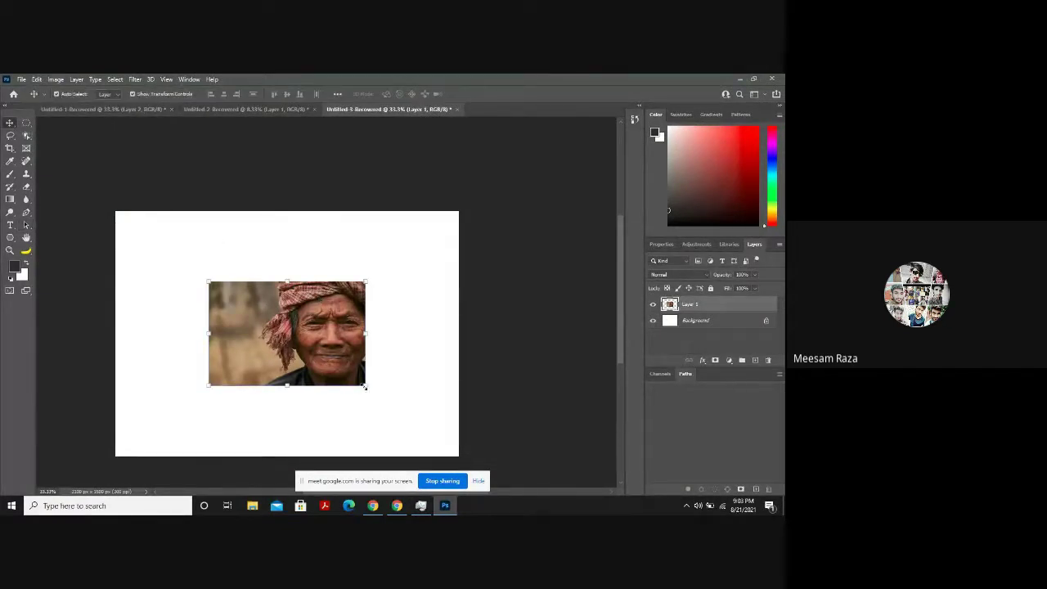
left_click_drag(364, 386, 463, 434)
left_click_drag(208, 283, 100, 207)
scroll(452, 421, "down", 1)
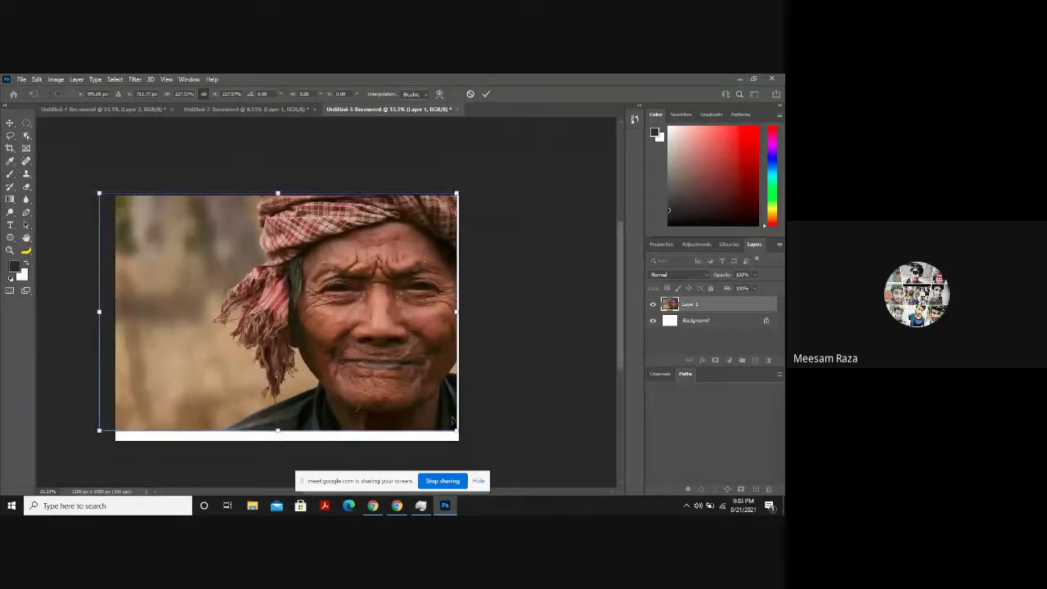
left_click_drag(456, 430, 473, 442)
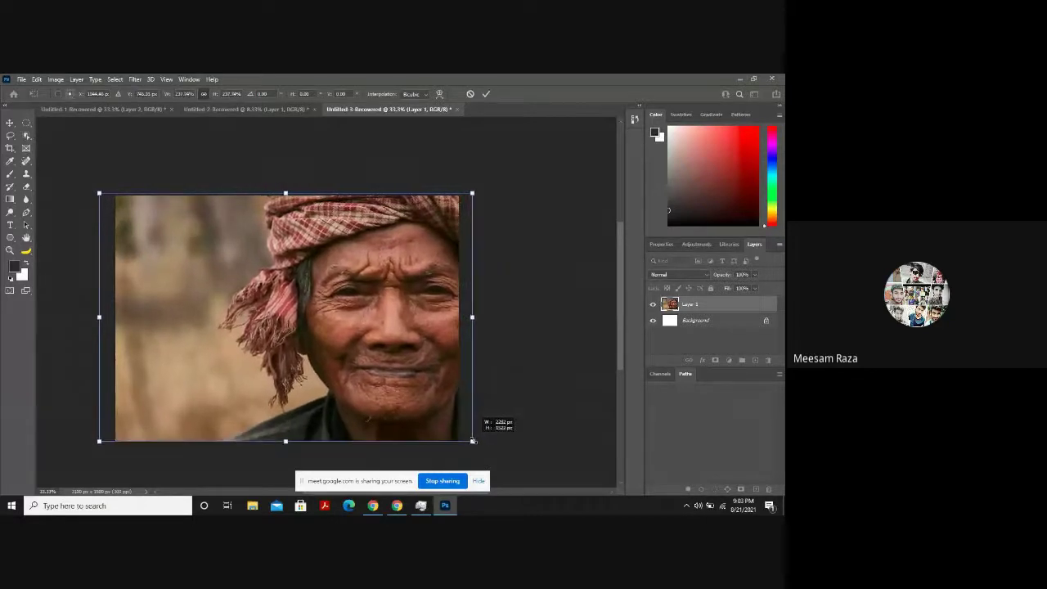
left_click_drag(435, 395, 420, 397)
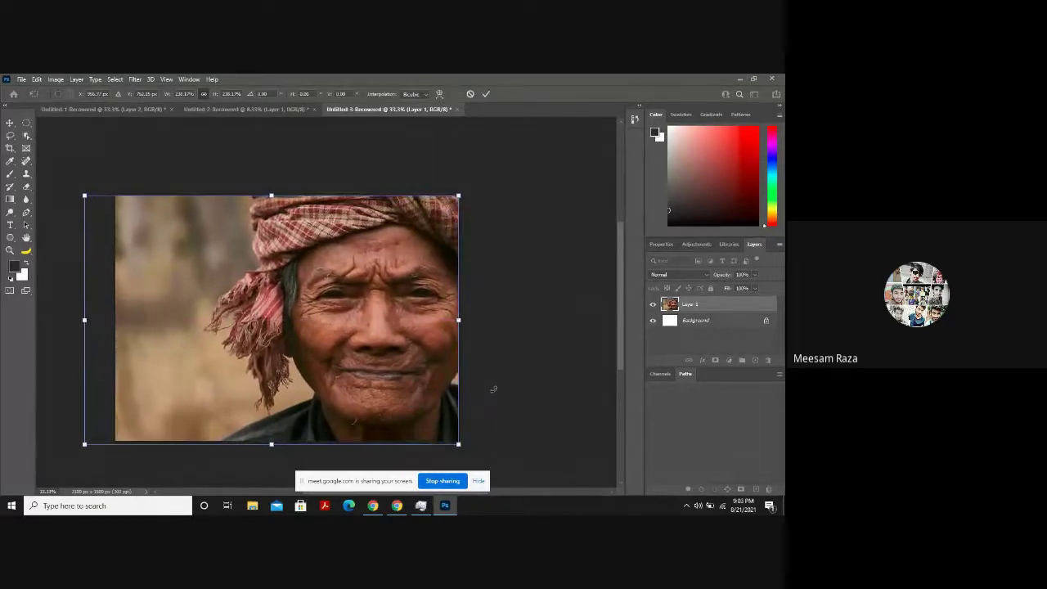
left_click(561, 334)
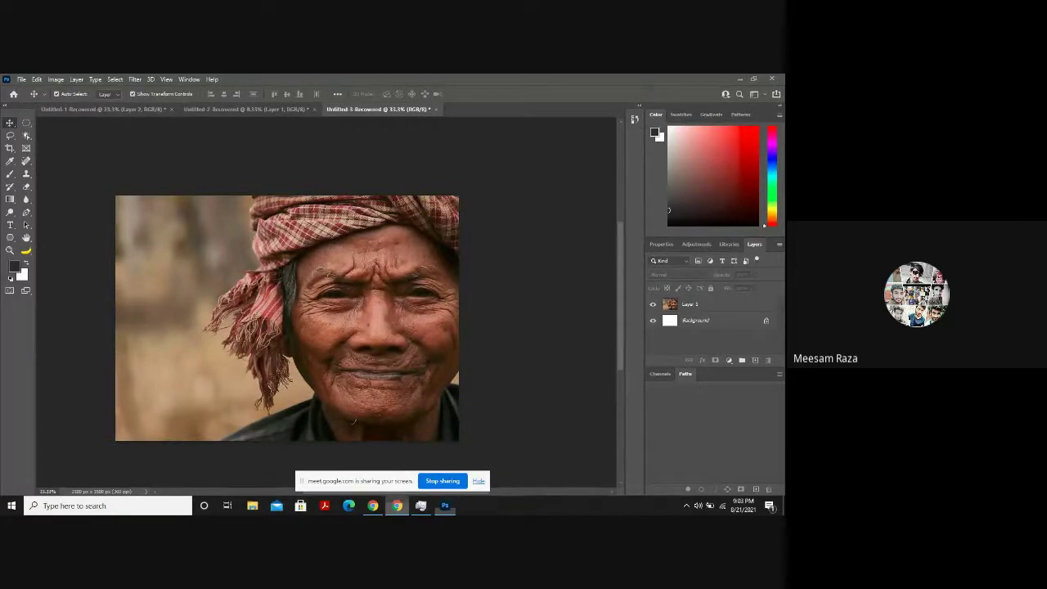
Switch to Pixabay in Chrome, search for "monster eye" and look through the results for a suitable picture.
left_click(397, 506)
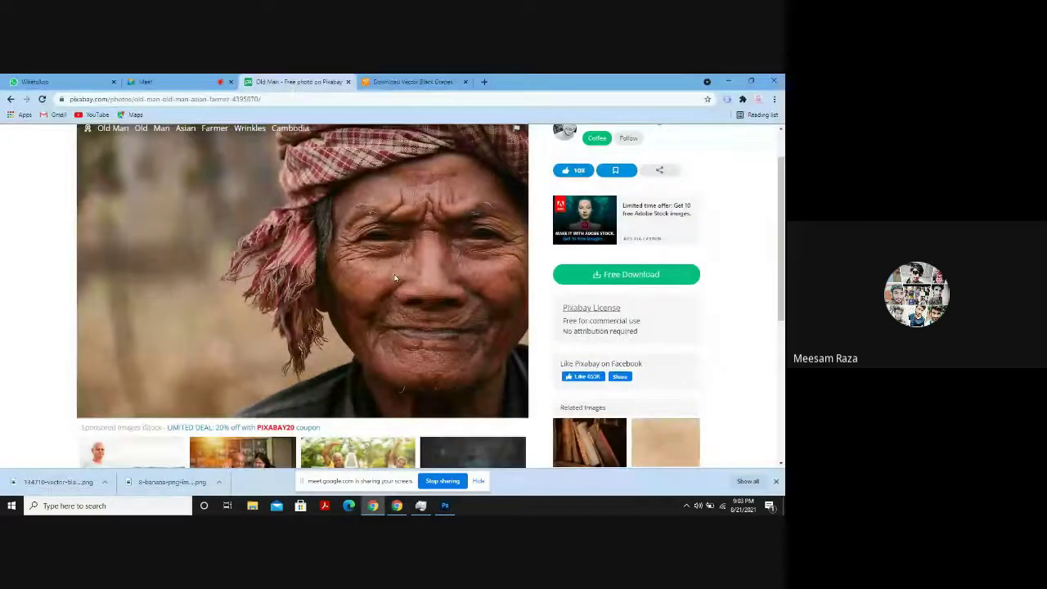
scroll(395, 278, "up", 1)
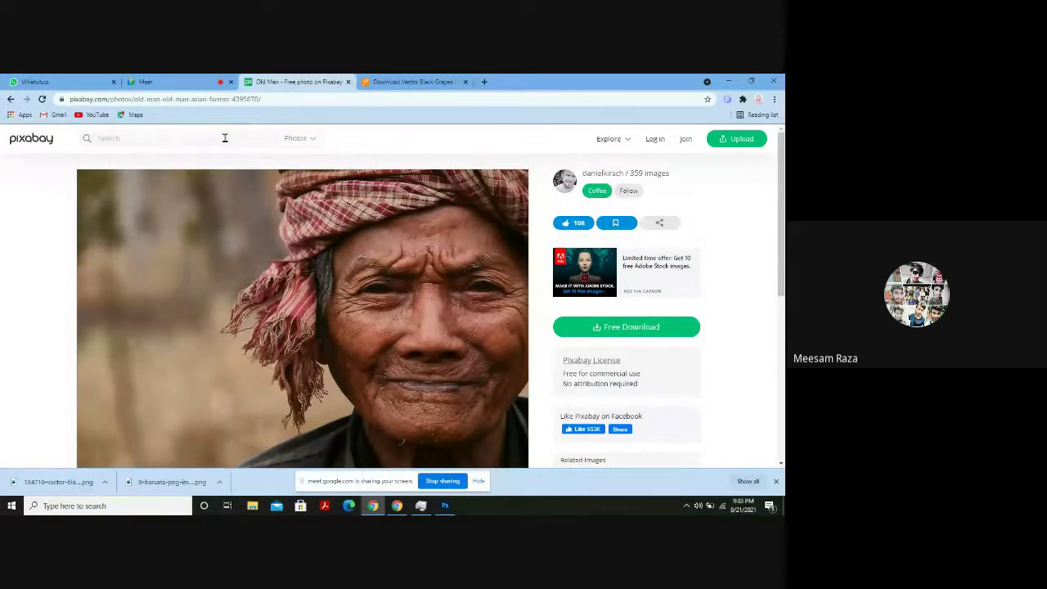
type("monster eye")
key("Return")
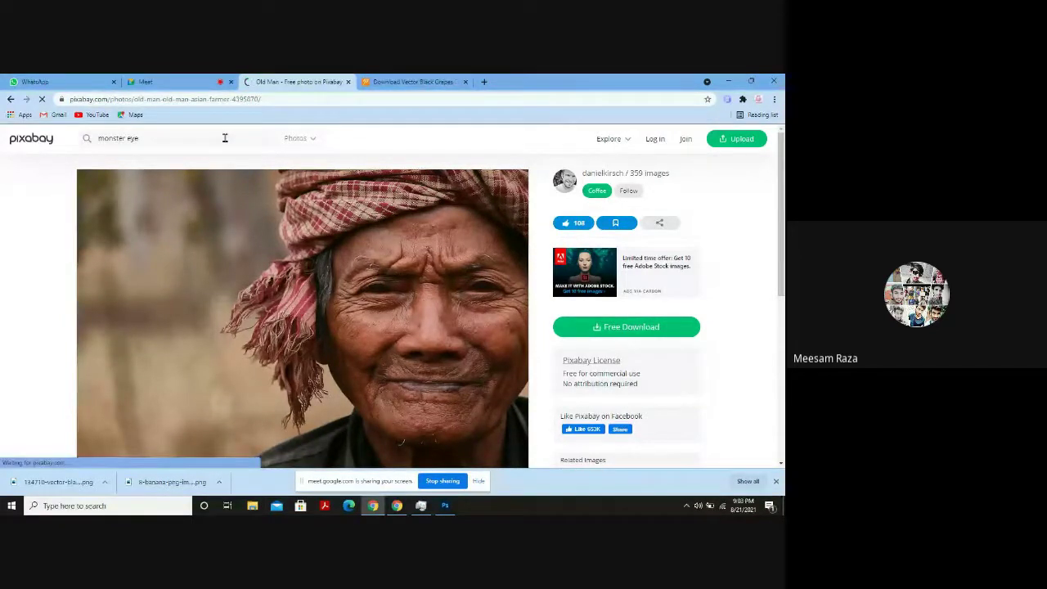
scroll(226, 320, "down", 1)
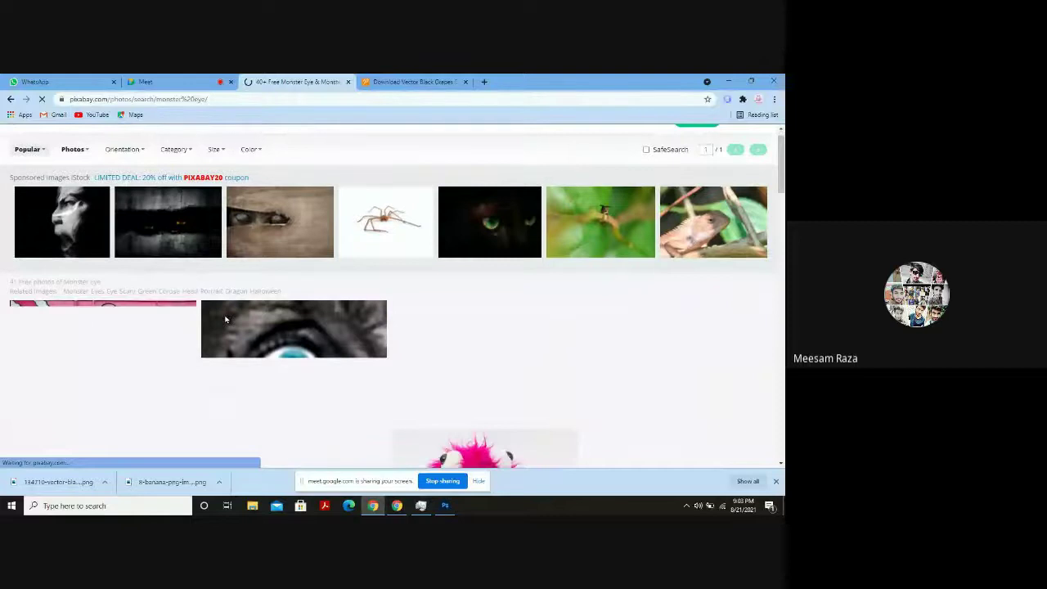
scroll(225, 319, "down", 3)
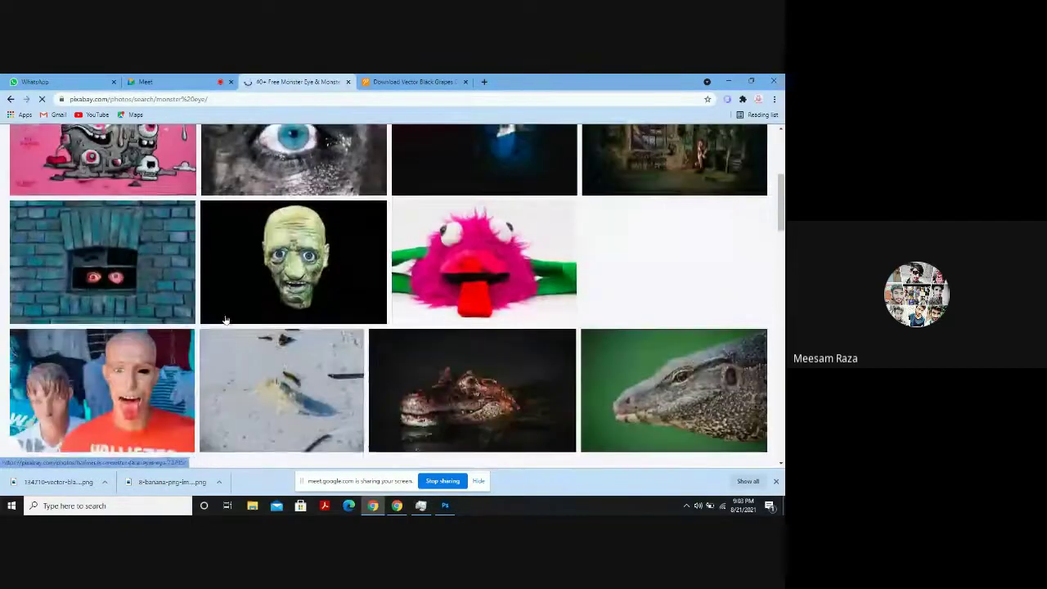
scroll(226, 319, "down", 1)
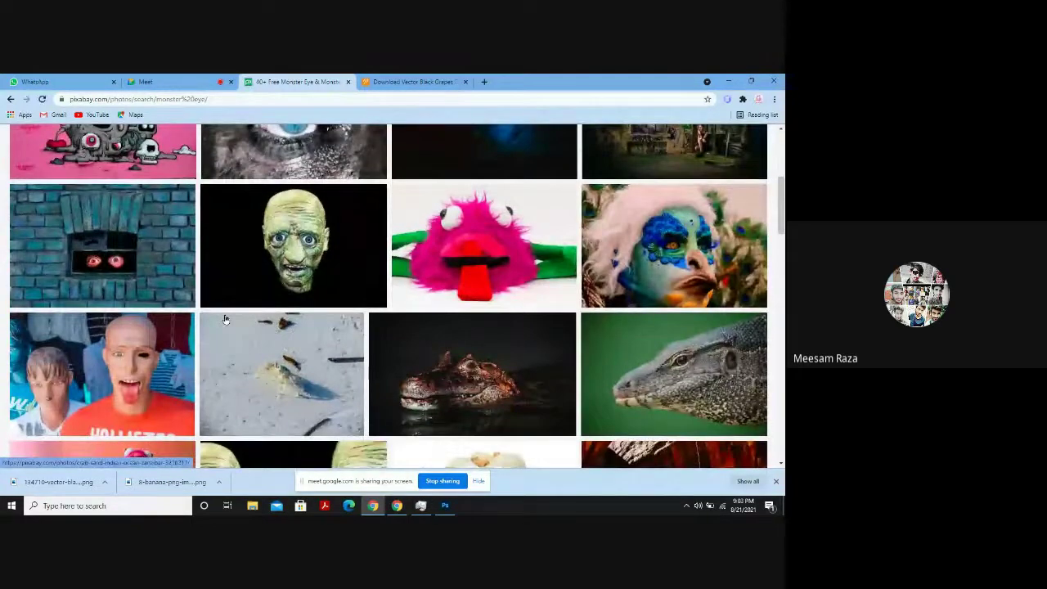
scroll(226, 320, "down", 5)
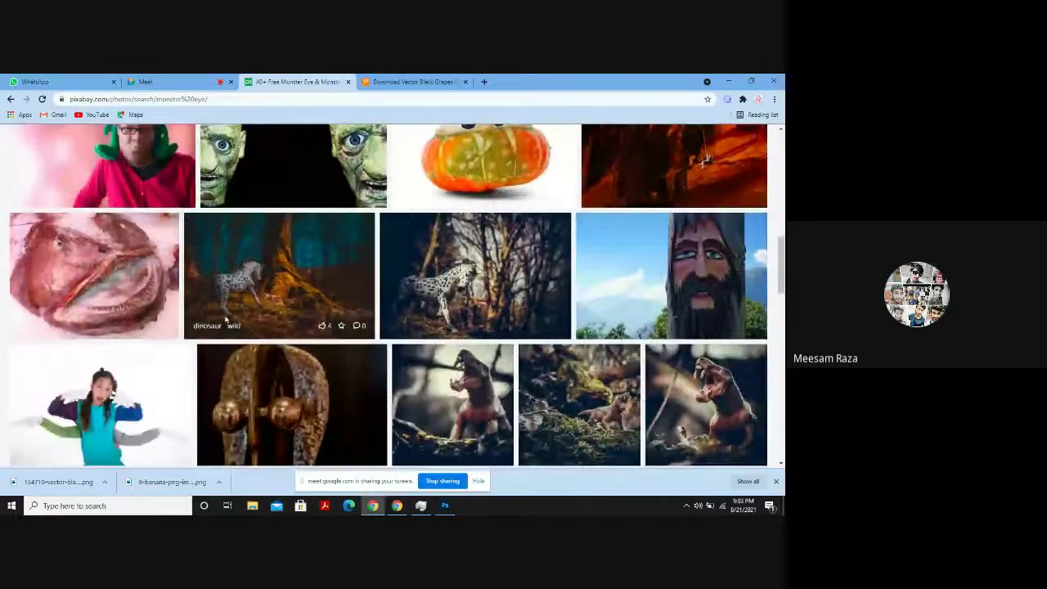
scroll(226, 319, "down", 4)
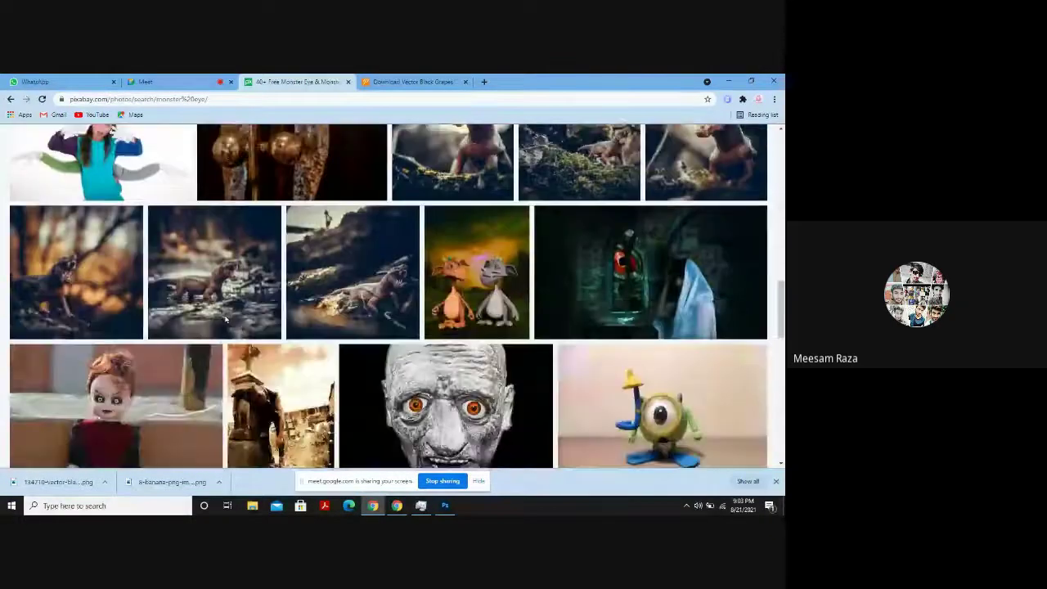
scroll(226, 319, "down", 3)
scroll(236, 160, "up", 15)
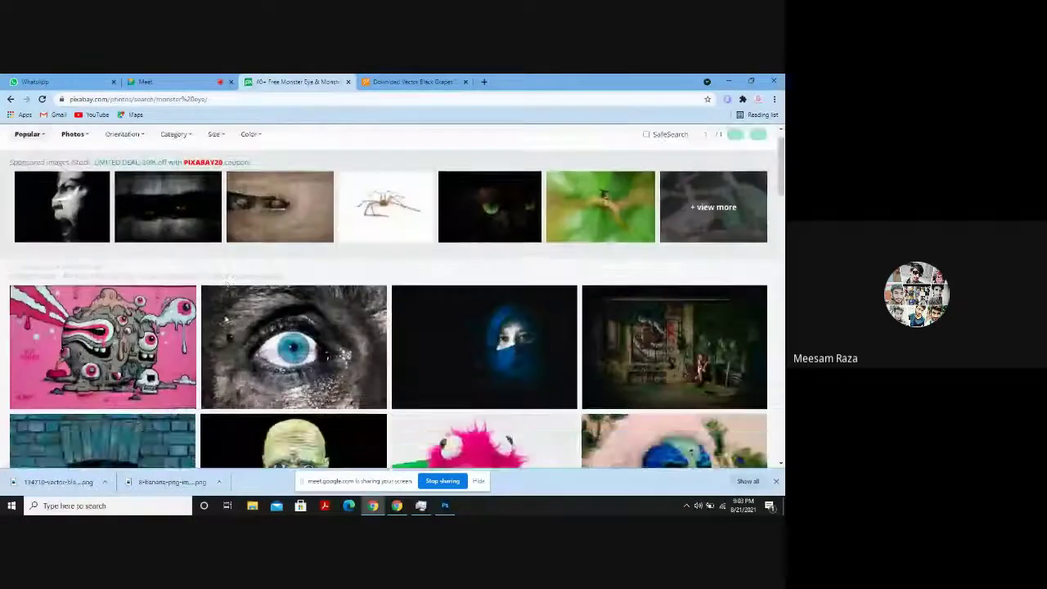
Search Pixabay for "horror" and look through the results for a suitable face picture.
left_click(233, 142)
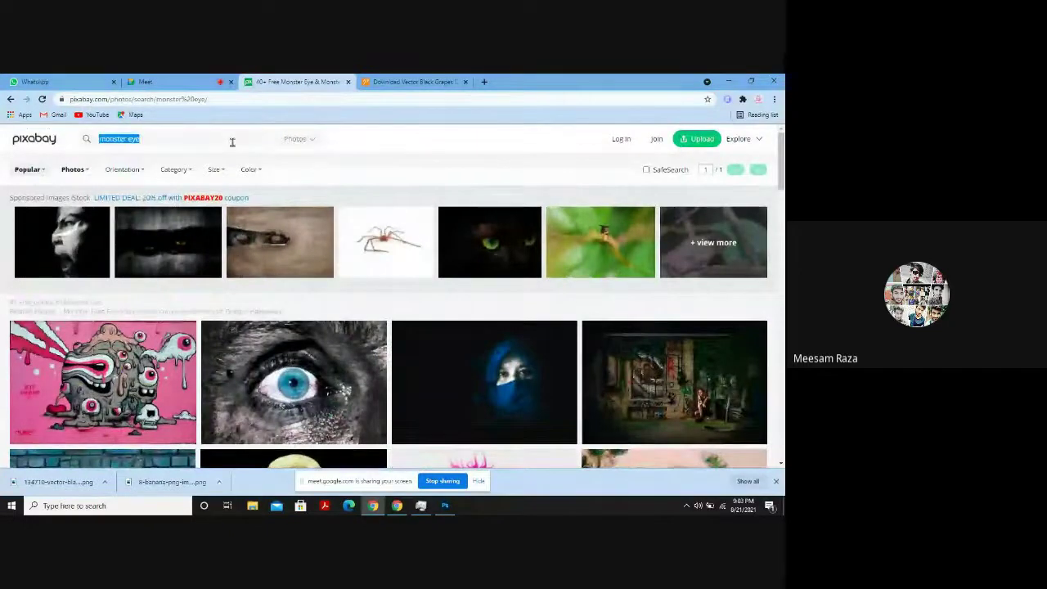
type("moo")
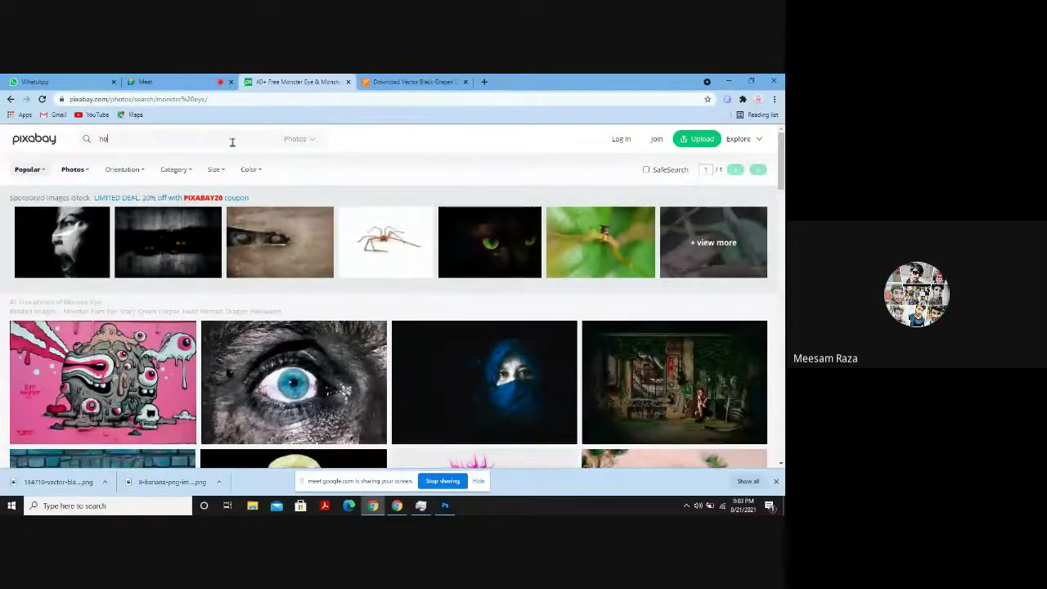
type("ror")
key("Return")
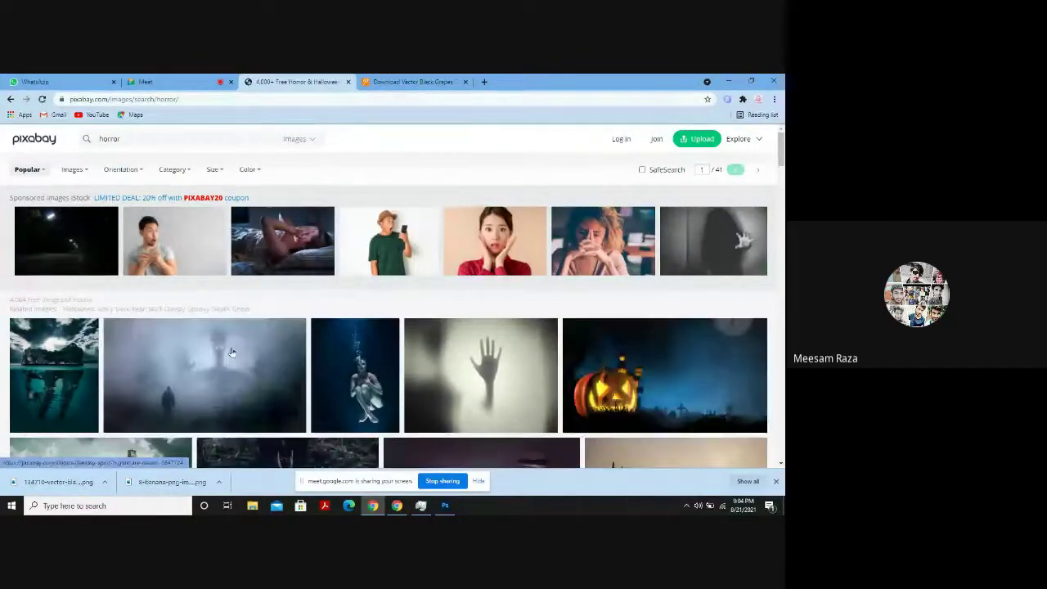
scroll(231, 353, "down", 5)
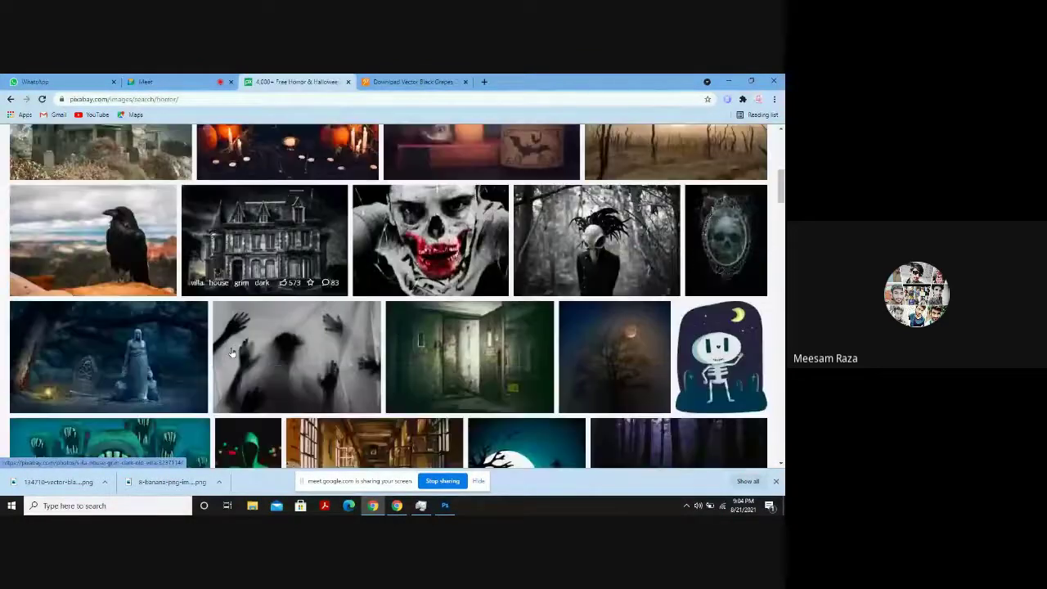
scroll(231, 353, "down", 3)
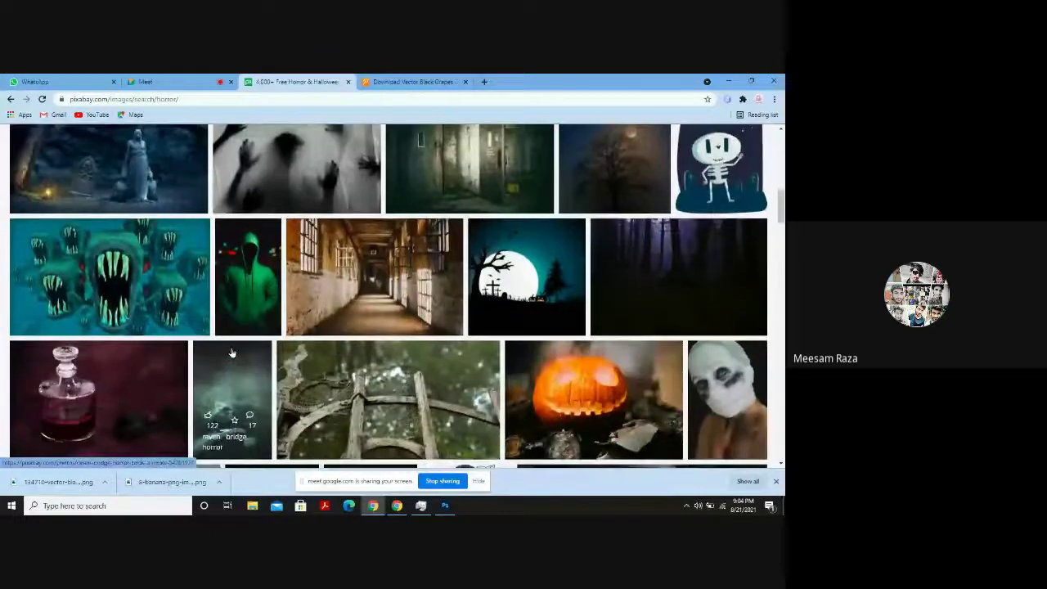
scroll(231, 353, "down", 2)
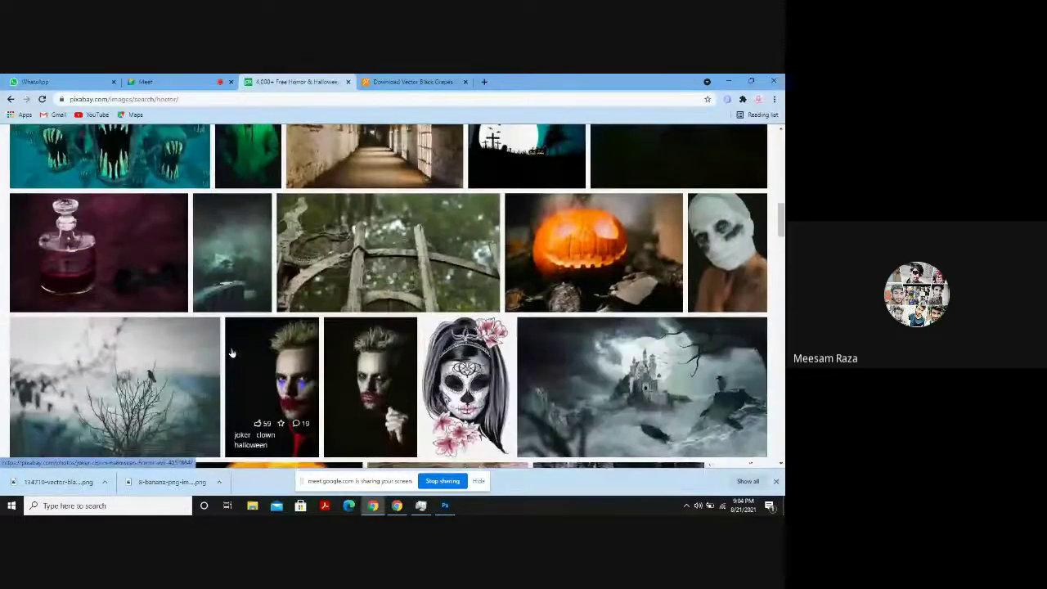
scroll(232, 353, "down", 1)
scroll(232, 353, "down", 3)
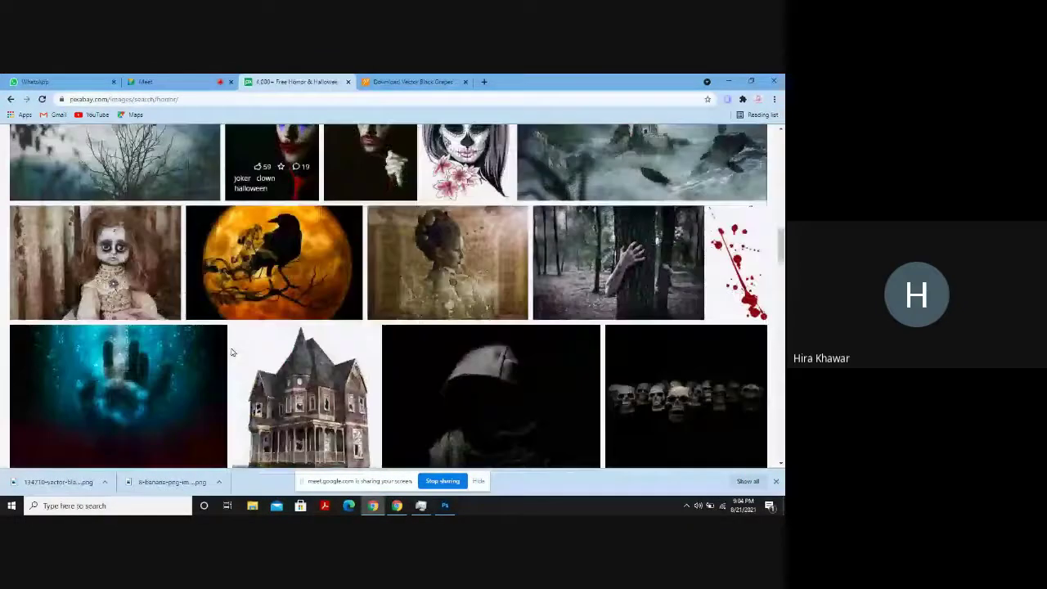
scroll(232, 353, "down", 2)
scroll(229, 246, "up", 15)
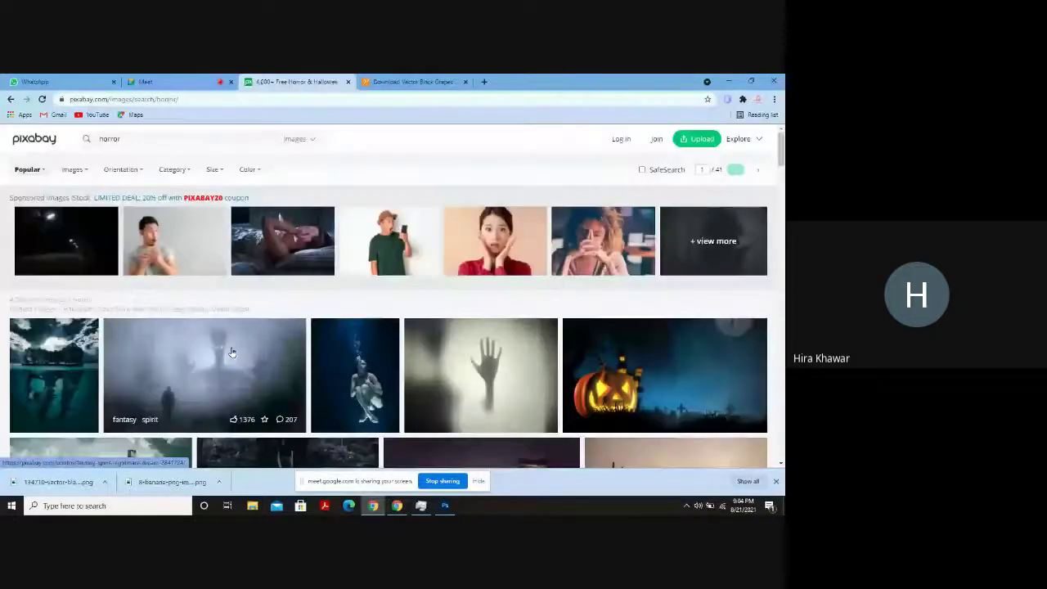
Search Pixabay for "robot" images.
left_click(225, 135)
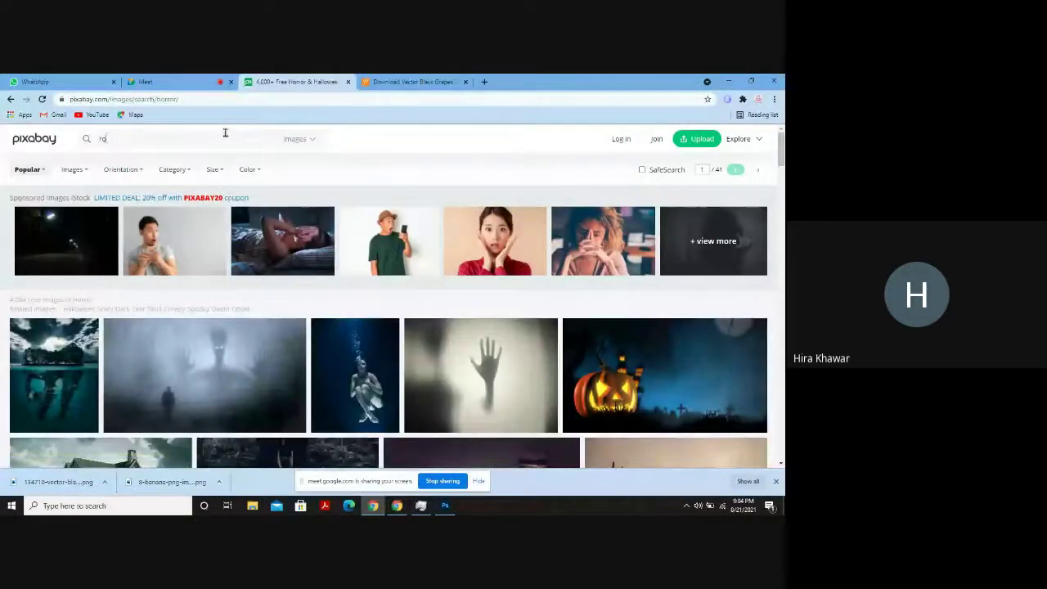
type("roboot")
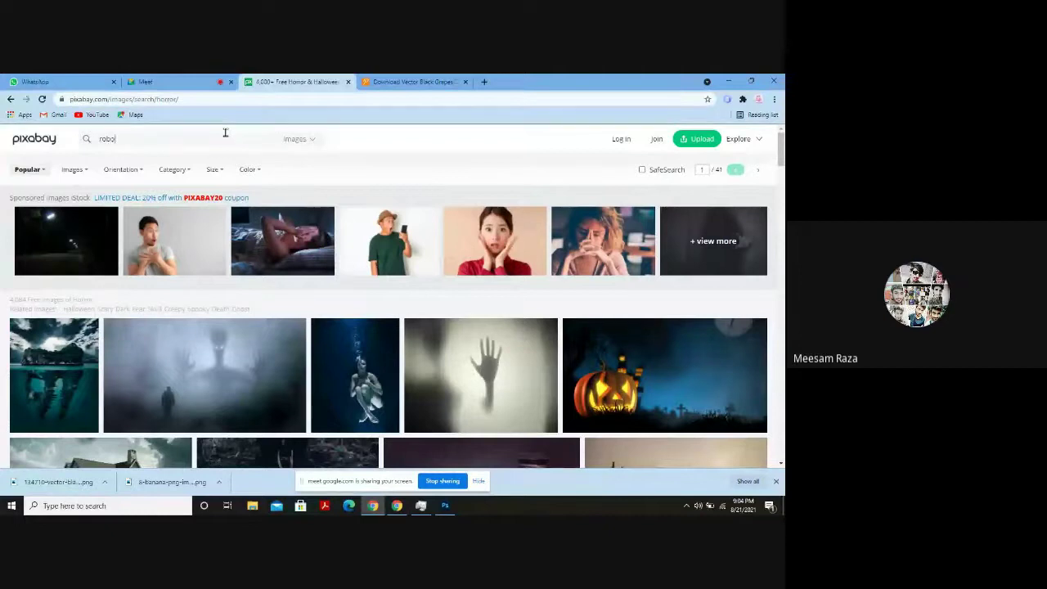
key("Return")
left_click(225, 133)
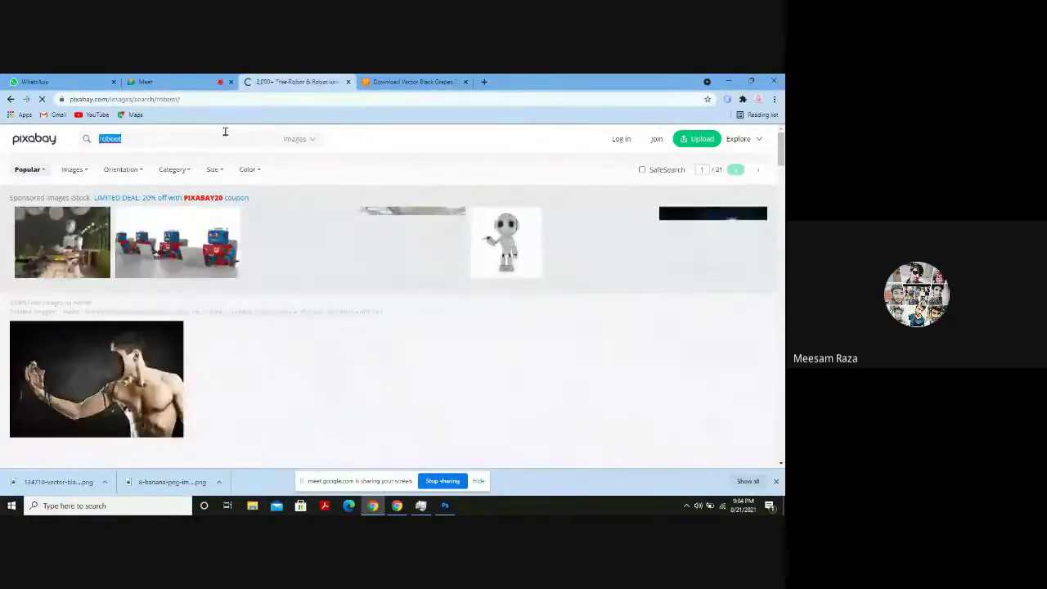
type("rob")
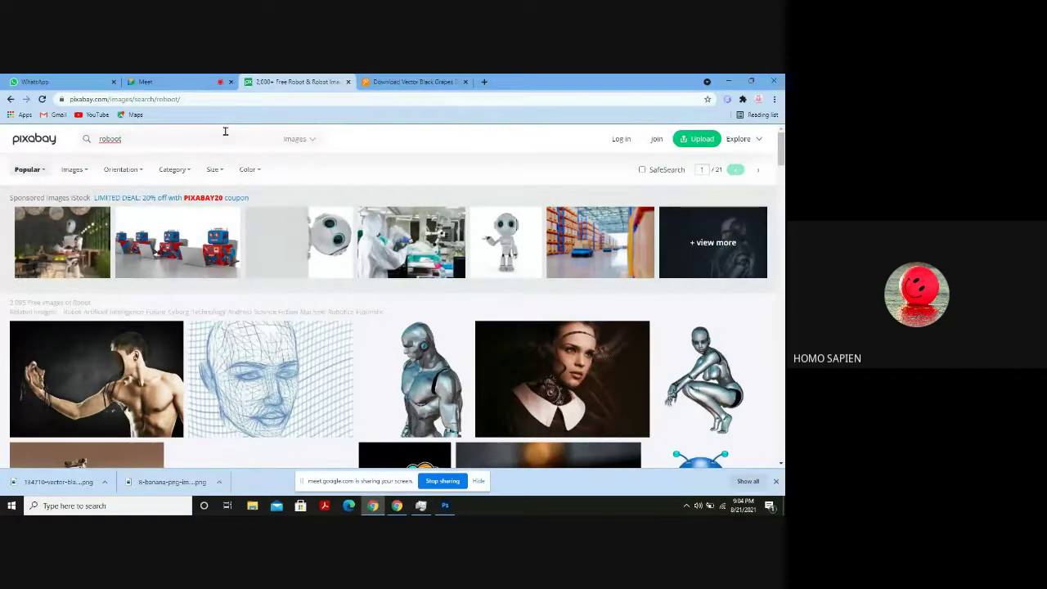
left_click(225, 133)
type("robot")
key("Return")
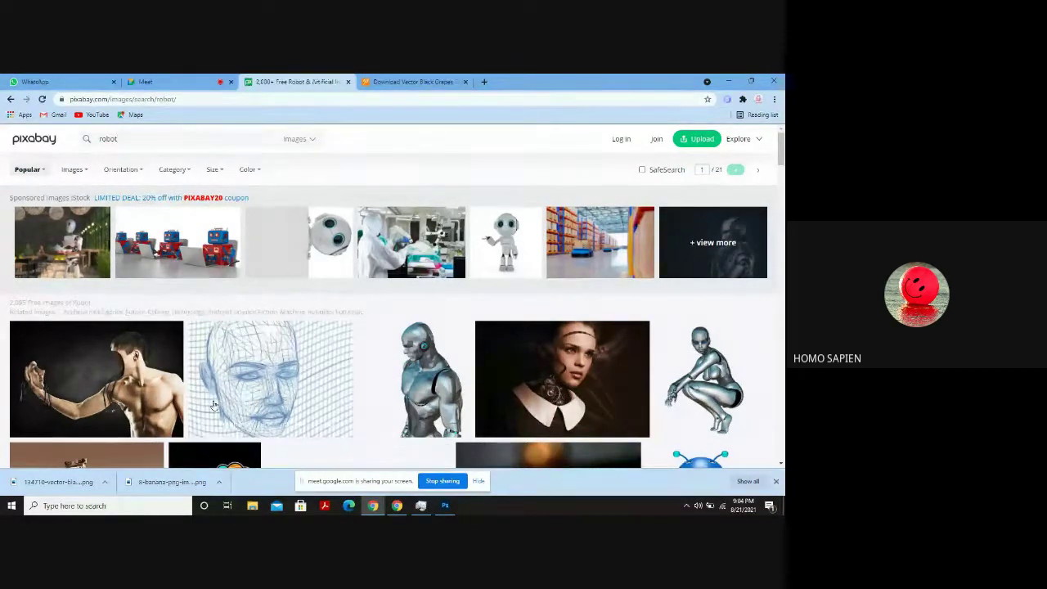
Open the blue-eyed metallic robot face illustration from the results and copy the image.
scroll(212, 405, "down", 2)
scroll(213, 405, "down", 6)
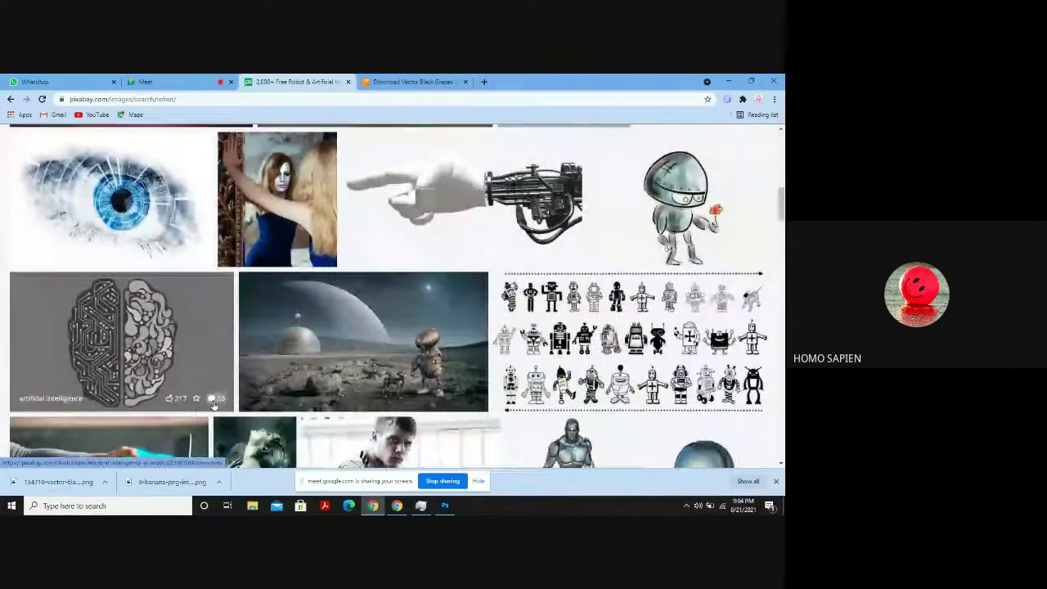
scroll(212, 405, "down", 1)
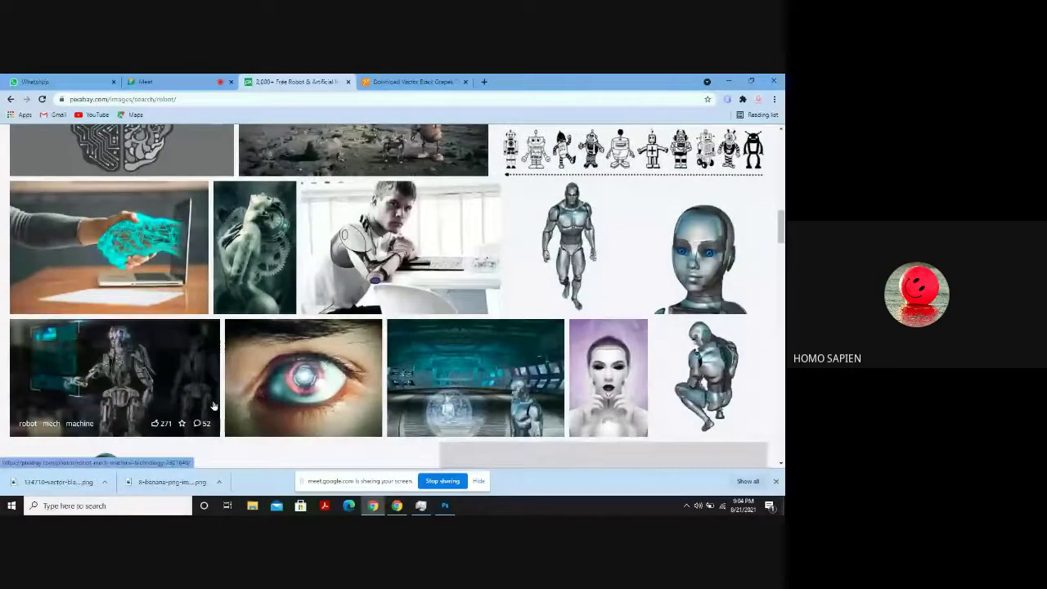
left_click(684, 250)
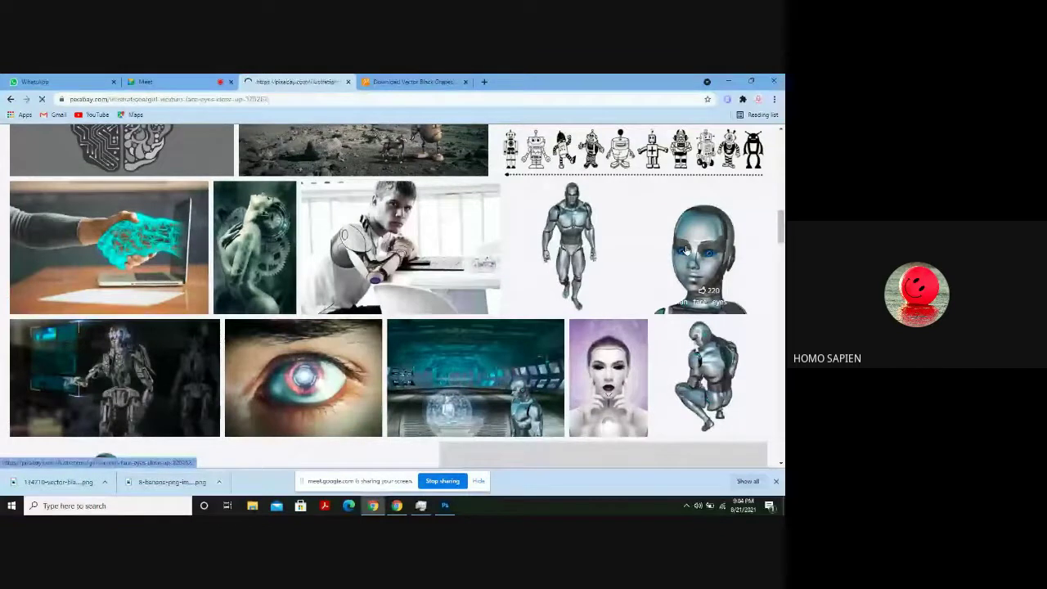
scroll(266, 358, "down", 2)
right_click(281, 350)
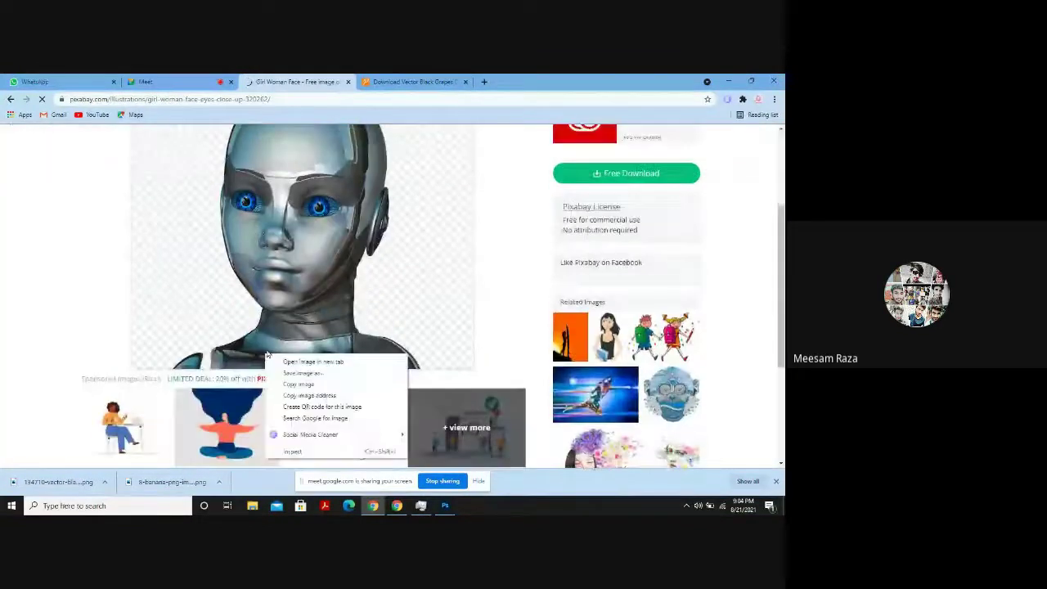
right_click(282, 304)
left_click(313, 333)
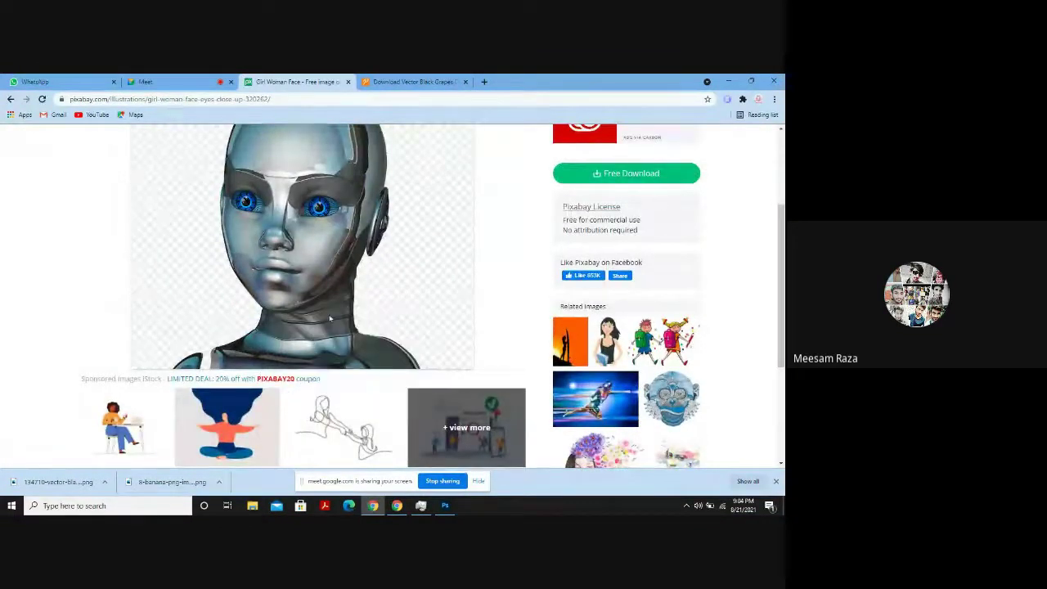
Switch to Photoshop and paste the robot face as a new layer over the old man photo at its original size.
left_click(733, 81)
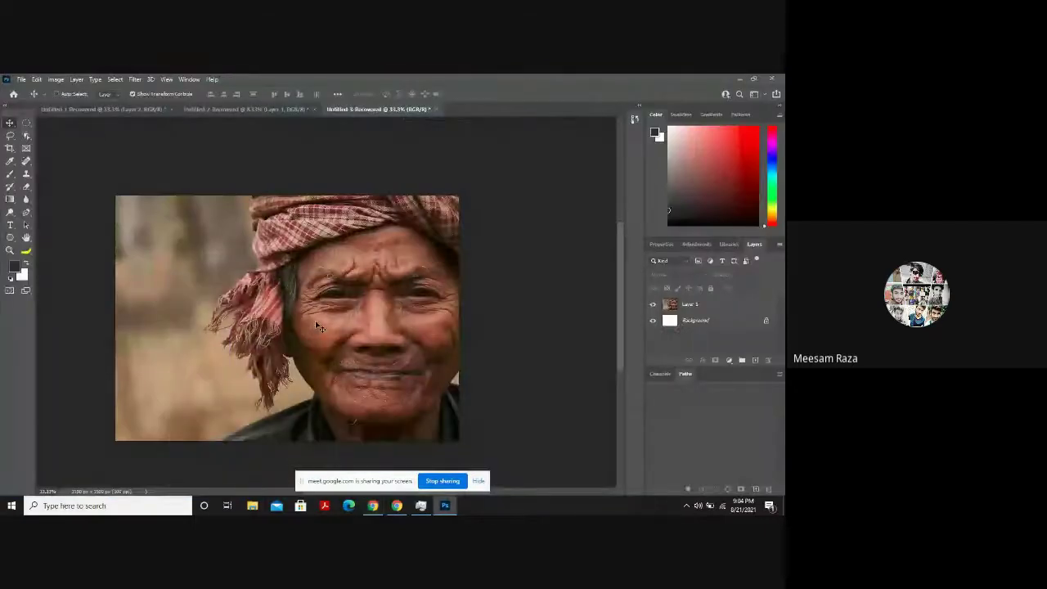
key("ctrl+v")
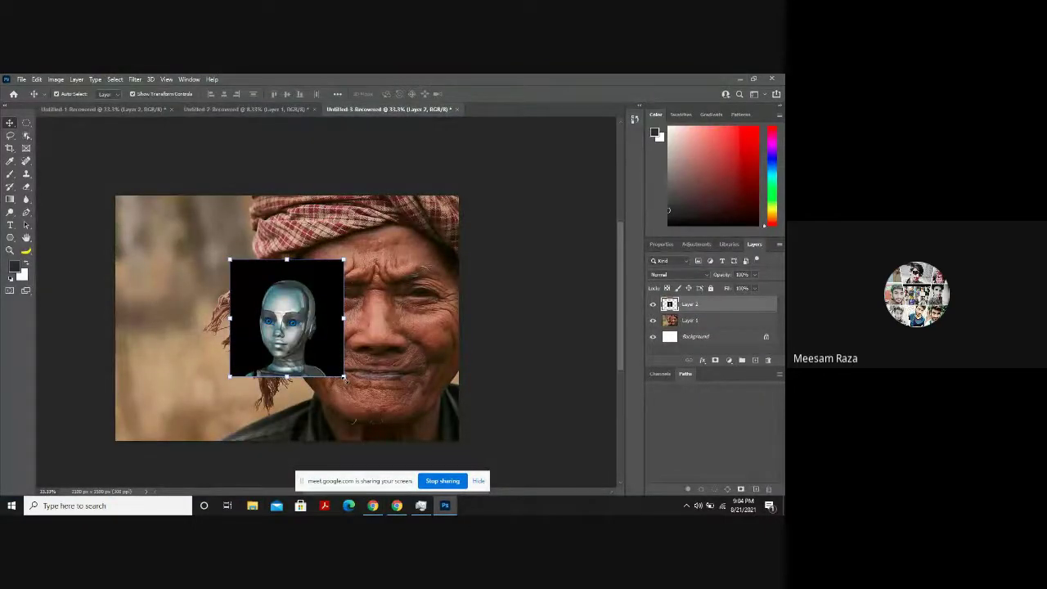
left_click_drag(344, 379, 425, 420)
key("ctrl+z")
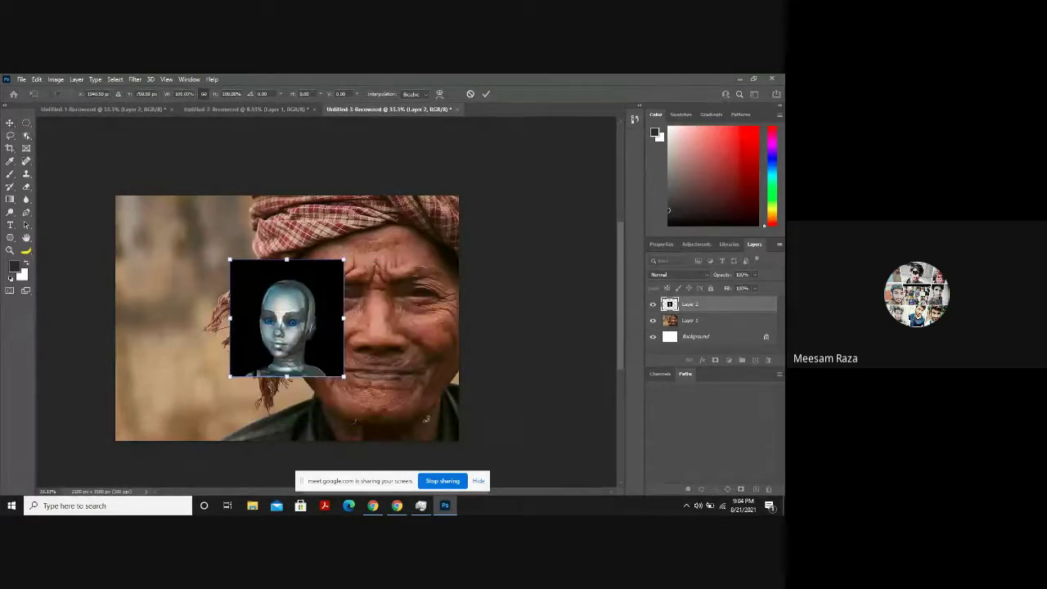
Enlarge the robot face layer to about 246% over the old man's face and lower its opacity to 50%.
left_click_drag(230, 260, 155, 178)
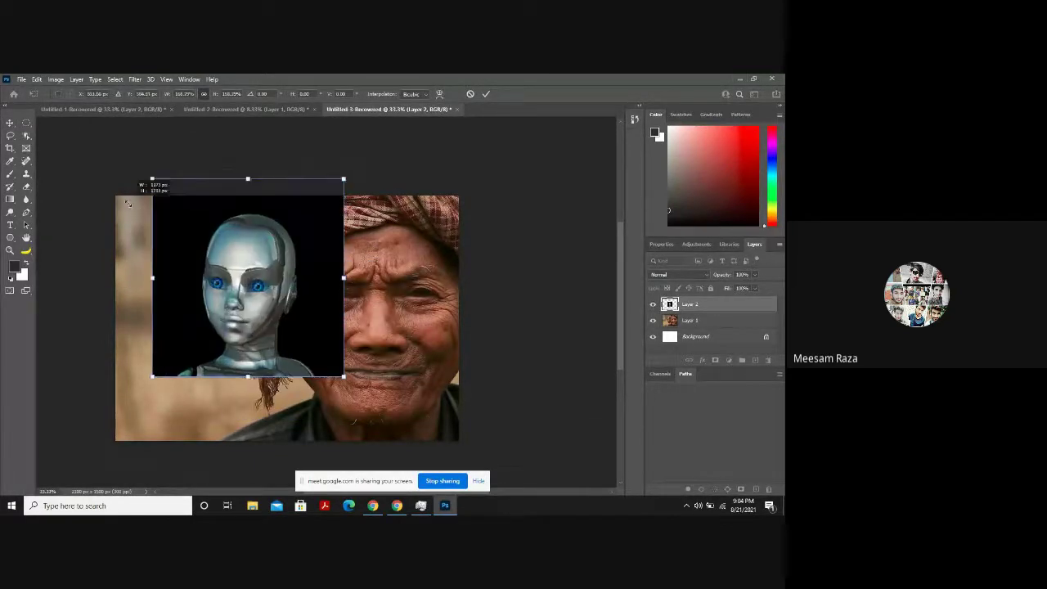
left_click_drag(246, 314, 275, 337)
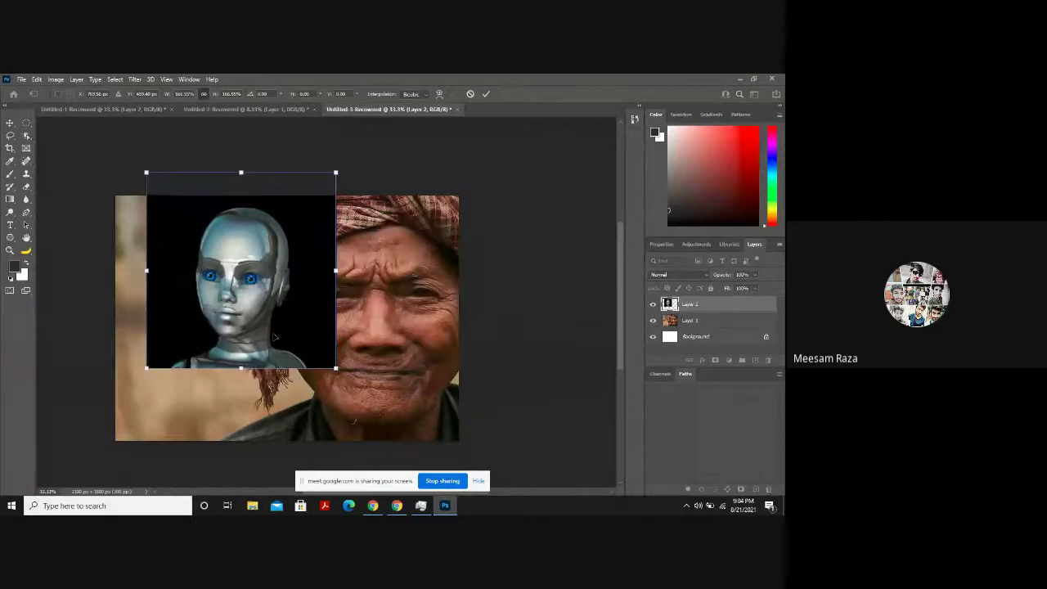
left_click_drag(335, 369, 445, 446)
left_click_drag(266, 374, 336, 341)
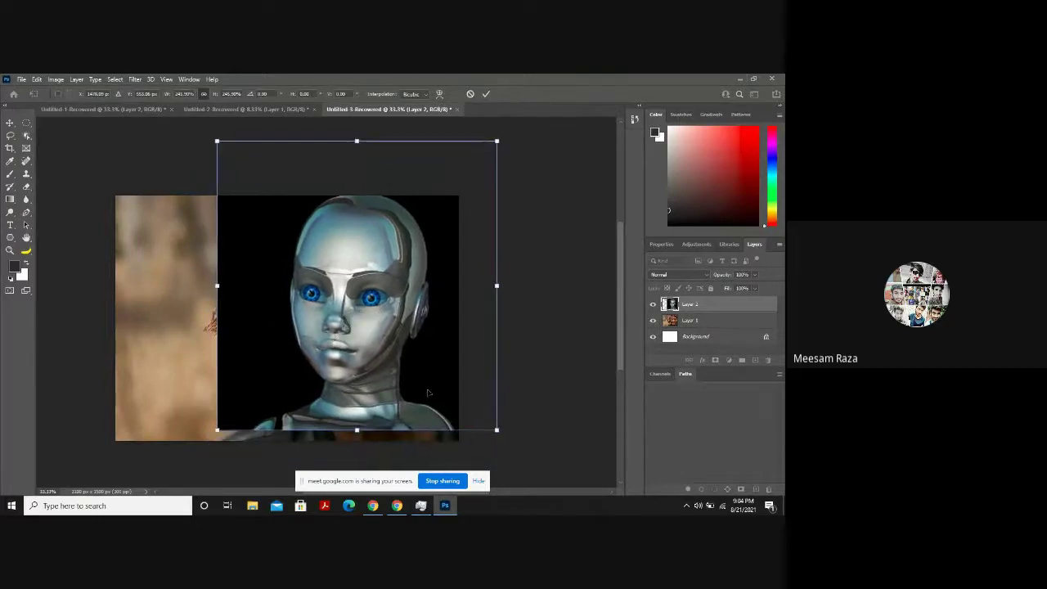
left_click(757, 275)
left_click_drag(754, 284, 733, 288)
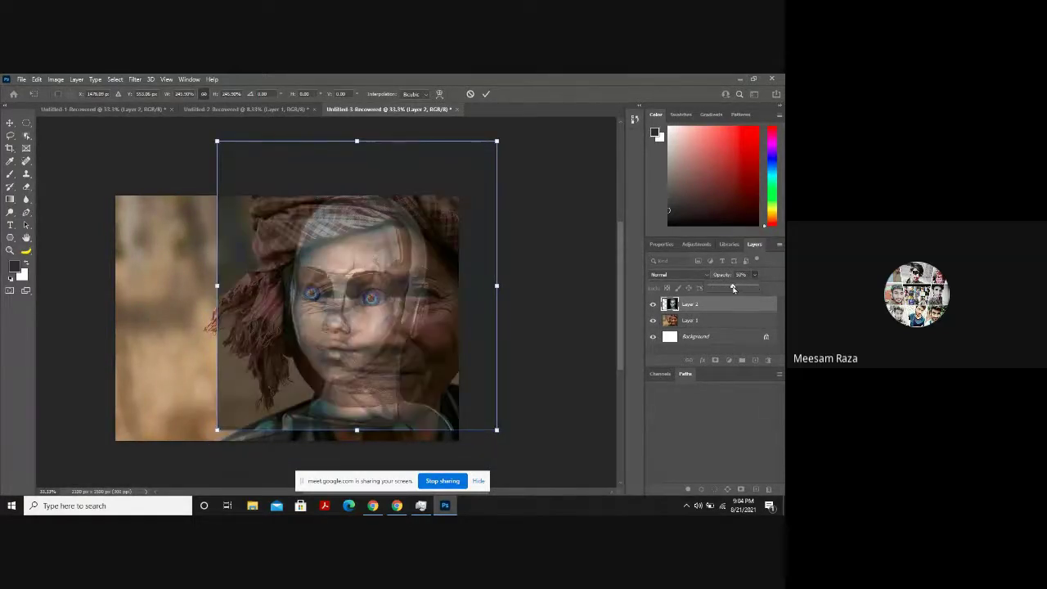
Enlarge the robot face to about 289%, align its blue eye with the old man's eye nearest the photo's edge, and apply the transform.
left_click(385, 311)
left_click_drag(385, 311, 309, 296)
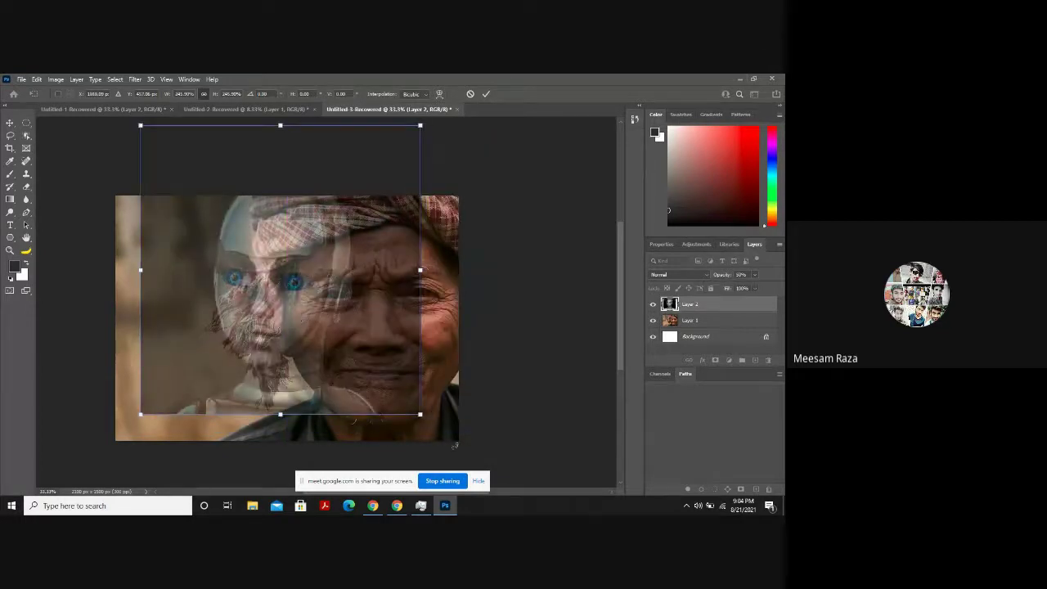
left_click_drag(420, 416, 473, 462)
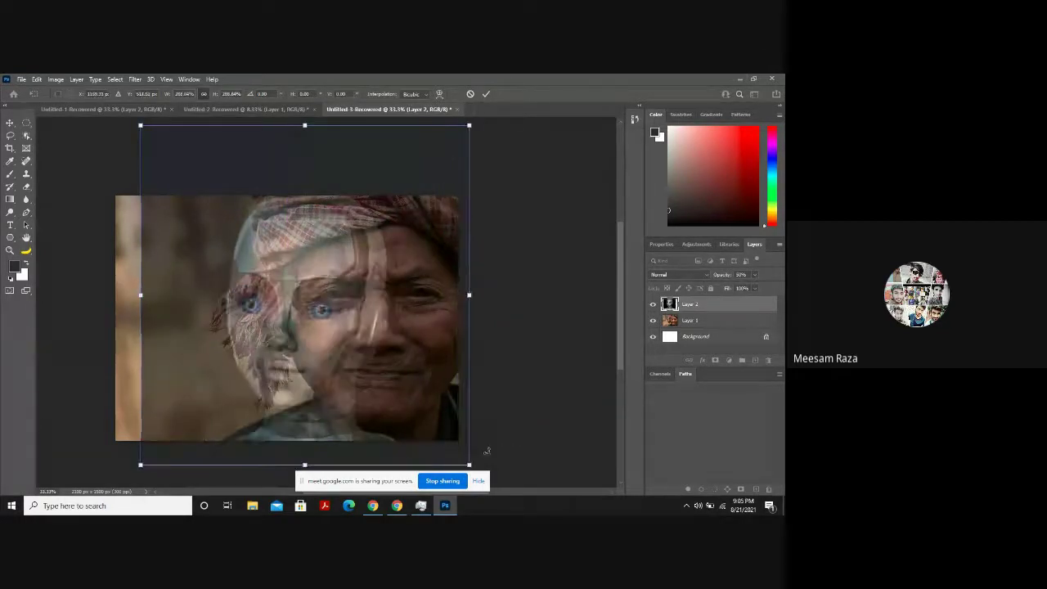
left_click_drag(275, 352, 423, 349)
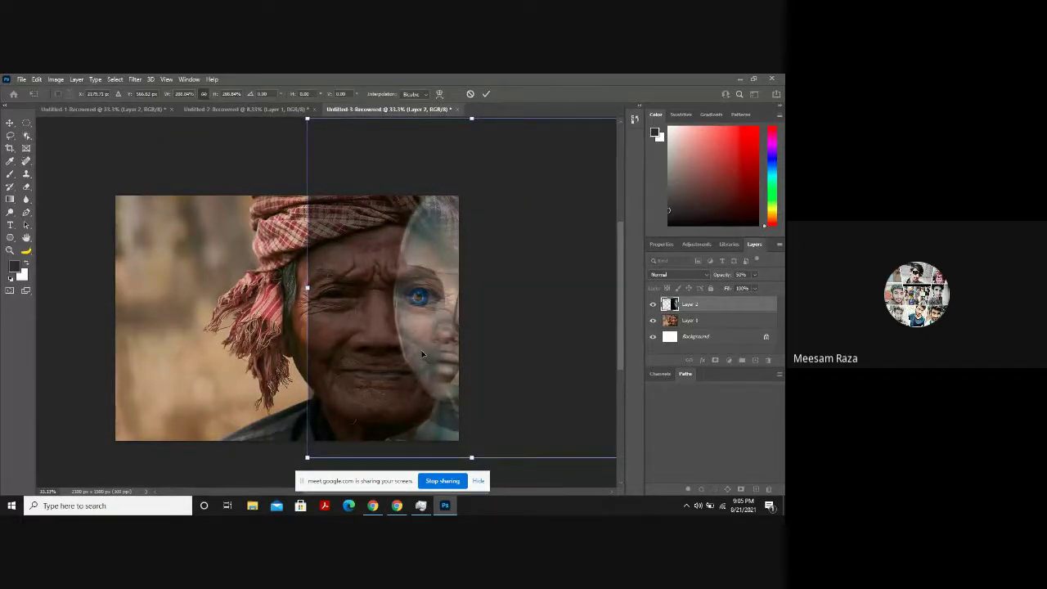
key("Return")
Place the old man layer above the robot layer and erase a small patch over the eye covering the robot's blue eye.
left_click(123, 340)
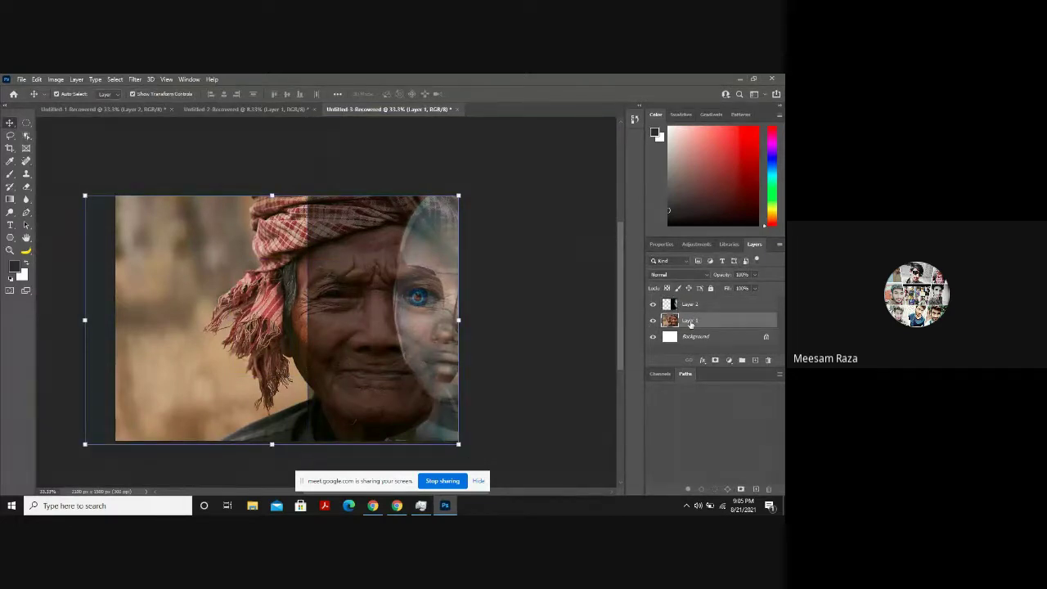
mouse_move(690, 324)
left_mouse_down()
mouse_move(689, 244)
mouse_move(687, 306)
left_mouse_up()
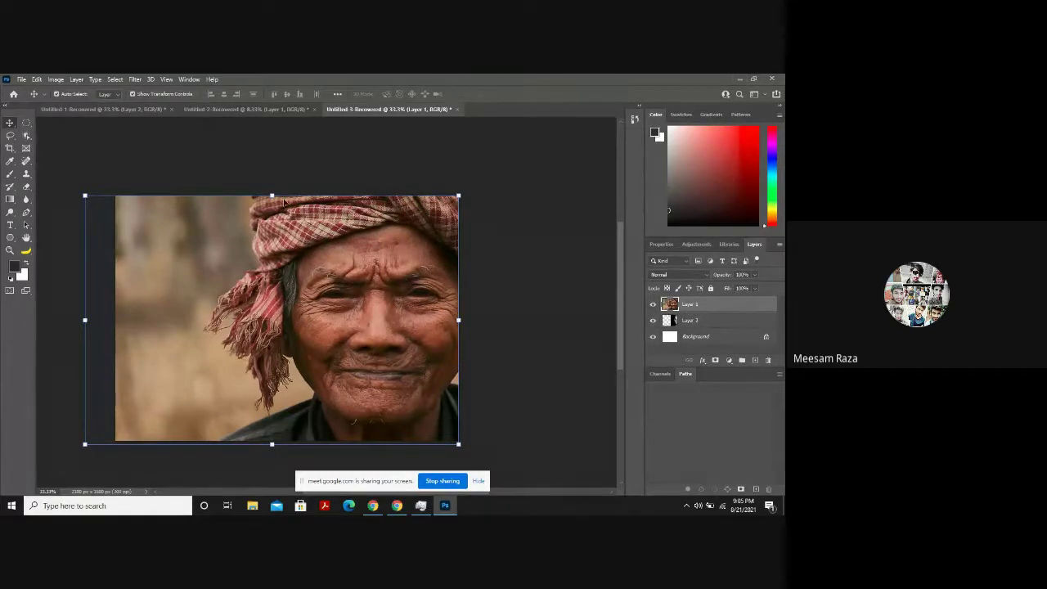
left_click(27, 187)
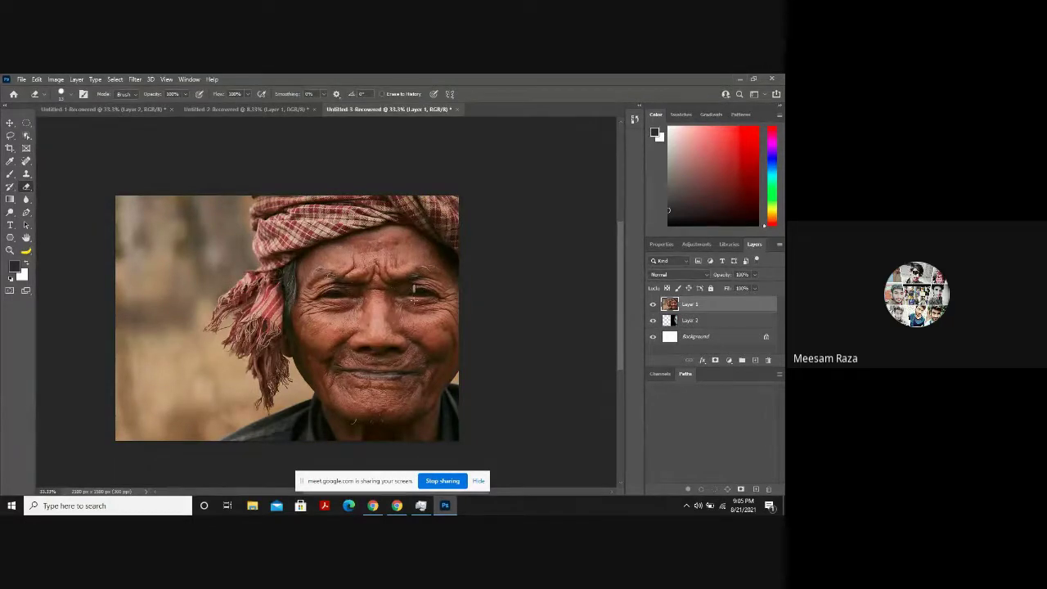
left_click_drag(417, 288, 423, 296)
Set the Eraser to a Soft Round brush of 45 px and erase more of the old man's eye.
right_click(418, 299)
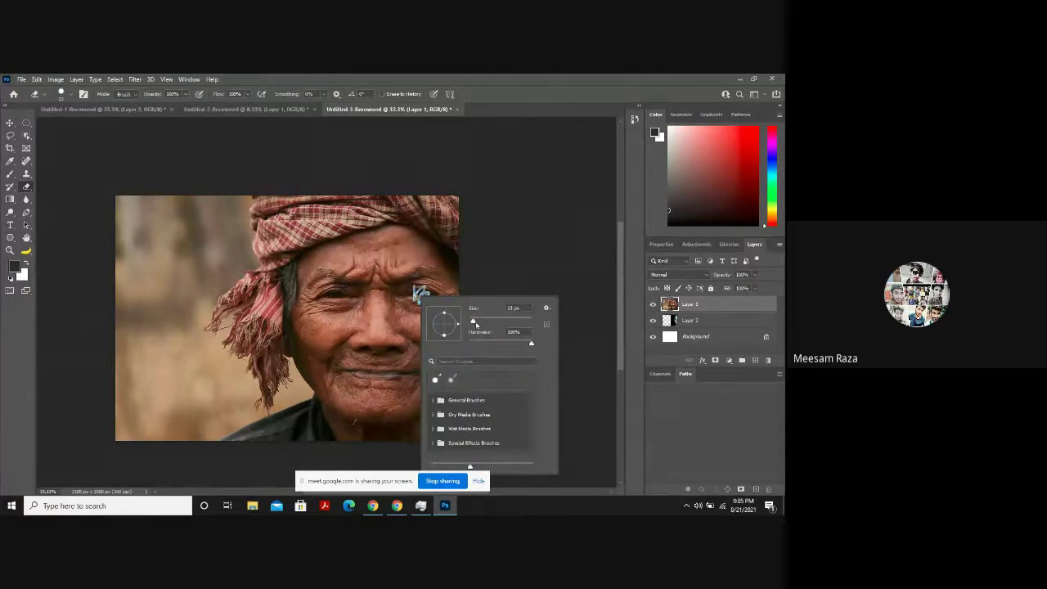
left_click_drag(474, 324, 483, 322)
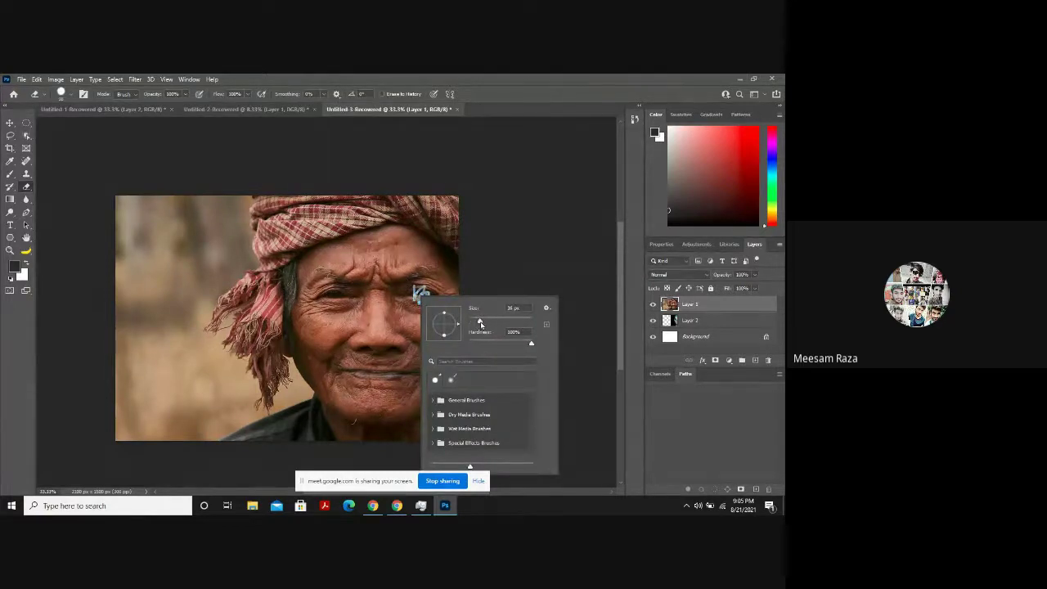
left_click(434, 401)
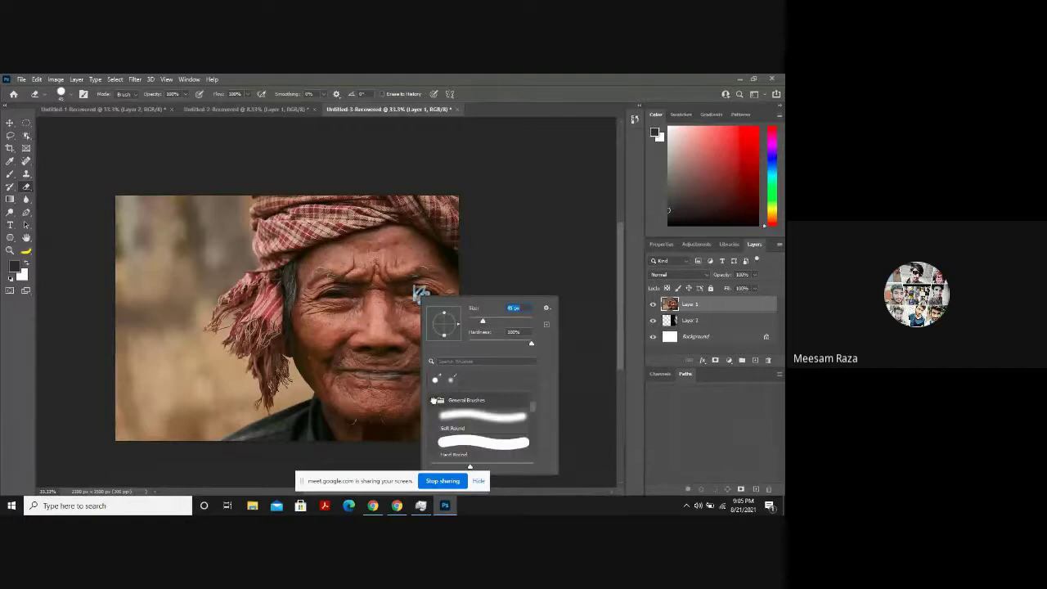
left_click(453, 421)
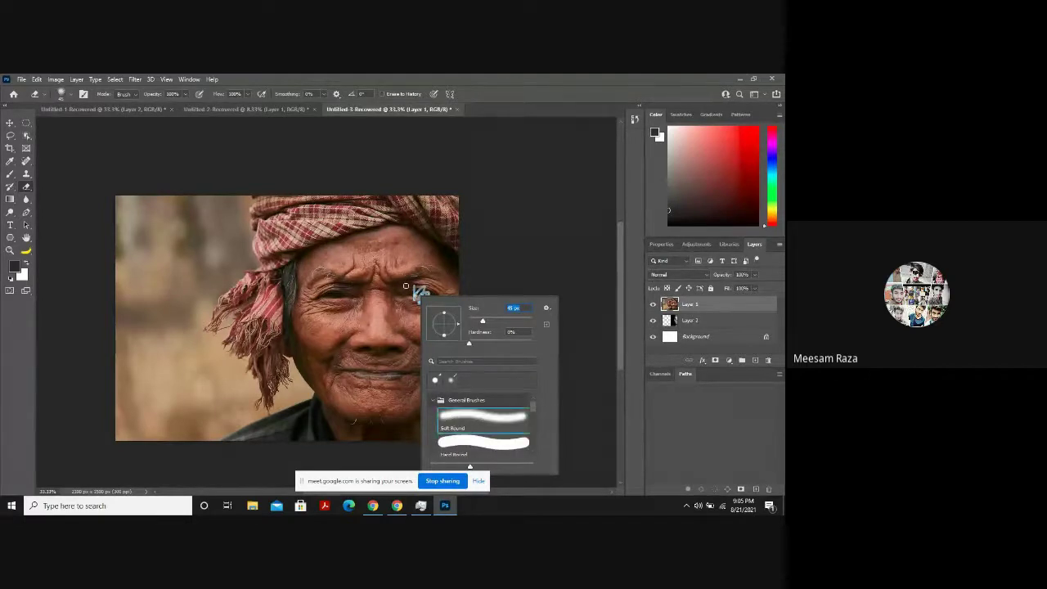
left_click_drag(406, 286, 417, 297)
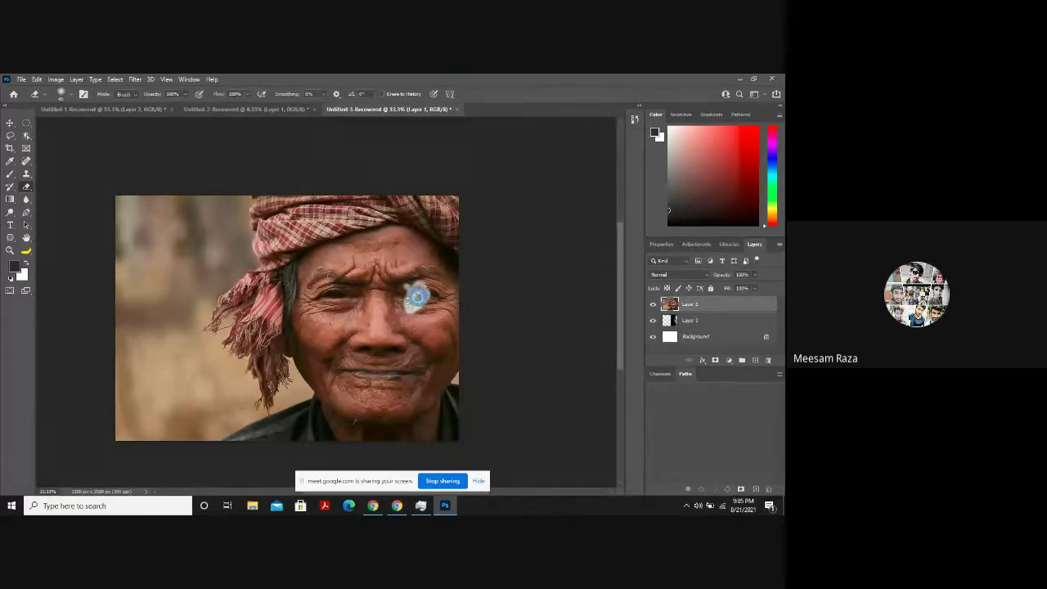
Erase the whole eye area with a larger soft eraser and set the robot layer's opacity to 100%.
right_click(417, 296)
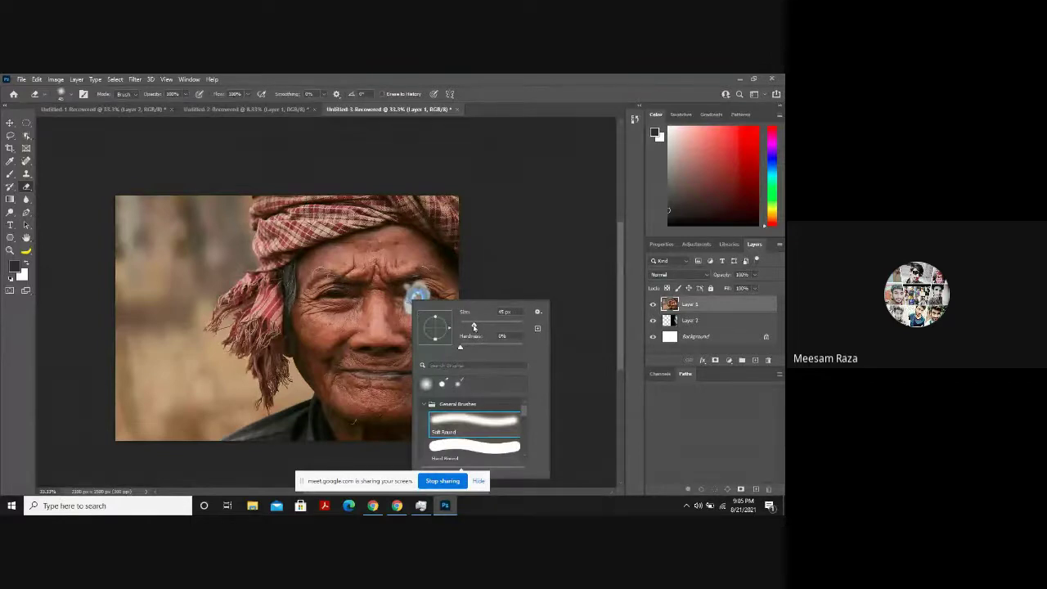
left_click_drag(477, 326, 495, 327)
left_click(417, 294)
mouse_move(416, 295)
left_mouse_down()
mouse_move(435, 315)
mouse_move(413, 308)
mouse_move(421, 310)
mouse_move(419, 294)
mouse_move(409, 307)
mouse_move(413, 297)
mouse_move(402, 305)
mouse_move(406, 338)
mouse_move(402, 299)
mouse_move(428, 307)
mouse_move(437, 298)
mouse_move(413, 286)
mouse_move(417, 294)
mouse_move(402, 293)
mouse_move(418, 308)
mouse_move(442, 299)
left_mouse_up()
key("ctrl+z")
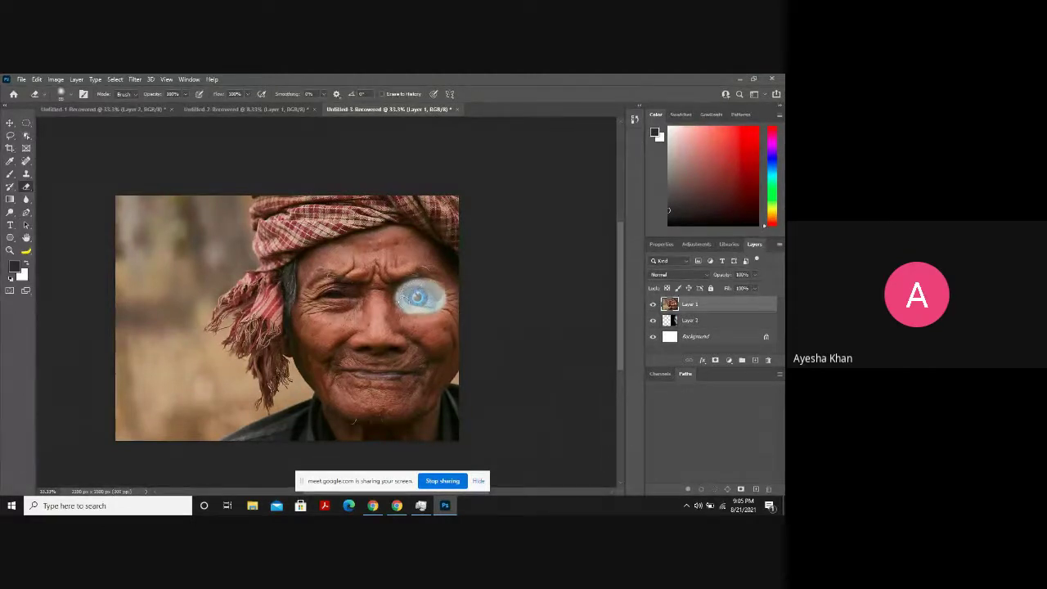
left_click(689, 321)
left_click_drag(755, 275, 777, 287)
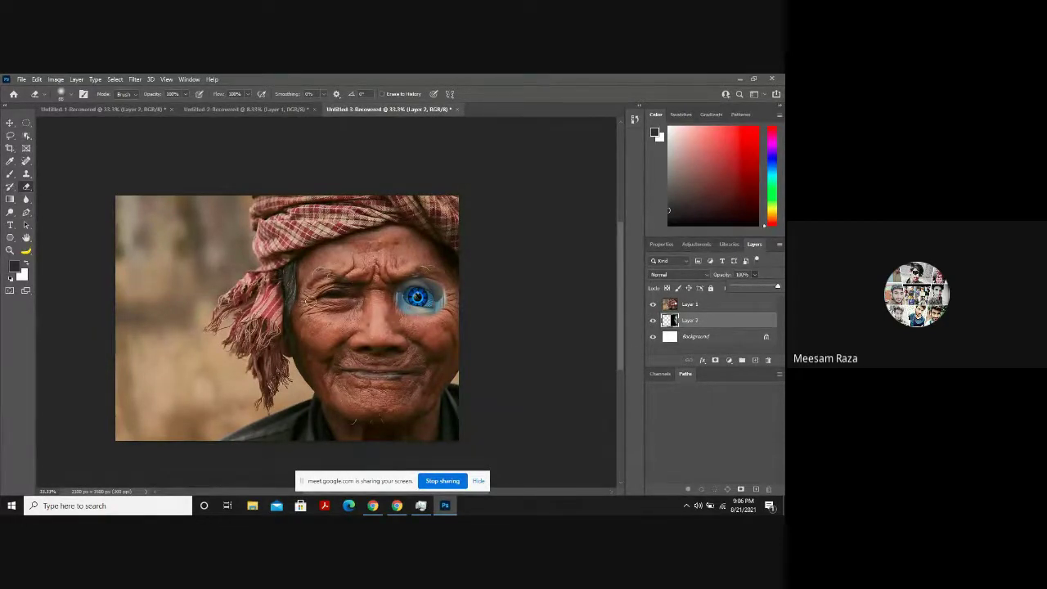
Paint dark shading around the blue eye on the robot layer with a Soft Round brush of about 149 px.
left_click(10, 176)
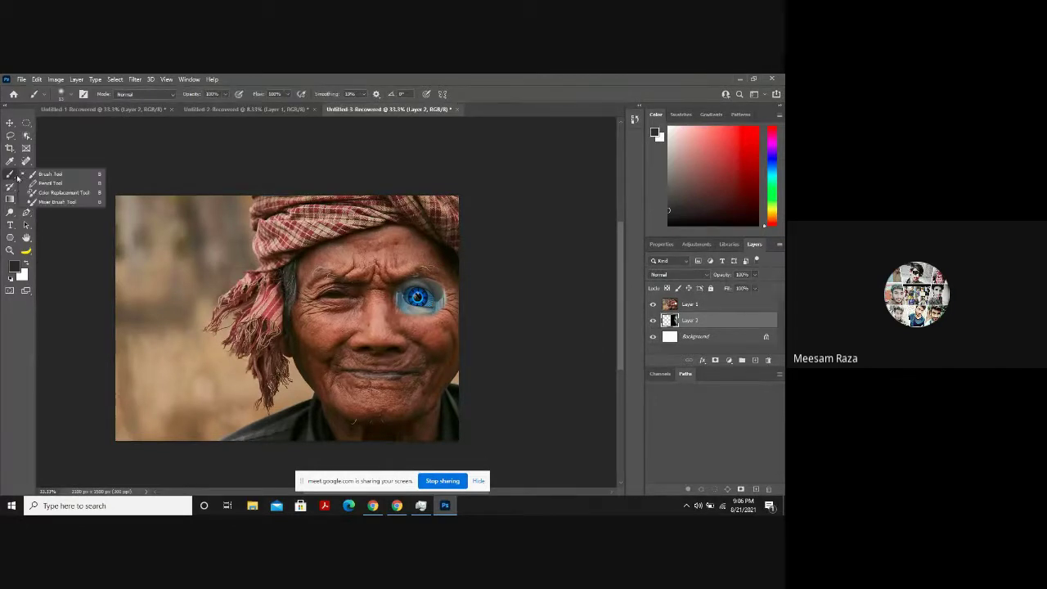
left_click(18, 178)
right_click(403, 287)
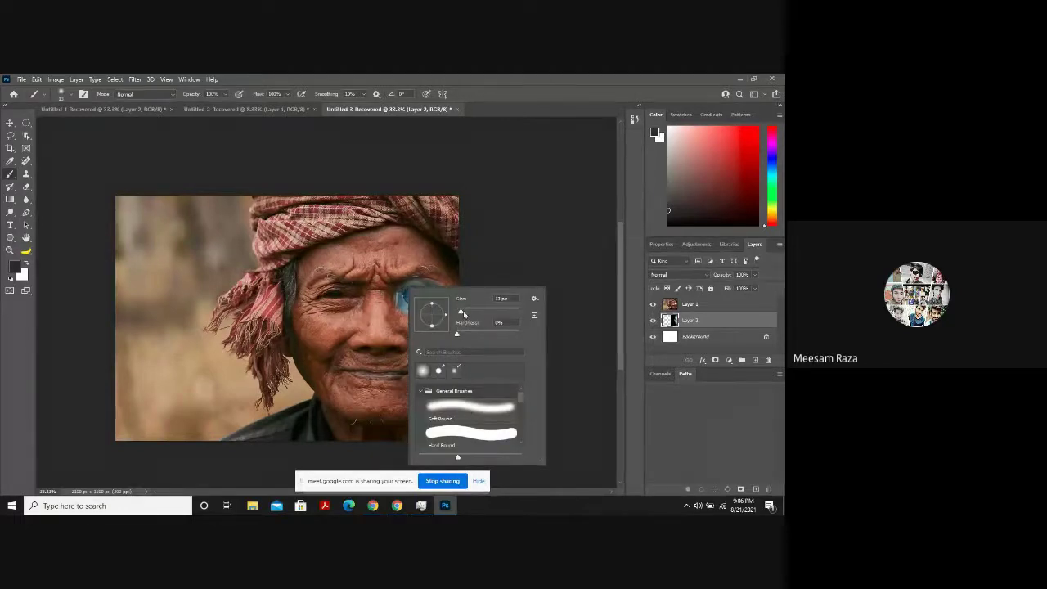
left_click_drag(462, 313, 495, 312)
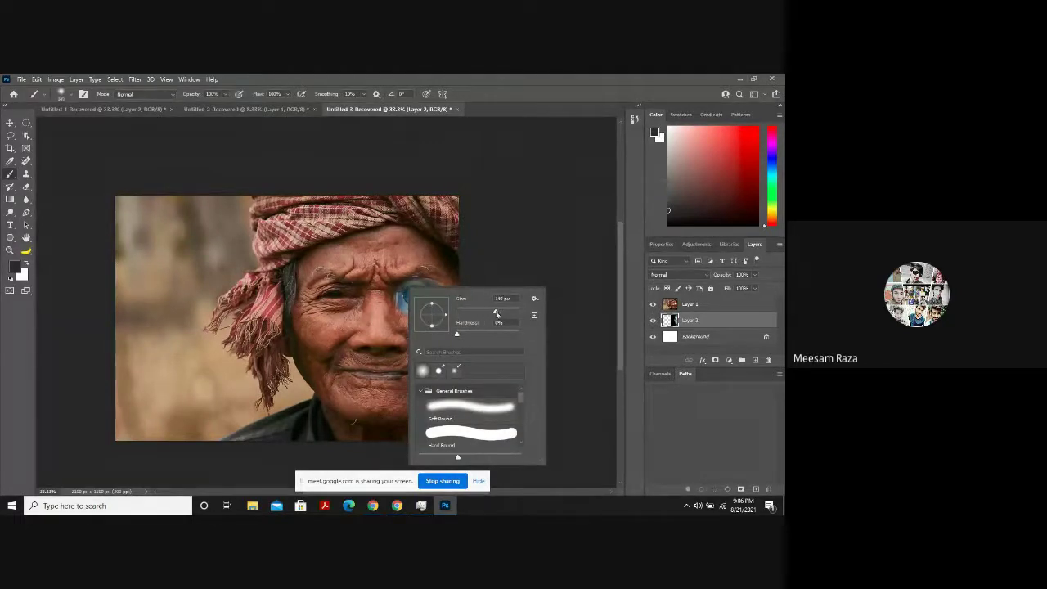
left_click(436, 406)
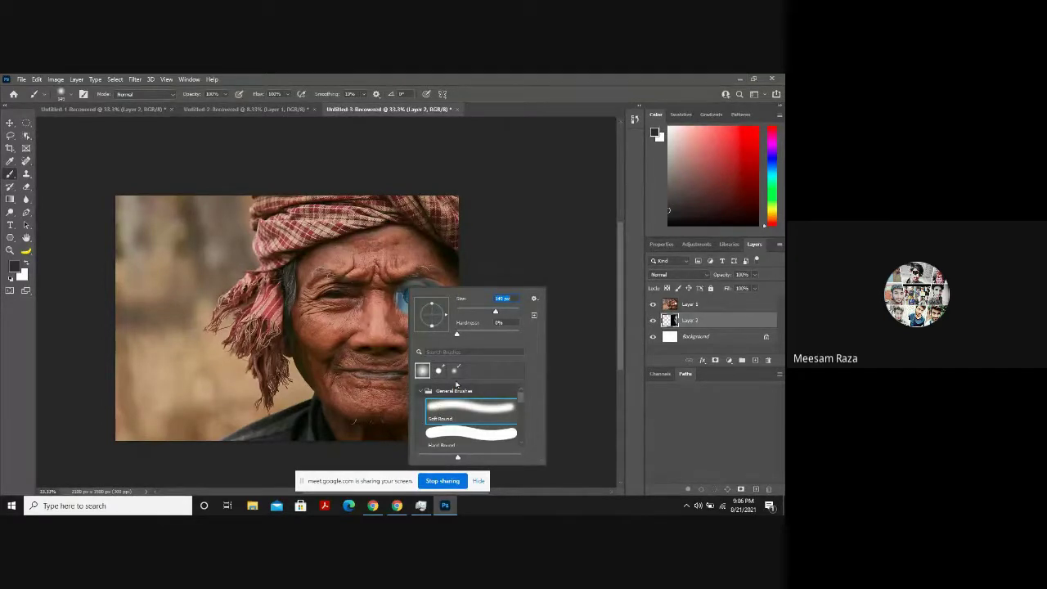
key("Return")
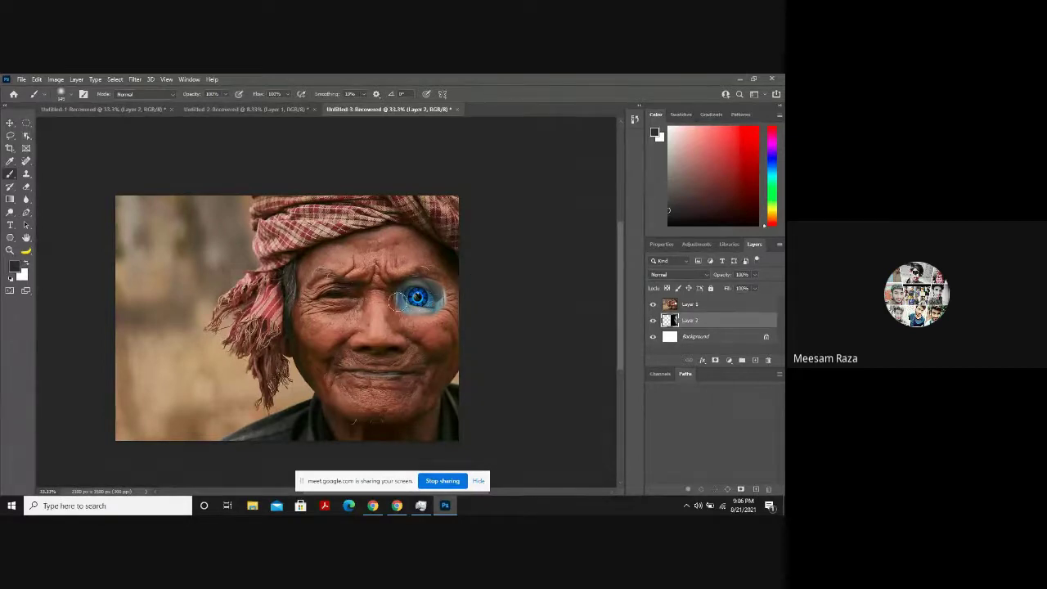
mouse_move(409, 305)
left_mouse_down()
mouse_move(442, 296)
mouse_move(413, 296)
mouse_move(426, 304)
left_mouse_up()
Rotate the soft brush tip and dab dark shading at the lower edge of the blue eye.
right_click(426, 301)
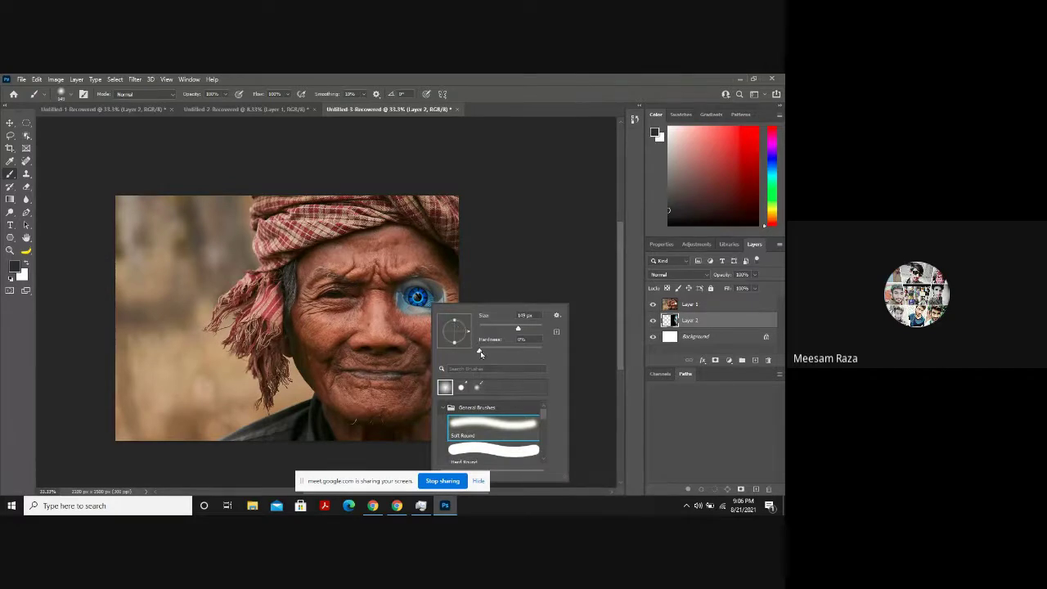
mouse_move(480, 352)
left_mouse_down()
mouse_move(518, 353)
mouse_move(462, 344)
left_mouse_up()
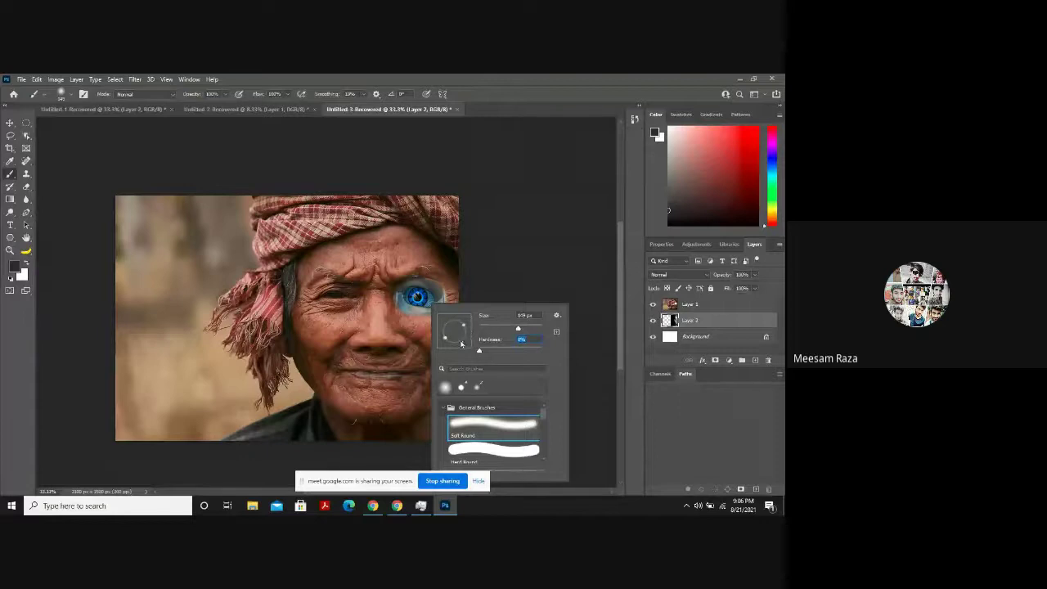
left_click(557, 316)
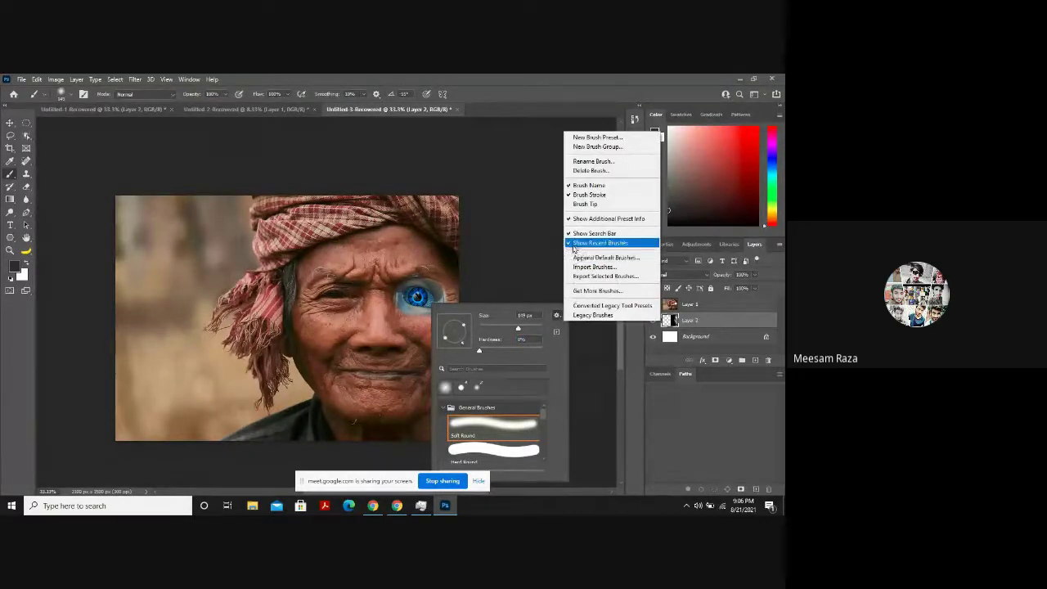
left_click(543, 351)
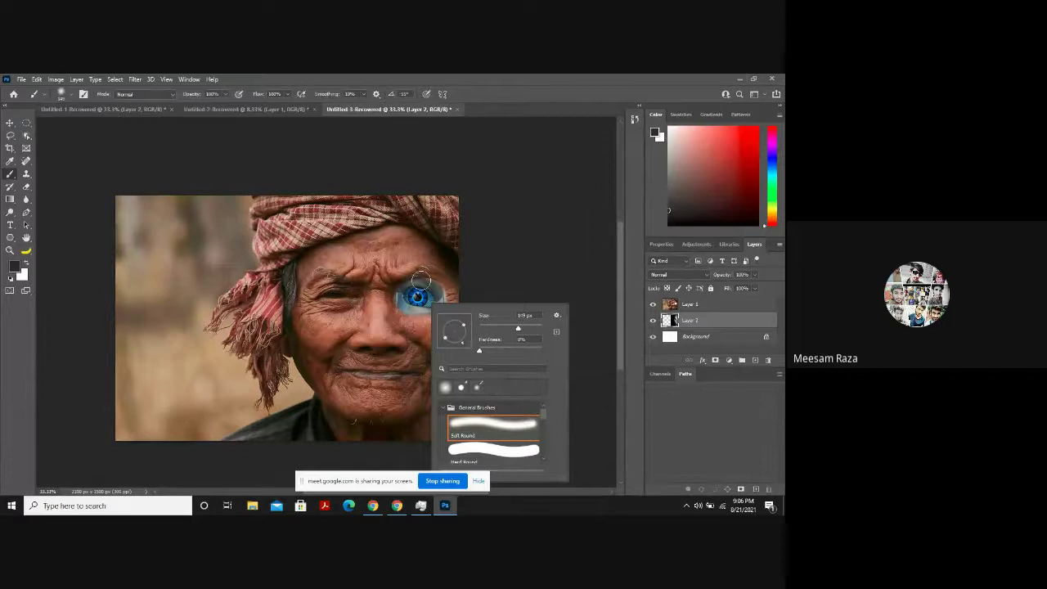
left_click(407, 310)
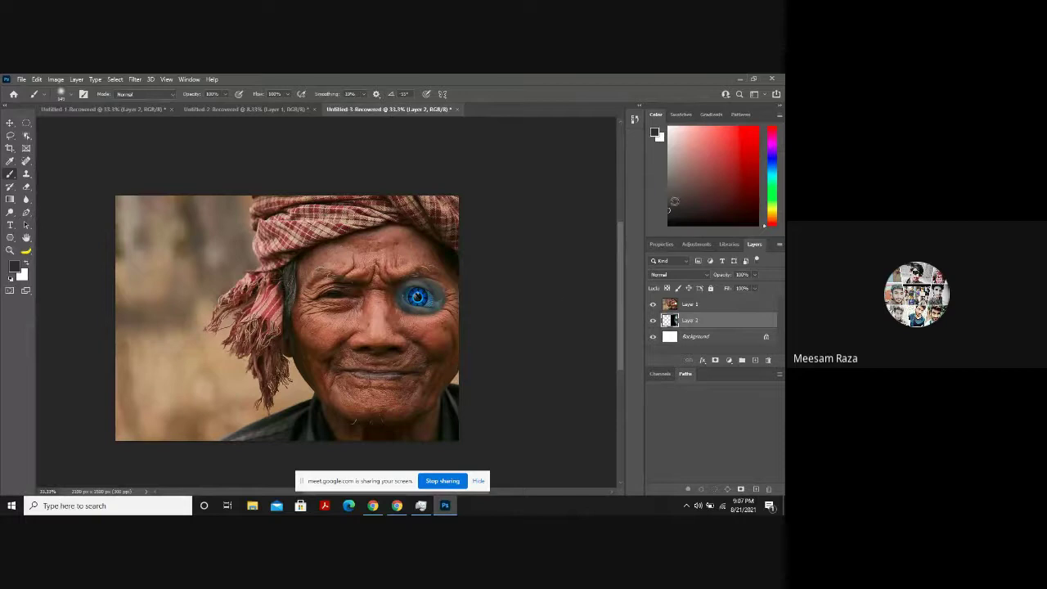
Sample the skin tone of the old man's forehead as the foreground colour.
left_click(699, 203)
left_click_drag(713, 196, 691, 186)
left_click(10, 161)
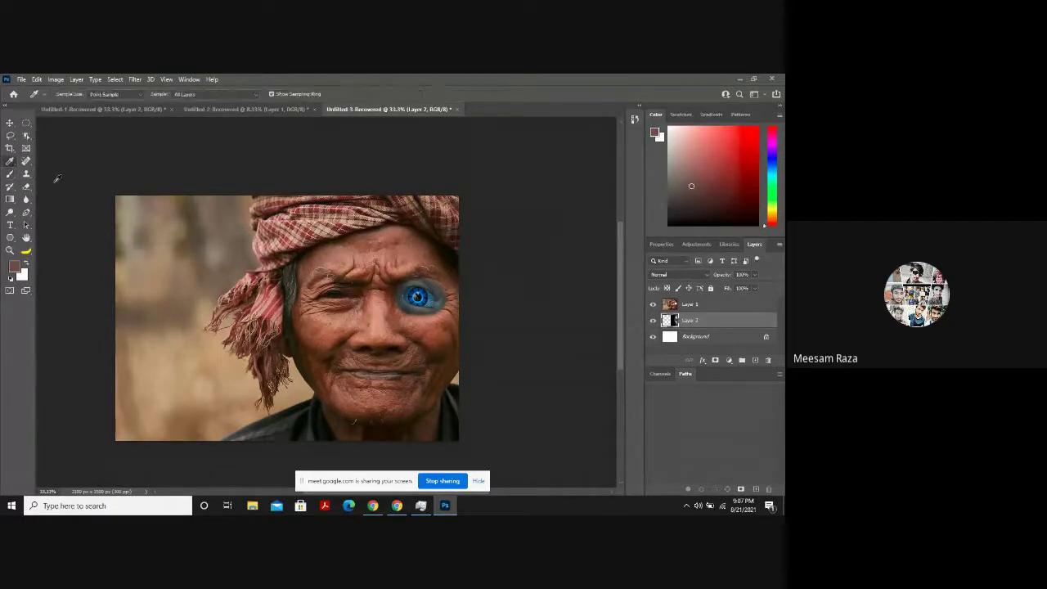
left_click(411, 255)
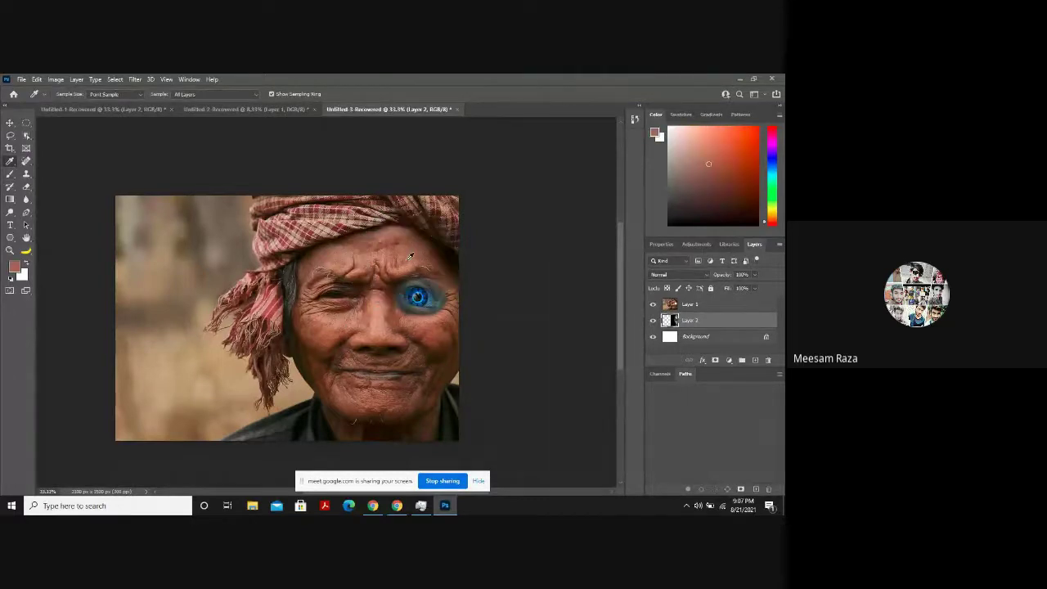
Try painting the sampled skin tone over the blue eye on the robot layer with the soft brush.
left_click(9, 187)
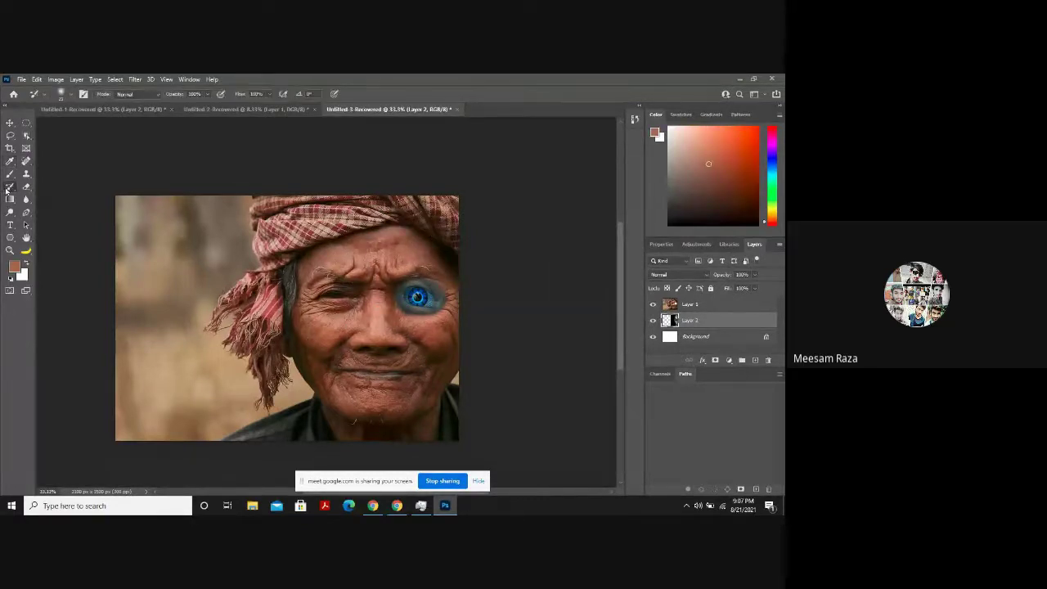
left_click(10, 173)
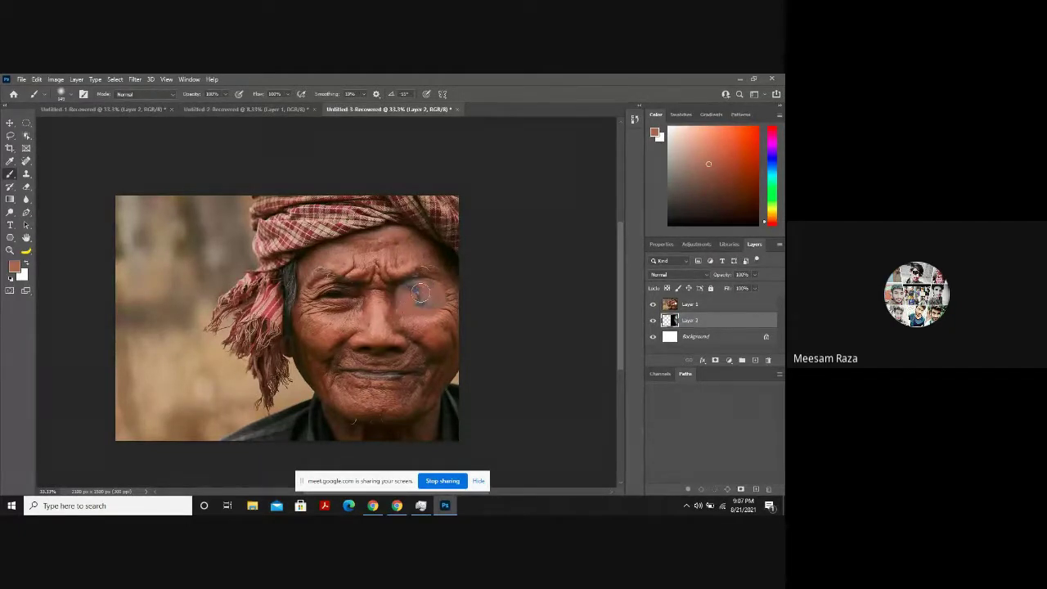
left_click_drag(423, 299, 422, 298)
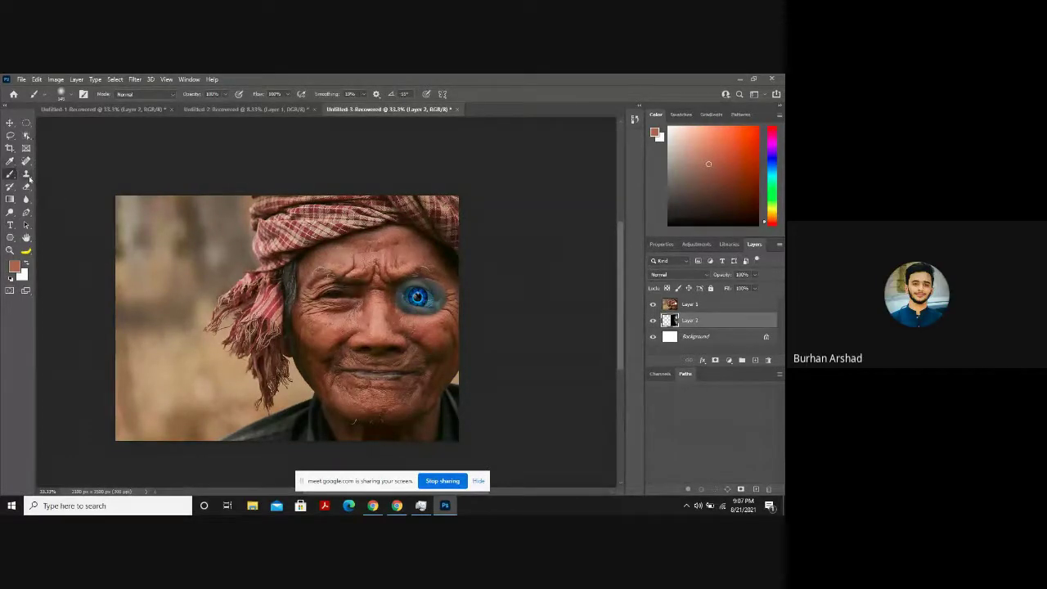
Try erasing around the blue eye on the robot layer and undo the stroke.
left_click(26, 188)
mouse_move(425, 274)
left_mouse_down()
mouse_move(430, 283)
mouse_move(413, 270)
mouse_move(432, 286)
mouse_move(413, 295)
left_mouse_up()
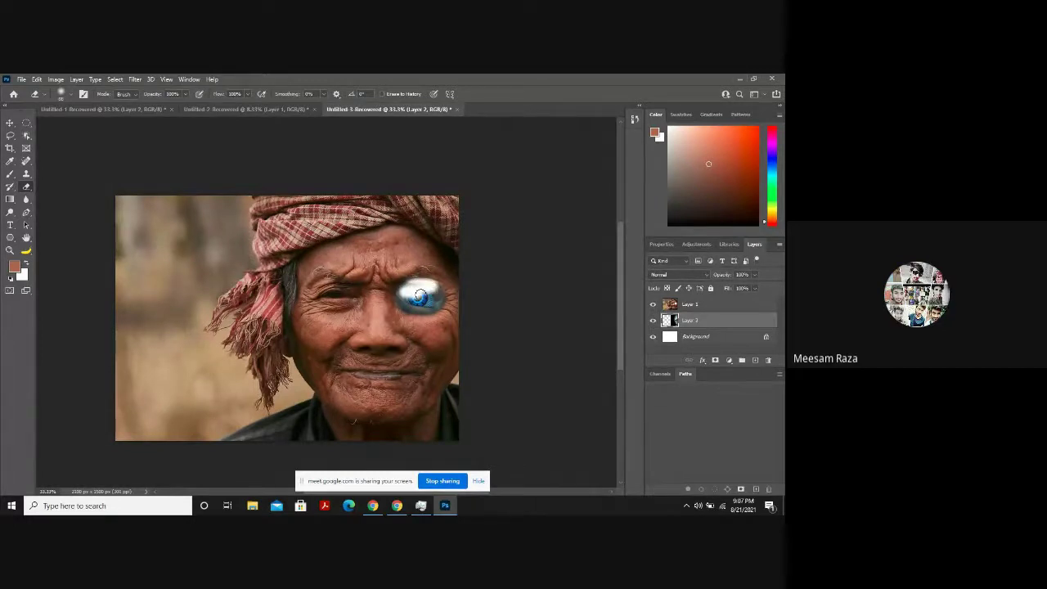
key("ctrl+z")
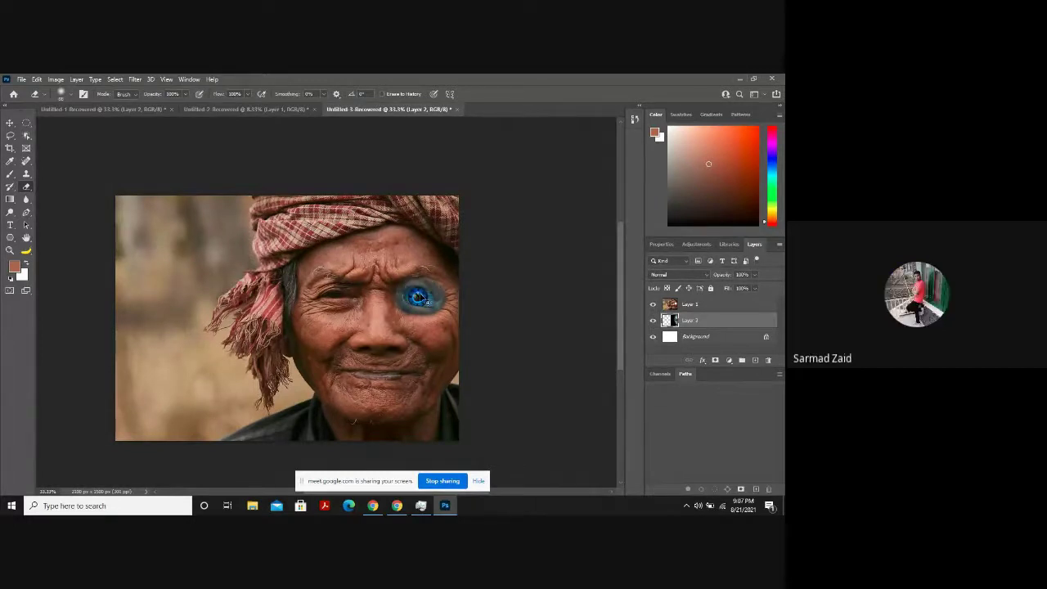
Erase more of the old man's portrait layer around the blue eye to reveal the robot's face beneath.
left_click(701, 304)
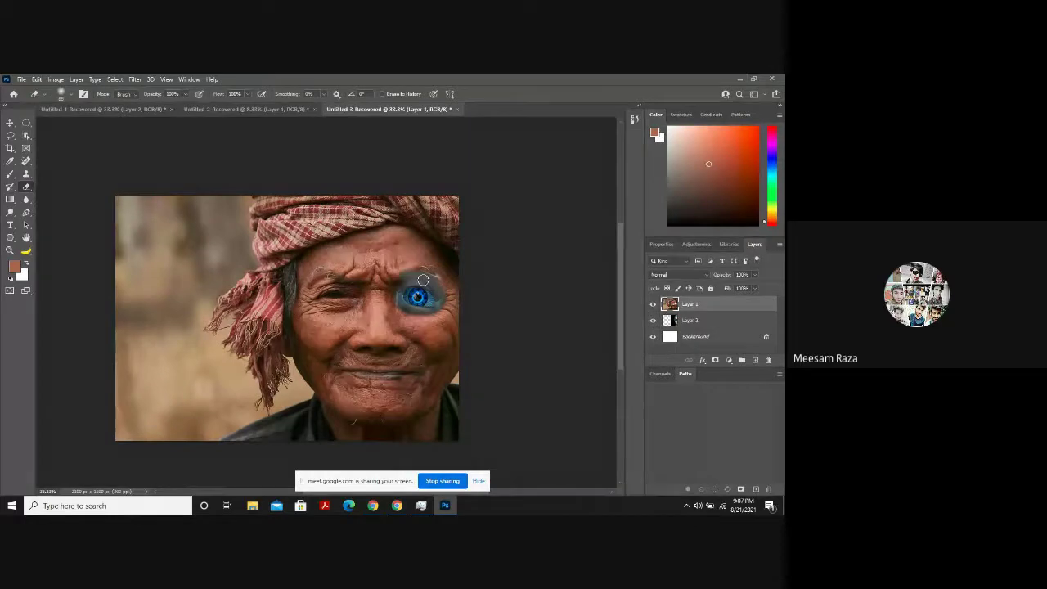
mouse_move(424, 280)
left_mouse_down()
mouse_move(412, 270)
mouse_move(423, 305)
mouse_move(406, 304)
mouse_move(416, 317)
mouse_move(446, 309)
mouse_move(442, 278)
mouse_move(409, 308)
left_mouse_up()
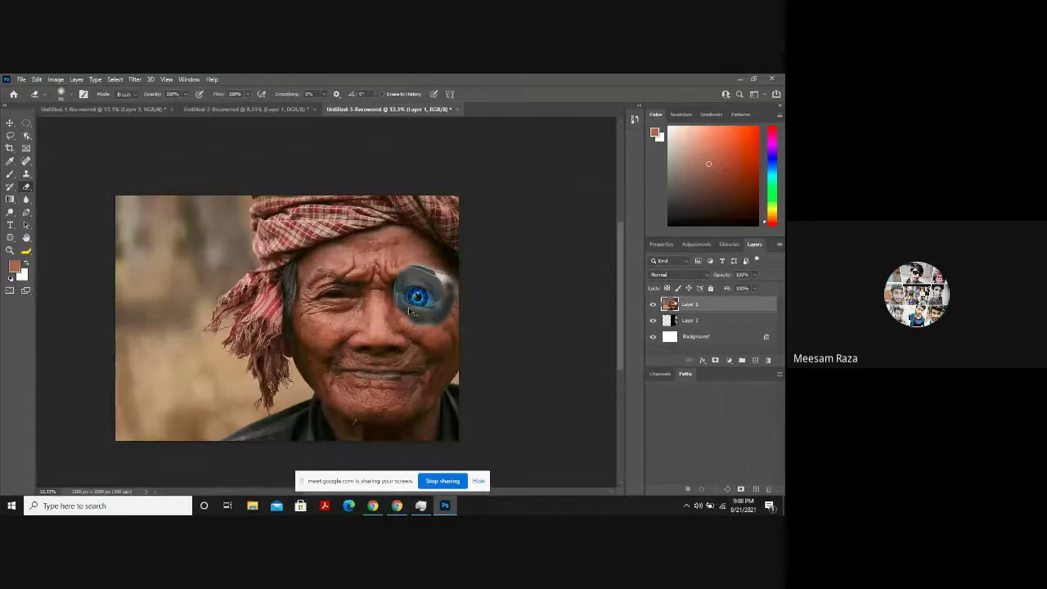
Create a new Default Photoshop Size document, 7 x 5 inches at 300 pixels/inch with a white background.
key("ctrl+n")
left_click(270, 203)
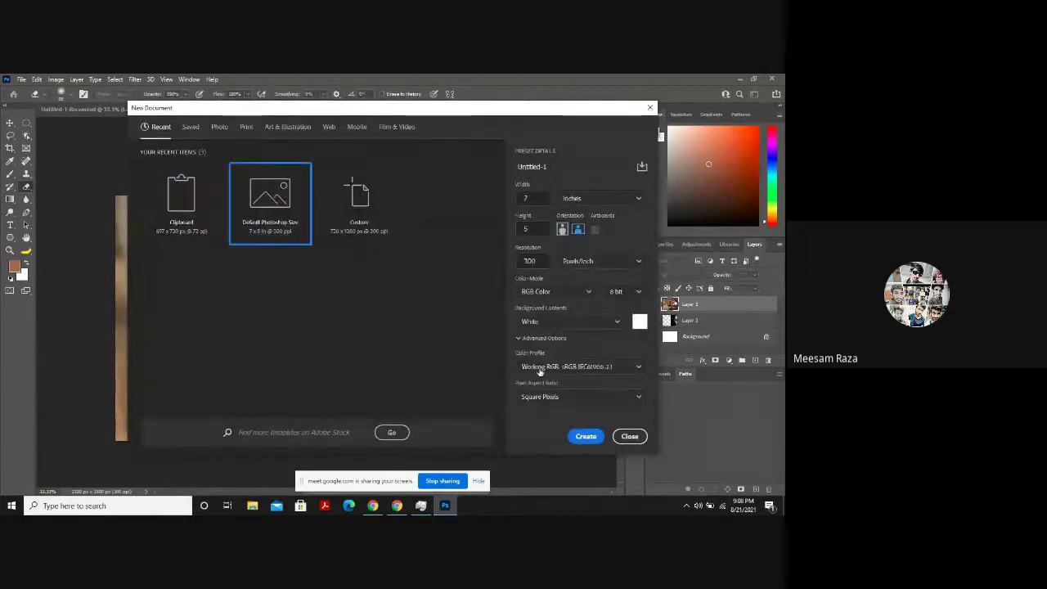
left_click(584, 435)
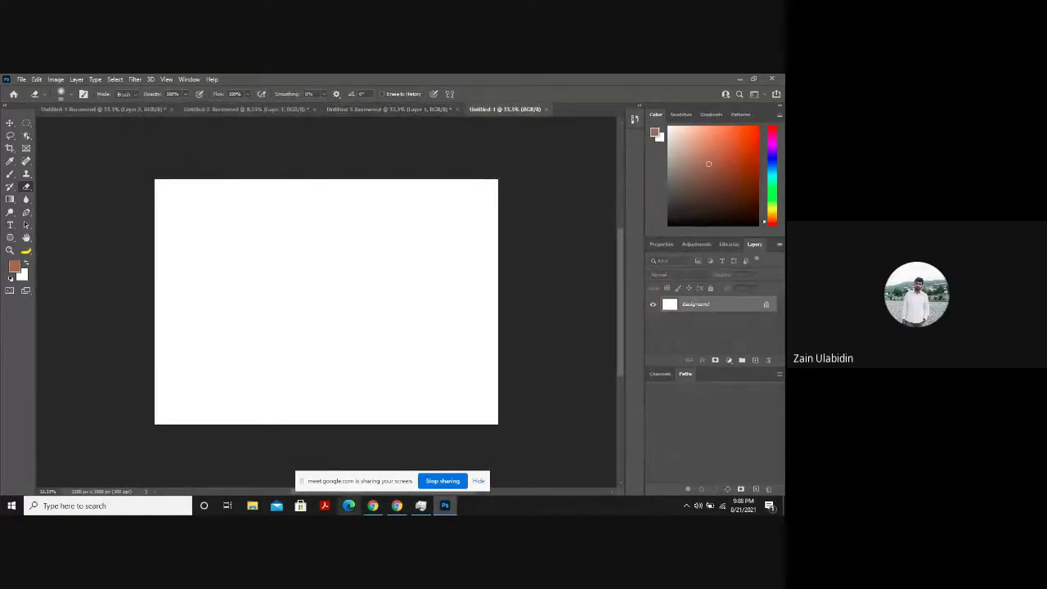
Switch to Chrome and load the pixabay.com home page.
left_click(379, 507)
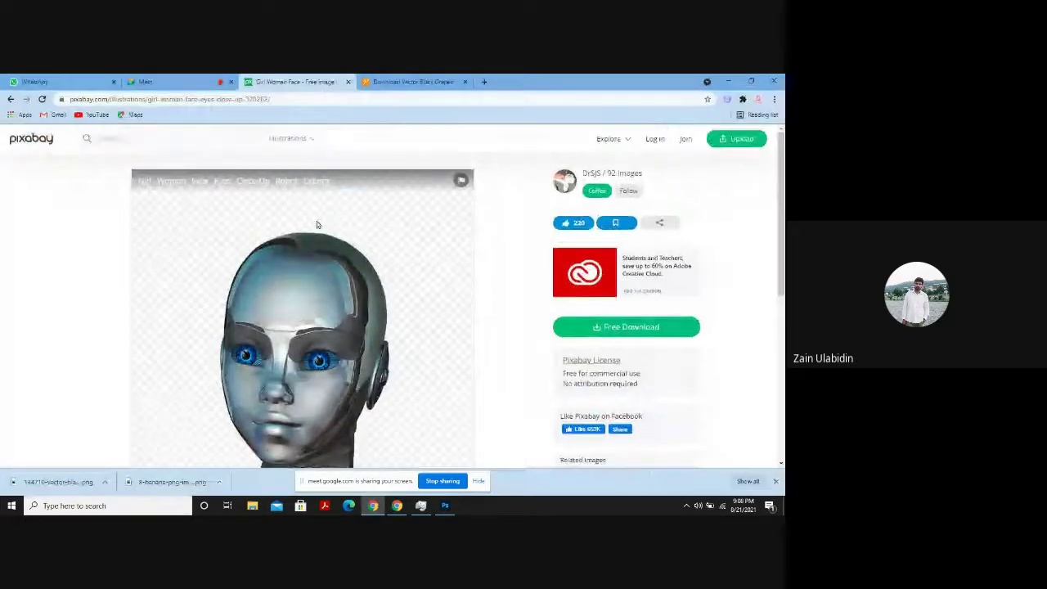
left_click(266, 99)
type("pixabay.com")
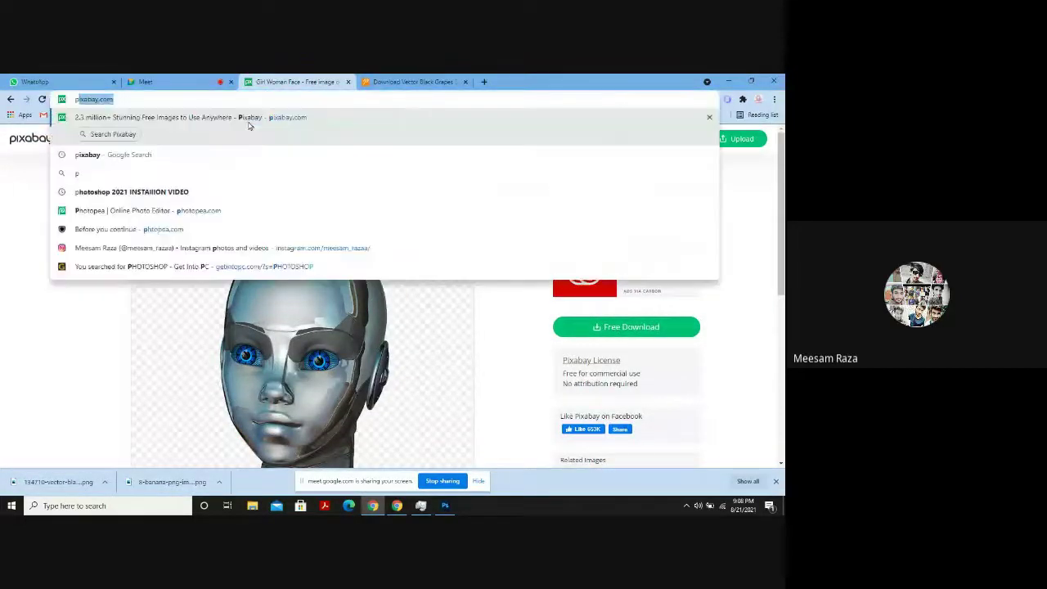
key("Return")
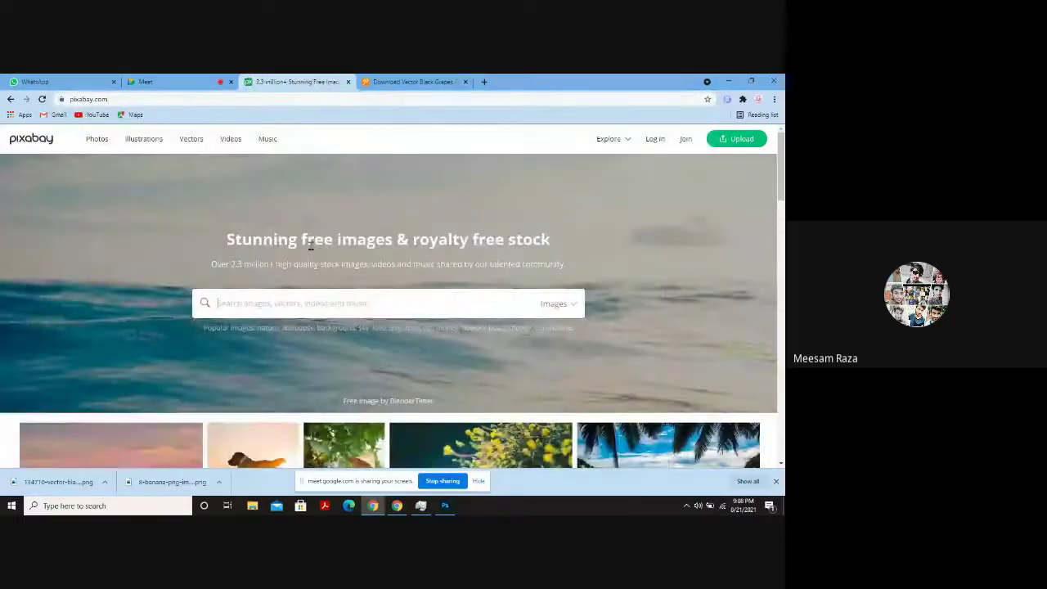
Open the photo of two seagulls from the Pixabay home page and copy the image.
scroll(311, 247, "down", 6)
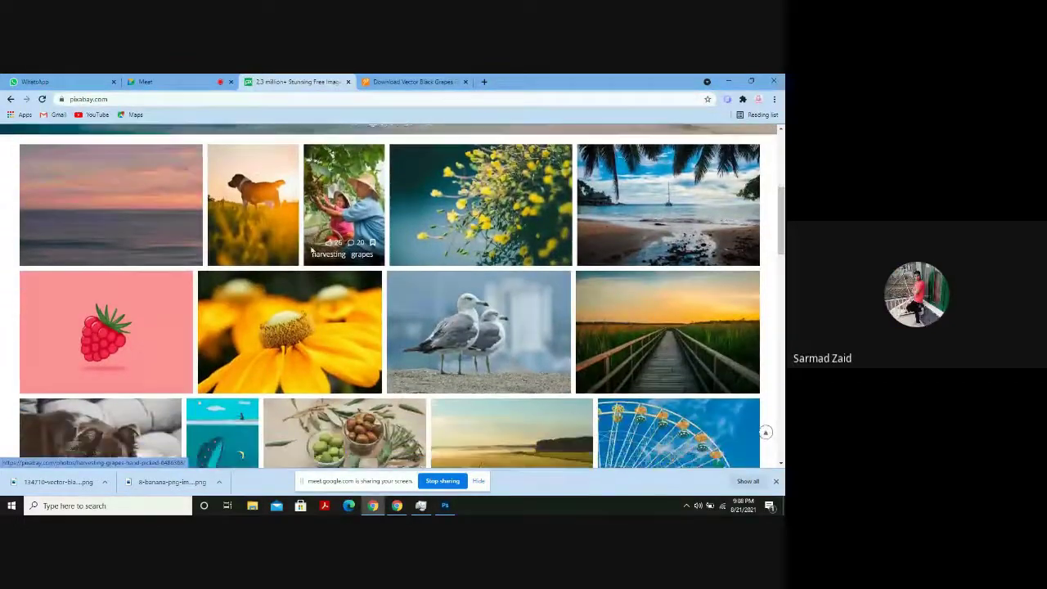
left_click(432, 320)
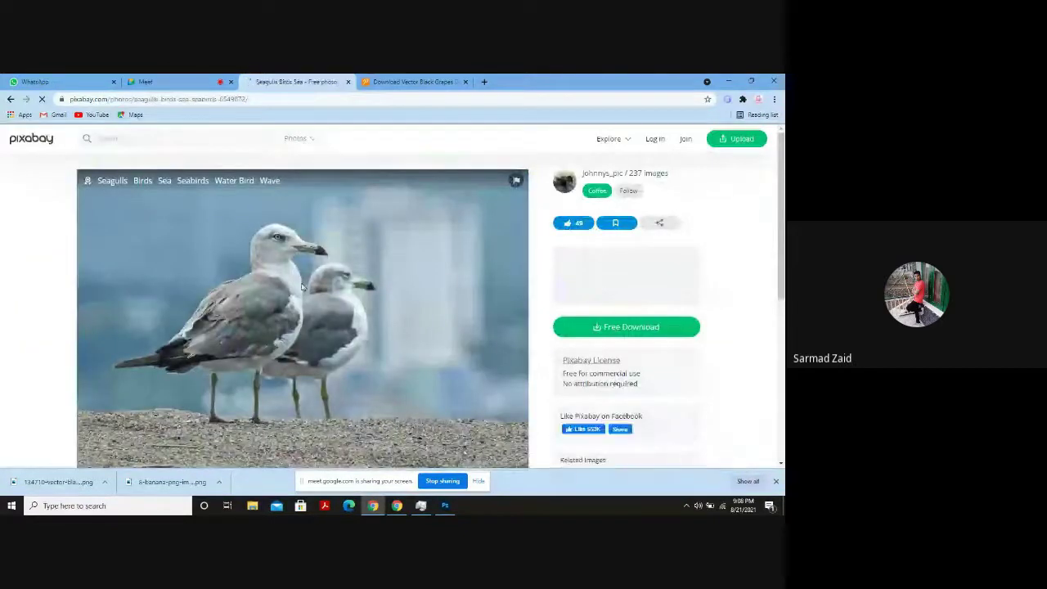
scroll(302, 286, "down", 1)
right_click(300, 281)
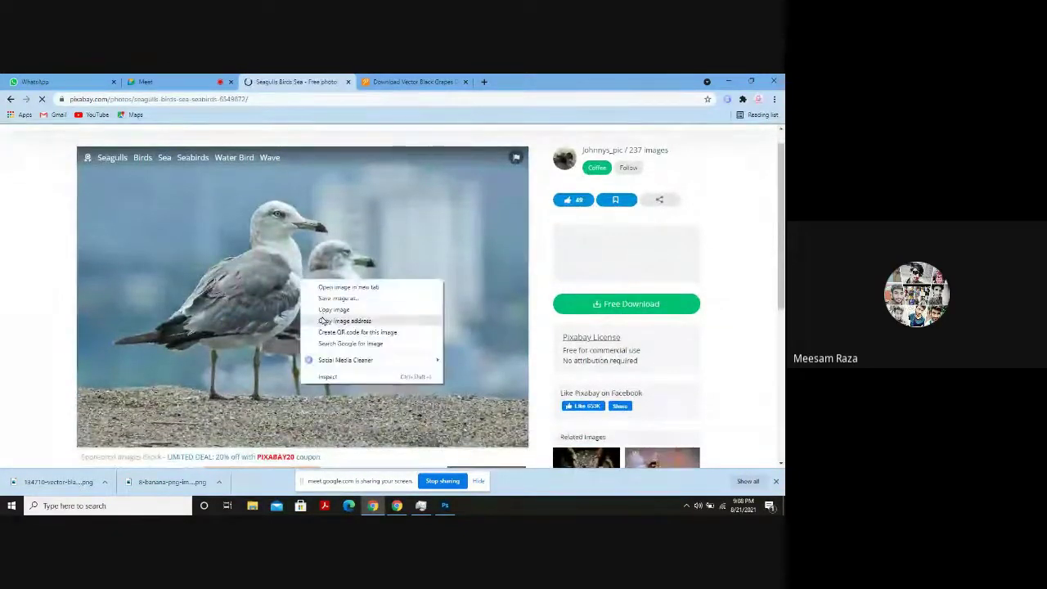
left_click(322, 320)
Dismiss the camera-access dialog in the Meet call and return to the blank Photoshop document.
key("alt+Tab")
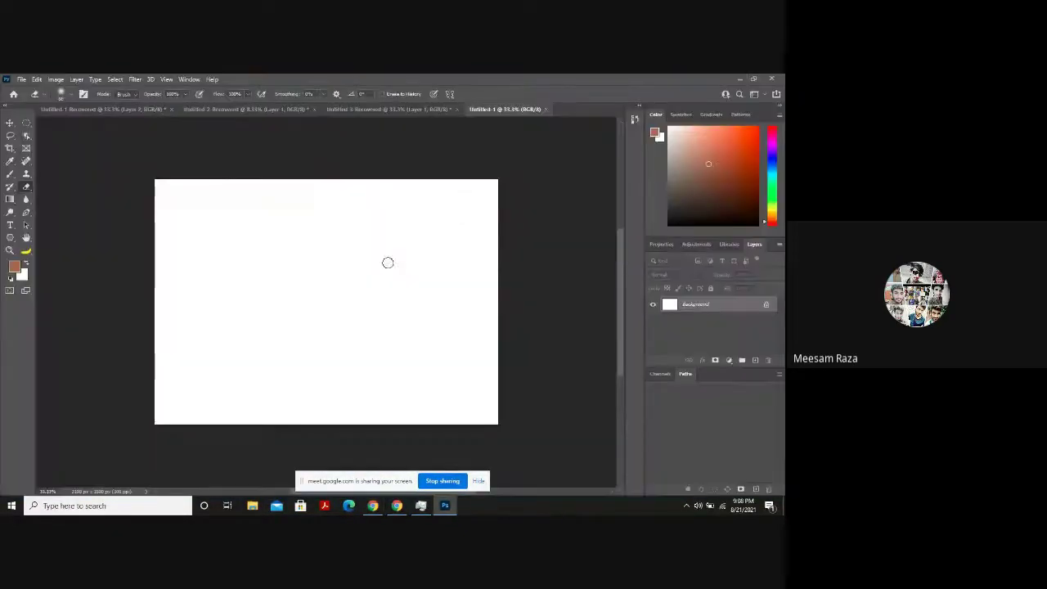
key("alt+Tab")
left_click(175, 82)
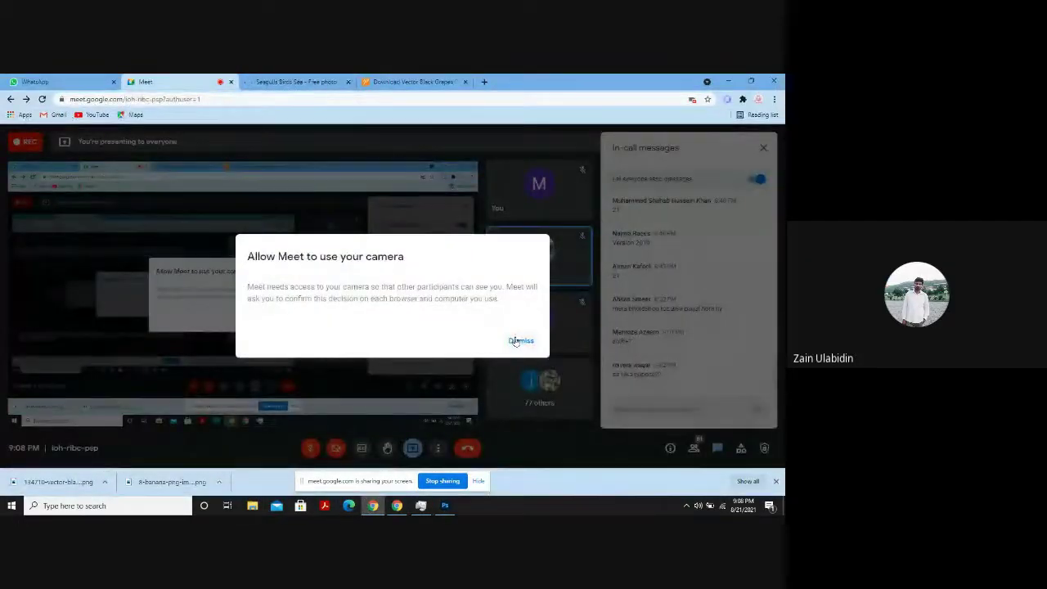
left_click(517, 340)
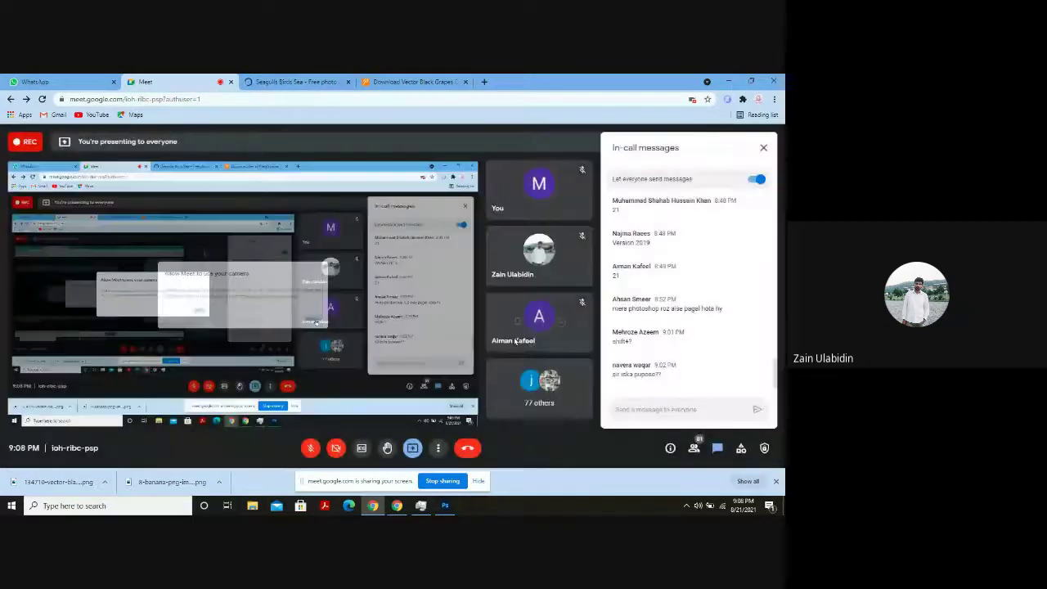
left_click(728, 81)
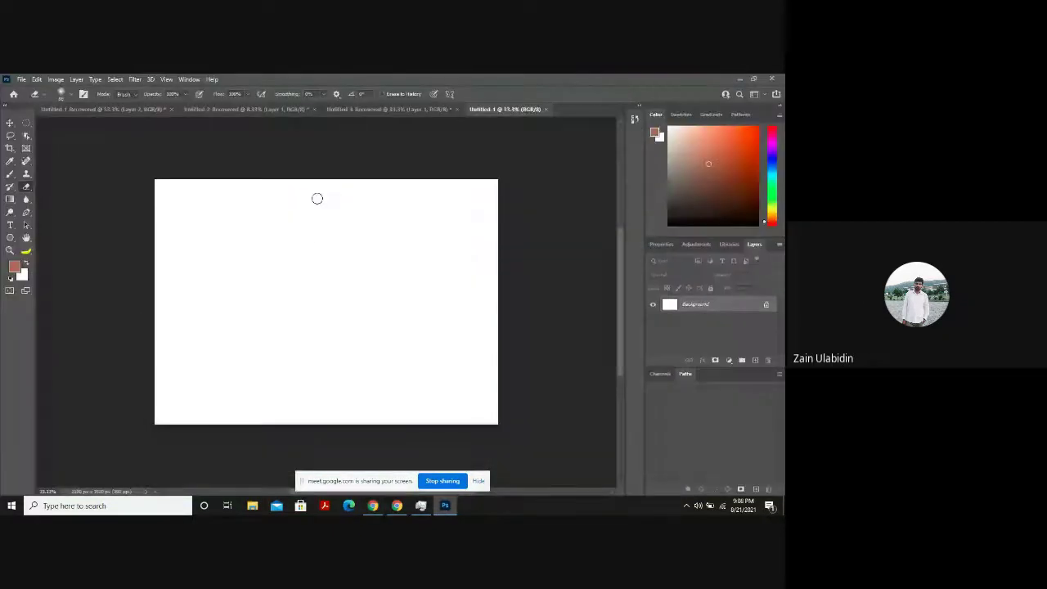
Paste the seagull photo into the blank document, enlarge it to cover the whole canvas and deselect its layer.
key("ctrl+v")
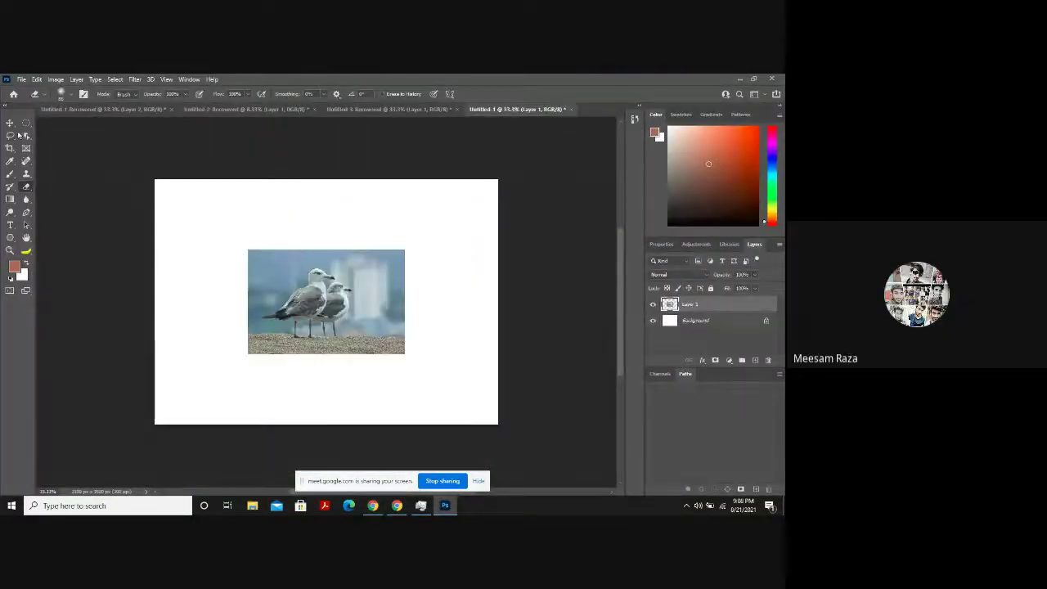
left_click(10, 122)
left_click_drag(405, 354, 481, 404)
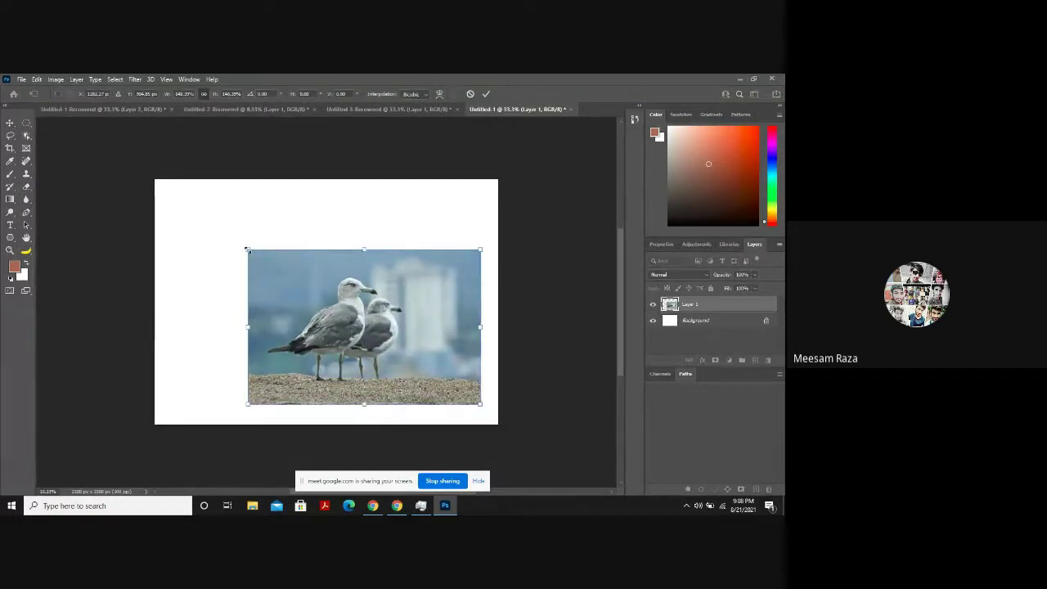
left_click_drag(248, 249, 158, 189)
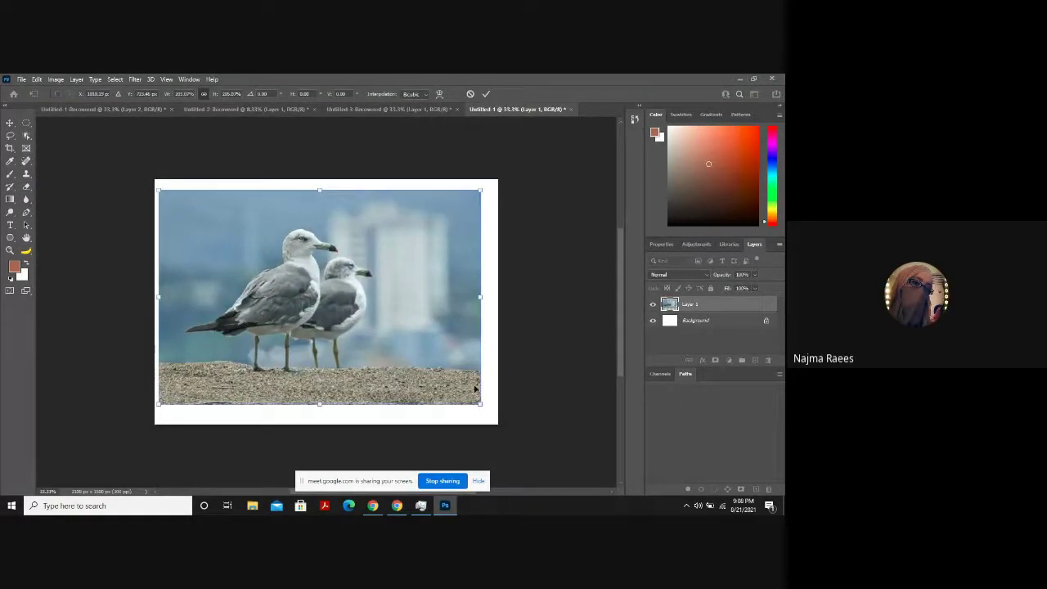
left_click_drag(479, 405, 511, 424)
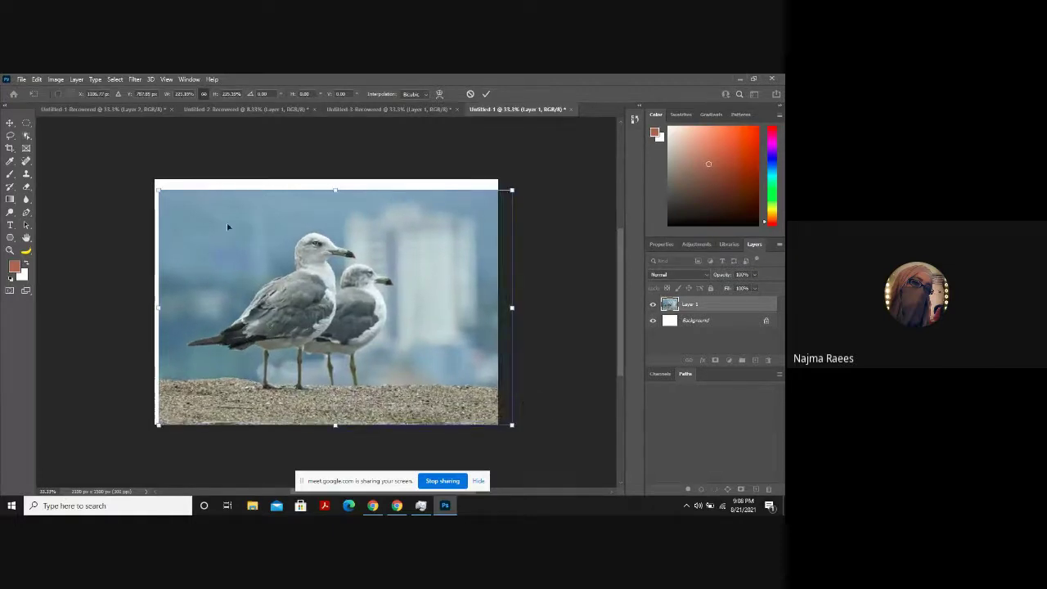
left_click_drag(161, 191, 141, 178)
key("Return")
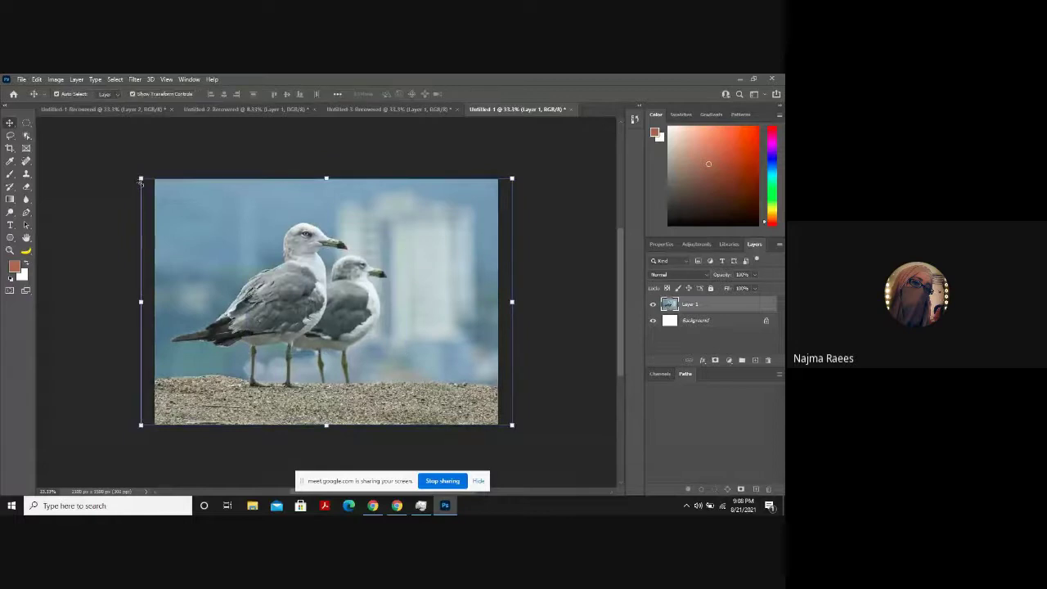
left_click(87, 337)
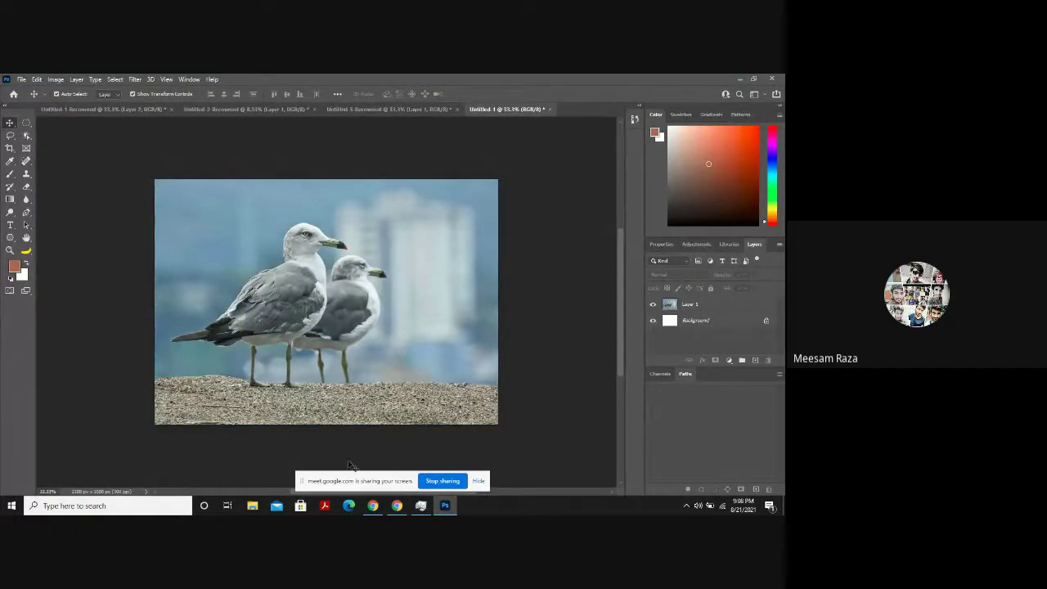
Switch back to the Pixabay page in Chrome and search its photos for "ice".
left_click(373, 506)
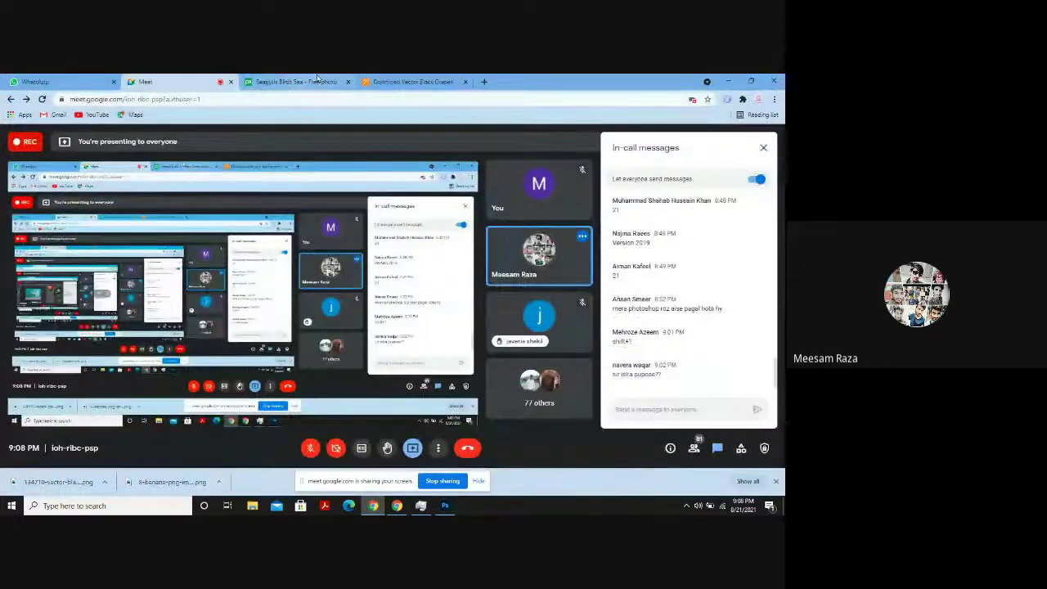
left_click(293, 82)
scroll(405, 237, "up", 1)
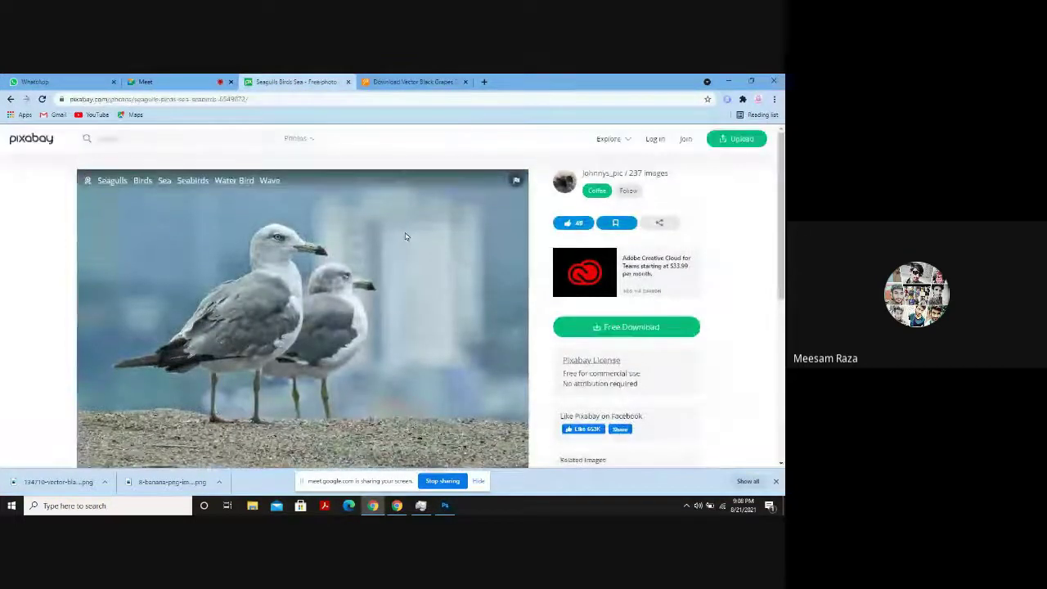
left_click(249, 137)
type("lo")
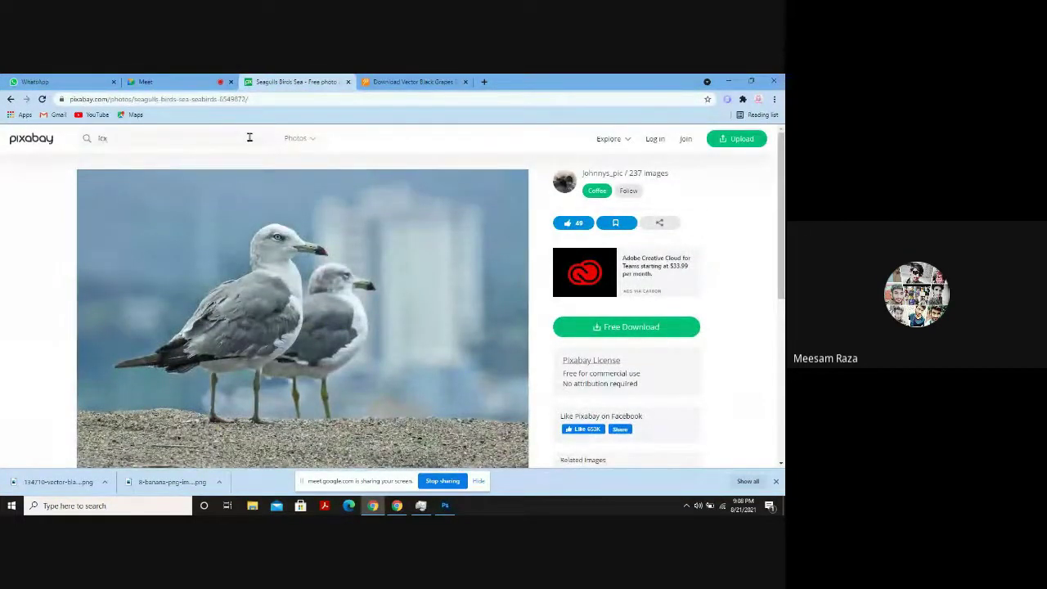
type("e")
key("Return")
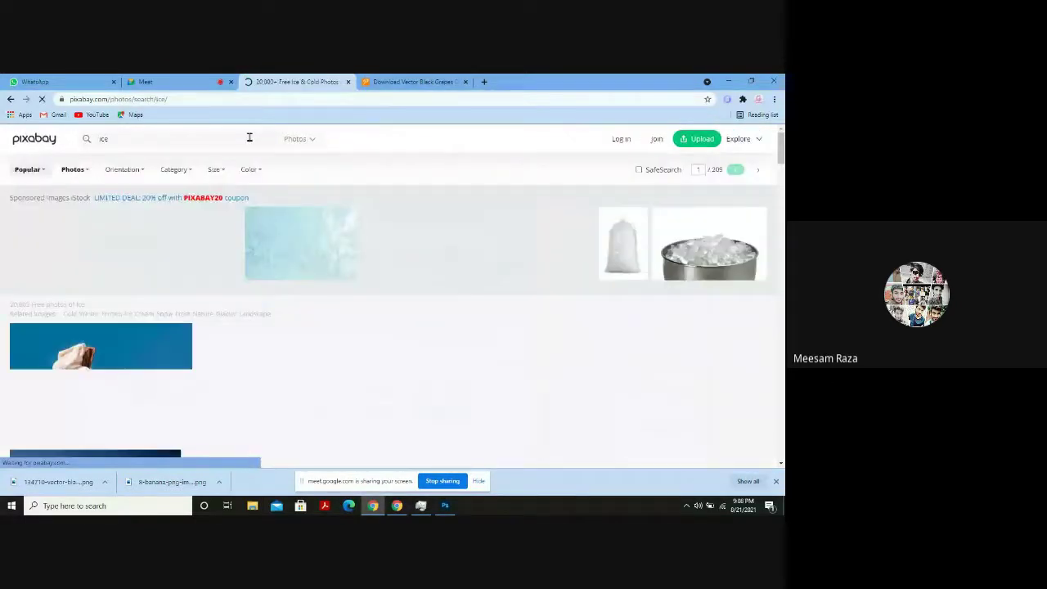
Open the photo of the frost-covered tree from the ice results and copy the image.
scroll(264, 295, "down", 3)
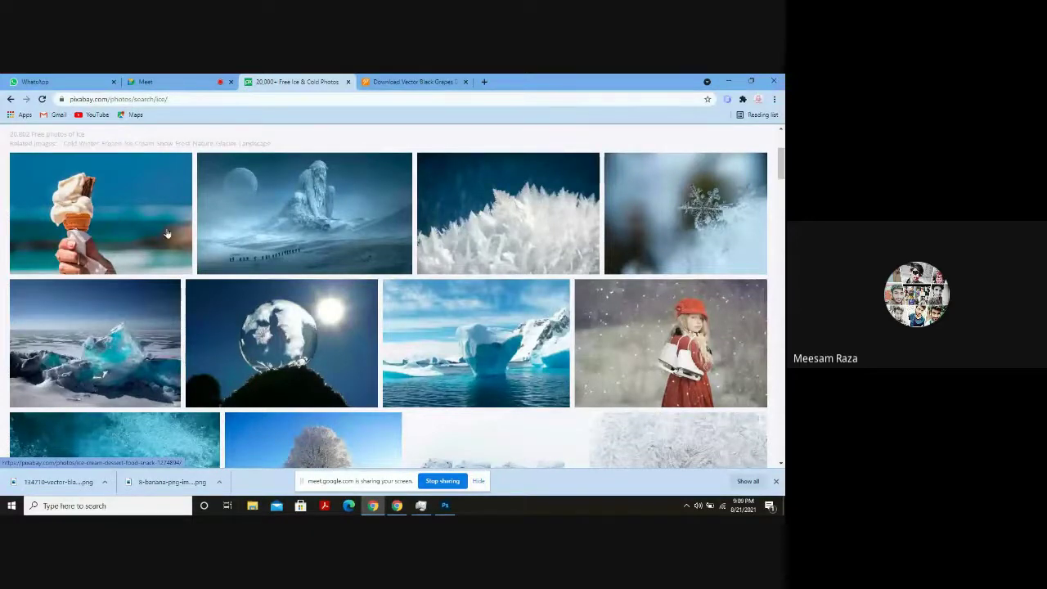
scroll(188, 258, "down", 3)
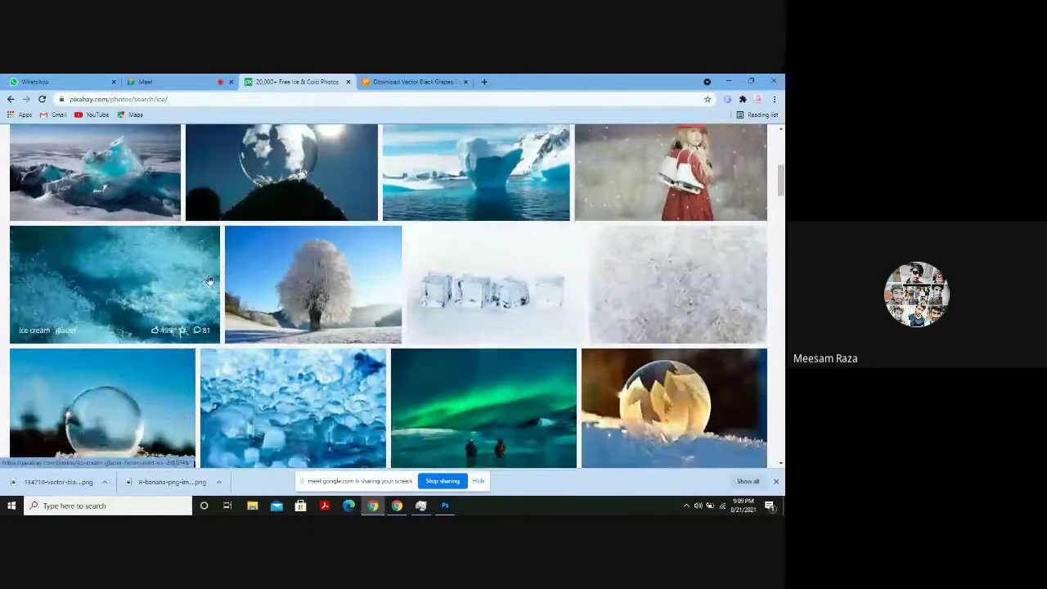
left_click(281, 264)
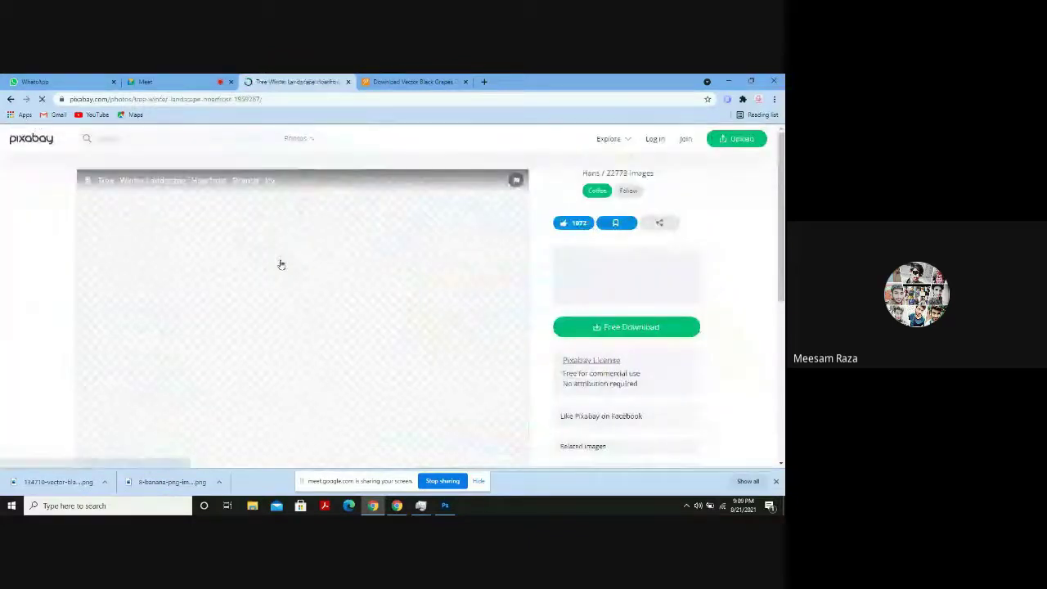
scroll(311, 330, "down", 2)
scroll(311, 329, "up", 1)
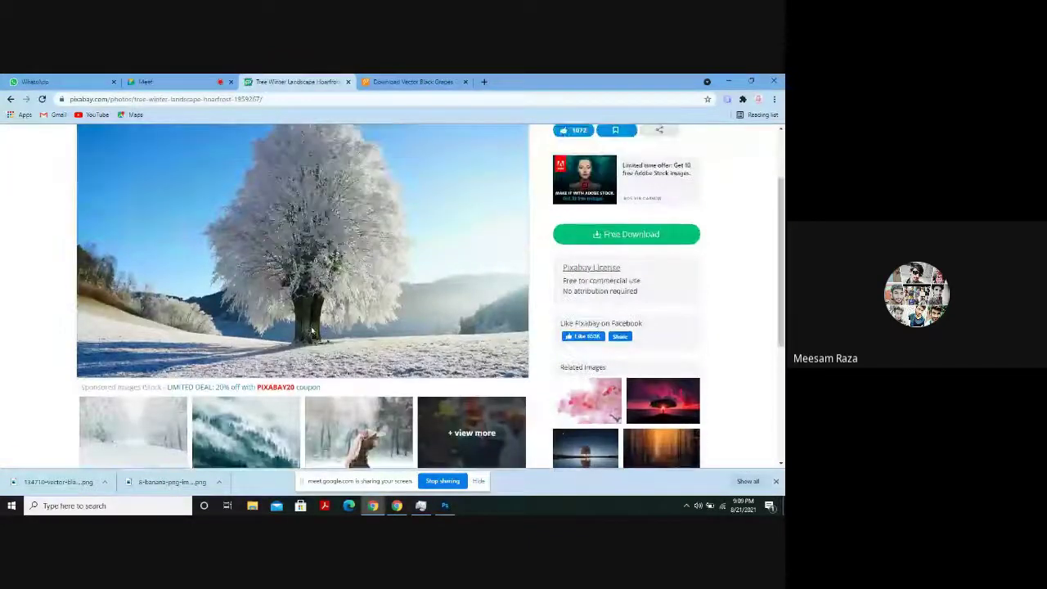
scroll(311, 330, "up", 1)
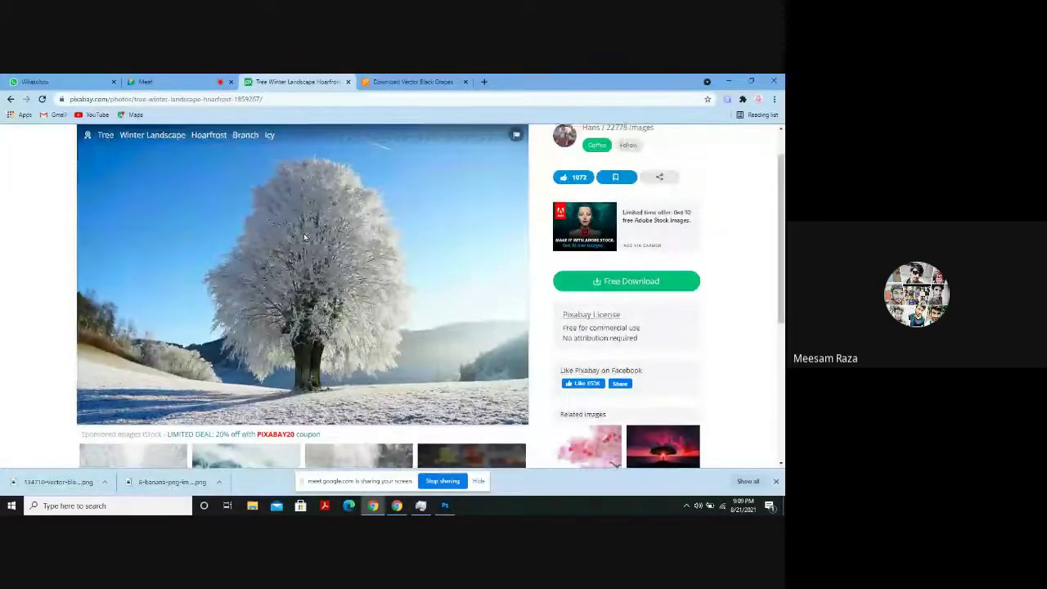
right_click(291, 300)
left_click(309, 324)
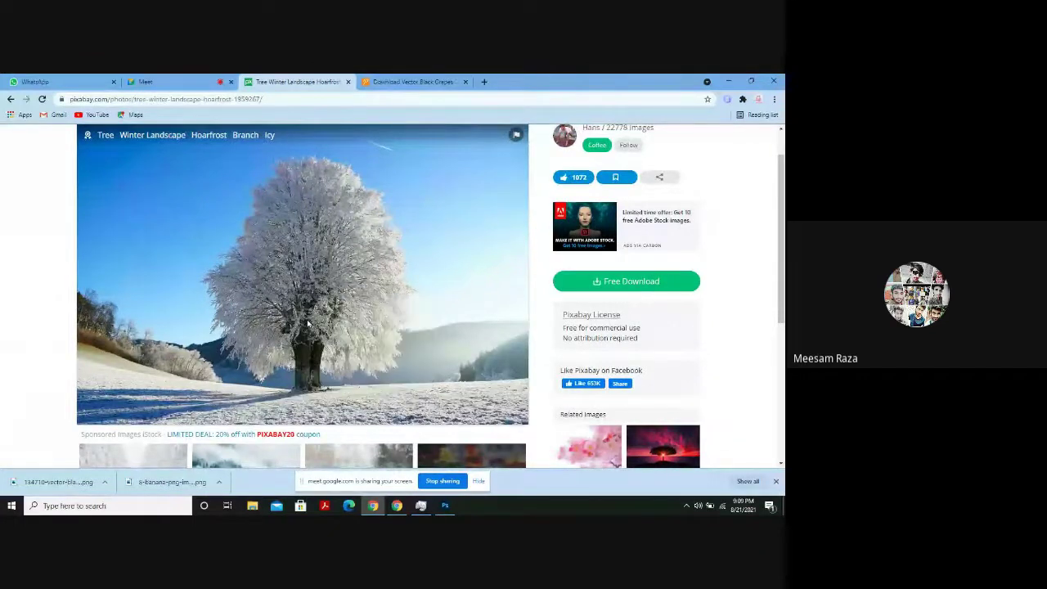
Return to Photoshop, paste the frosty tree above the seagull photo and enlarge it to nearly fill the canvas.
left_click(728, 81)
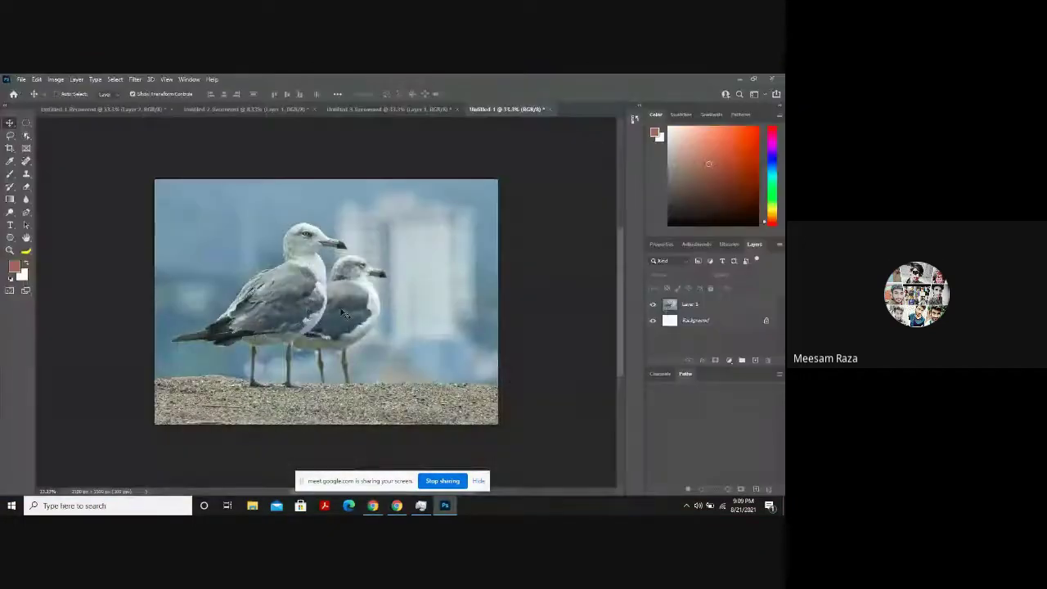
key("ctrl+v")
left_click_drag(404, 353, 506, 418)
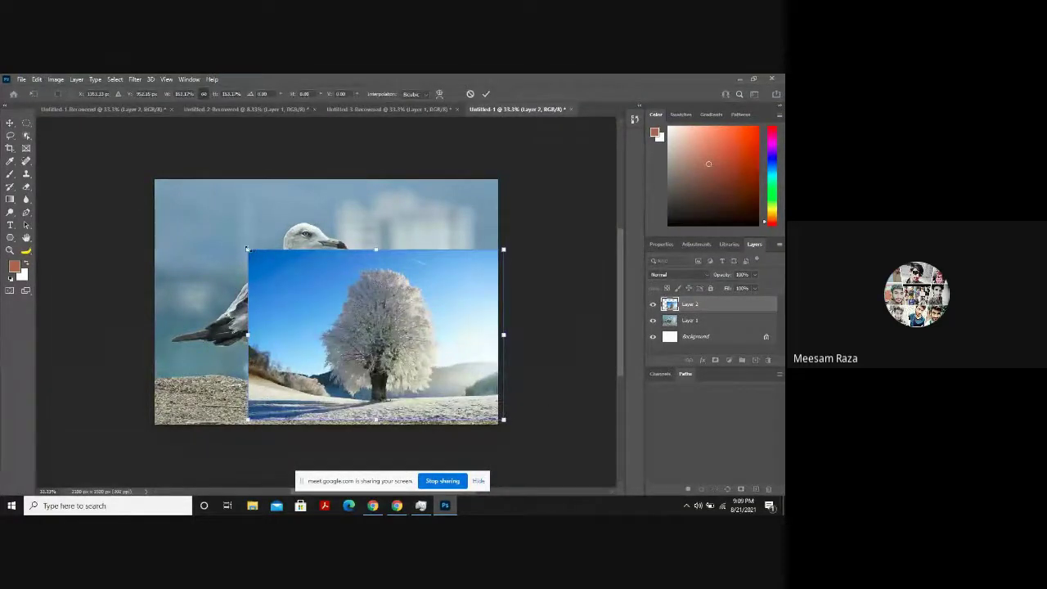
left_click_drag(248, 250, 132, 185)
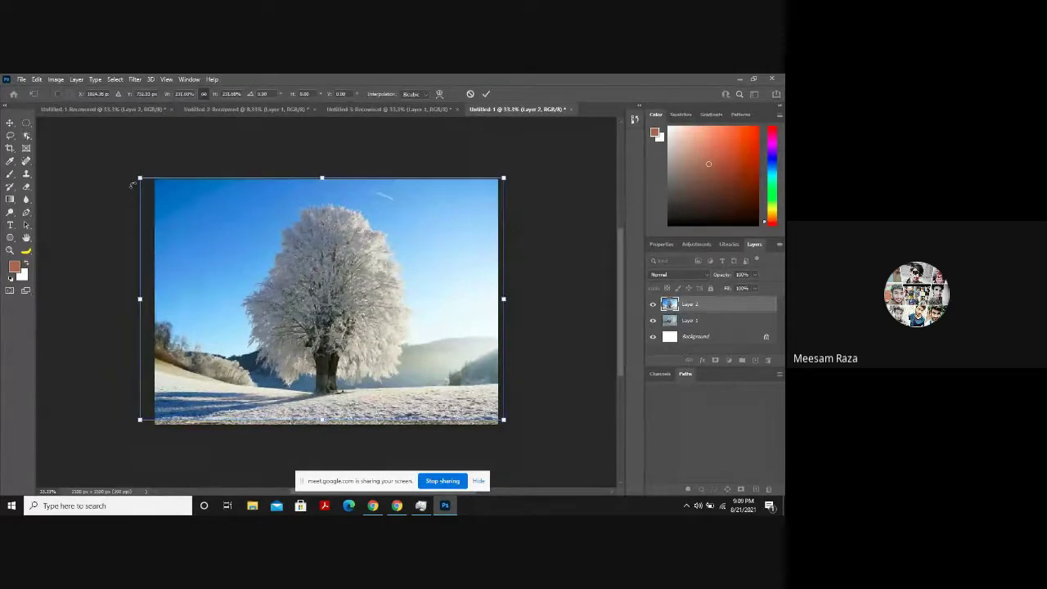
Try to select the frosty tree with the Magic Wand tool and clear the selection.
left_click(26, 212)
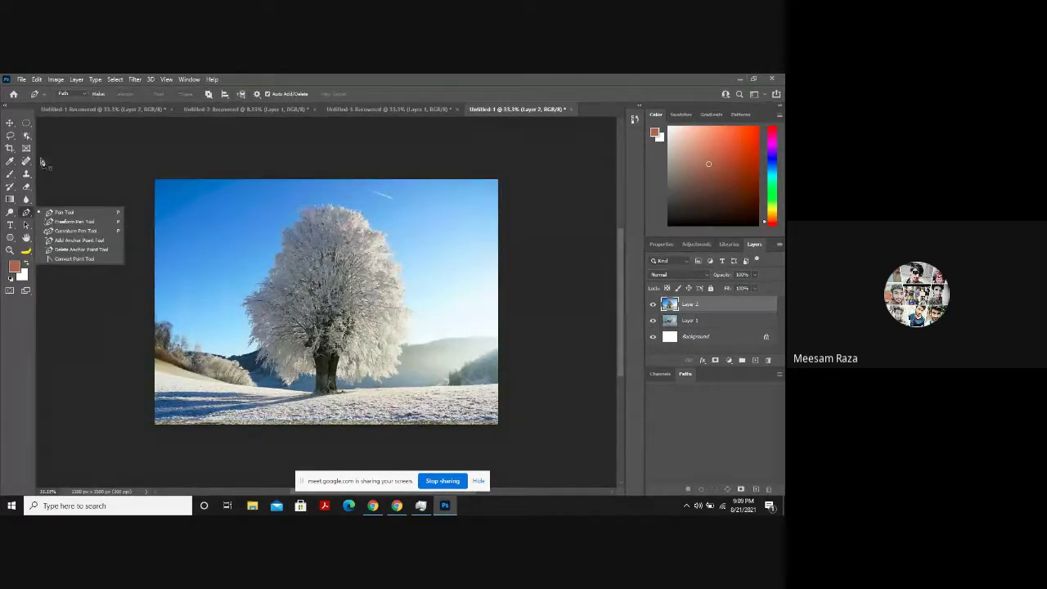
right_click(25, 138)
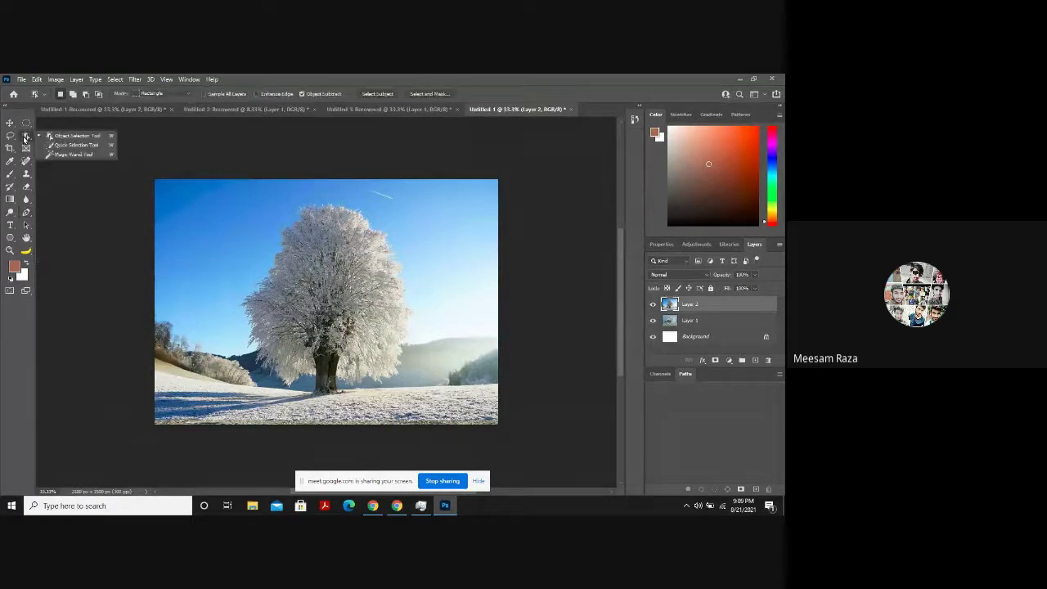
left_click(51, 157)
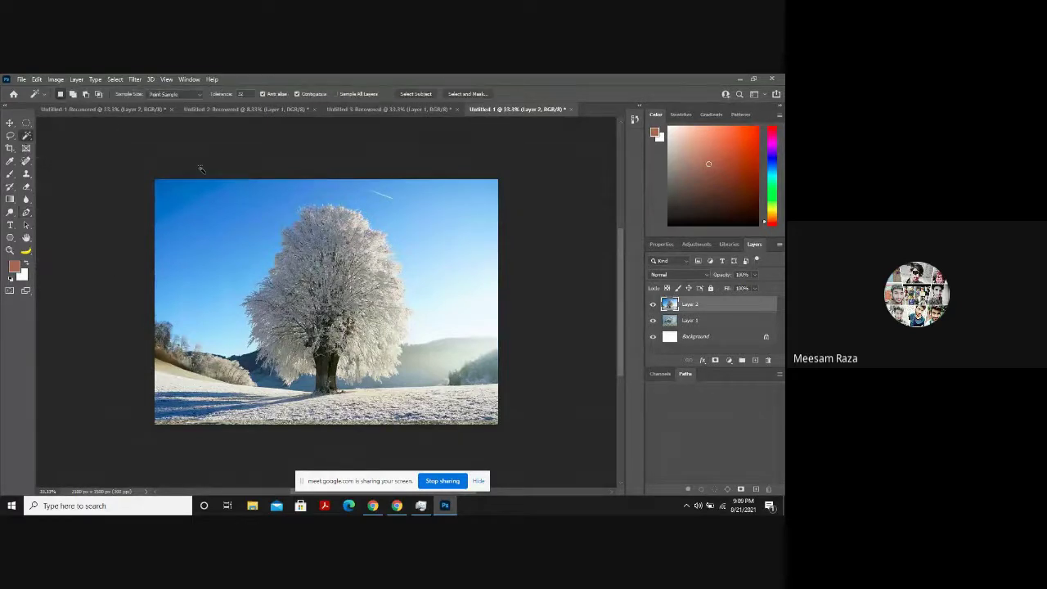
left_click(280, 219)
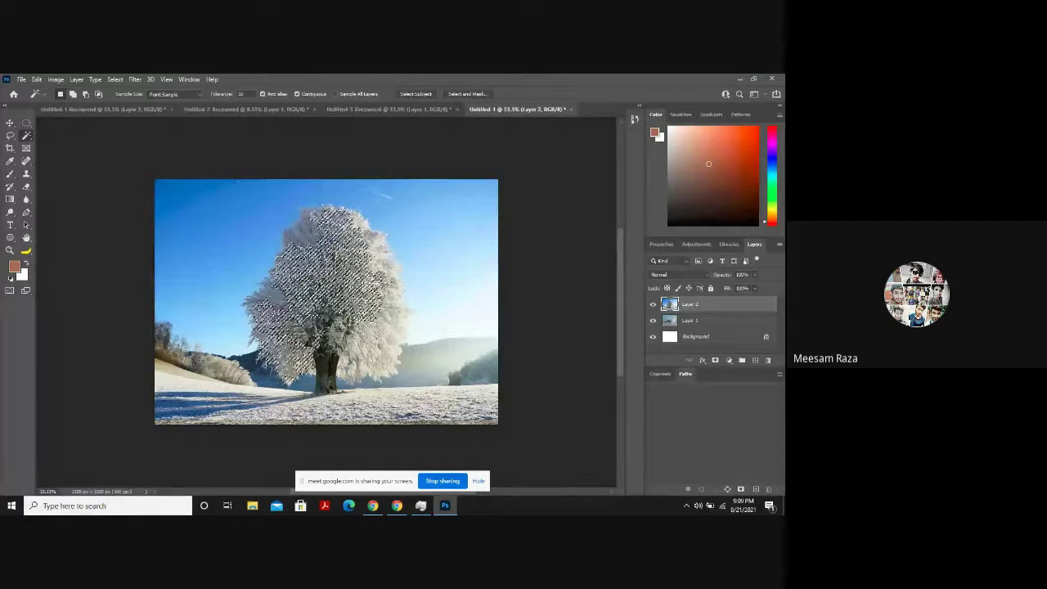
key("ctrl+d")
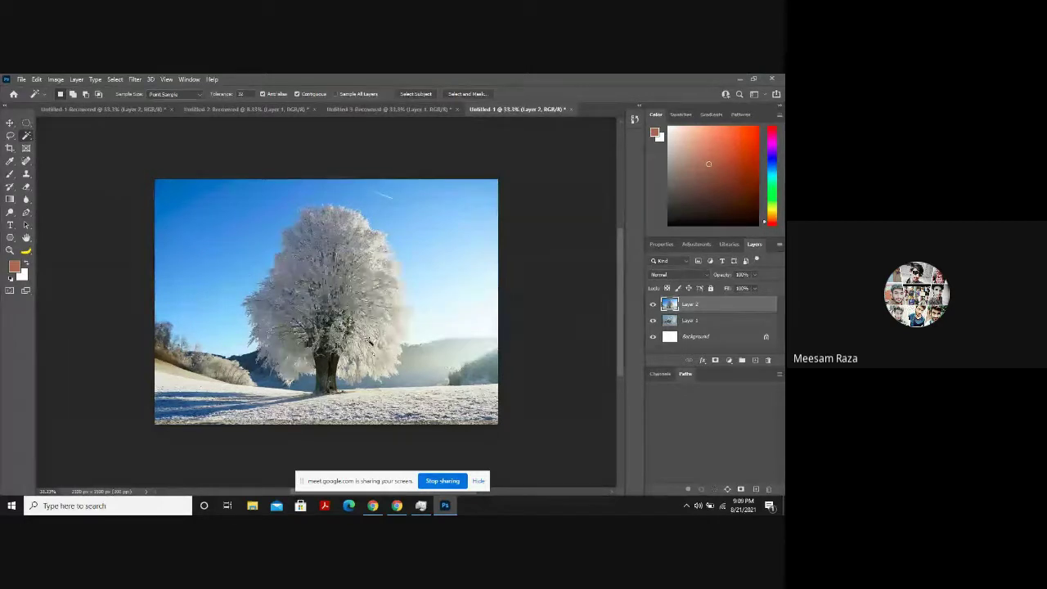
Select the frosty tree once more, extending the selection down to its trunk, and deselect it.
key("shift")
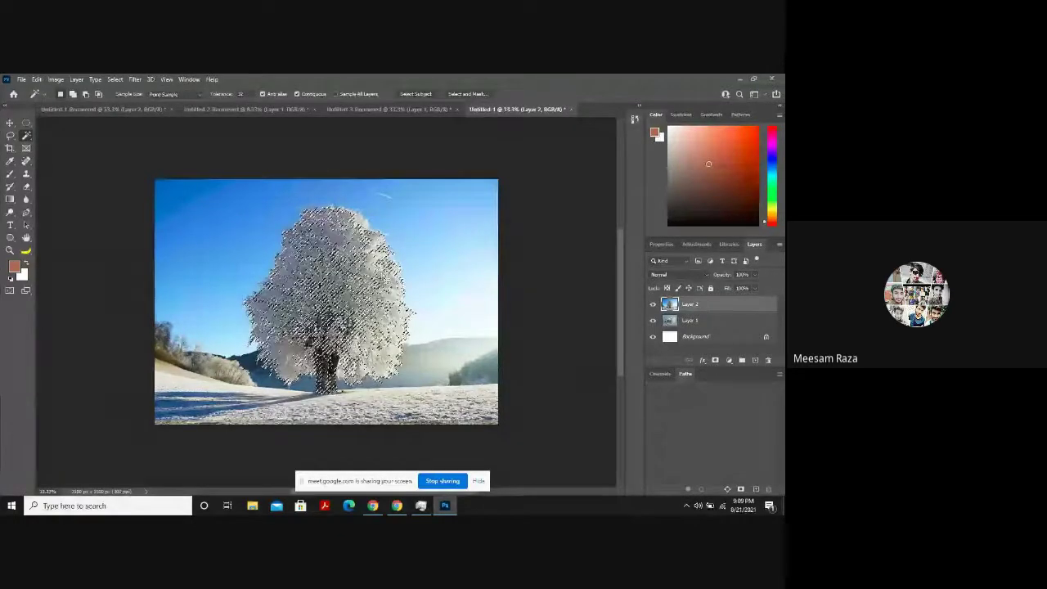
right_click(348, 306)
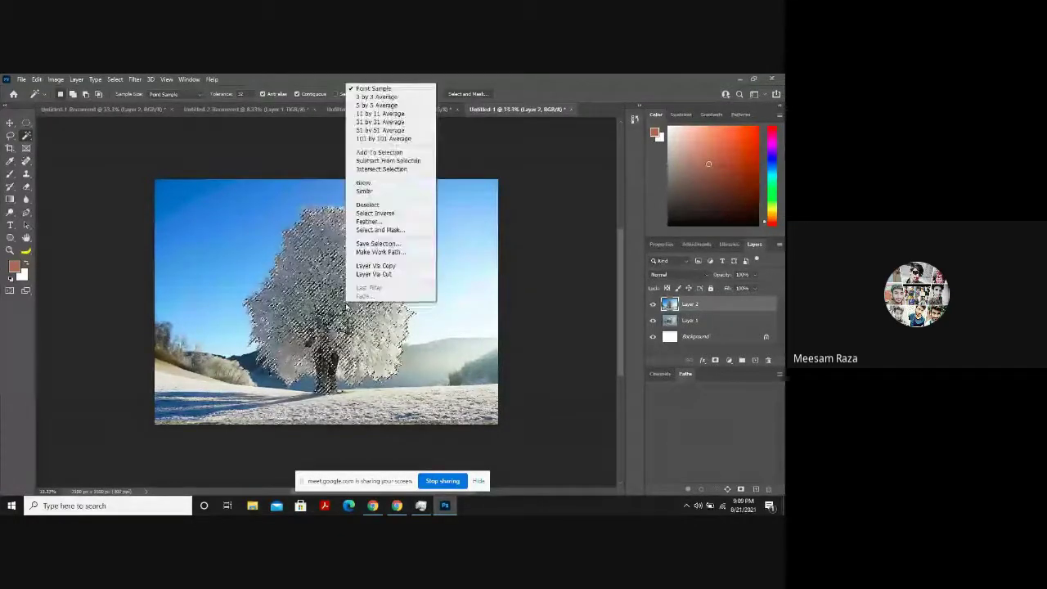
key("Escape")
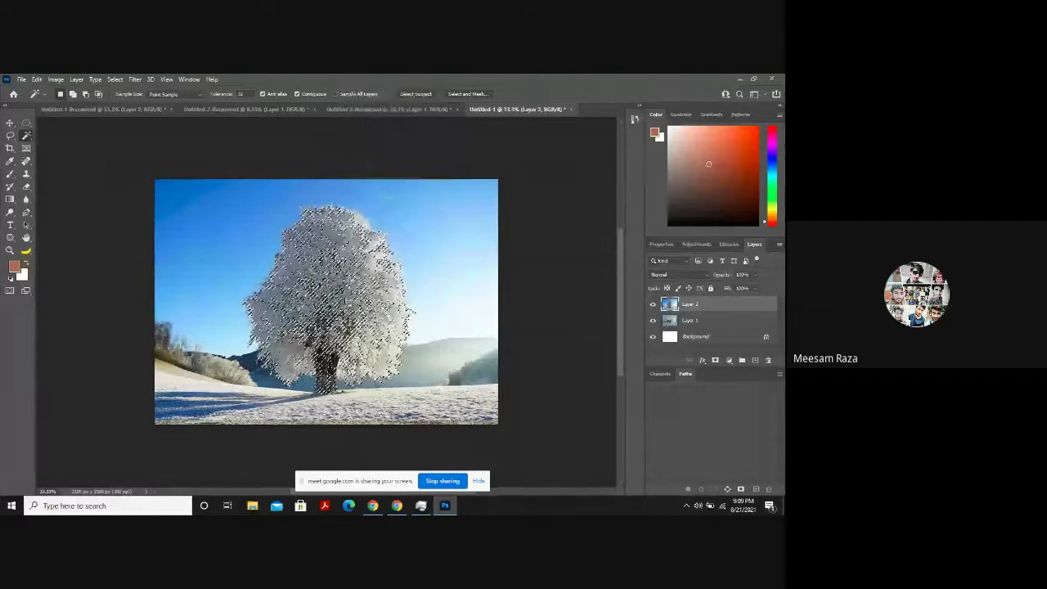
left_click_drag(348, 306, 434, 324)
key("ctrl+z")
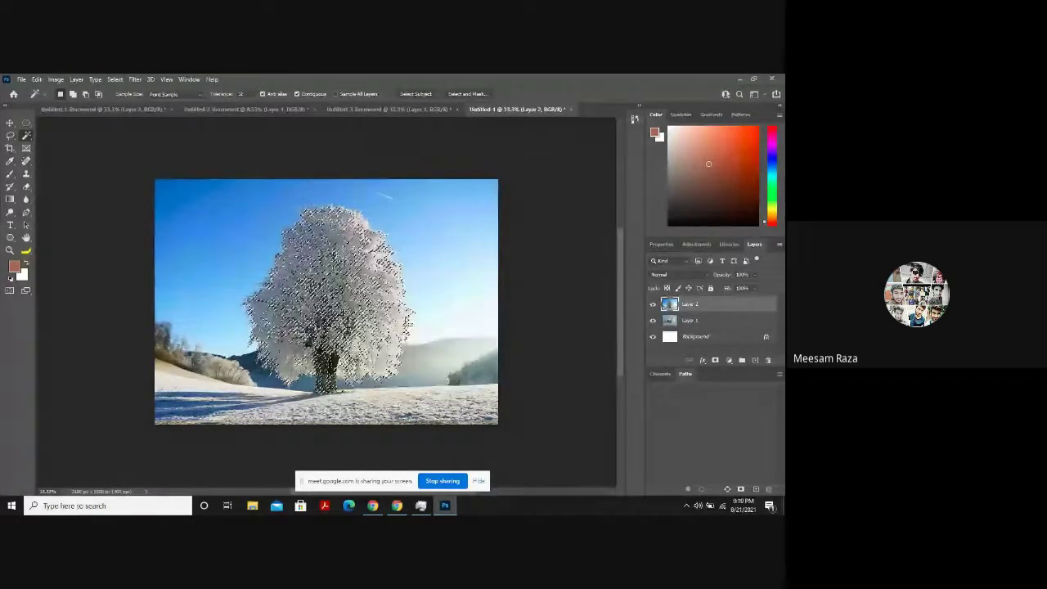
right_click(361, 291)
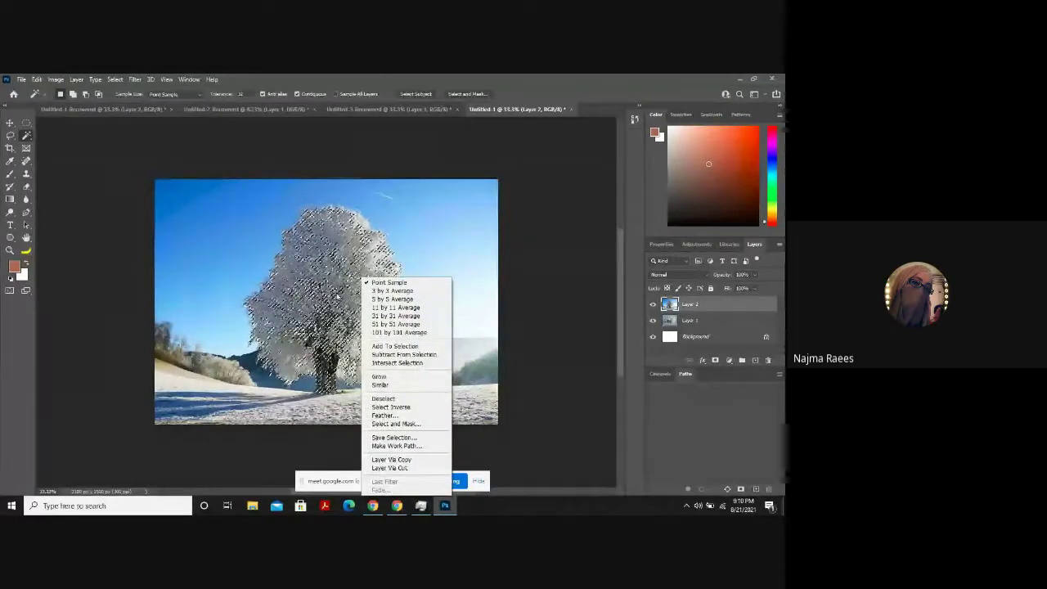
left_click(391, 398)
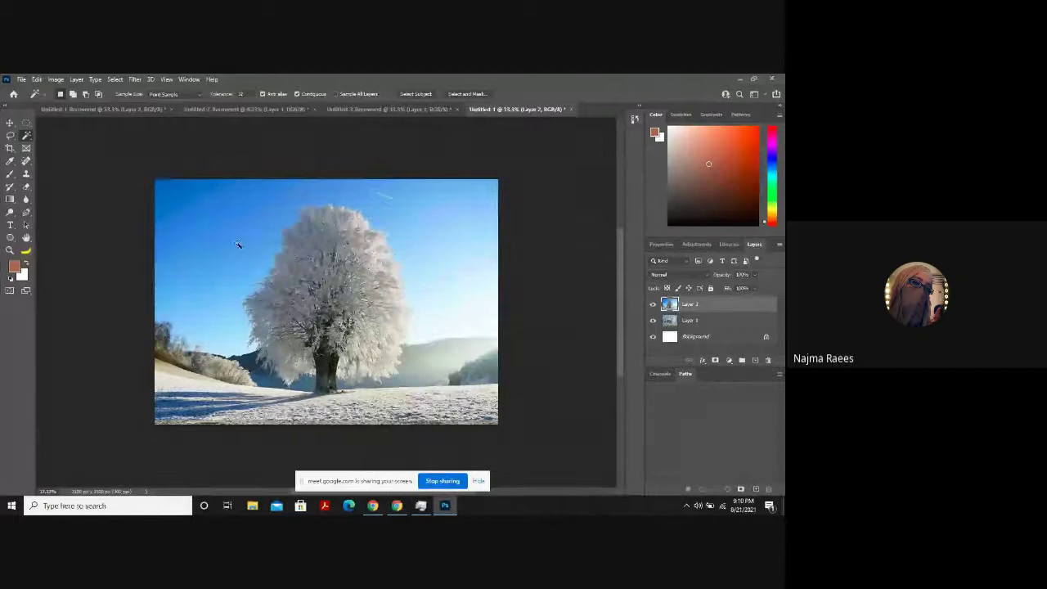
Mark the frosty tree with the Pen tool on the top photo layer and convert the path into a selection.
left_click(24, 214)
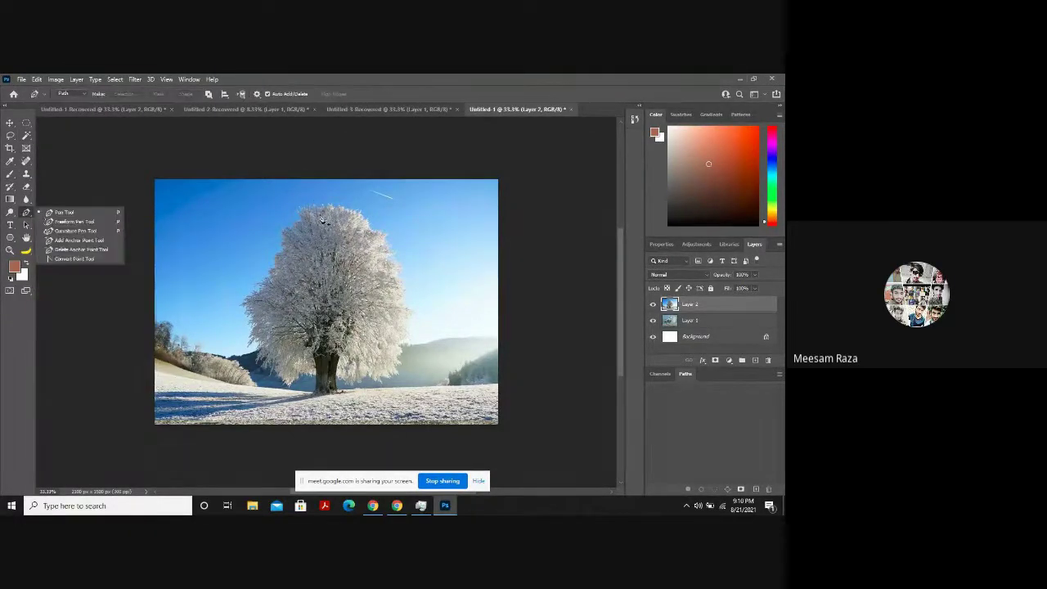
left_click(319, 206)
left_click(310, 206)
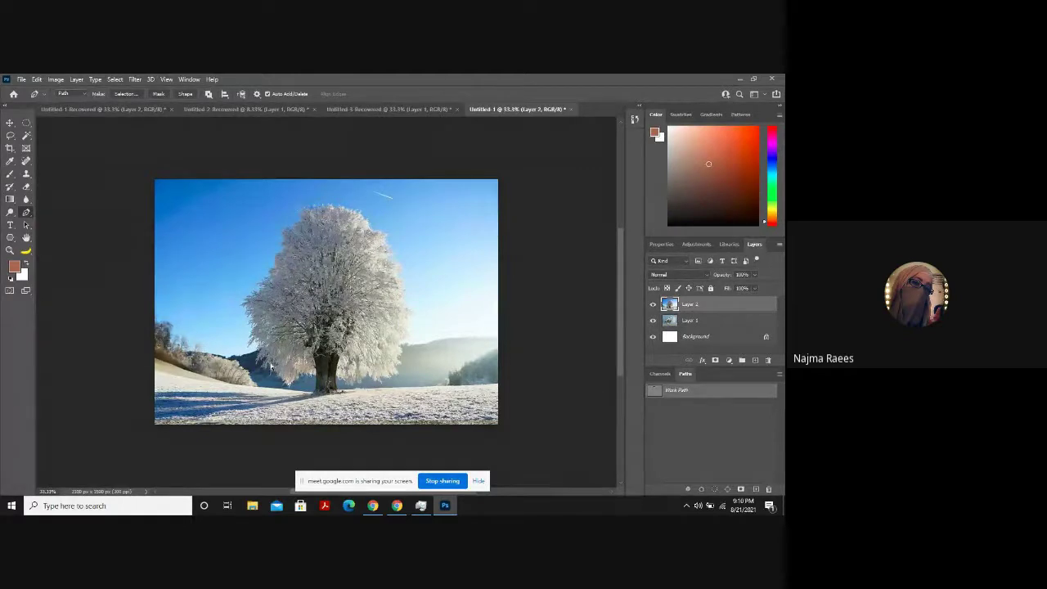
key("ctrl+Return")
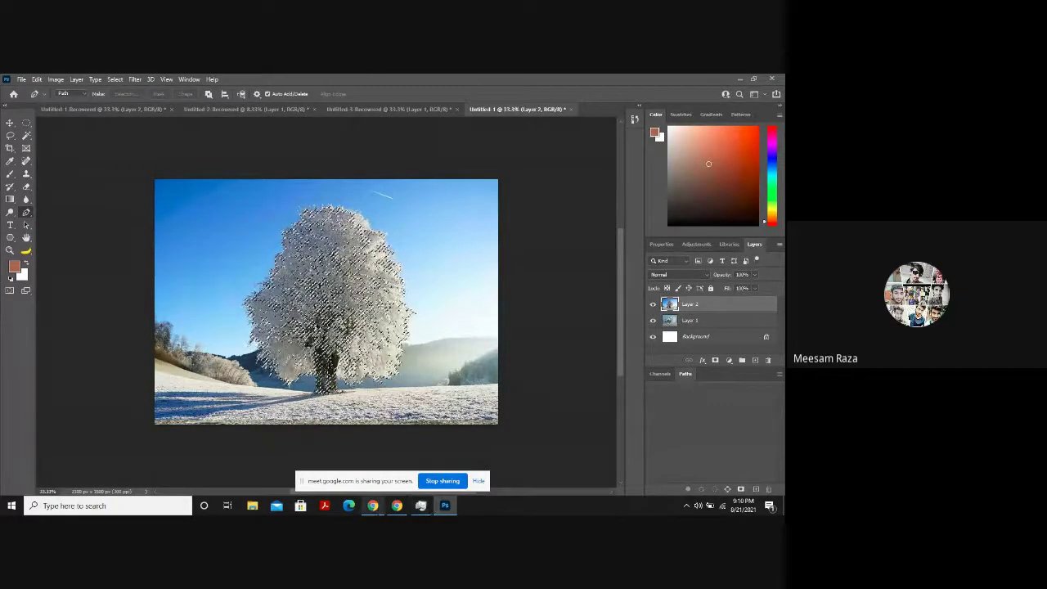
Switch to Chrome and load pixabay.com in place of the black grapes download page.
key("alt+Tab")
left_click(410, 82)
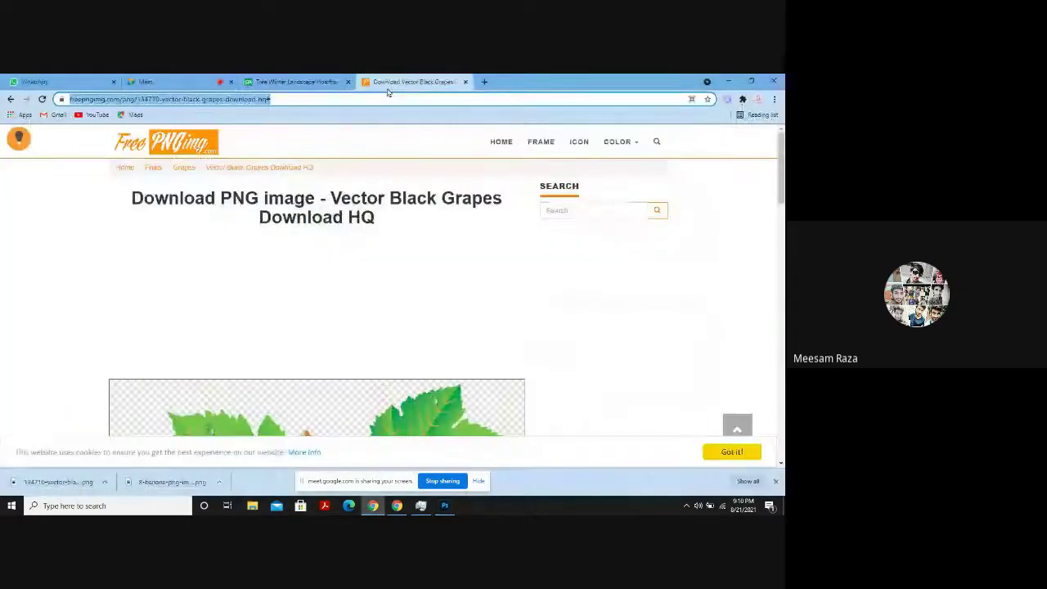
left_click(381, 97)
type("pi")
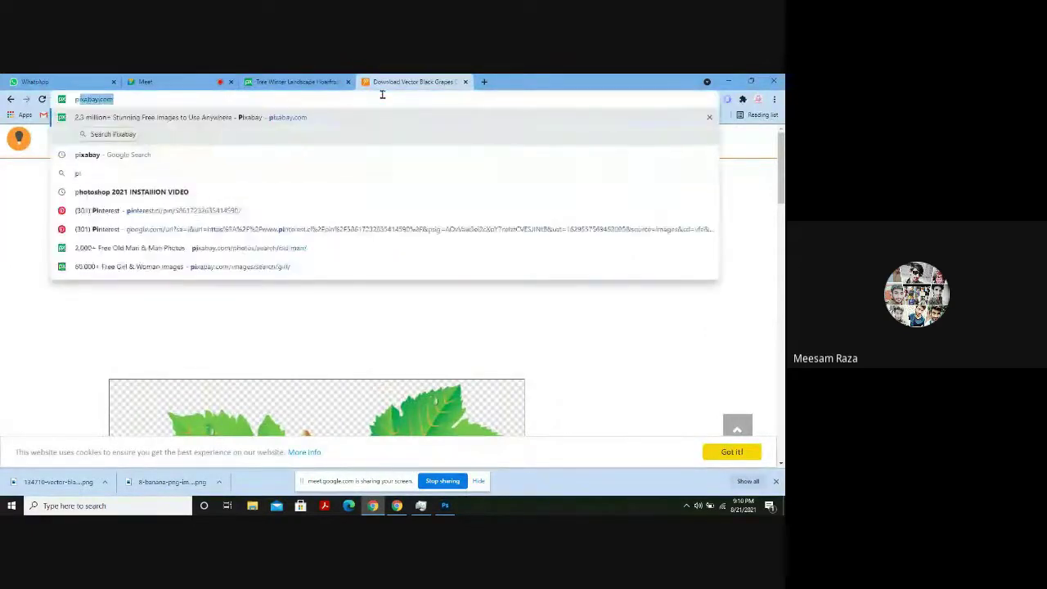
key("Return")
left_click(330, 82)
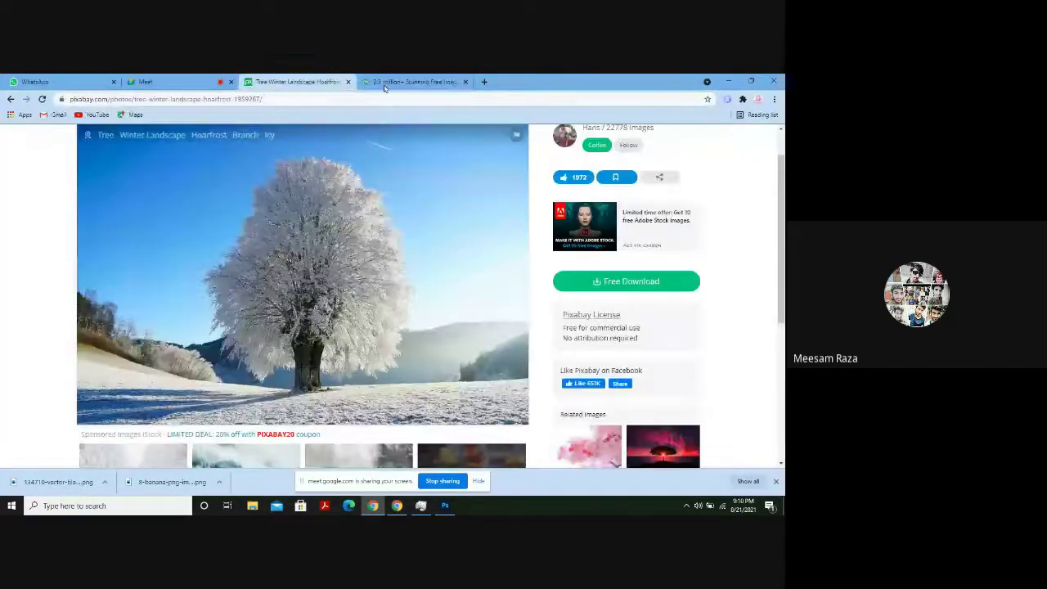
left_click(384, 83)
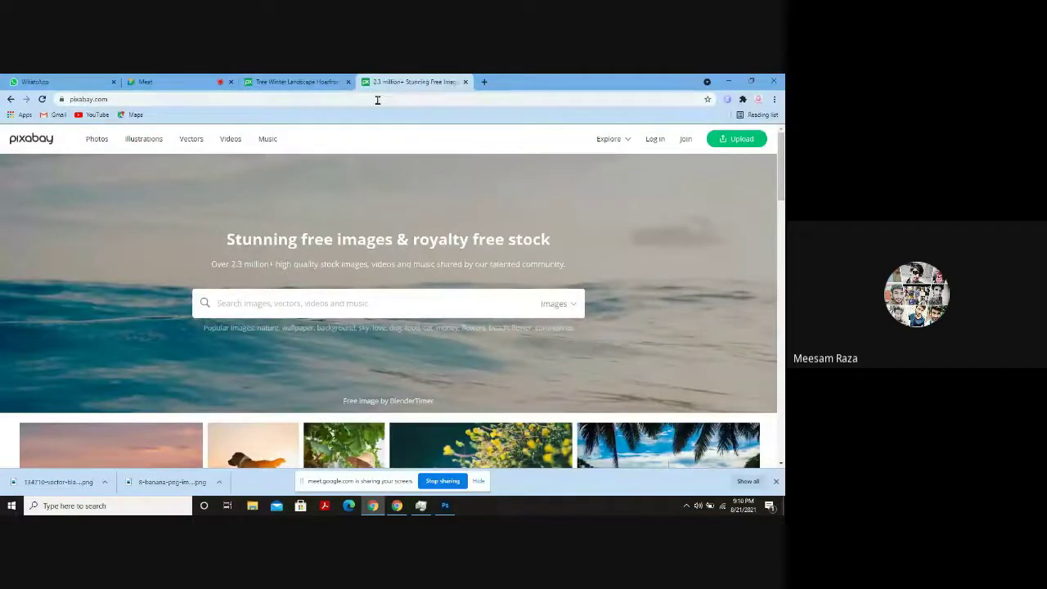
Search Google for "remove bg" and open the remove.bg background removal site.
left_click(377, 99)
type("re")
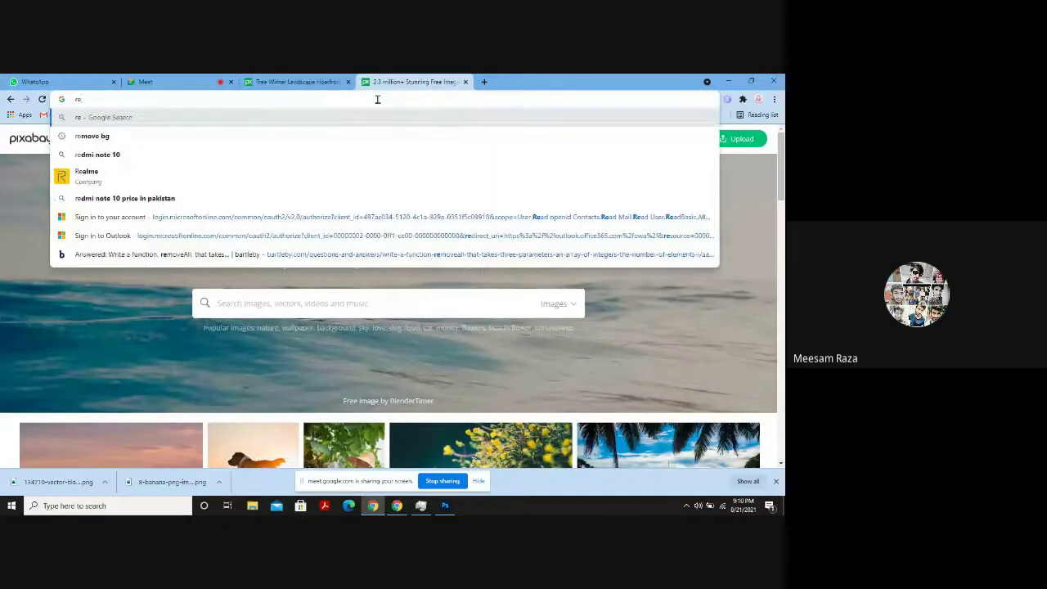
type("moc")
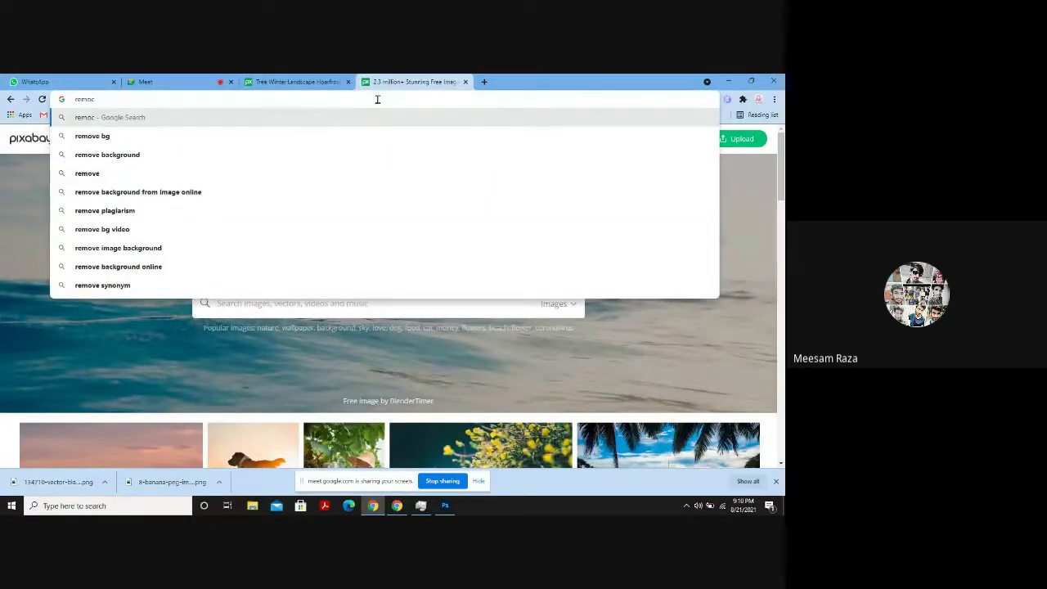
key("Down")
key("Return")
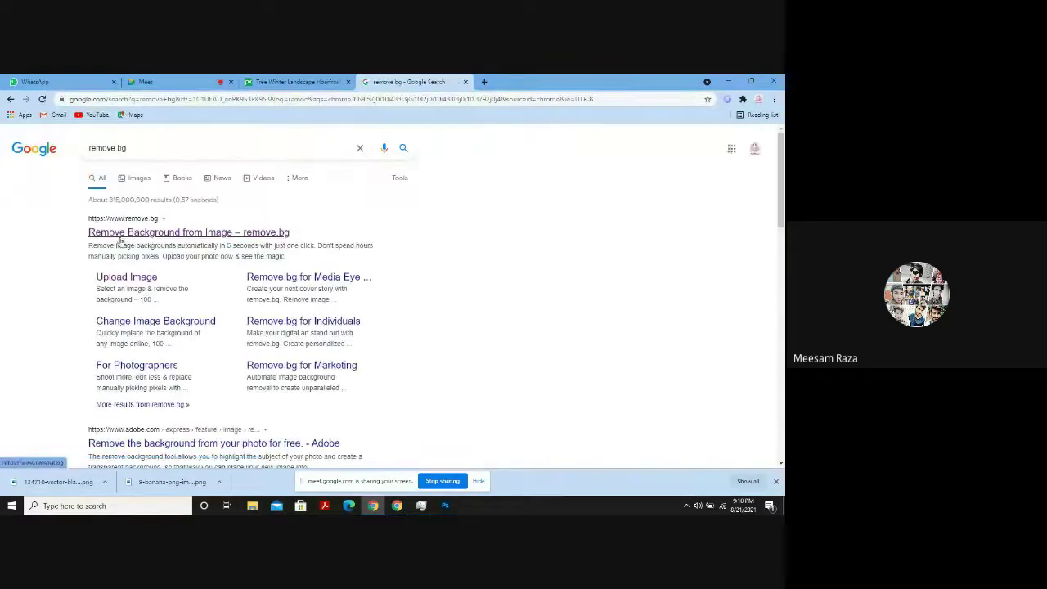
left_click(120, 234)
Copy the web address of Pixabay's frosty tree page and try submitting it to remove.bg as the image URL.
left_click(299, 81)
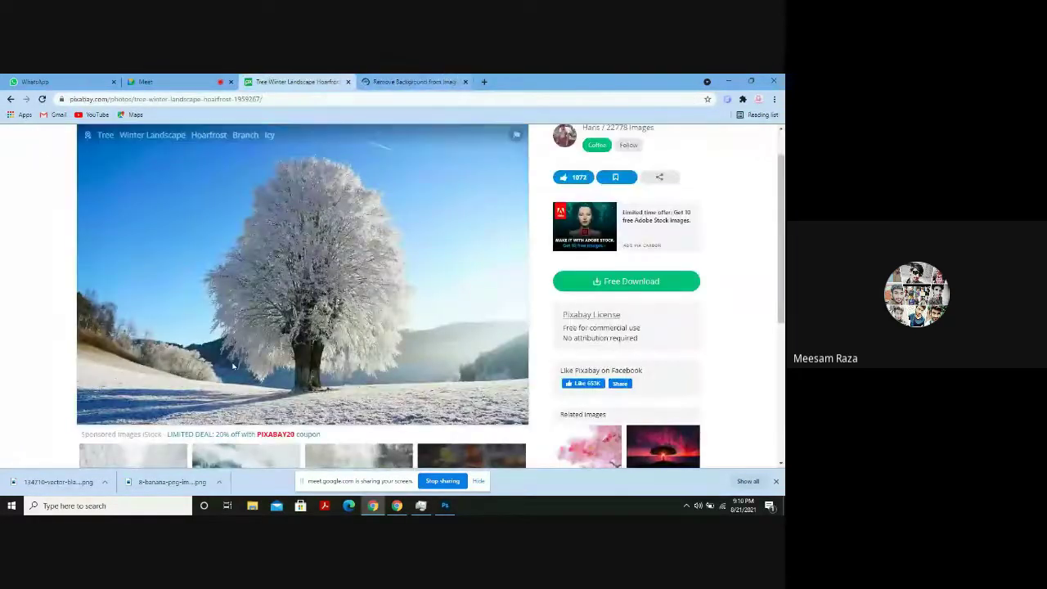
left_click(409, 81)
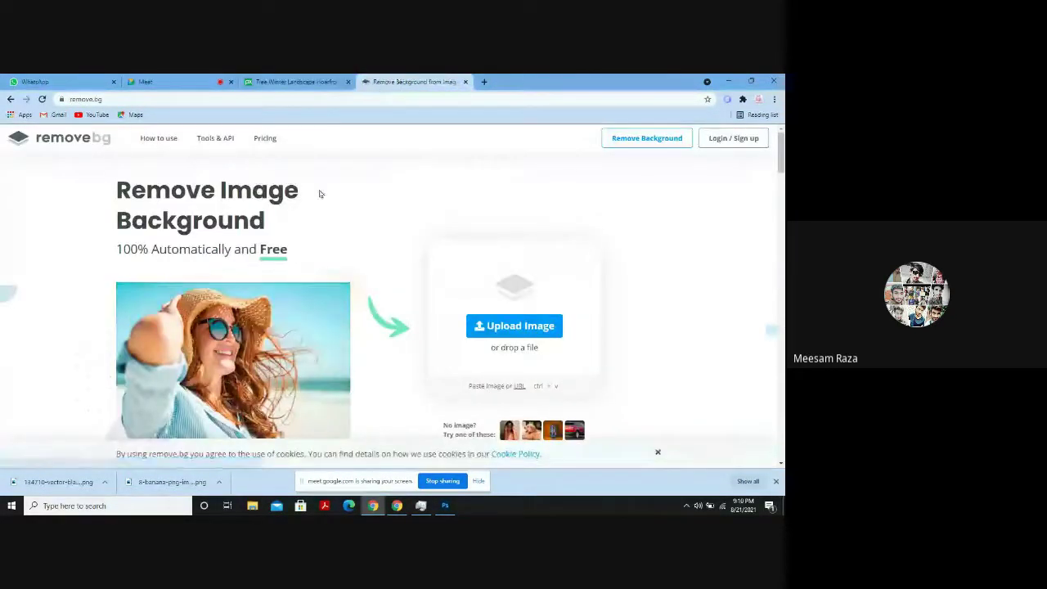
left_click(299, 82)
left_click(367, 98)
key("ctrl+c")
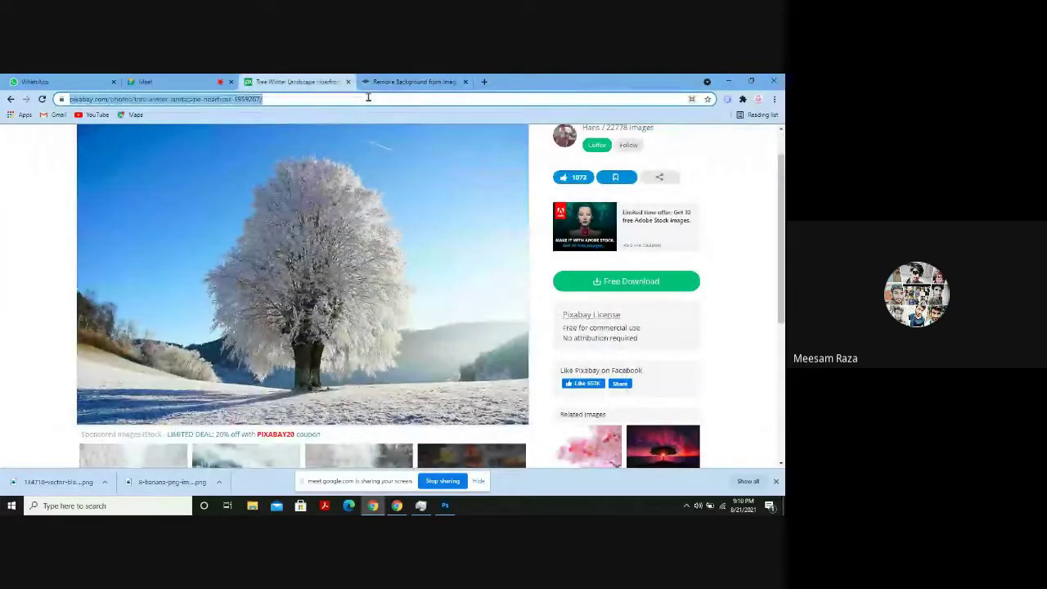
left_click(413, 82)
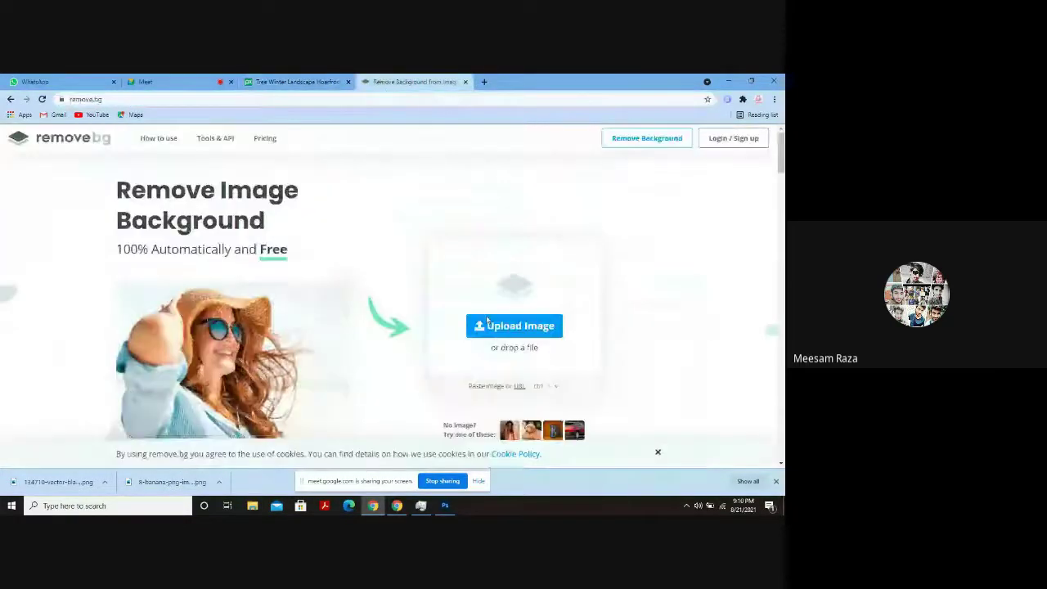
left_click(522, 385)
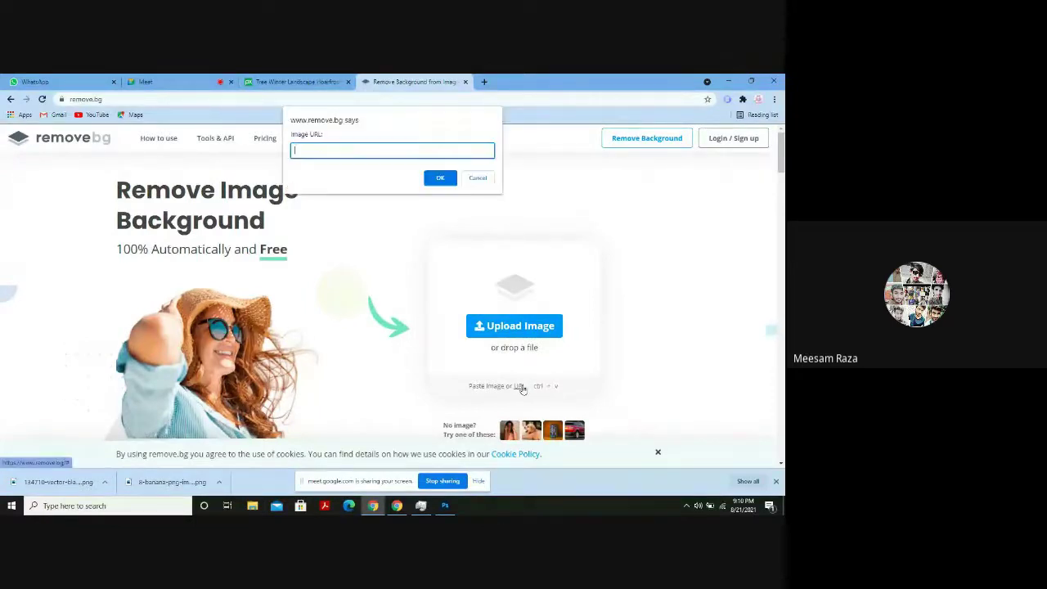
key("ctrl+v")
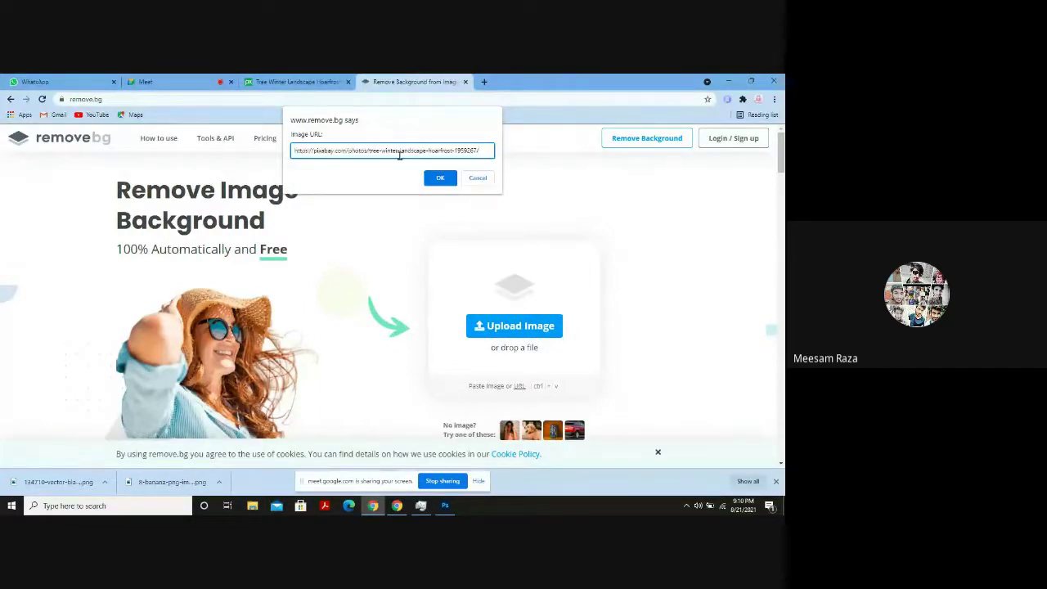
left_click(437, 178)
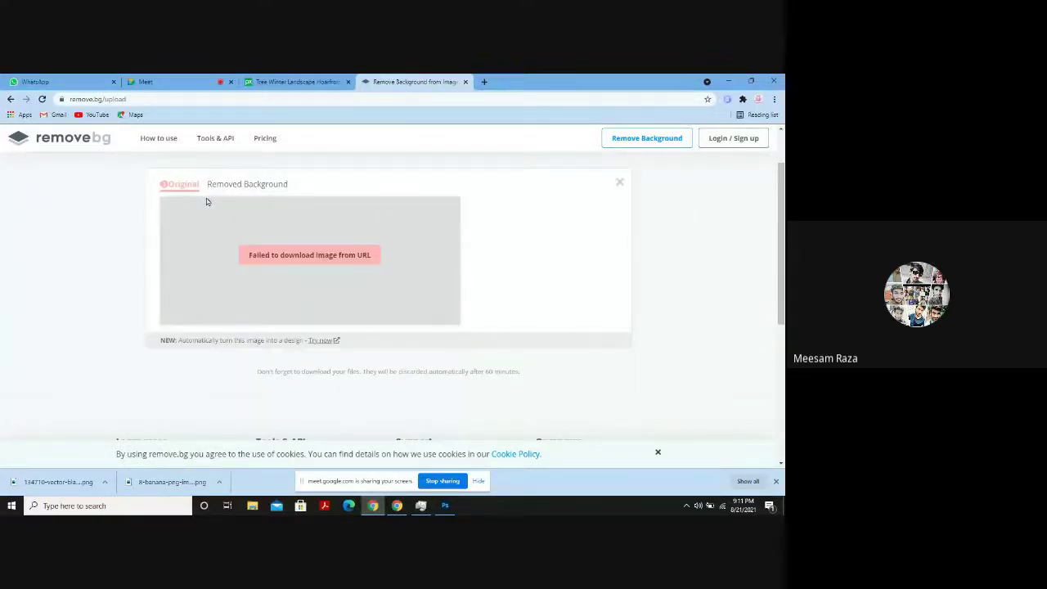
Copy the frosty tree photo's own image address from Pixabay and submit it to remove.bg for background removal.
left_click(257, 81)
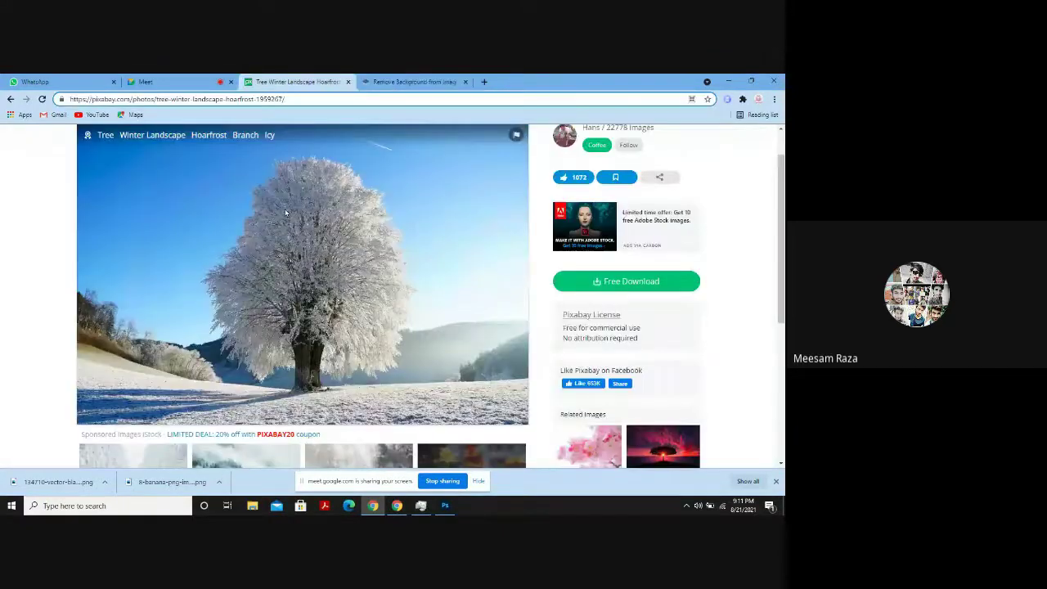
right_click(286, 210)
left_click(325, 249)
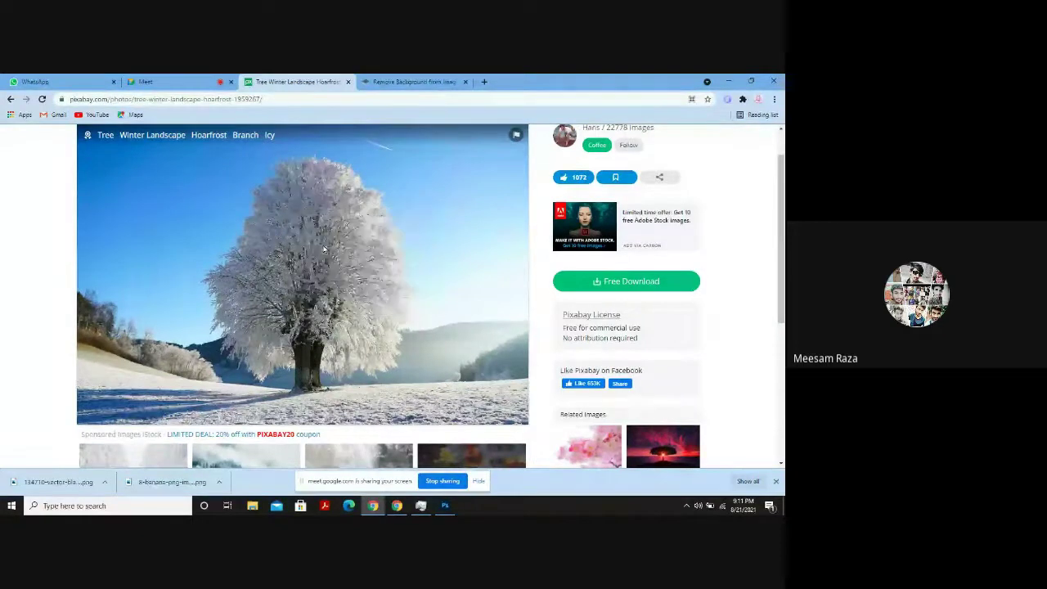
left_click(412, 81)
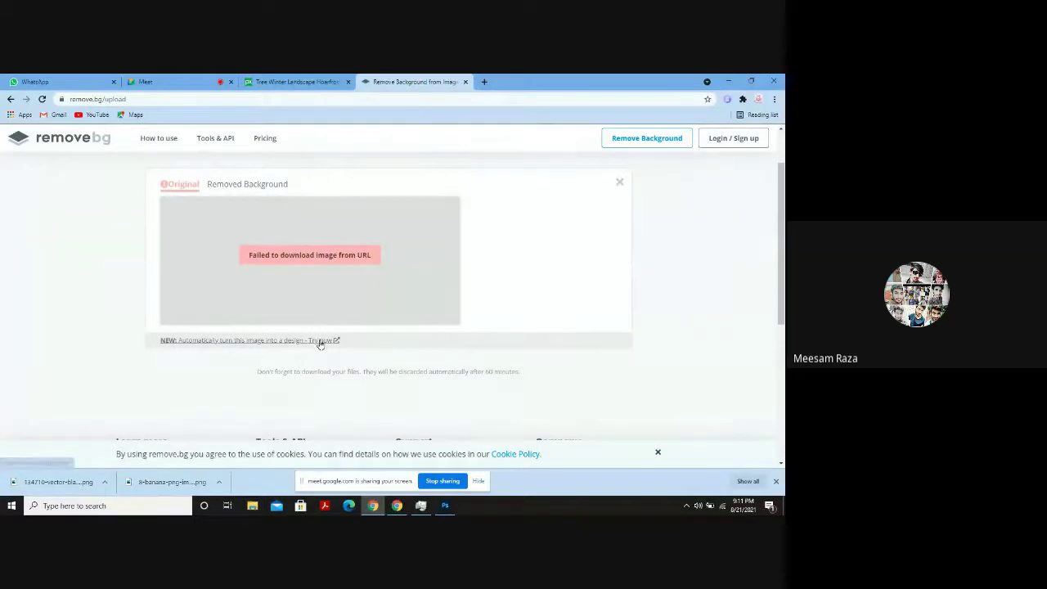
scroll(251, 185, "up", 2)
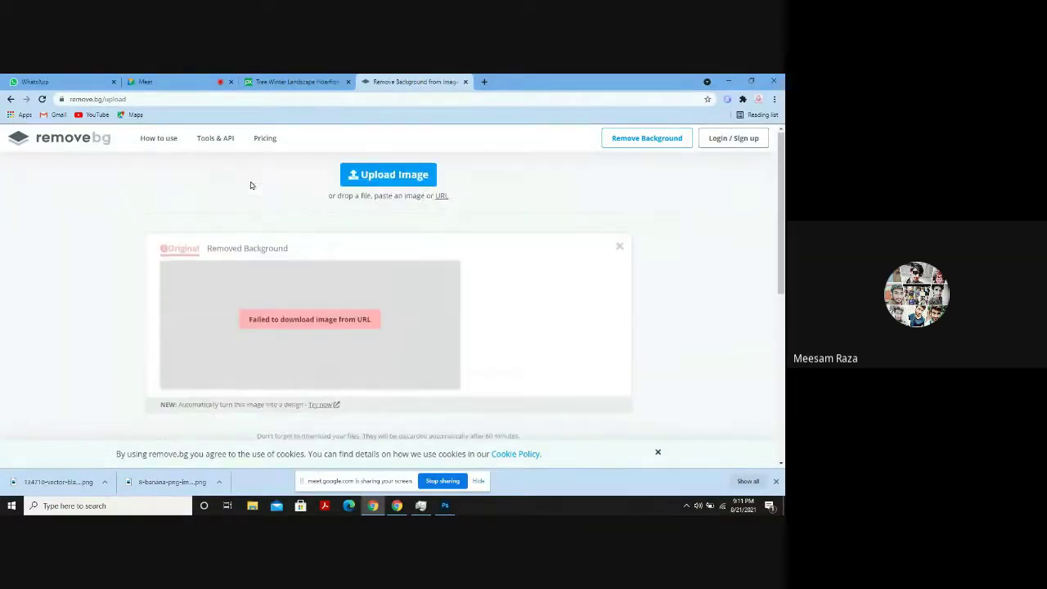
left_click(442, 198)
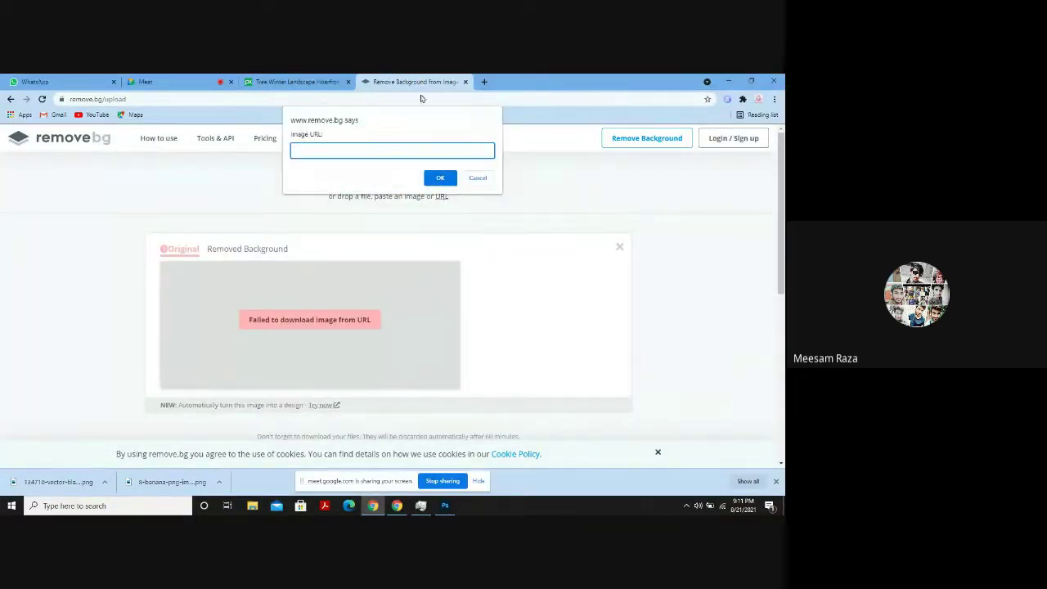
key("ctrl+v")
left_click(440, 177)
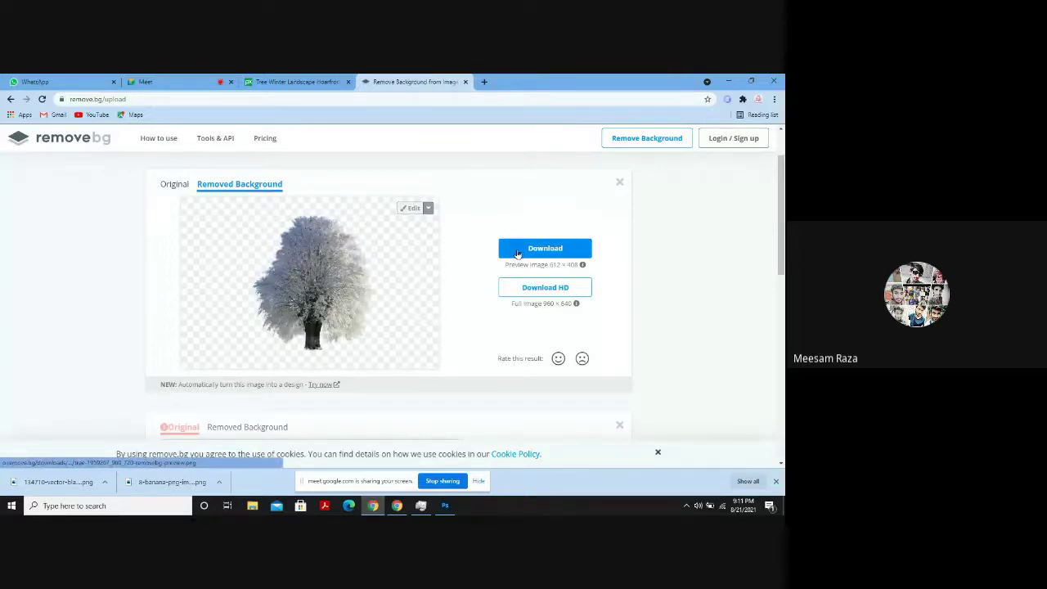
Download the preview-size tree cutout from remove.bg and place it as a new layer in the open Photoshop document.
left_click(517, 255)
left_click_drag(44, 489, 530, 279)
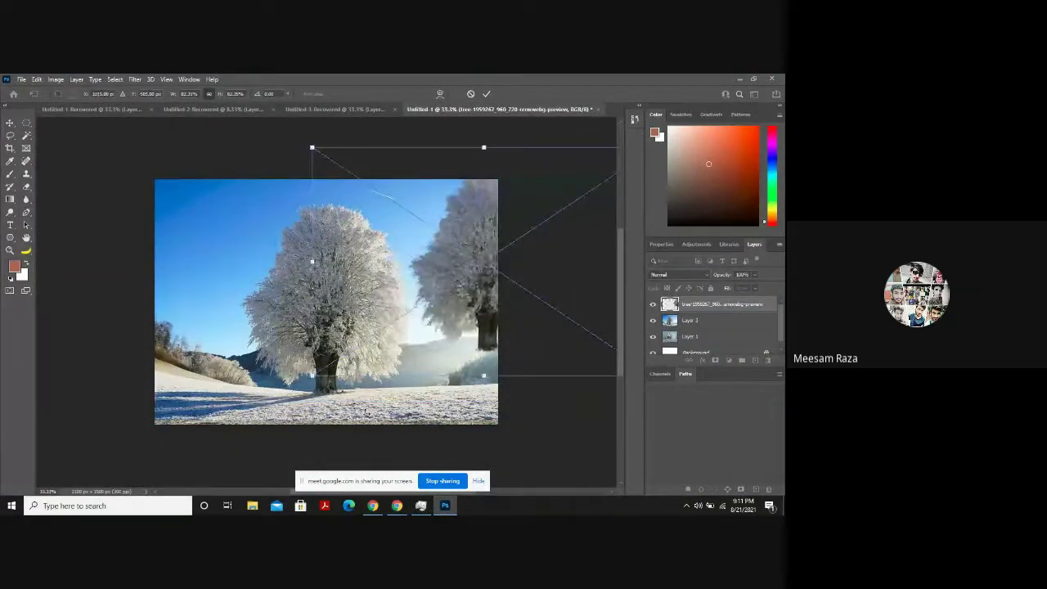
key("Return")
Delete Layer 2, the full frosty tree landscape, from the composite.
key("p")
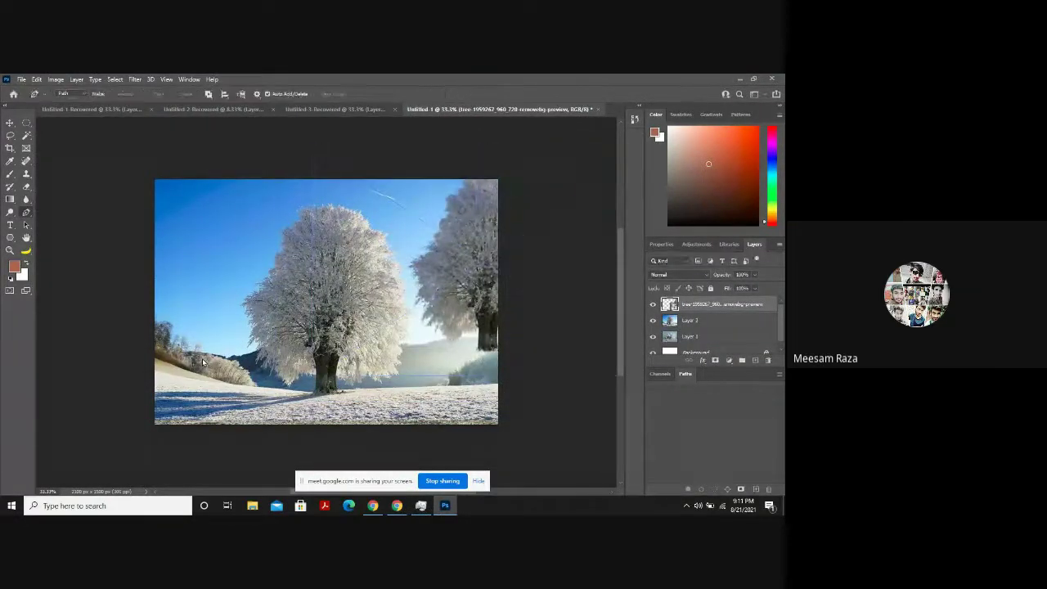
left_click(203, 363)
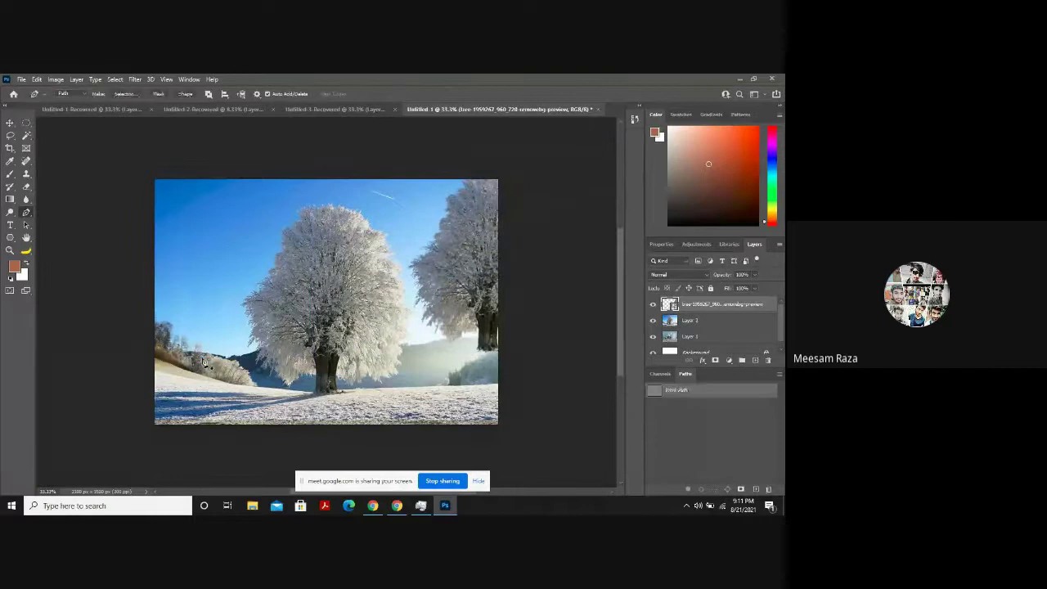
left_click(698, 321)
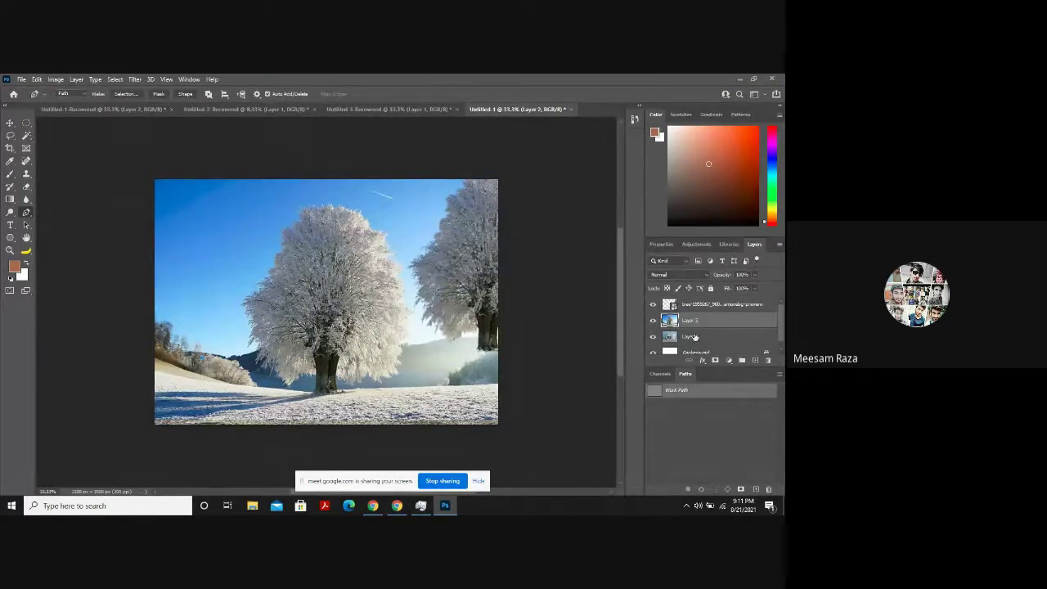
key("ctrl+z")
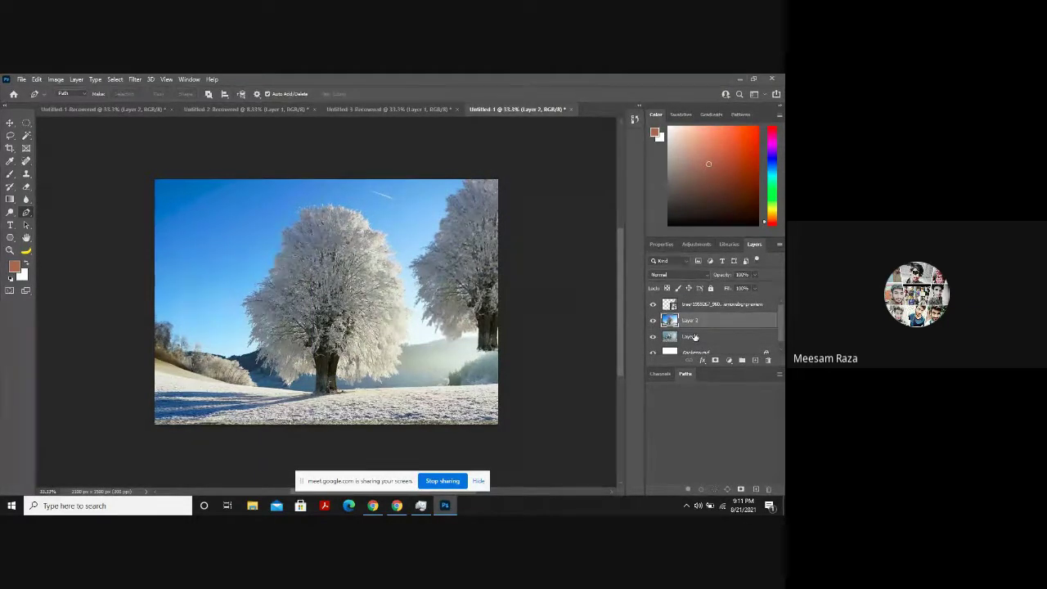
key("Delete")
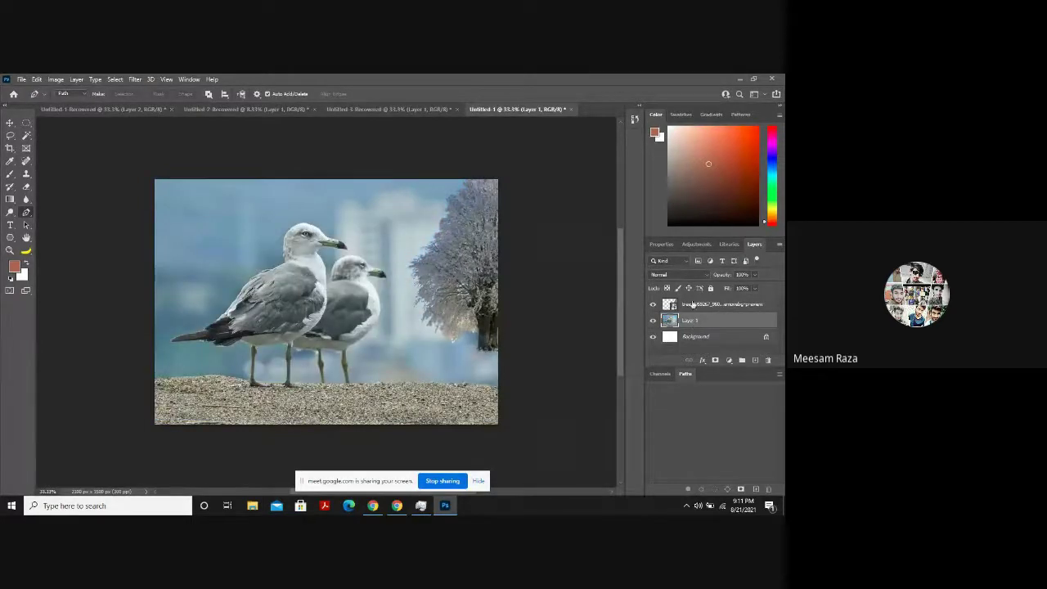
Scale the tree cutout down to about 46% and stand it on the gravel at the photo's right edge.
left_click(404, 301)
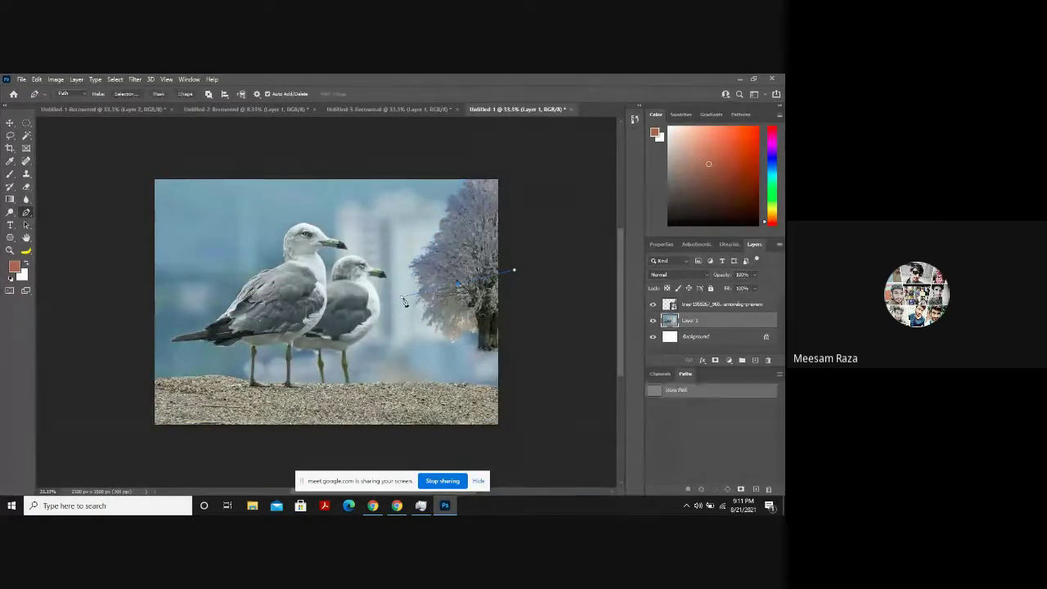
key("ctrl+z")
key("v")
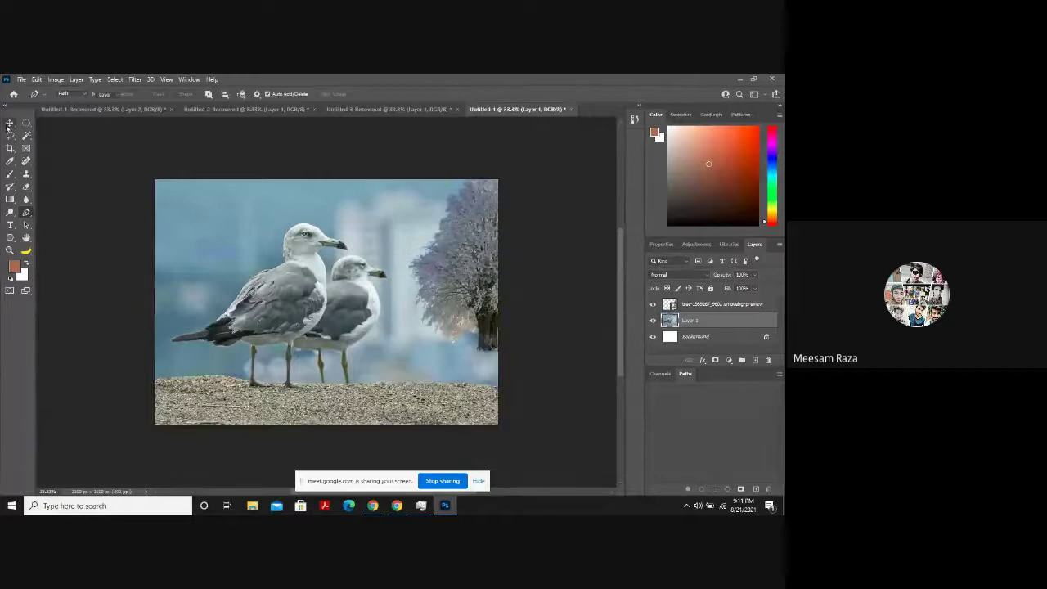
left_click_drag(457, 267, 325, 327)
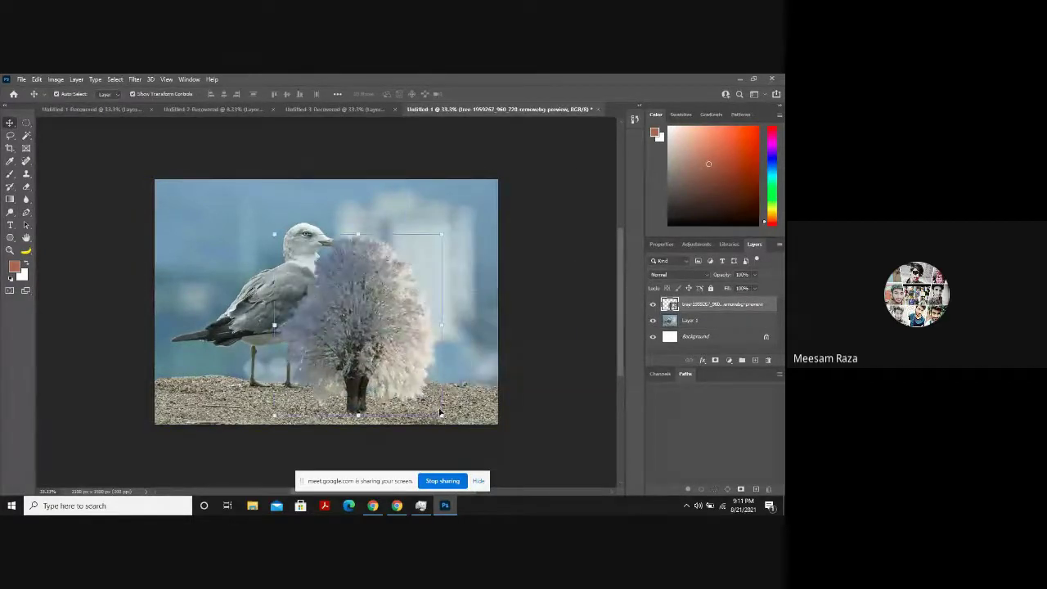
key("ctrl+t")
left_click_drag(460, 411, 423, 402)
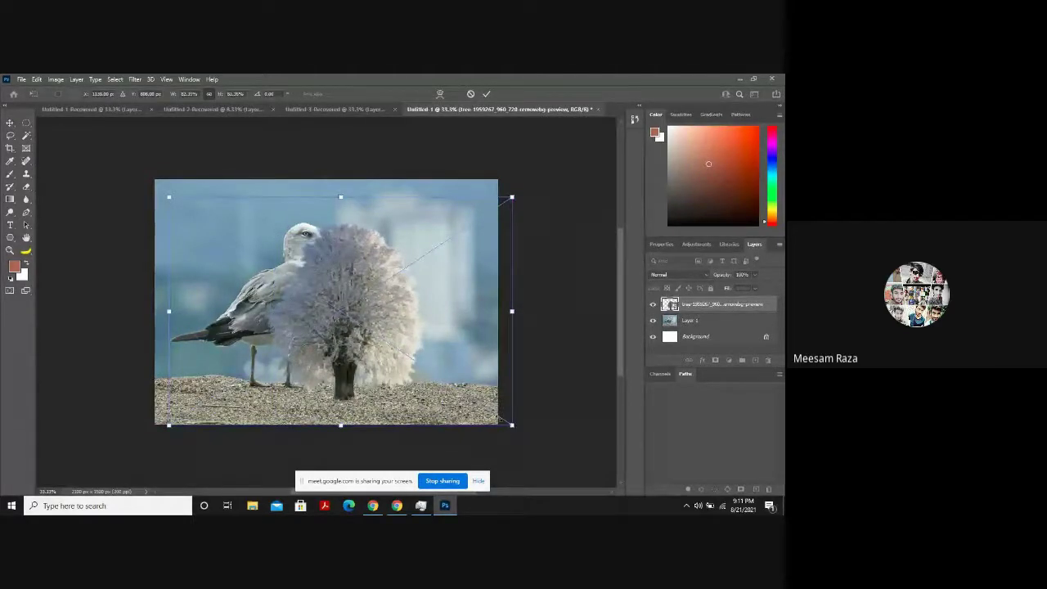
left_click_drag(502, 419, 352, 331)
left_click_drag(266, 273, 379, 347)
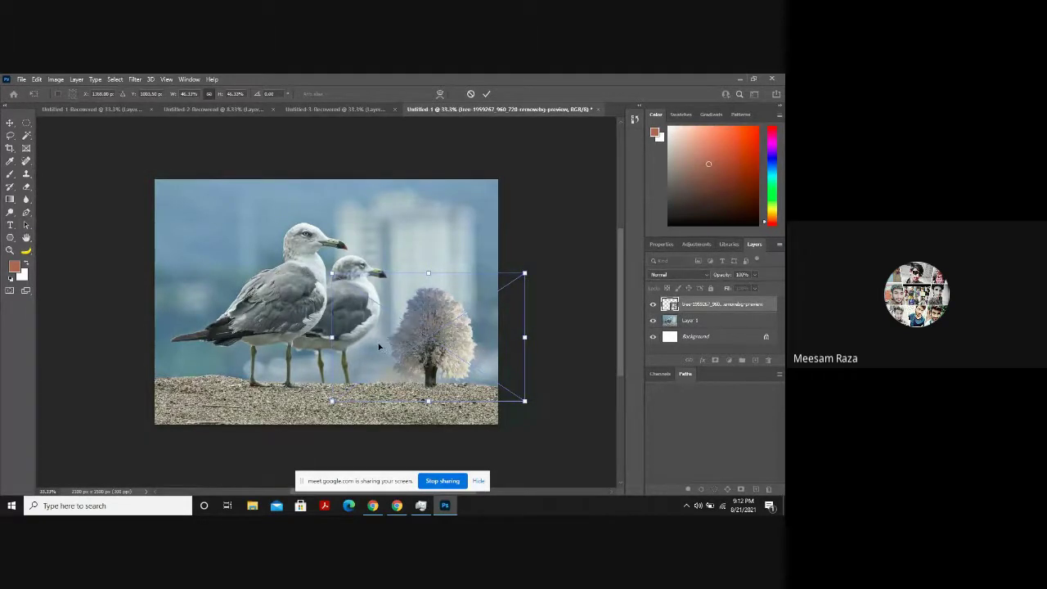
mouse_move(443, 347)
left_mouse_down()
mouse_move(402, 348)
mouse_move(461, 350)
left_mouse_up()
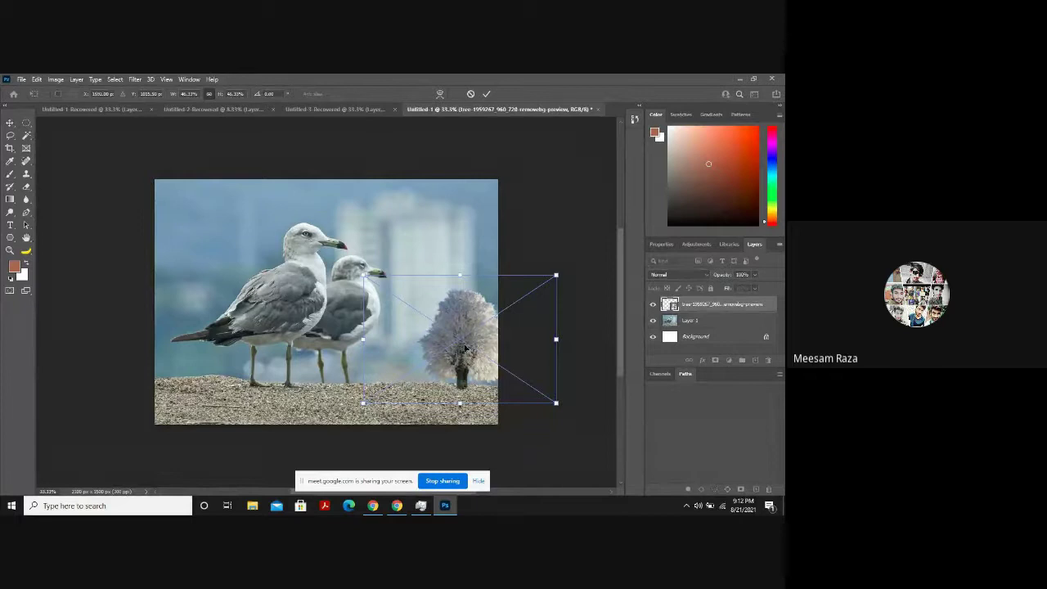
mouse_move(469, 347)
left_mouse_down()
mouse_move(449, 347)
mouse_move(467, 346)
left_mouse_up()
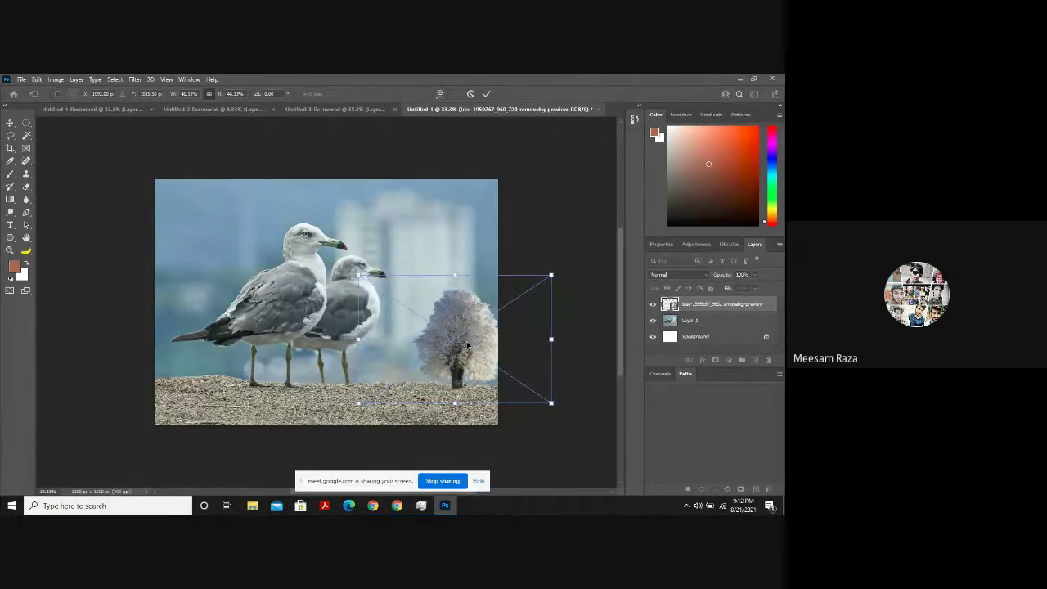
key("Return")
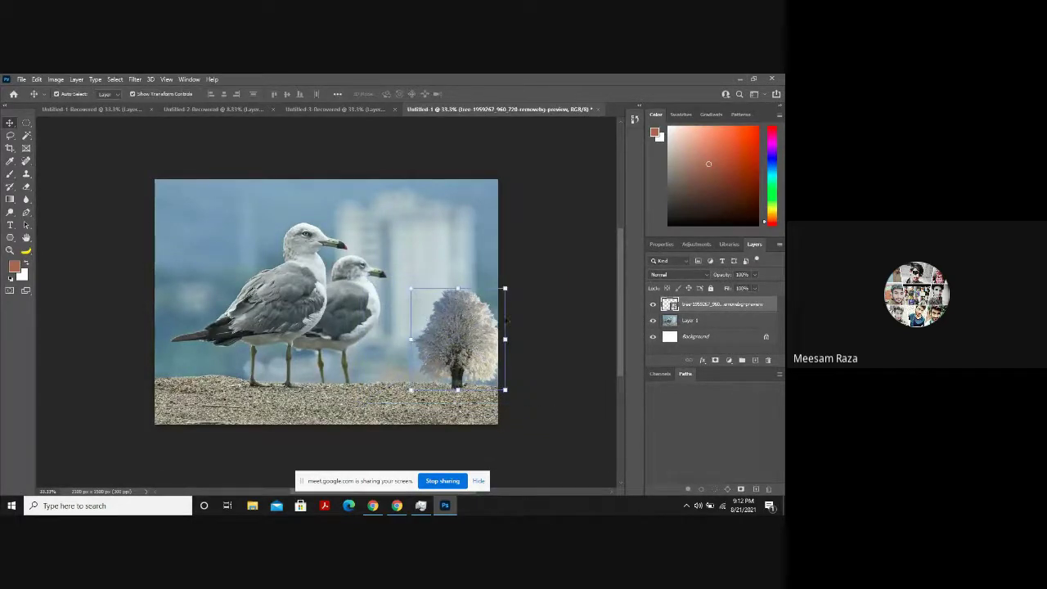
Duplicate the tree cutout, enlarge the copy to about 50%, and stand it on the gravel between the seagulls and the first tree.
key("ctrl+v")
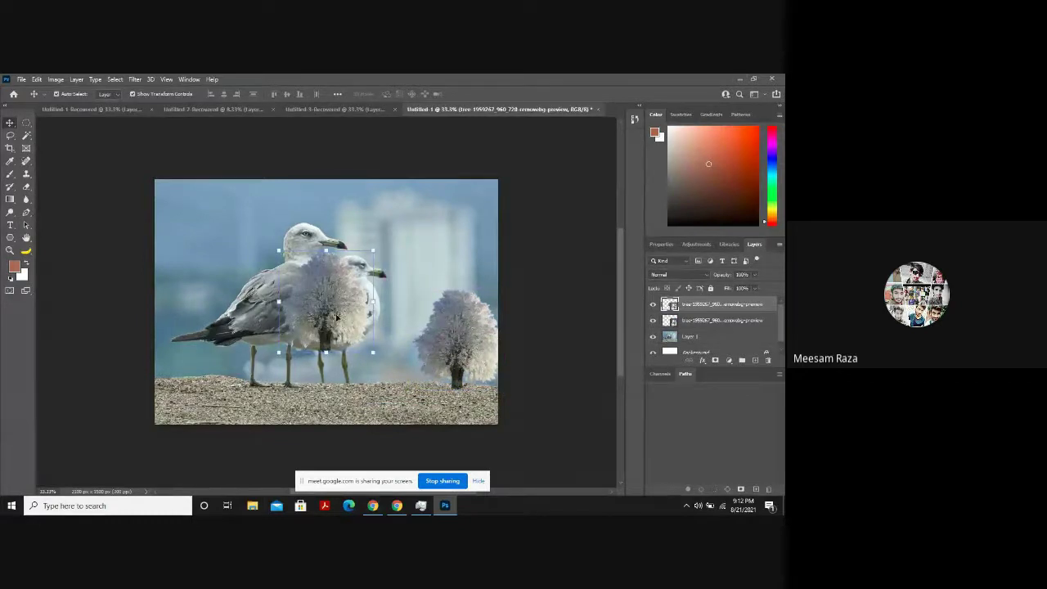
left_click_drag(336, 316, 421, 355)
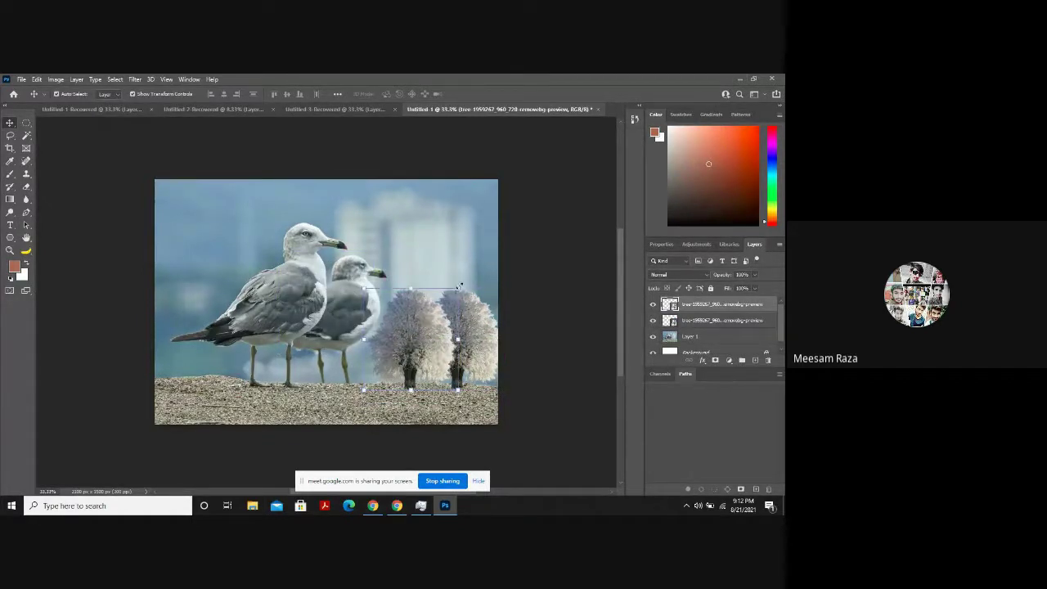
left_click_drag(459, 287, 511, 261)
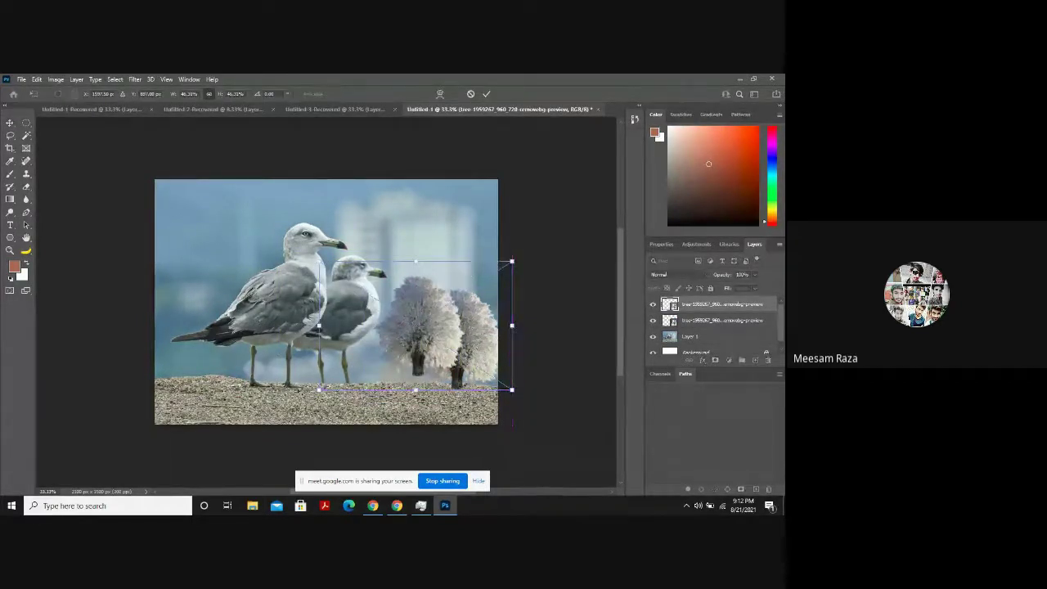
left_click_drag(319, 389, 302, 401)
left_click_drag(409, 347, 414, 350)
key("Return")
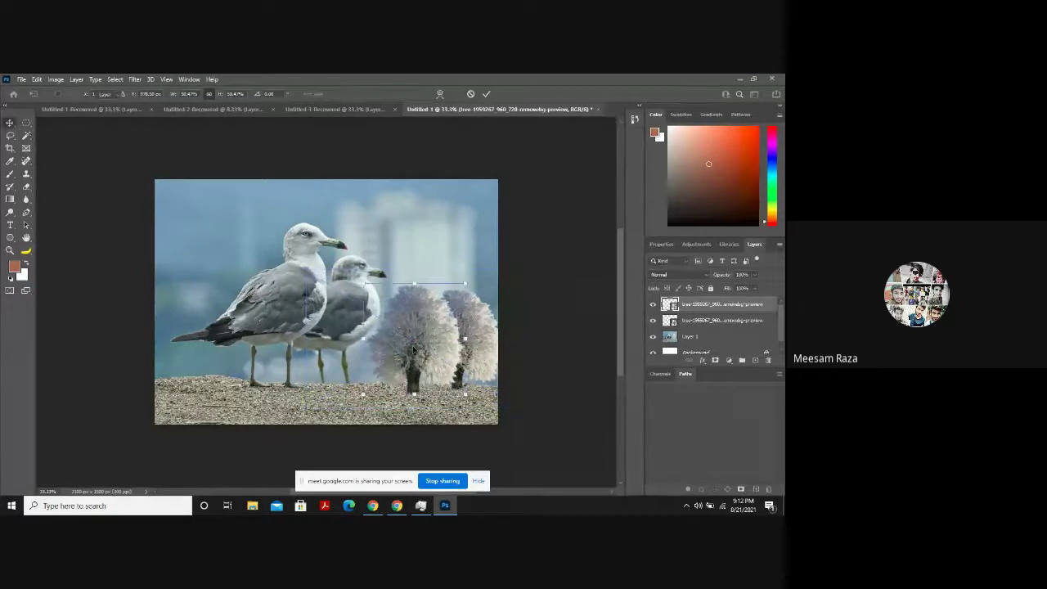
left_click(478, 226)
left_click(544, 273)
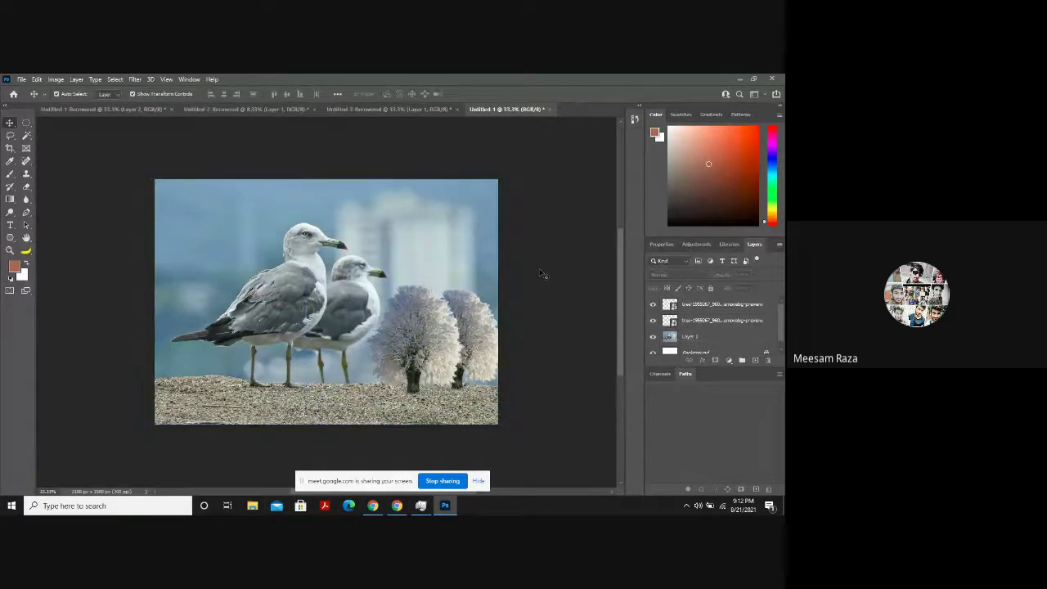
Sample the grey gravel colour and brush it onto Layer 1 around the base of the front tree's trunk.
scroll(392, 378, "right", 1)
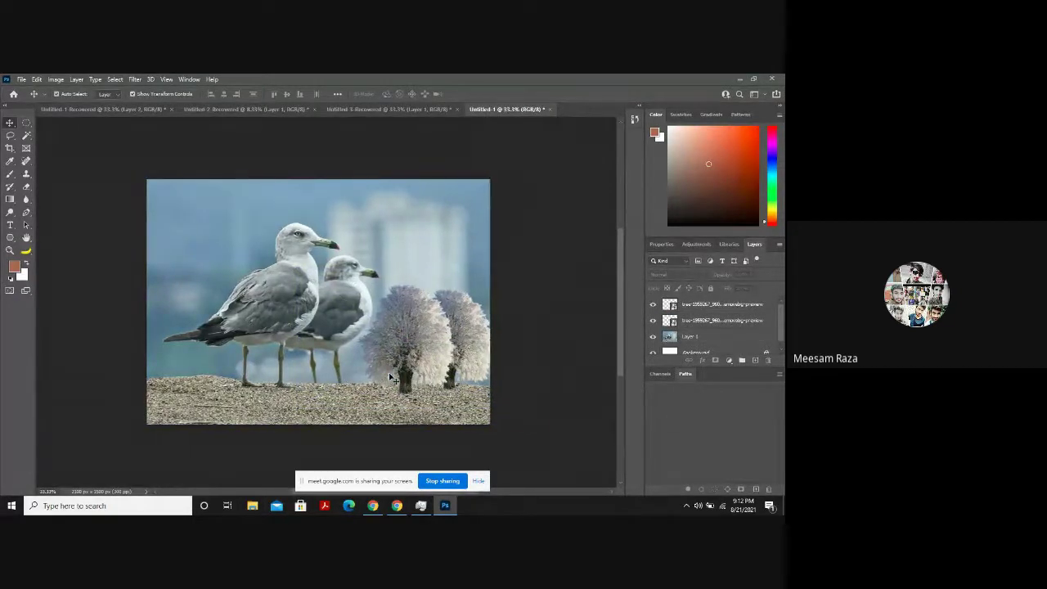
scroll(391, 378, "up", 10)
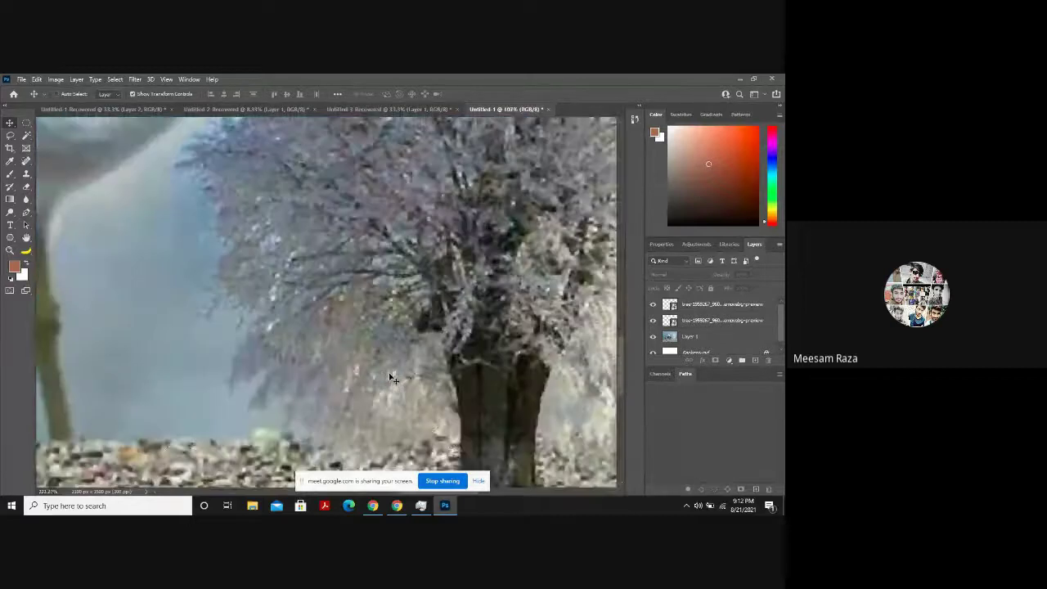
scroll(391, 378, "down", 5)
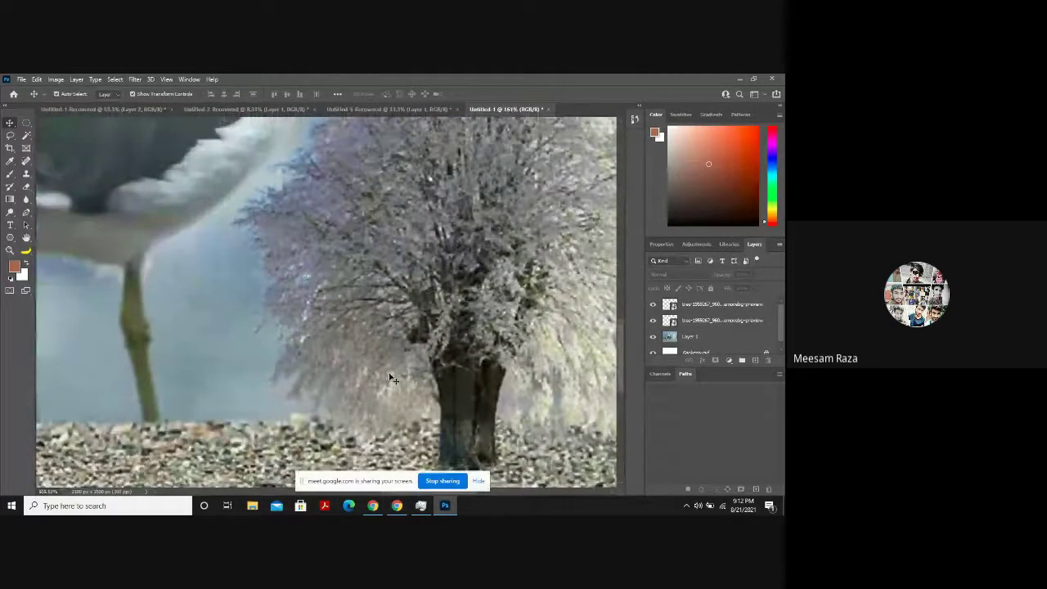
scroll(391, 378, "down", 3)
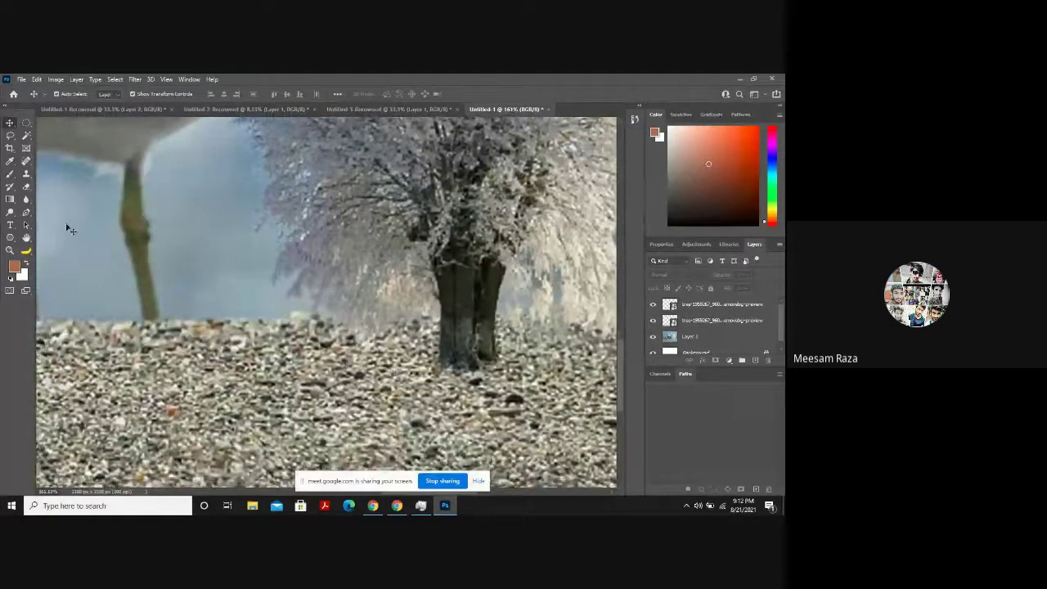
left_click(12, 177)
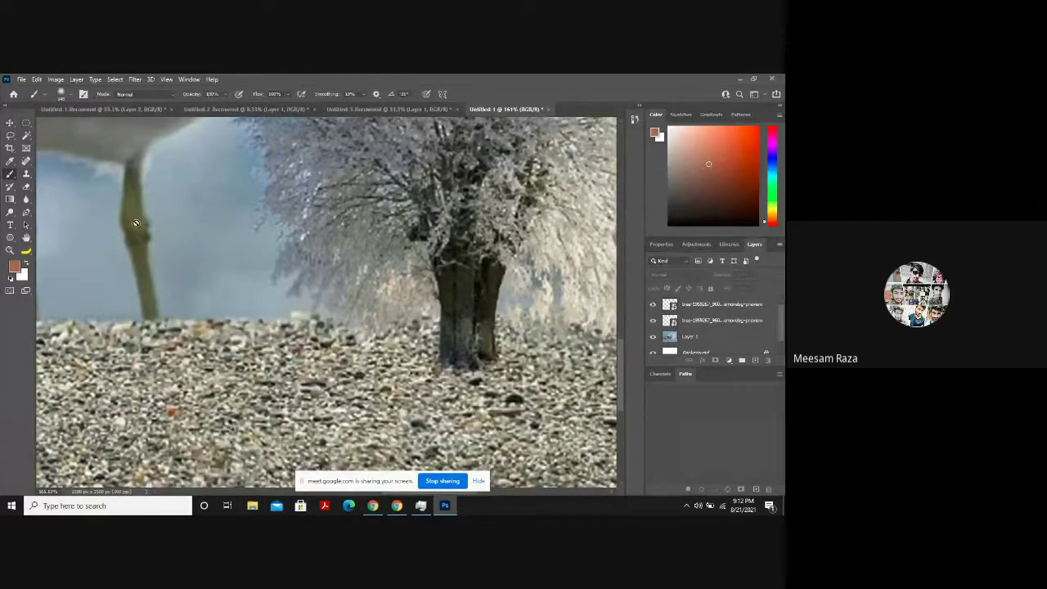
left_click(692, 336)
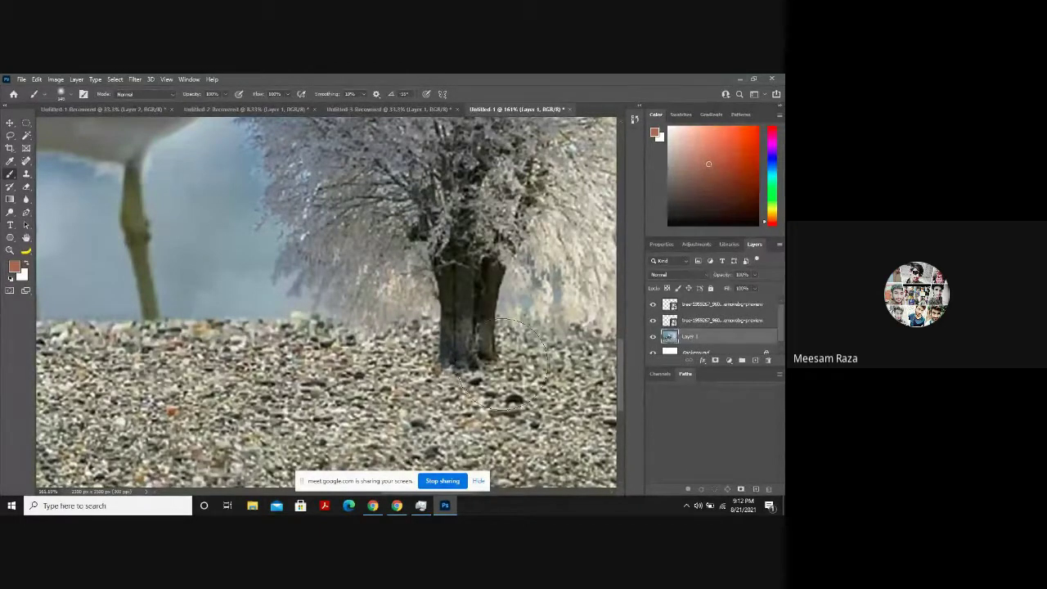
left_click(438, 380)
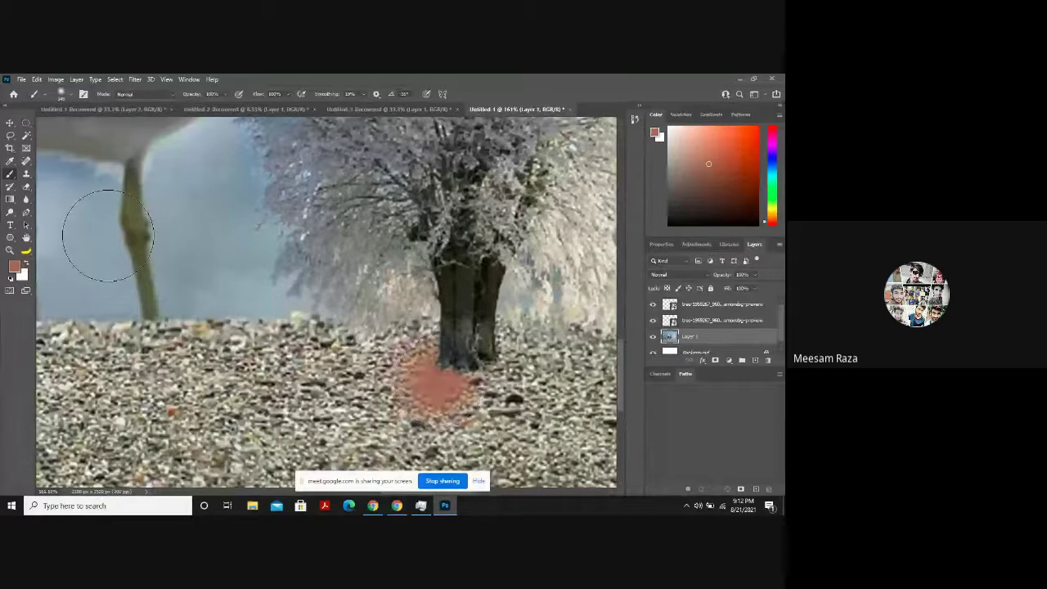
key("ctrl+z")
left_click(10, 161)
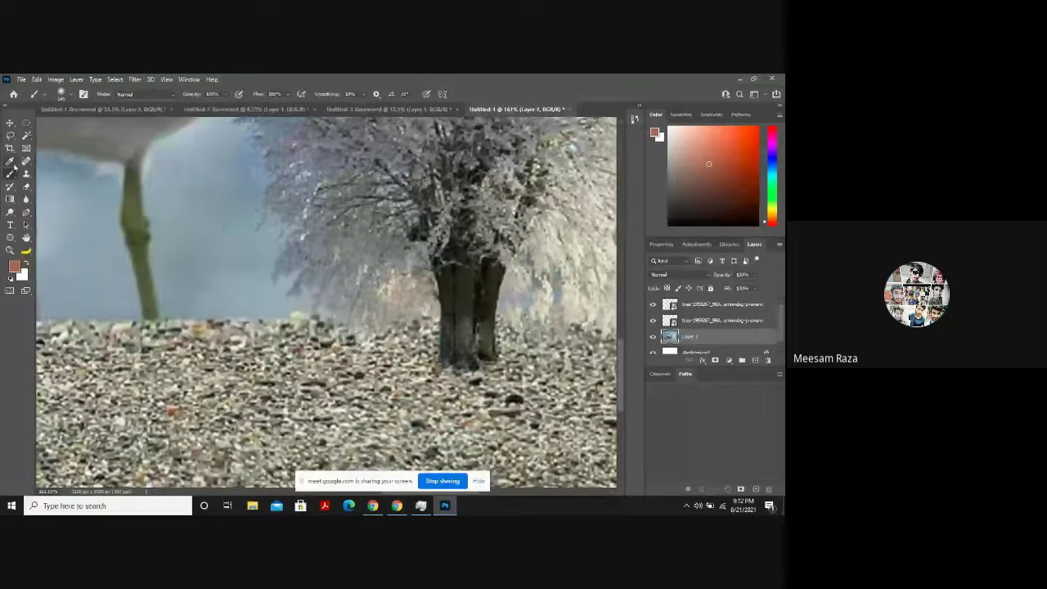
left_click(252, 325)
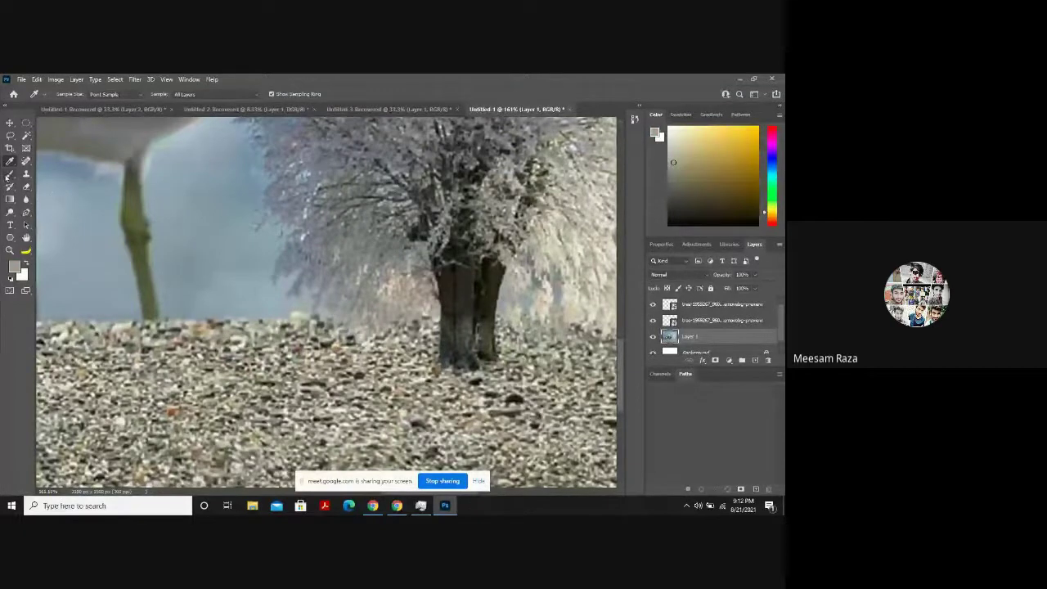
left_click(10, 174)
mouse_move(432, 360)
left_mouse_down()
mouse_move(432, 372)
mouse_move(484, 378)
mouse_move(523, 369)
left_mouse_up()
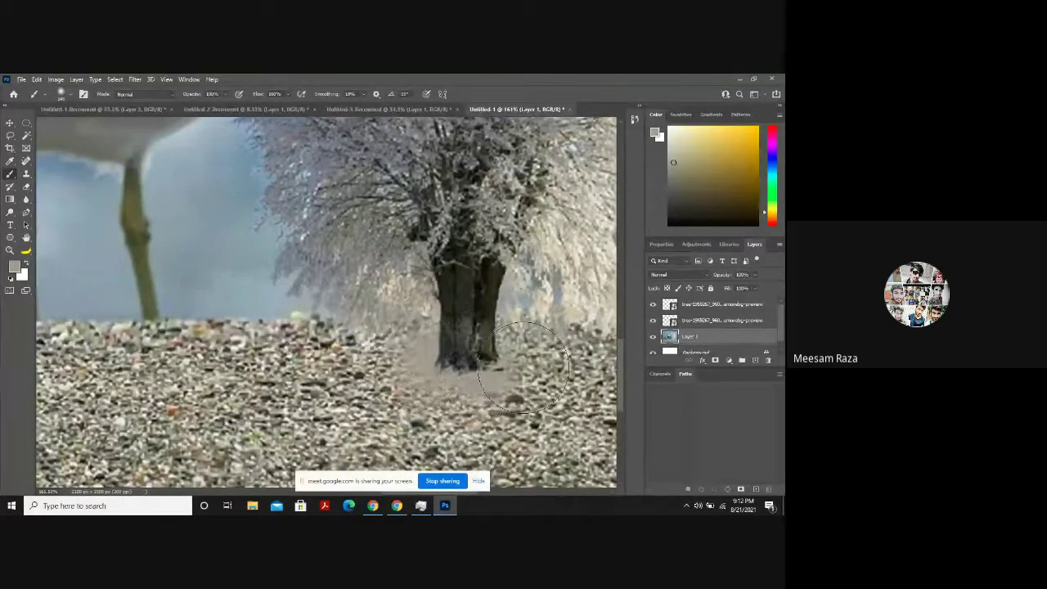
Examine the whole composite of the seagulls and the two frosty trees.
scroll(523, 368, "down", 6)
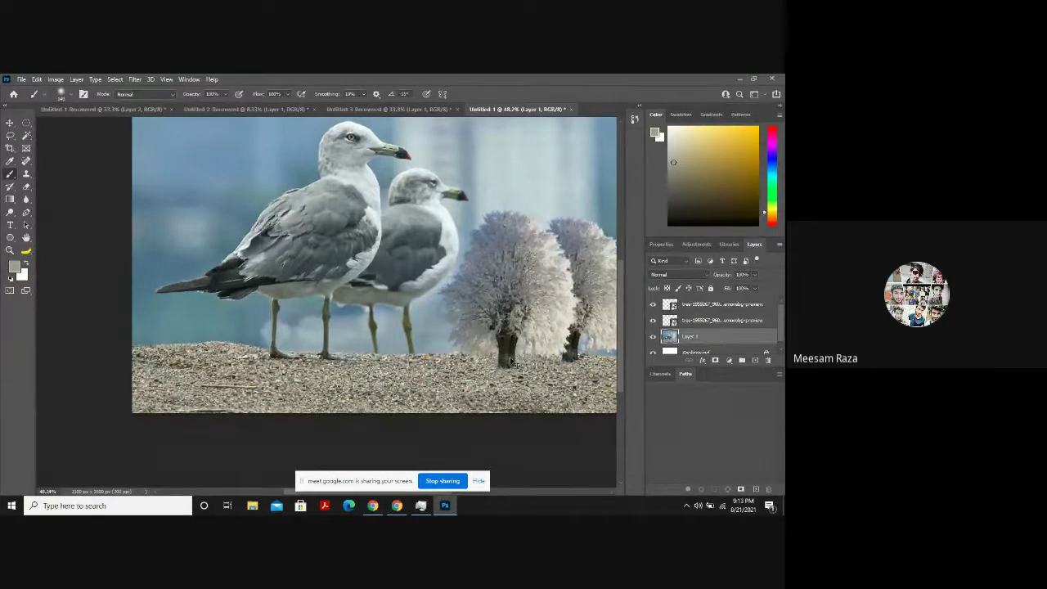
scroll(507, 357, "right", 1)
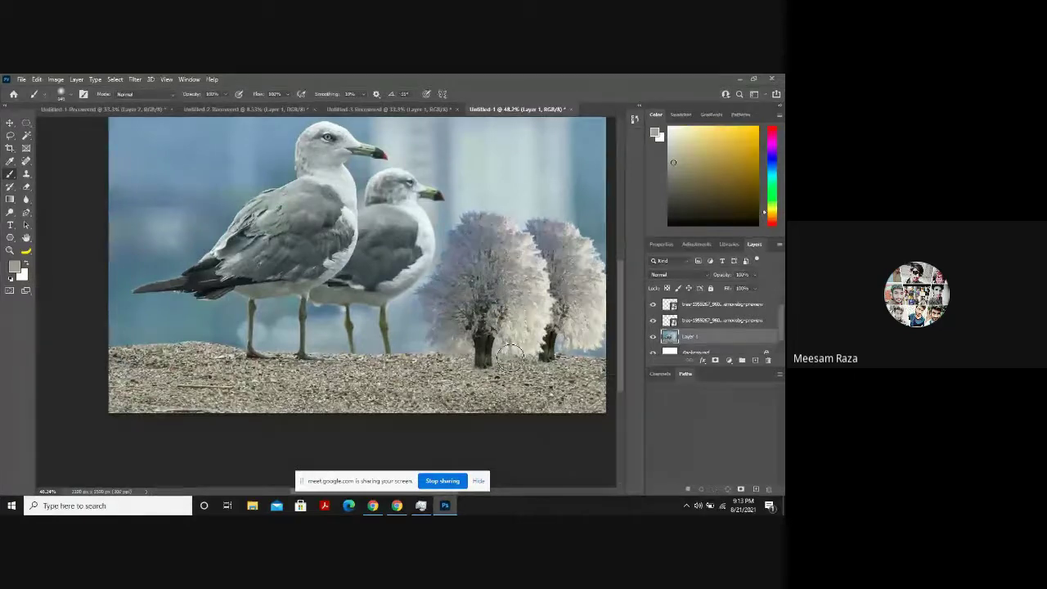
scroll(509, 357, "right", 1)
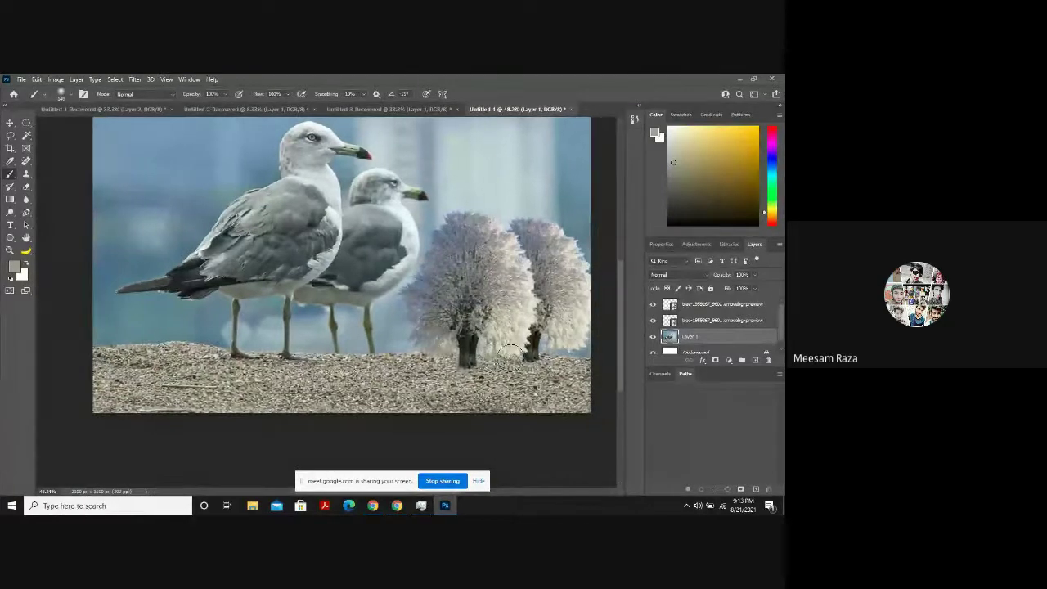
left_click(10, 123)
scroll(319, 290, "up", 5)
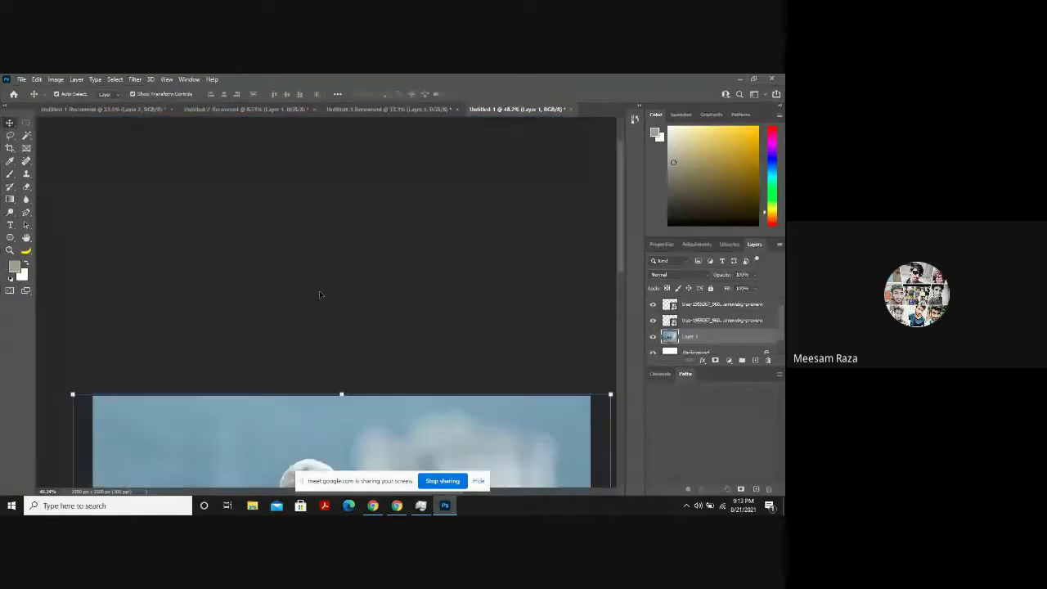
scroll(319, 291, "down", 4)
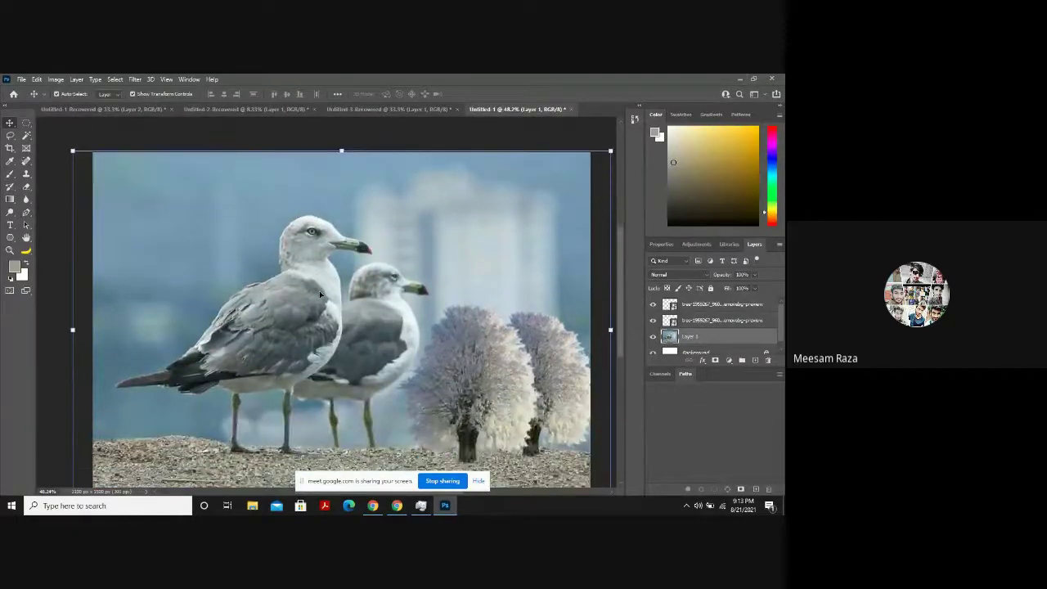
scroll(319, 290, "down", 2)
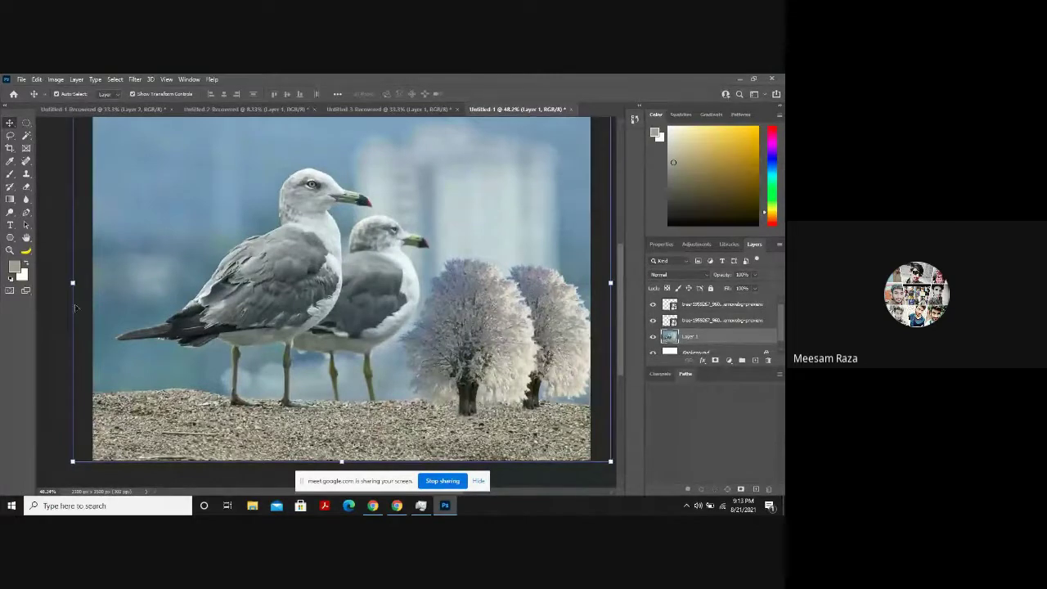
Duplicate the front tree cutout, enlarge the copy to about 85%, and stand it on the gravel over the seagulls.
left_click(514, 360)
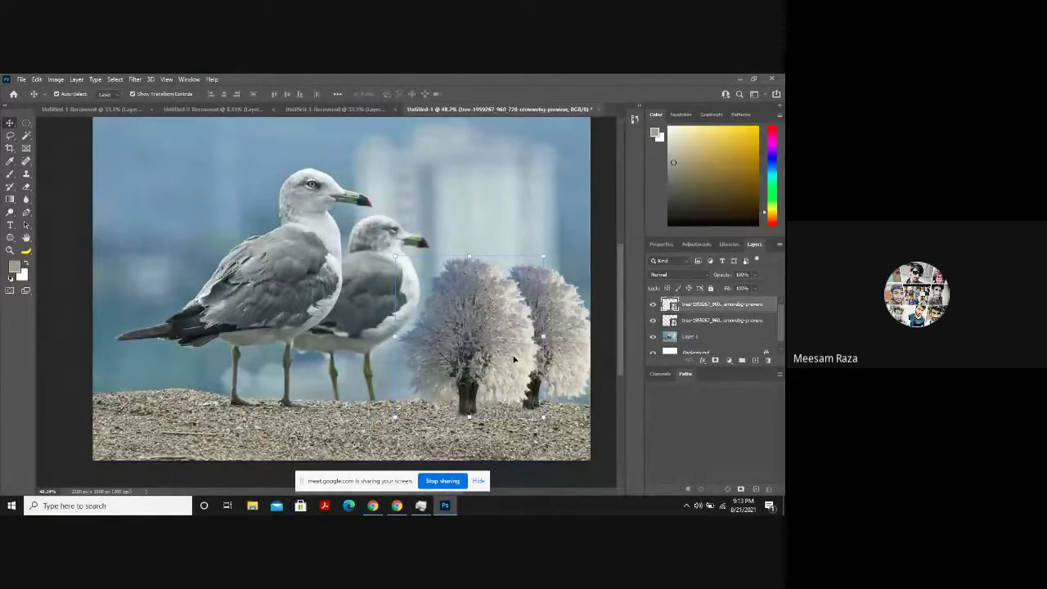
left_click_drag(501, 358, 343, 314)
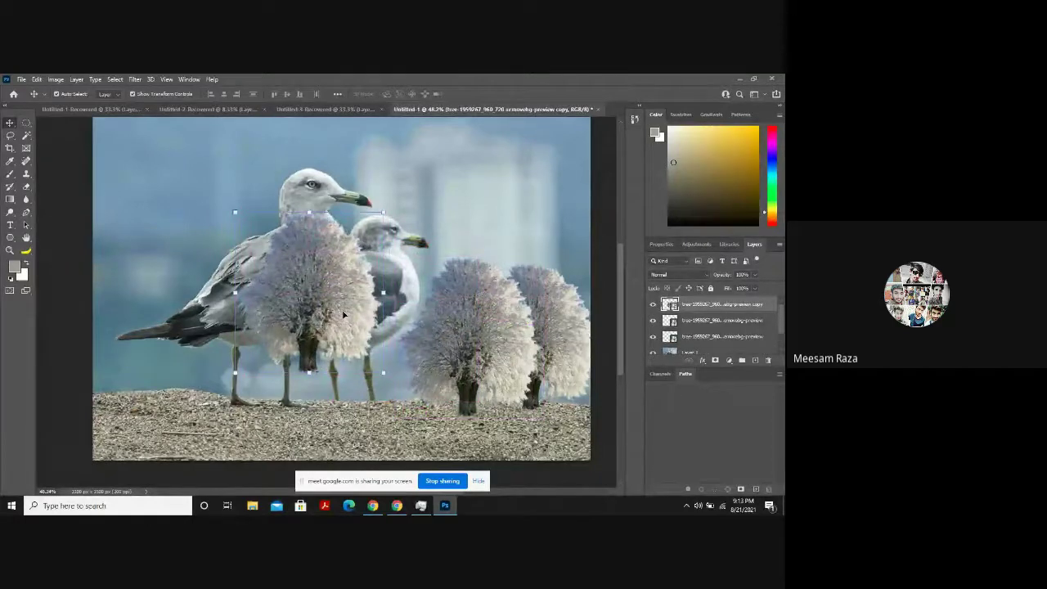
left_click_drag(392, 374, 327, 357)
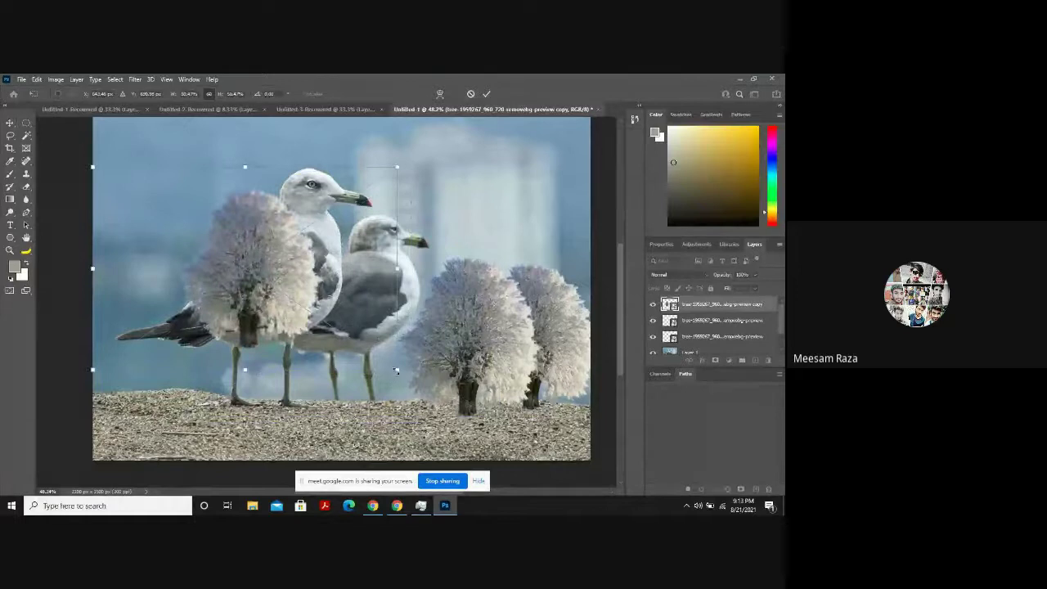
left_click_drag(397, 369, 533, 460)
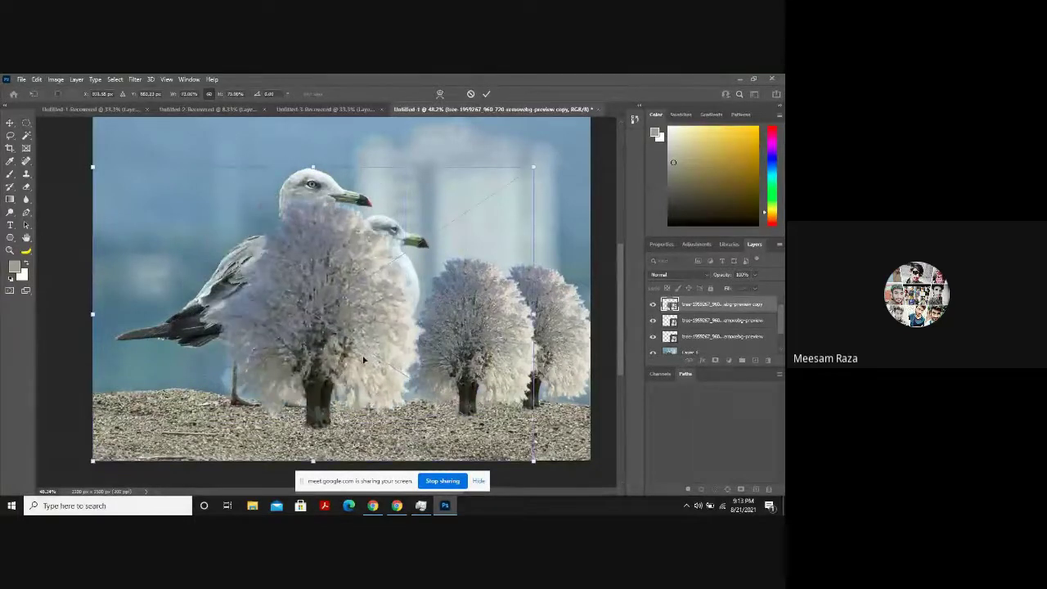
left_click_drag(364, 359, 294, 309)
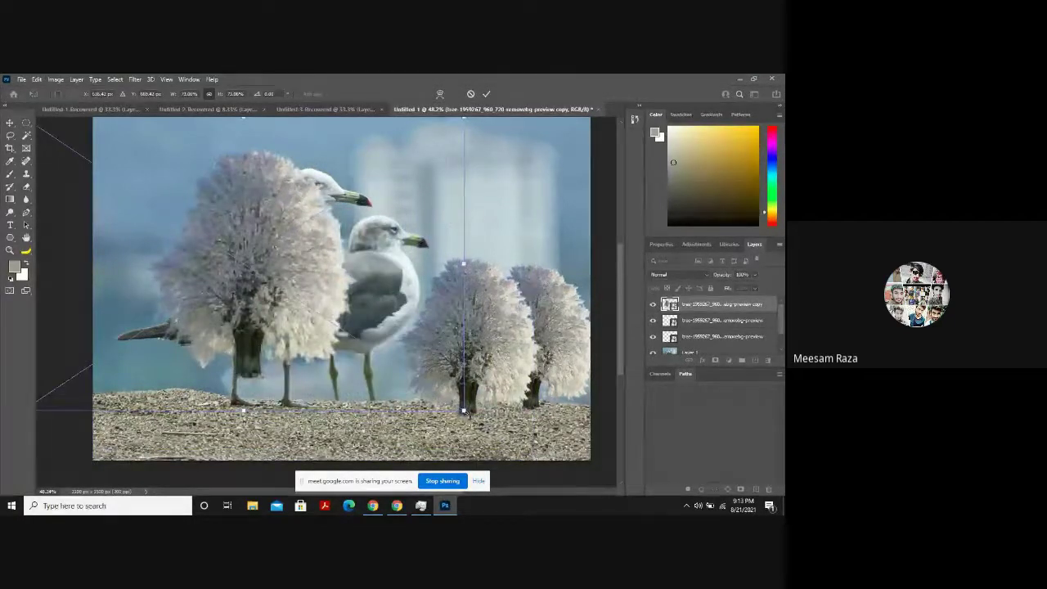
left_click_drag(464, 412, 572, 433)
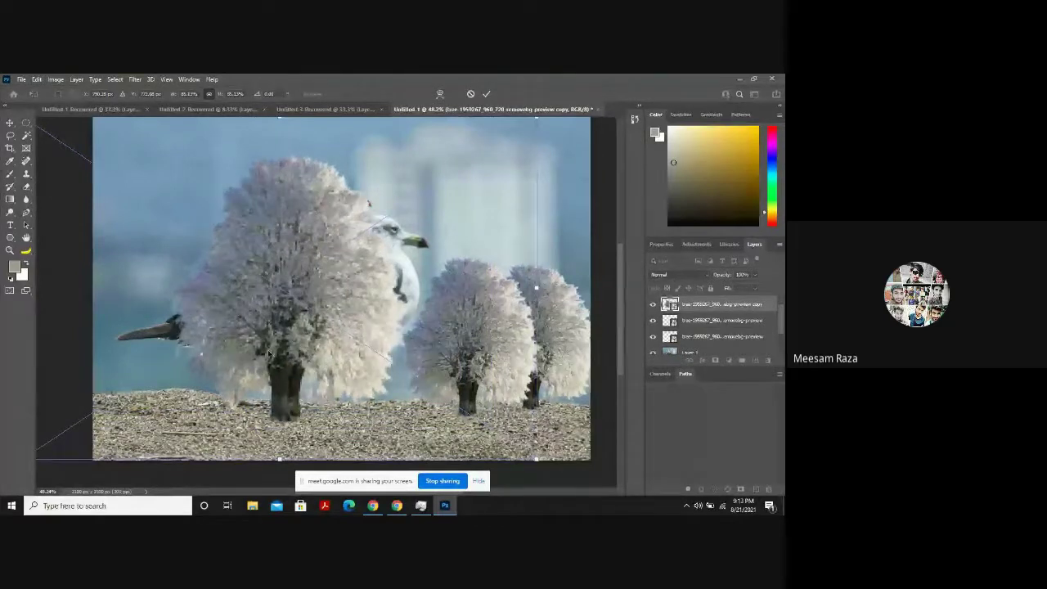
left_click_drag(270, 353, 264, 344)
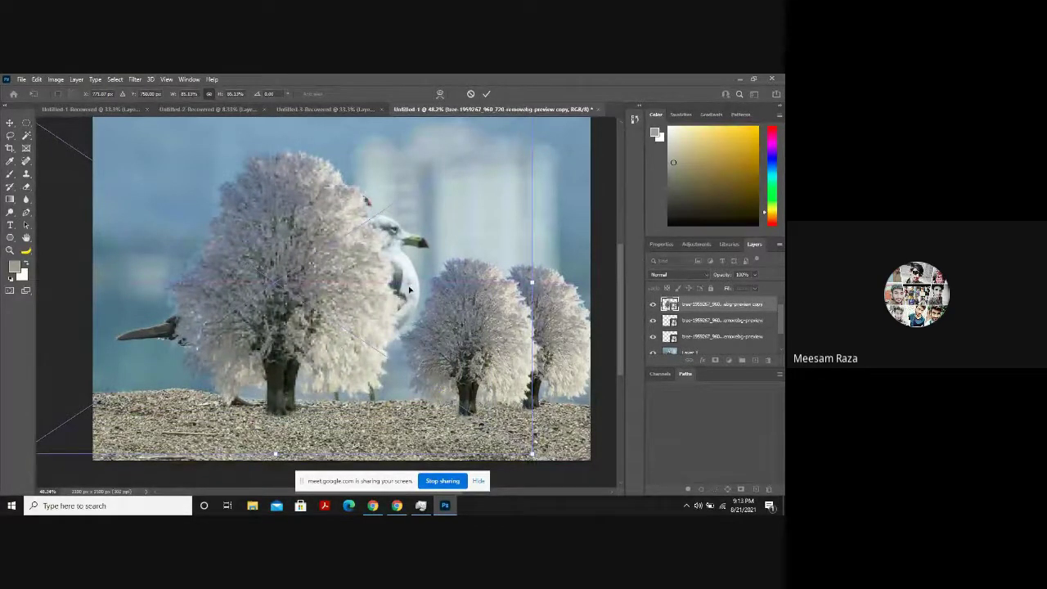
Try the Color Burn and Linear Dodge (Add) blend modes on the large tree copy.
left_click(691, 275)
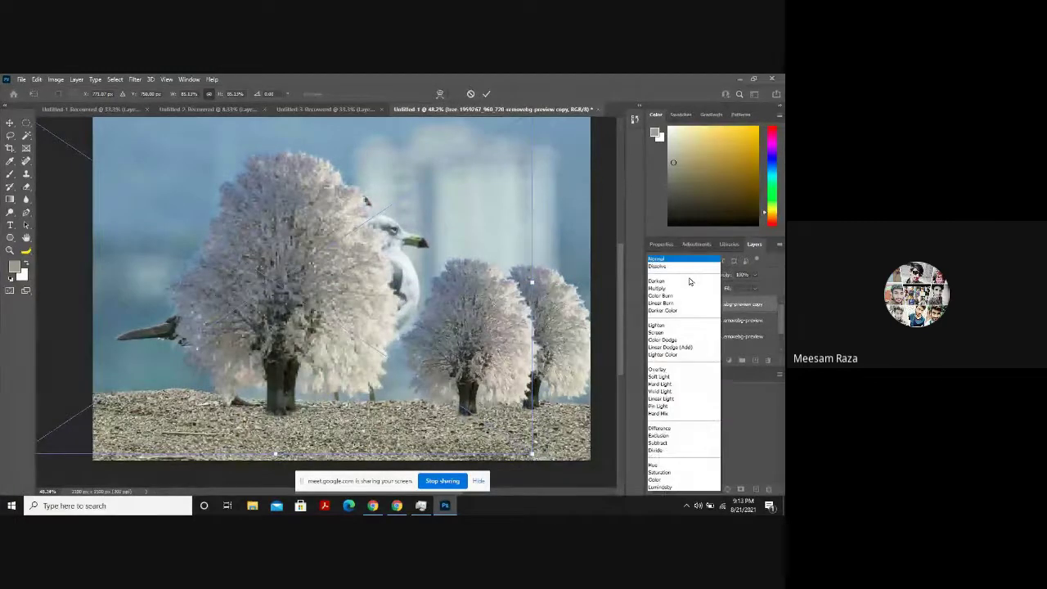
left_click(685, 295)
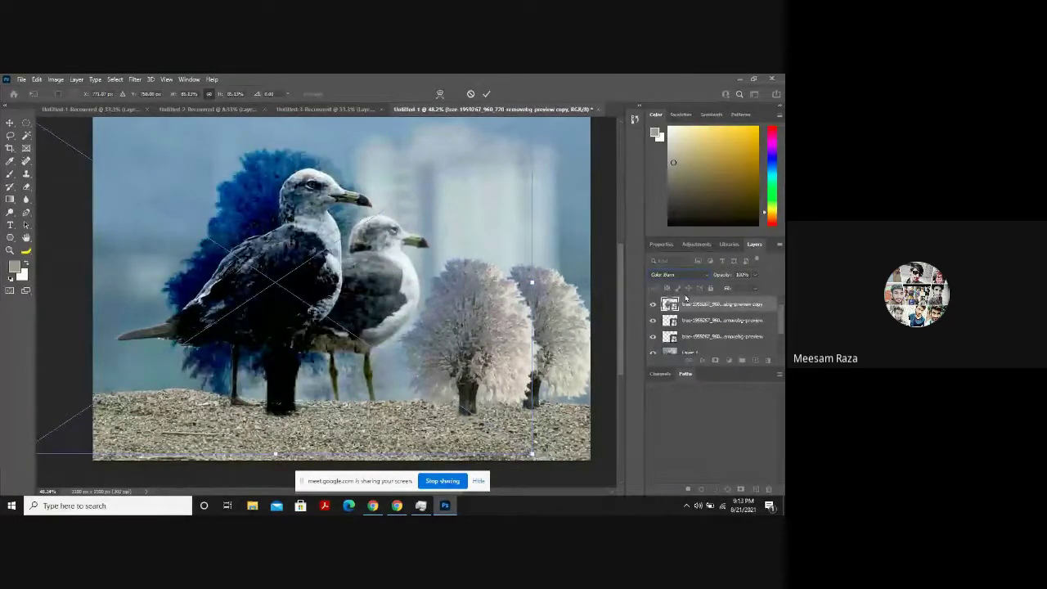
left_click(692, 275)
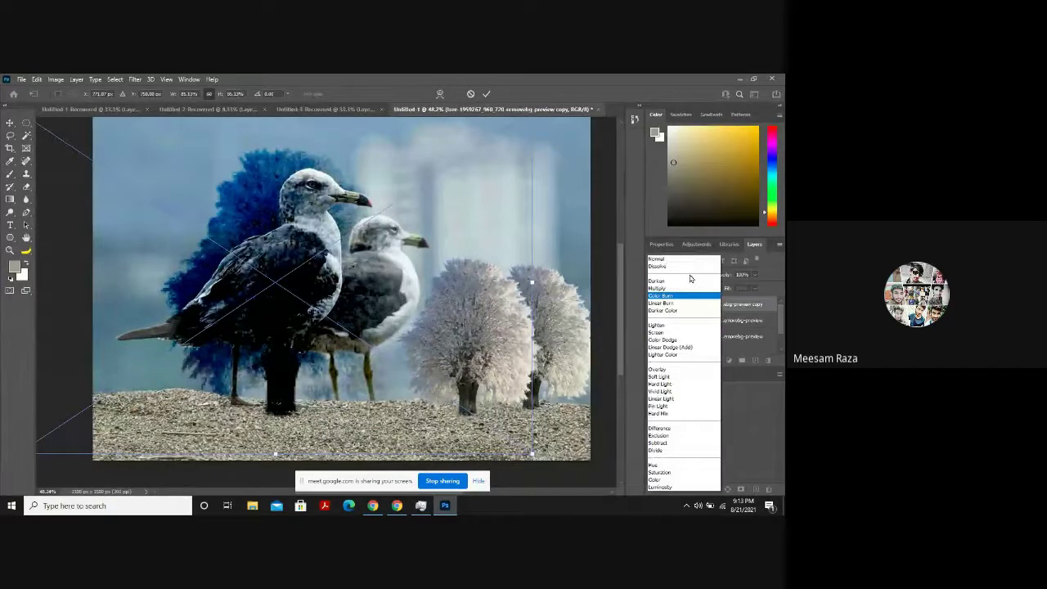
key("Down")
key("Down")
key("Down")
key("Down")
key("Down")
key("Down")
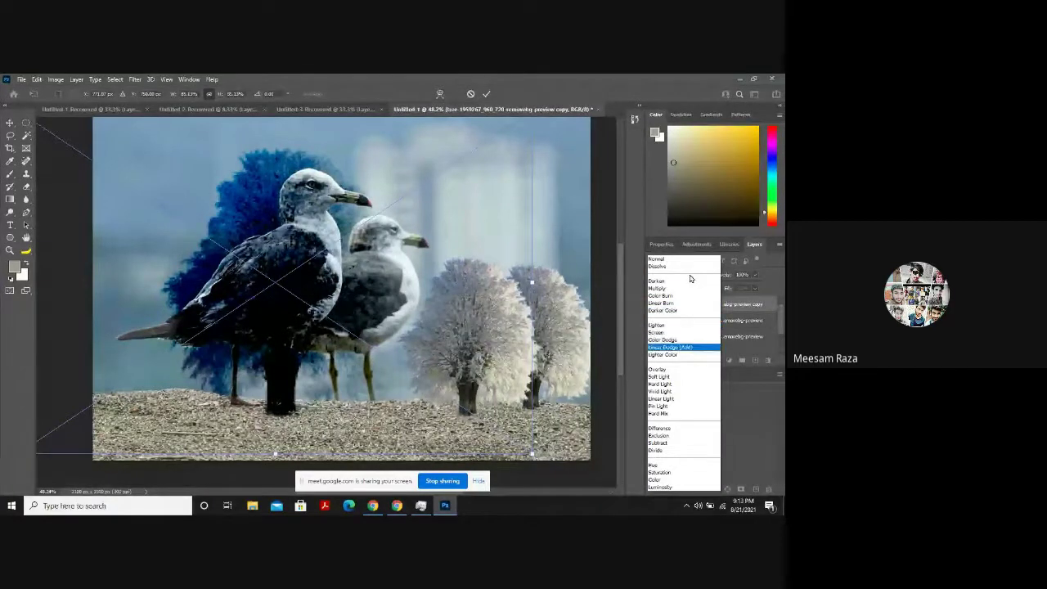
key("Return")
key("Return")
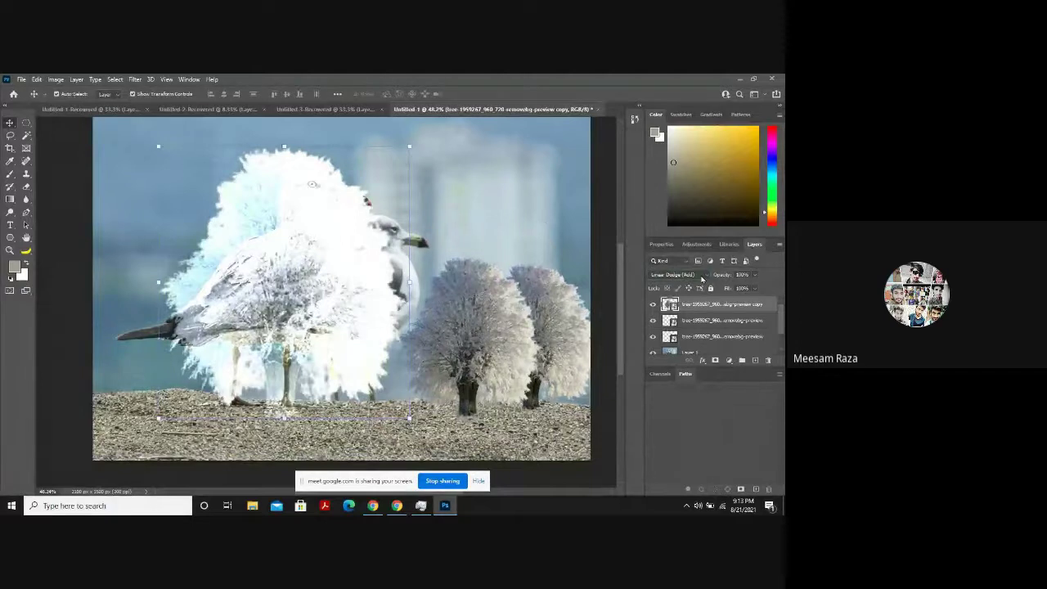
Preview the blend modes through Luminosity and back on the large tree copy, and return it to Normal.
left_click(701, 276)
key("Down")
key("Down")
key("Down")
key("Down")
key("Down")
key("Down")
key("Down")
key("Down")
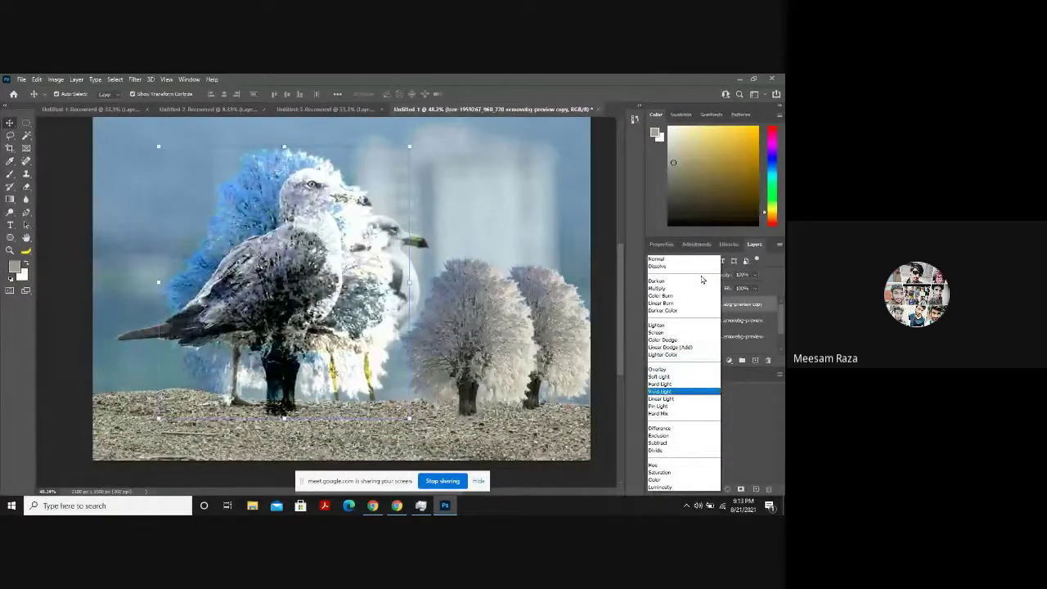
key("Down")
key("Up")
key("Up")
key("Up")
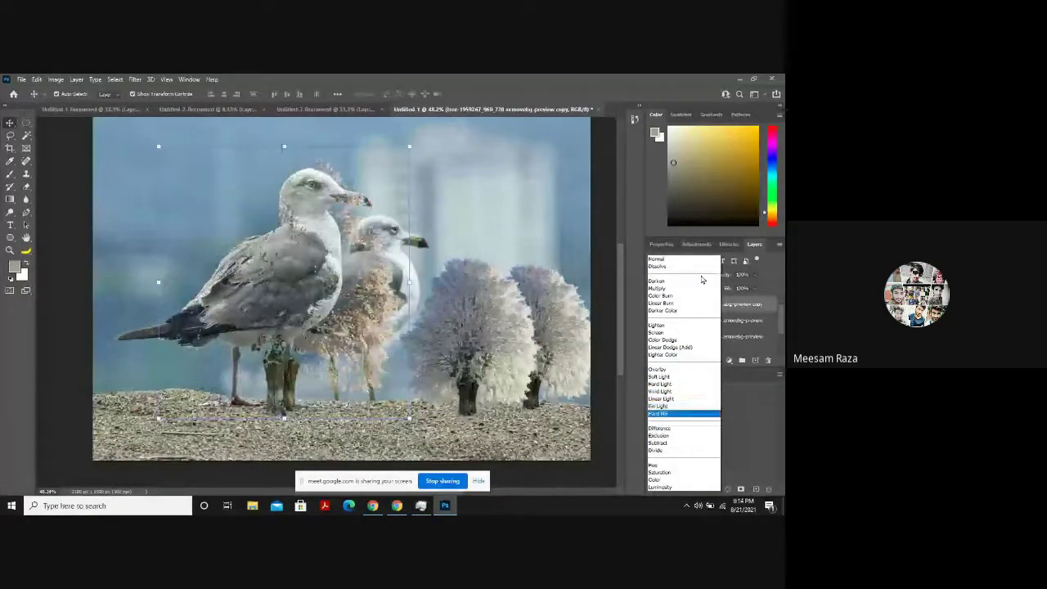
key("Down")
key("Down")
key("Down")
key("Down")
key("Down")
key("Down")
key("Down")
key("Down")
key("Down")
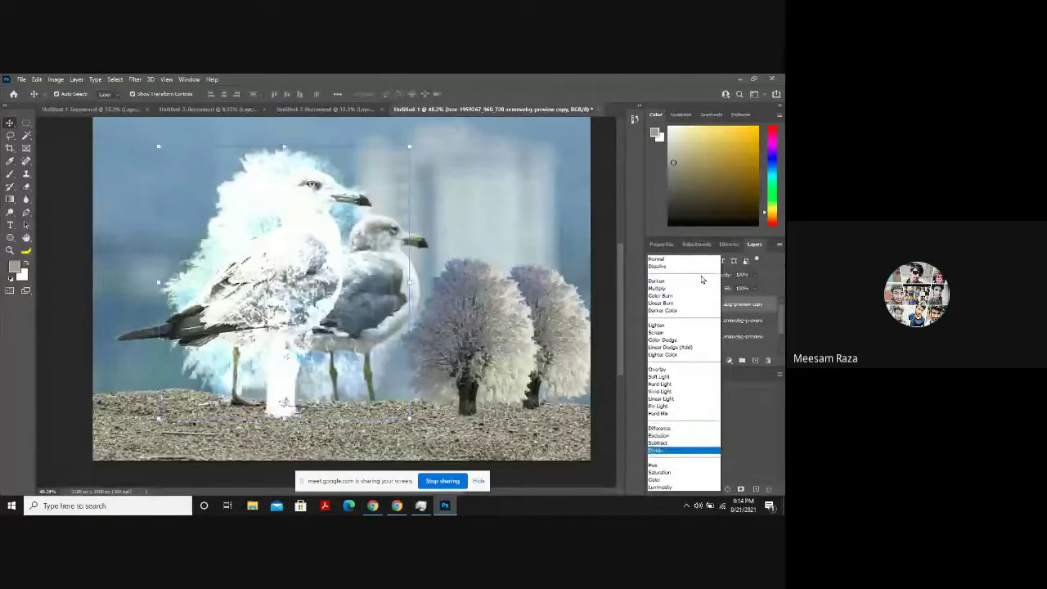
key("Down")
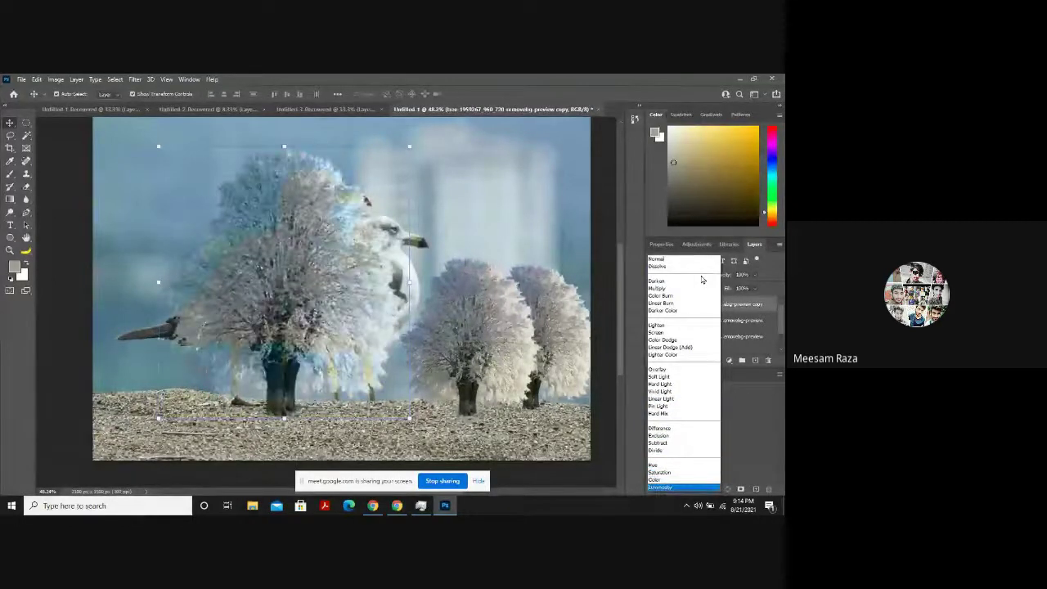
key("Up")
key("Up")
key("Up")
key("Up")
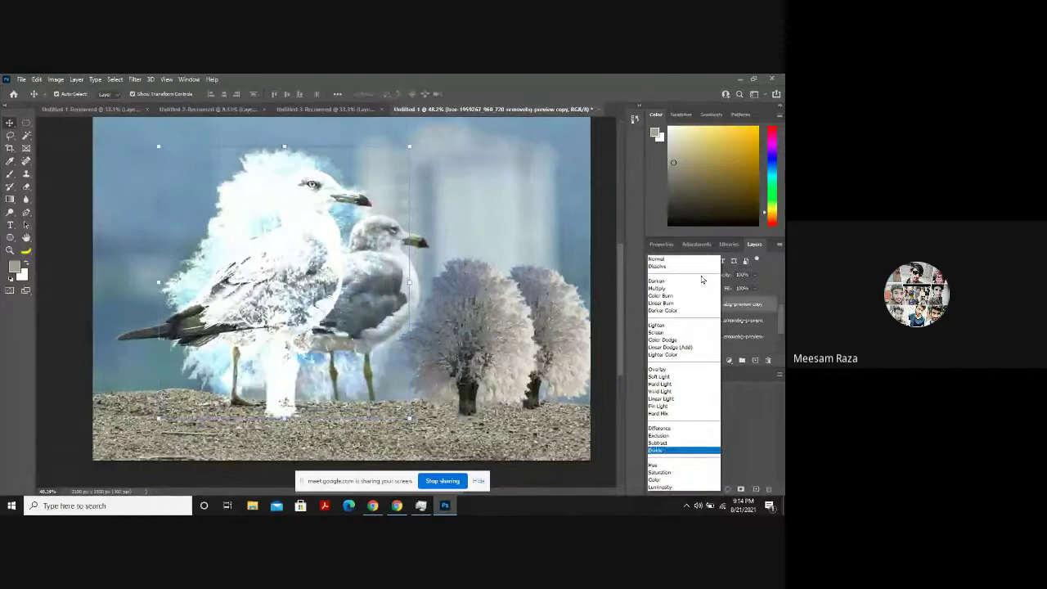
key("Up")
key("Up")
key("Up")
key("Up")
key("Up")
key("Up")
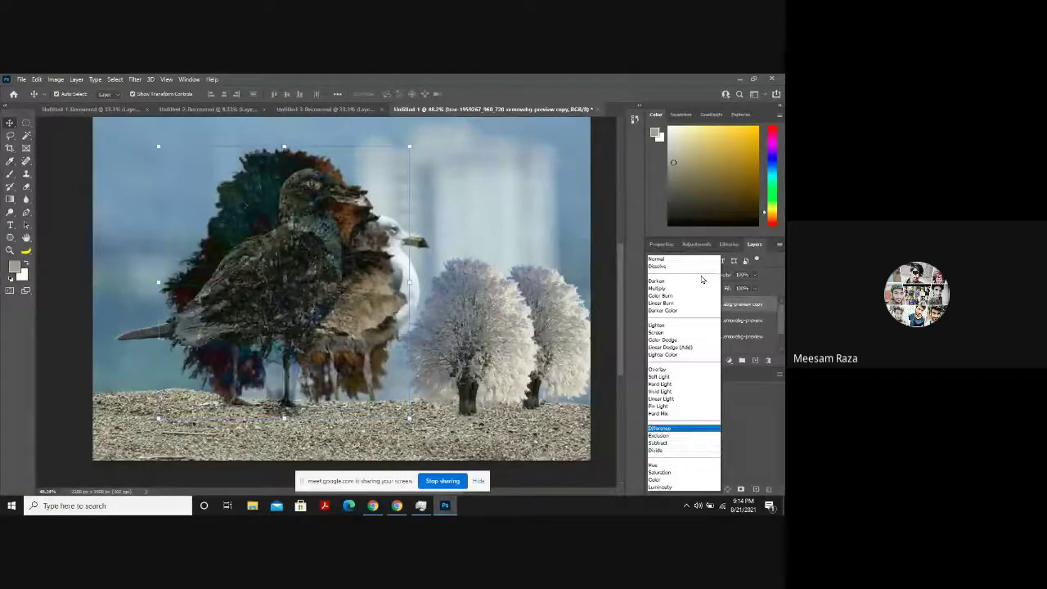
key("Up")
key("Up")
key("Up")
key("Up")
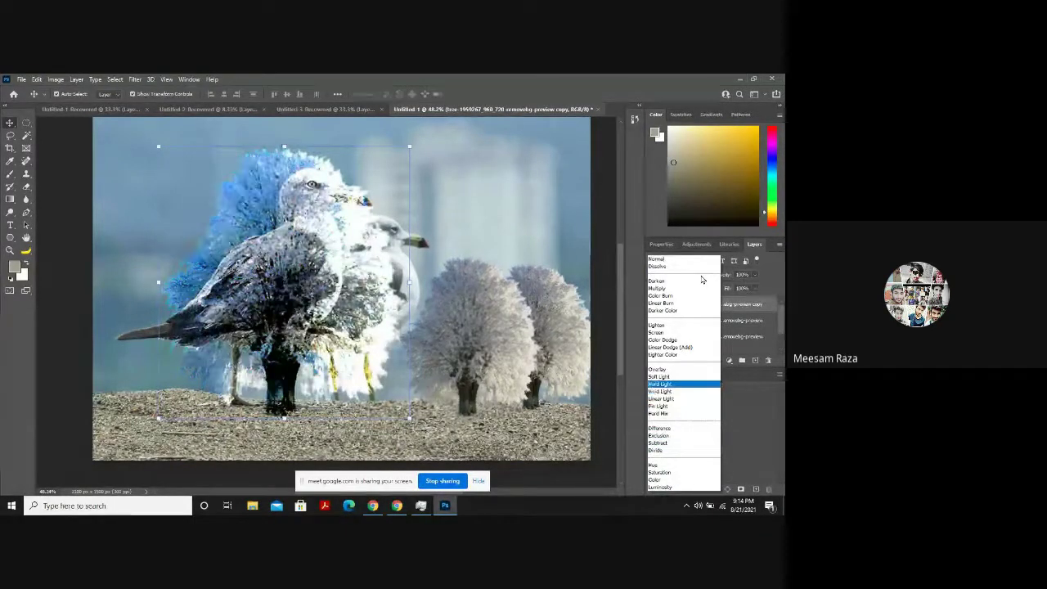
key("Up")
key("Up")
key("Up")
key("Up")
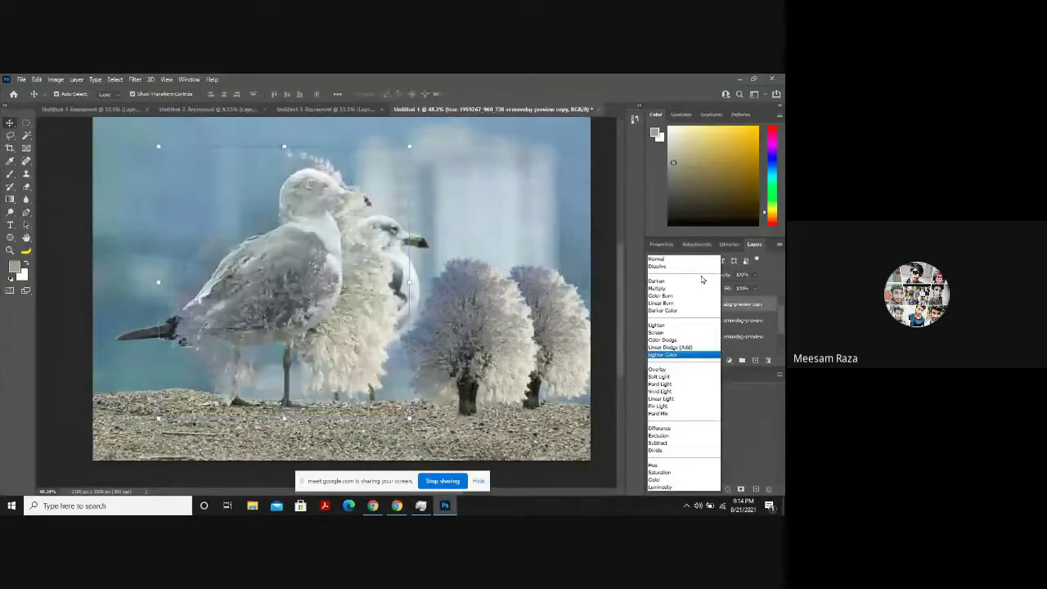
key("Up")
key("Up")
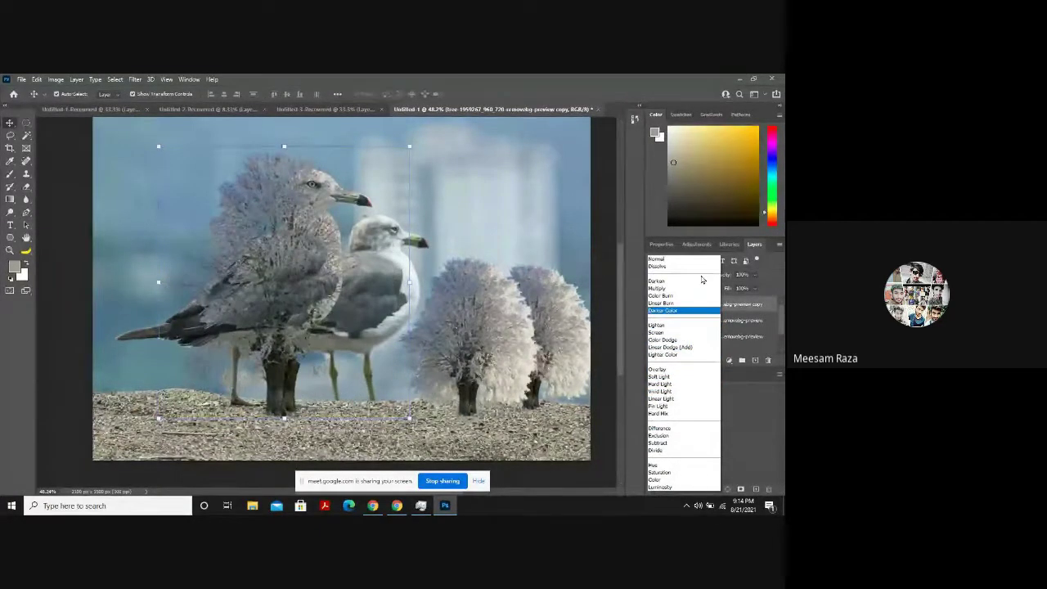
key("Up")
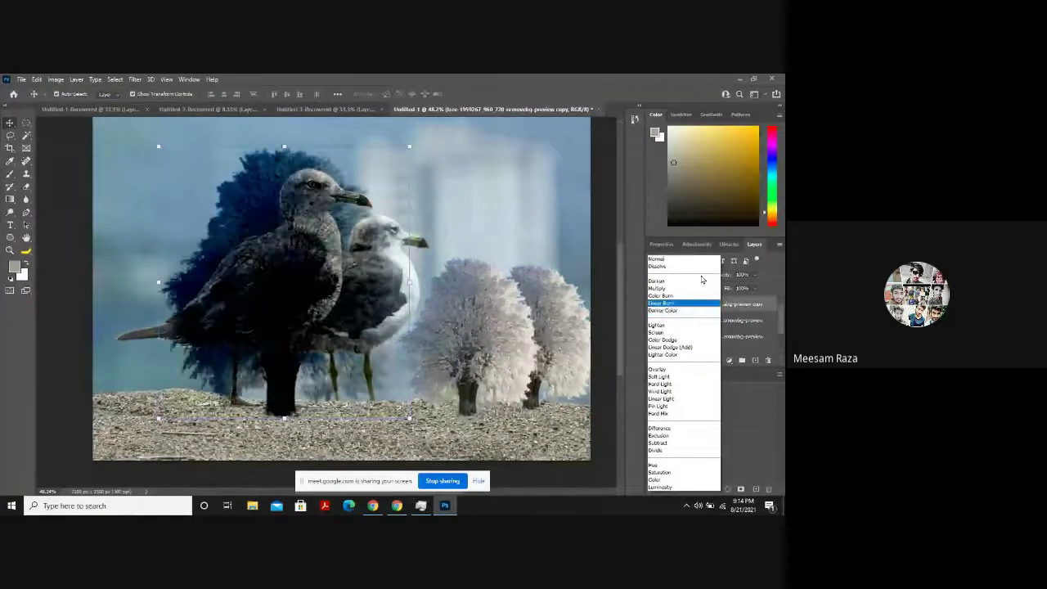
key("Up")
key("Up")
key("Up")
key("Up")
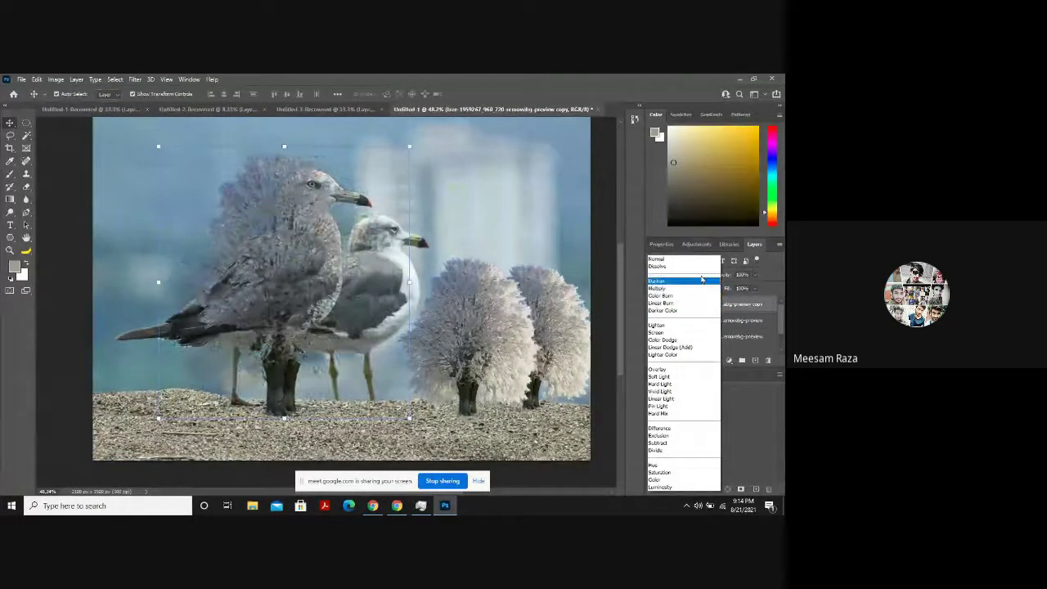
key("Up")
key("Down")
key("Down")
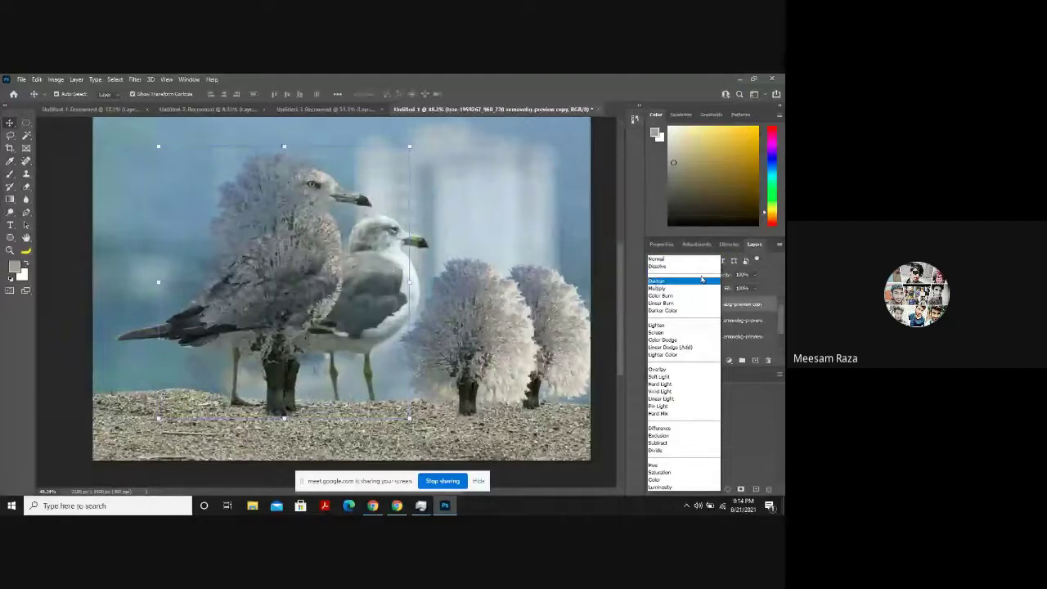
key("Up")
key("Up")
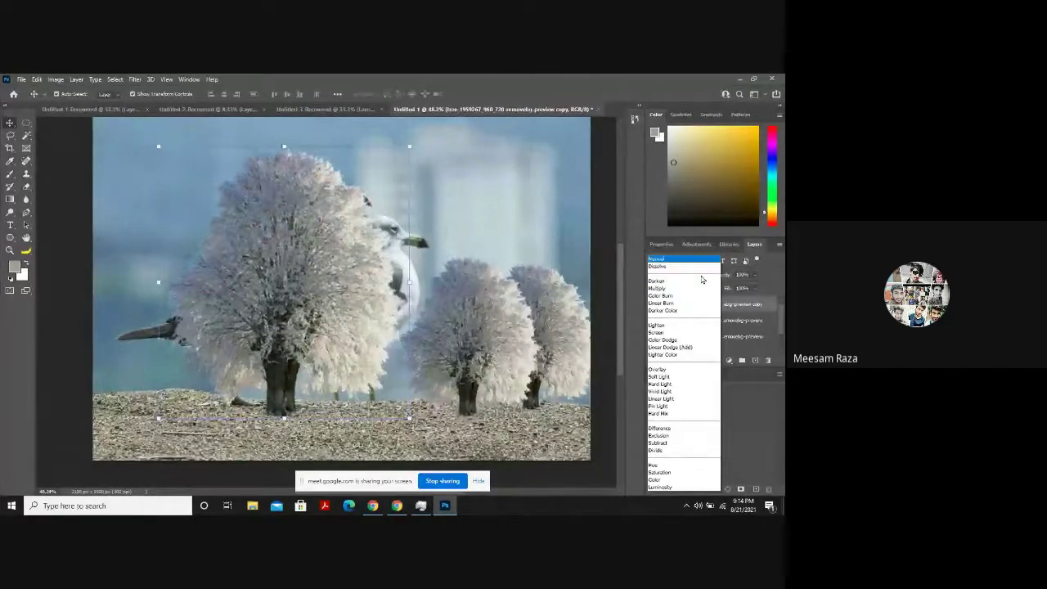
key("Return")
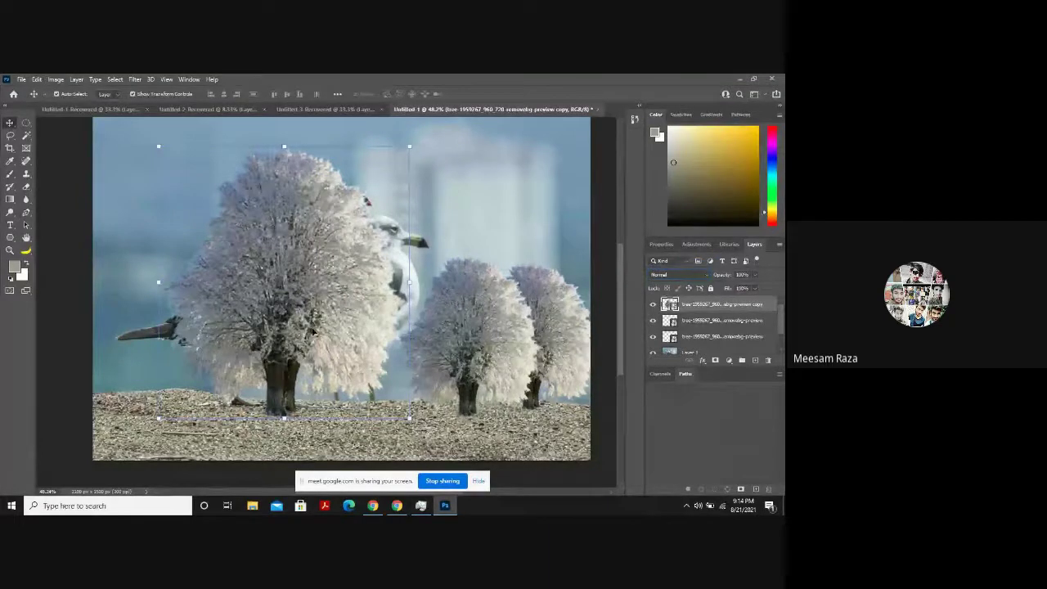
Delete the large tree copy covering the seagulls.
left_click_drag(285, 286, 374, 303)
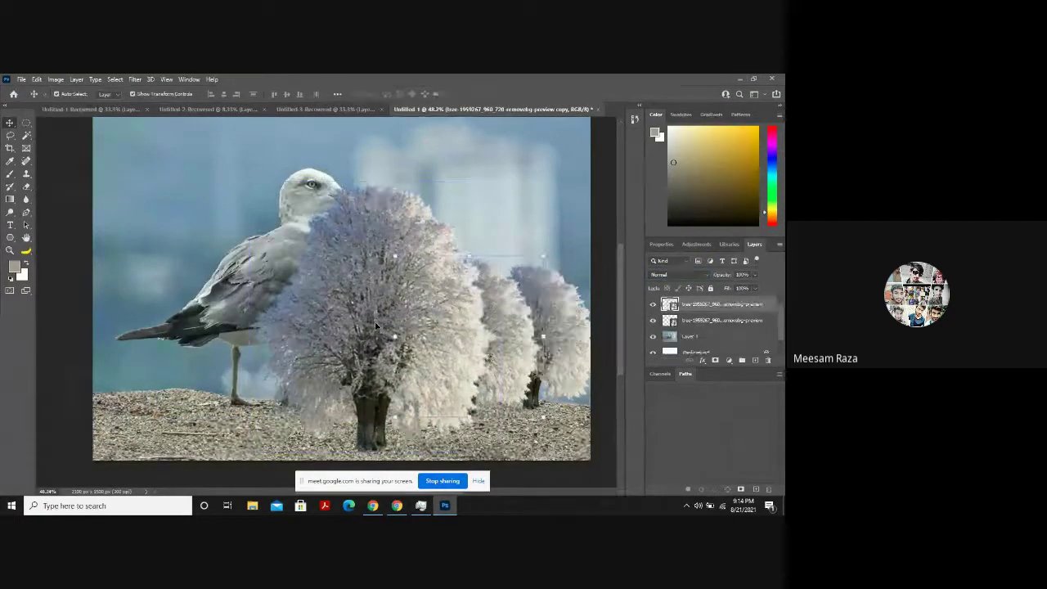
key("Delete")
Shift the front tree slightly left along the gravel and deselect its layer.
left_click(509, 216)
key("shift+Up")
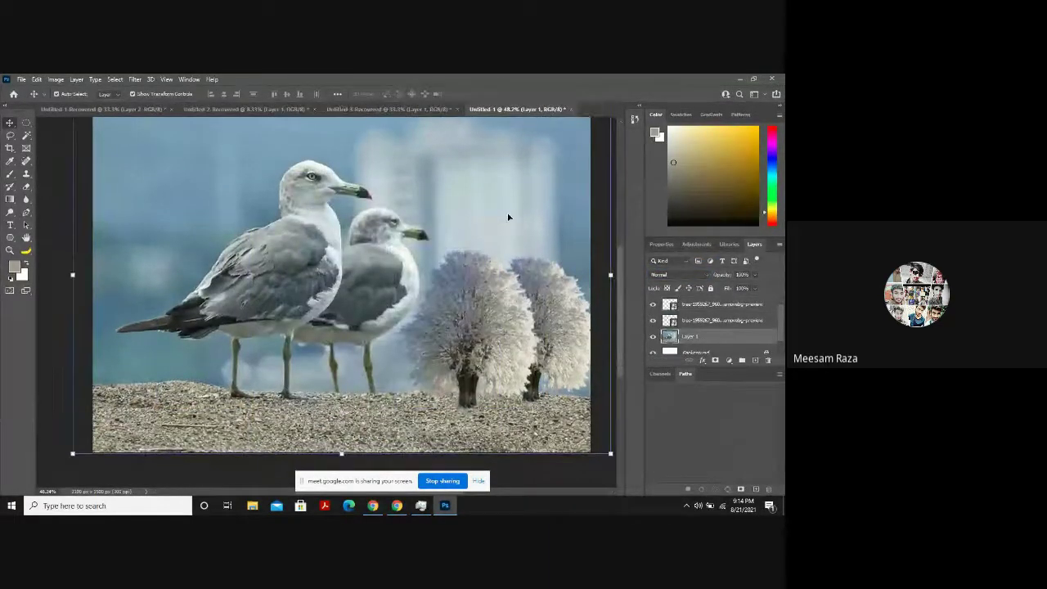
left_click_drag(491, 324, 483, 321)
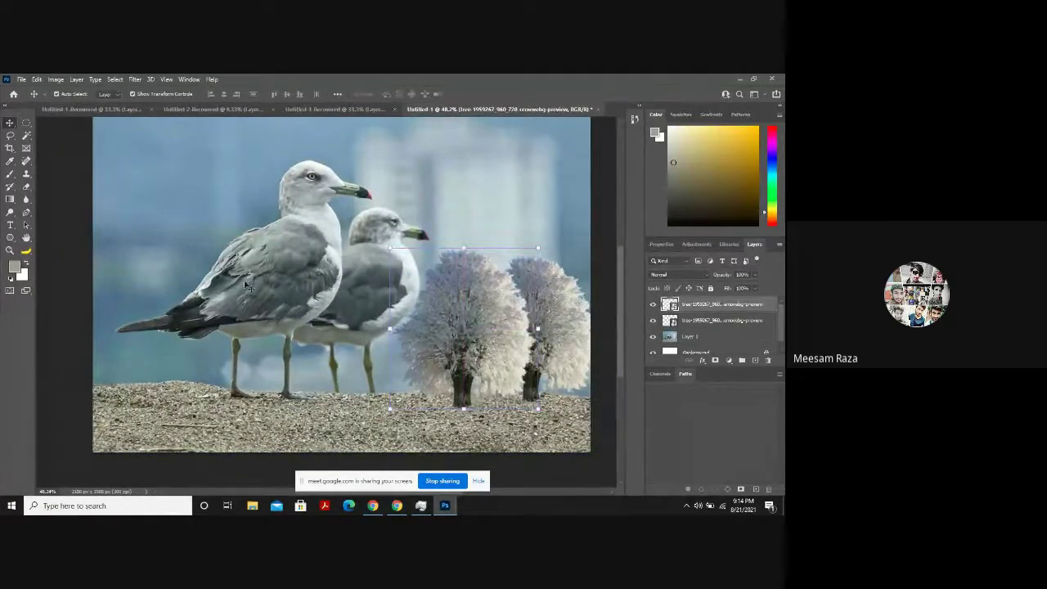
left_click(70, 298)
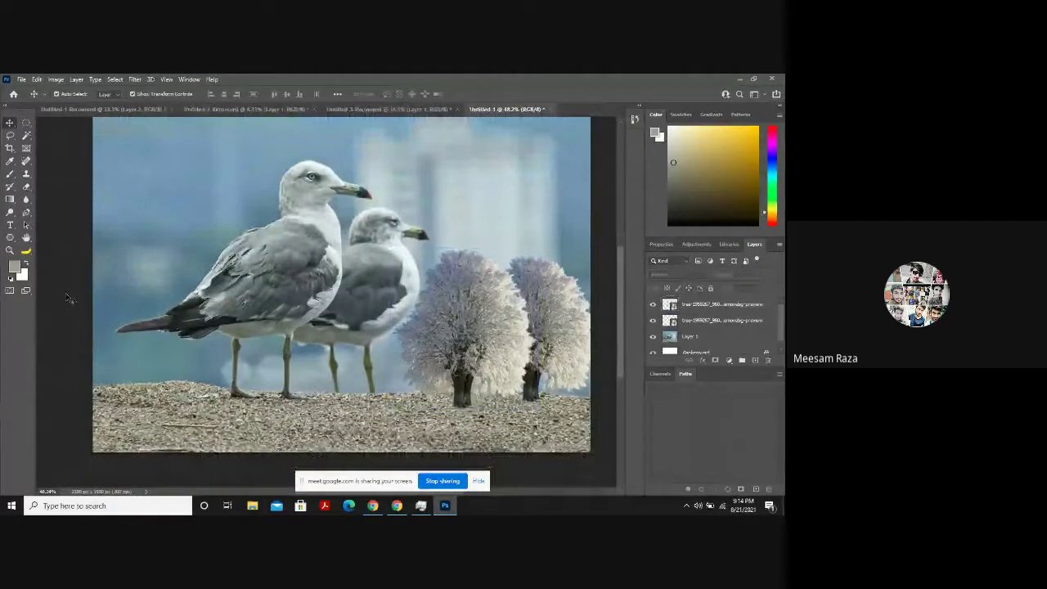
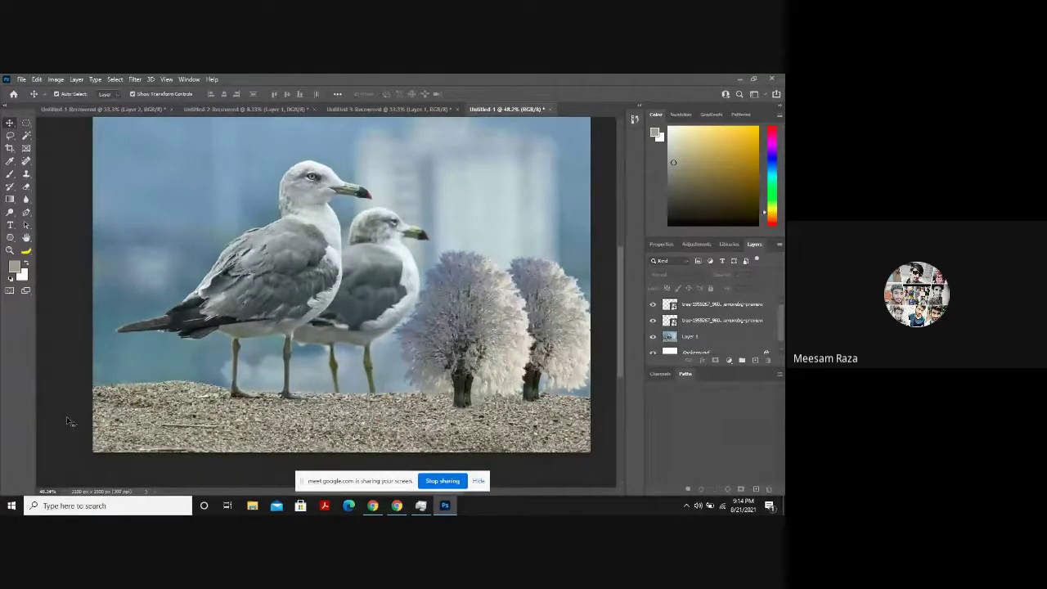
Switch to the Pixabay page in Chrome and search its photos for "people".
left_click(373, 506)
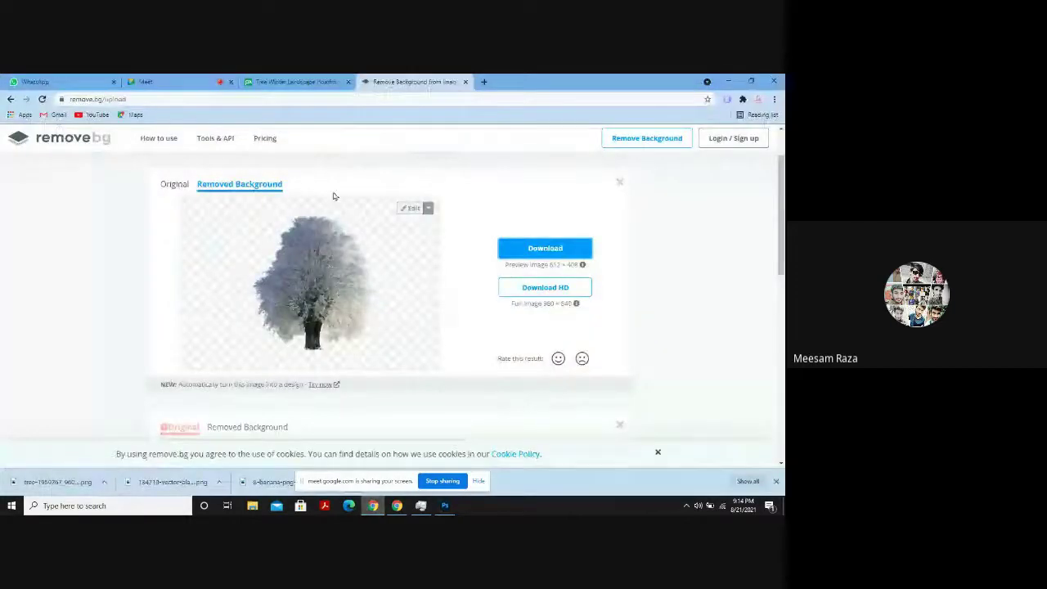
left_click(305, 82)
scroll(298, 155, "up", 1)
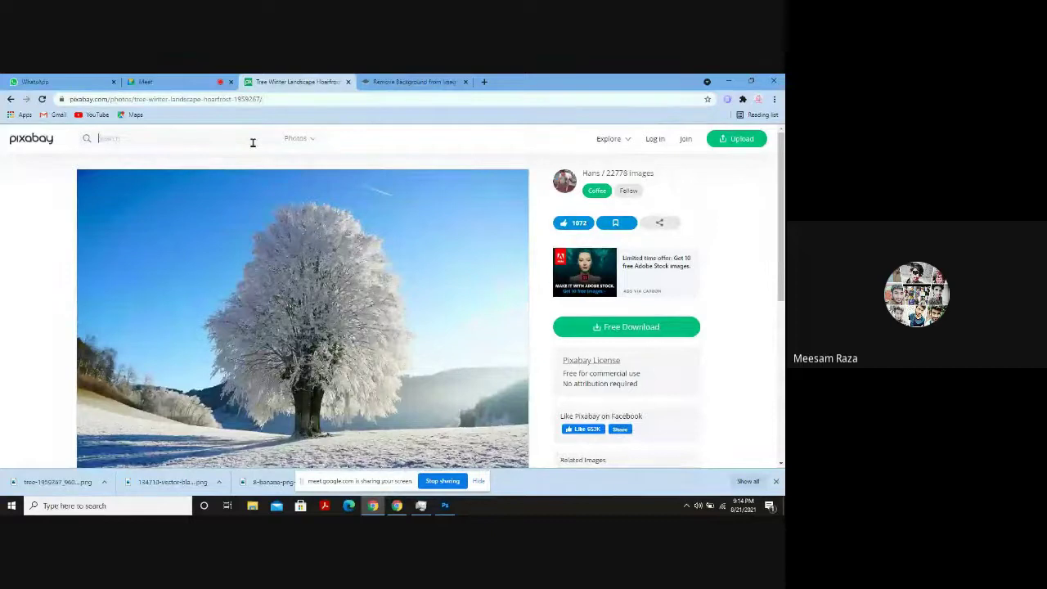
type("people")
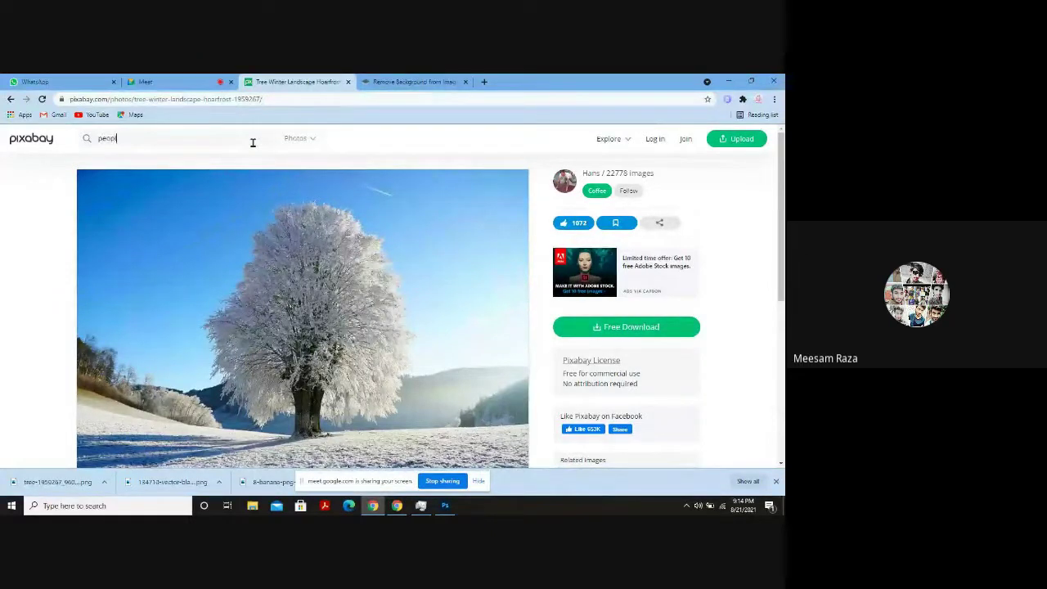
key("Return")
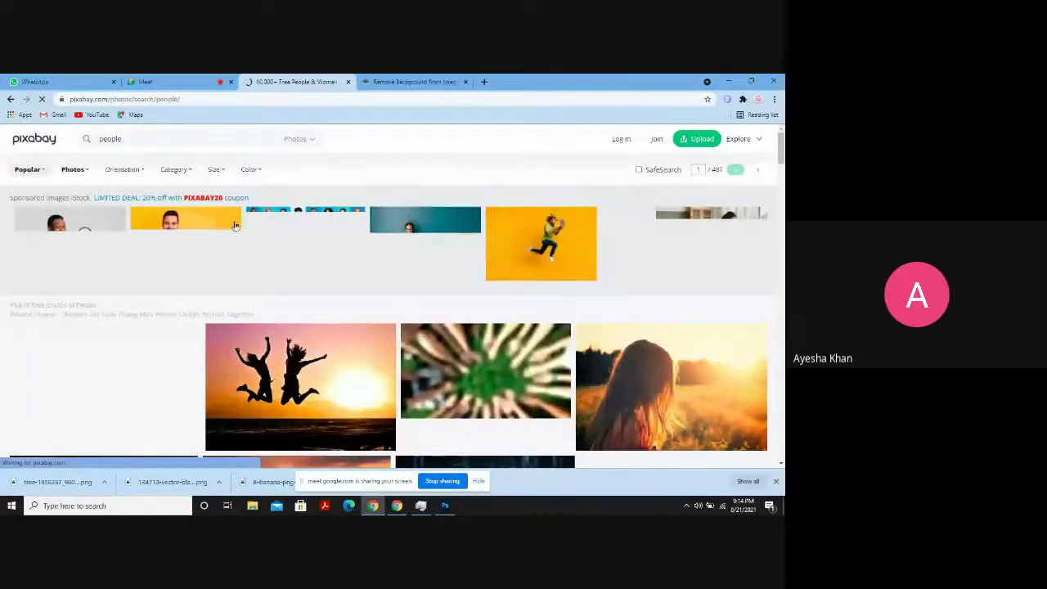
Browse the people photo results and open the photo of three children bathing in a river.
scroll(225, 338, "down", 4)
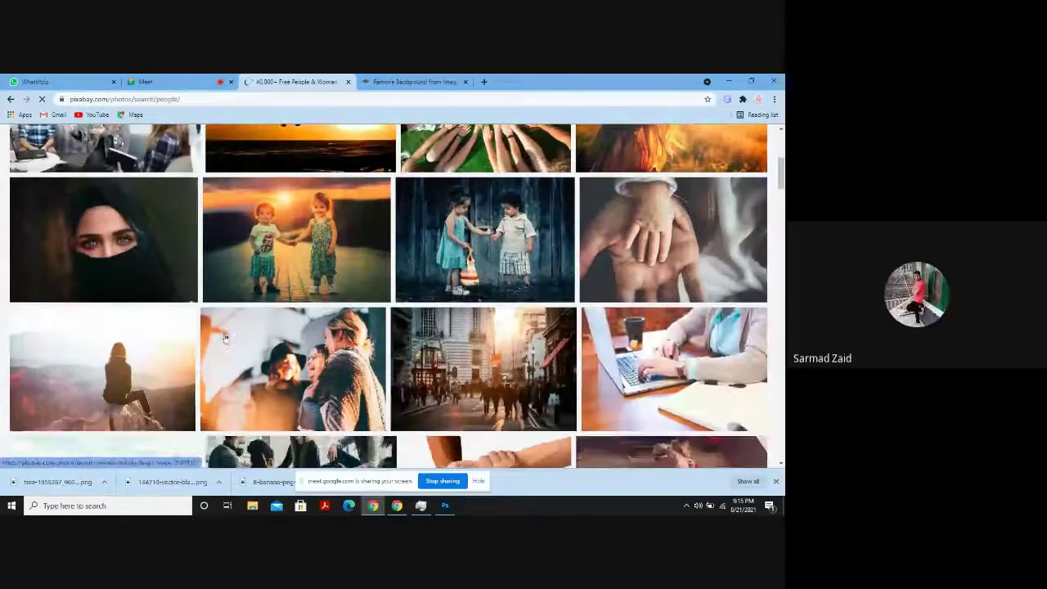
scroll(303, 256, "down", 3)
scroll(302, 256, "down", 4)
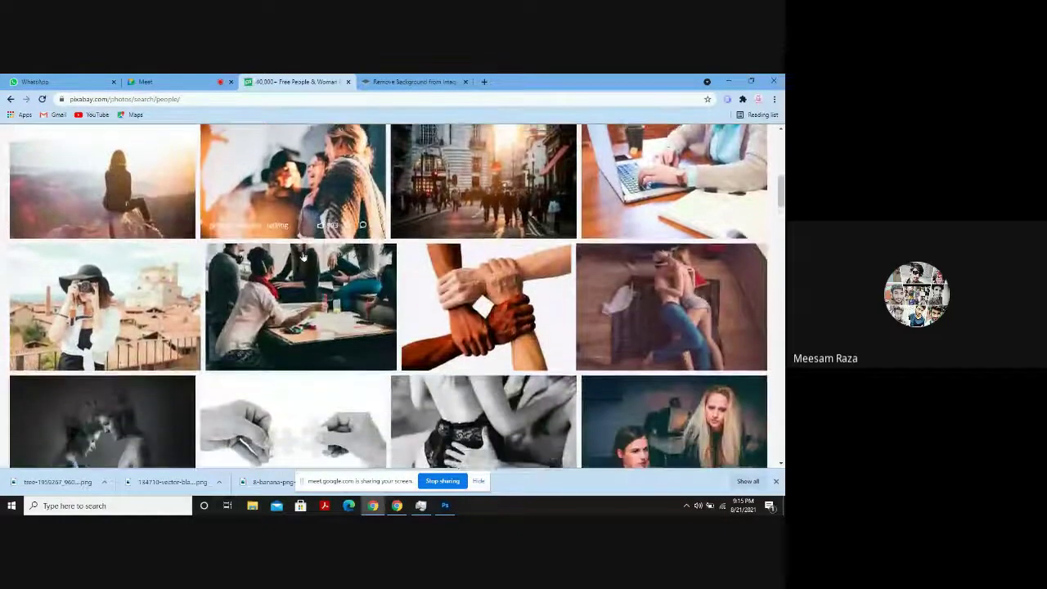
scroll(302, 256, "down", 1)
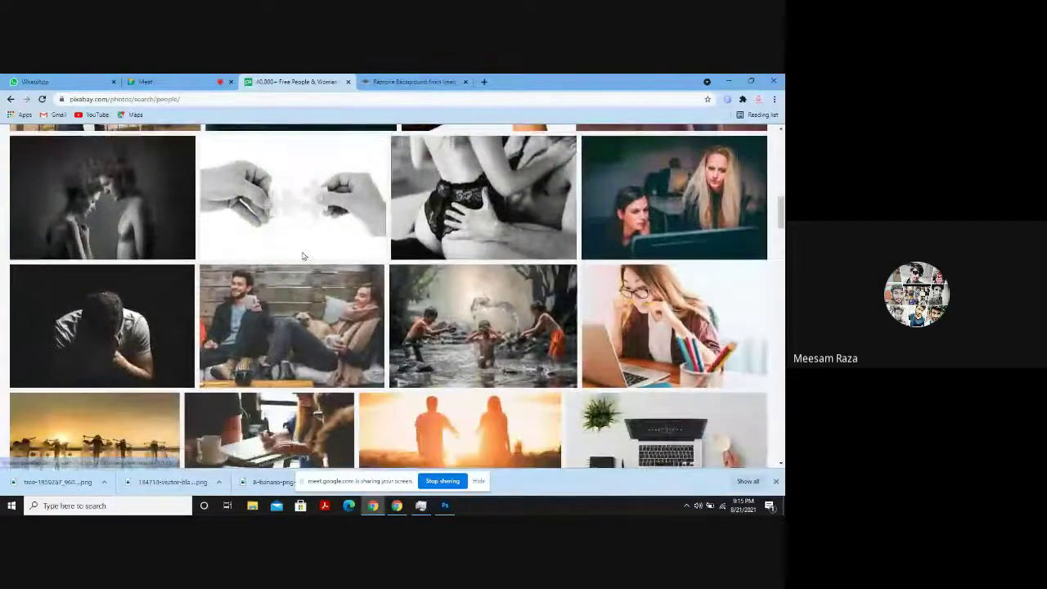
scroll(303, 256, "down", 2)
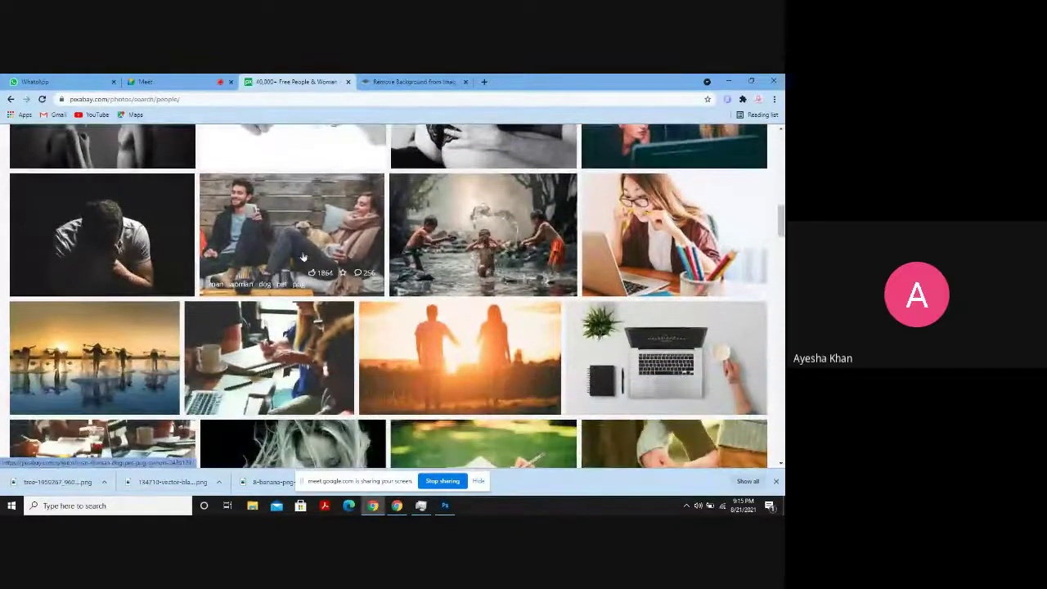
scroll(302, 256, "down", 1)
scroll(303, 257, "up", 1)
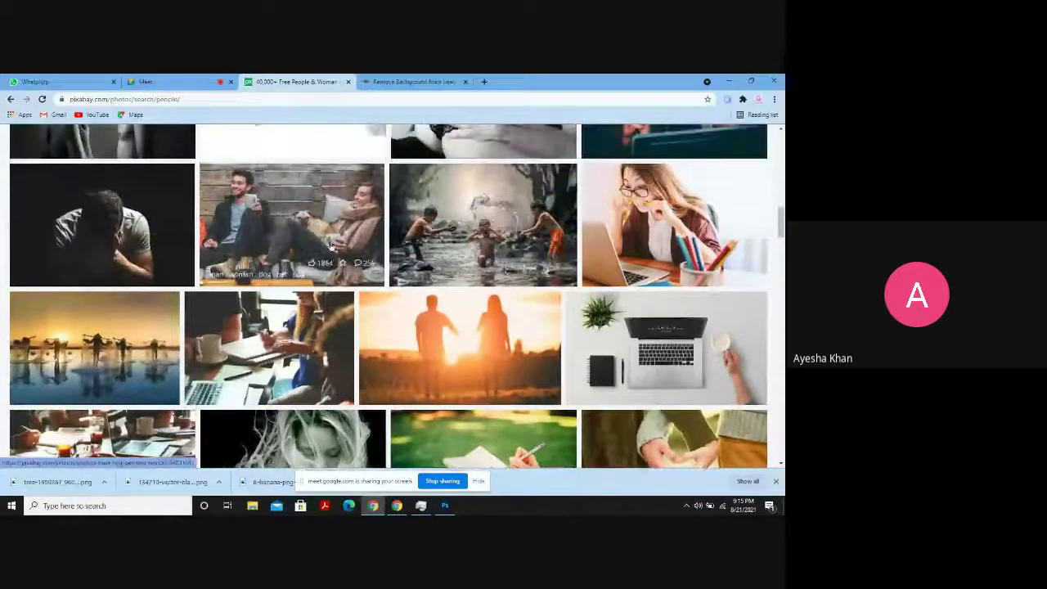
left_click(440, 241)
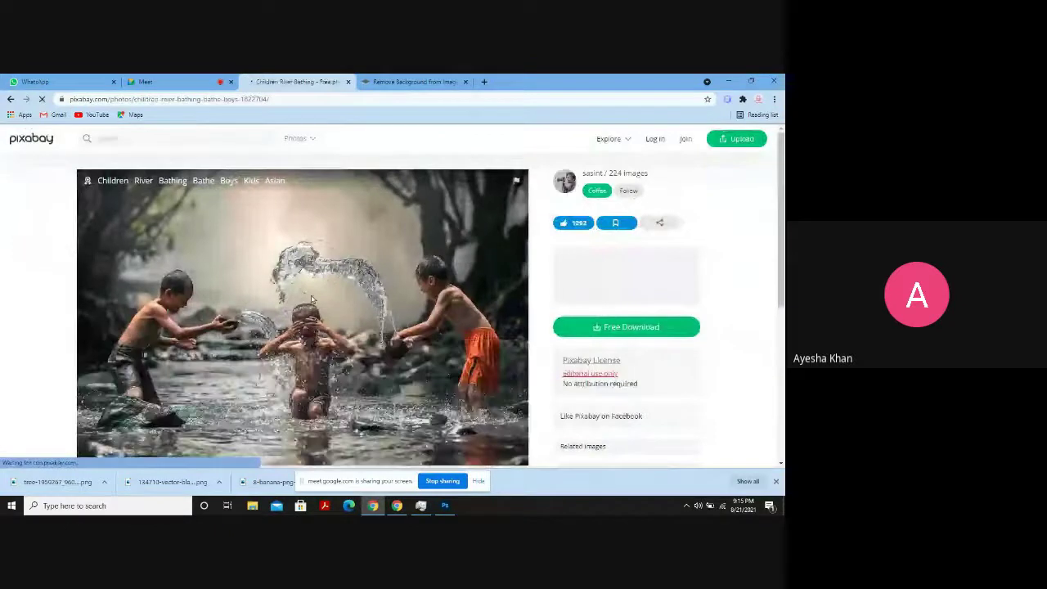
Try to remove the river photo's background in remove.bg by submitting the Pixabay page address as the image URL.
right_click(311, 298)
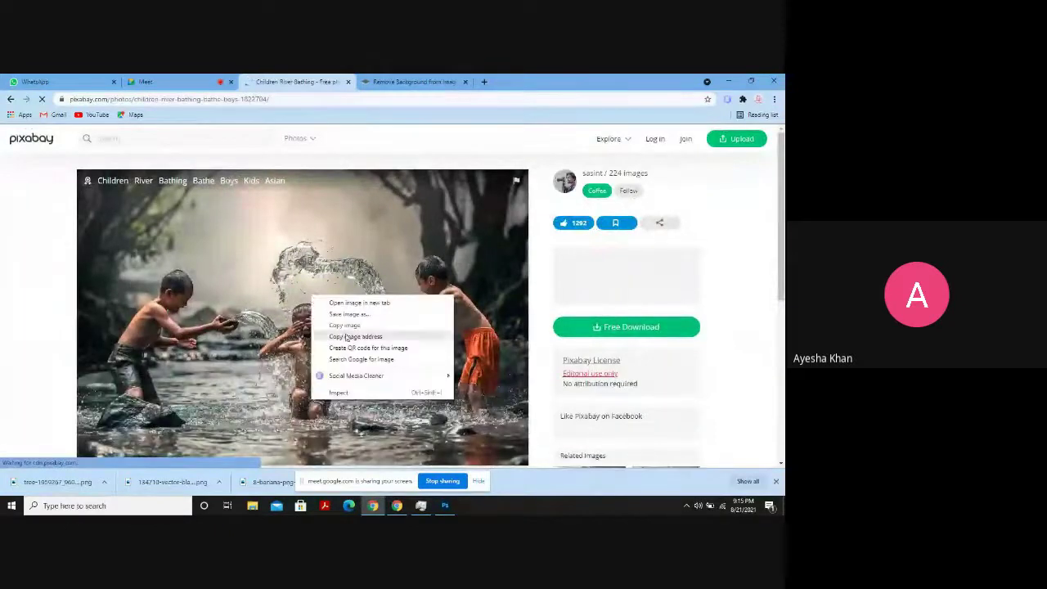
left_click(326, 98)
key("ctrl+c")
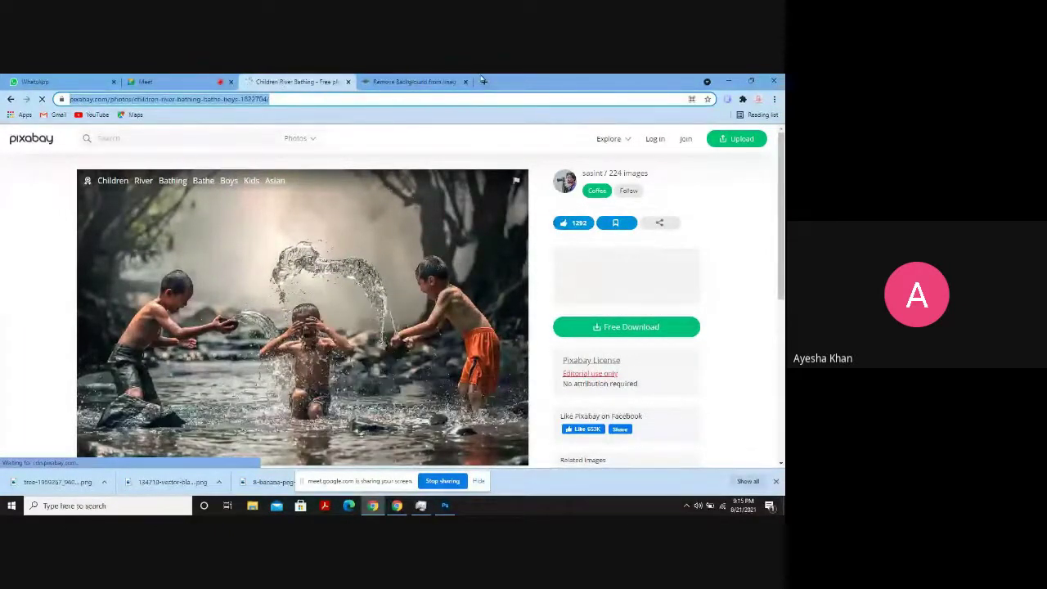
key("ctrl+t")
left_click(416, 80)
scroll(344, 192, "up", 1)
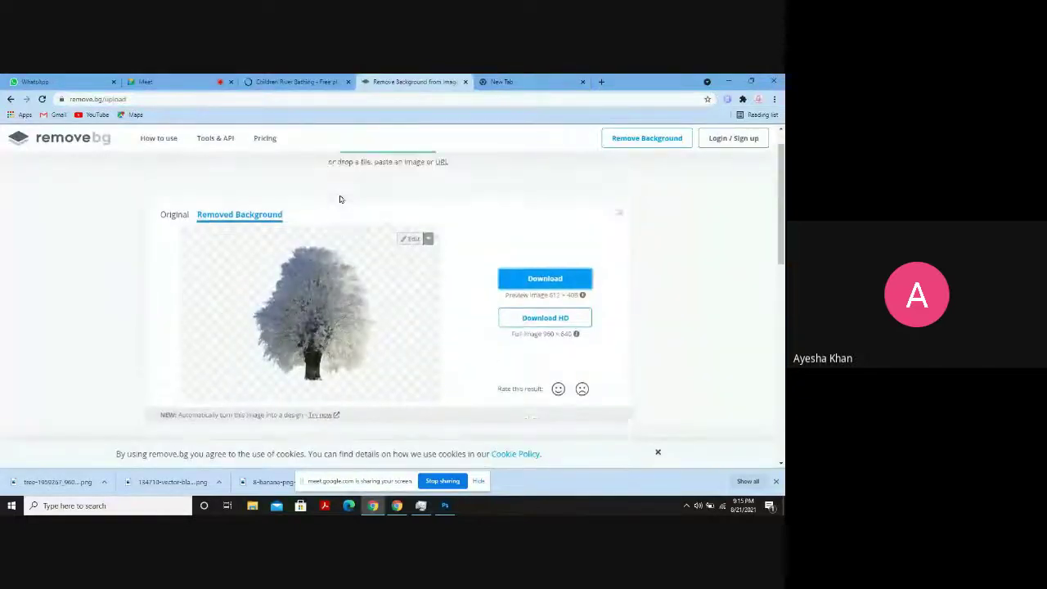
left_click(441, 196)
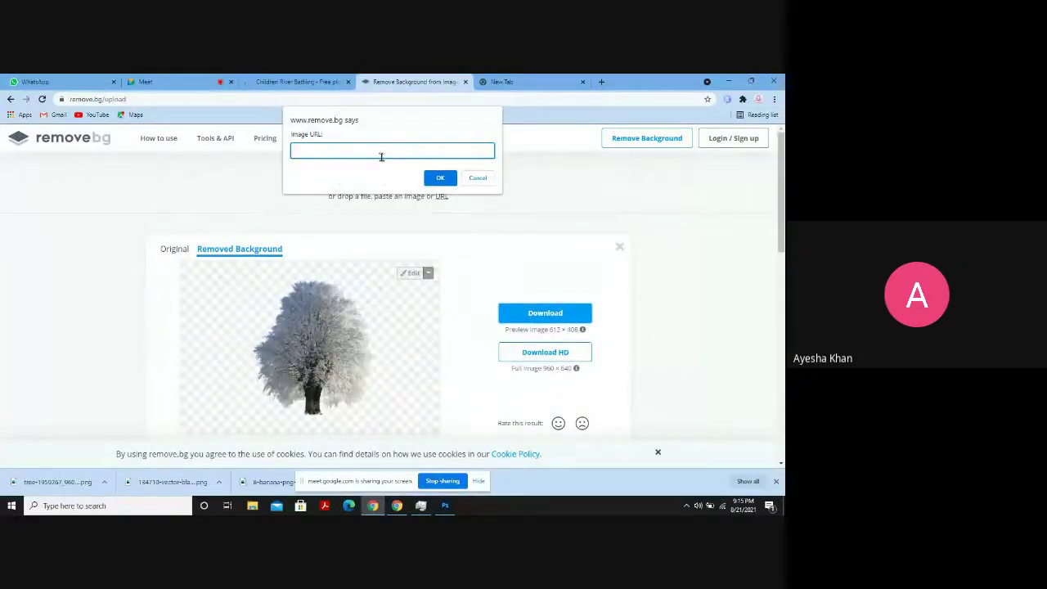
key("ctrl+v")
left_click(439, 178)
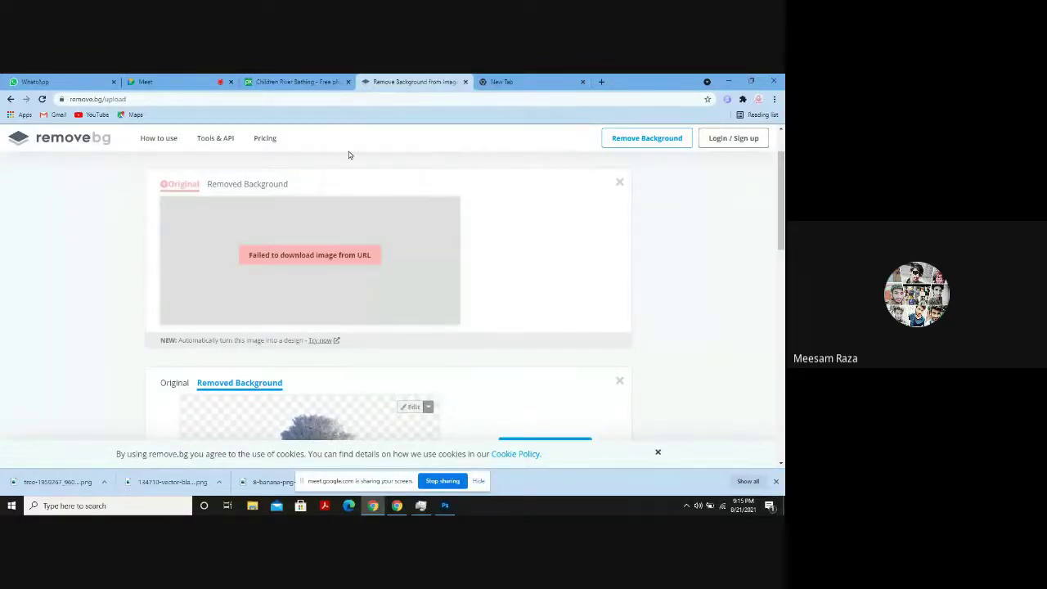
Submit the river photo's direct image address to remove.bg for background removal and compare the cutout with the original.
left_click(303, 82)
right_click(339, 305)
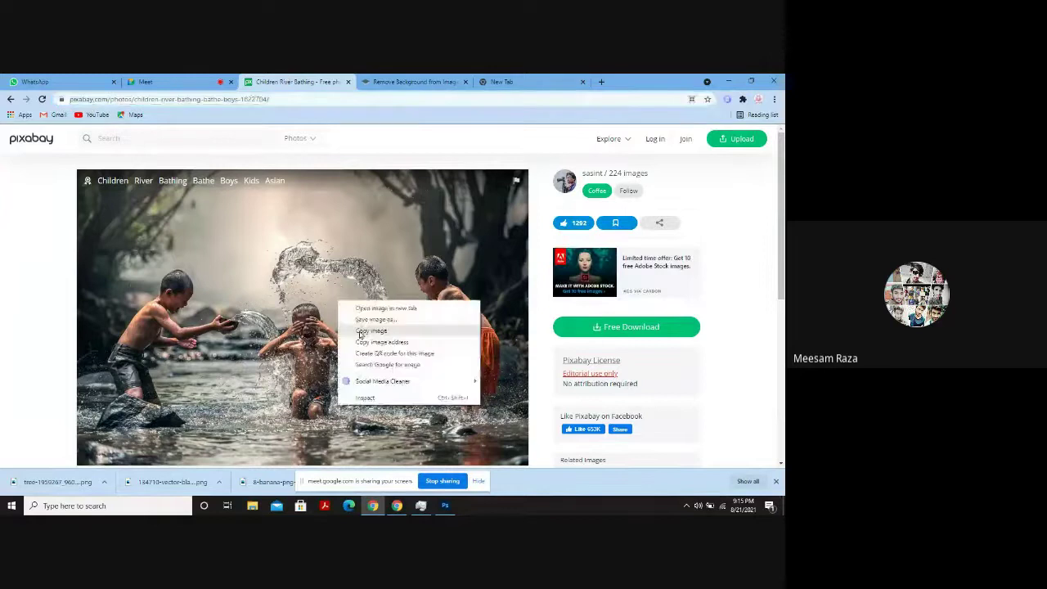
left_click(383, 341)
left_click(413, 82)
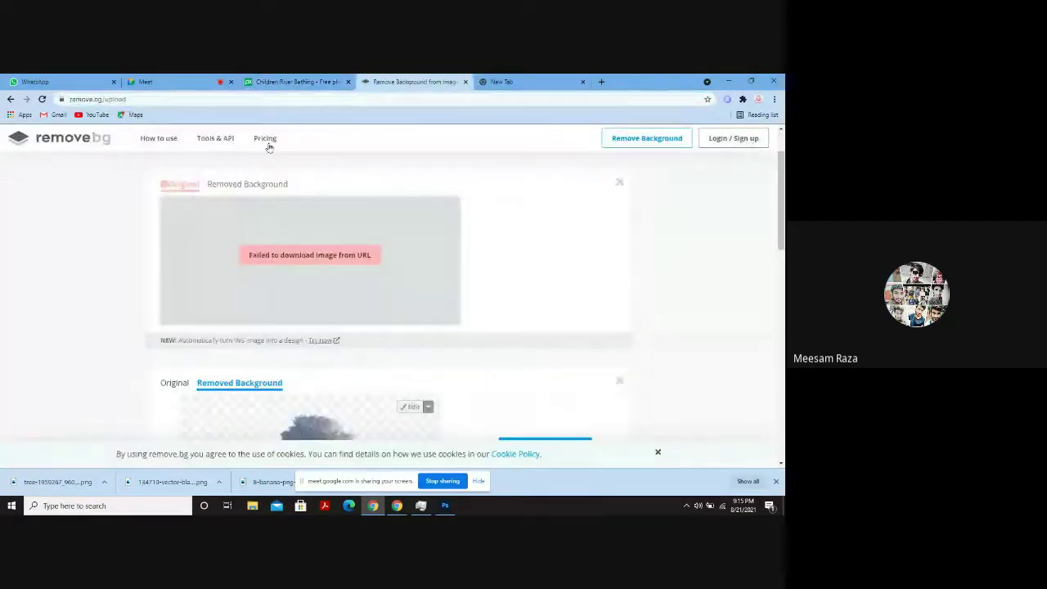
scroll(439, 168, "up", 1)
left_click(440, 196)
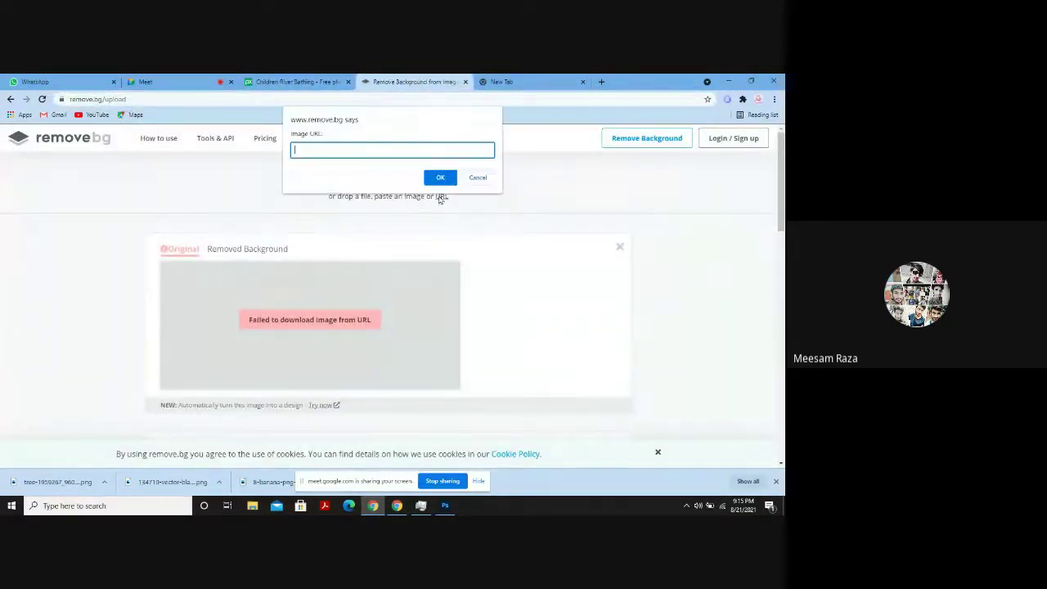
key("ctrl+v")
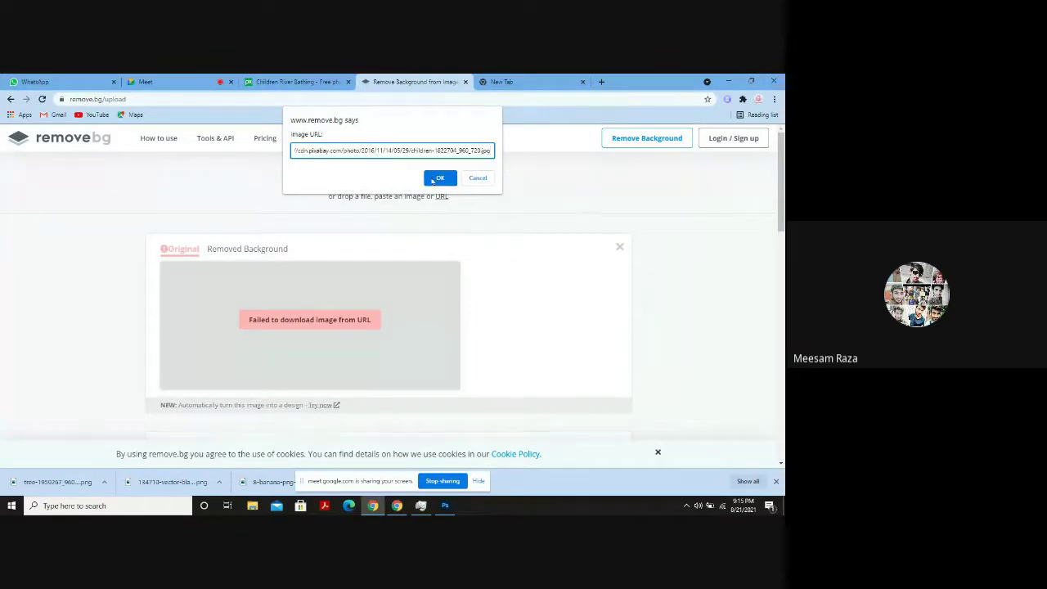
left_click(433, 179)
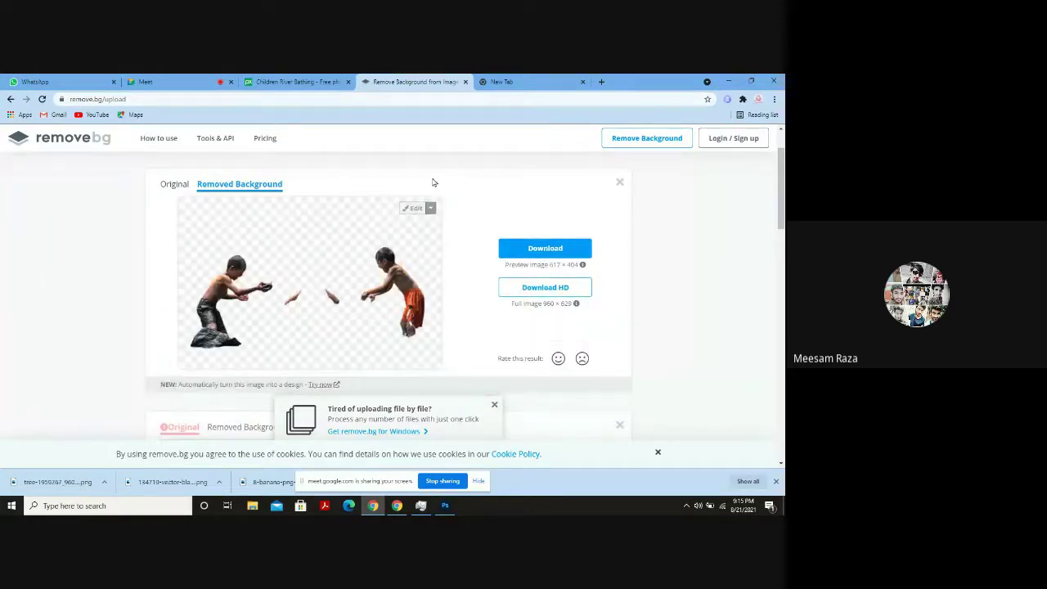
left_click(174, 184)
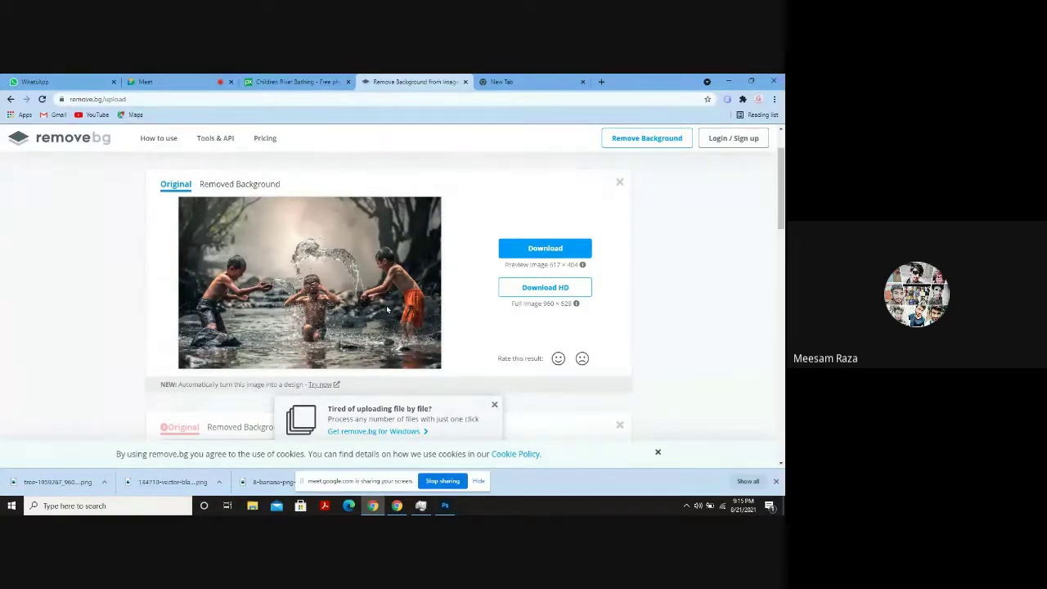
Copy the full river photo from Pixabay and paste it into the seagull composite in Photoshop.
left_click(323, 82)
right_click(321, 335)
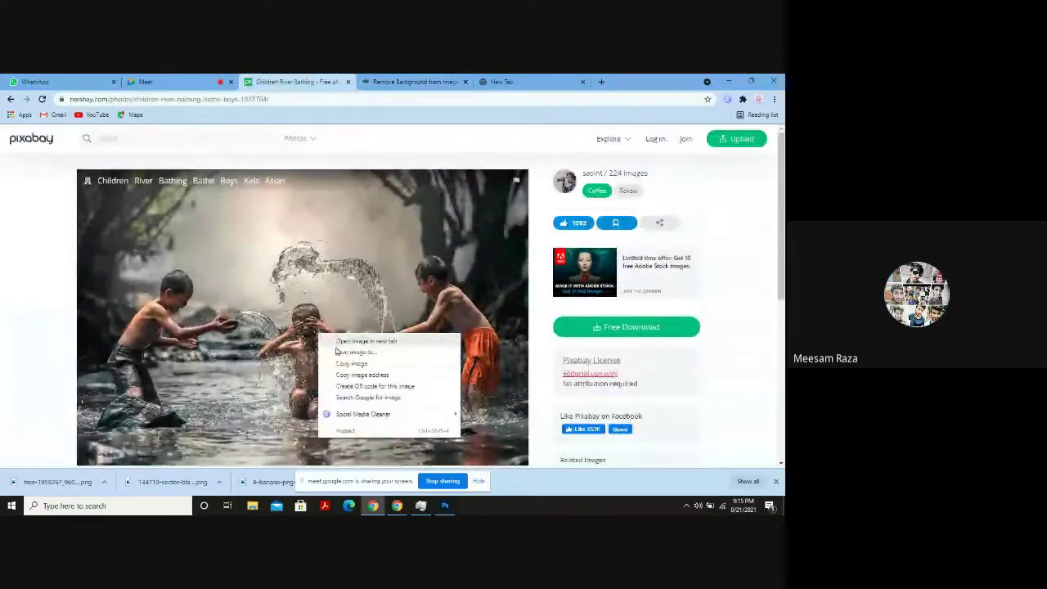
left_click(350, 364)
key("alt+Tab")
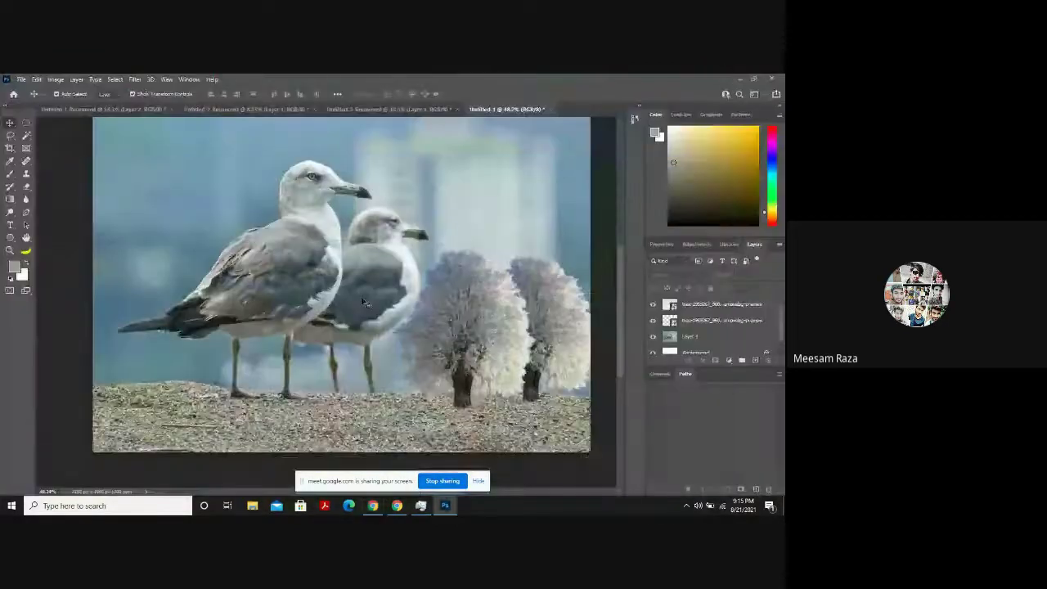
key("ctrl+v")
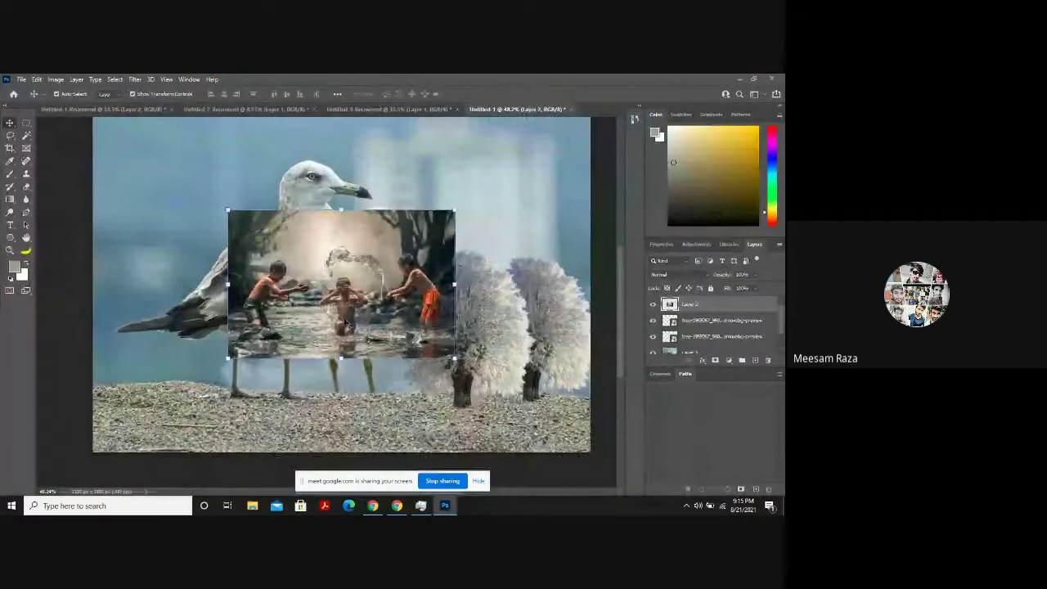
Enlarge the pasted river photo to about 123% and move it down over the gravel in front of the seagulls.
left_click_drag(455, 358, 508, 395)
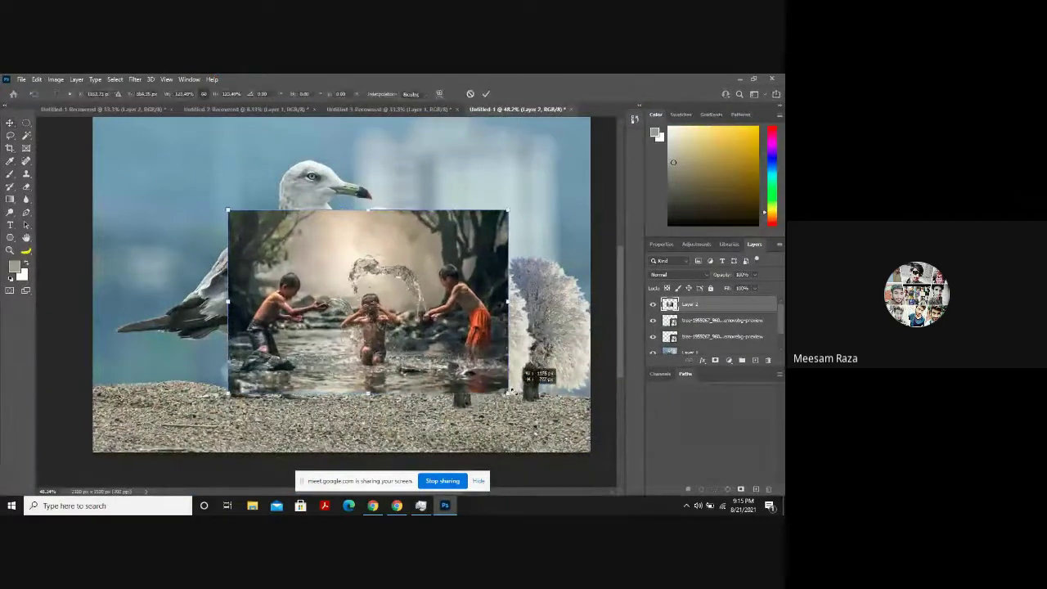
left_click_drag(380, 340, 378, 392)
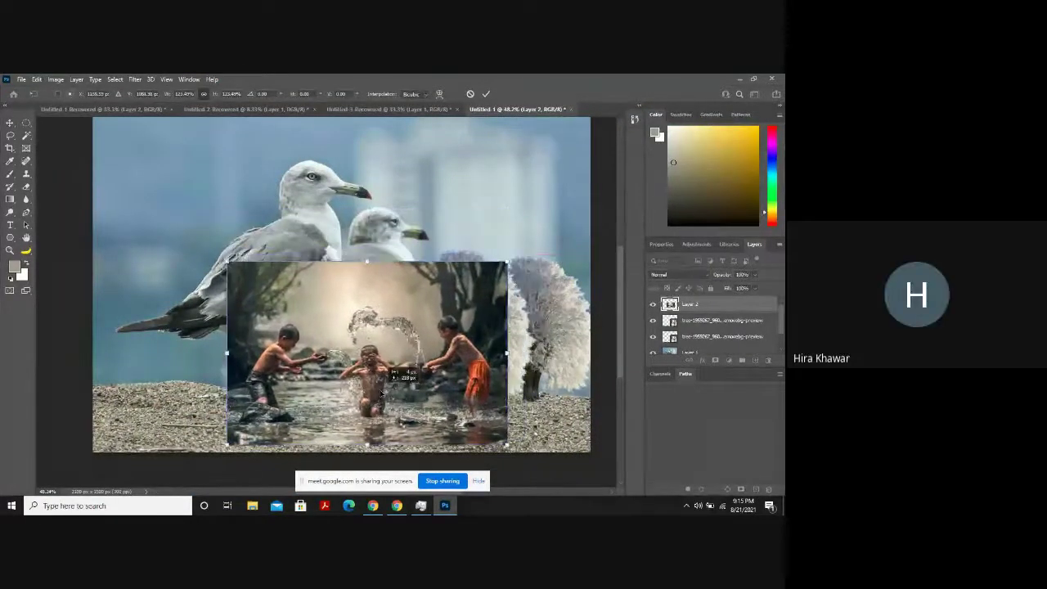
scroll(378, 393, "down", 1)
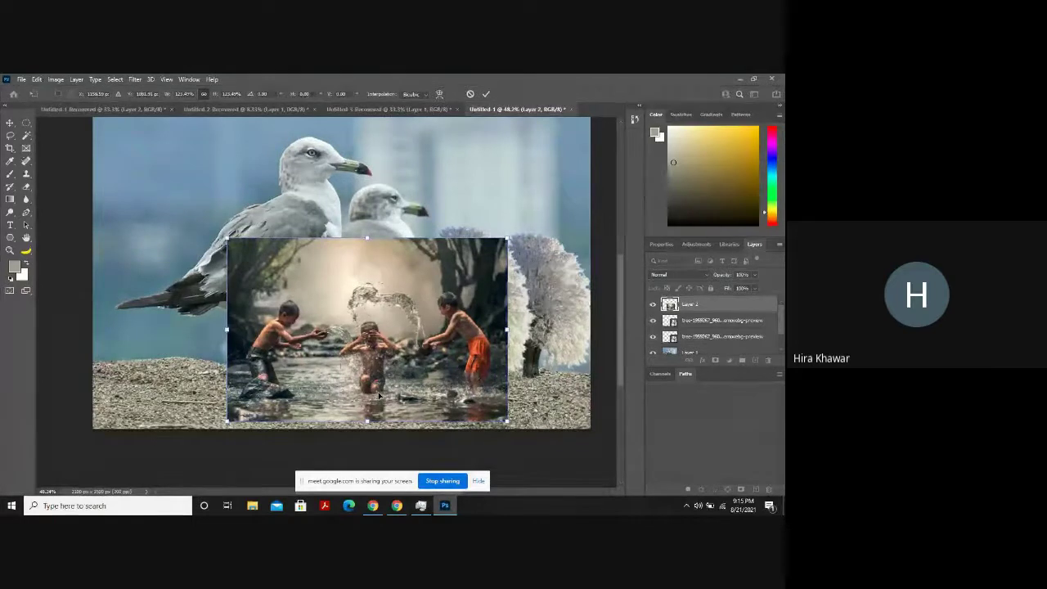
left_click(10, 173)
left_click(246, 270)
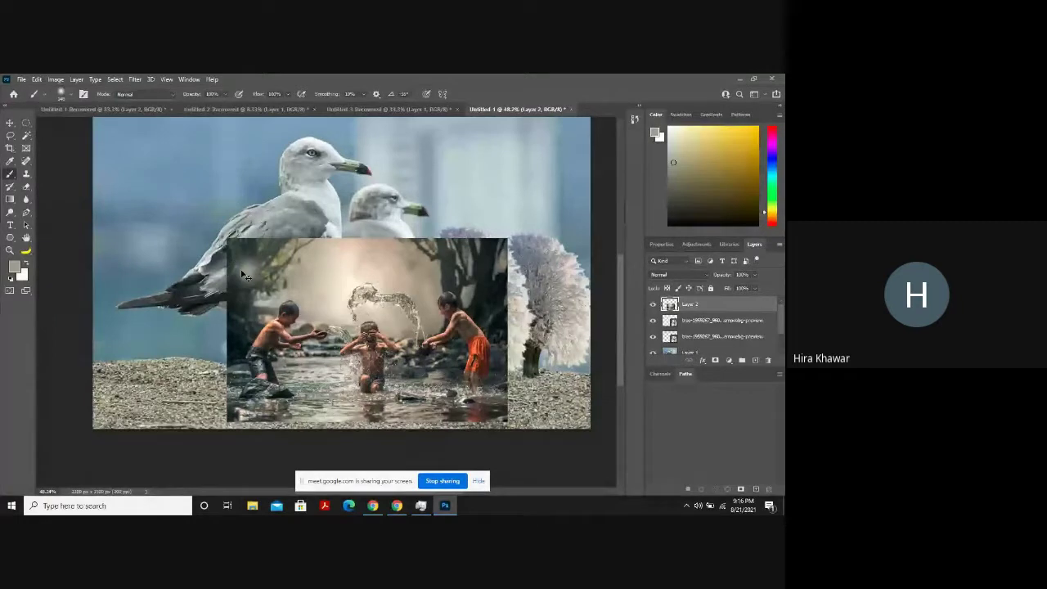
Erase the outer edges of the river photo with the Eraser tool, blending them into the seagulls and gravel.
left_click(26, 174)
left_click(26, 186)
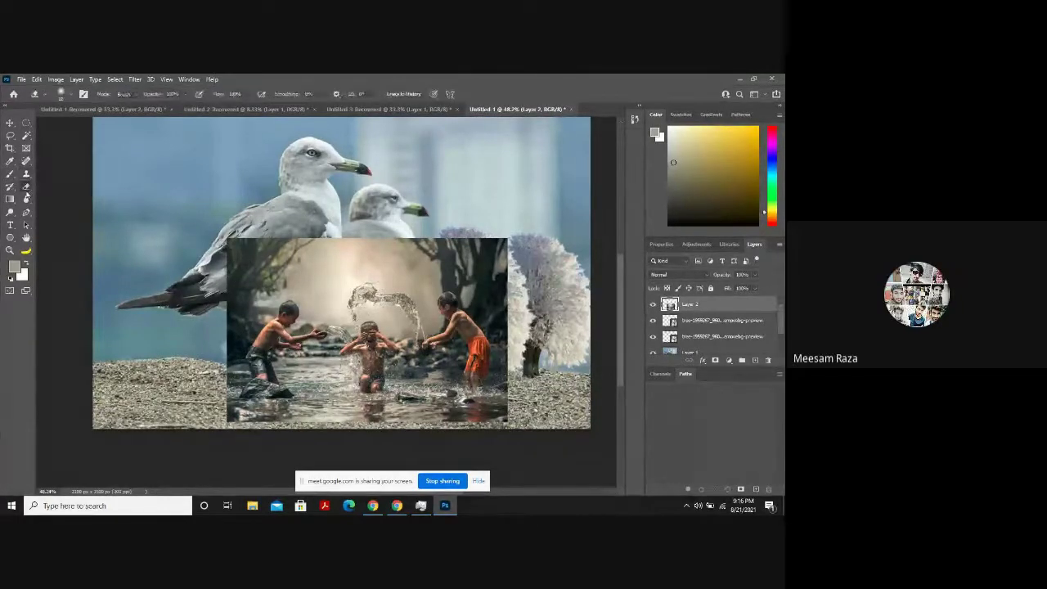
mouse_move(260, 258)
left_mouse_down()
mouse_move(233, 264)
mouse_move(213, 236)
mouse_move(229, 277)
mouse_move(445, 250)
mouse_move(260, 236)
mouse_move(482, 279)
mouse_move(381, 273)
mouse_move(517, 238)
mouse_move(303, 263)
mouse_move(357, 265)
mouse_move(235, 291)
mouse_move(270, 297)
mouse_move(219, 315)
left_mouse_up()
key("ctrl+z")
mouse_move(239, 256)
left_mouse_down()
mouse_move(349, 248)
mouse_move(502, 257)
mouse_move(239, 239)
left_mouse_up()
mouse_move(419, 237)
left_mouse_down()
mouse_move(525, 248)
mouse_move(486, 267)
mouse_move(283, 264)
mouse_move(247, 275)
mouse_move(233, 427)
mouse_move(268, 434)
left_mouse_up()
mouse_move(223, 260)
left_mouse_down()
mouse_move(239, 344)
mouse_move(263, 282)
mouse_move(524, 275)
mouse_move(505, 313)
mouse_move(508, 386)
mouse_move(496, 409)
mouse_move(245, 409)
left_mouse_up()
left_click_drag(496, 409, 315, 412)
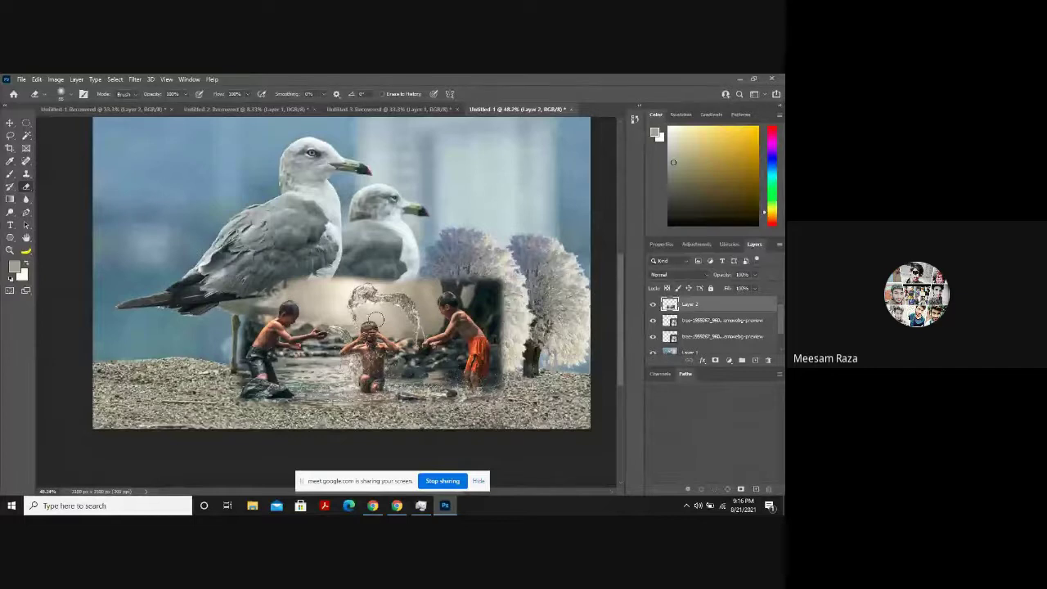
Erase the photo's background around the boy in dark shorts and around the water splash over the middle boy.
scroll(375, 319, "up", 5)
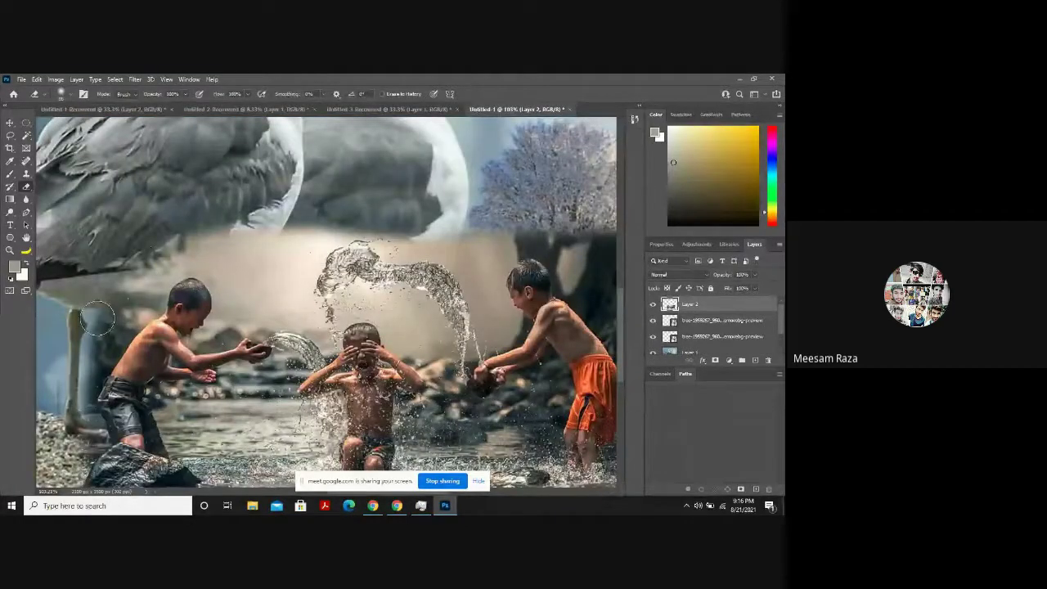
mouse_move(97, 317)
left_mouse_down()
mouse_move(89, 360)
mouse_move(151, 268)
mouse_move(210, 251)
mouse_move(233, 248)
mouse_move(262, 266)
mouse_move(251, 282)
mouse_move(217, 271)
mouse_move(253, 308)
mouse_move(296, 234)
mouse_move(272, 305)
mouse_move(214, 254)
mouse_move(177, 262)
mouse_move(88, 370)
mouse_move(85, 424)
left_mouse_up()
mouse_move(294, 243)
left_mouse_down()
mouse_move(228, 323)
mouse_move(270, 311)
mouse_move(287, 278)
mouse_move(217, 286)
mouse_move(203, 262)
mouse_move(151, 290)
mouse_move(368, 232)
left_mouse_up()
key("ctrl+z")
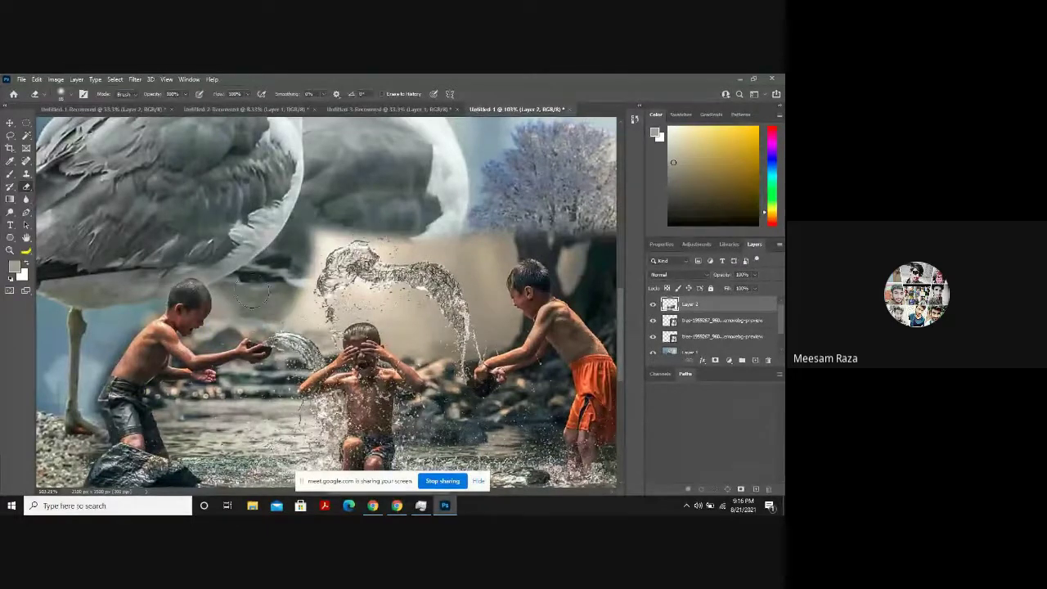
mouse_move(211, 265)
left_mouse_down()
mouse_move(139, 303)
mouse_move(161, 270)
mouse_move(313, 225)
mouse_move(283, 286)
mouse_move(223, 335)
mouse_move(244, 289)
mouse_move(262, 306)
mouse_move(280, 303)
mouse_move(324, 220)
mouse_move(401, 221)
mouse_move(466, 246)
mouse_move(398, 231)
mouse_move(412, 242)
mouse_move(401, 242)
mouse_move(350, 220)
mouse_move(326, 240)
mouse_move(410, 325)
mouse_move(365, 304)
mouse_move(421, 316)
mouse_move(432, 341)
mouse_move(422, 352)
mouse_move(405, 336)
mouse_move(310, 319)
left_mouse_up()
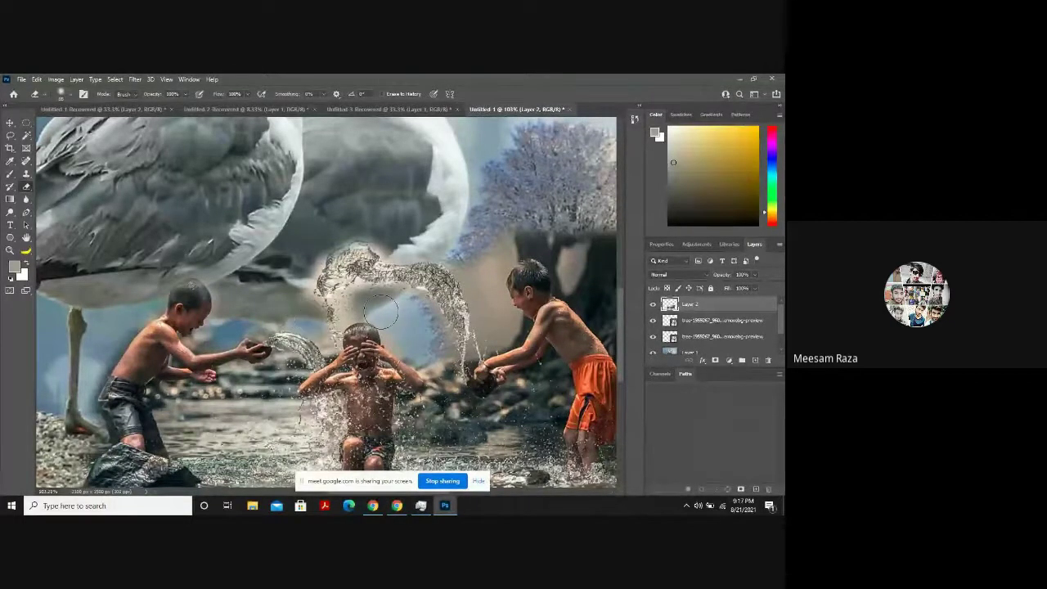
Erase the river photo's background around the boy in orange shorts, exposing the frosty trees behind and beside him.
scroll(381, 309, "down", 3)
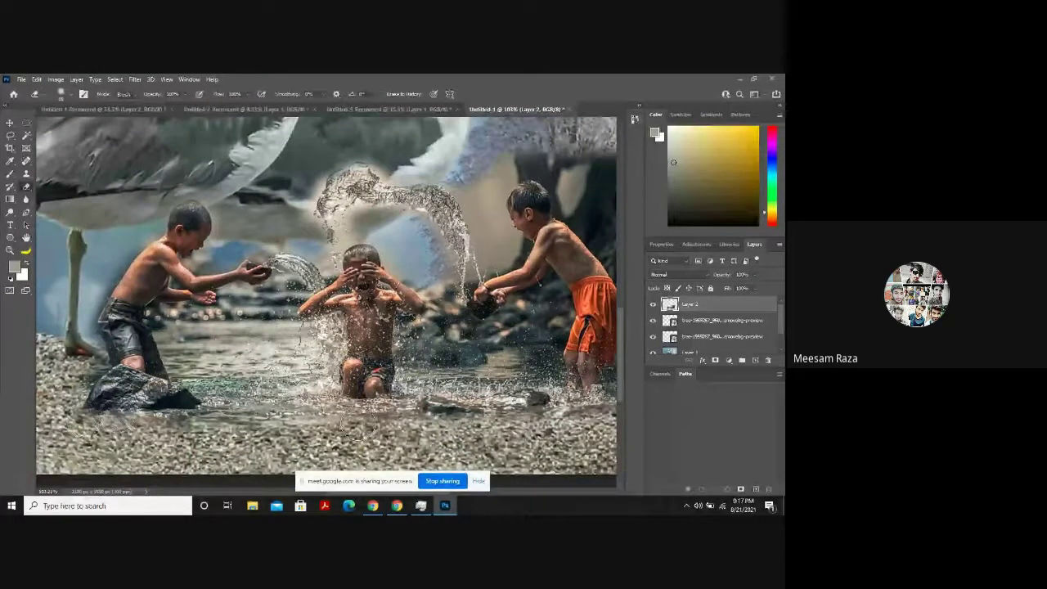
scroll(368, 419, "right", 4)
mouse_move(458, 163)
left_mouse_down()
mouse_move(511, 188)
mouse_move(515, 170)
mouse_move(415, 154)
left_mouse_up()
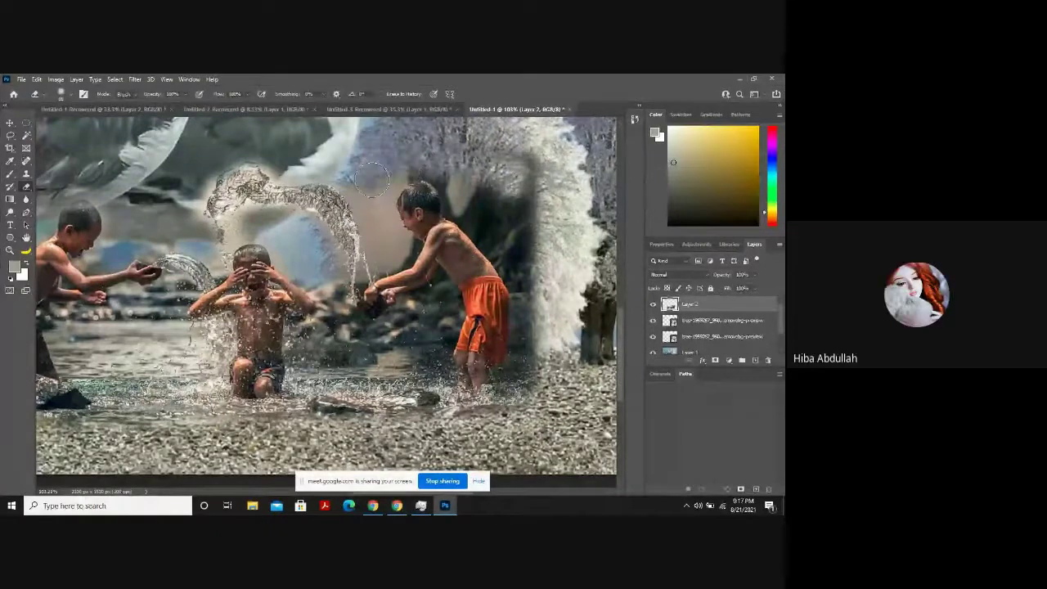
mouse_move(491, 211)
left_mouse_down()
mouse_move(463, 187)
mouse_move(528, 266)
mouse_move(531, 368)
mouse_move(544, 274)
left_mouse_up()
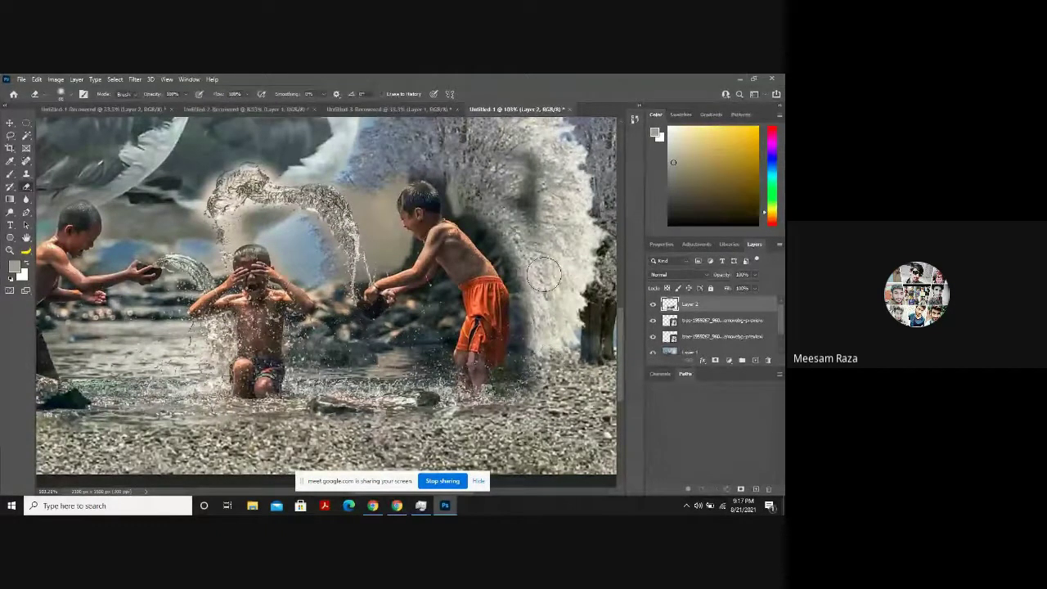
mouse_move(519, 143)
left_mouse_down()
mouse_move(517, 336)
mouse_move(530, 405)
mouse_move(536, 352)
left_mouse_up()
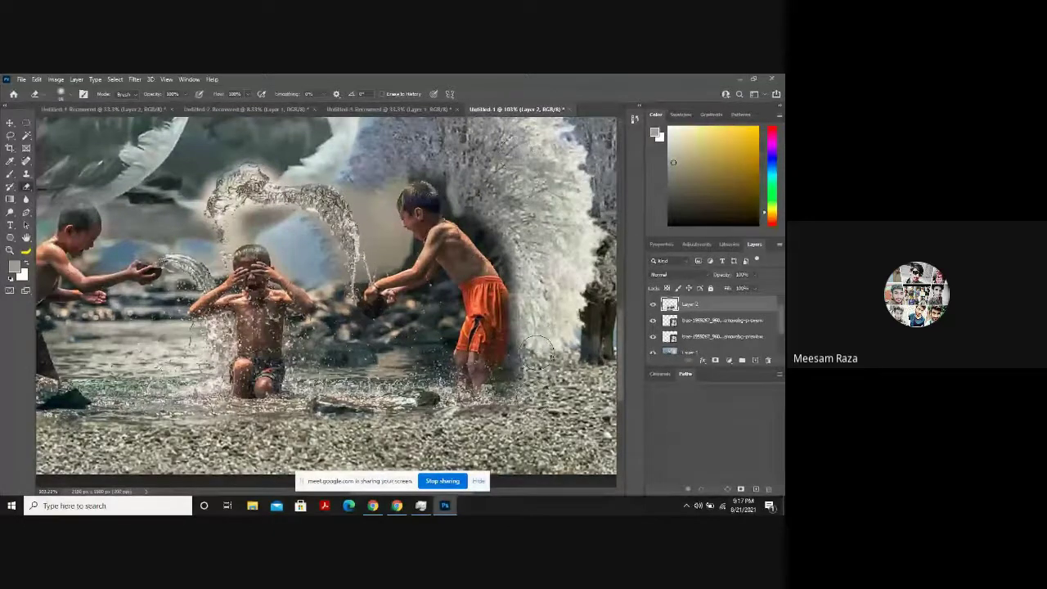
mouse_move(466, 181)
left_mouse_down()
mouse_move(448, 173)
mouse_move(519, 258)
mouse_move(491, 242)
mouse_move(475, 211)
mouse_move(484, 210)
mouse_move(520, 264)
mouse_move(487, 247)
mouse_move(455, 174)
left_mouse_up()
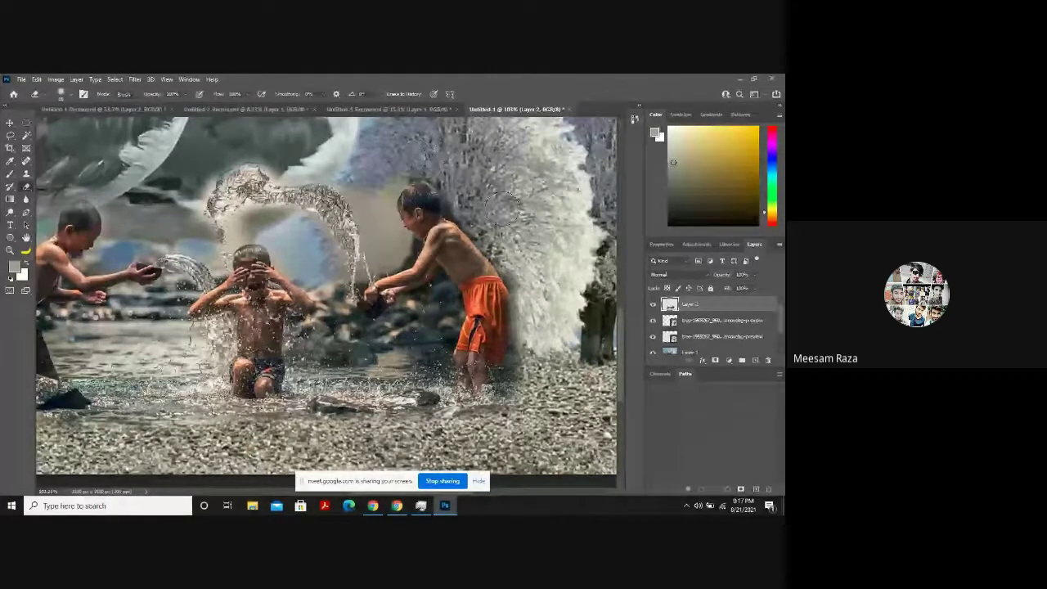
left_click(420, 338)
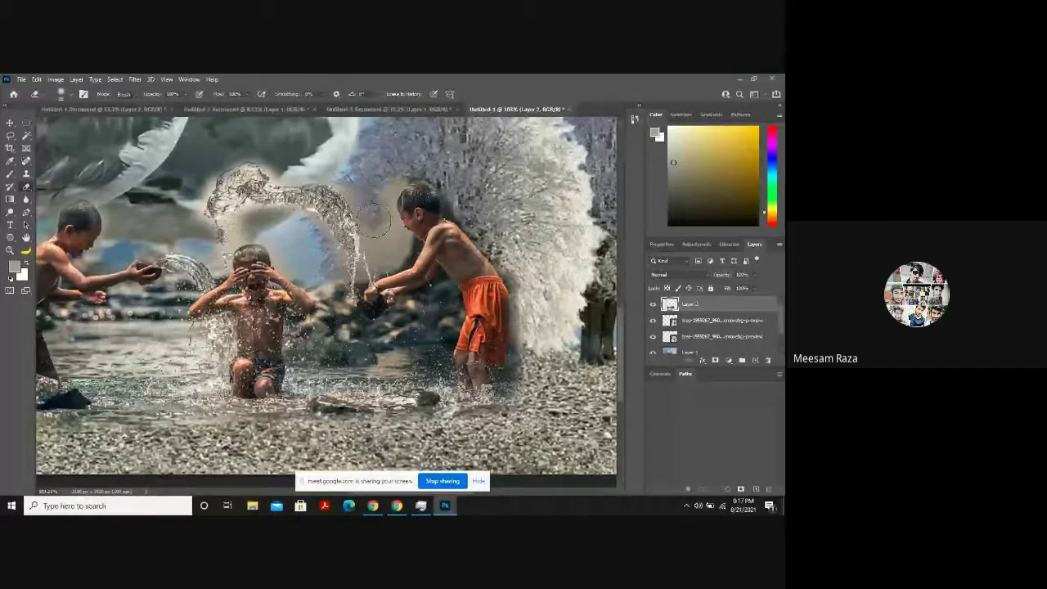
mouse_move(373, 219)
left_mouse_down()
mouse_move(377, 248)
mouse_move(389, 242)
mouse_move(379, 205)
mouse_move(389, 179)
mouse_move(386, 250)
left_mouse_up()
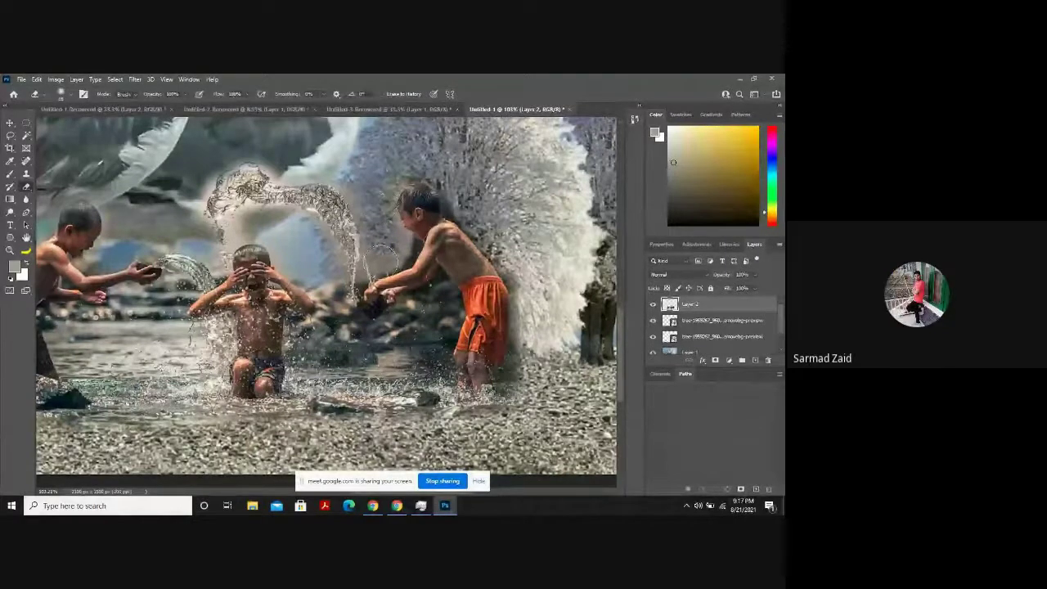
scroll(287, 254, "right", 1)
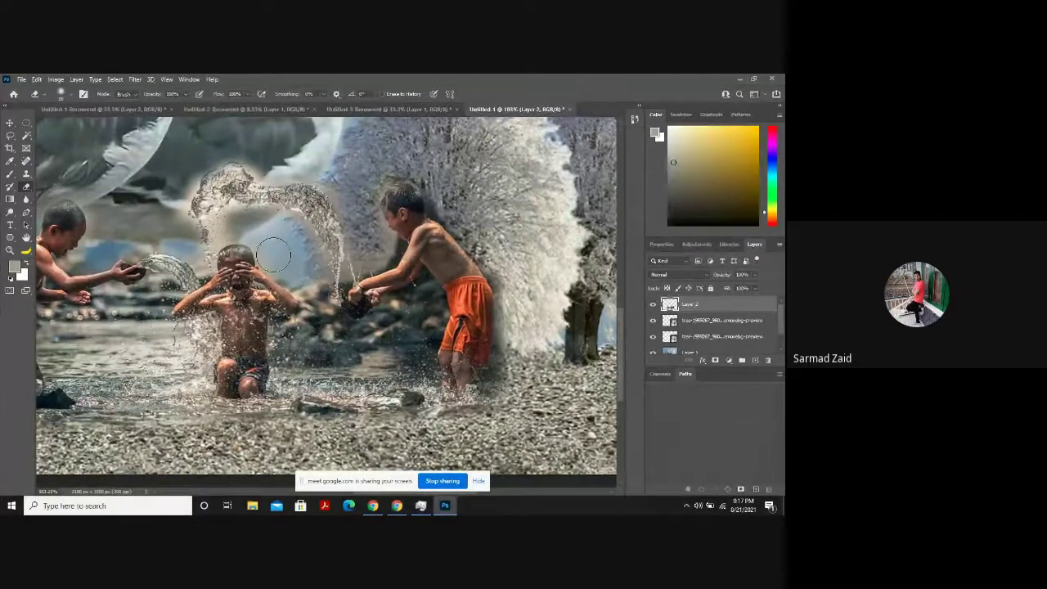
Scale the river photo layer down to about 72% and place it low on the gravel beneath the seagulls and trees.
scroll(274, 258, "down", 5)
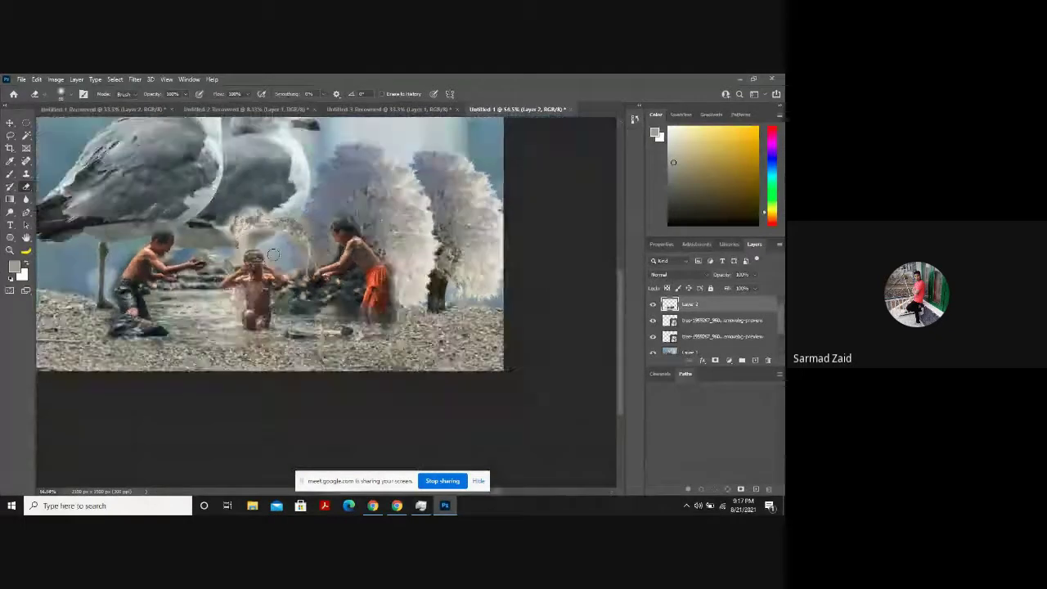
scroll(274, 258, "down", 1)
key("v")
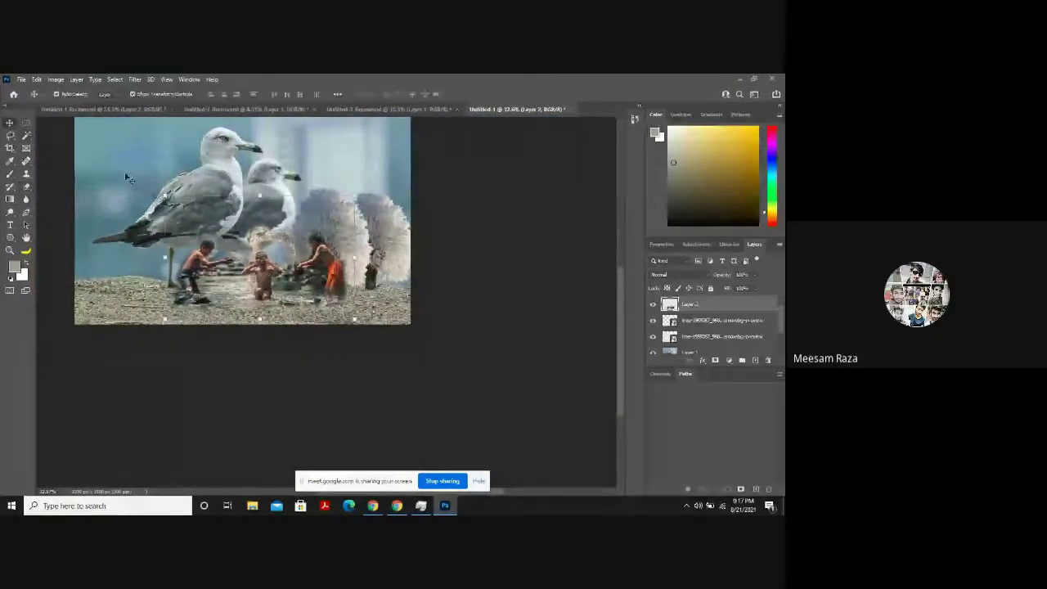
left_click_drag(274, 280, 279, 292)
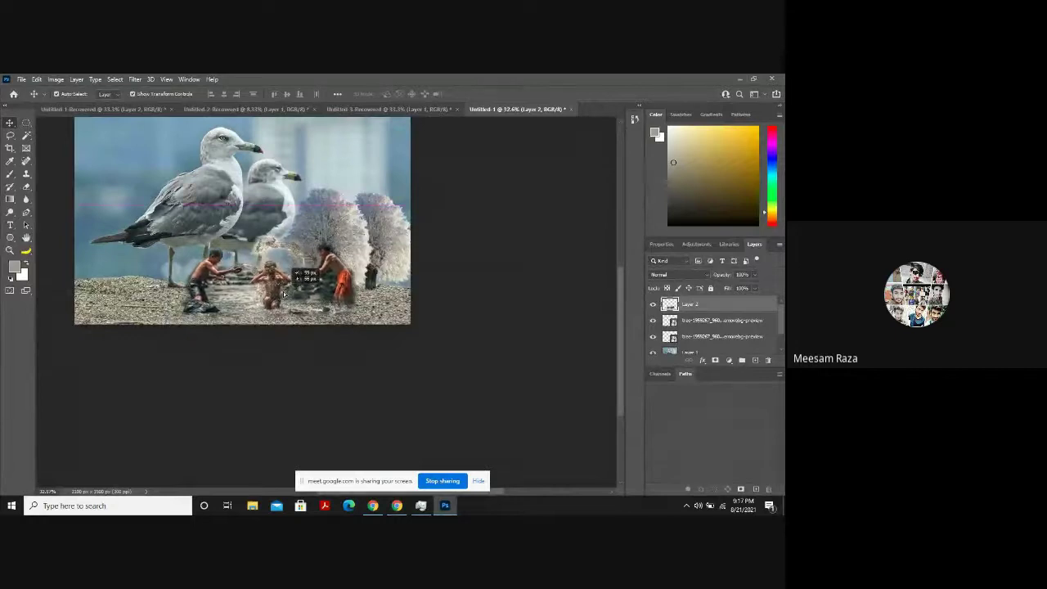
left_click_drag(287, 299, 246, 300)
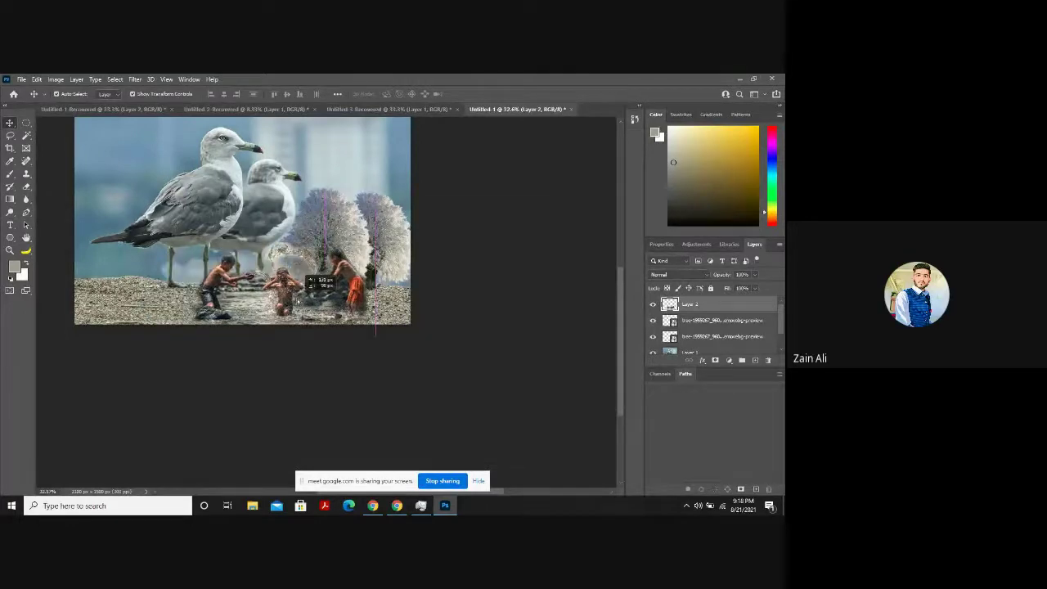
left_click_drag(375, 325, 309, 301)
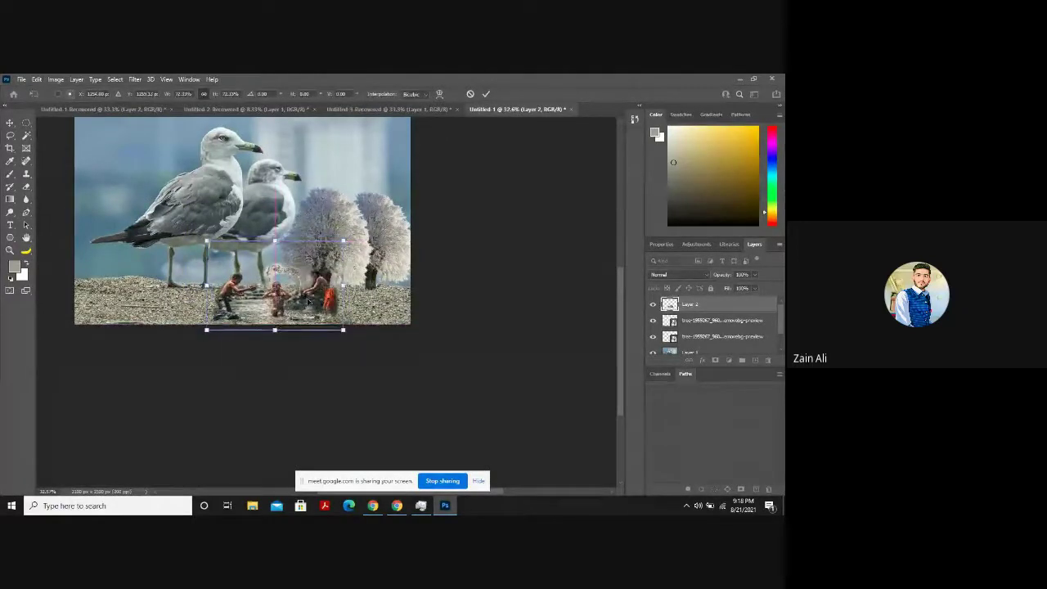
scroll(309, 302, "left", 2)
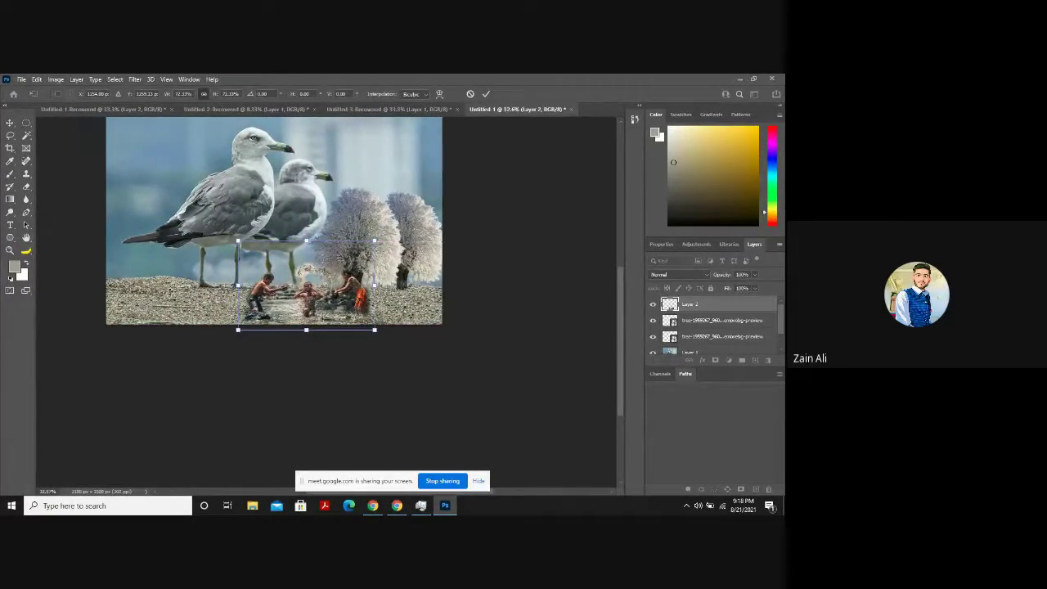
left_click(486, 93)
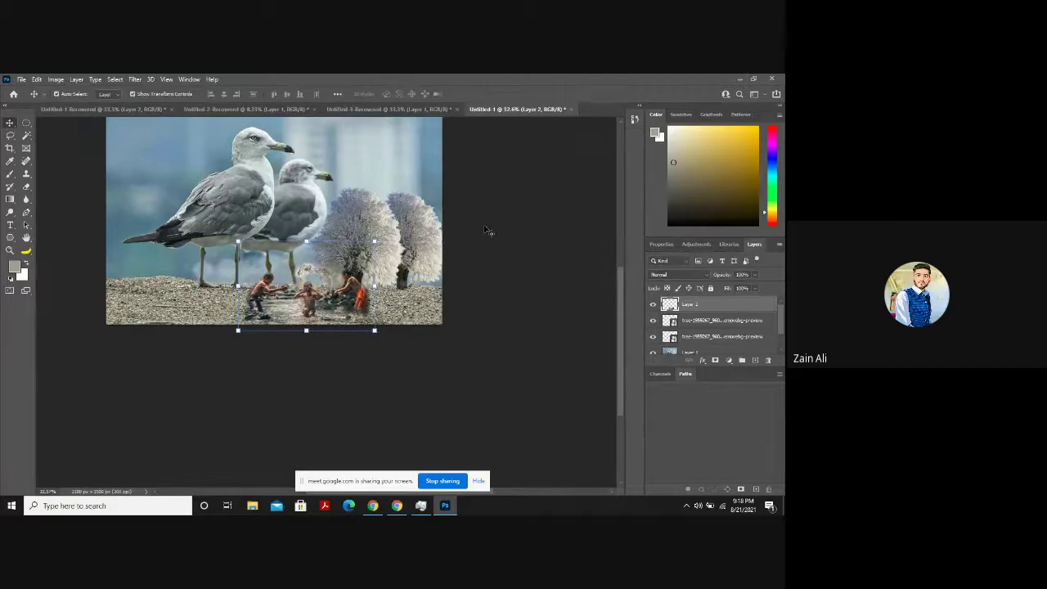
left_click(375, 332)
left_click(486, 94)
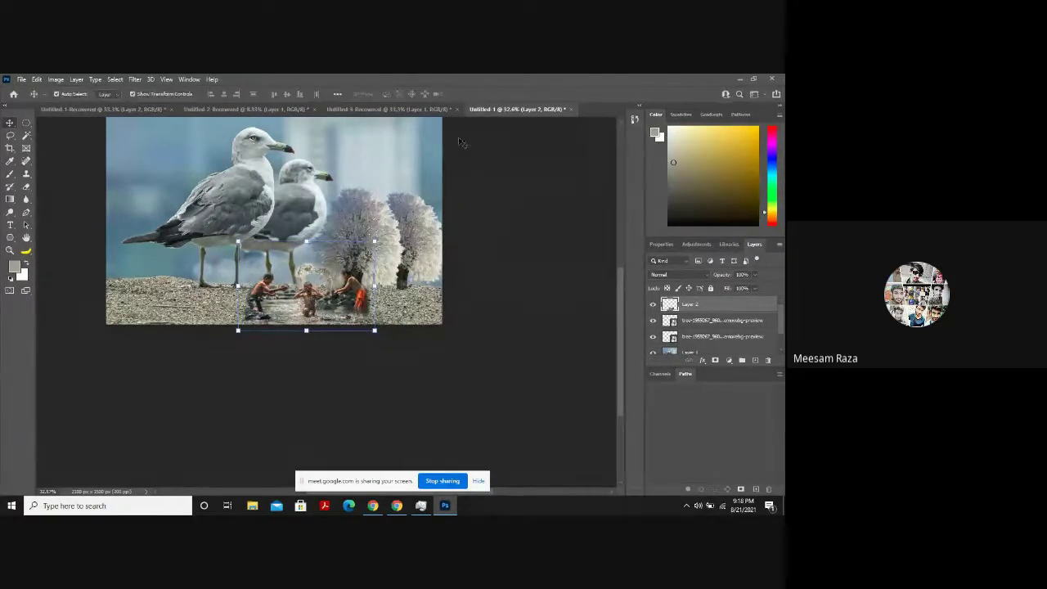
Shift the reduced river photo left along the gravel, clear of the tree trunks, and deselect all layers.
left_click_drag(375, 275, 382, 275)
scroll(382, 275, "up", 5)
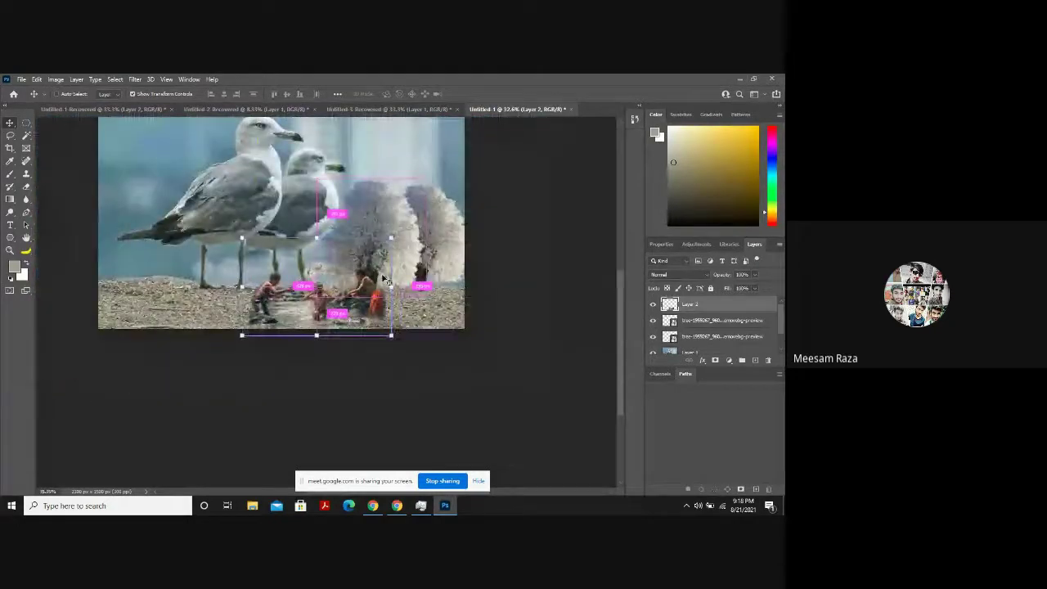
left_click(164, 260)
left_click(280, 292)
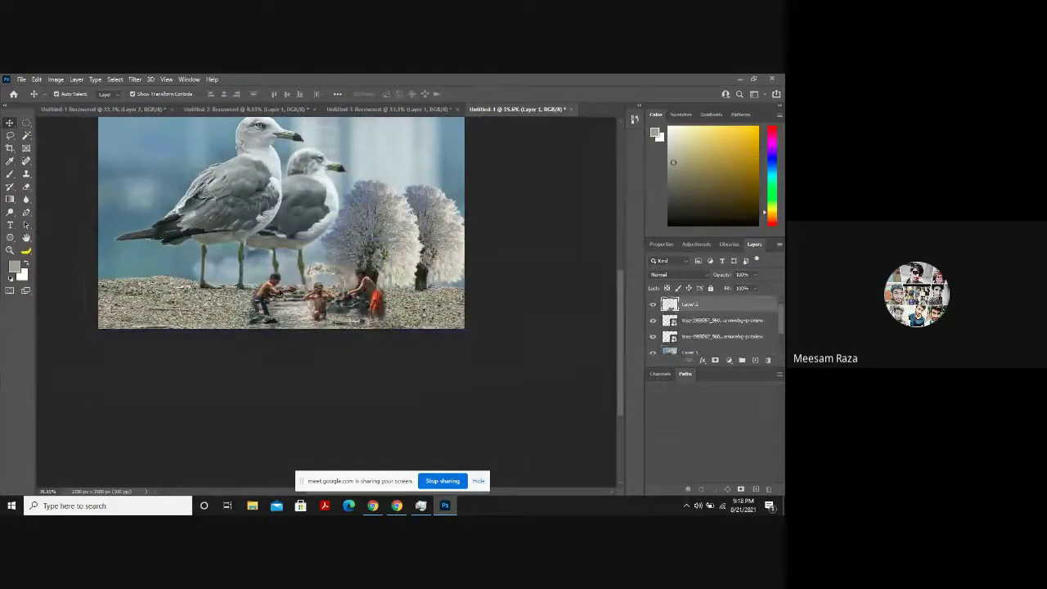
left_click(27, 188)
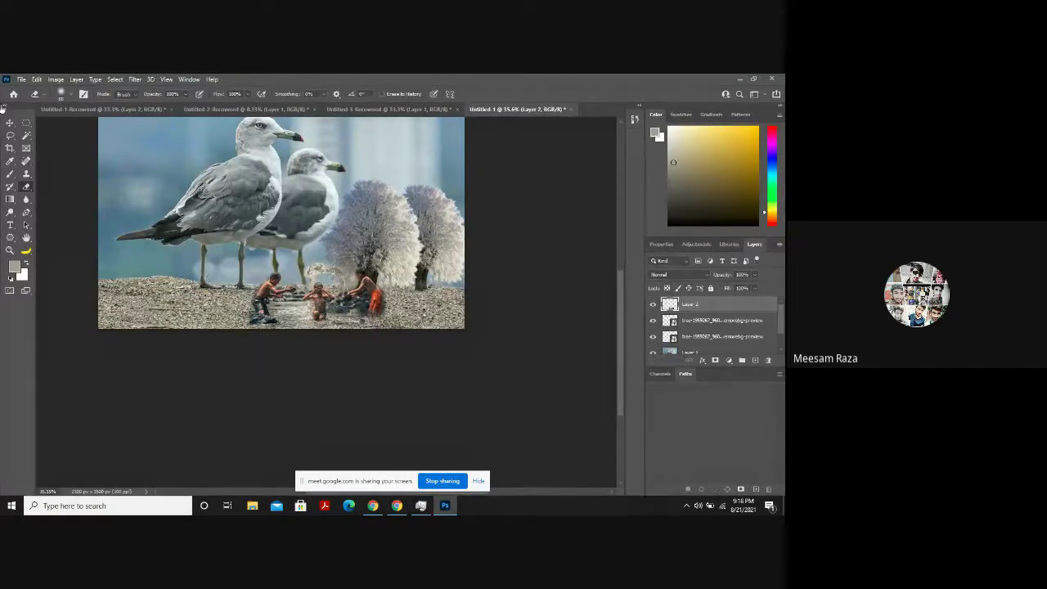
key("v")
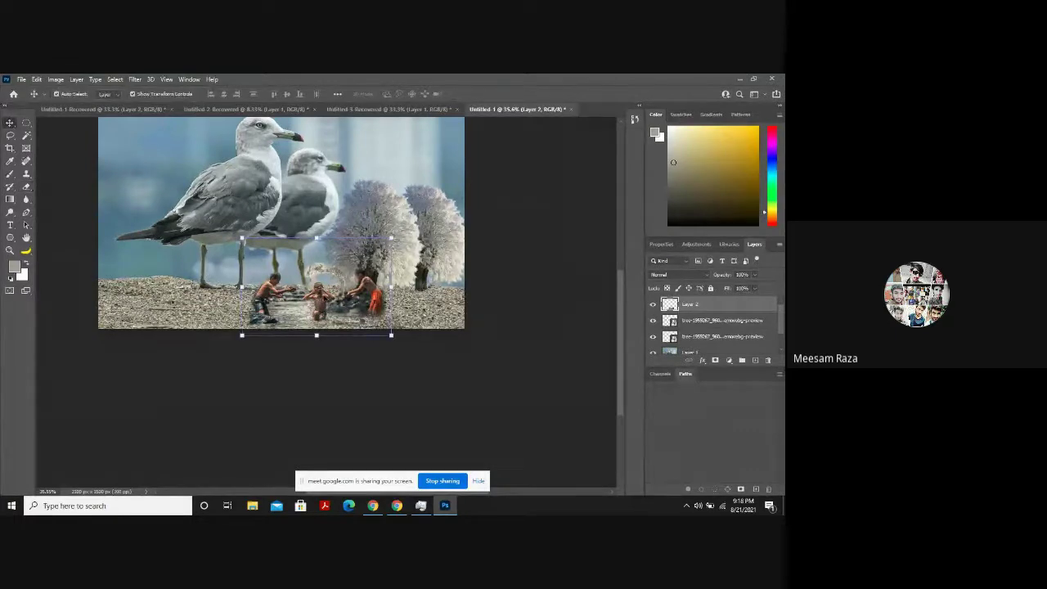
left_click_drag(329, 270, 289, 303)
left_click(171, 288)
scroll(170, 288, "up", 3)
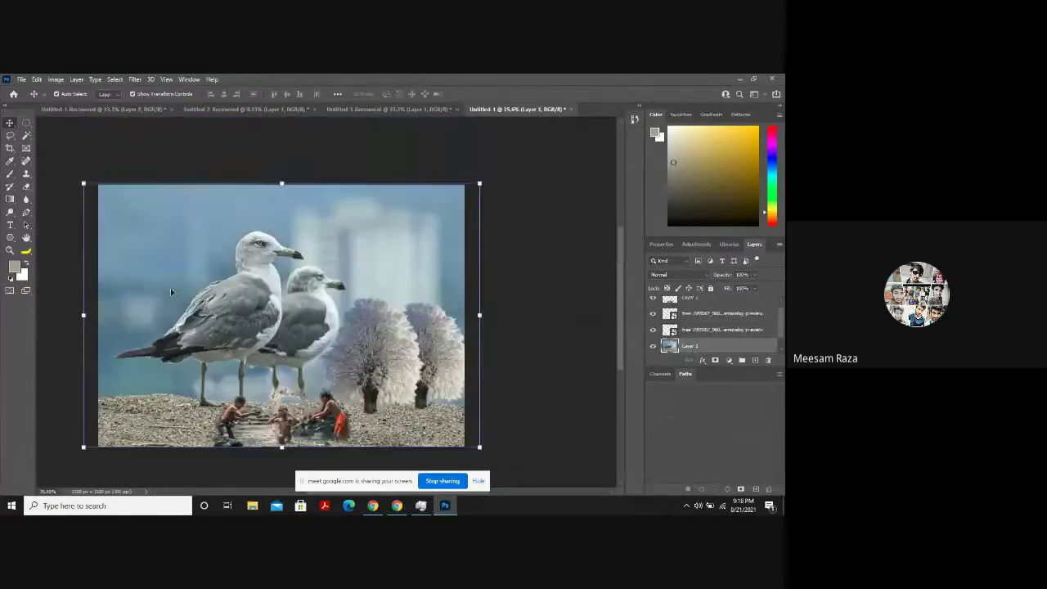
scroll(170, 288, "down", 1)
scroll(170, 288, "down", 1)
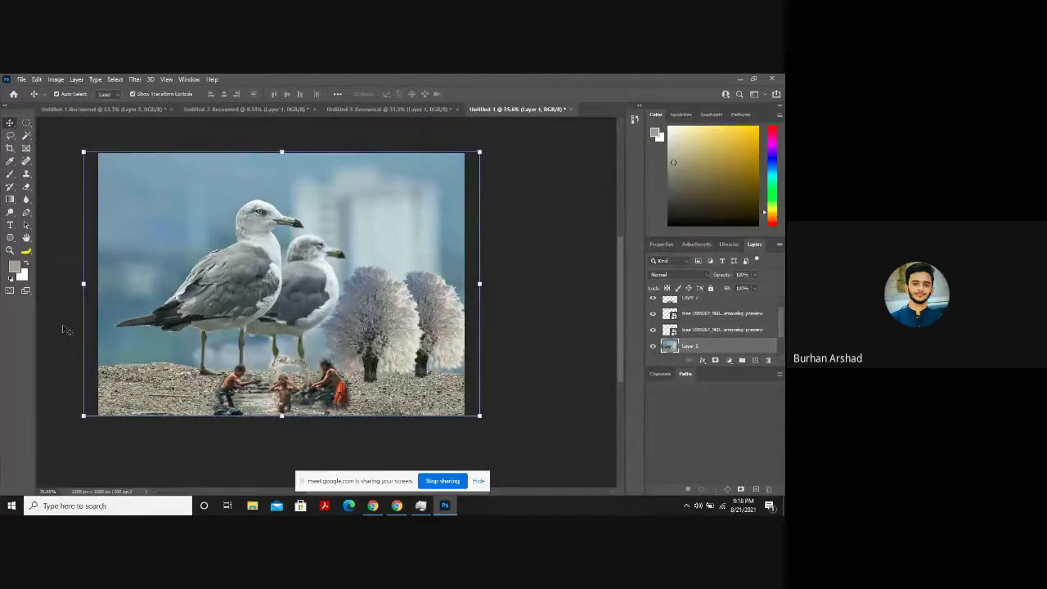
scroll(303, 367, "left", 1)
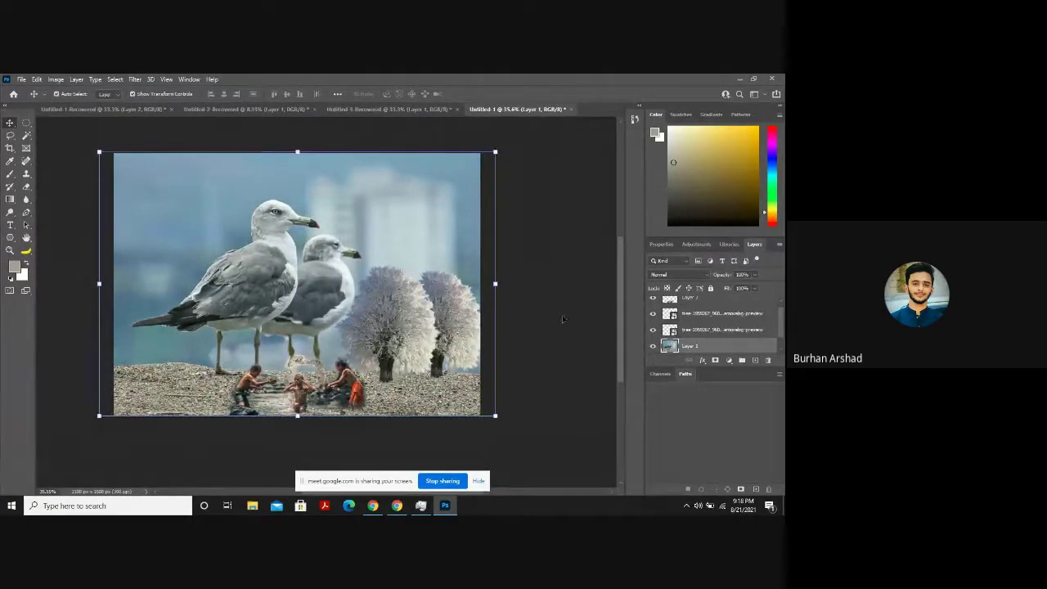
left_click(563, 320)
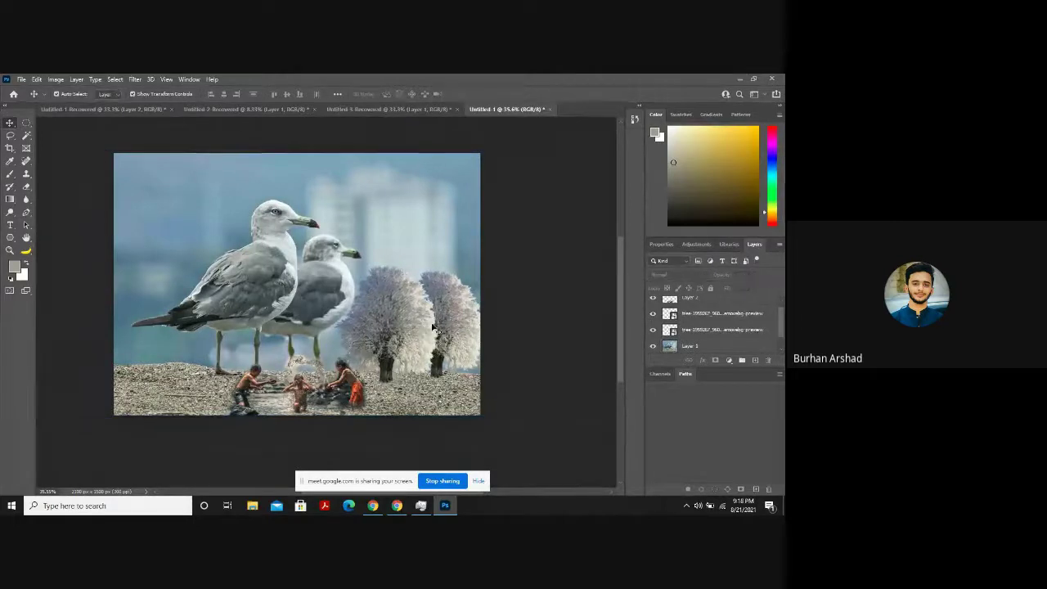
Select the river photo layer and open it in the Filter Gallery.
left_click(134, 80)
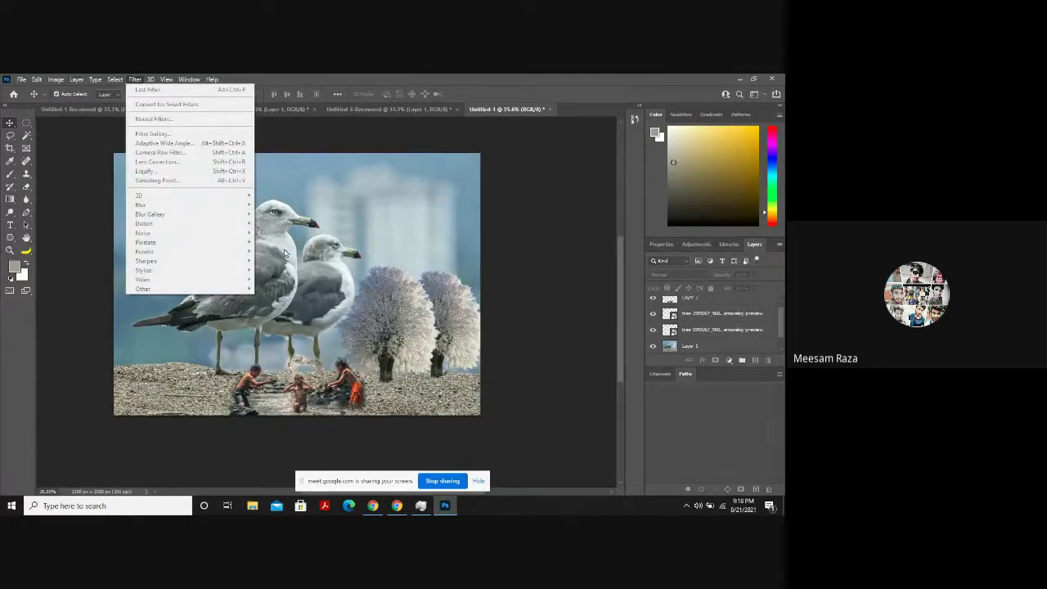
left_click(344, 396)
left_click(345, 396)
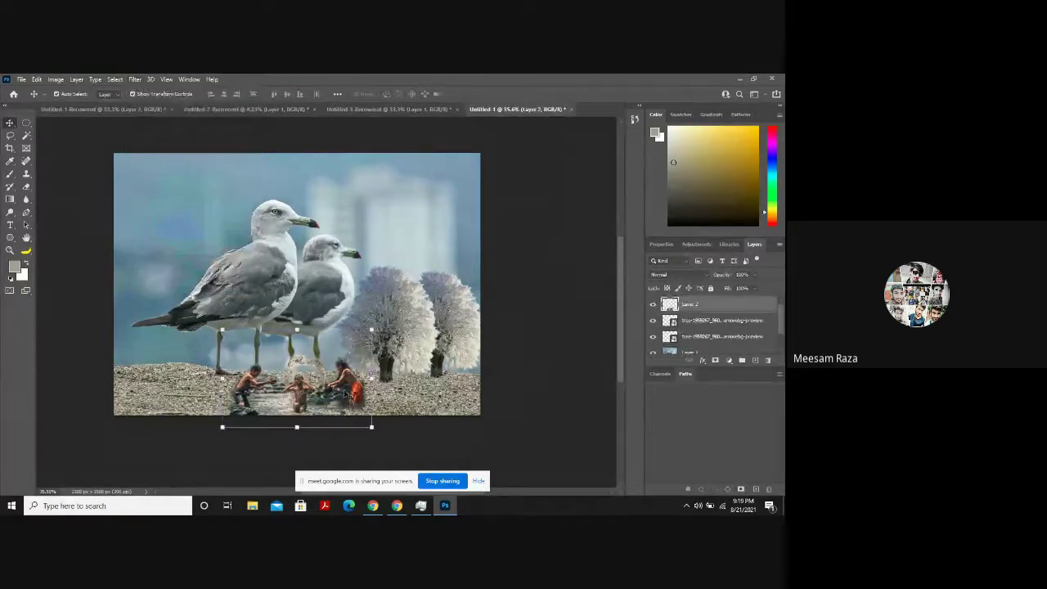
left_click(135, 80)
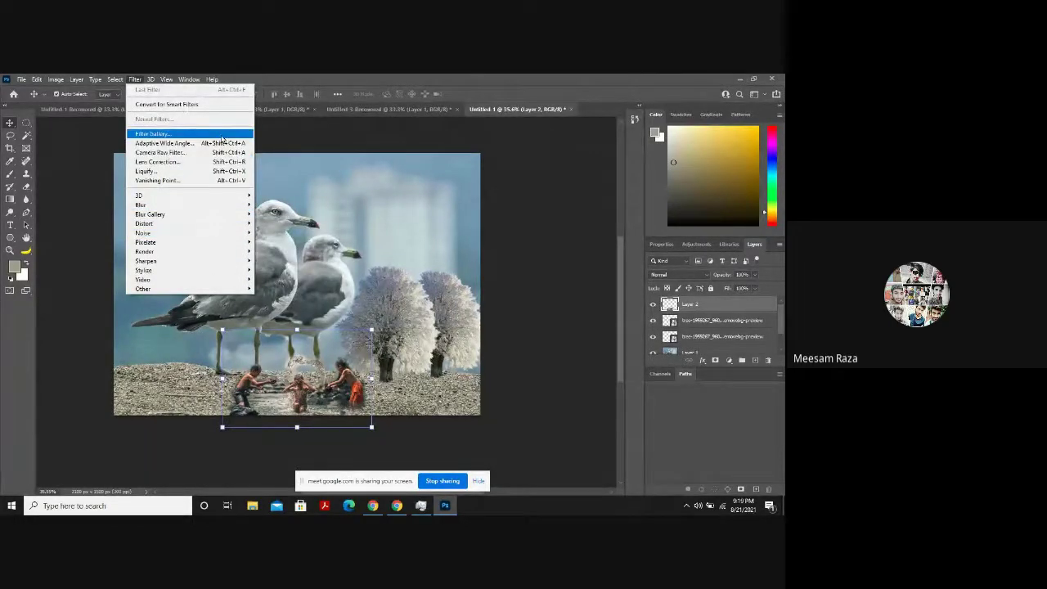
key("Escape")
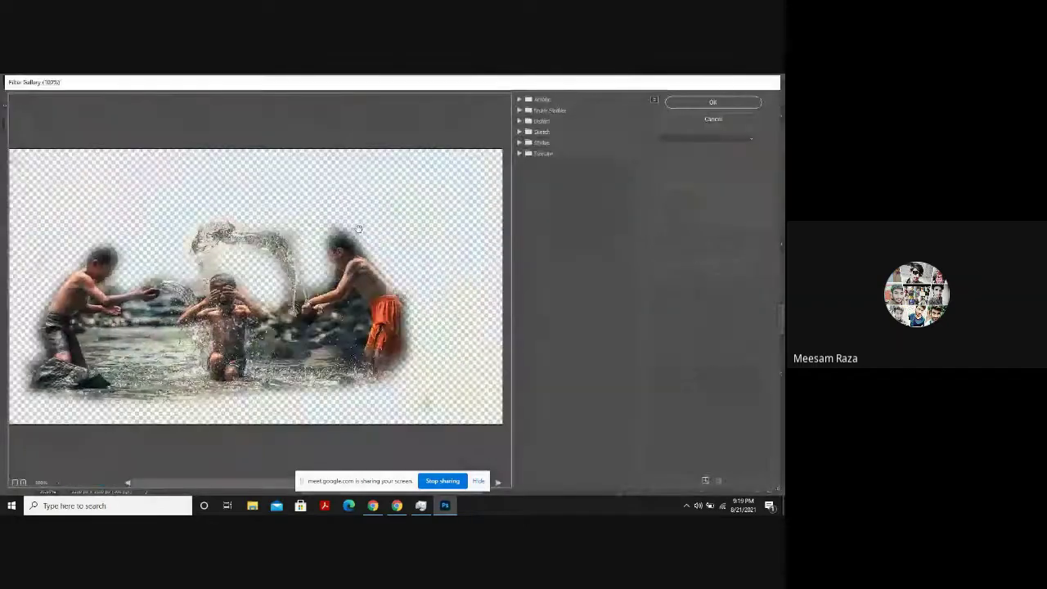
Preview the Artistic filters Cutout, Palette Knife and Rough Pastels and the Brush Strokes filters Accented Edges and Dark Strokes.
left_click(520, 99)
left_click(575, 119)
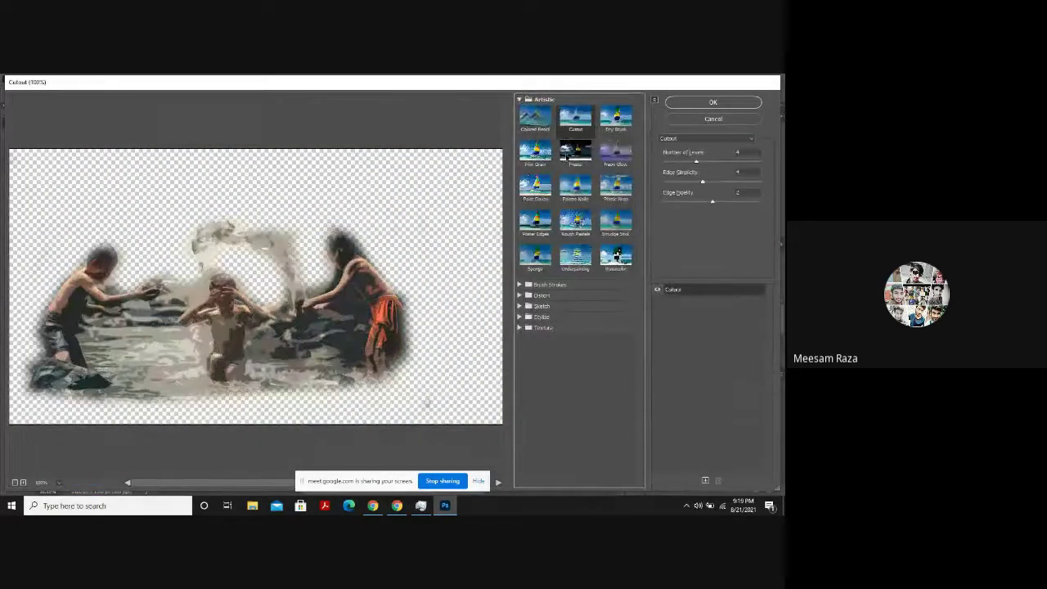
left_click(577, 187)
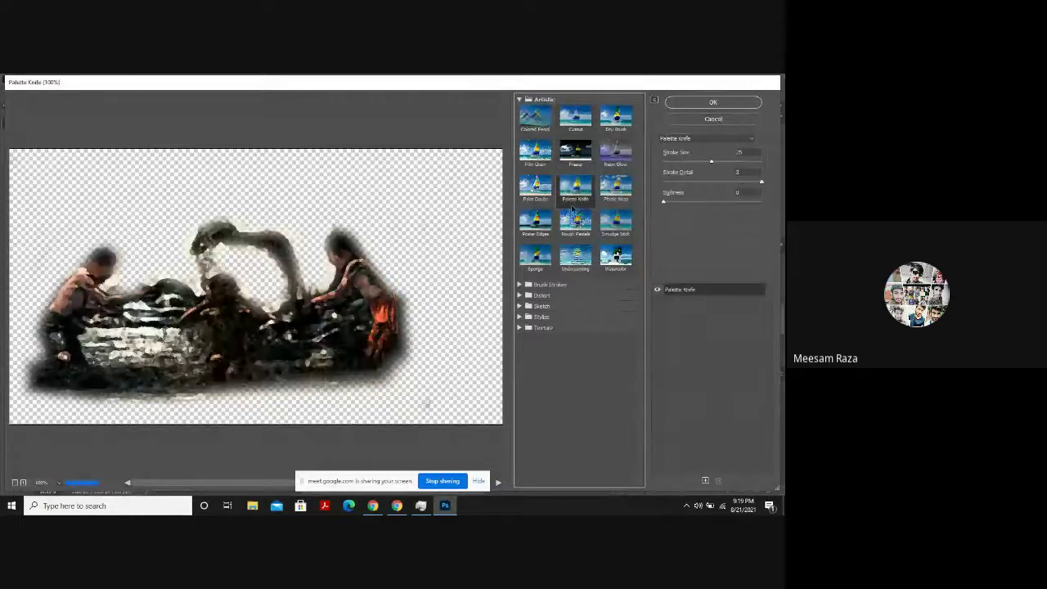
left_click(575, 223)
left_click(518, 284)
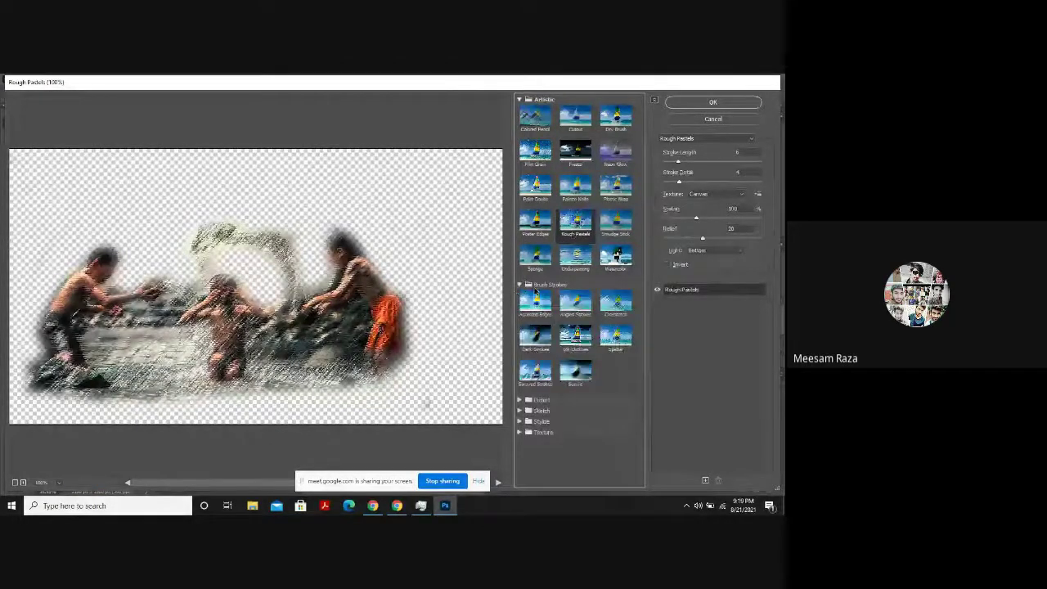
left_click(536, 303)
left_click(535, 335)
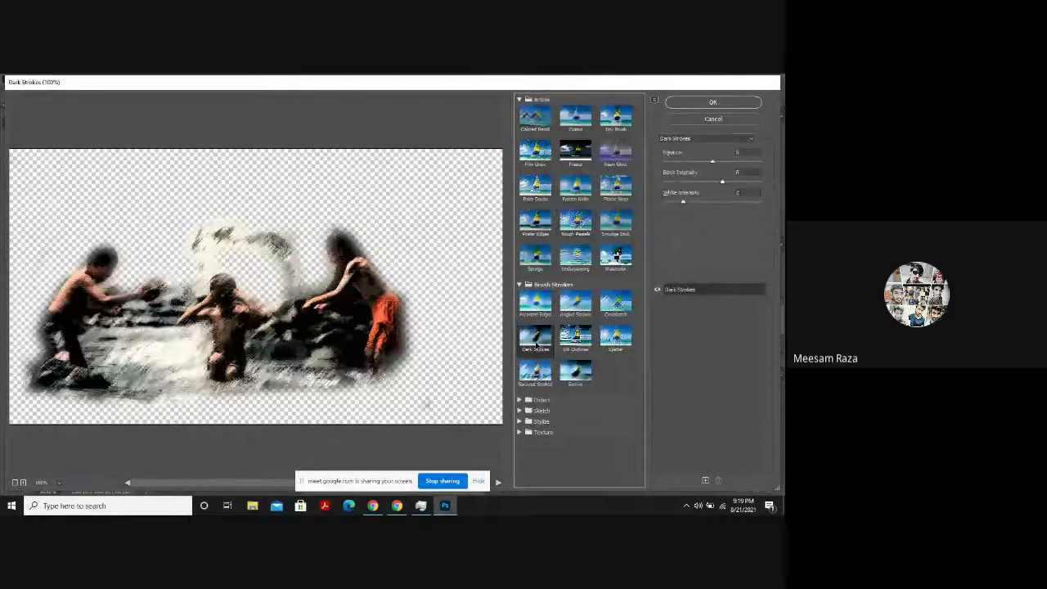
Preview the Sketch filter Bas Relief, expand the Stylize and Texture filter groups, and preview the Patchwork texture.
left_click(519, 410)
left_click(524, 427)
scroll(528, 429, "down", 3)
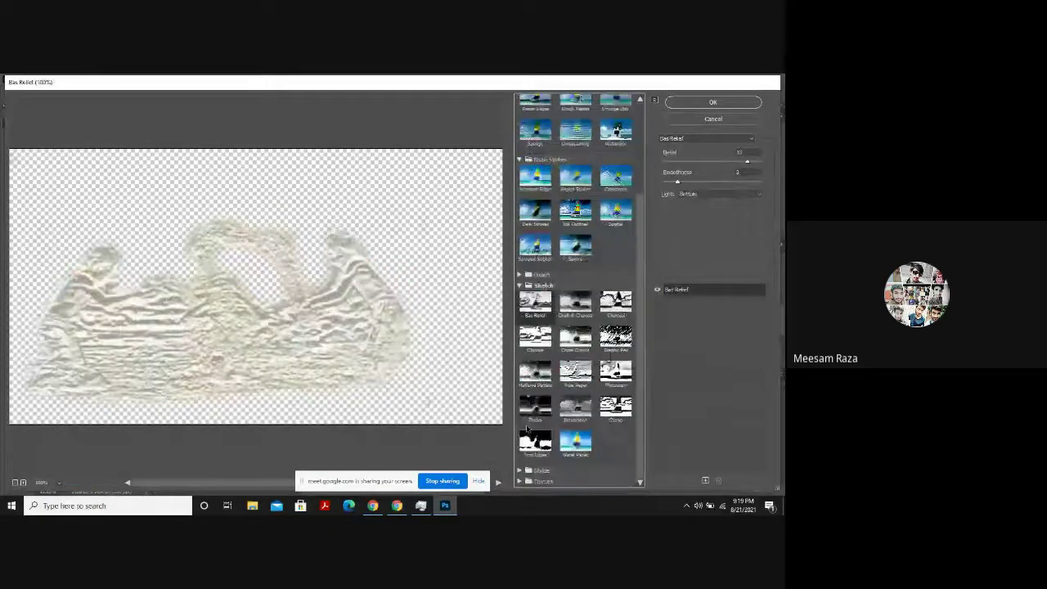
left_click(525, 470)
scroll(525, 472, "down", 1)
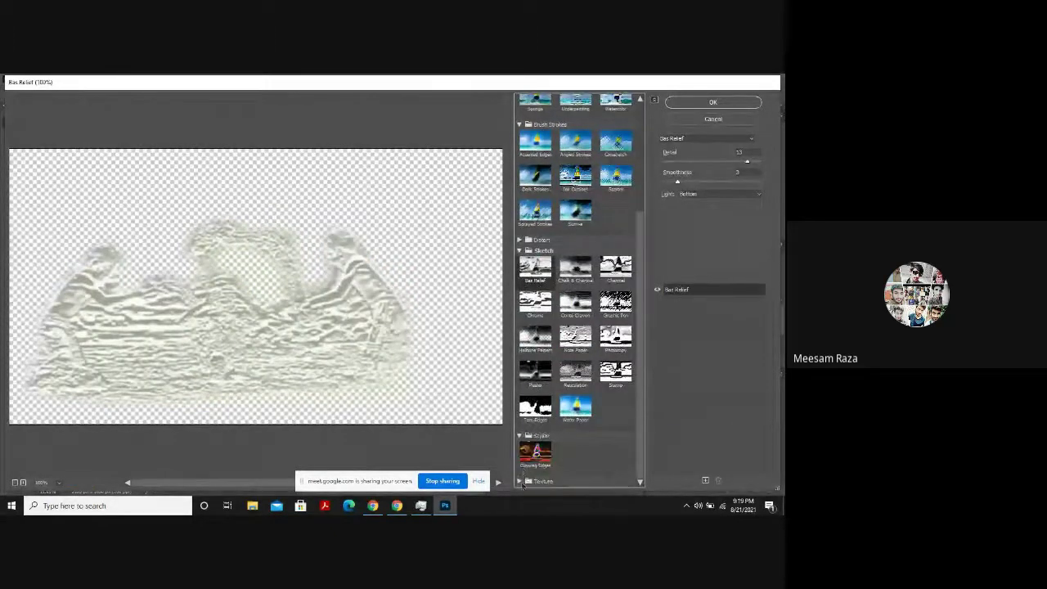
left_click(524, 482)
scroll(528, 475, "down", 2)
left_click(536, 466)
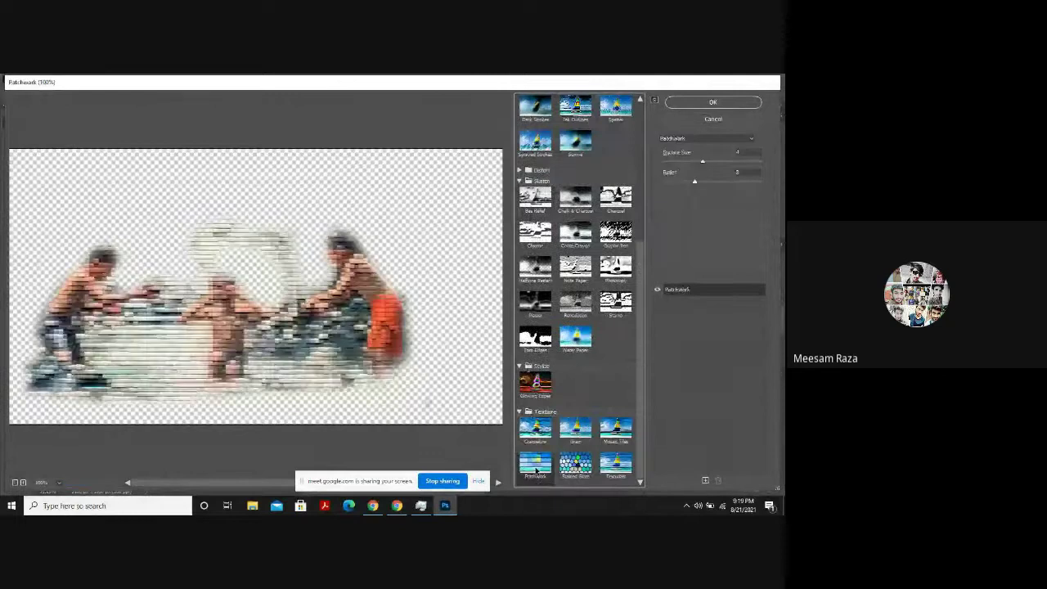
Preview the Stained Glass and Craquelure textures and apply the Grain filter with intensity 40, contrast 50 and regular grain to the river photo.
left_click(575, 464)
left_click(576, 427)
left_click(535, 427)
left_click(575, 427)
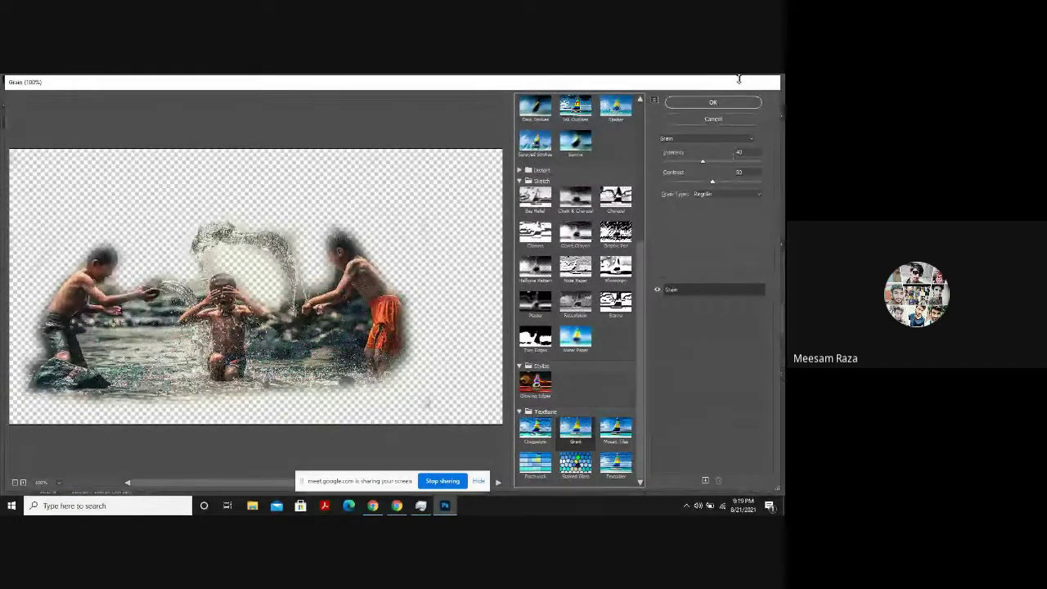
left_click(726, 101)
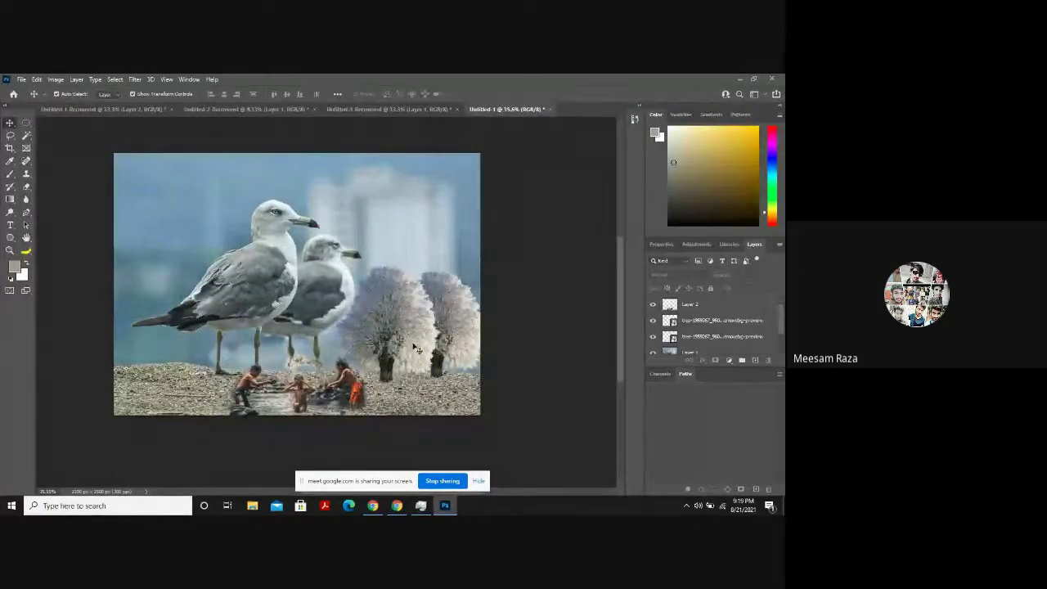
Scale the river photo down slightly, place it on the gravel just in front of the trees, and deselect all layers.
left_click_drag(324, 374, 382, 394)
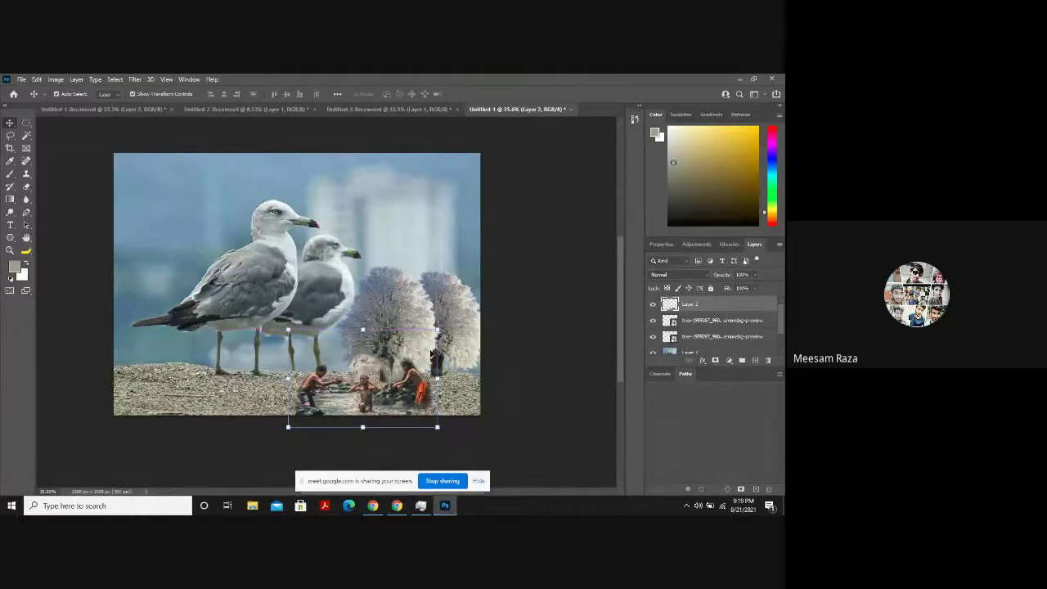
left_click_drag(439, 332, 415, 344)
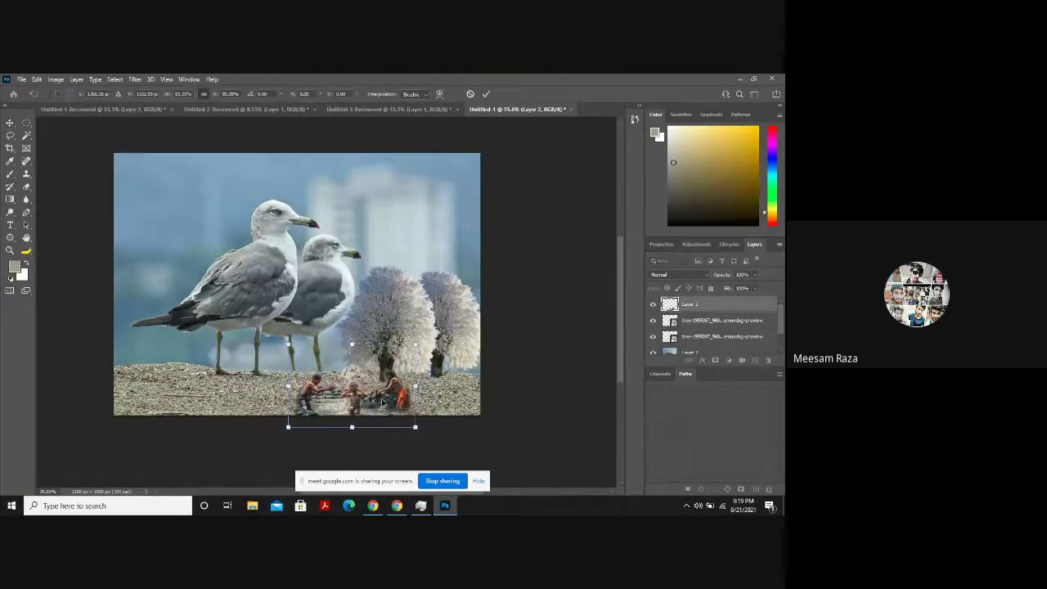
left_click_drag(381, 401, 361, 399)
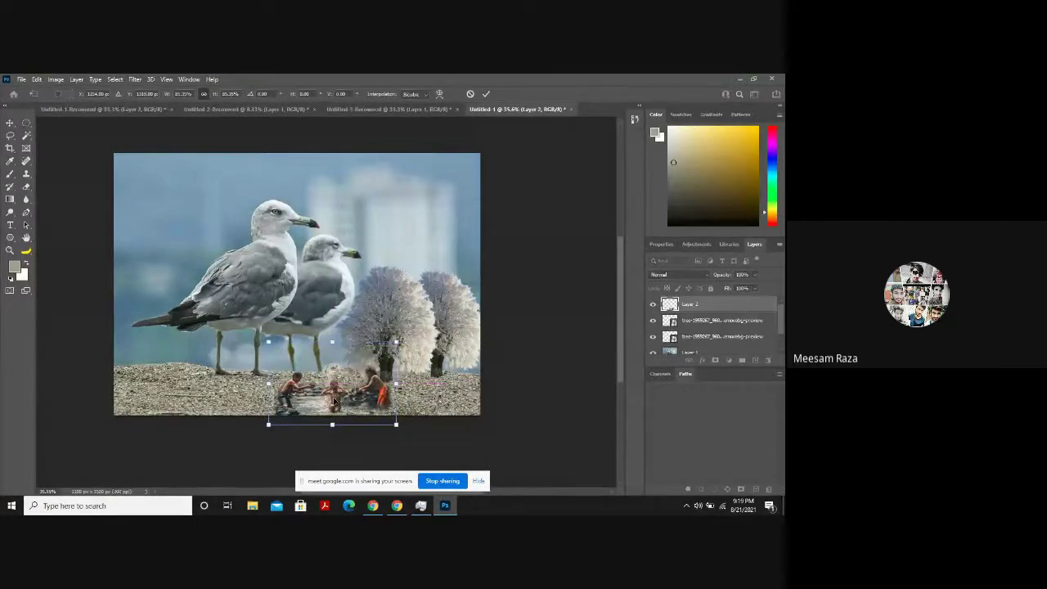
key("Return")
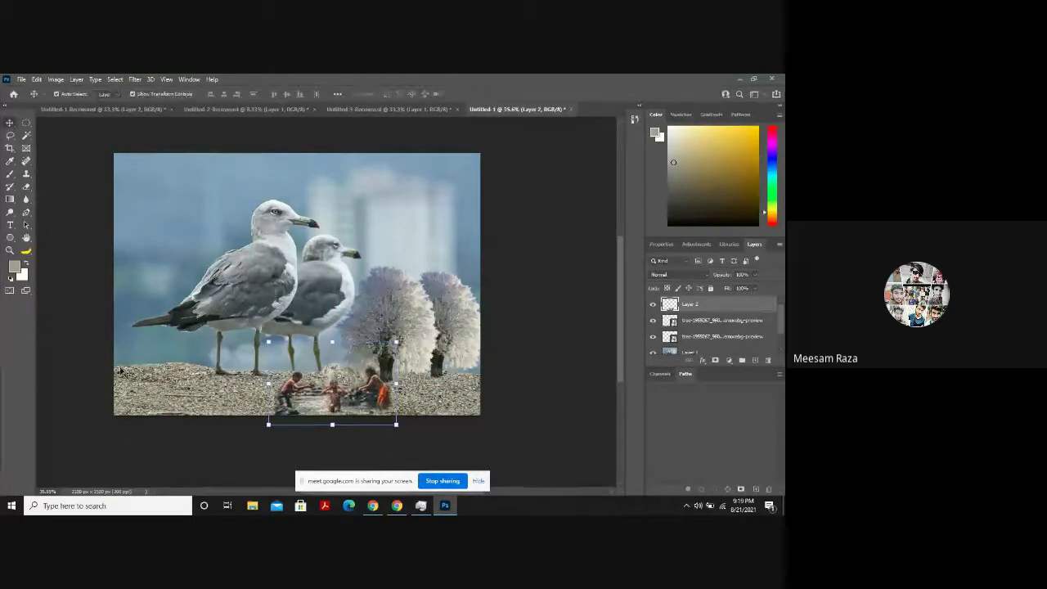
left_click(526, 253)
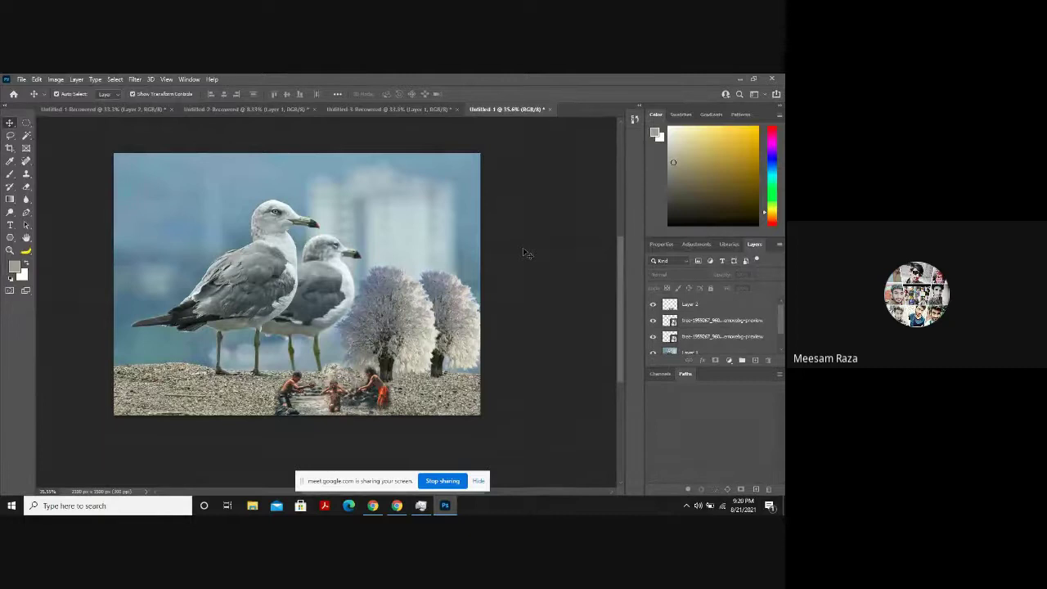
Create a new document from the Default Photoshop Size preset, 7 x 5 in at 300 ppi.
key("ctrl+n")
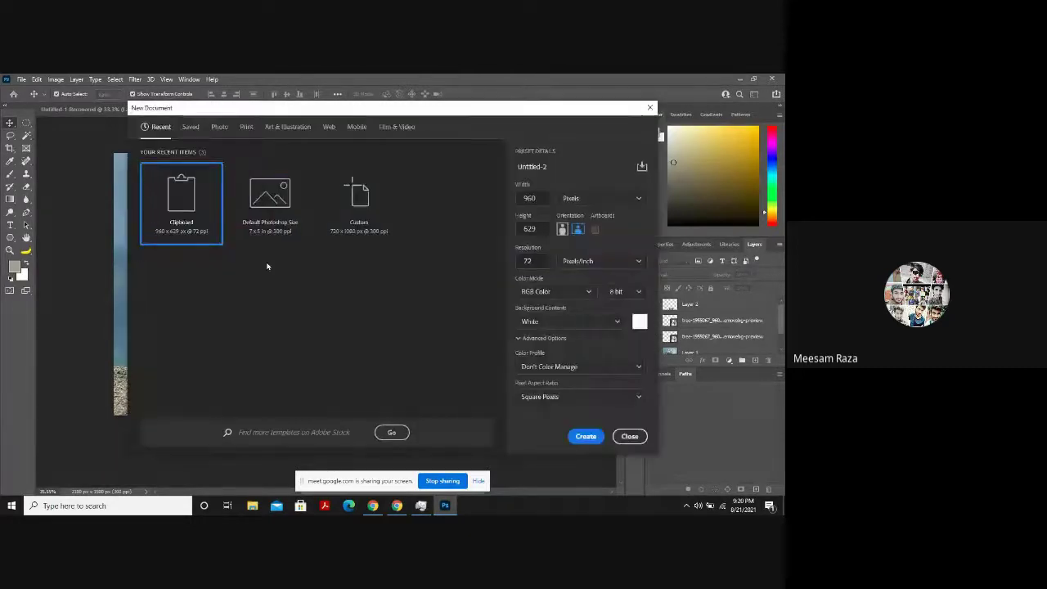
left_click(270, 204)
left_click(584, 437)
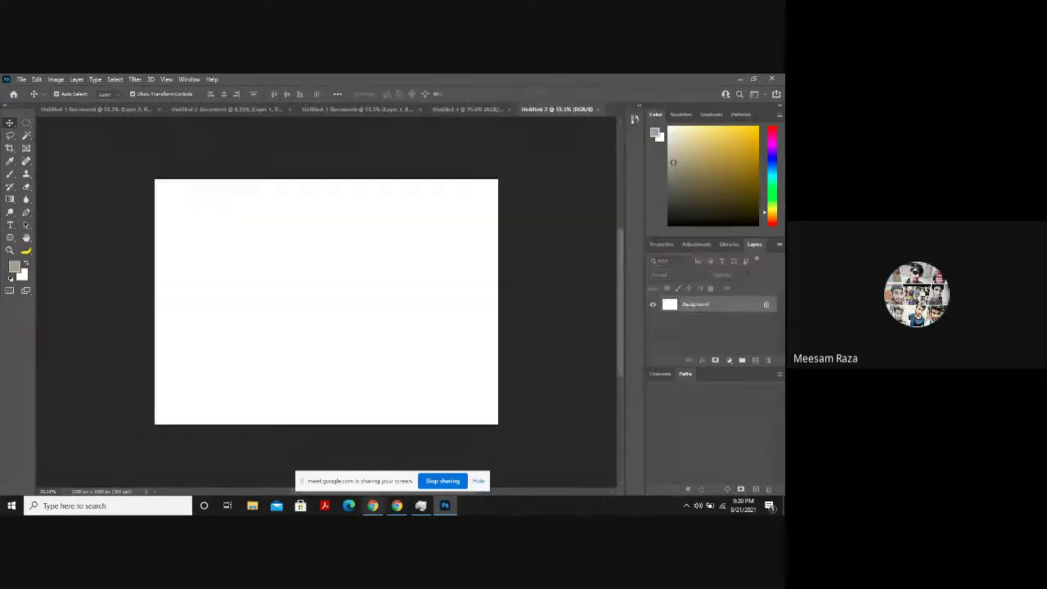
Switch to Chrome, search YouTube for softohur, and open the Softo Hur channel's video "Paper cut out effect using Adobe Photoshop".
left_click(376, 507)
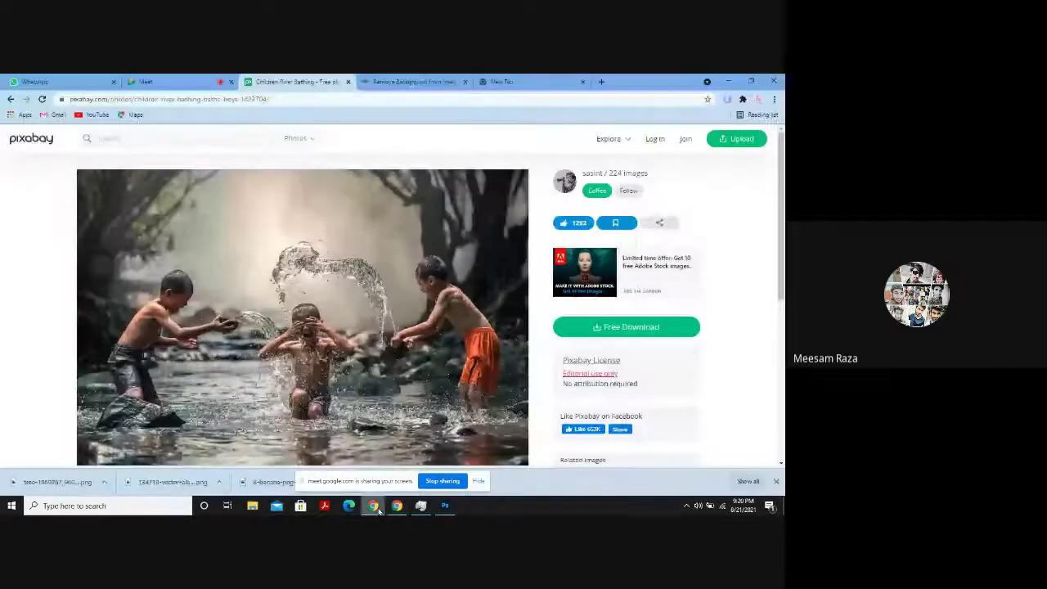
left_click(82, 115)
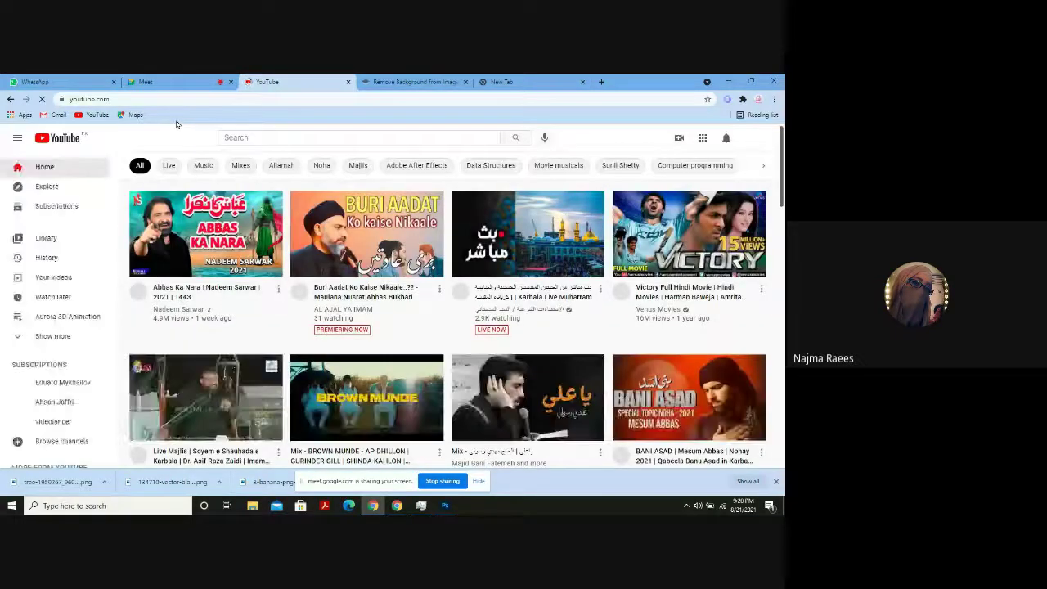
left_click(302, 138)
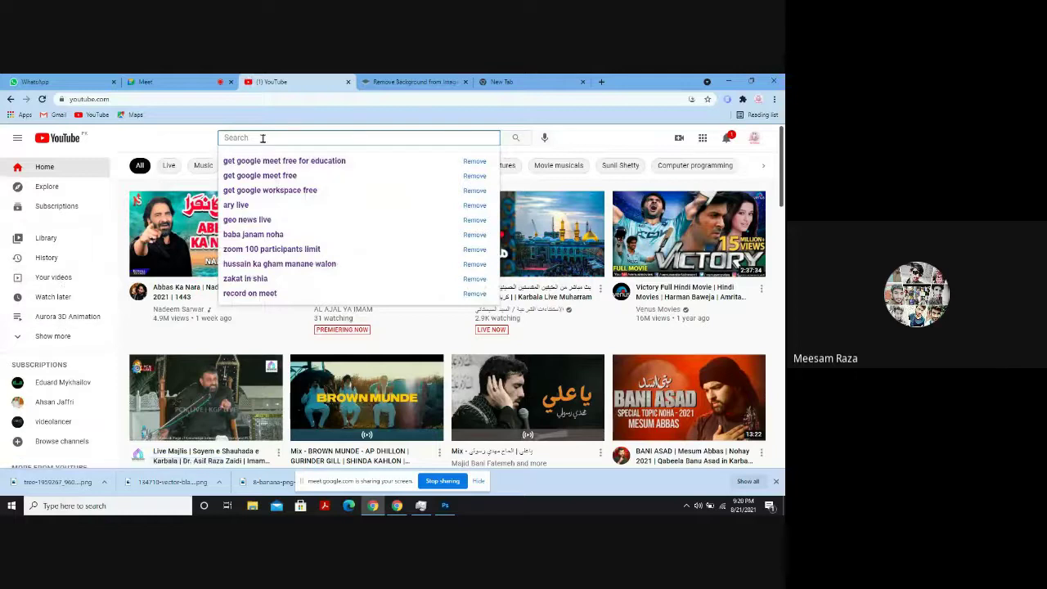
type("softohu")
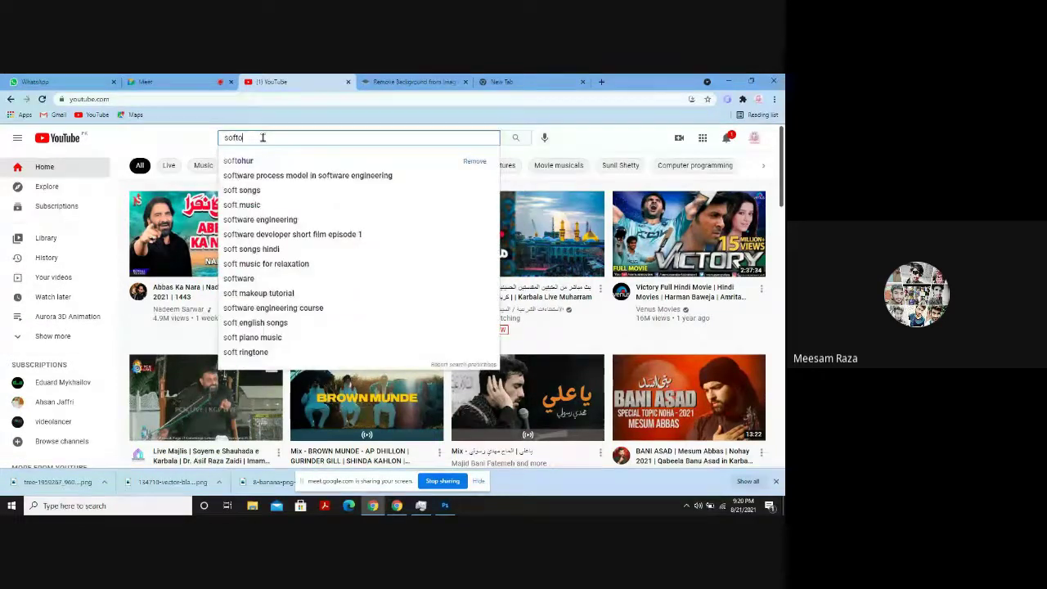
key("Return")
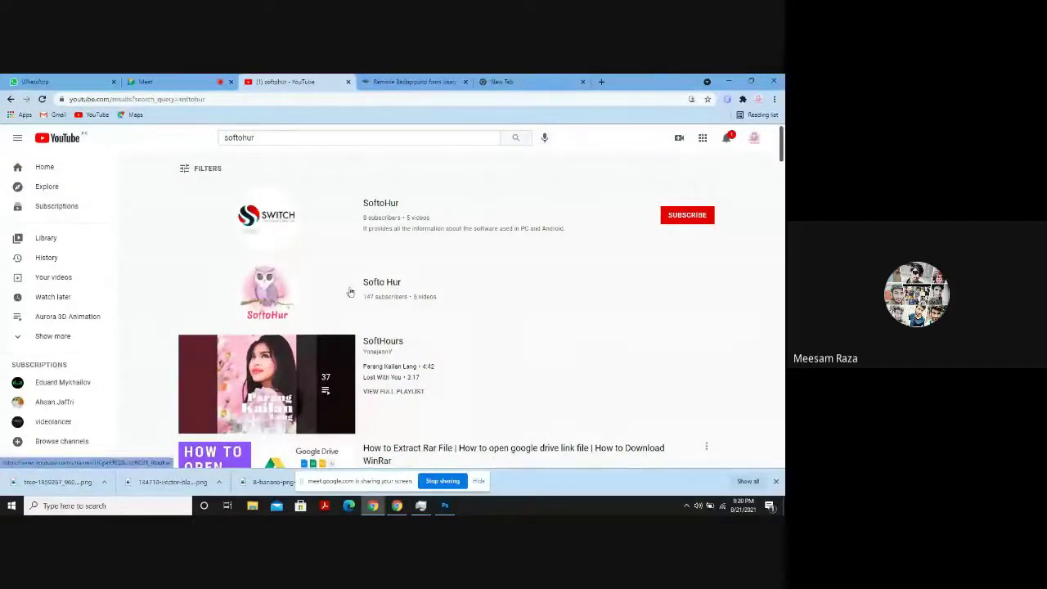
left_click(378, 300)
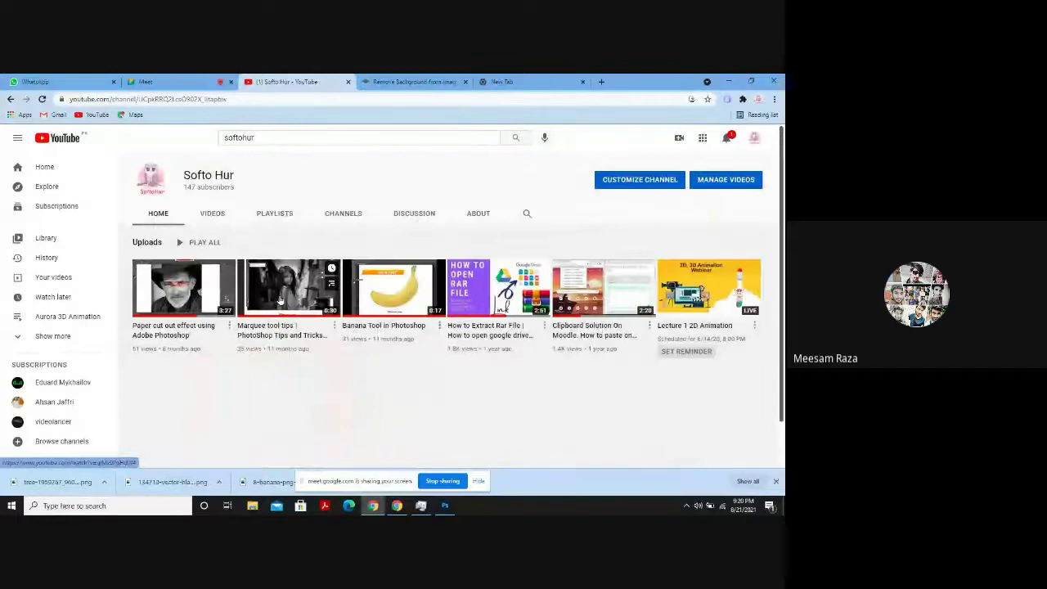
left_click(185, 305)
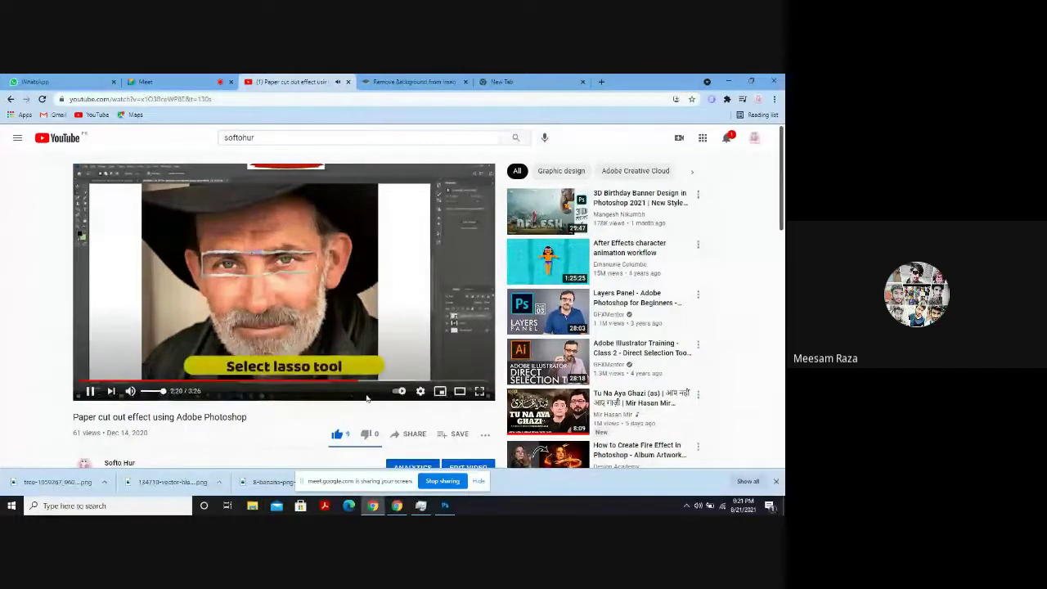
Raise the system volume and try unmuting Google Chrome in the Volume Mixer, then mute it again and close the mixer.
key("XF86AudioRaiseVolume")
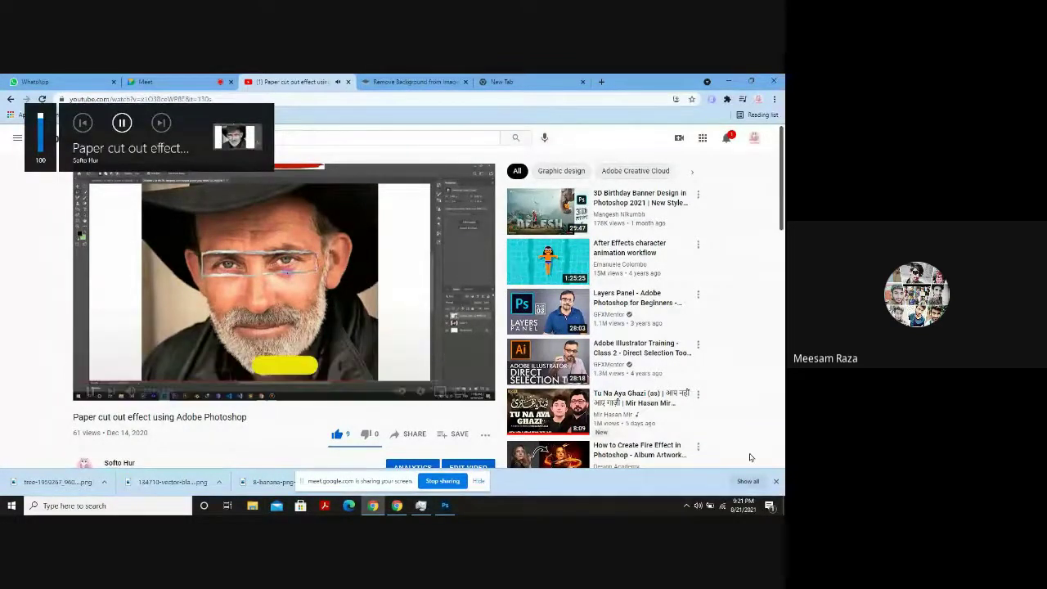
left_click(698, 506)
right_click(698, 506)
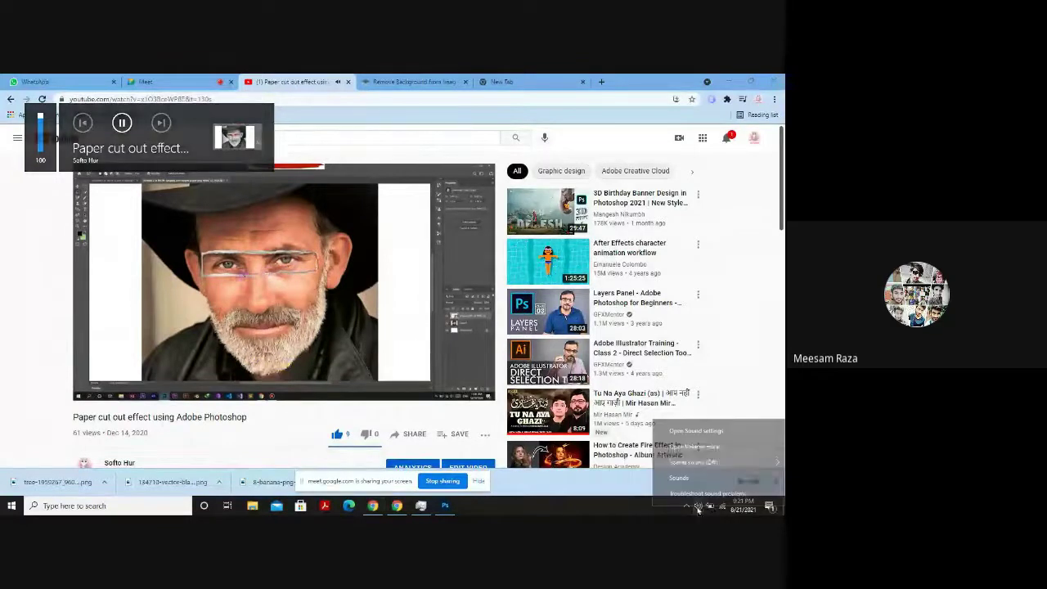
left_click(702, 450)
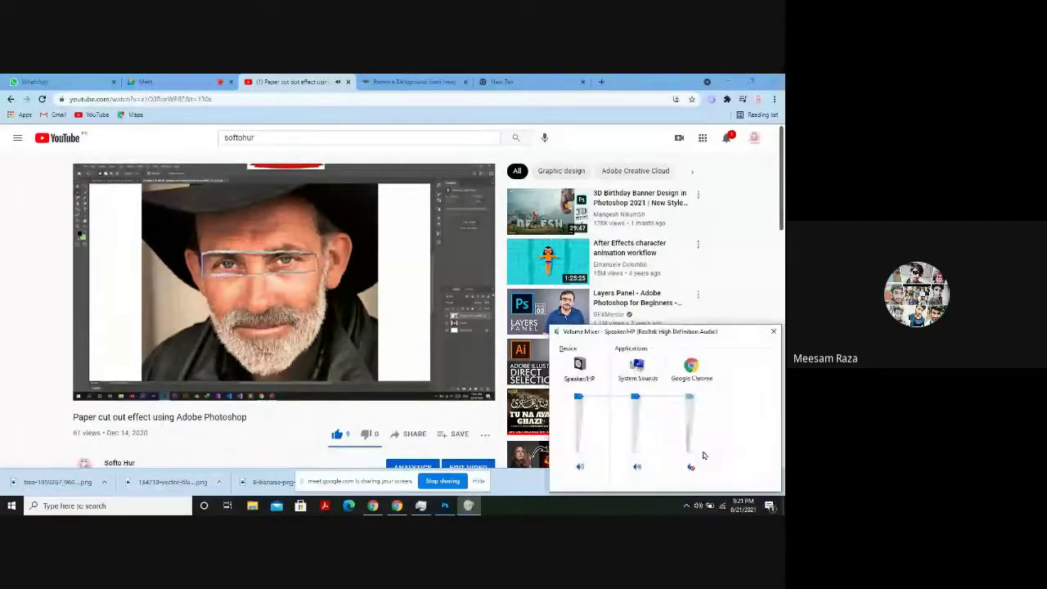
left_click(691, 468)
left_click(691, 469)
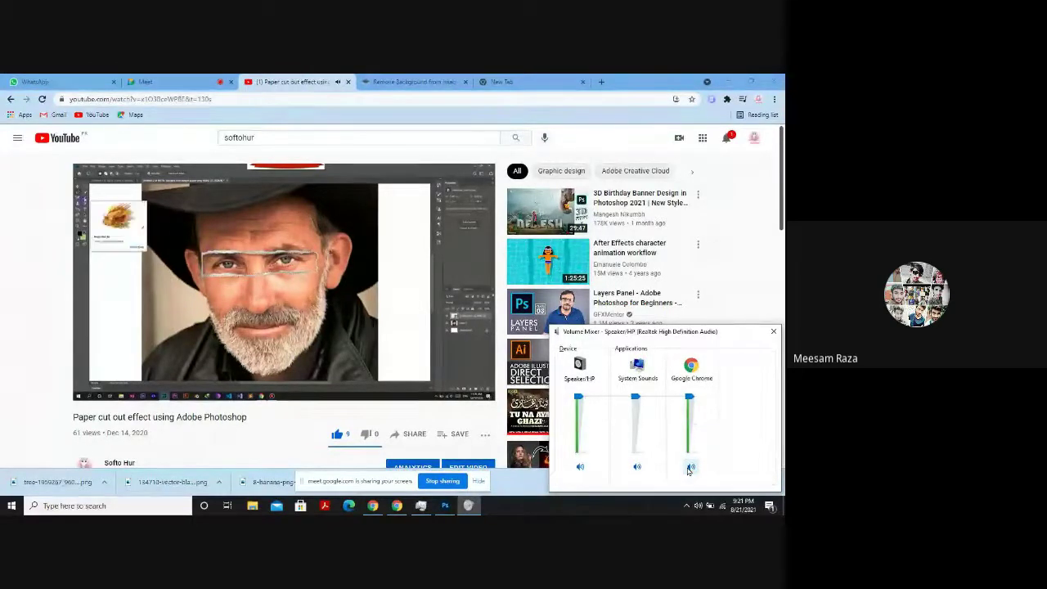
left_click(691, 468)
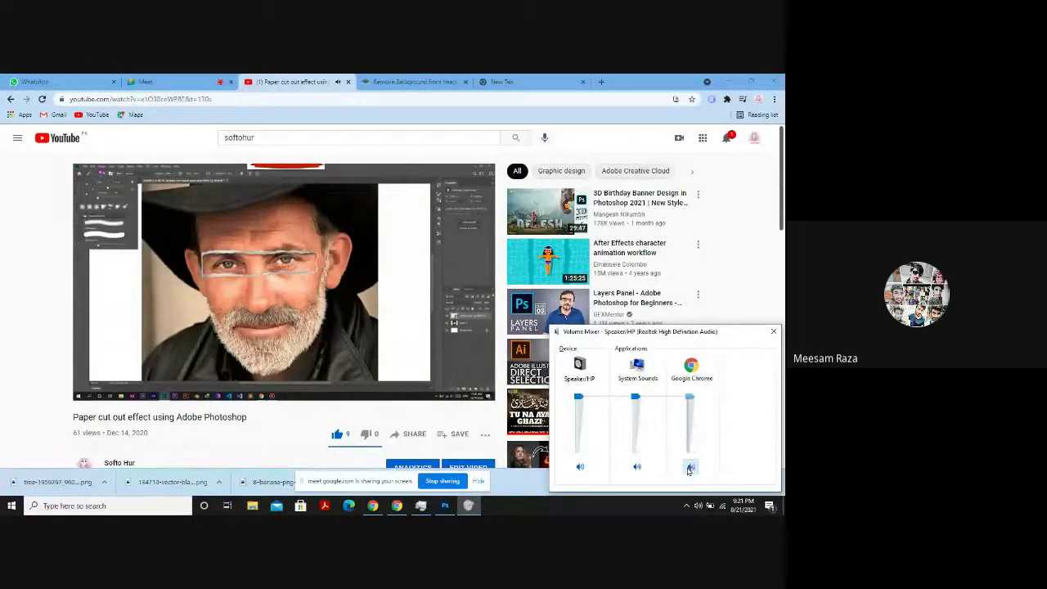
left_click(774, 331)
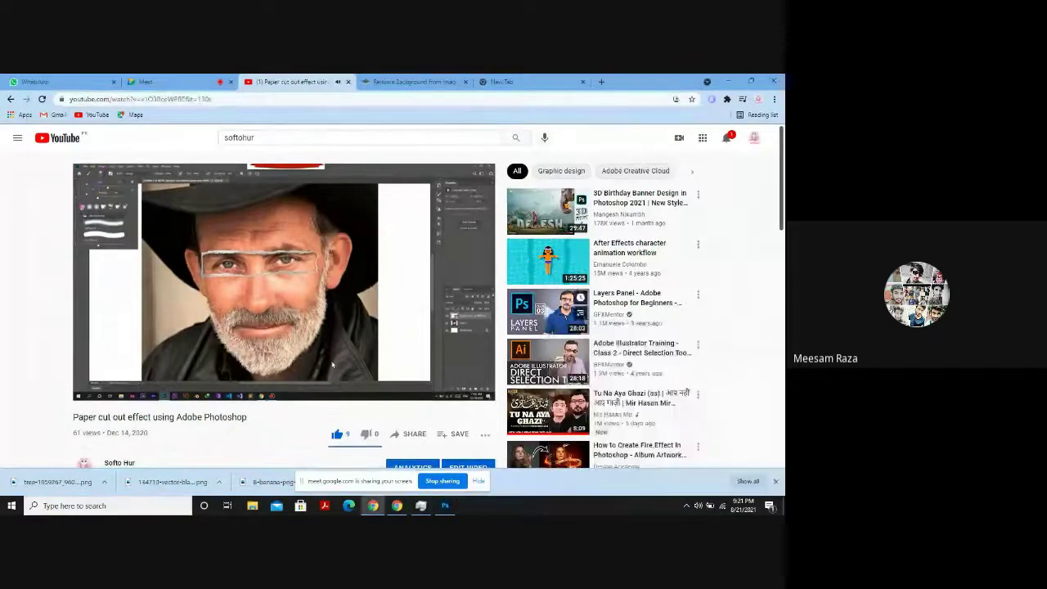
Skip to the video's end, at about 3:20, to examine the finished paper cut-out effect, and return to the channel page.
left_click_drag(392, 386, 458, 386)
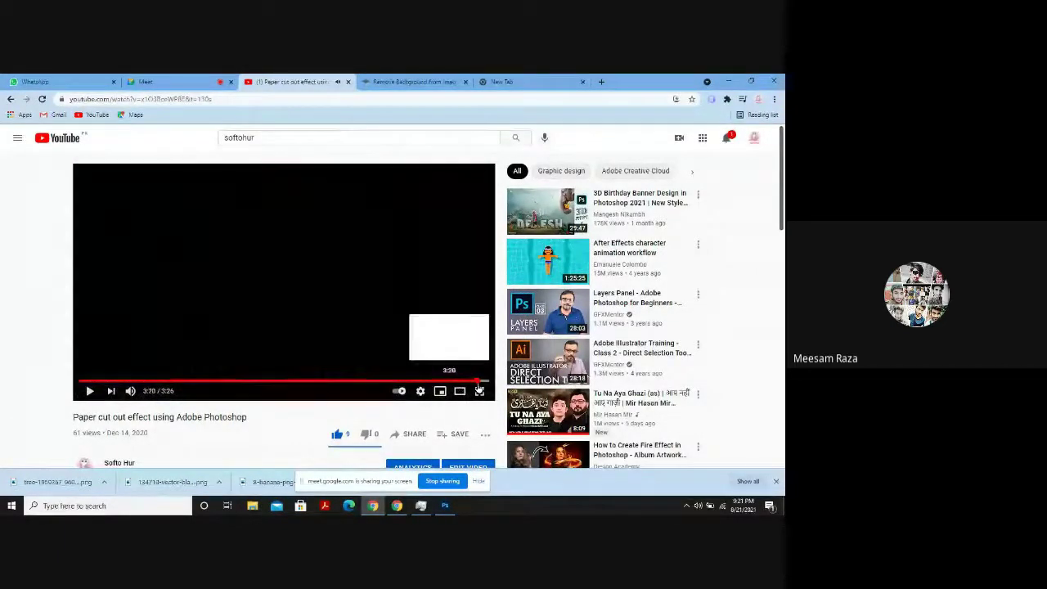
left_click(309, 279)
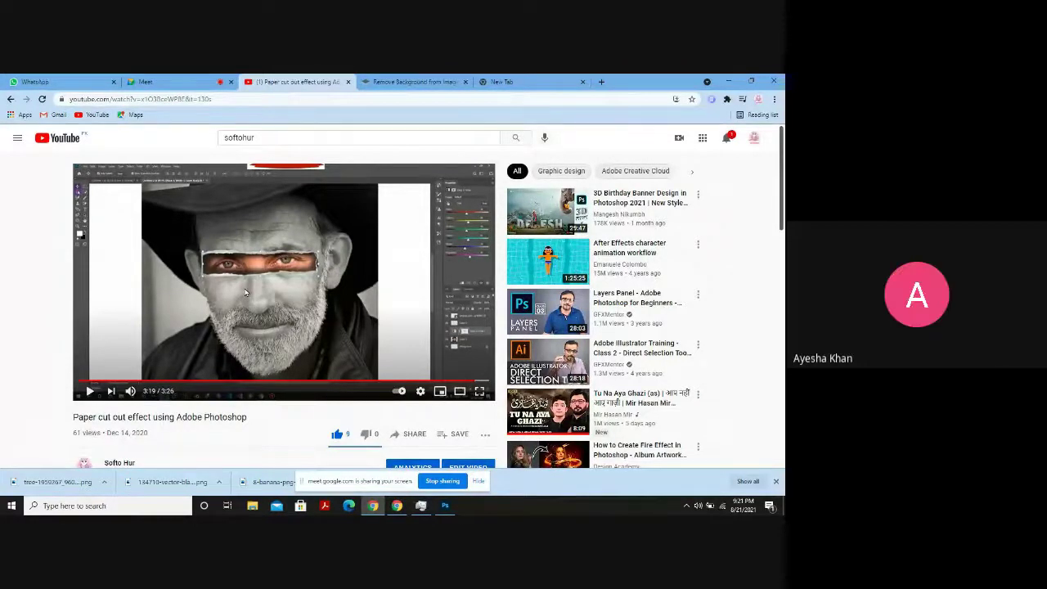
left_click(11, 99)
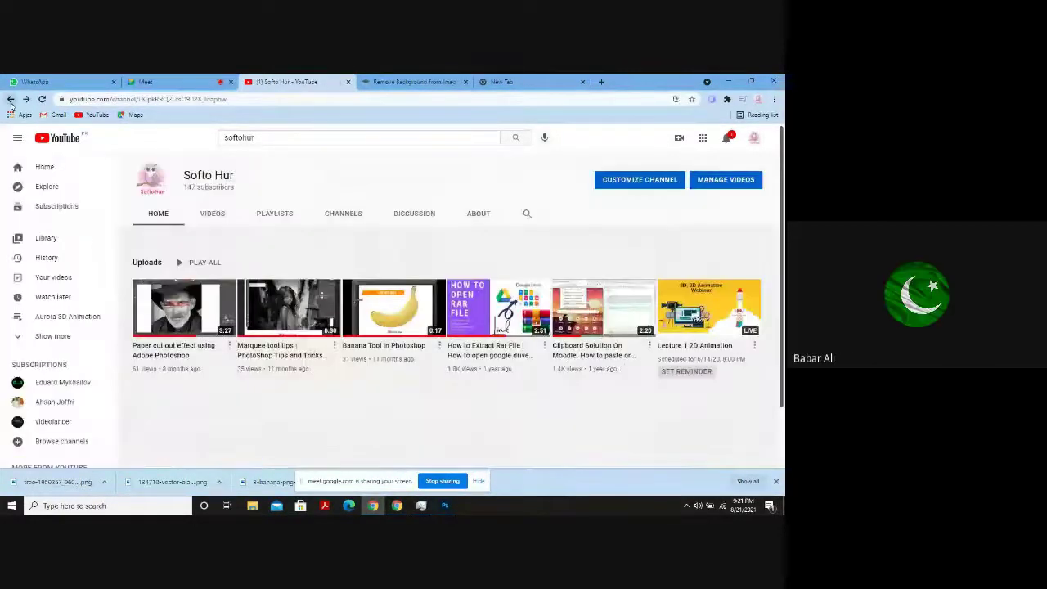